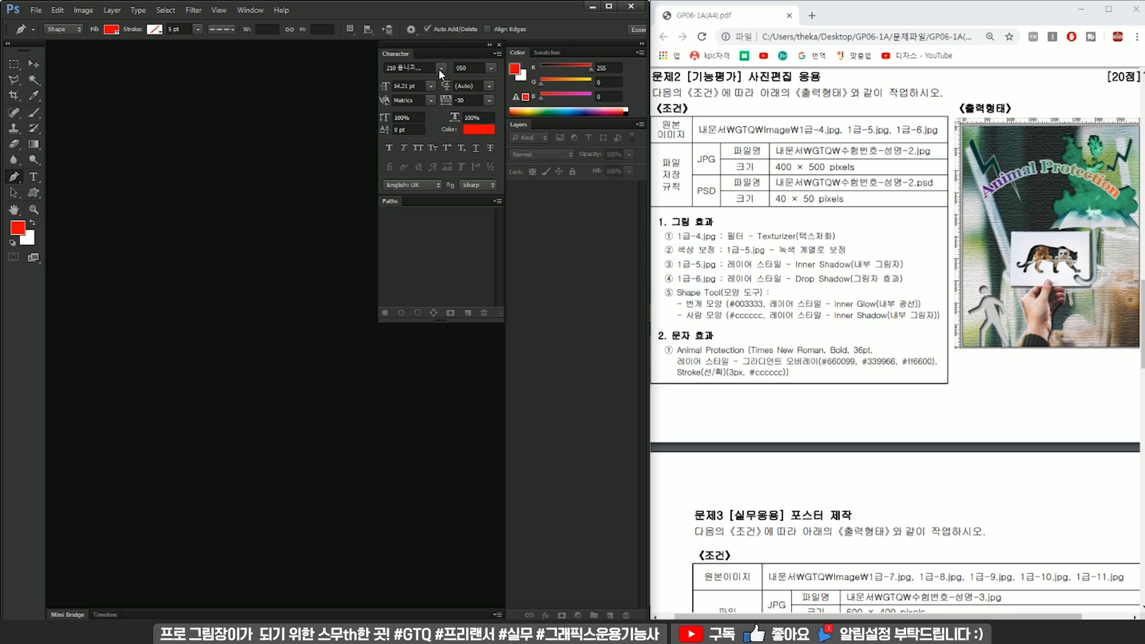
Start a new document and name it 99999999-디자스-2.
left_click(354, 167)
key("ctrl")
key("ctrl+n")
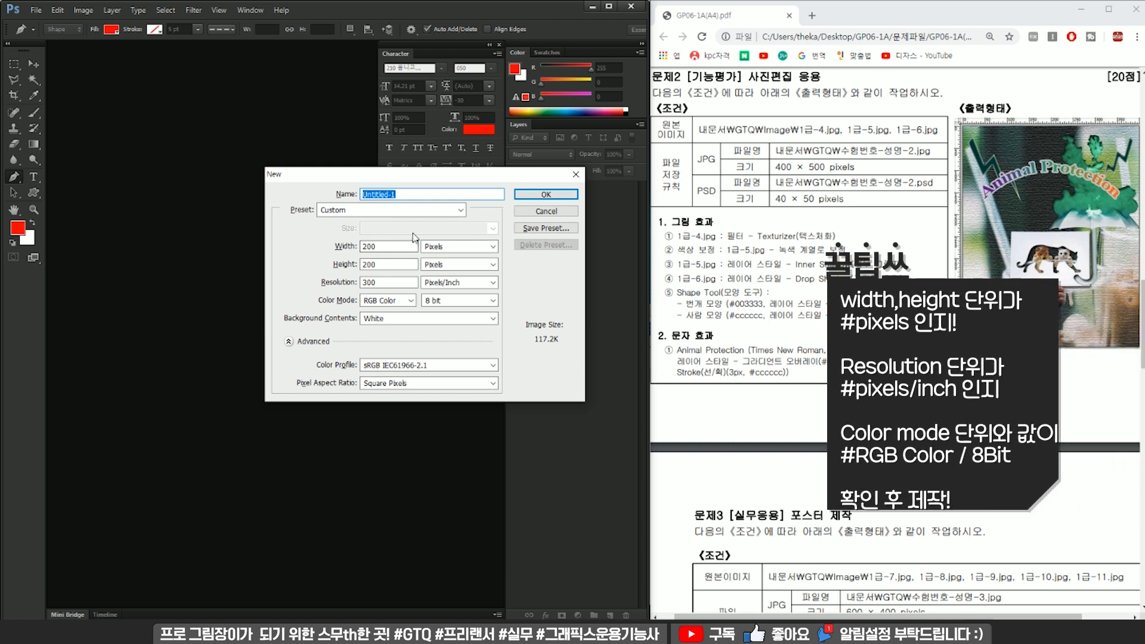
type("99999999-디자")
key("BackSpace")
type("스-2")
Set the new document to 400 × 500 pixels at 72 pixels/inch and create it.
key("Tab")
type("40")
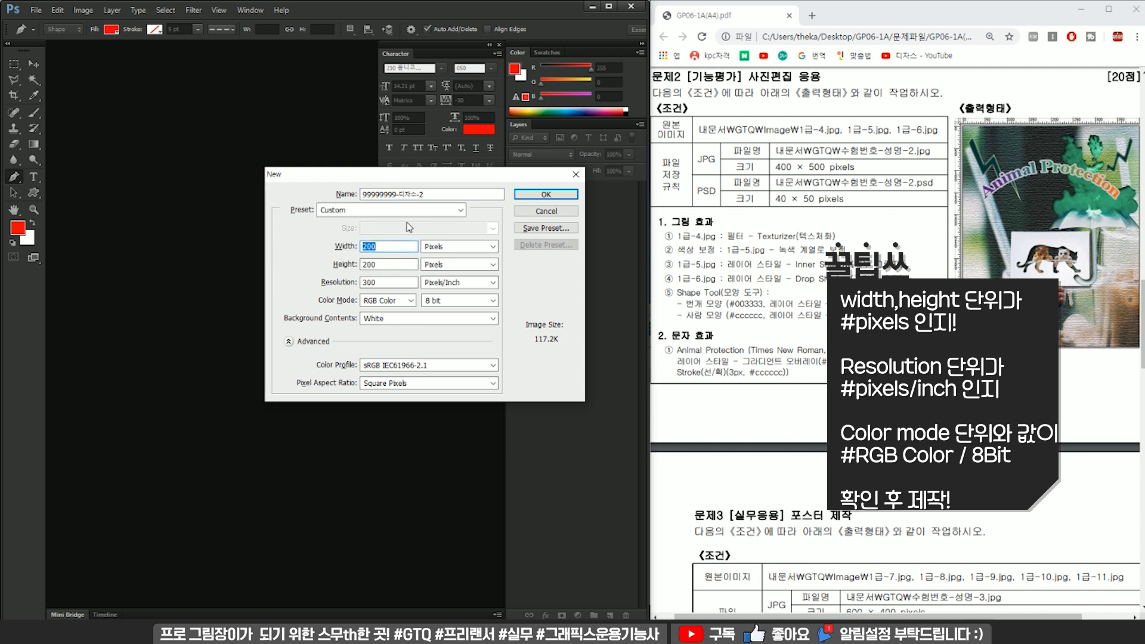
type("0")
key("Tab")
key("Tab")
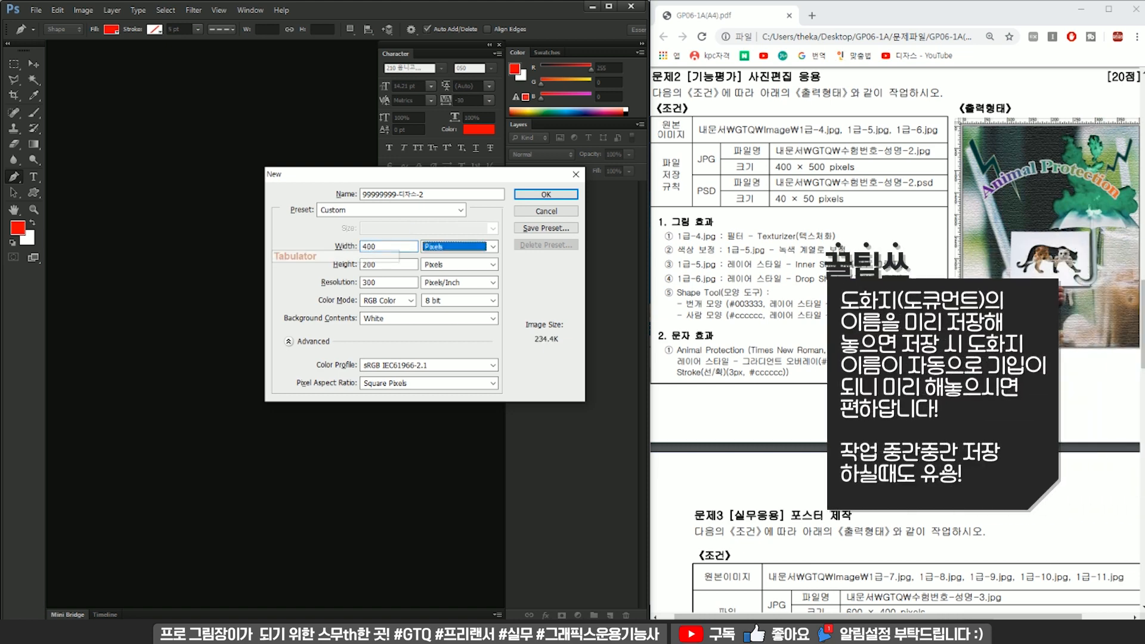
type("500")
key("Tab")
key("Tab")
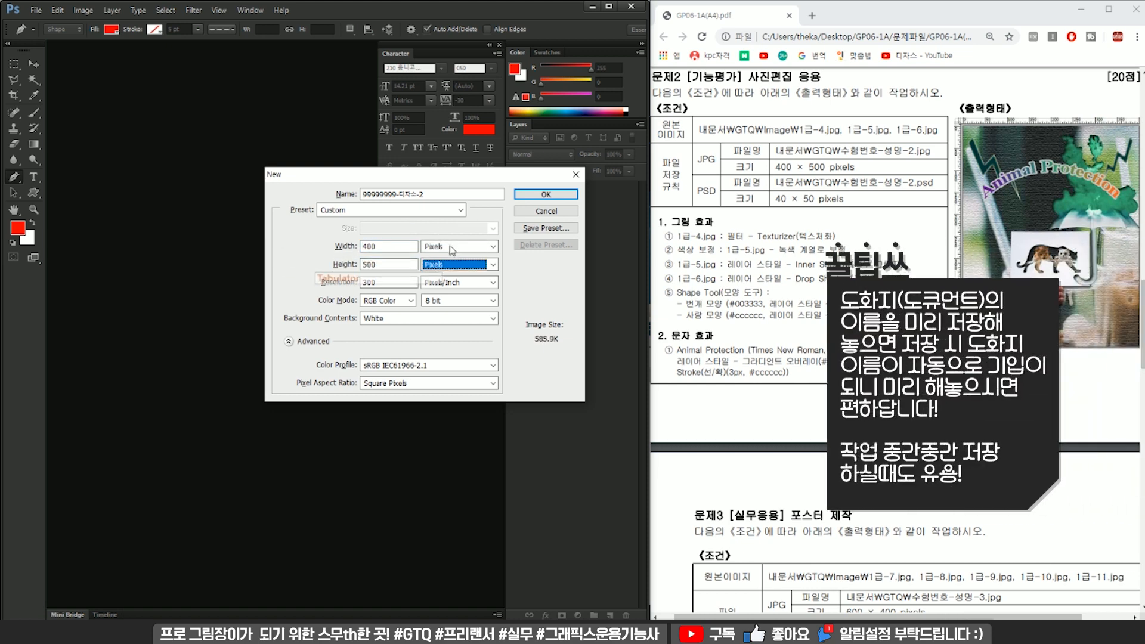
type("72")
key("Tab")
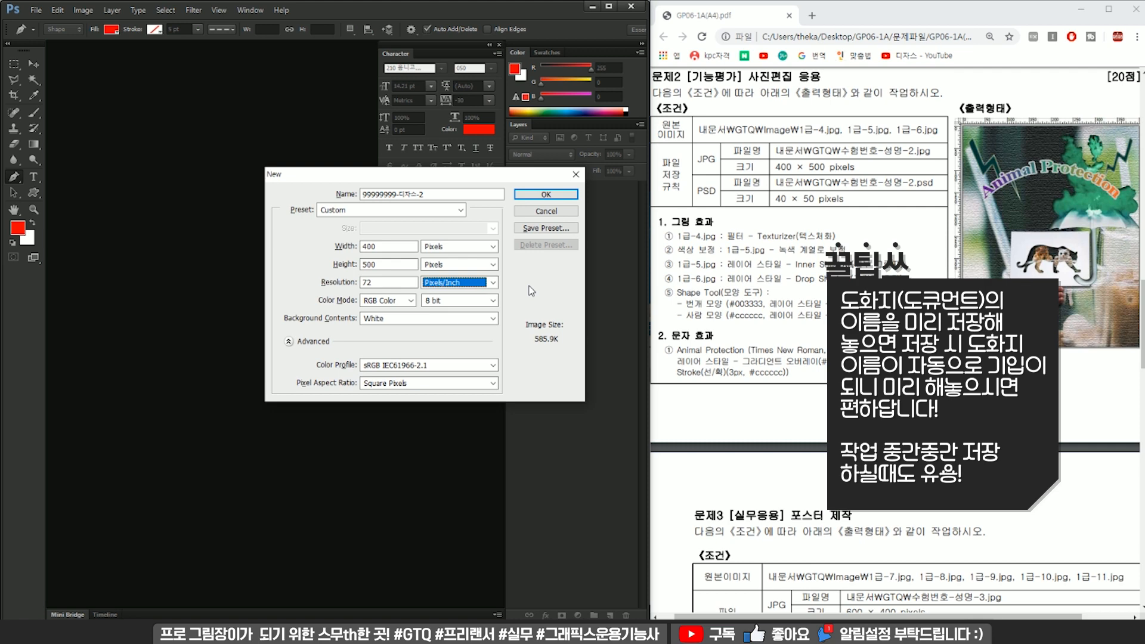
left_click(545, 194)
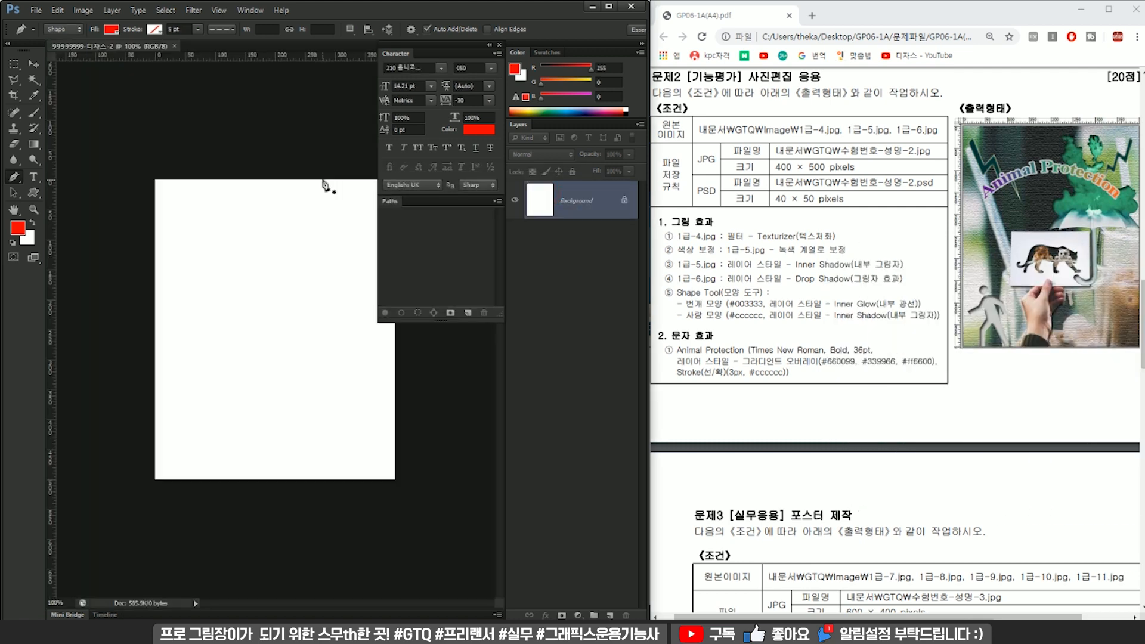
Save the document as the PSD file 99999999-디자스-2 in the GTQ folder of the Documents library.
left_click(32, 65)
key("ctrl+shift+s")
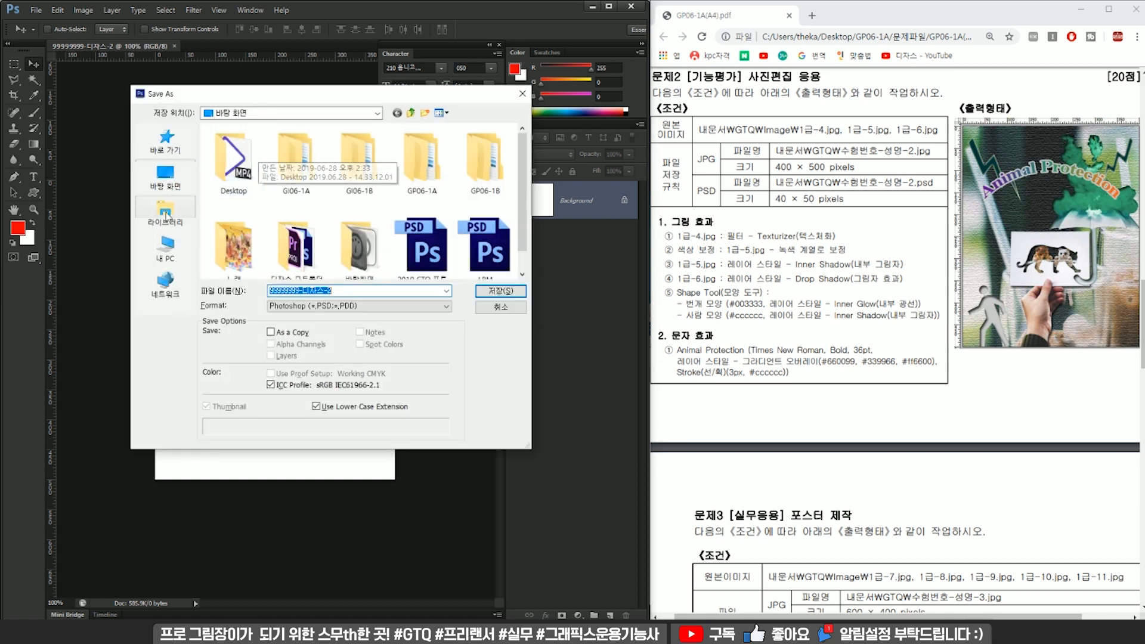
left_click(165, 212)
left_click(267, 151)
double_click(267, 151)
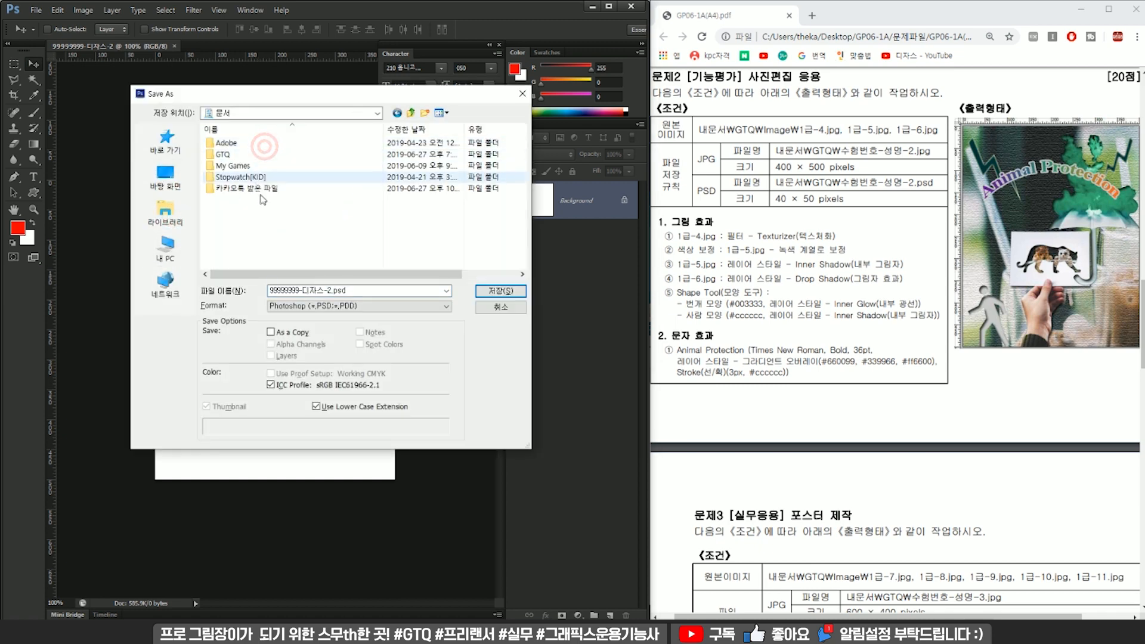
left_click(272, 157)
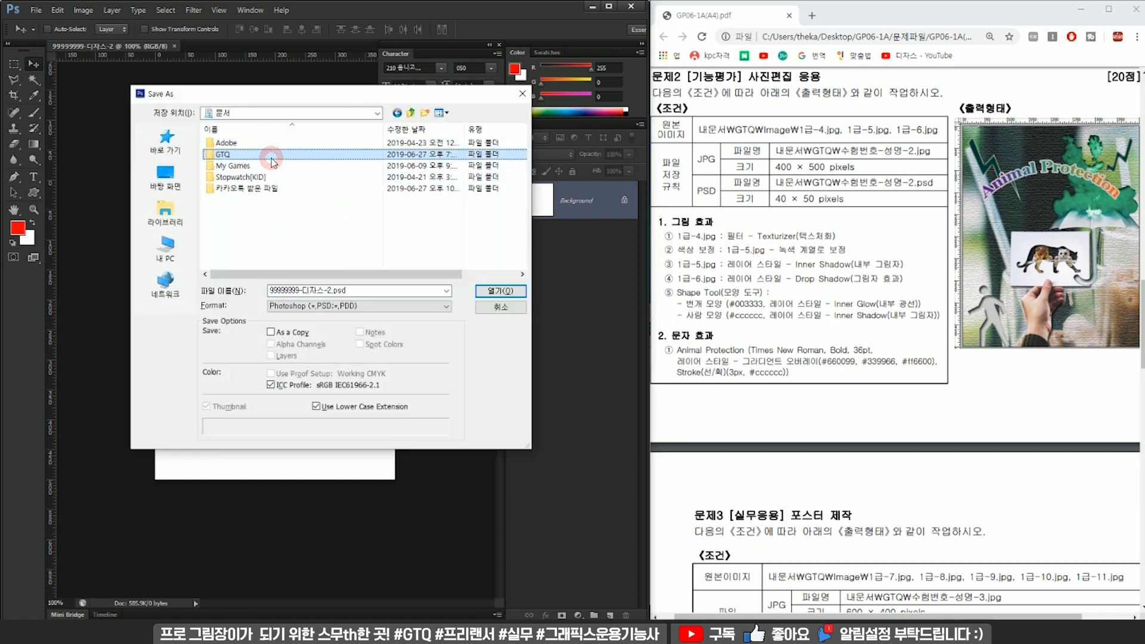
left_click(510, 292)
left_click(501, 291)
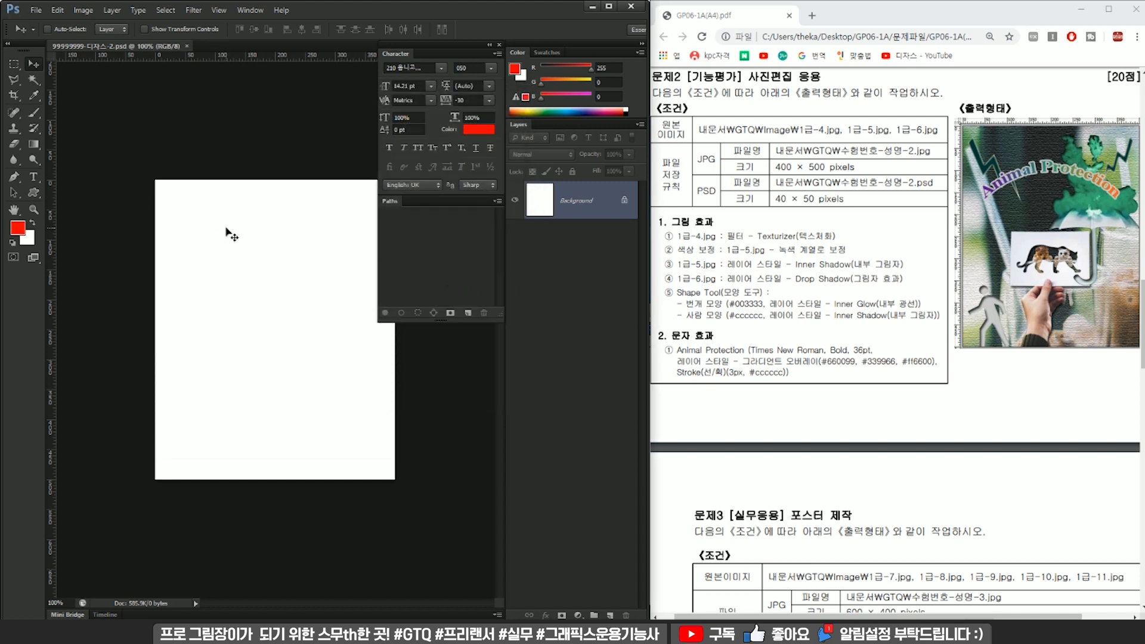
Paint three short red diagonal brush strokes on the Background layer and save the file.
key("b")
left_click_drag(240, 230, 207, 273)
left_click_drag(271, 276, 290, 246)
left_click_drag(354, 260, 286, 334)
key("ctrl+s")
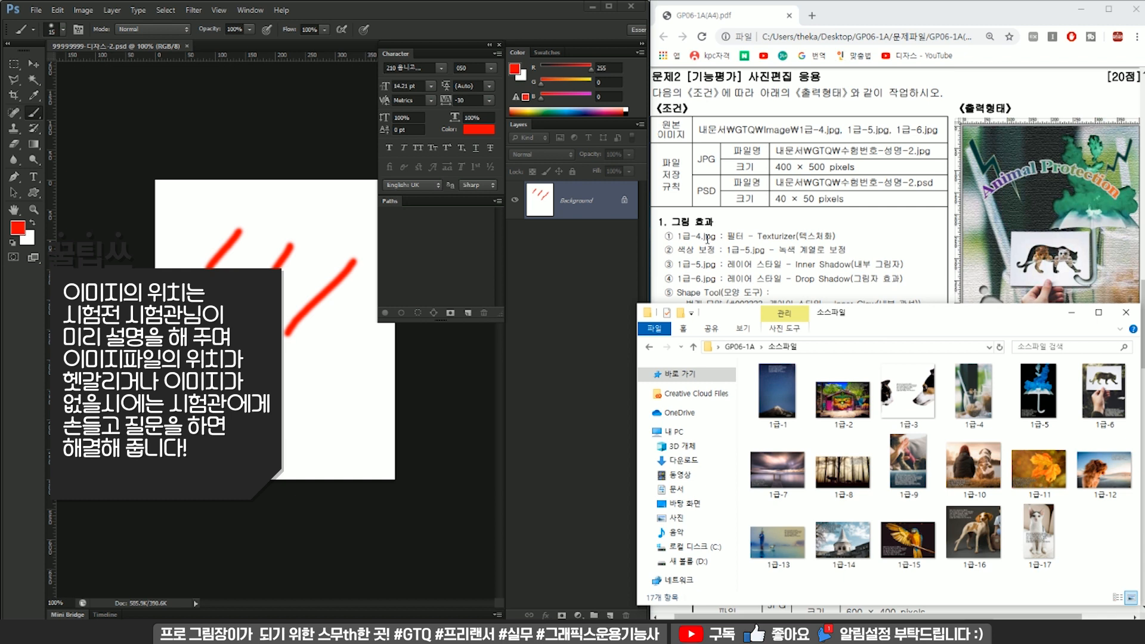
Place the images 1급-4, 1급-5 and 1급-6 from the 소스파일 folder into the document at their default sizes.
left_click(973, 390)
left_click(1103, 390, "shift")
left_click_drag(1082, 405, 290, 280)
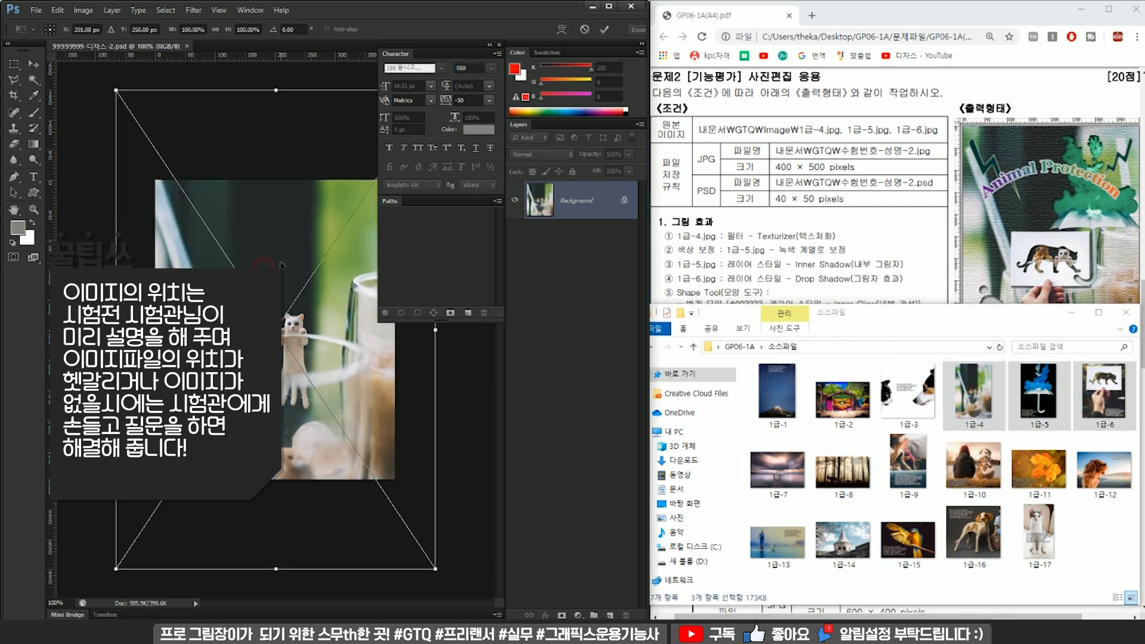
key("Return")
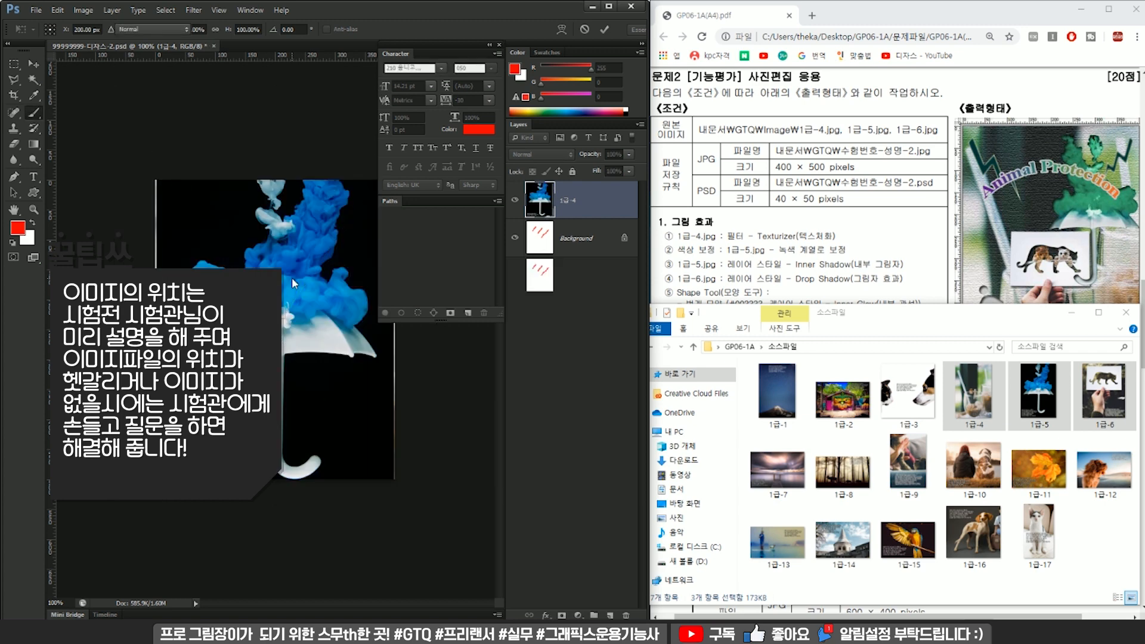
key("Return")
key("Return")
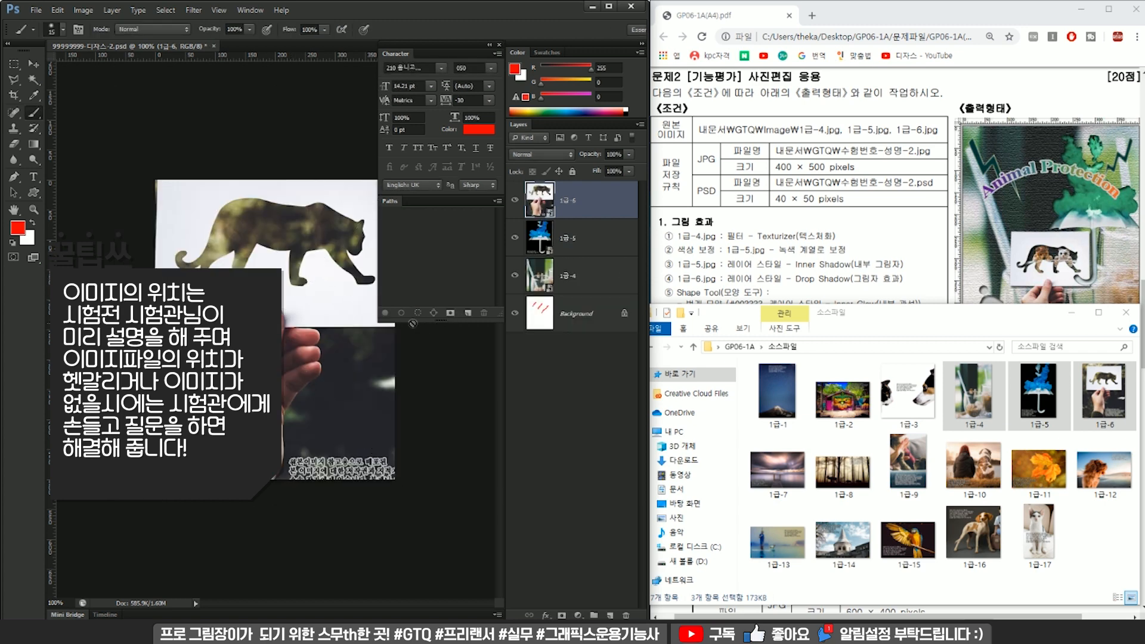
left_click(900, 282)
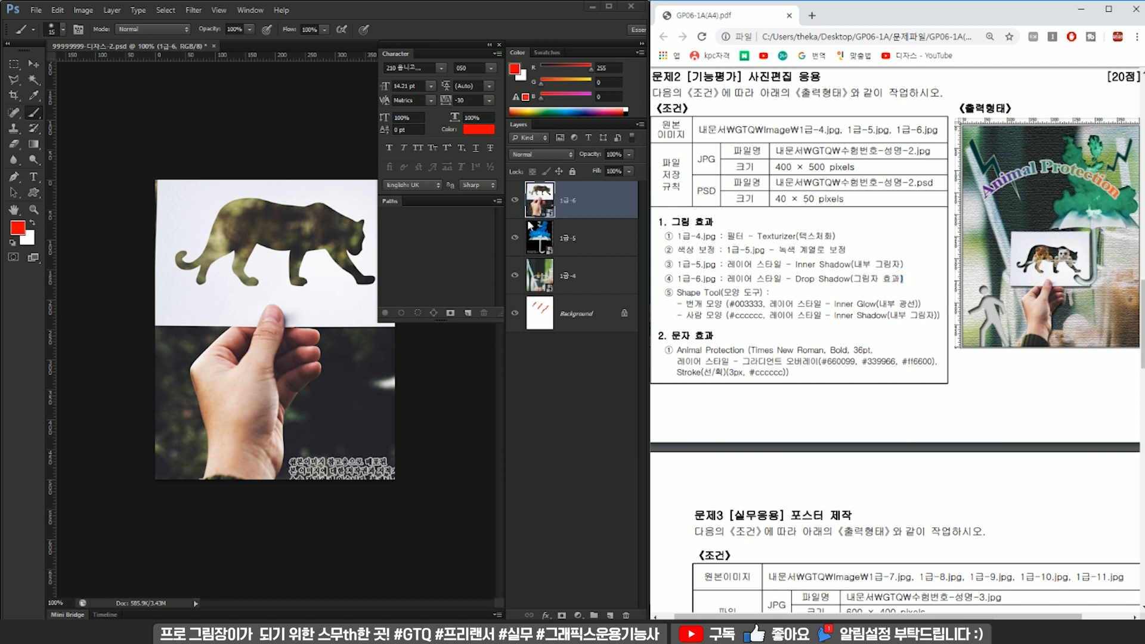
Hide the 1급-6 and 1급-5 layers and make 1급-4 the active layer.
left_click(514, 200)
left_click(514, 237)
left_click(581, 276)
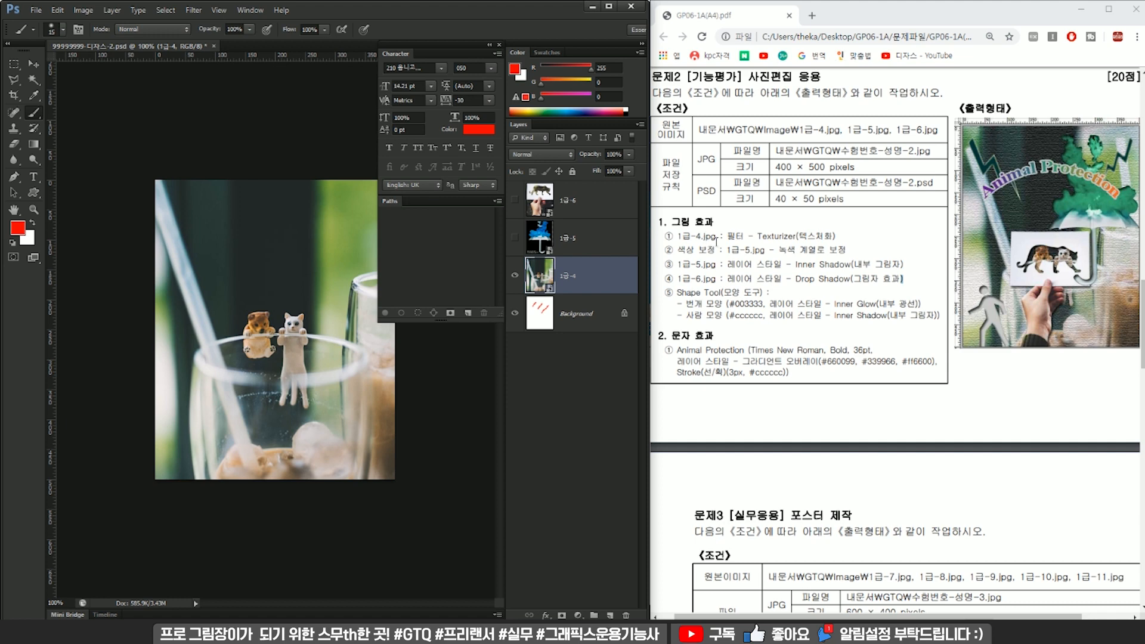
Apply the Texturizer filter from the Filter Gallery to the 1급-4 layer.
left_click(194, 10)
left_click(264, 56)
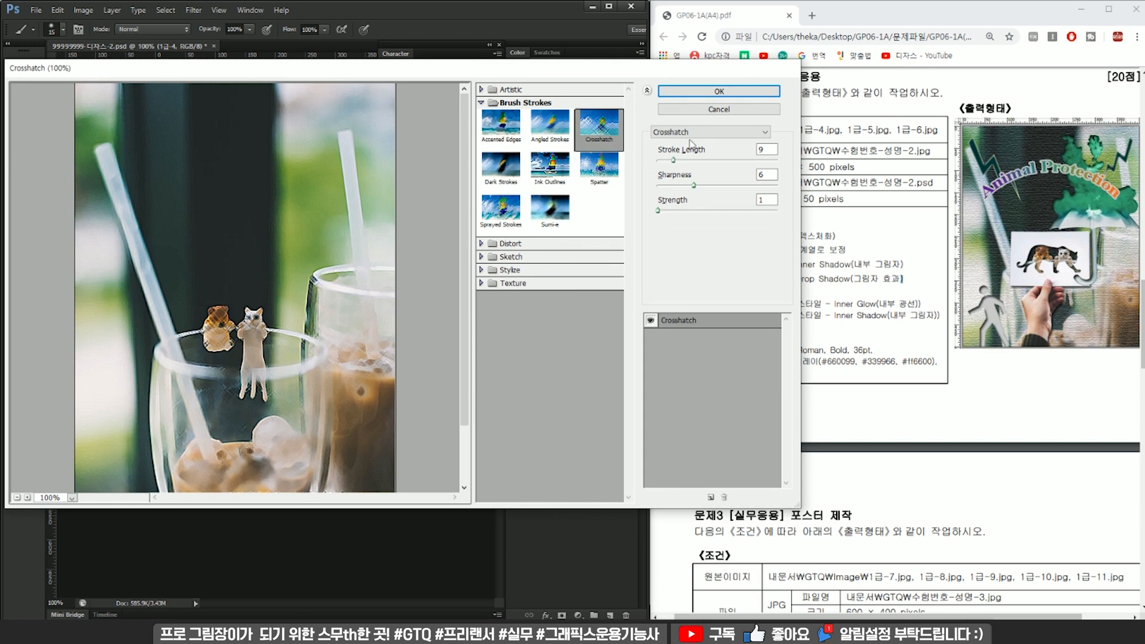
left_click(692, 133)
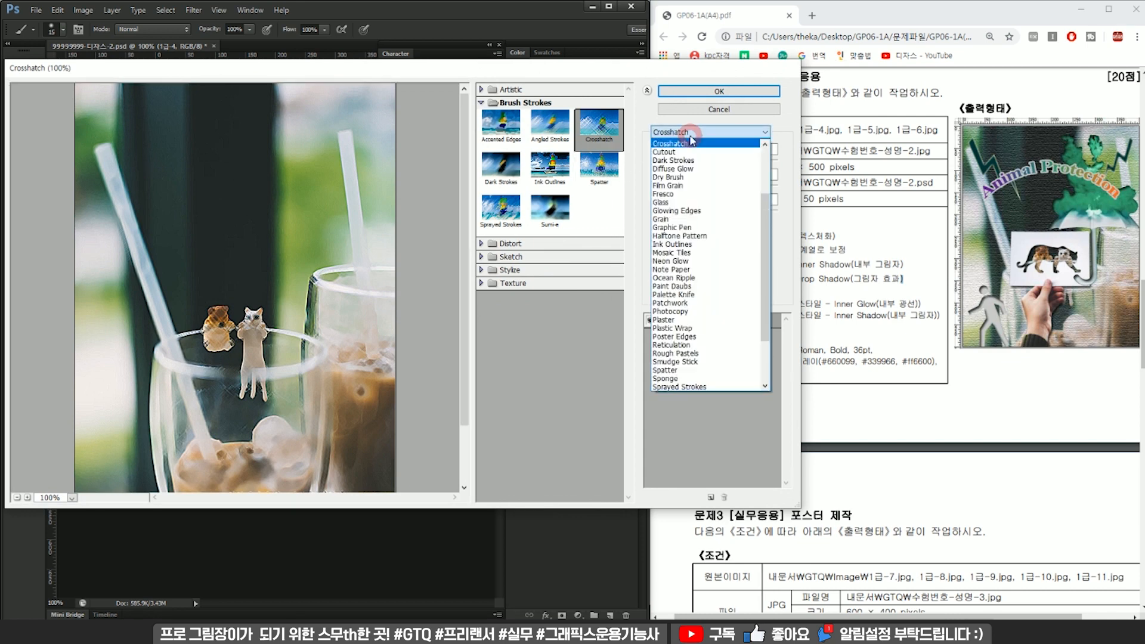
left_click_drag(765, 218, 764, 296)
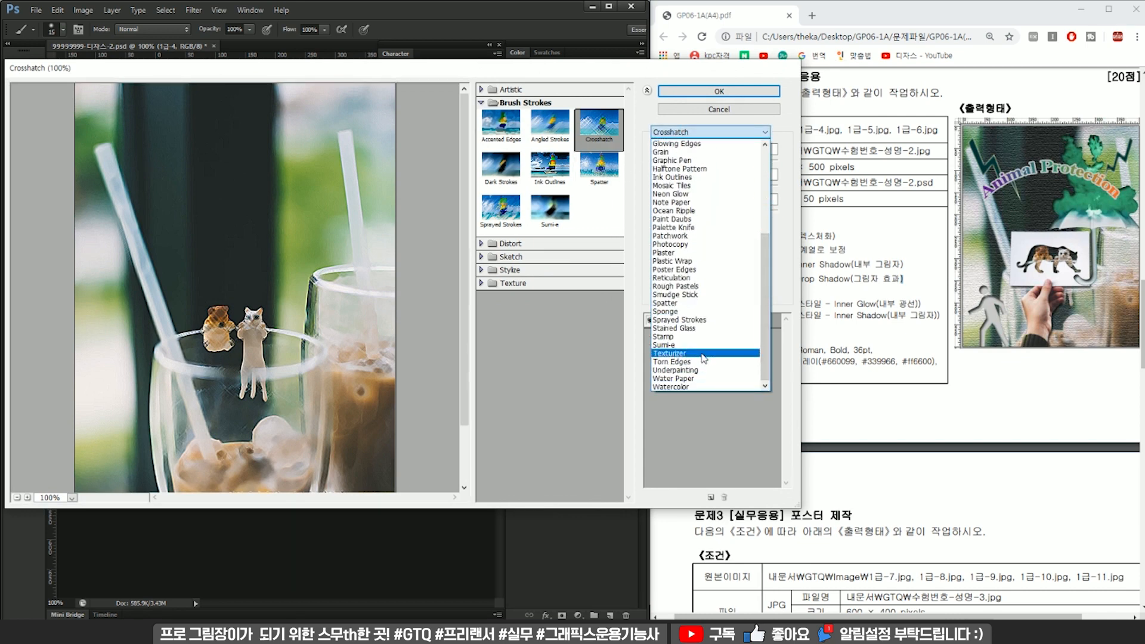
left_click(703, 354)
left_click(744, 92)
Close the floating Character and Paths group that covers the canvas.
scroll(278, 271, "down", 2)
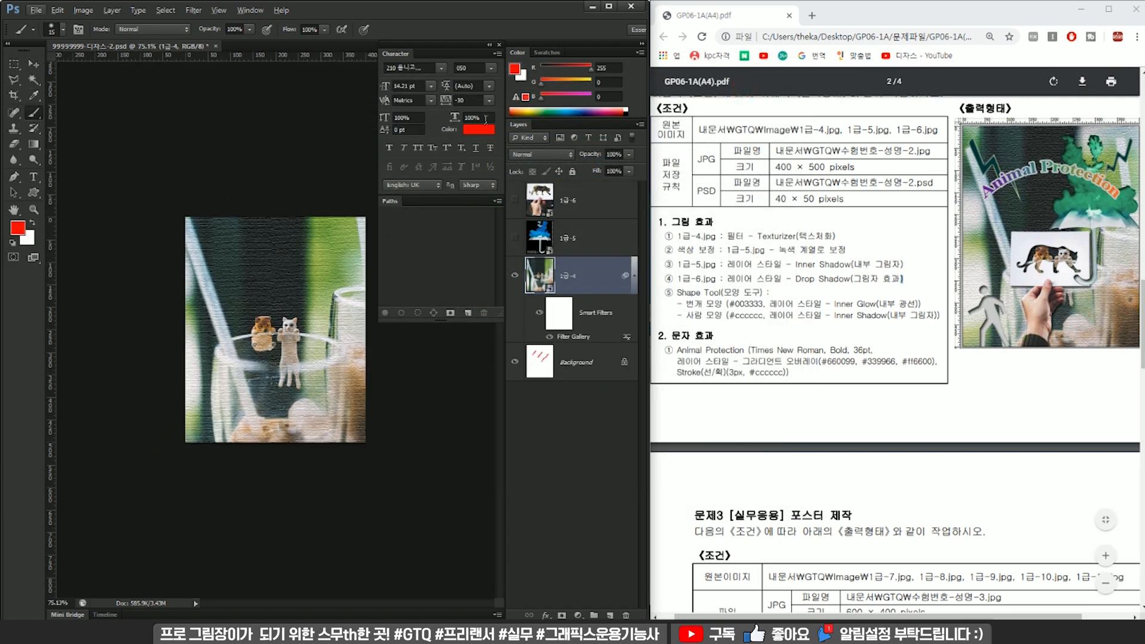
left_click(499, 45)
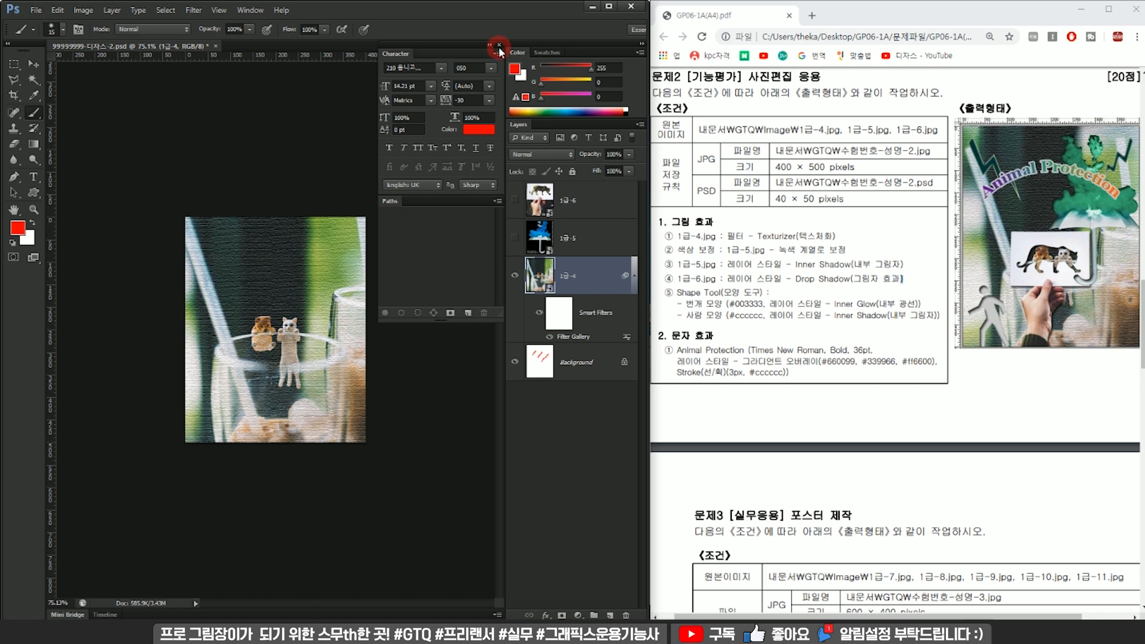
scroll(495, 298, "up", 2)
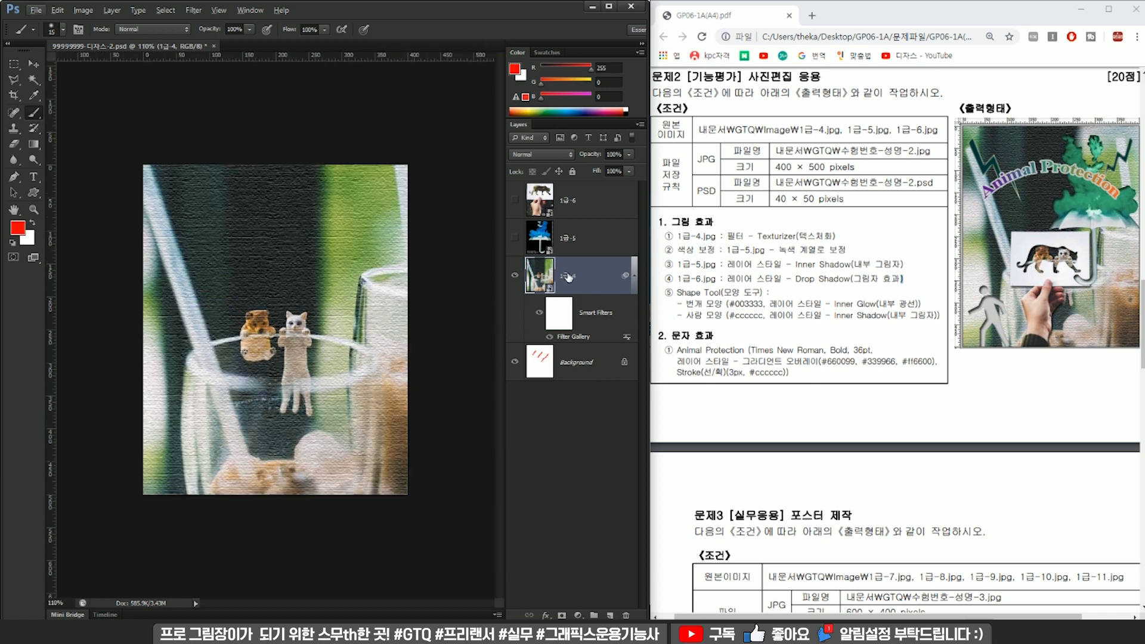
Scale the 1급-4 image proportionally from its center to about 417 × 625 px and shift it down slightly.
key("ctrl+t")
left_click_drag(452, 69, 429, 139)
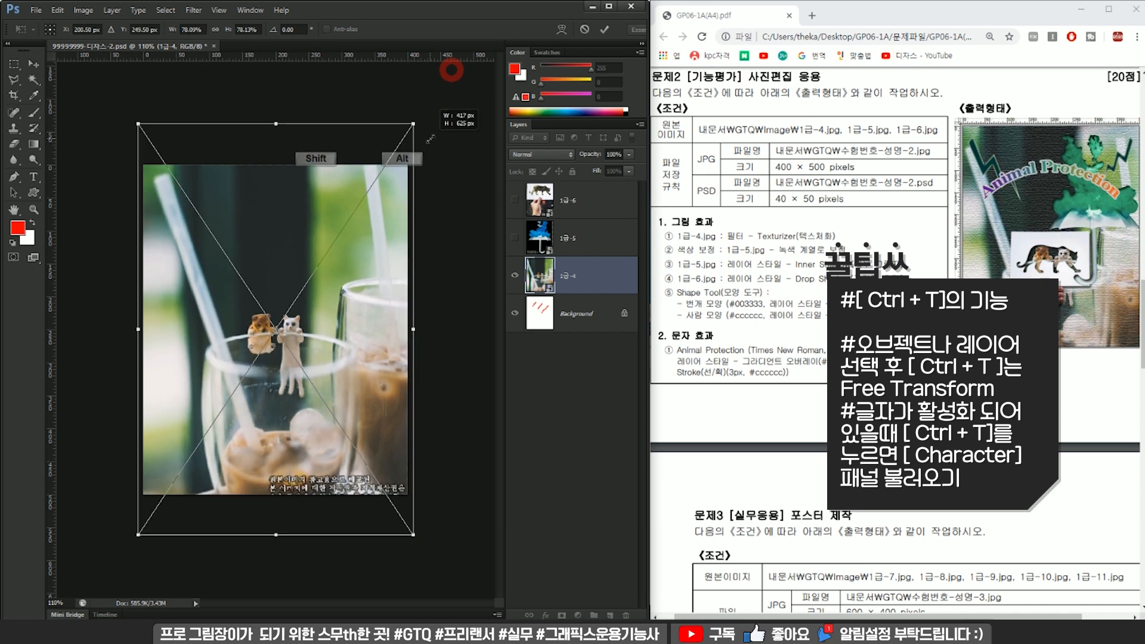
left_click_drag(360, 156, 359, 185)
key("Return")
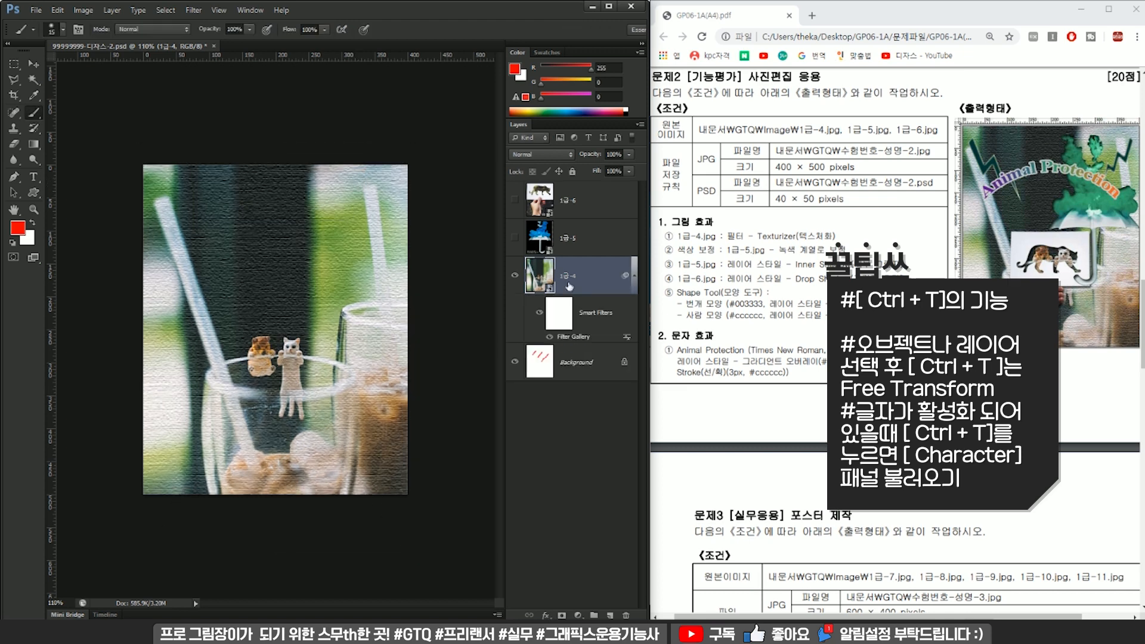
Show the 1급-5 umbrella layer and scale it down proportionally from its center to fit inside the canvas.
left_click_drag(678, 250, 816, 251)
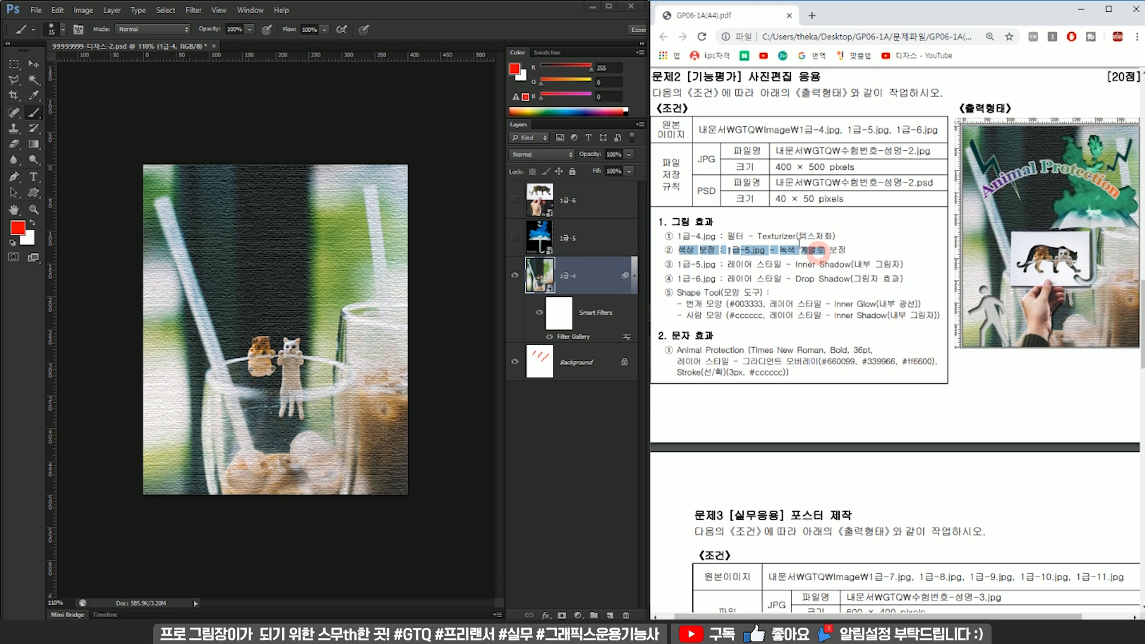
left_click(519, 244)
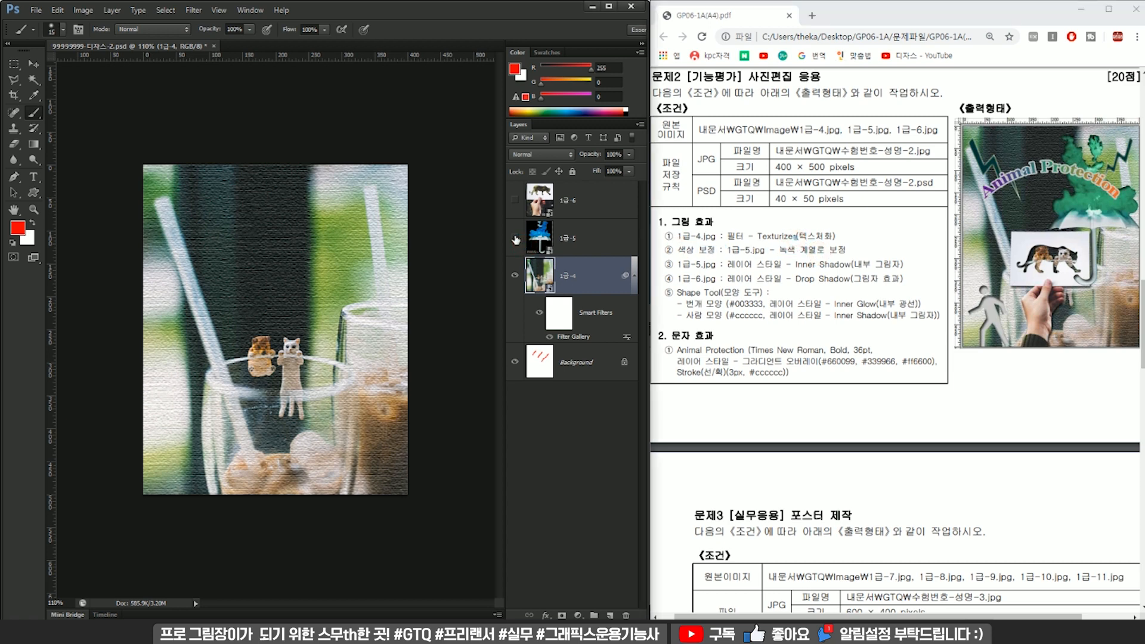
left_click(515, 237)
left_click(569, 238)
key("ctrl+t")
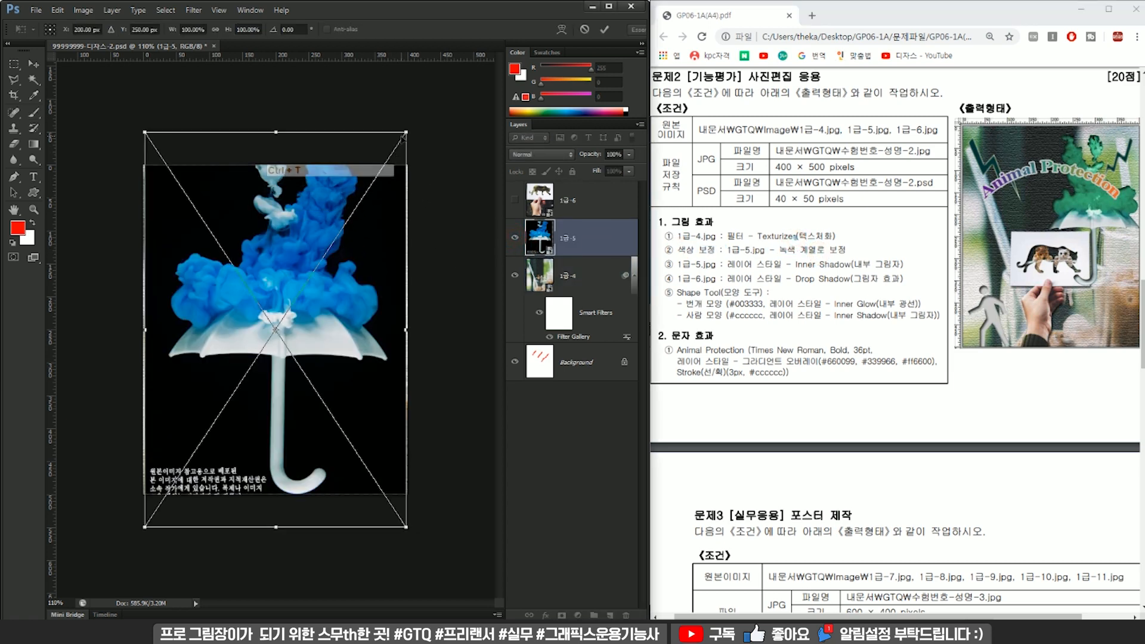
left_click_drag(406, 135, 387, 177)
key("Return")
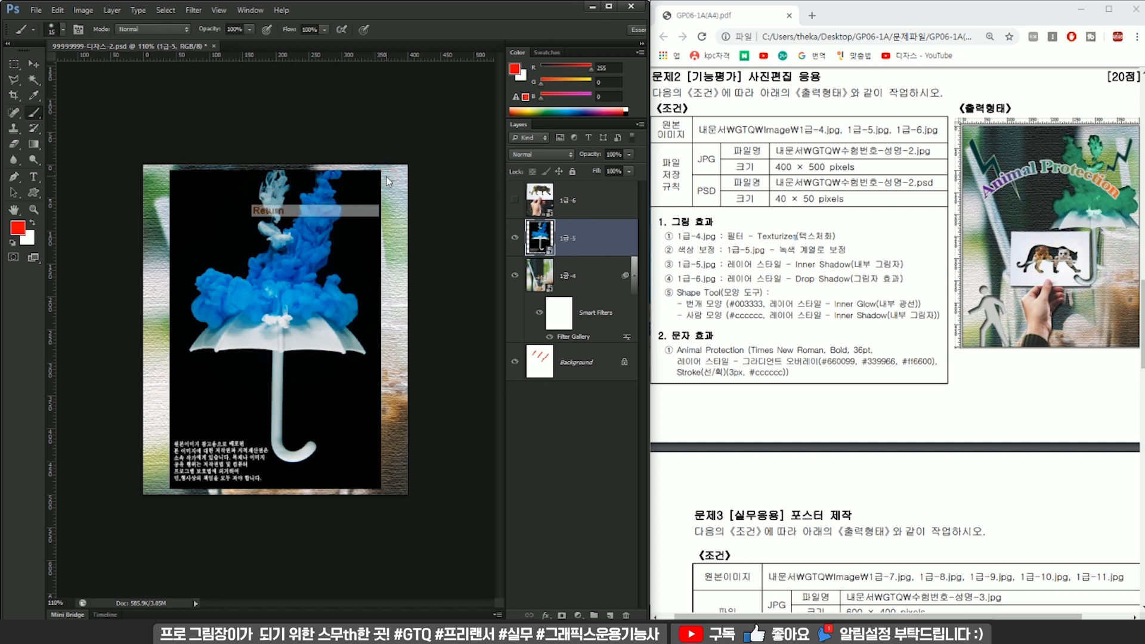
Select the black background around the umbrella on the 1급-5 layer with the Magic Wand at tolerance 16.
left_click(35, 85)
left_click(237, 383)
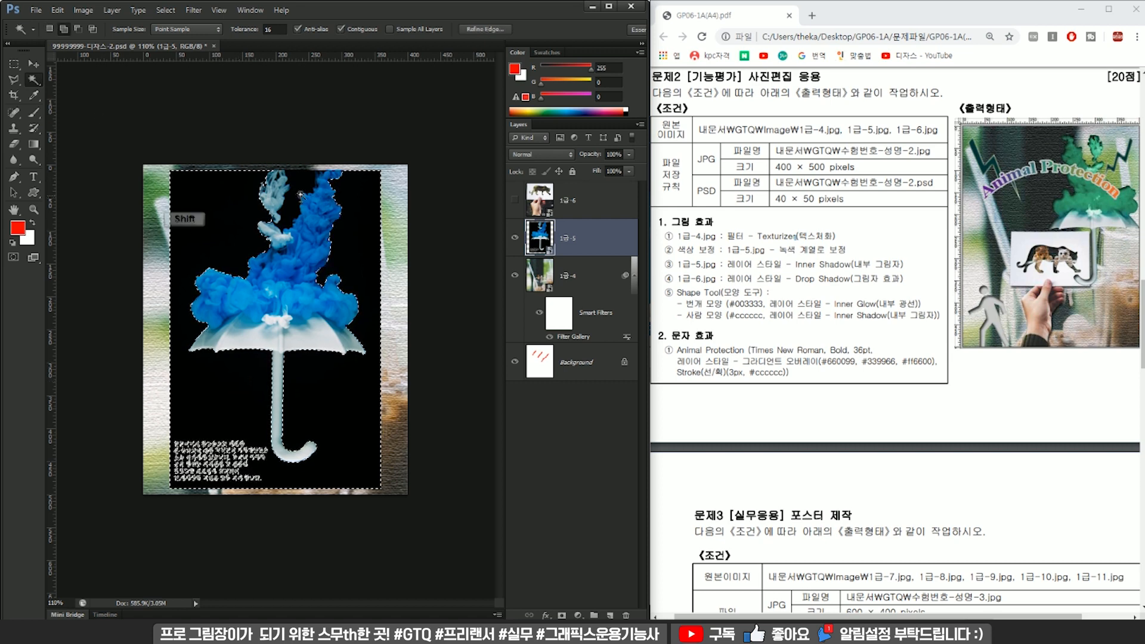
left_click(230, 193, "shift")
left_click(361, 184, "shift")
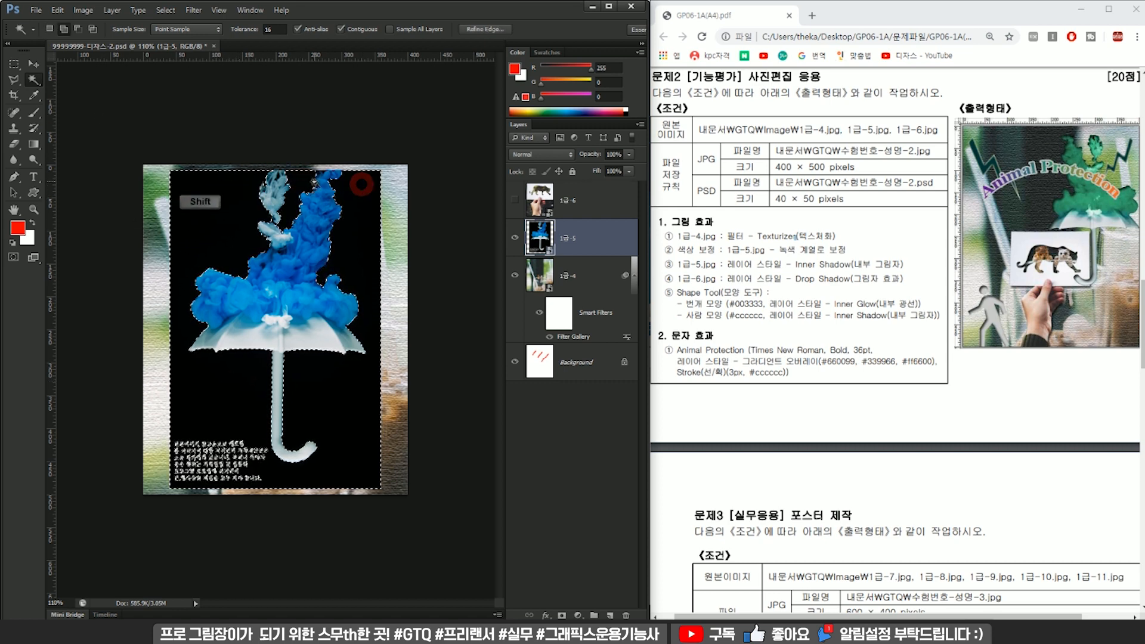
Add the remaining dark areas around the upper part of the blue and white smoke to the selection.
scroll(312, 178, "up", 5)
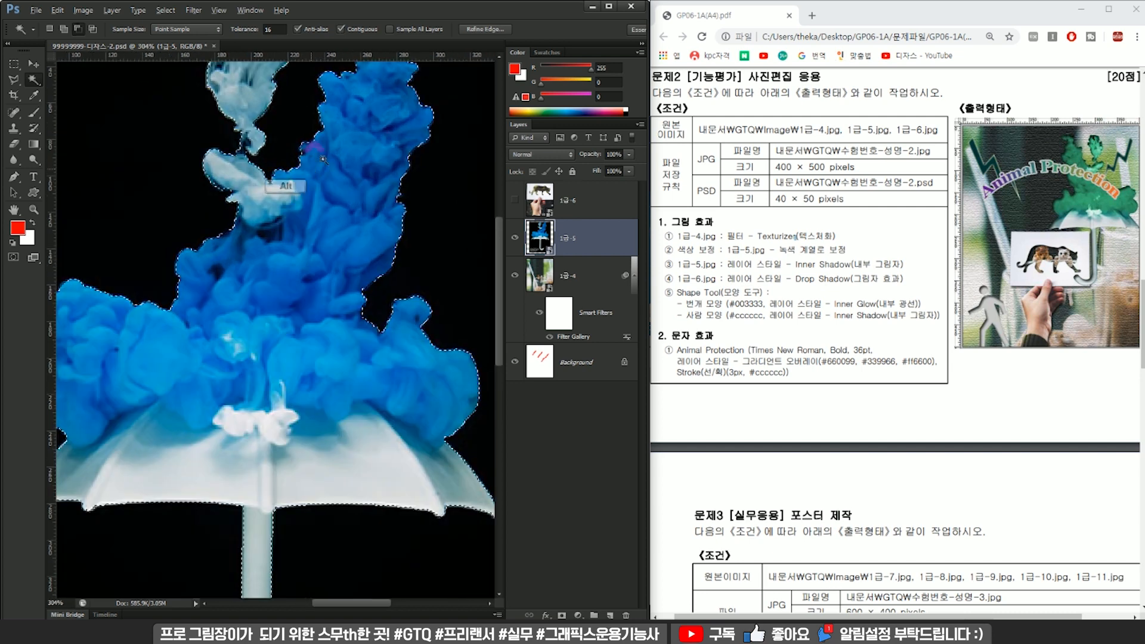
scroll(312, 172, "up", 3)
left_click(365, 117, "shift")
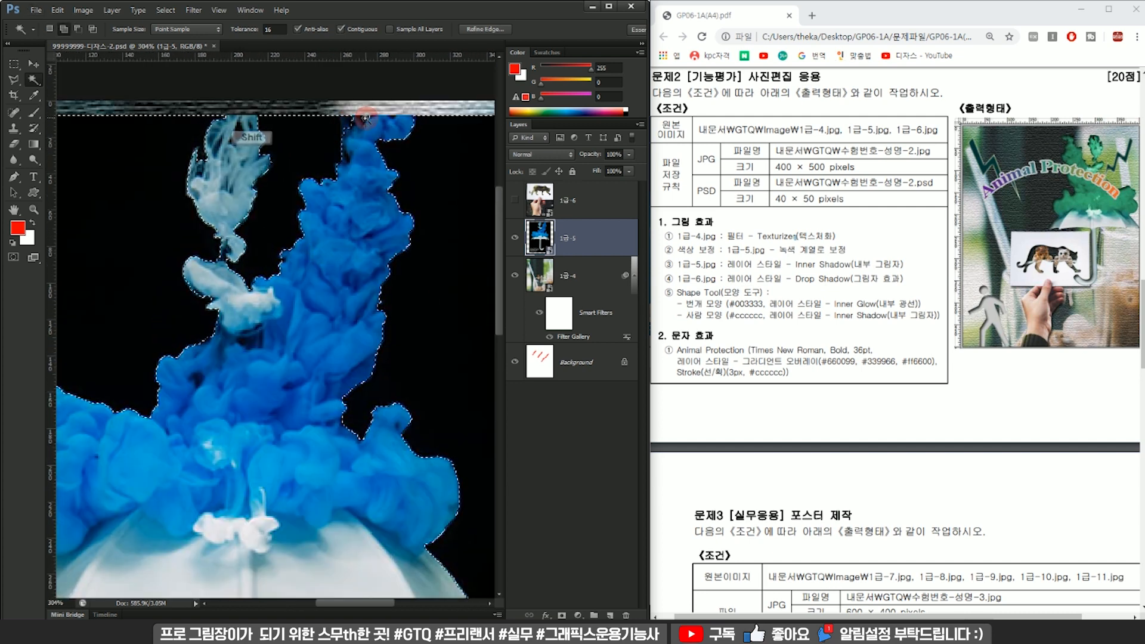
left_click(237, 132, "shift")
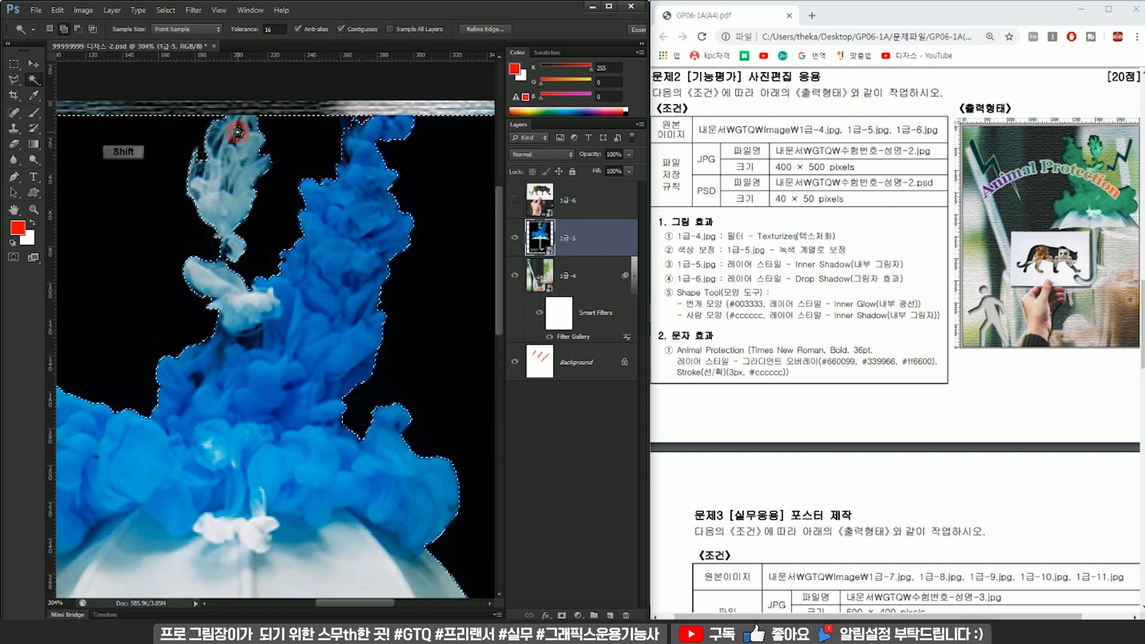
left_click(304, 149, "shift")
left_click(427, 163, "shift")
left_click(270, 269, "shift")
Complete the background selection beside the white smoke and invert it to select the umbrella and smoke.
key("ctrl+0")
left_click(229, 208, "shift")
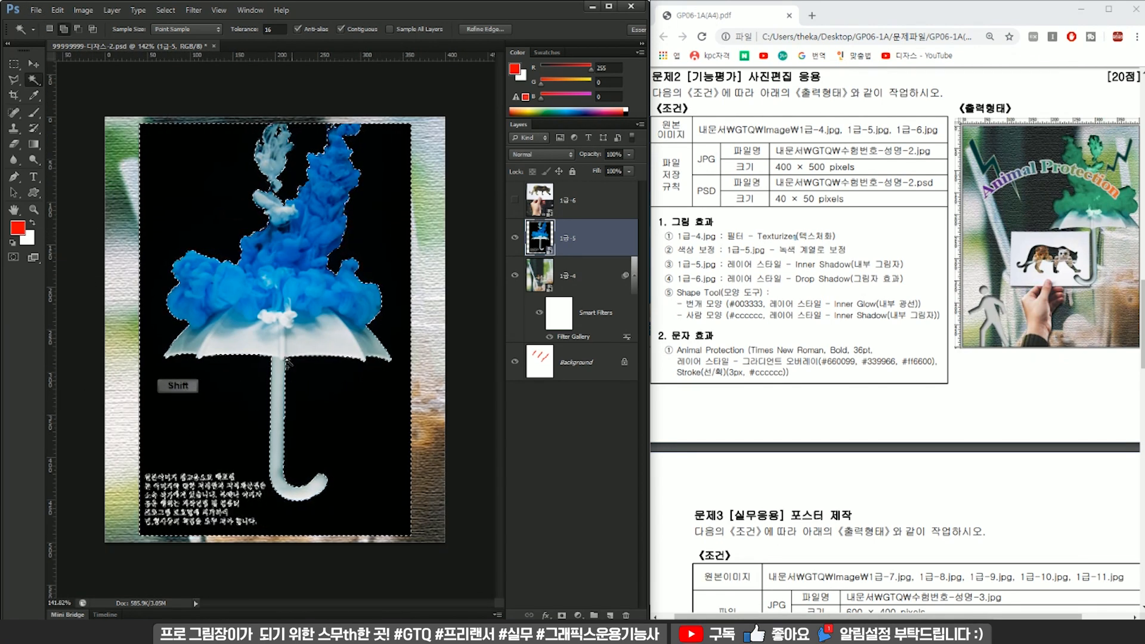
key("ctrl+shift+i")
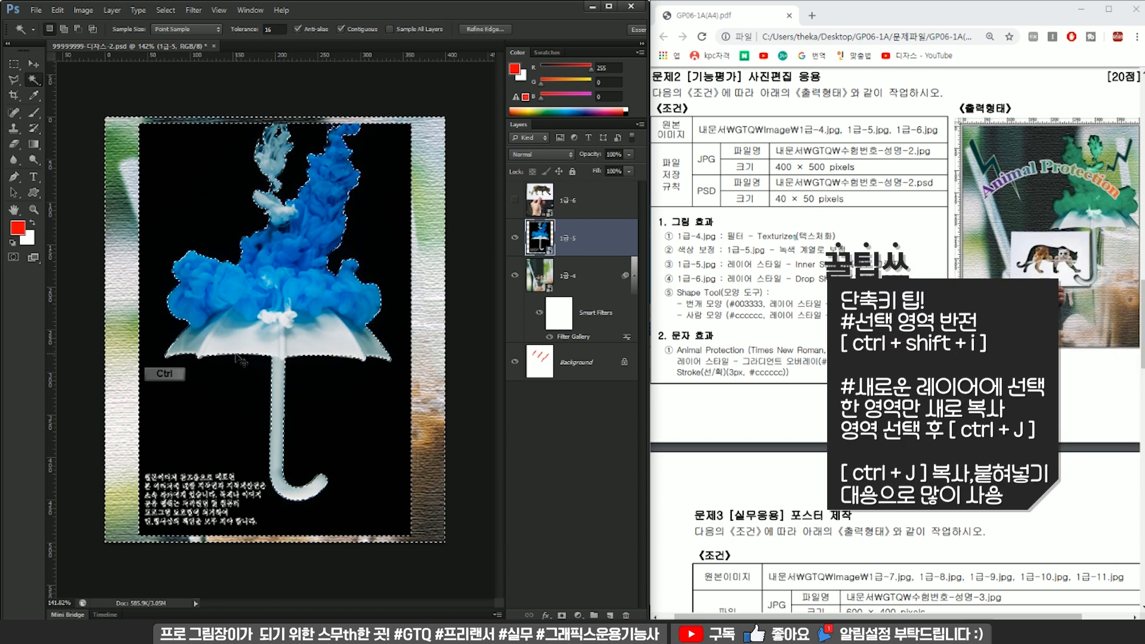
Copy the selected umbrella and smoke to a new layer and delete the original 1급-5 layer.
key("ctrl+j")
left_click(578, 265)
left_click(625, 614)
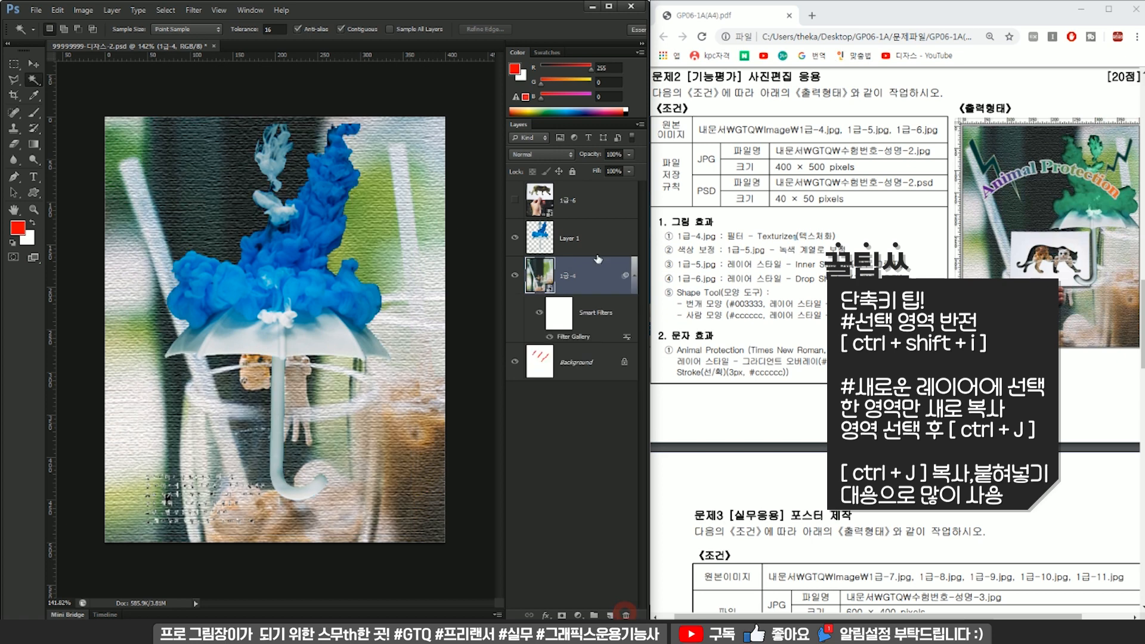
Rename the new umbrella cutout layer as 5.
left_click(596, 239)
double_click(575, 240)
type("5")
key("Return")
Select the leftover caption text beside the umbrella handle on layer 5 with a rectangular marquee, delete it and deselect.
left_click(12, 64)
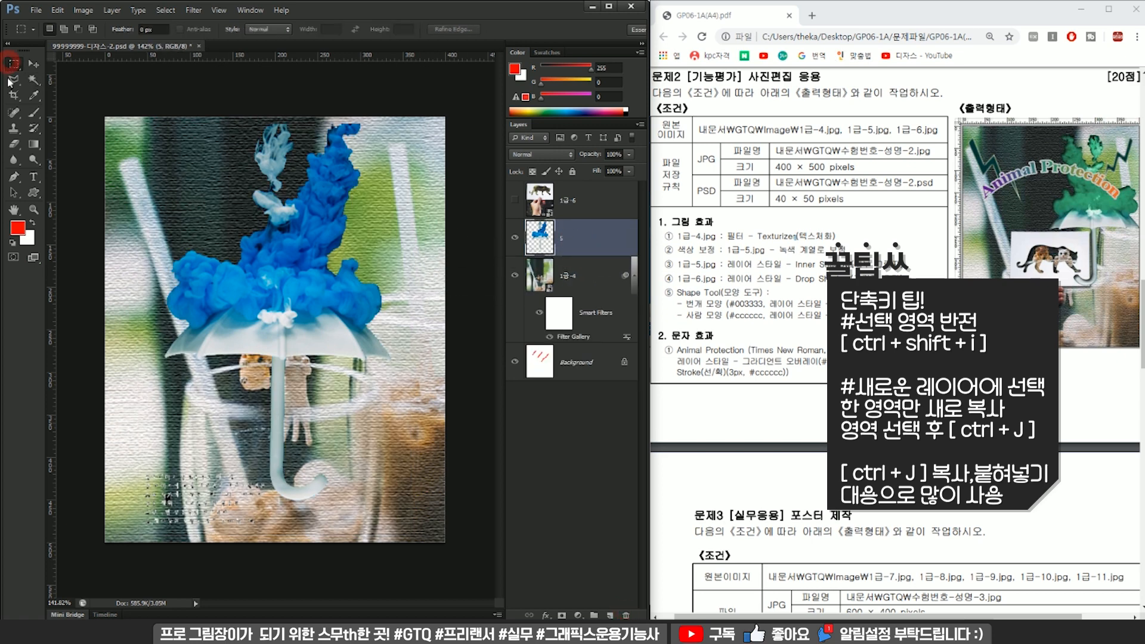
mouse_move(123, 460)
left_mouse_down()
mouse_move(292, 544)
mouse_move(266, 556)
left_mouse_up()
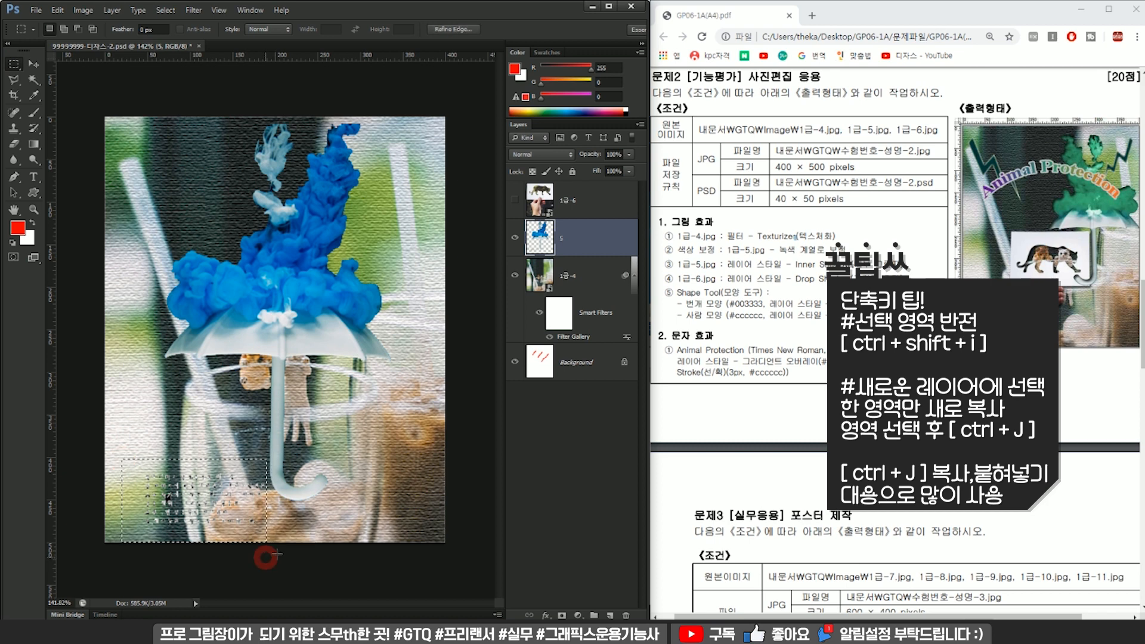
key("Delete")
left_click(361, 438)
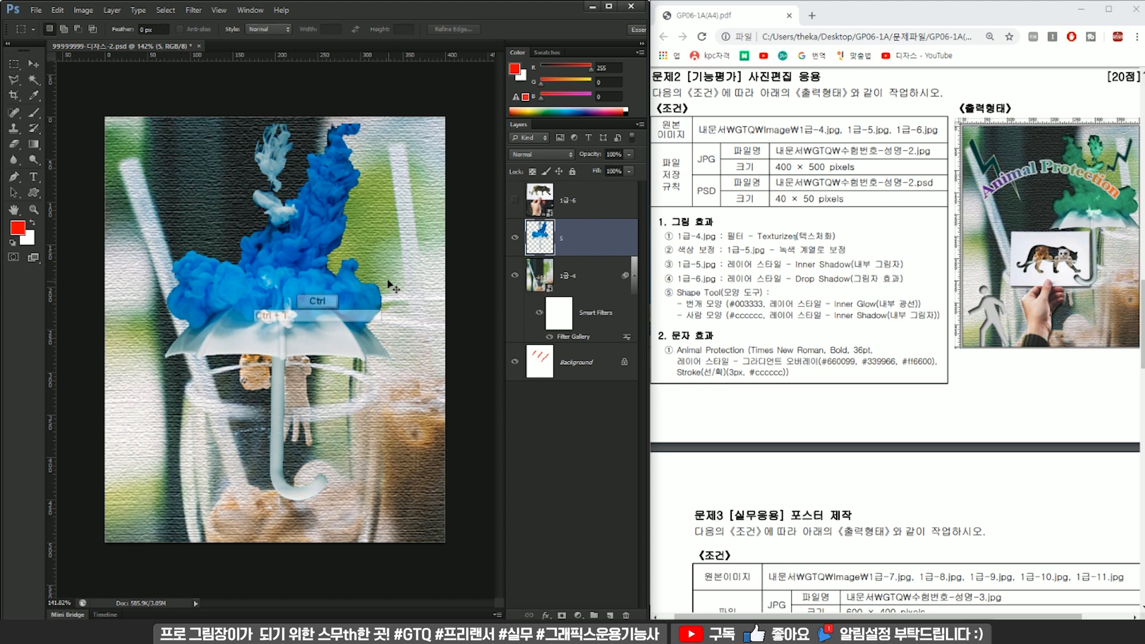
Flip the umbrella cutout horizontally.
key("ctrl+t")
right_click(318, 237)
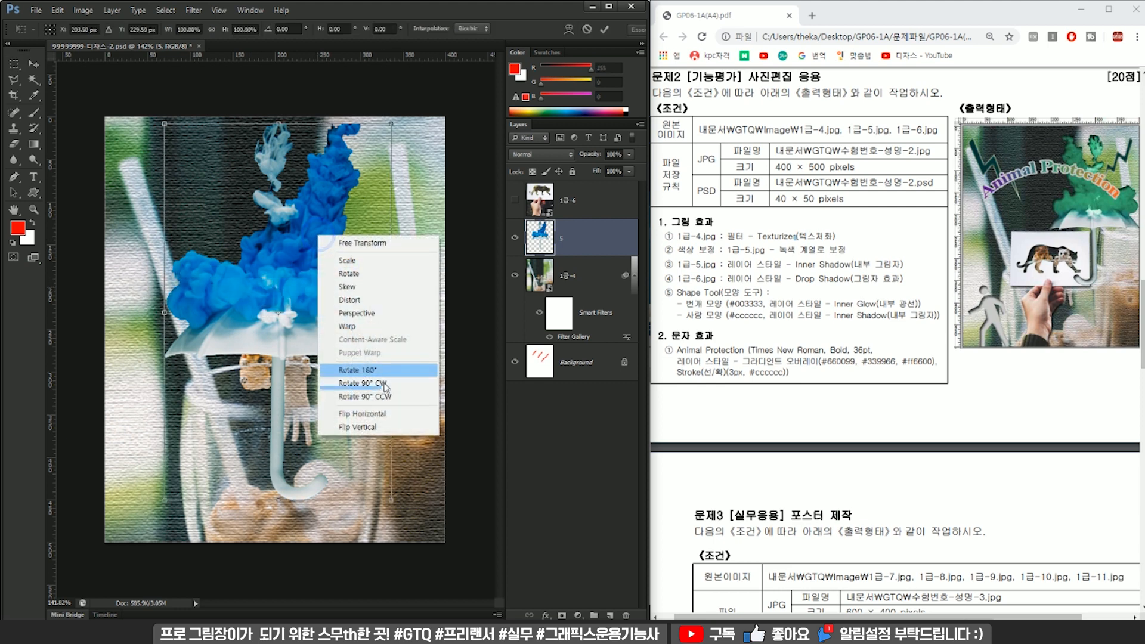
left_click(387, 420)
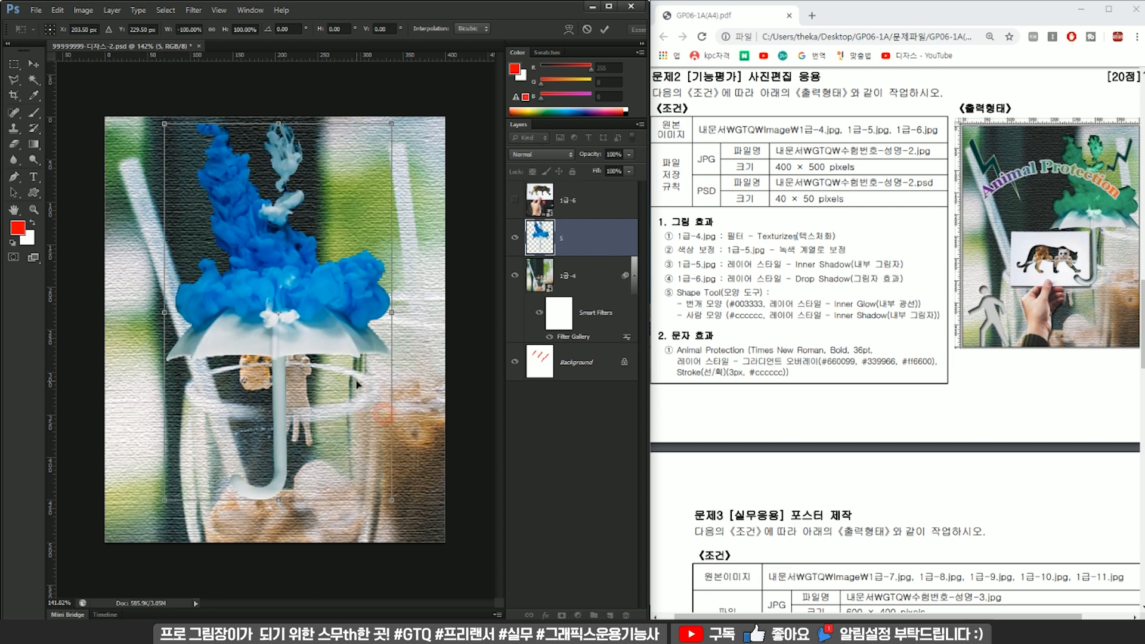
key("Return")
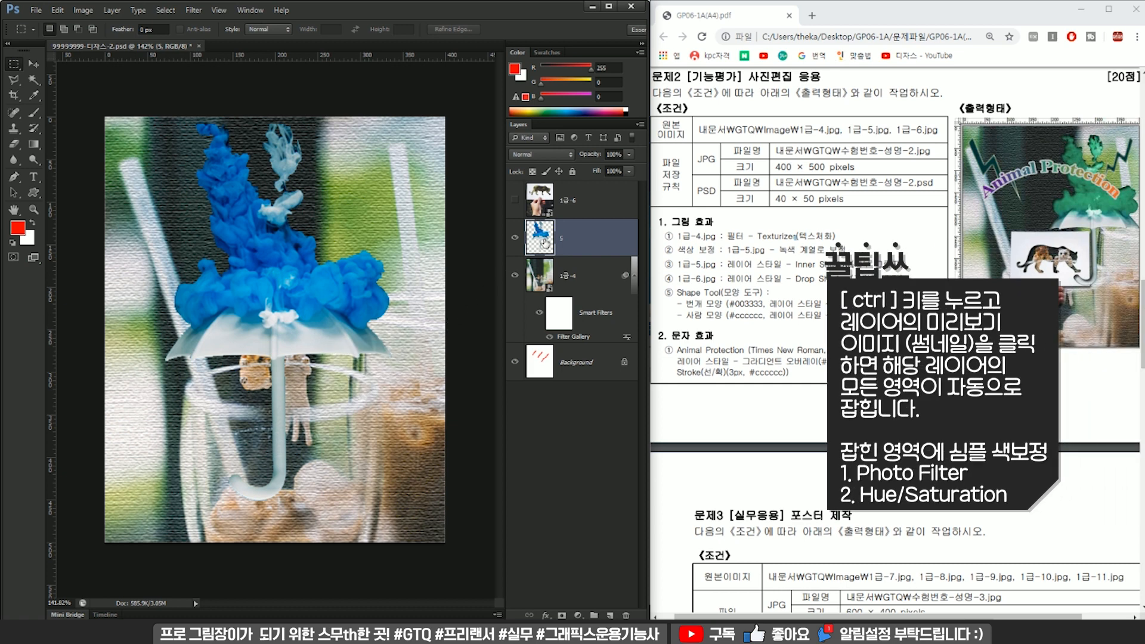
Load layer 5's outline as a selection and add a Hue/Saturation adjustment layer masked to it.
key("ctrl")
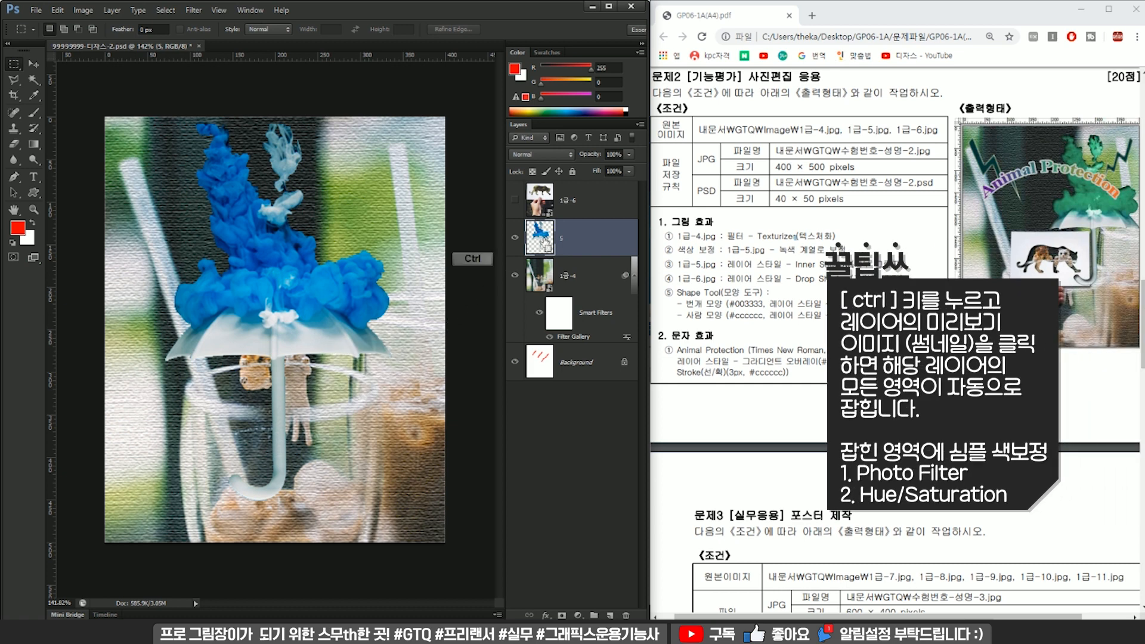
left_click(542, 239, "ctrl")
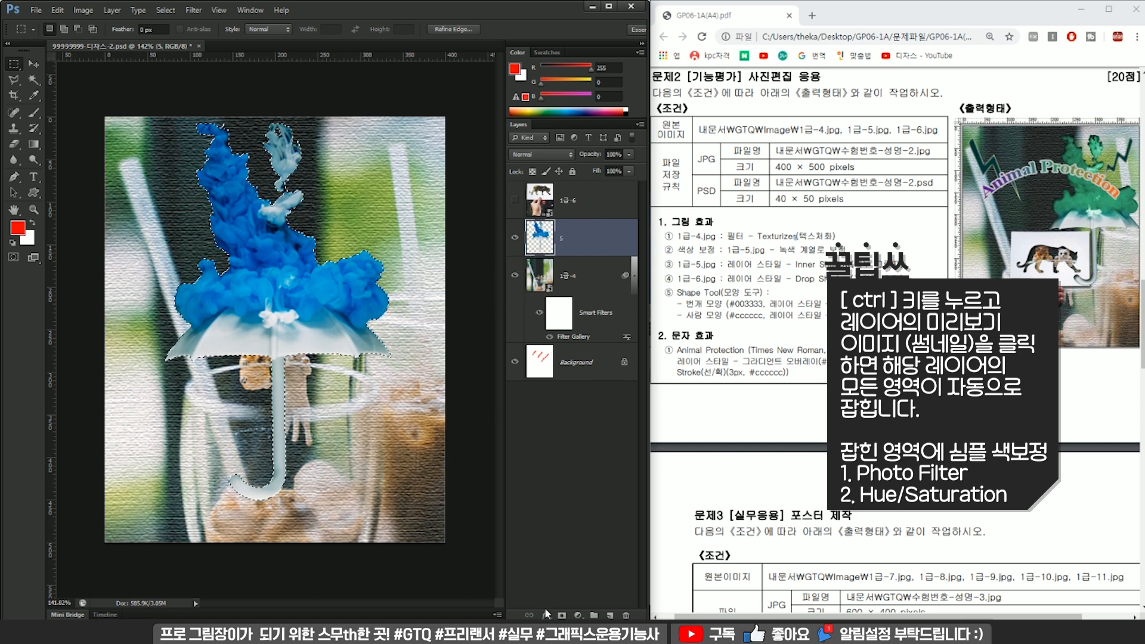
left_click(578, 614)
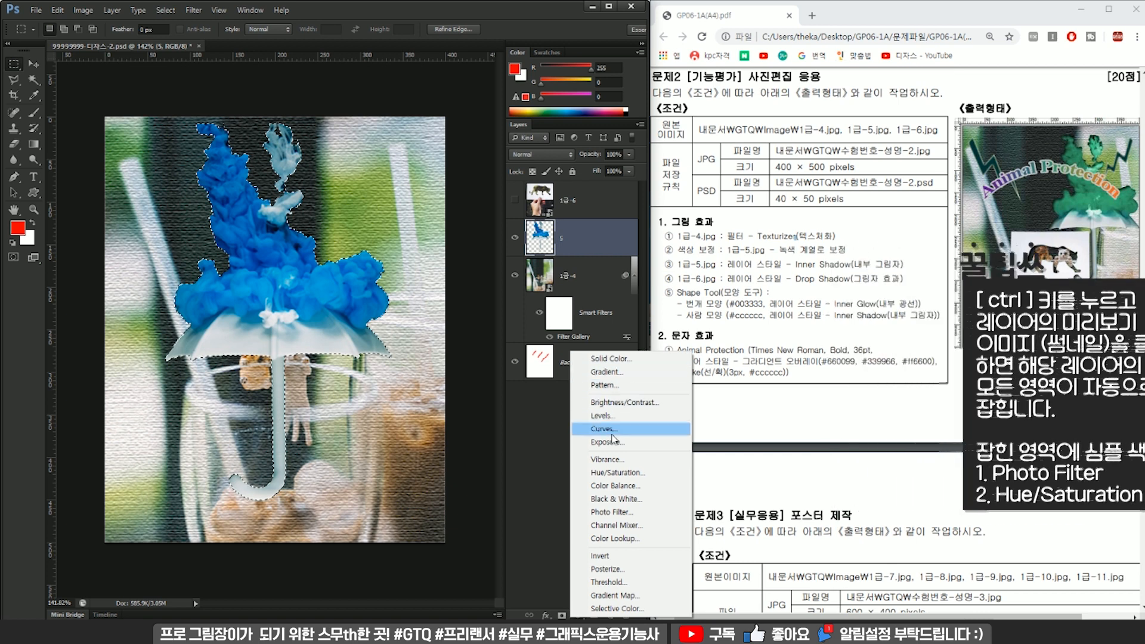
left_click(624, 473)
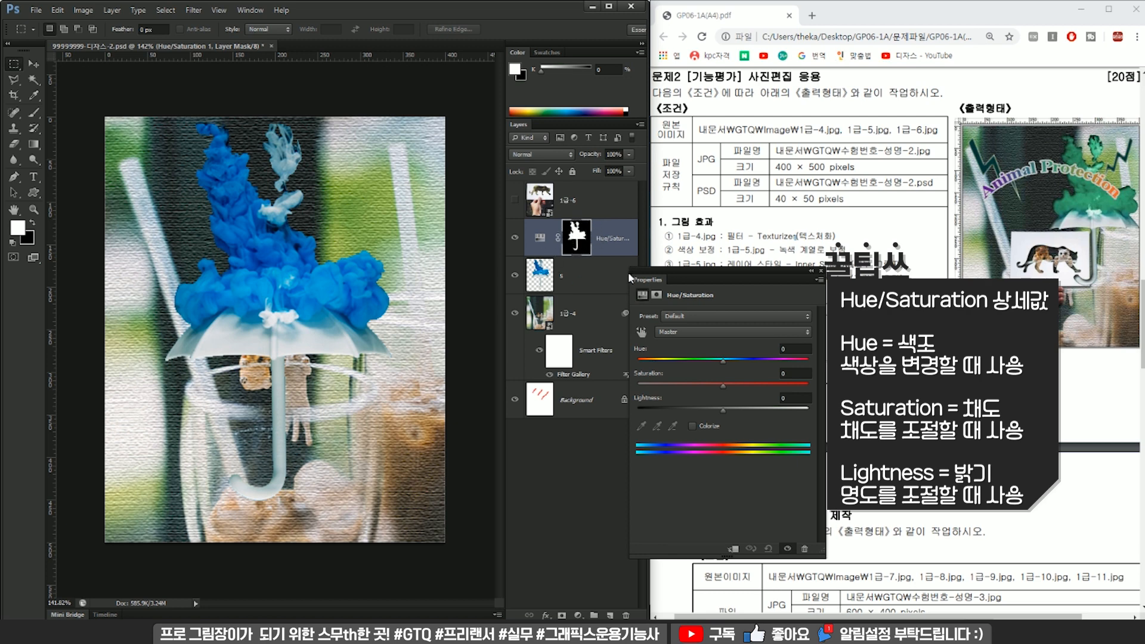
Shift the umbrella adjustment's hue to green, set its lightness to -17 and adjust its saturation.
left_click_drag(714, 355, 683, 362)
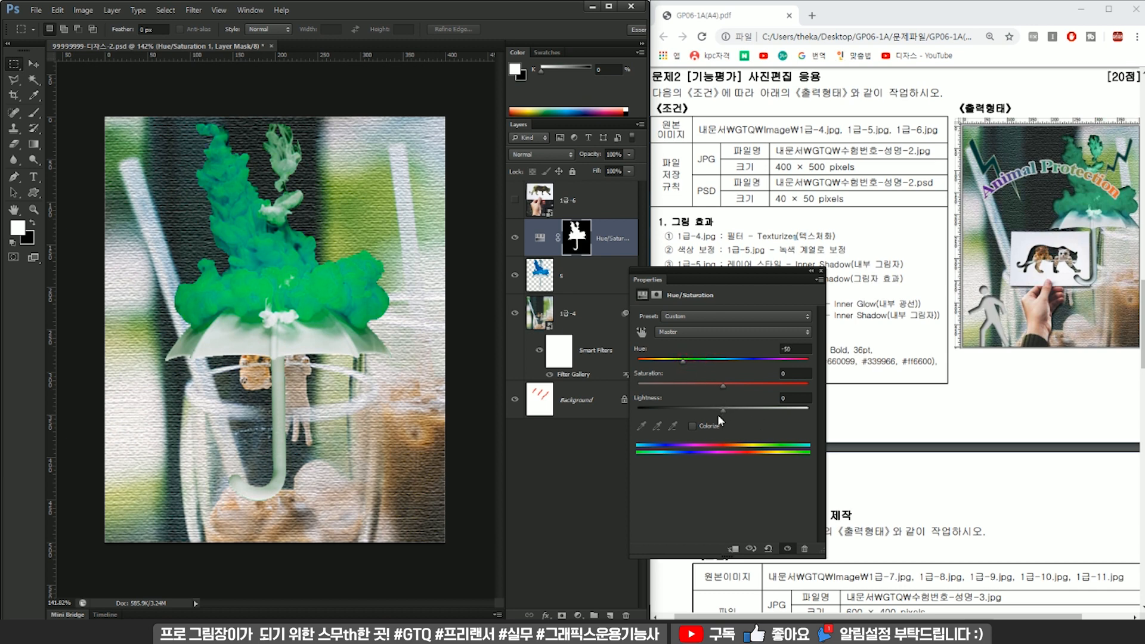
mouse_move(722, 411)
left_mouse_down()
mouse_move(692, 410)
mouse_move(707, 410)
left_mouse_up()
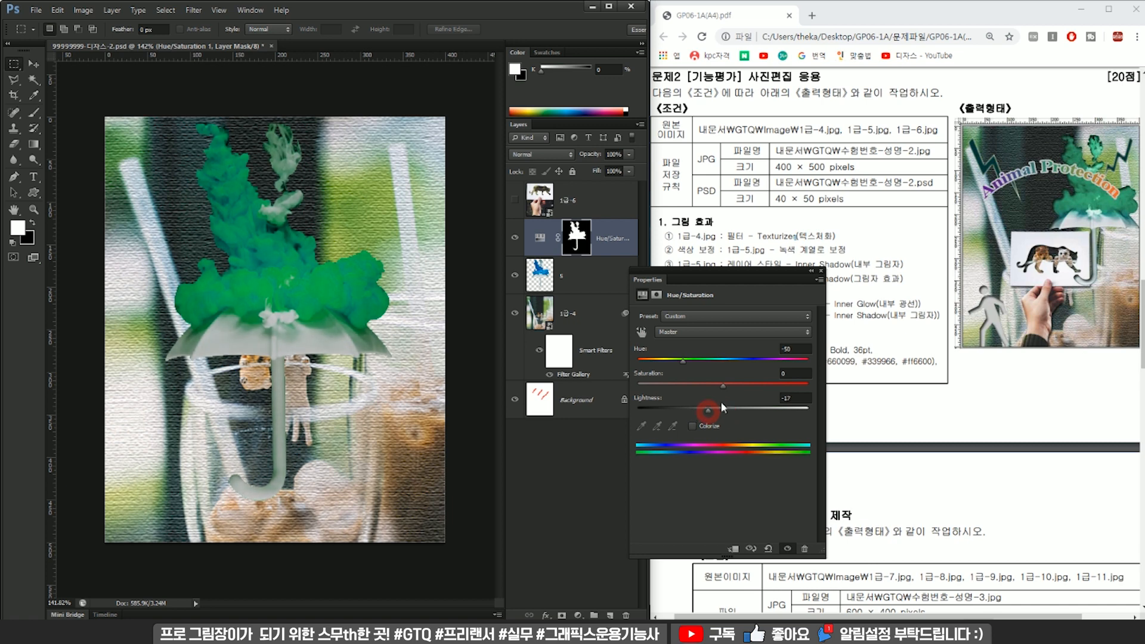
left_click_drag(746, 389, 702, 388)
left_click(820, 271)
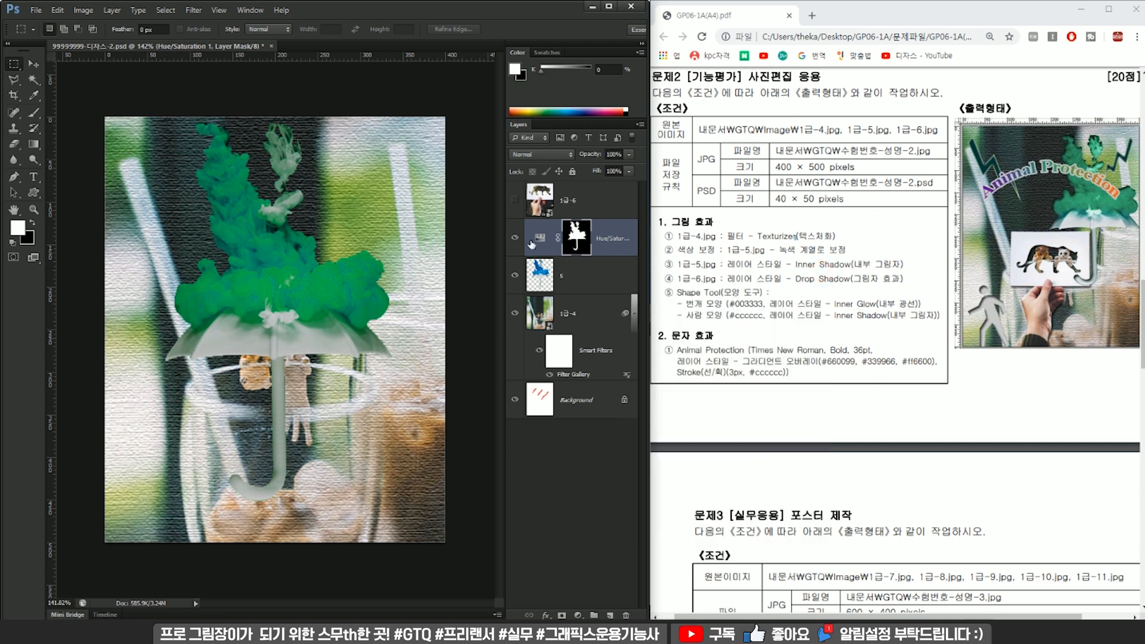
left_click(611, 242)
key("ctrl")
key("ctrl+t")
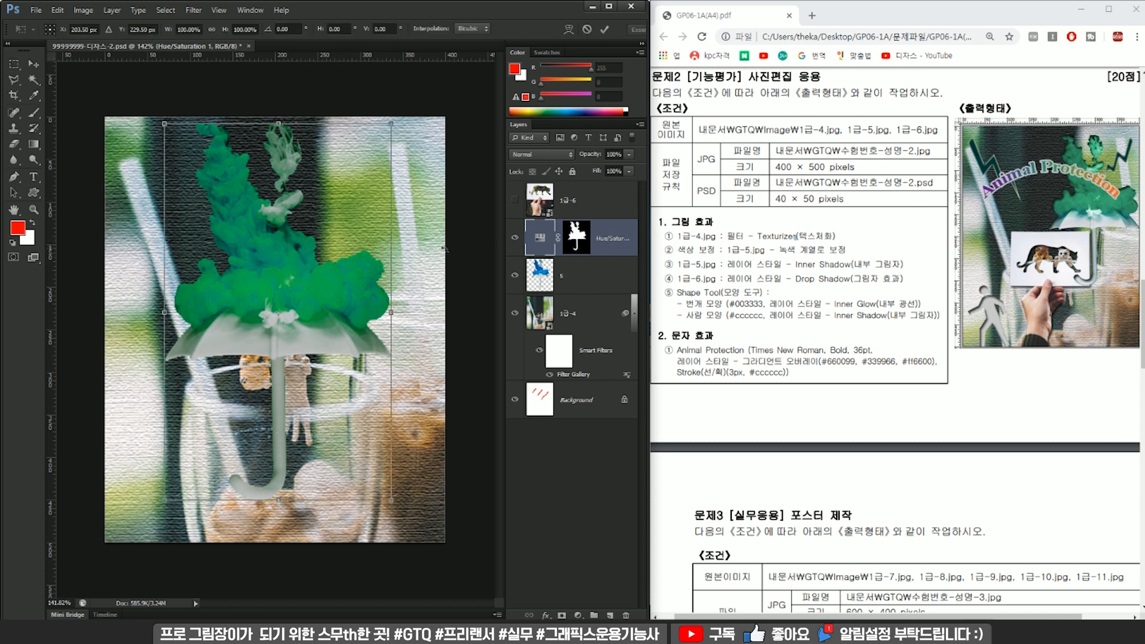
double_click(316, 233)
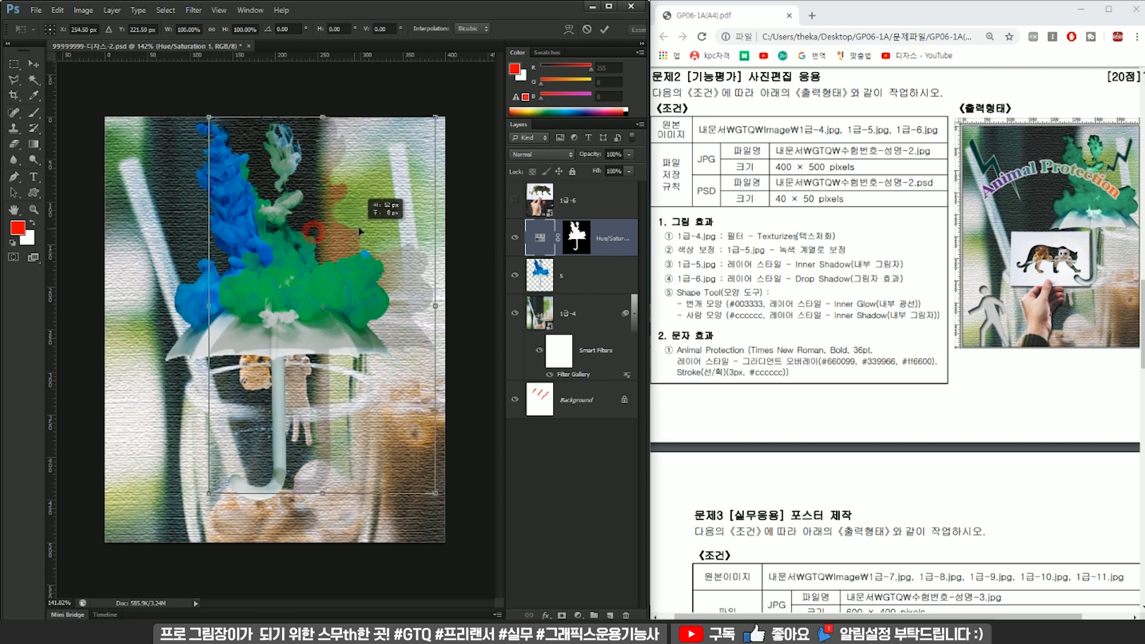
Scale layer 5 and its Hue/Saturation layer down together to a little over 70% and place them in the canvas's upper-right area.
left_click(598, 281)
key("ctrl+t")
left_click_drag(390, 124, 358, 187)
left_click_drag(290, 227, 373, 187)
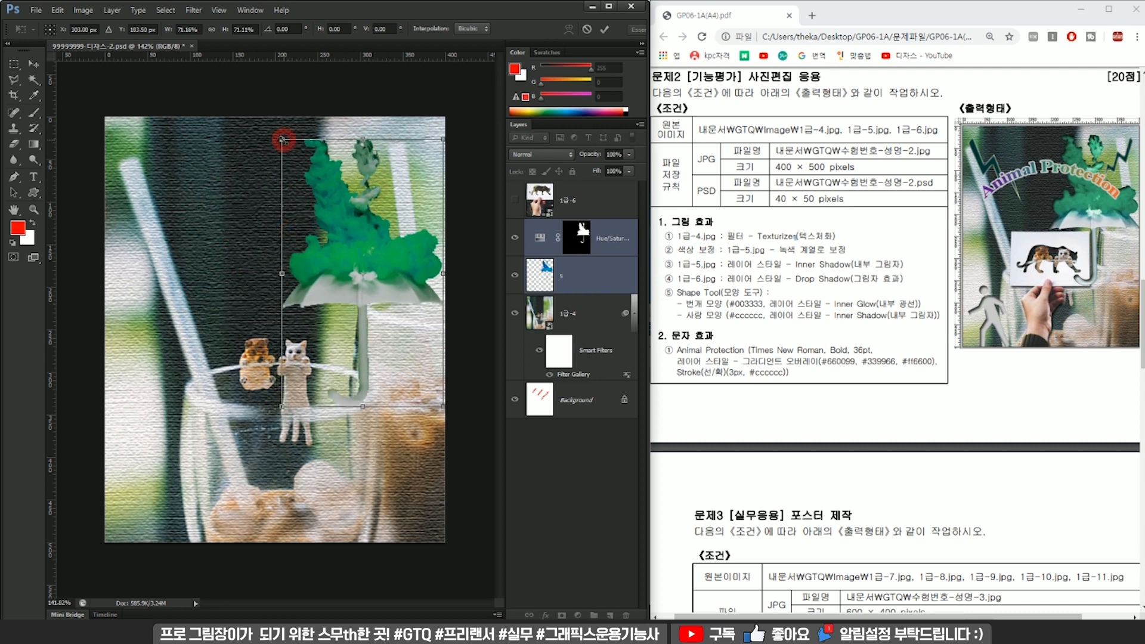
key("Return")
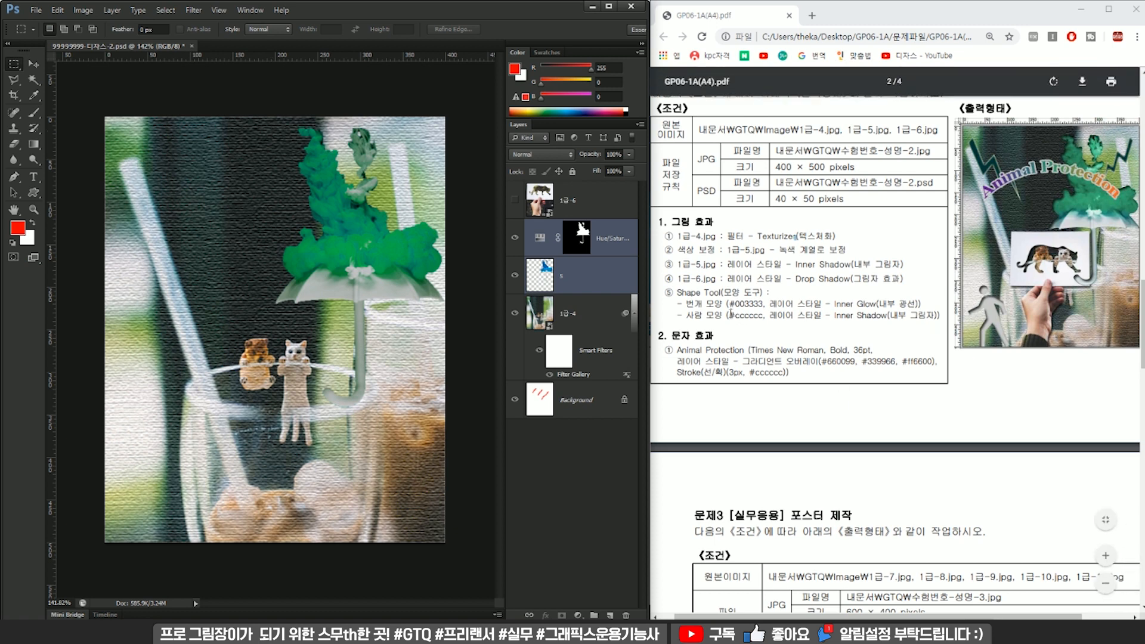
Apply an Inner Shadow layer style with its default settings to umbrella layer 5.
left_click(828, 265)
left_click(610, 274)
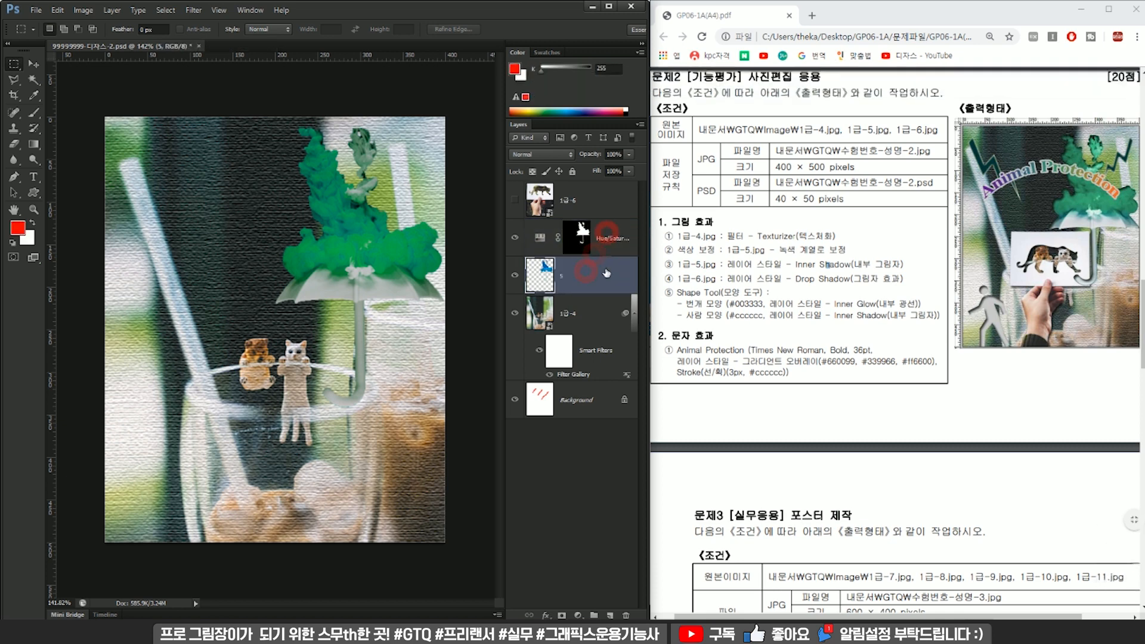
left_click(616, 249)
left_click(575, 274)
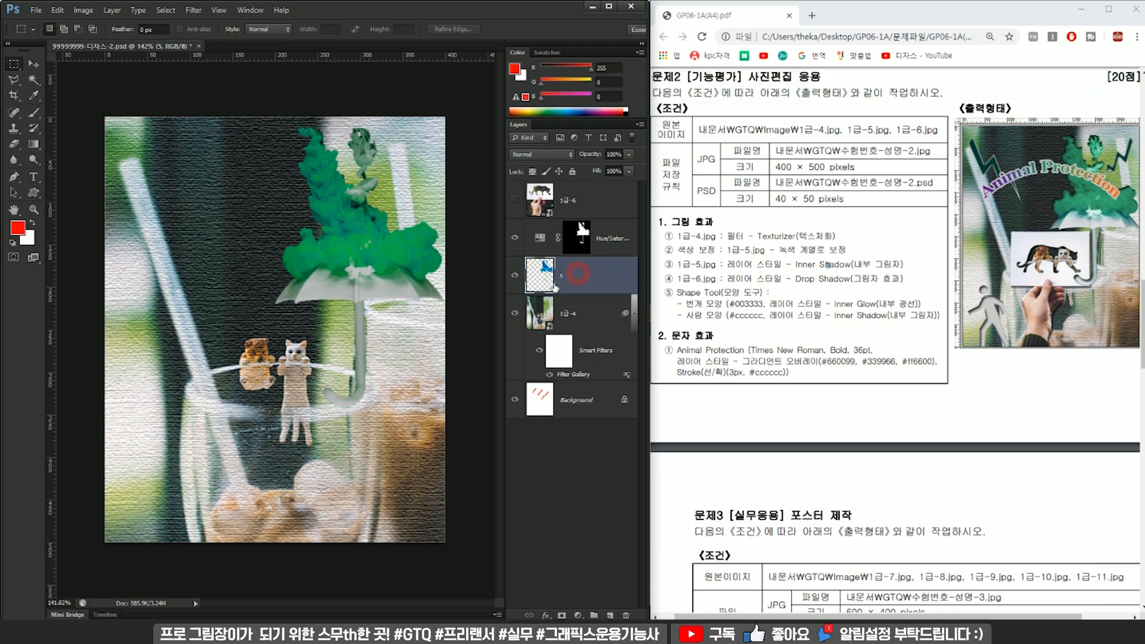
left_click(545, 615)
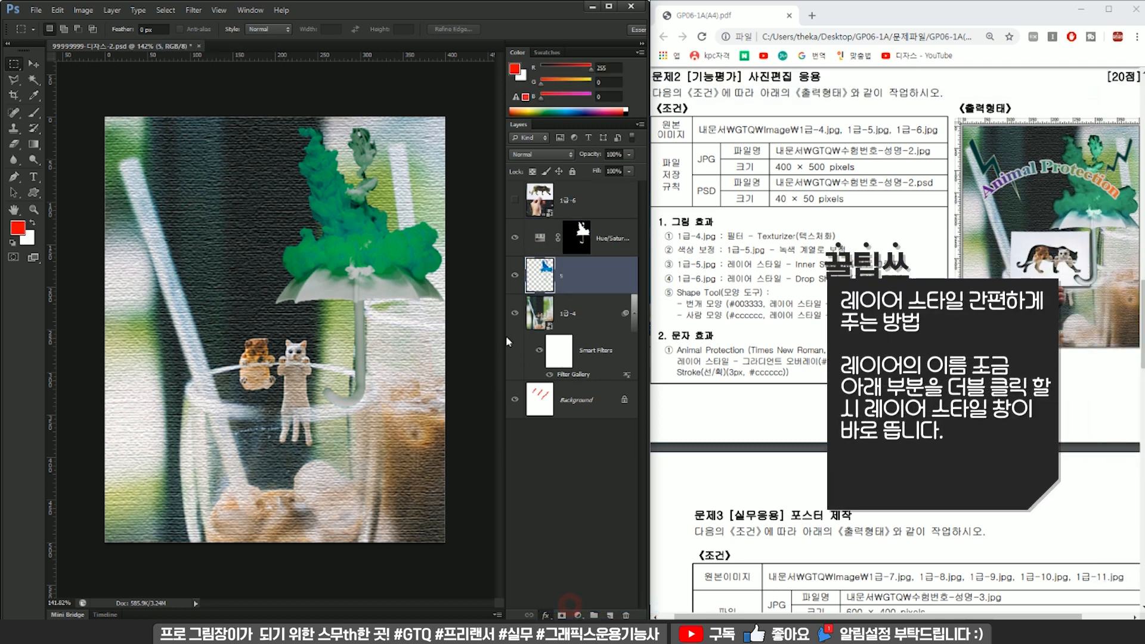
left_click(566, 605)
left_click(134, 484)
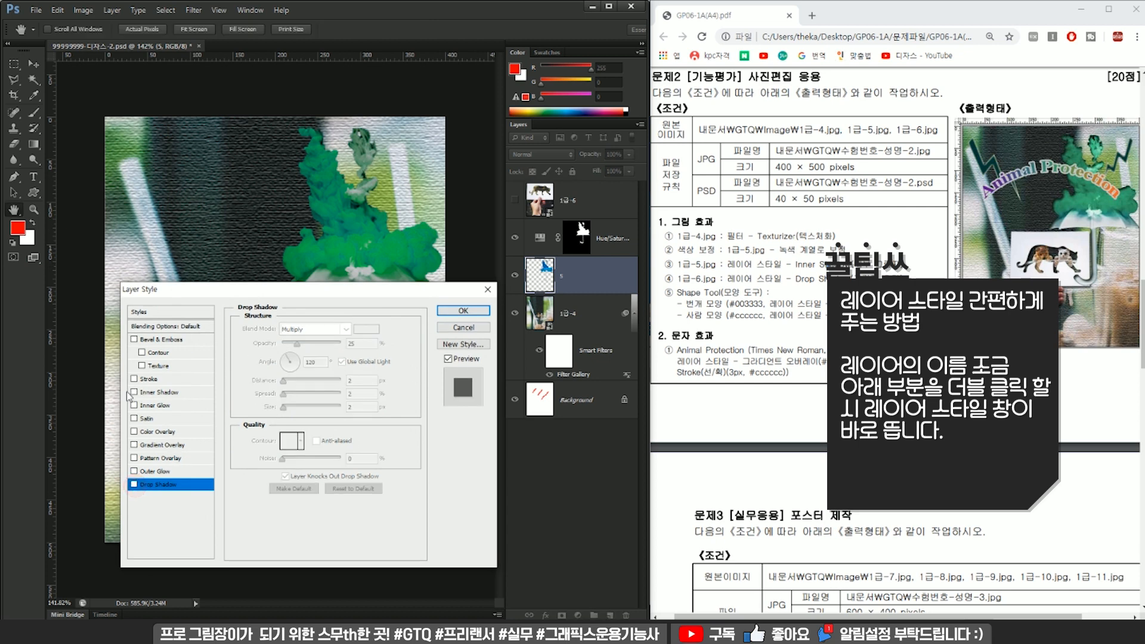
left_click(182, 392)
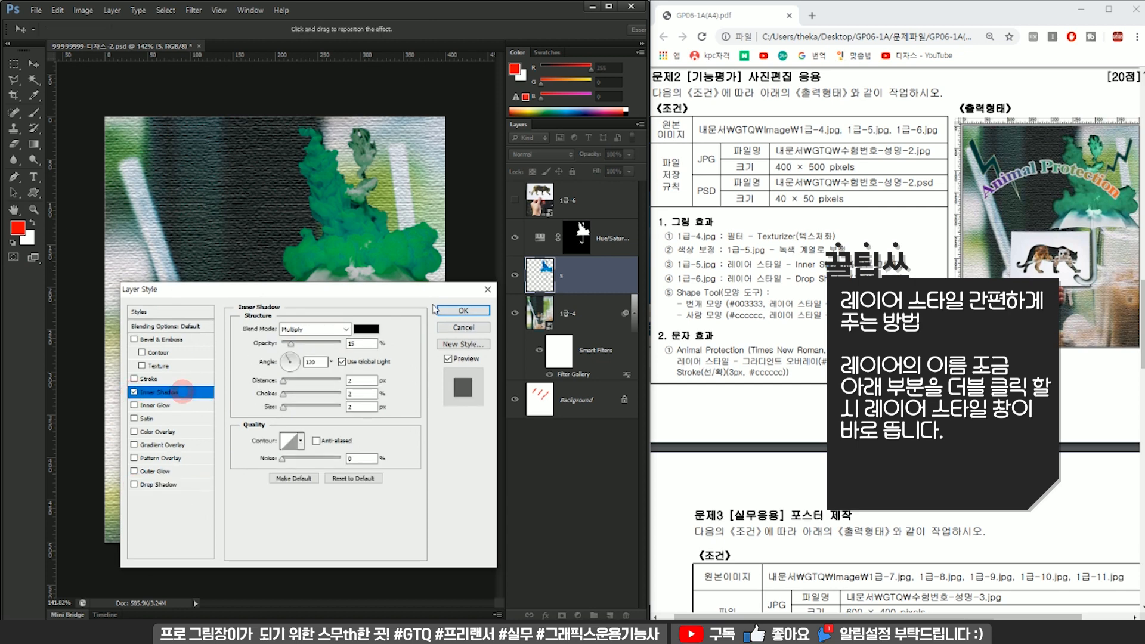
left_click(463, 311)
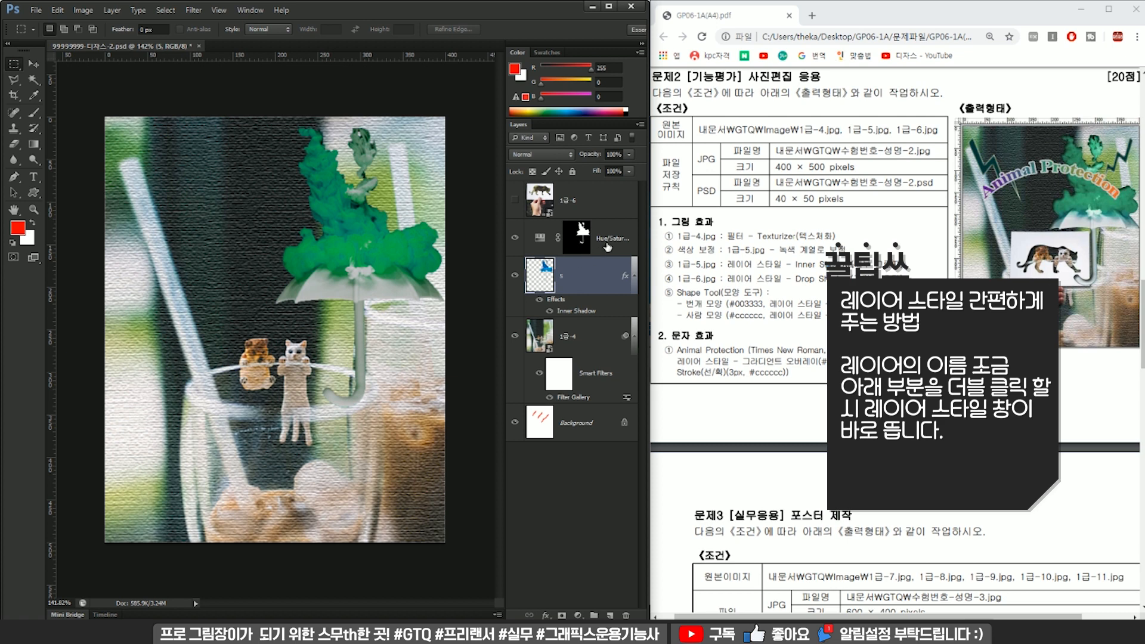
Show the 1급-6 photo layer and scale it down proportionally from its center to fit inside the canvas.
left_click(590, 203)
left_click(514, 200)
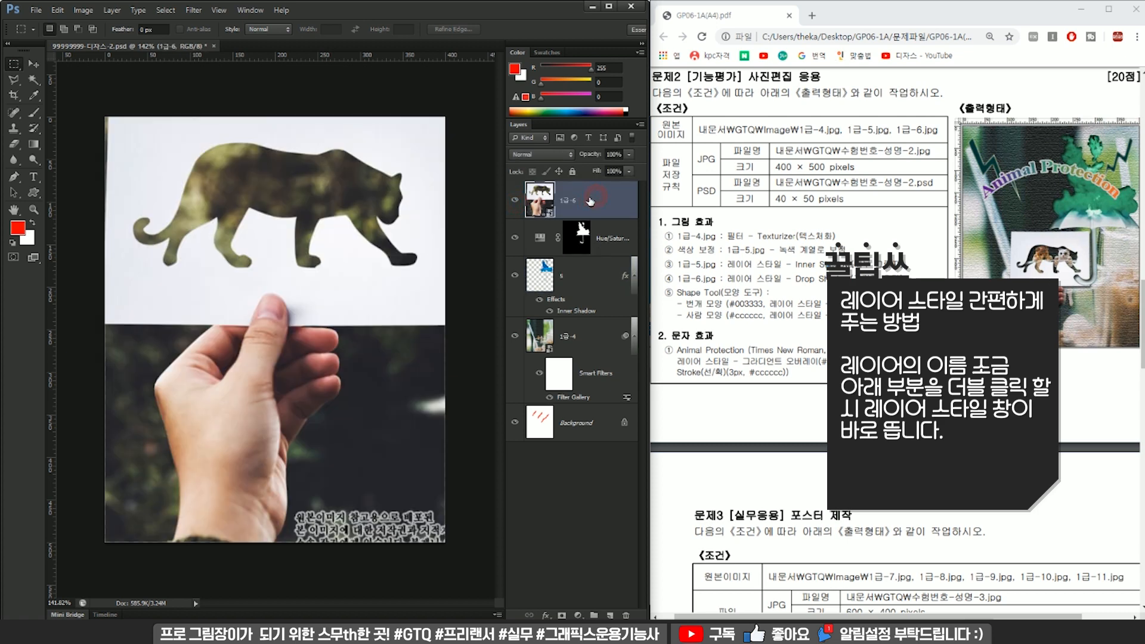
key("ctrl+t")
key("ctrl+0")
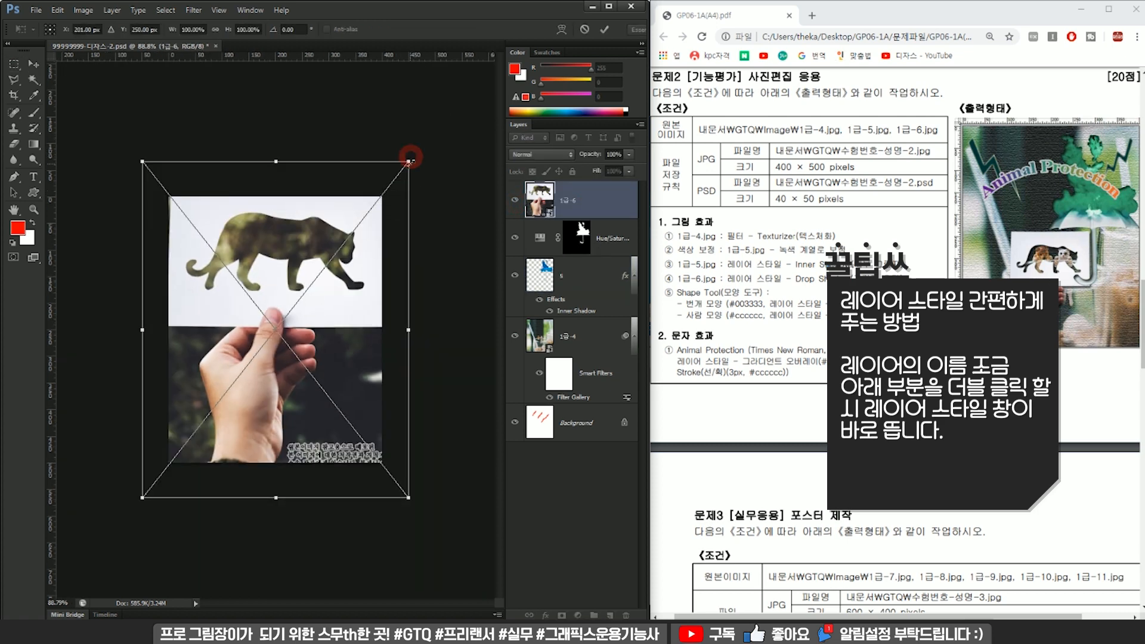
left_click_drag(408, 161, 357, 227)
key("Return")
key("ctrl+0")
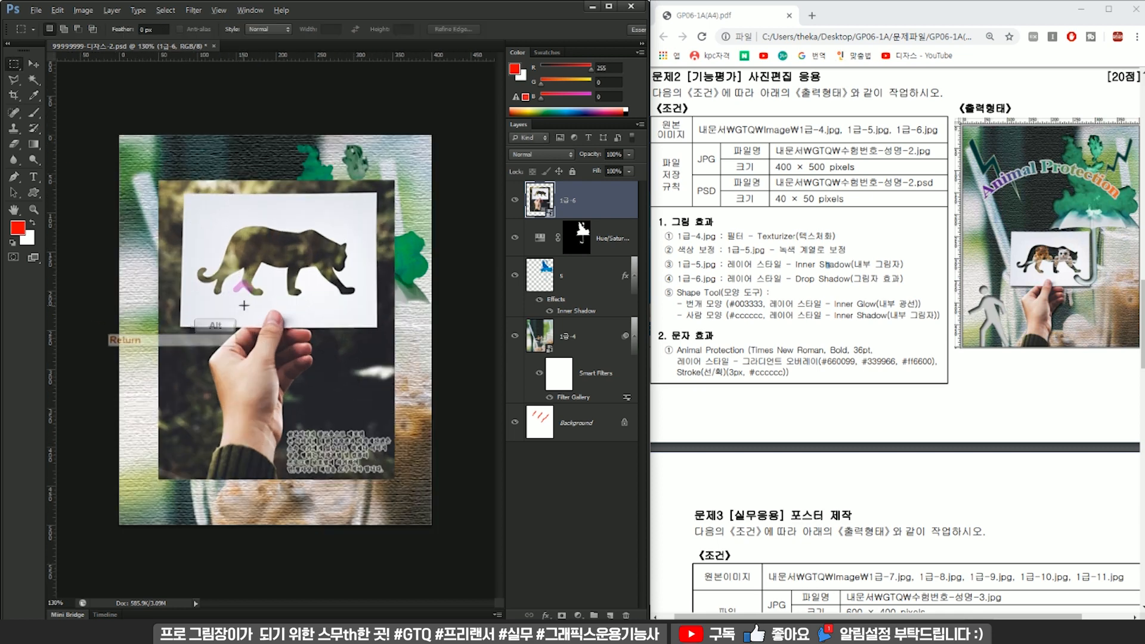
Move the 1급-6 photo slightly down and to the left on the canvas.
scroll(242, 307, "up", 3)
left_click_drag(301, 336, 337, 306)
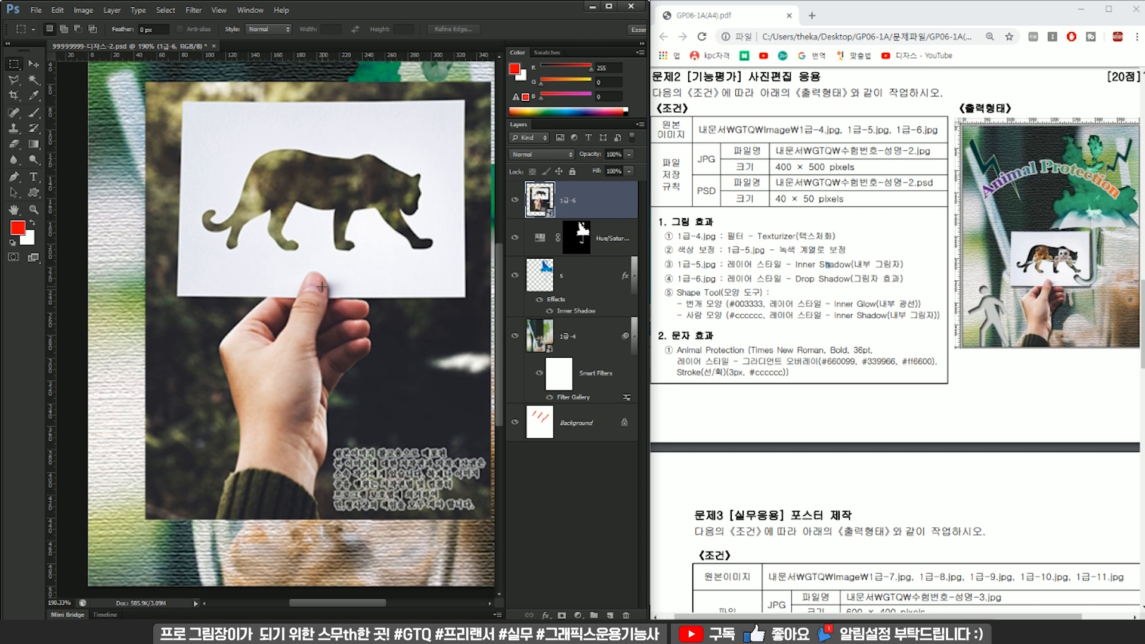
key("v")
left_click_drag(392, 263, 399, 280)
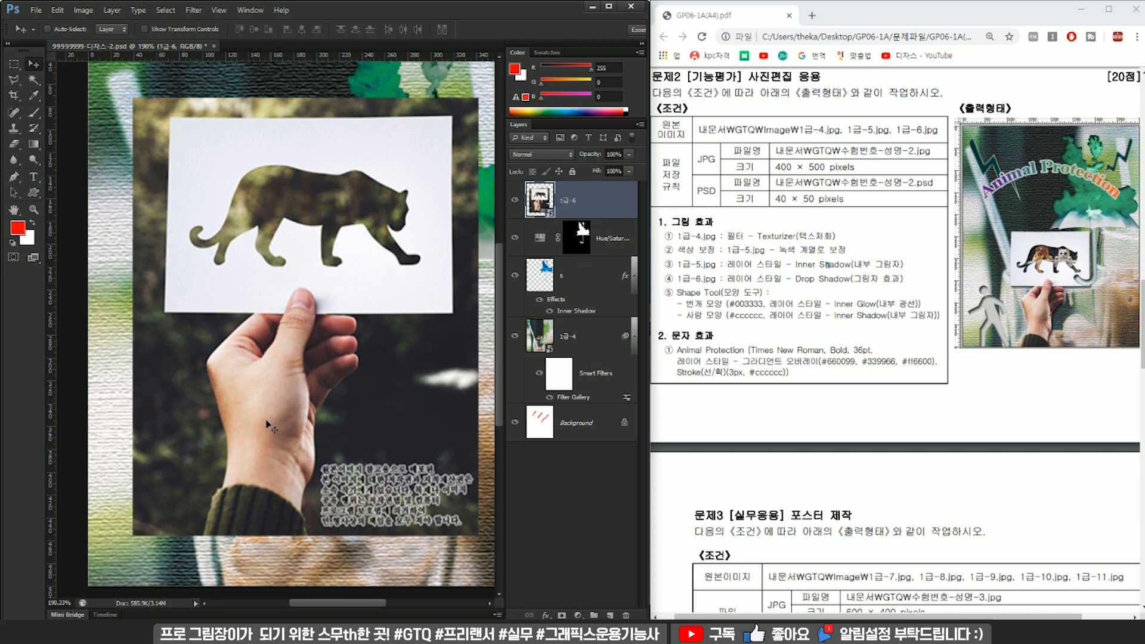
Start a Pen tool shape at the sleeve's lower-left corner and trace up the sleeve's left edge to its cuff.
key("p")
left_click_drag(177, 518, 269, 435)
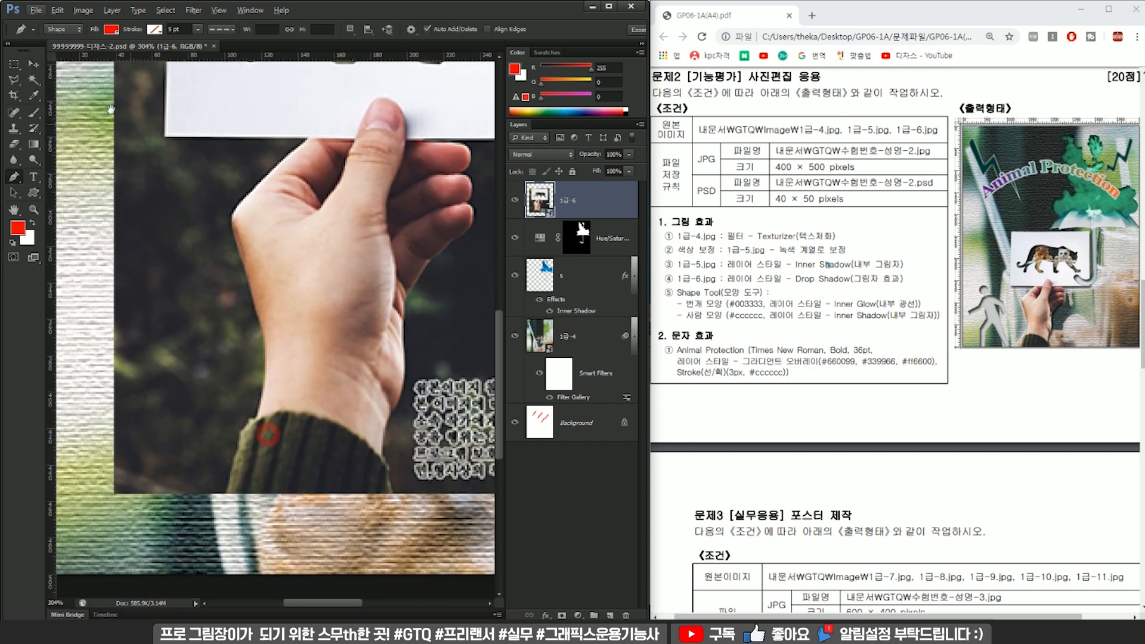
left_click(66, 33)
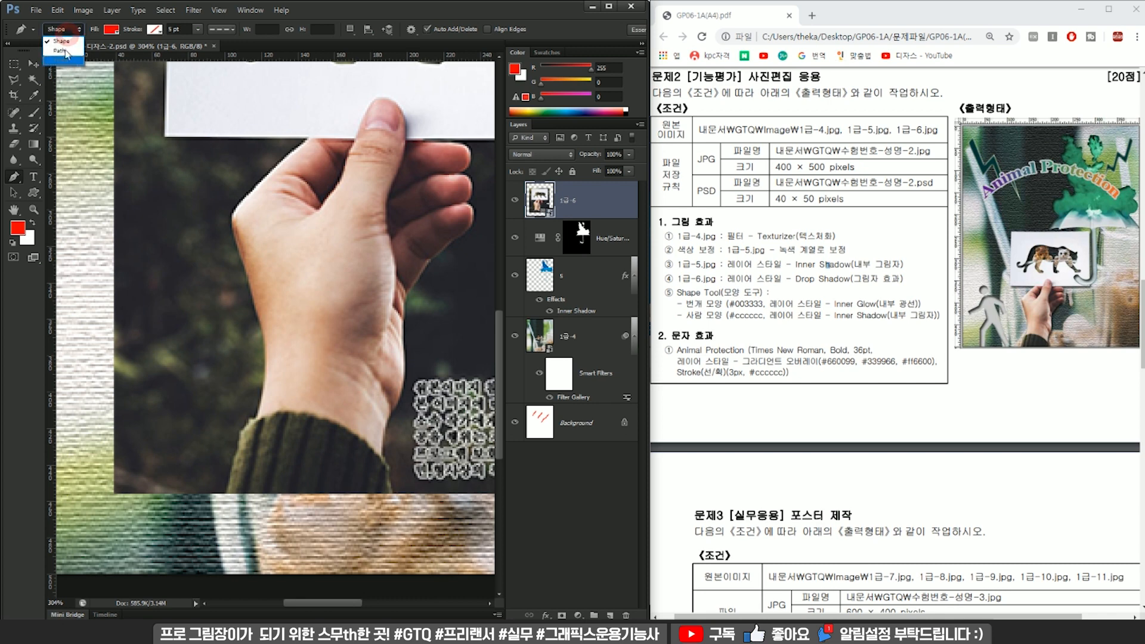
left_click(349, 15)
left_click(223, 499)
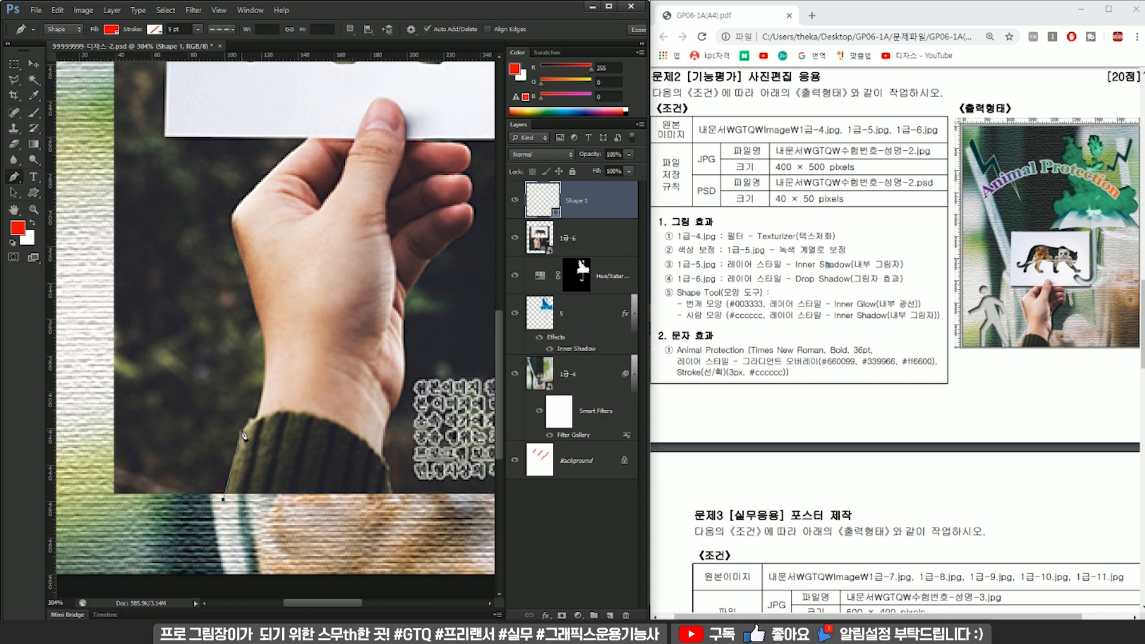
left_click(242, 438)
left_click(256, 418)
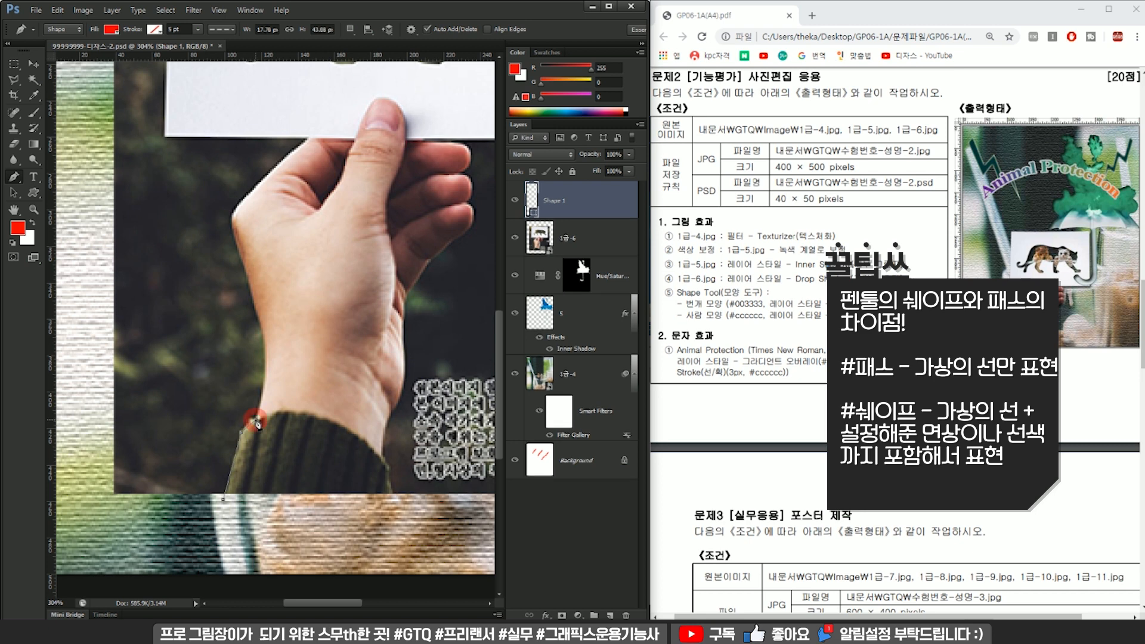
Continue the pen outline up the left side of the wrist and hand, past the outer knuckle.
left_click(264, 331)
left_click_drag(263, 329, 256, 273)
left_click(263, 329)
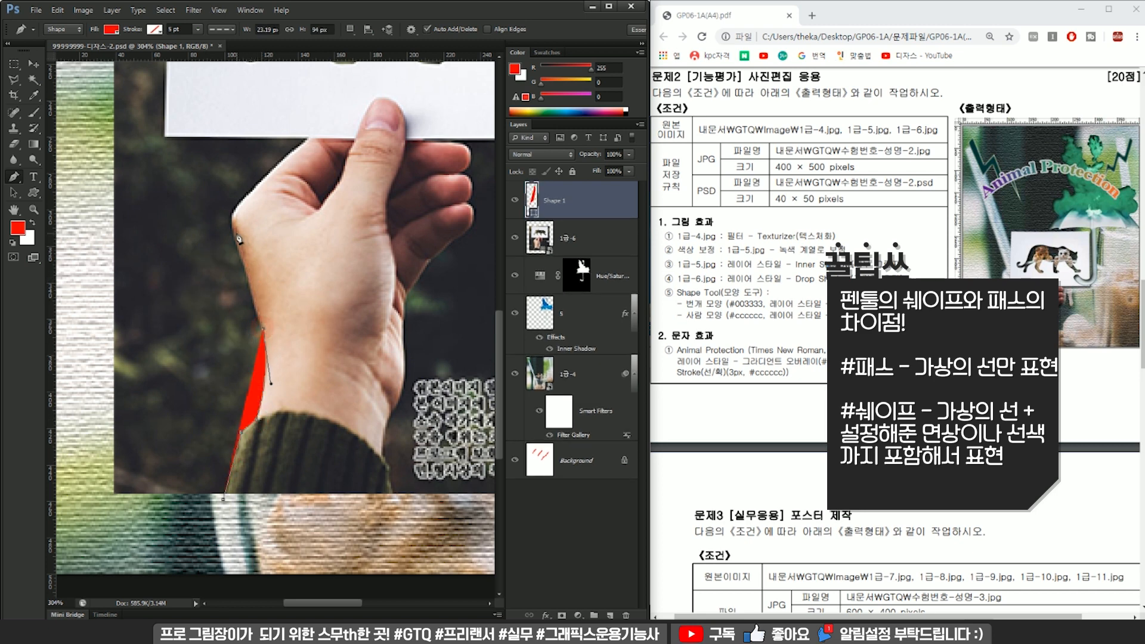
left_click(233, 229)
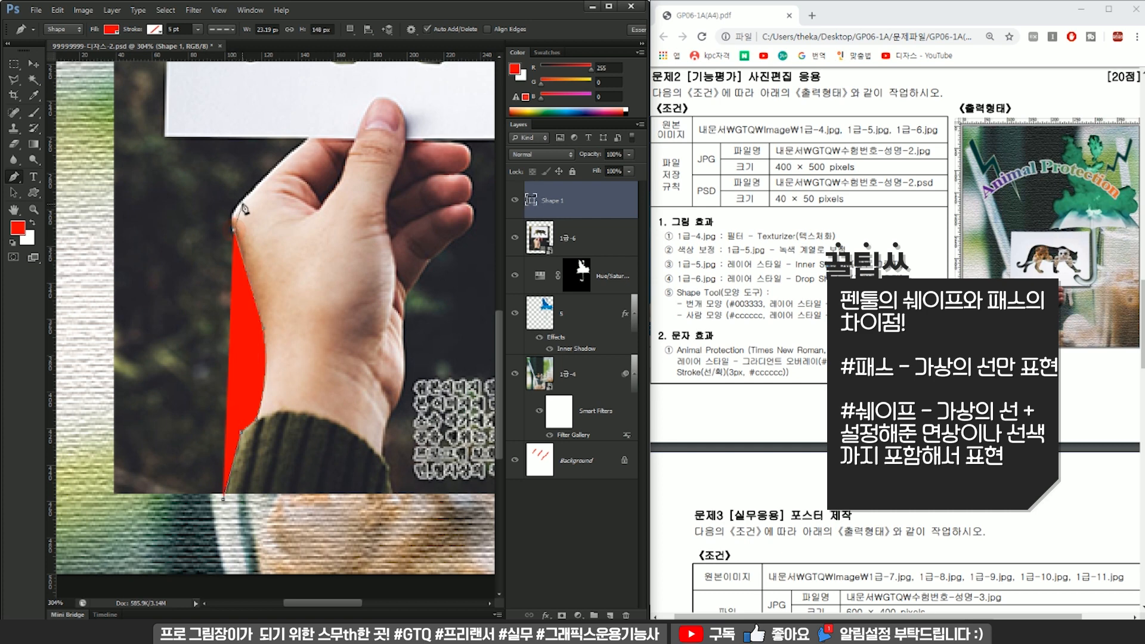
left_click_drag(243, 201, 252, 304)
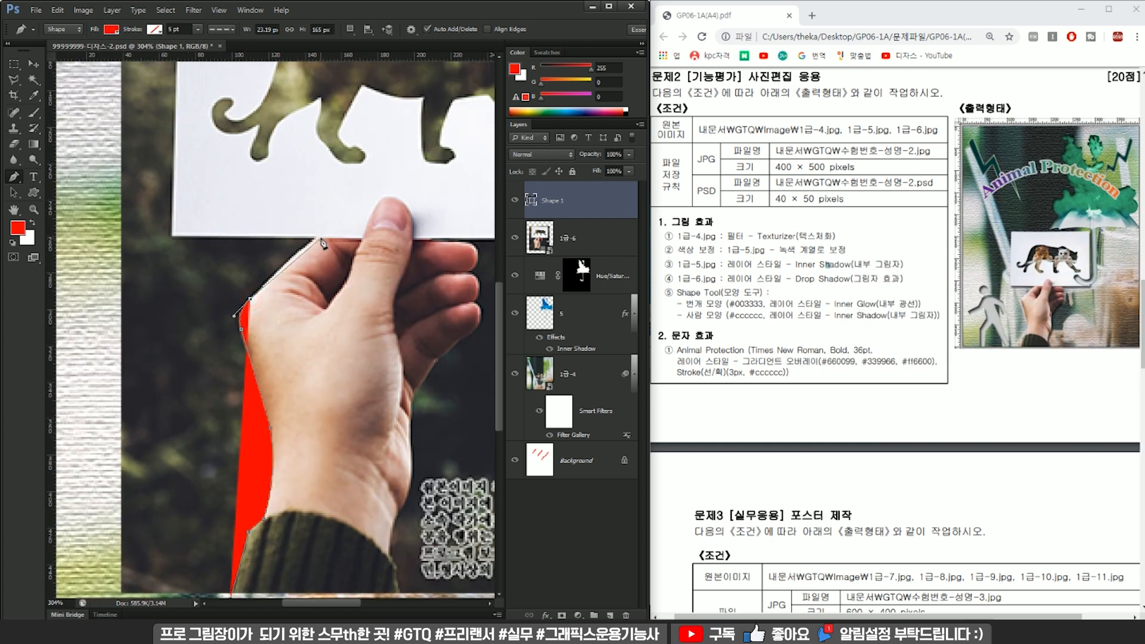
Extend the outline along the card's lower-left, left and top edges, ending at its upper-right corner.
left_click_drag(318, 237, 177, 242)
left_click(173, 237)
left_click_drag(213, 174, 272, 392)
left_click_drag(309, 439, 283, 279)
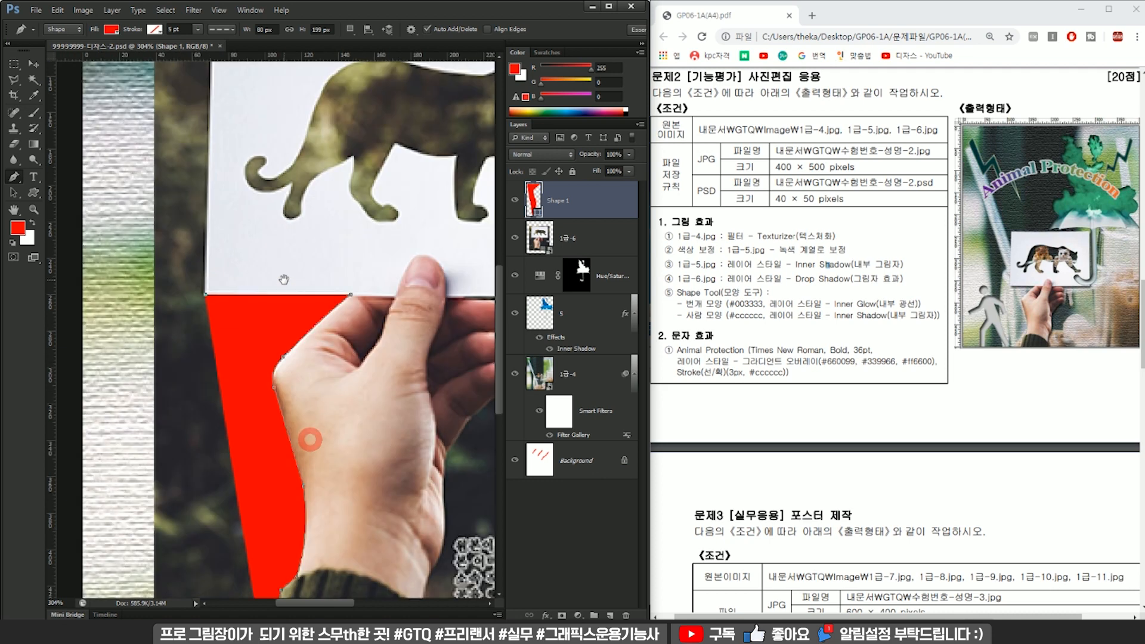
scroll(284, 279, "down", 2)
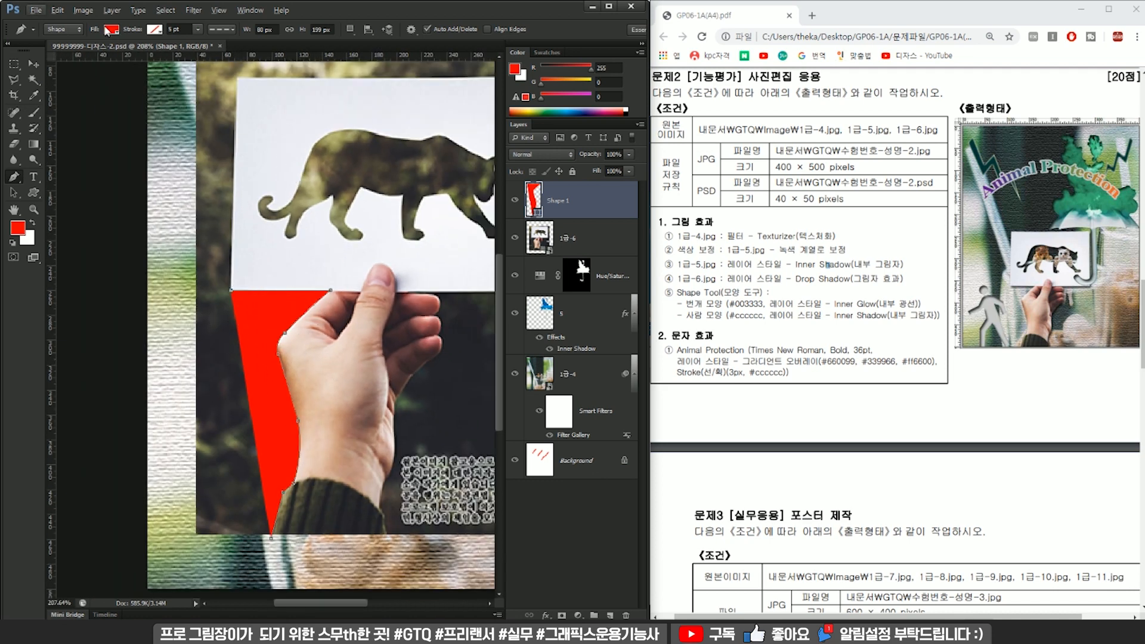
left_click(238, 79)
left_click_drag(385, 113, 186, 239)
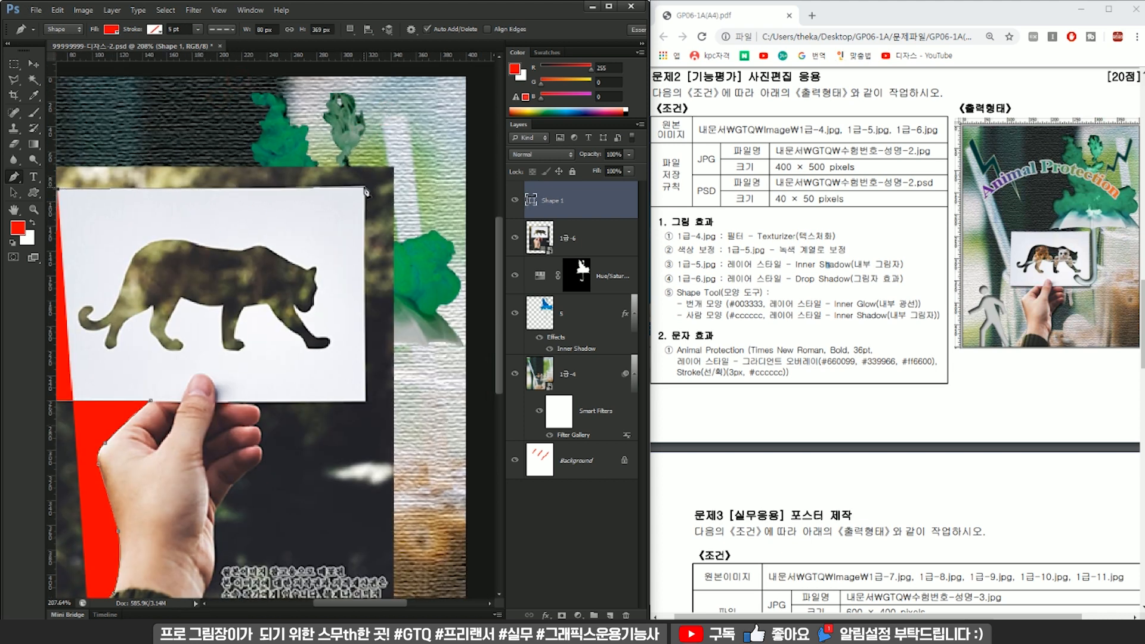
left_click(365, 190)
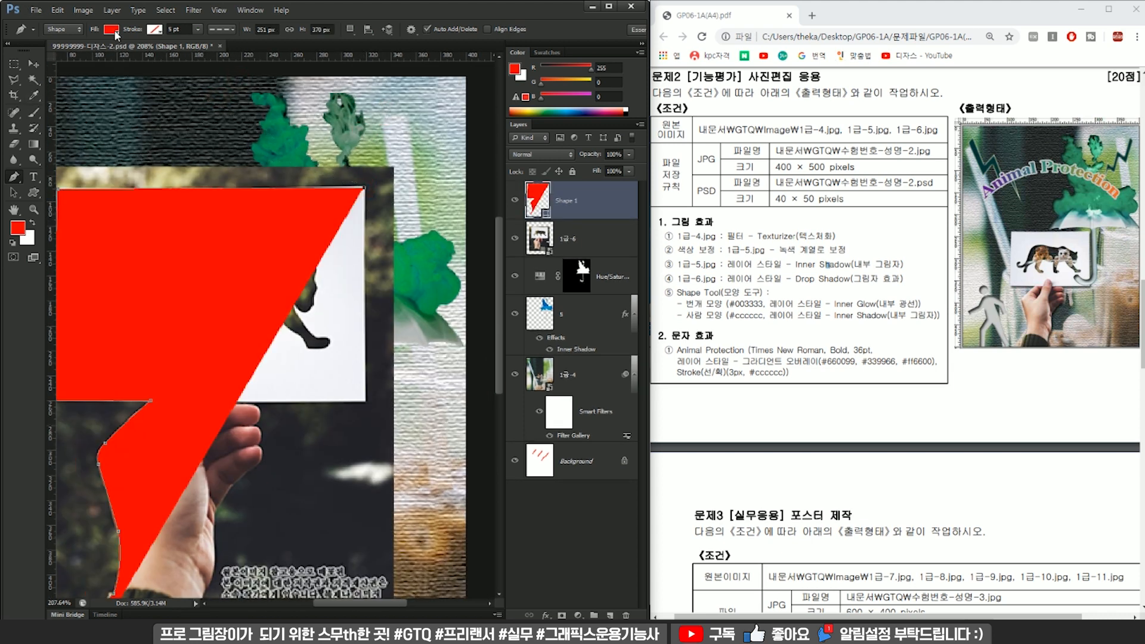
Remove the outline shape's fill and give it a teal stroke with a solid line style.
left_click(111, 29)
left_click(61, 53)
left_click(154, 30)
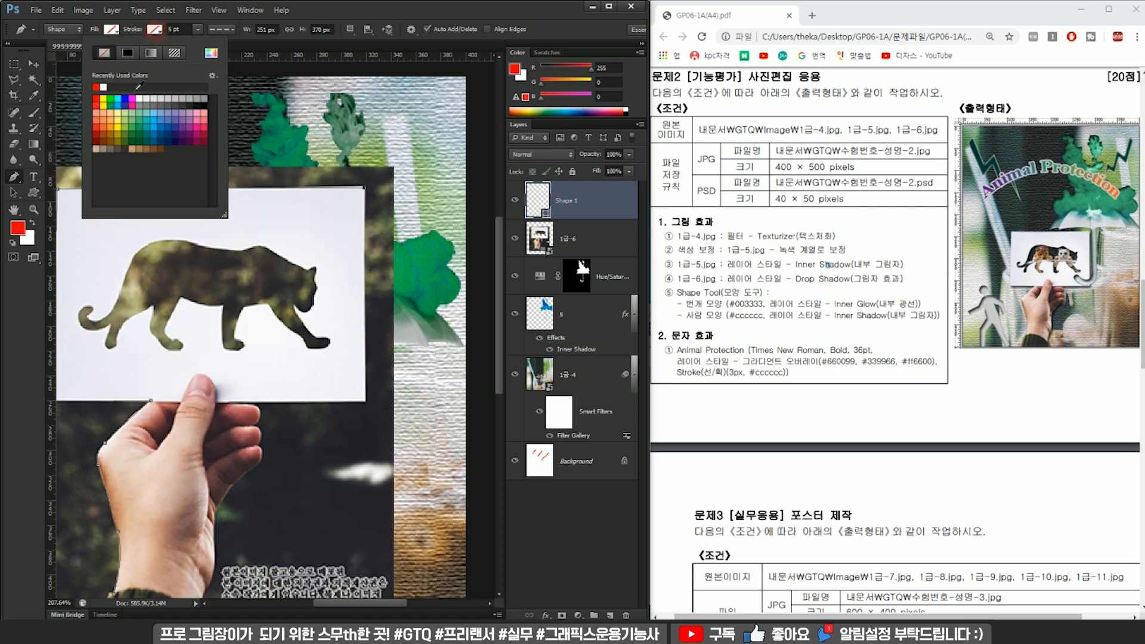
left_click(151, 98)
left_click(144, 122)
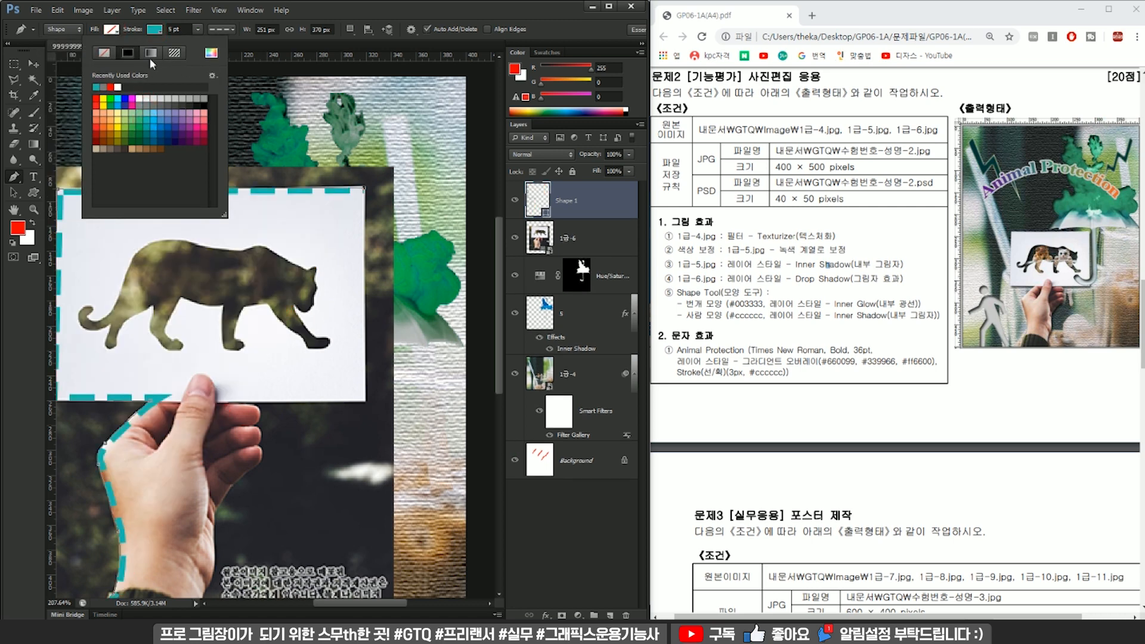
left_click(224, 29)
left_click(224, 29)
left_click(202, 62)
left_click(338, 10)
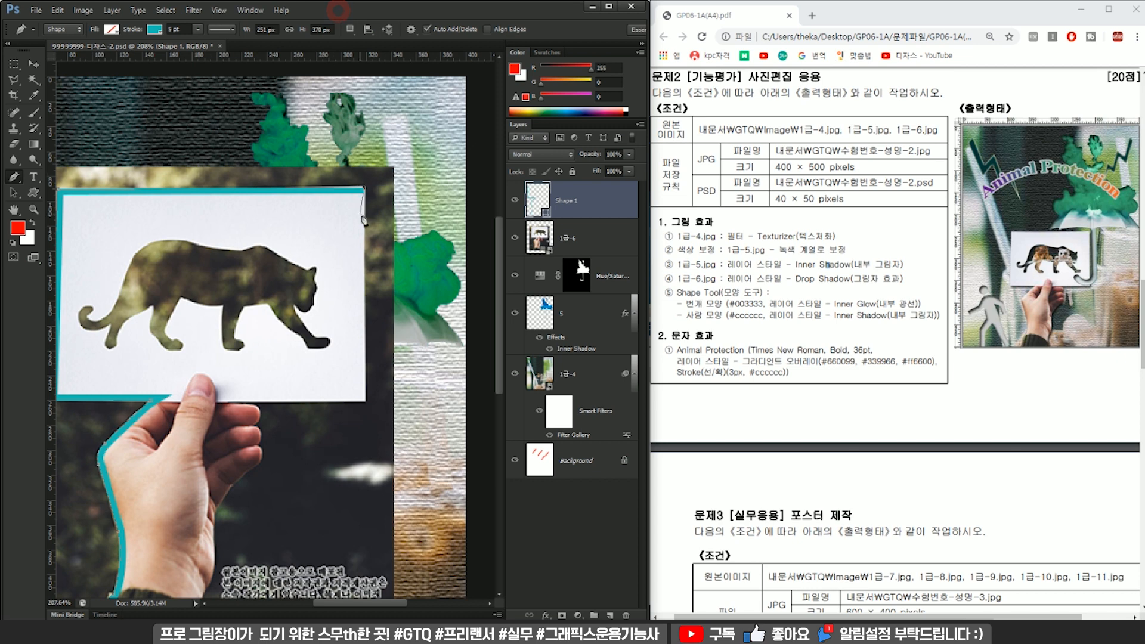
Extend the outline down the card's right edge and back along its bottom edge to the fingers.
left_click(365, 403)
left_click_drag(209, 401, 345, 326)
scroll(359, 319, "up", 7)
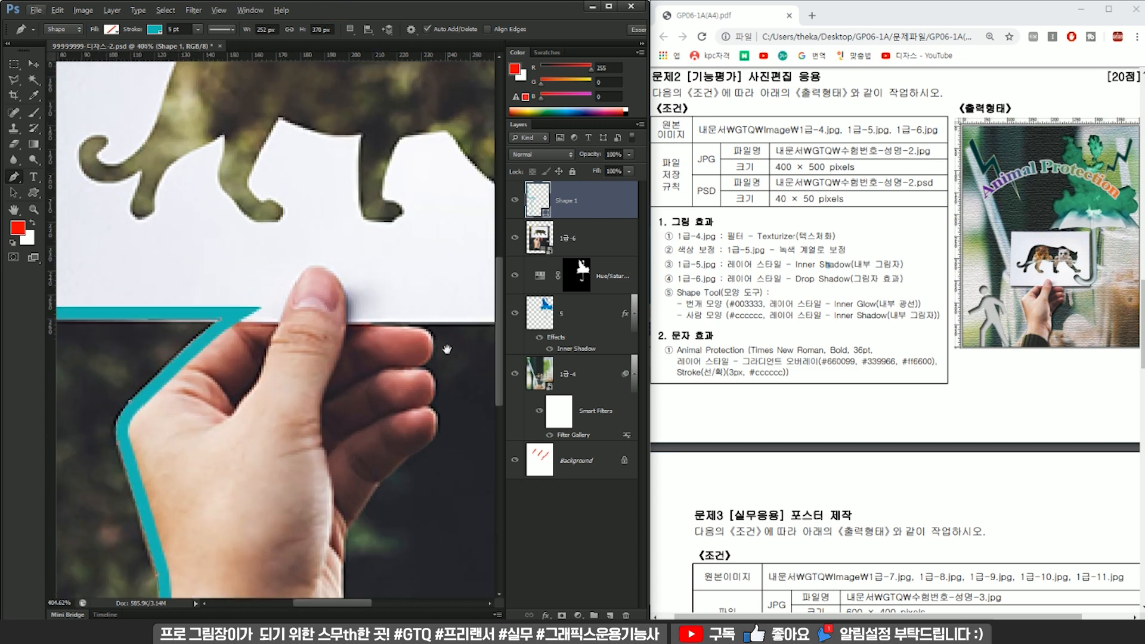
left_click_drag(446, 349, 365, 351)
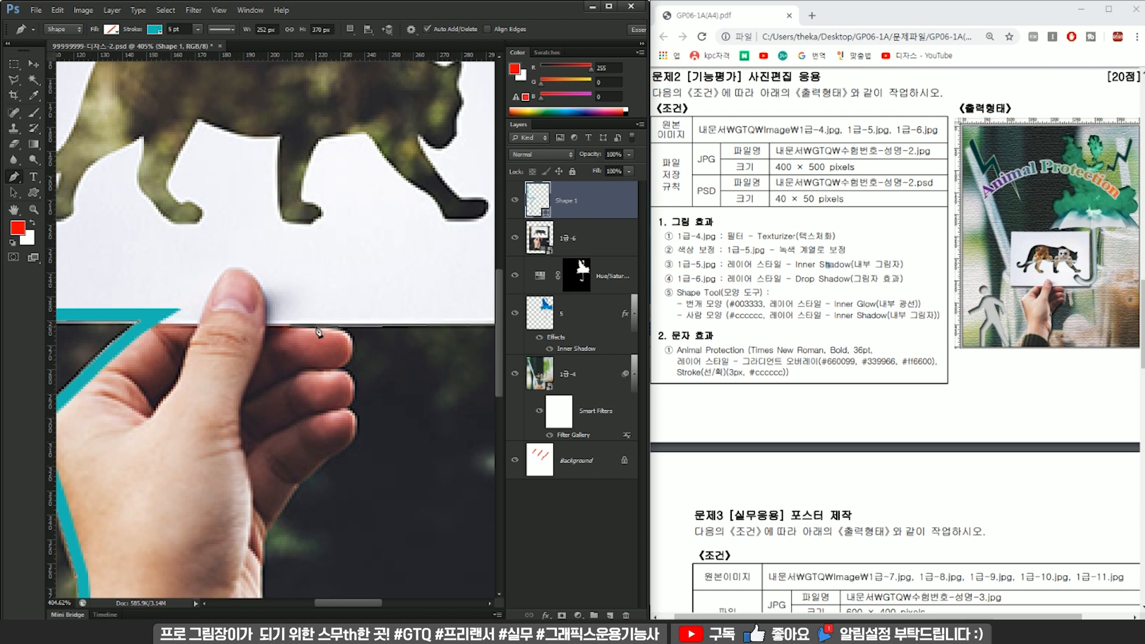
left_click(315, 325)
left_click(66, 29)
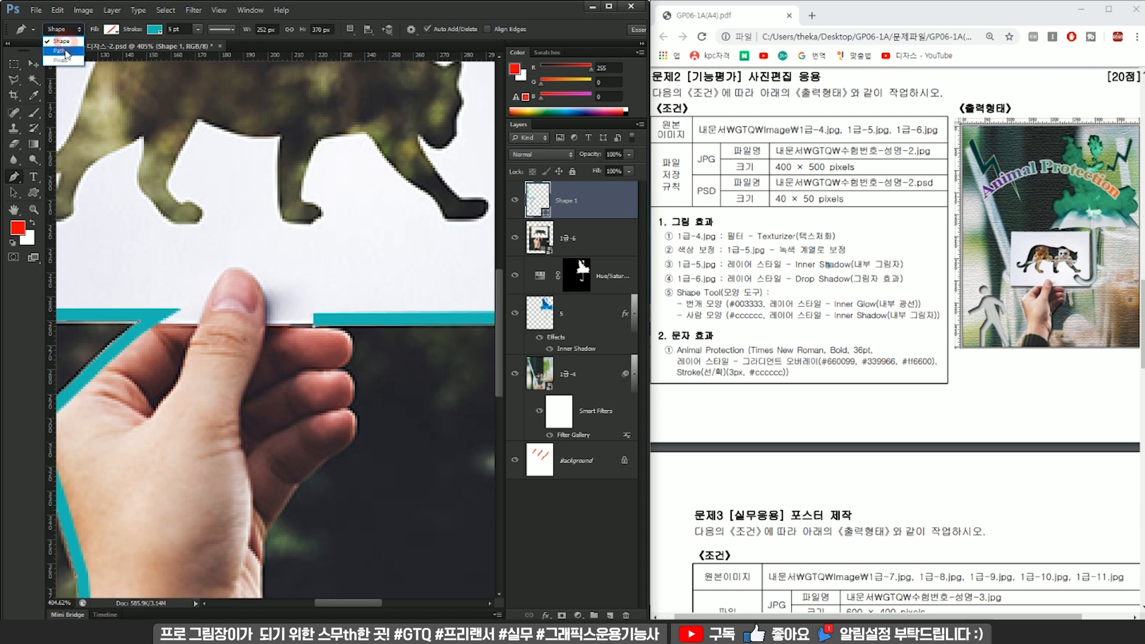
left_click(339, 13)
Trace the rounded tips of the upper two fingers beneath the card's bottom edge.
mouse_move(351, 348)
left_mouse_down()
mouse_move(349, 374)
mouse_move(307, 380)
mouse_move(354, 404)
left_mouse_up()
left_click(335, 370, "alt")
scroll(358, 383, "up", 2)
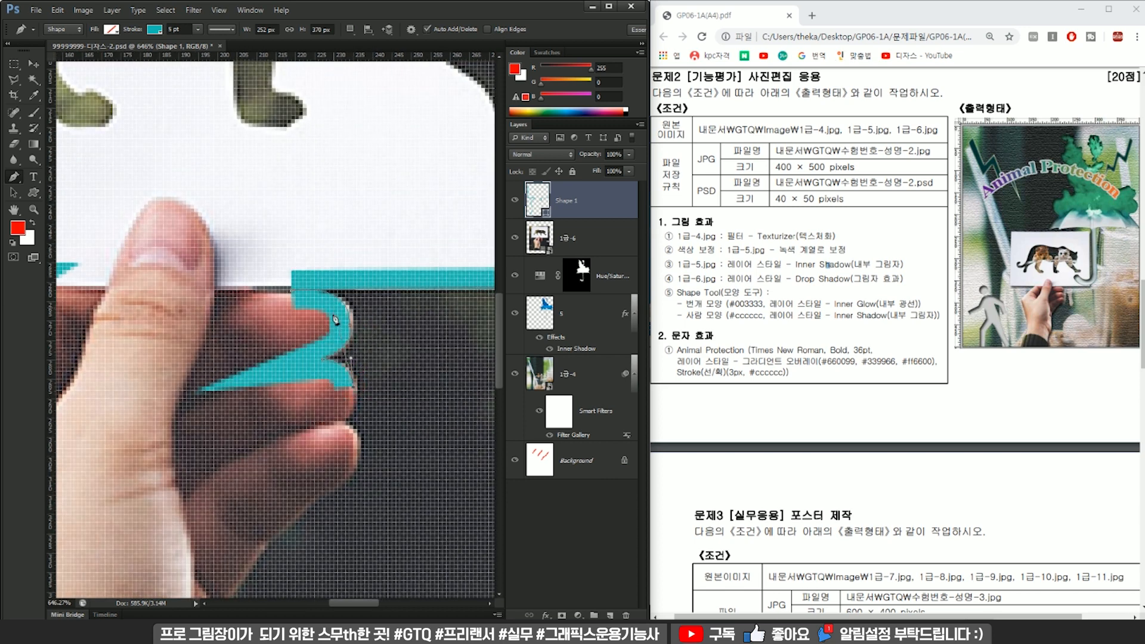
scroll(358, 369, "up", 2)
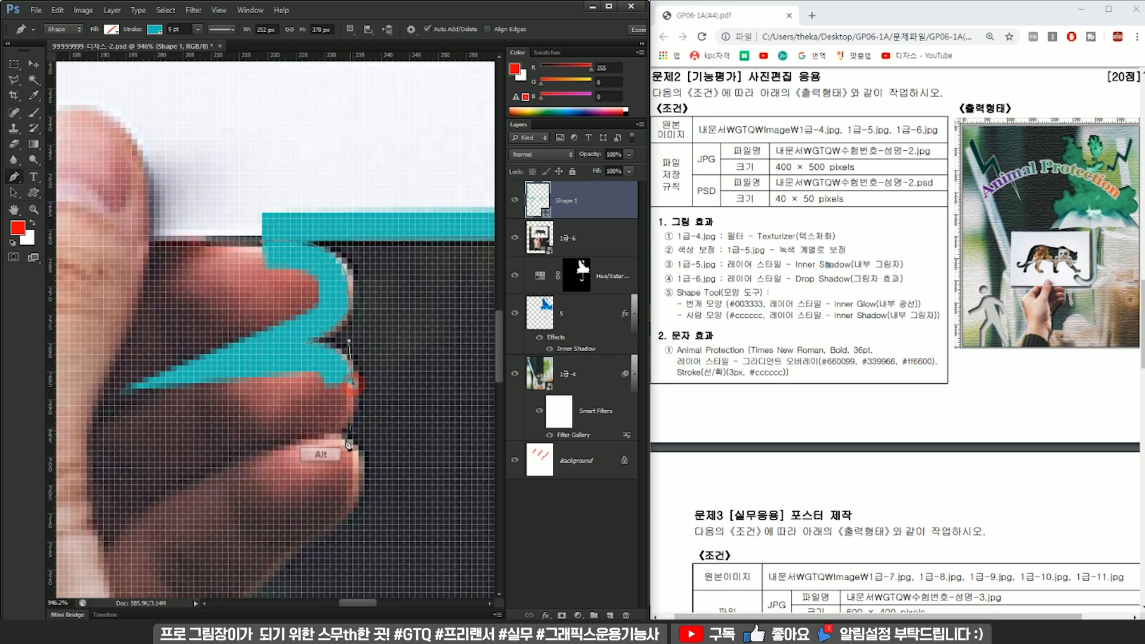
left_click_drag(332, 436, 301, 451)
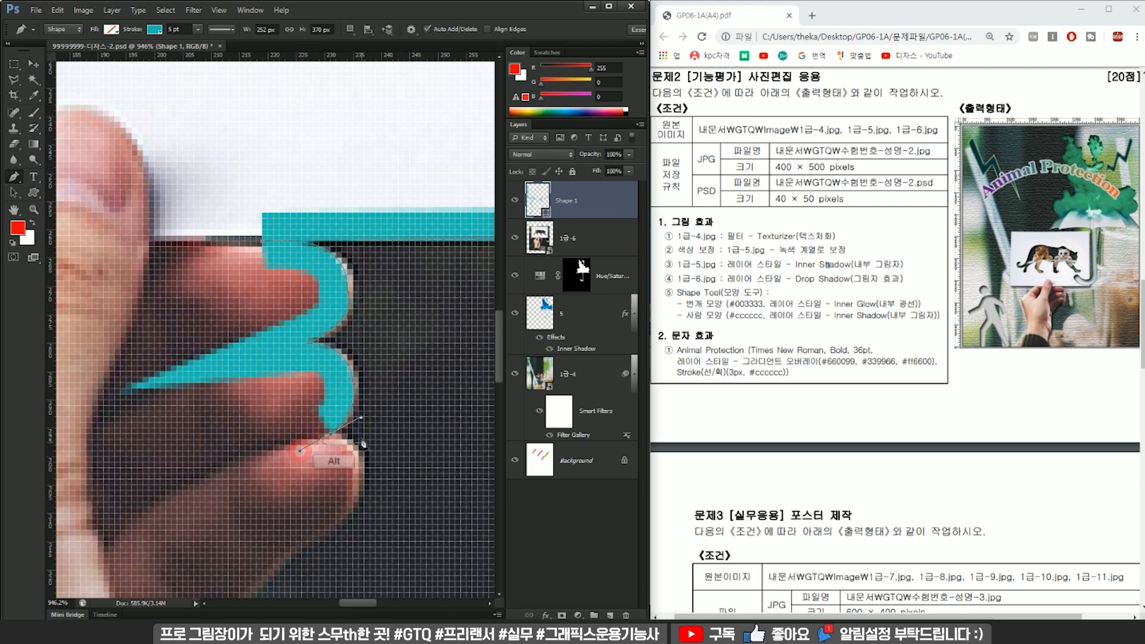
left_click(335, 434, "alt")
scroll(343, 444, "down", 2)
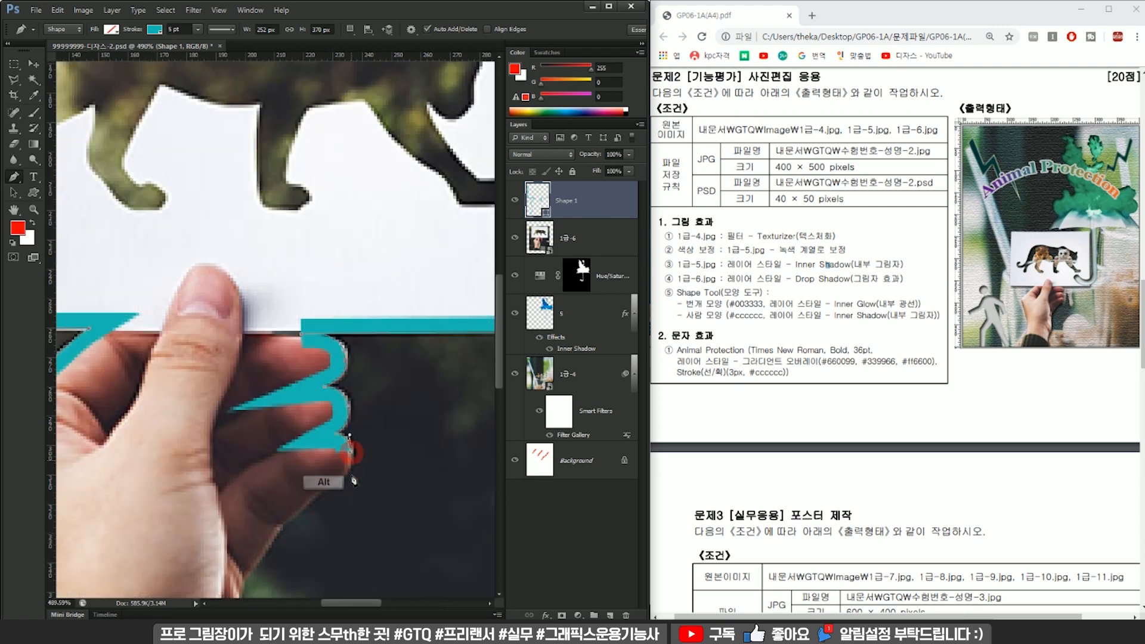
Trace around the lowest finger and down the right side of the palm.
left_click_drag(348, 489, 413, 314)
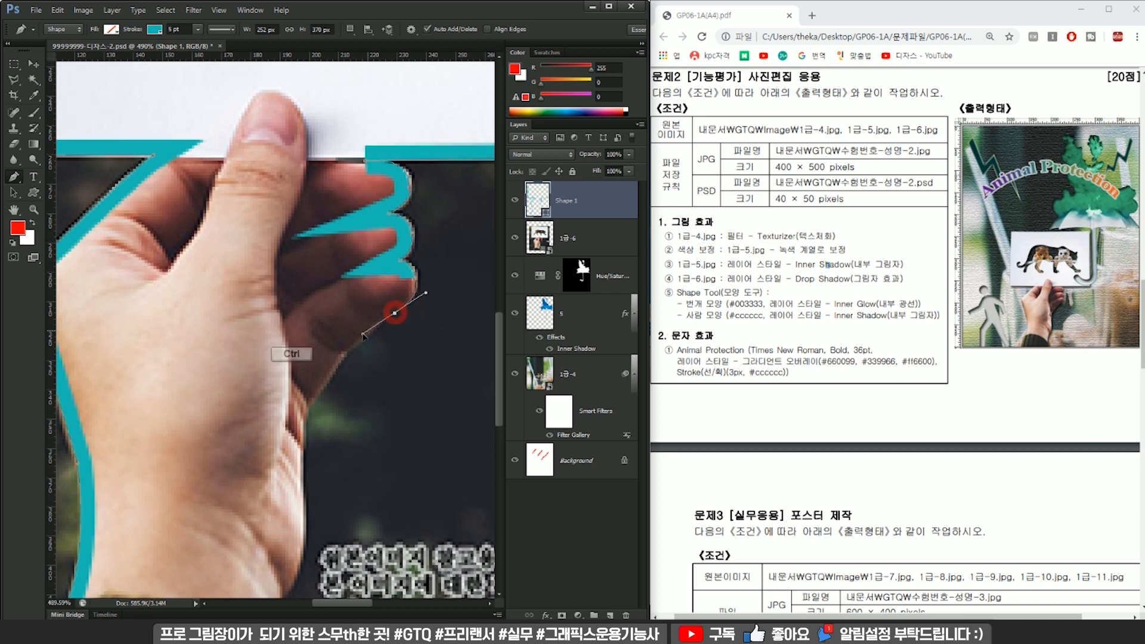
left_click_drag(405, 306, 378, 330)
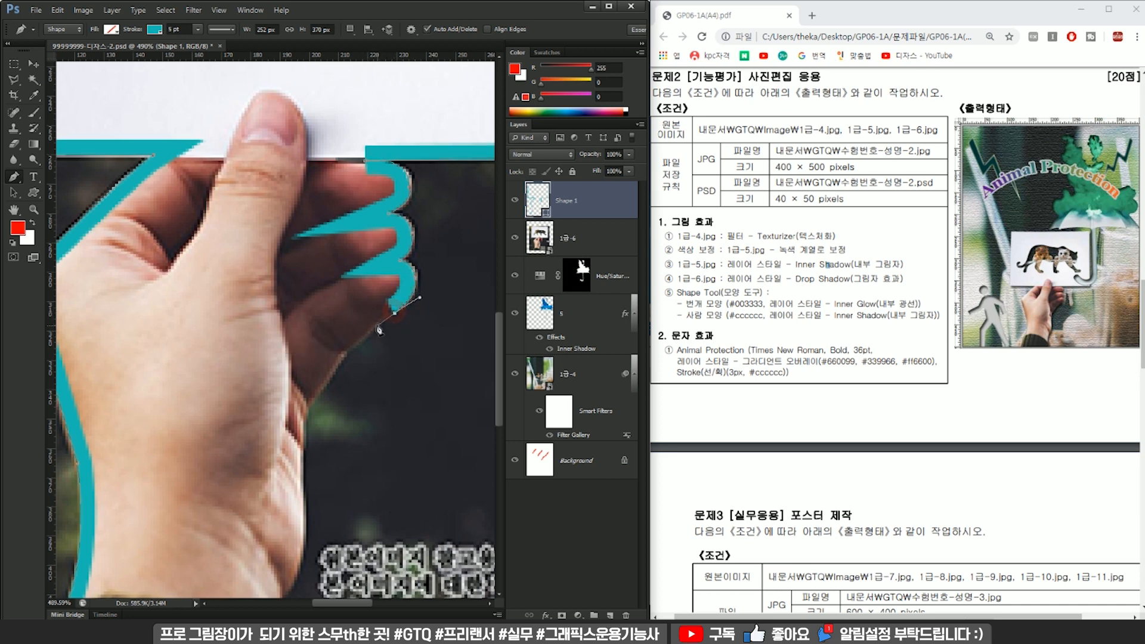
left_click(376, 322)
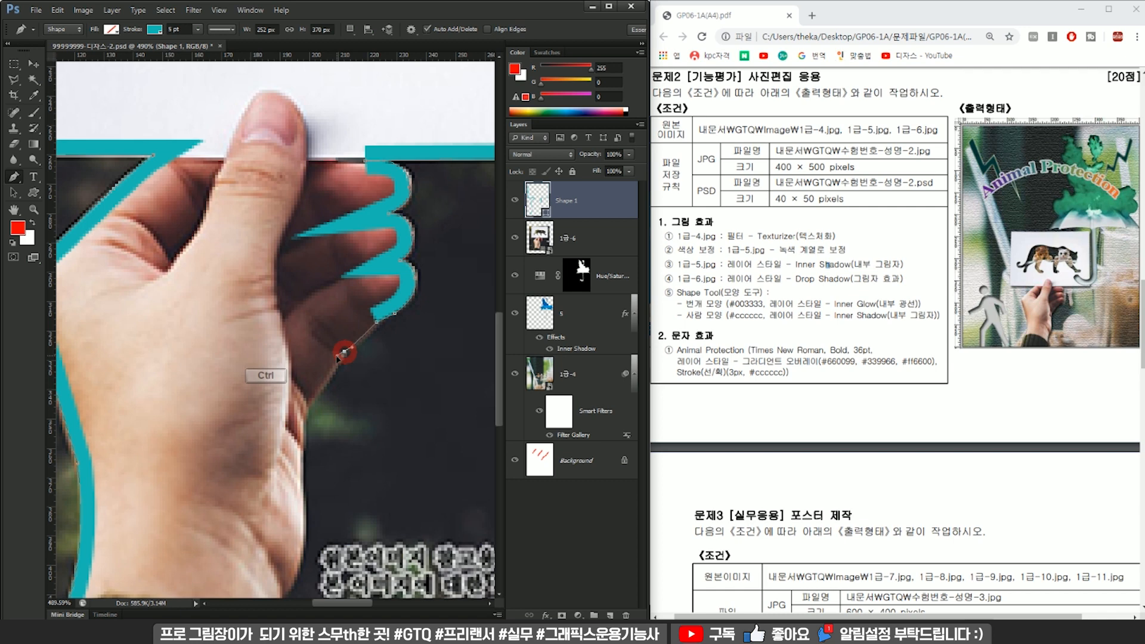
mouse_move(345, 391)
left_mouse_down()
mouse_move(374, 289)
mouse_move(323, 319)
left_mouse_up()
mouse_move(332, 398)
left_mouse_down()
mouse_move(337, 435)
mouse_move(385, 283)
left_mouse_up()
left_click(333, 399, "alt")
Trace the right side of the wrist and sleeve, and close the outline beneath the sleeve at its starting point.
mouse_move(343, 349)
left_mouse_down()
mouse_move(313, 394)
mouse_move(333, 481)
left_mouse_up()
left_click(329, 424, "alt")
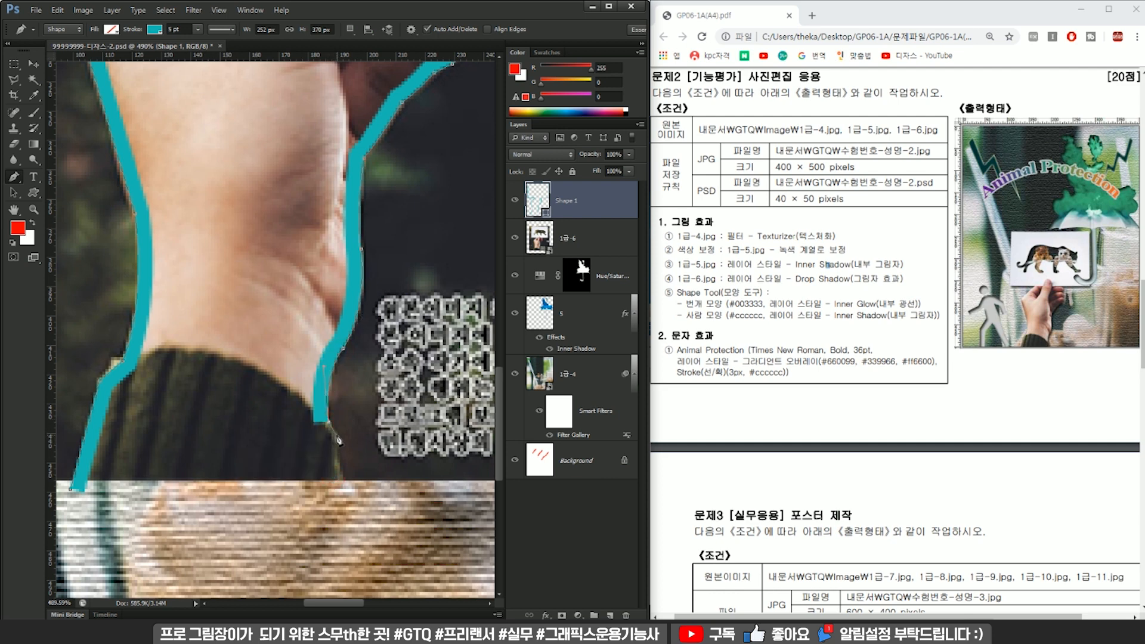
left_click_drag(347, 490, 358, 512)
left_click(162, 518)
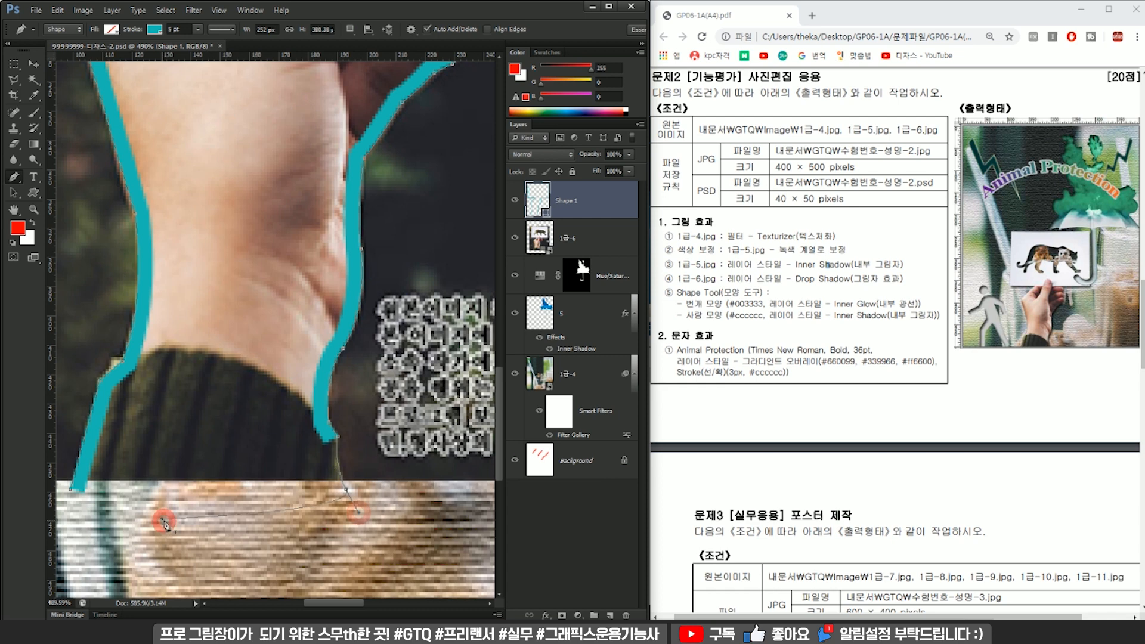
left_click(72, 494)
scroll(465, 328, "down", 10)
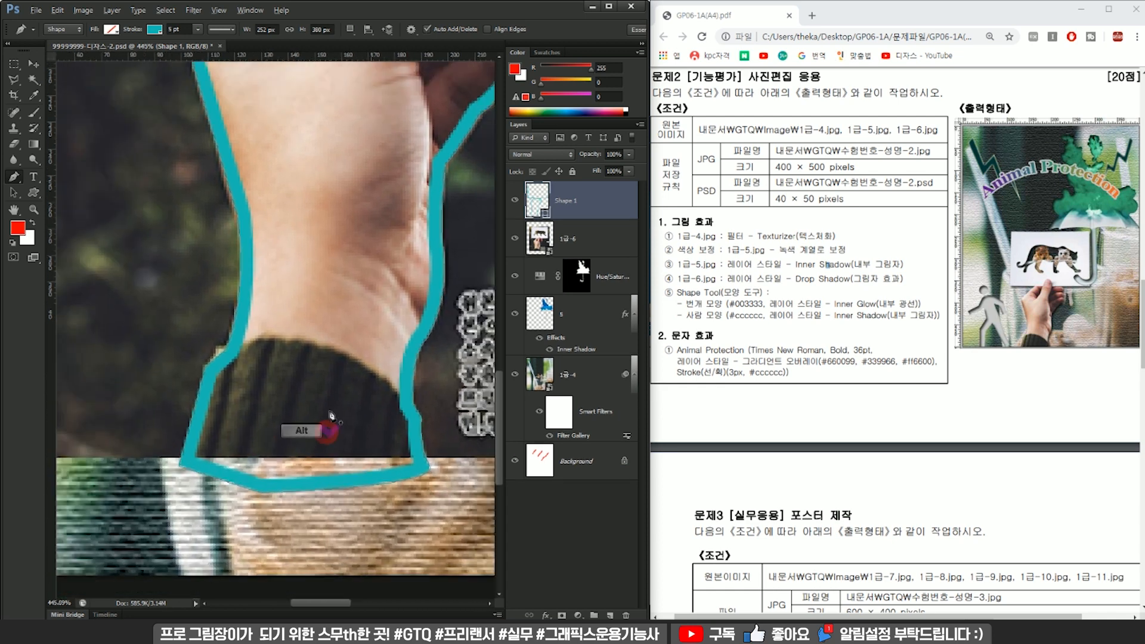
Load Shape 1 as a selection, copy that area of 1급-6 to a new layer, and hide 1급-6 and Shape 1.
left_click(539, 206, "ctrl")
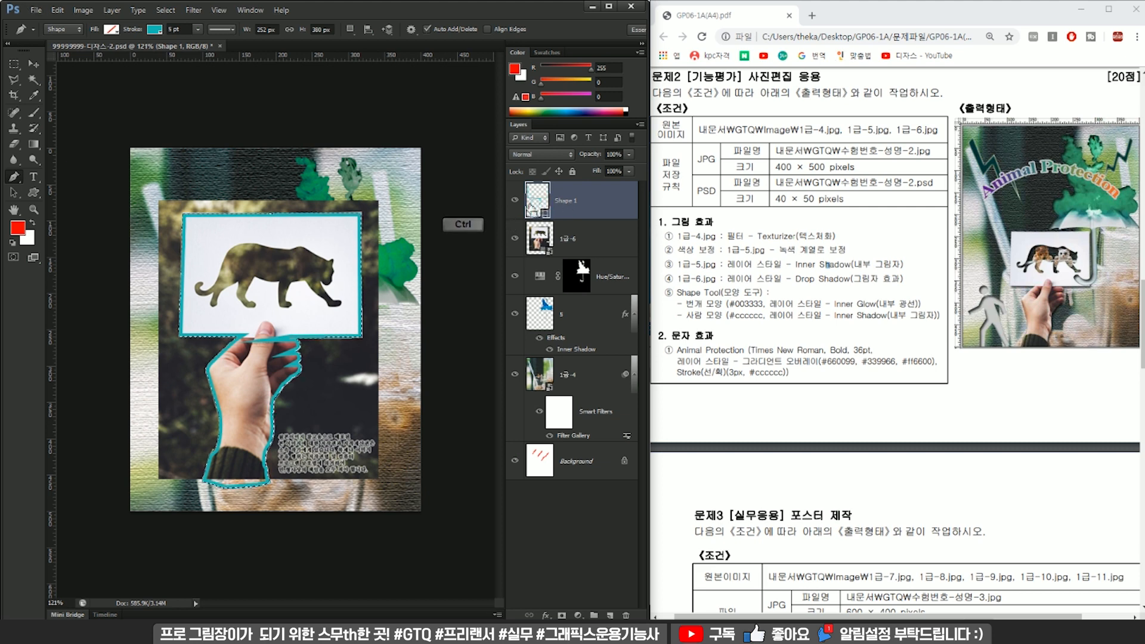
left_click(580, 245)
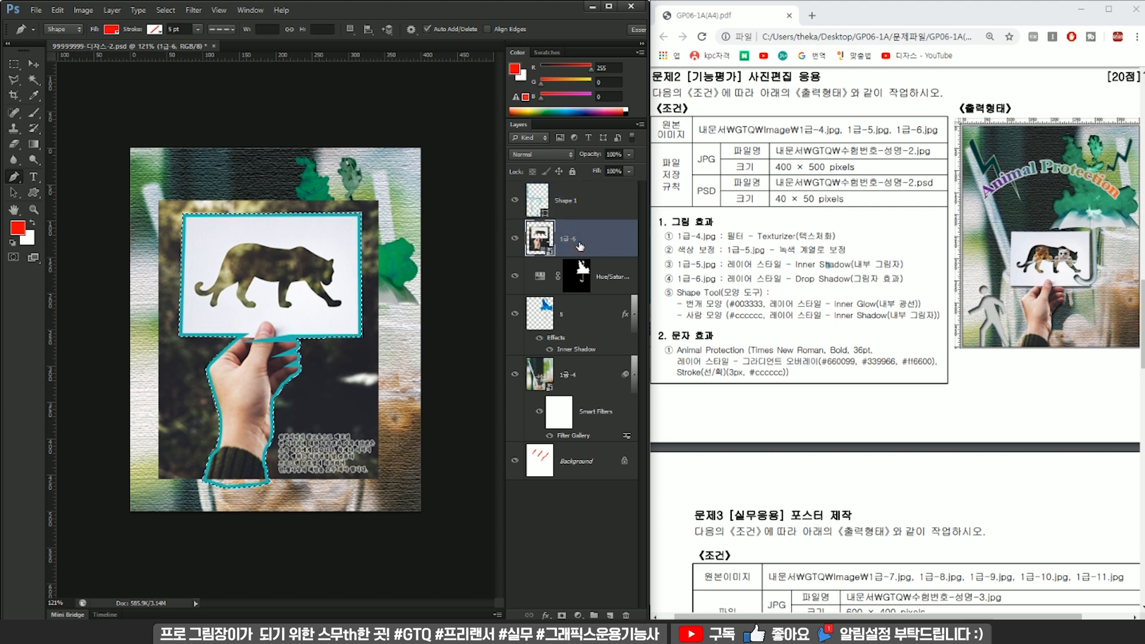
key("ctrl+j")
left_click(515, 276)
left_click(516, 203)
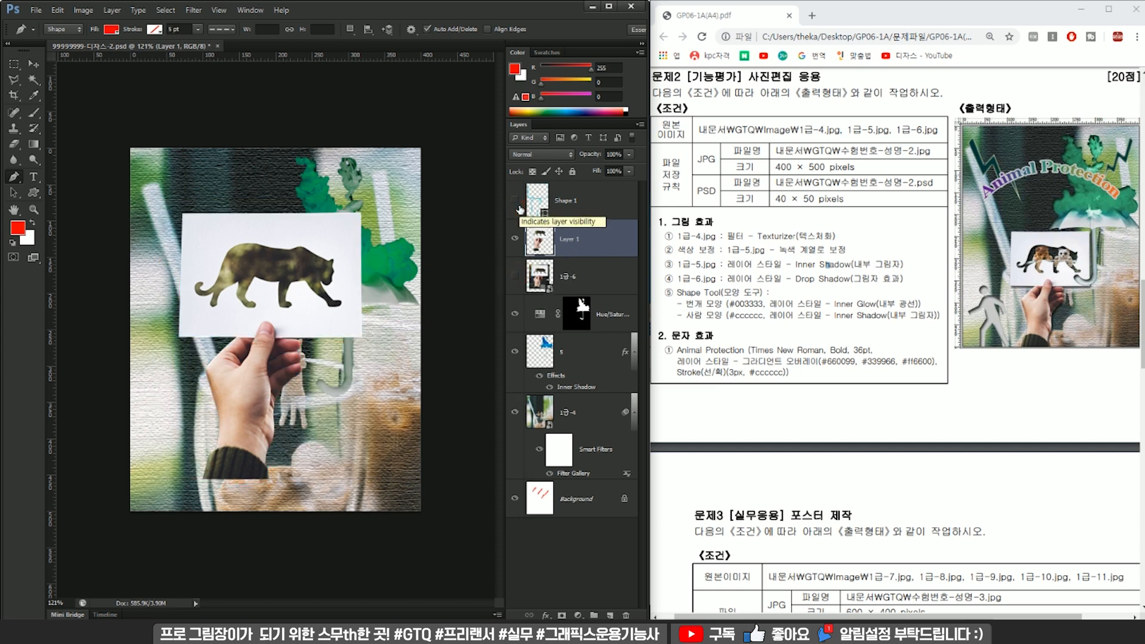
scroll(254, 244, "up", 2)
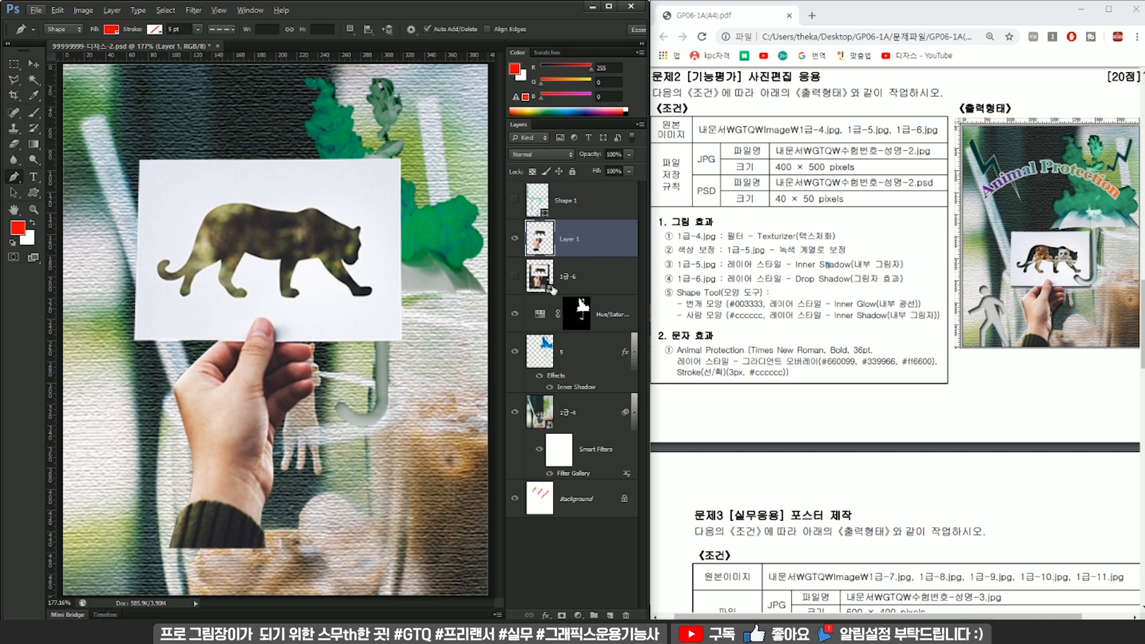
Hide the Layer 1 cutout, and show and select the original 1급-6 layer.
left_click(514, 238)
left_click(569, 273)
left_click(515, 276)
left_click(577, 280)
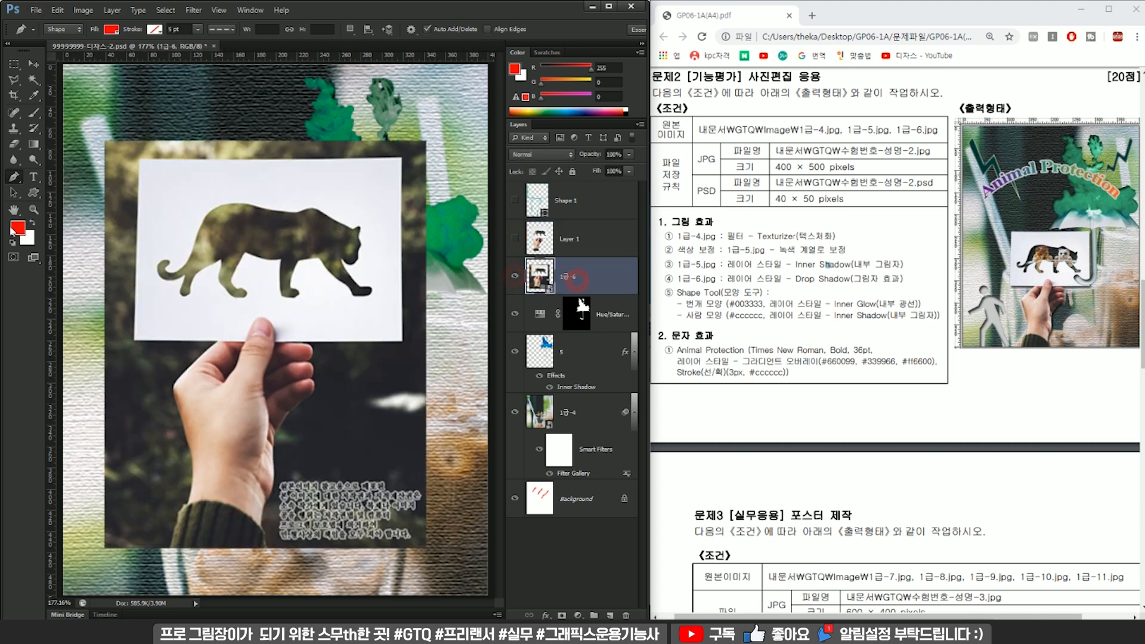
Start a Magnetic Lasso outline on the 1급-6 photo, tracing up the left side of the sleeve and wrist.
left_click(14, 82)
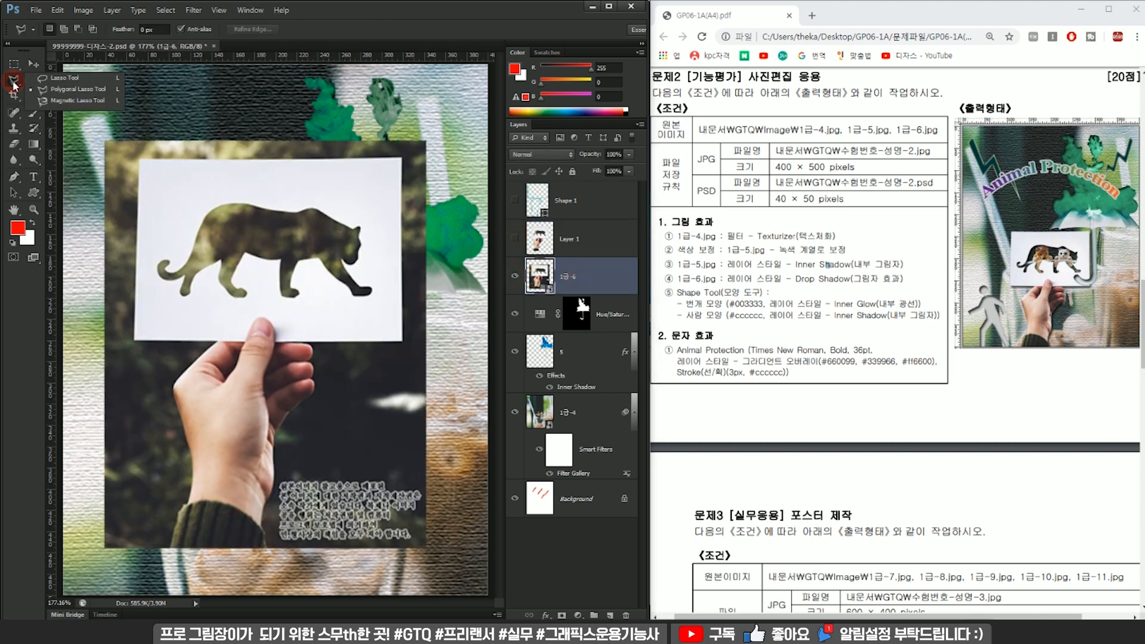
left_click(77, 102)
scroll(220, 400, "up", 5)
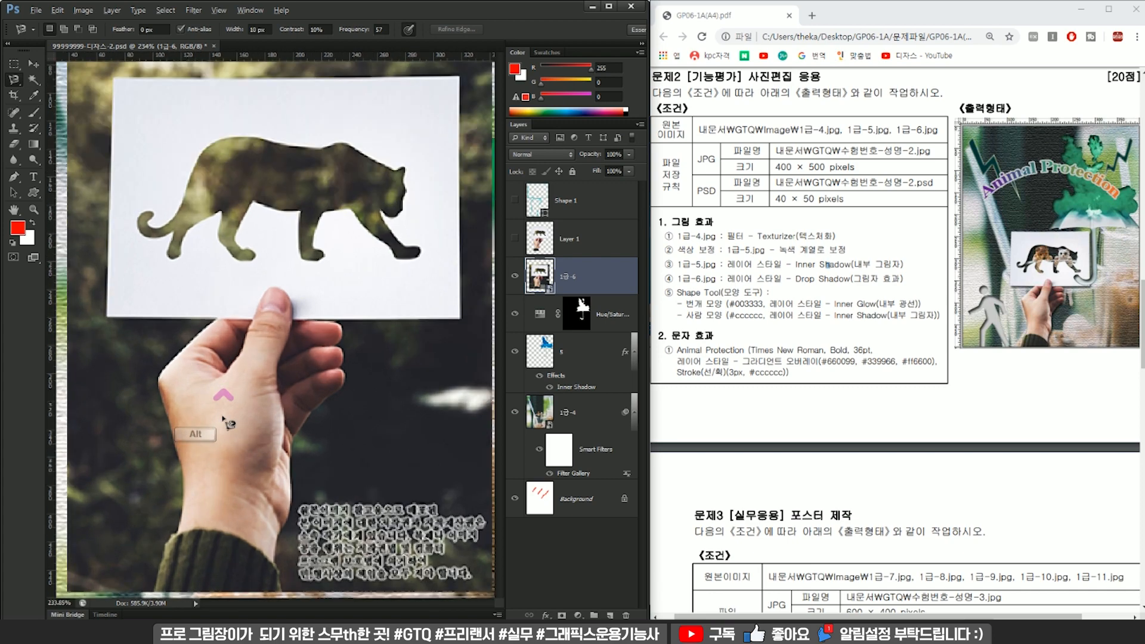
scroll(301, 291, "up", 4)
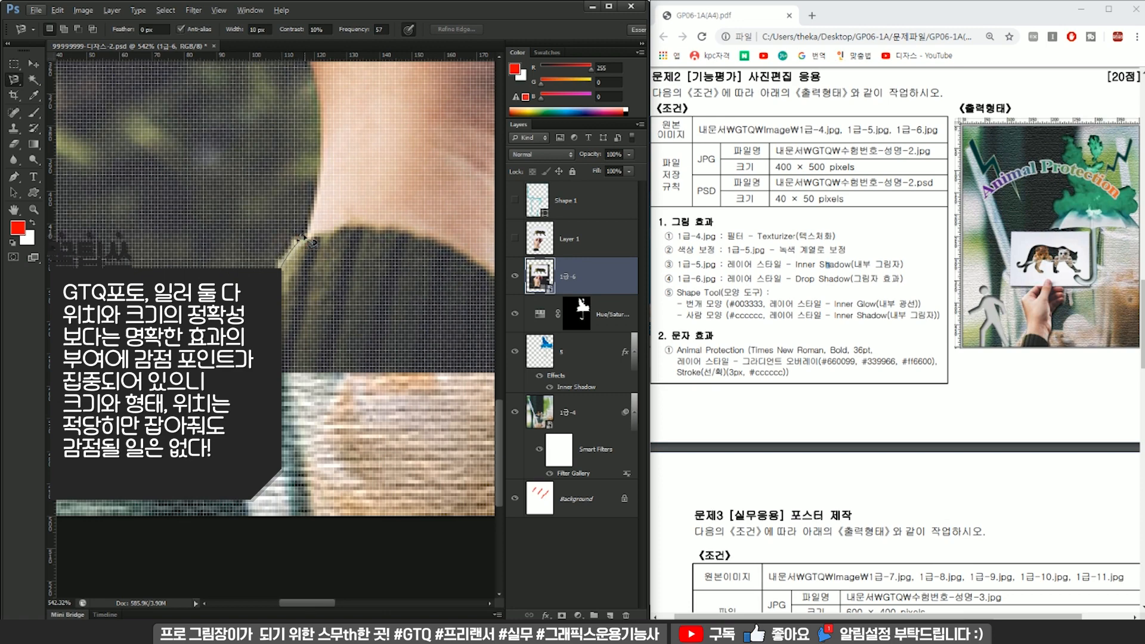
left_click_drag(306, 236, 306, 392)
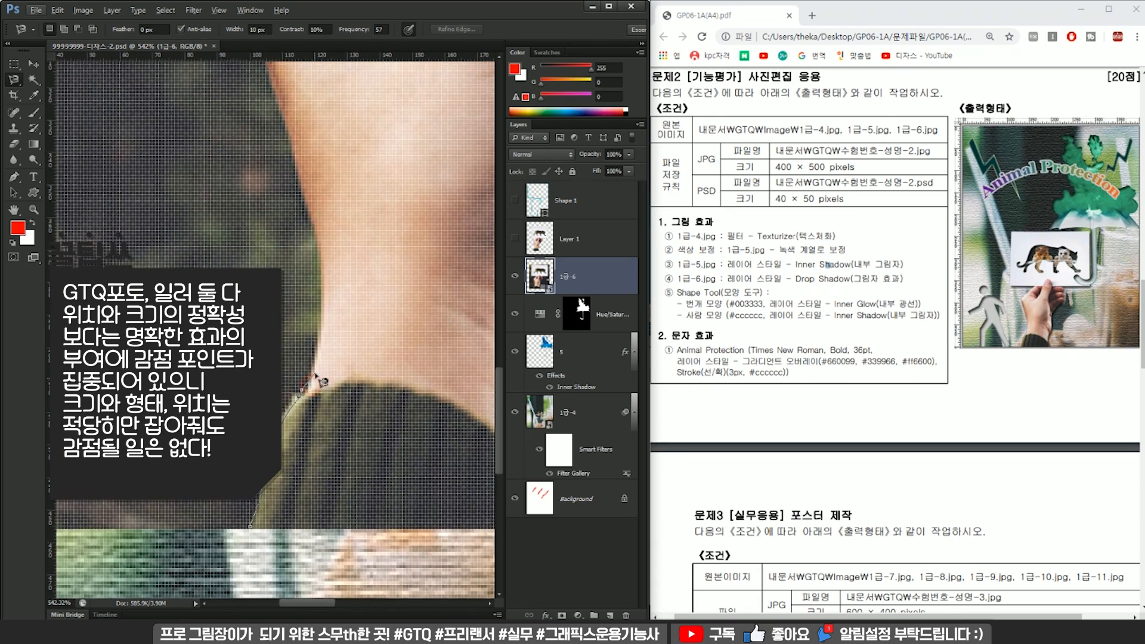
left_click(322, 289)
left_click_drag(323, 260, 328, 351)
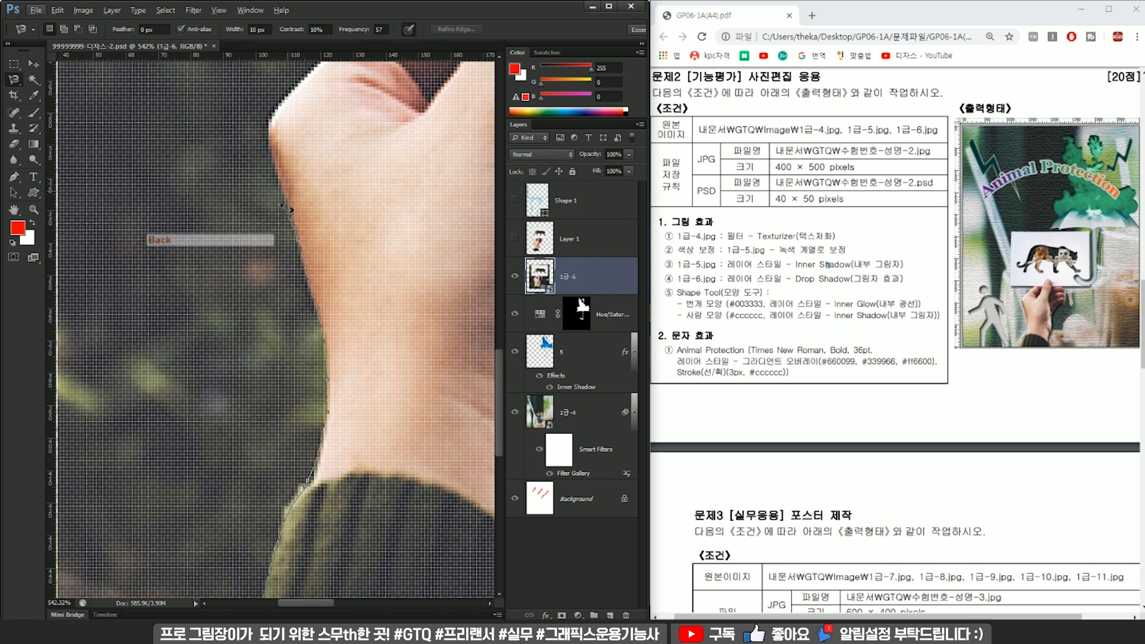
Continue the lasso outline around the left side of the hand and along to the card's lower-left corner.
left_click_drag(270, 133, 278, 284)
left_click(322, 219)
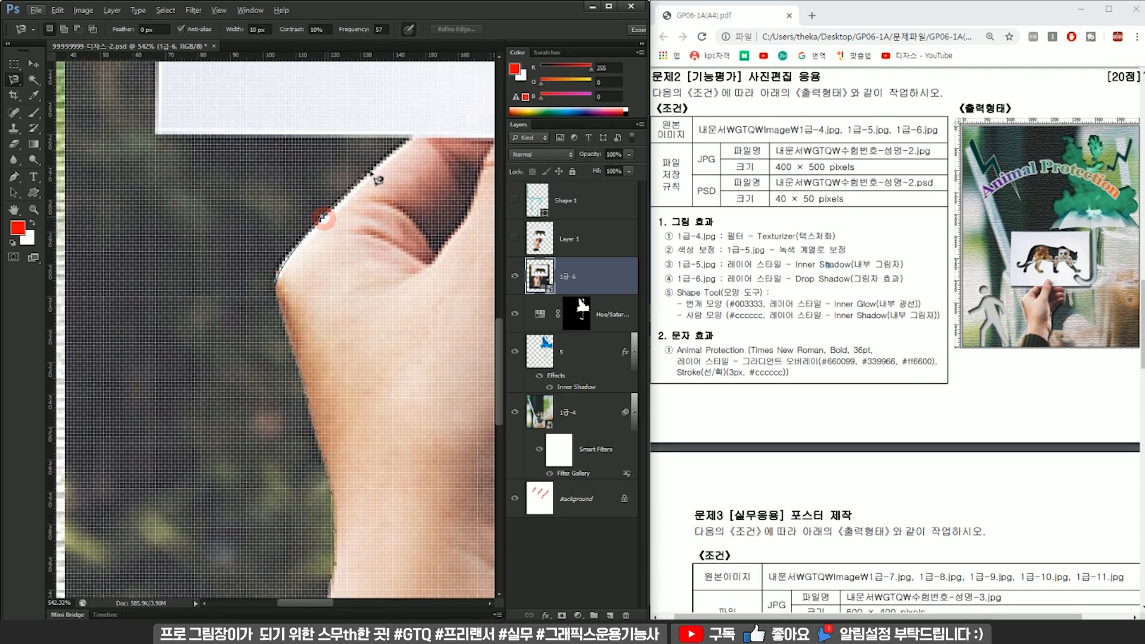
left_click(411, 131)
left_click(155, 128)
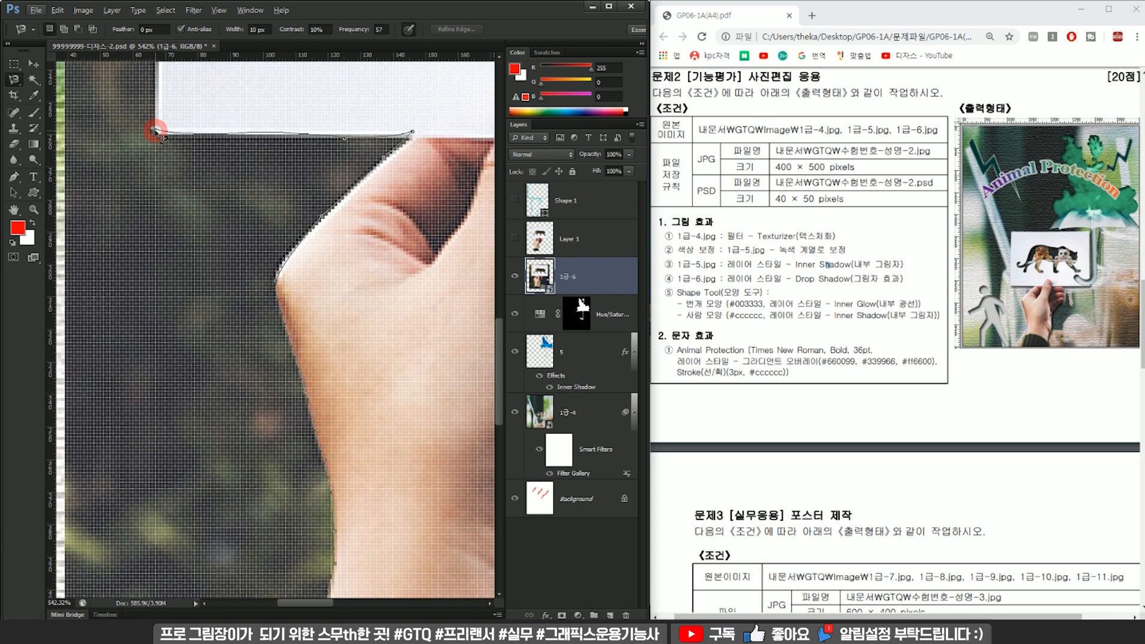
Trace the lasso outline up the card's left edge and across its top edge to the upper-right corner.
mouse_move(193, 92)
left_mouse_down()
mouse_move(235, 460)
mouse_move(235, 409)
left_mouse_up()
left_click(213, 161)
left_click_drag(215, 127, 215, 218)
left_click(215, 84)
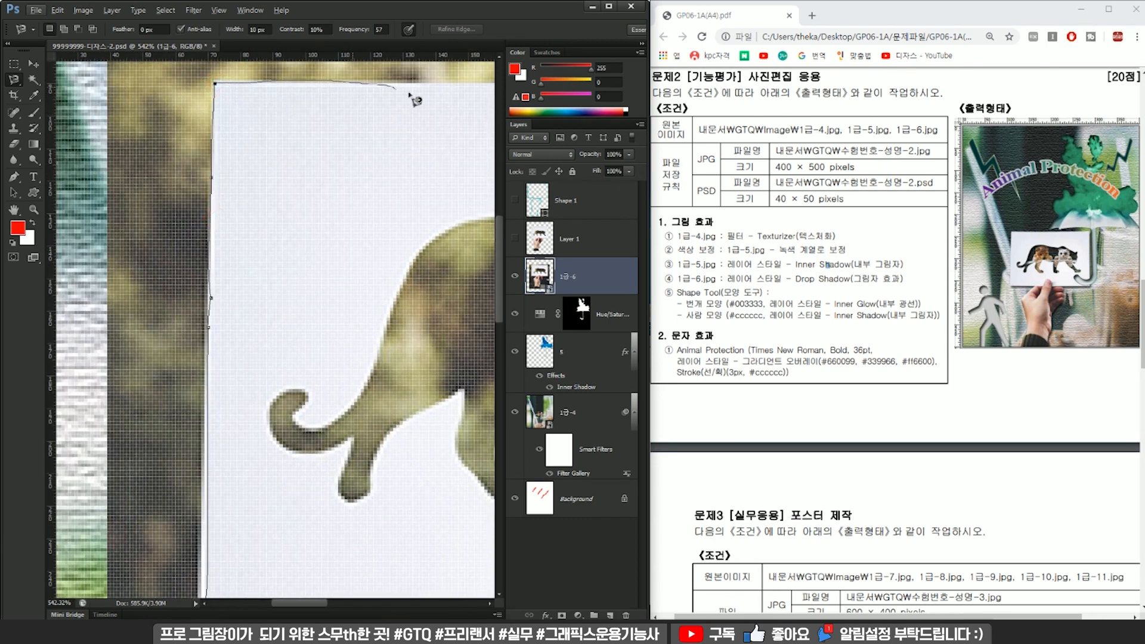
left_click(472, 84)
left_click_drag(480, 87, 187, 99)
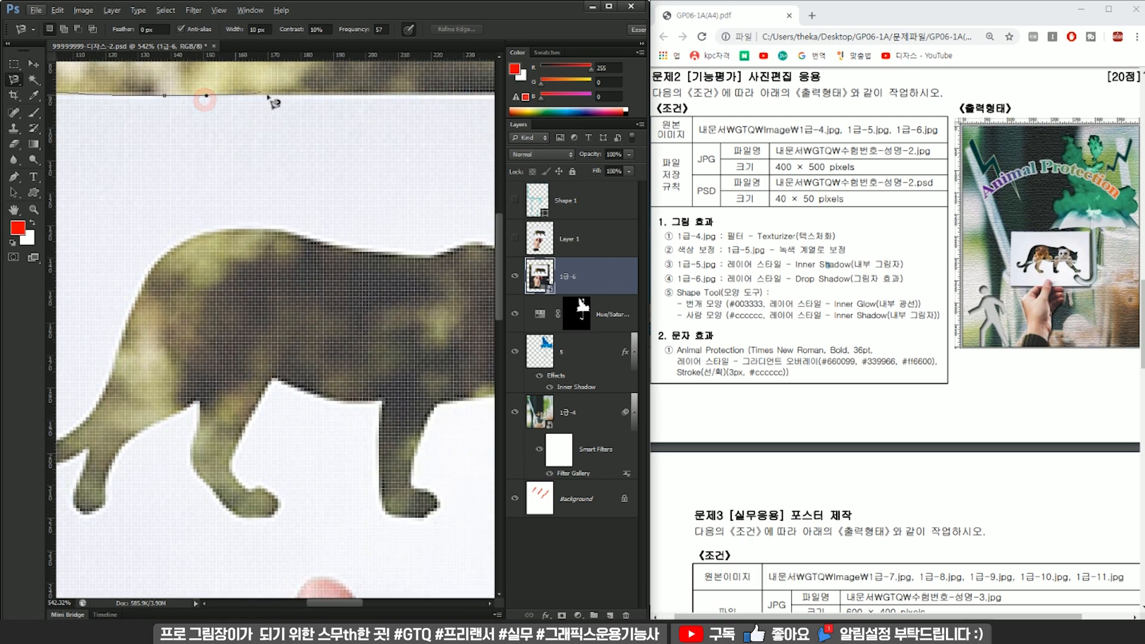
left_click(484, 96)
left_click_drag(412, 98, 165, 110)
left_click(436, 106)
Trace down the card's right edge and back along its bottom edge to the fingers.
left_click_drag(445, 264, 438, 115)
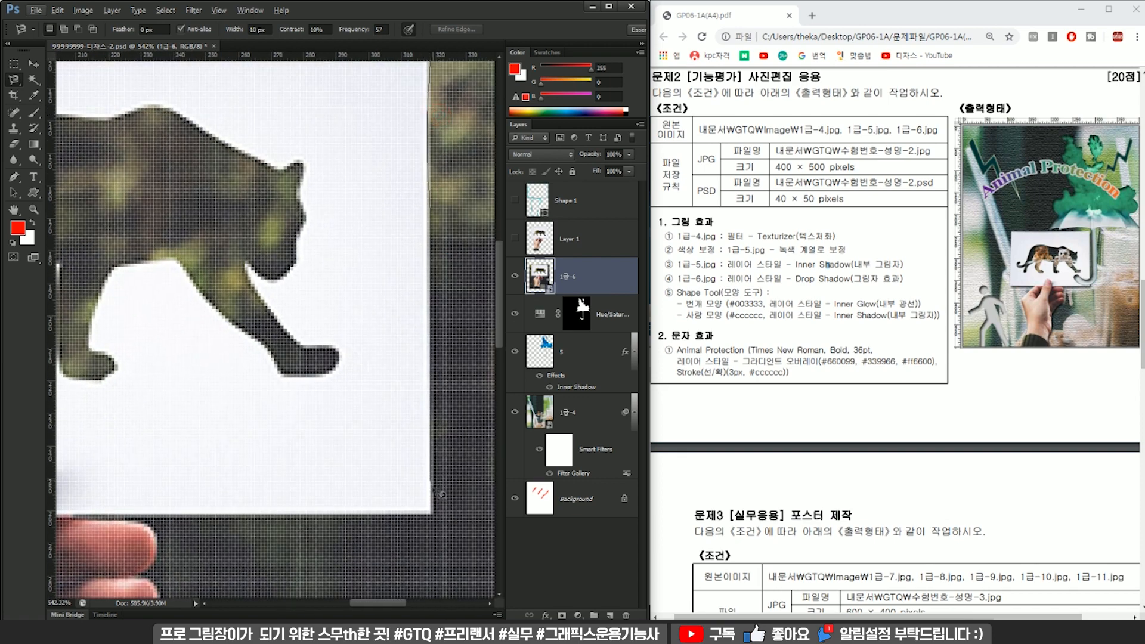
left_click_drag(368, 496, 510, 352)
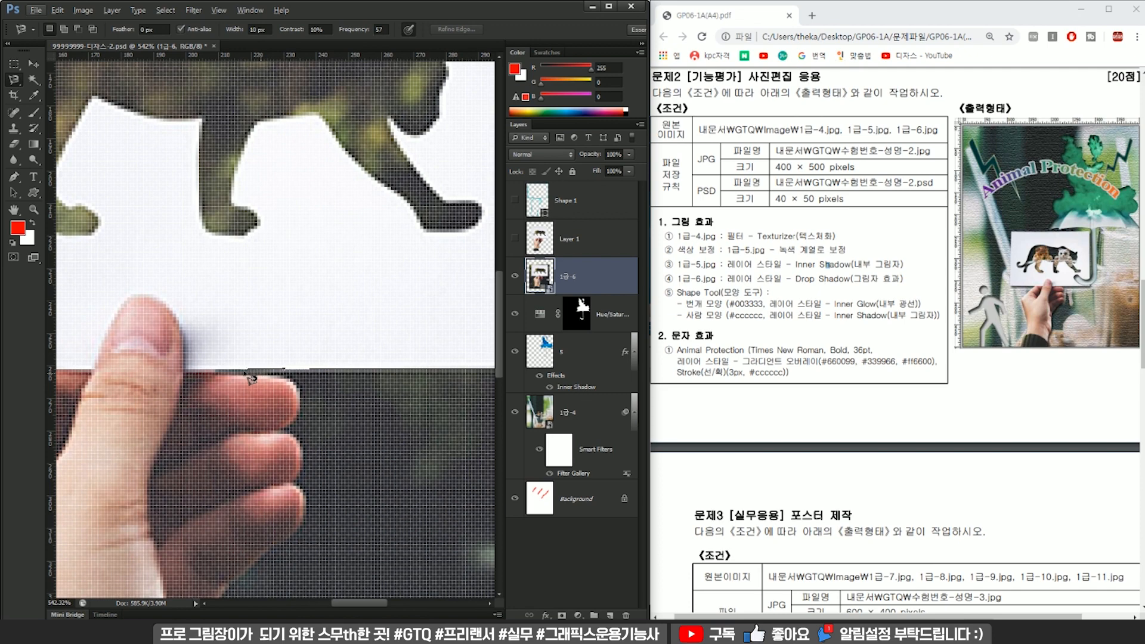
left_click(218, 369)
Trace the lasso outline around the three right-hand fingertips, redoing the last anchor points below the lowest finger.
left_click_drag(301, 394, 306, 331)
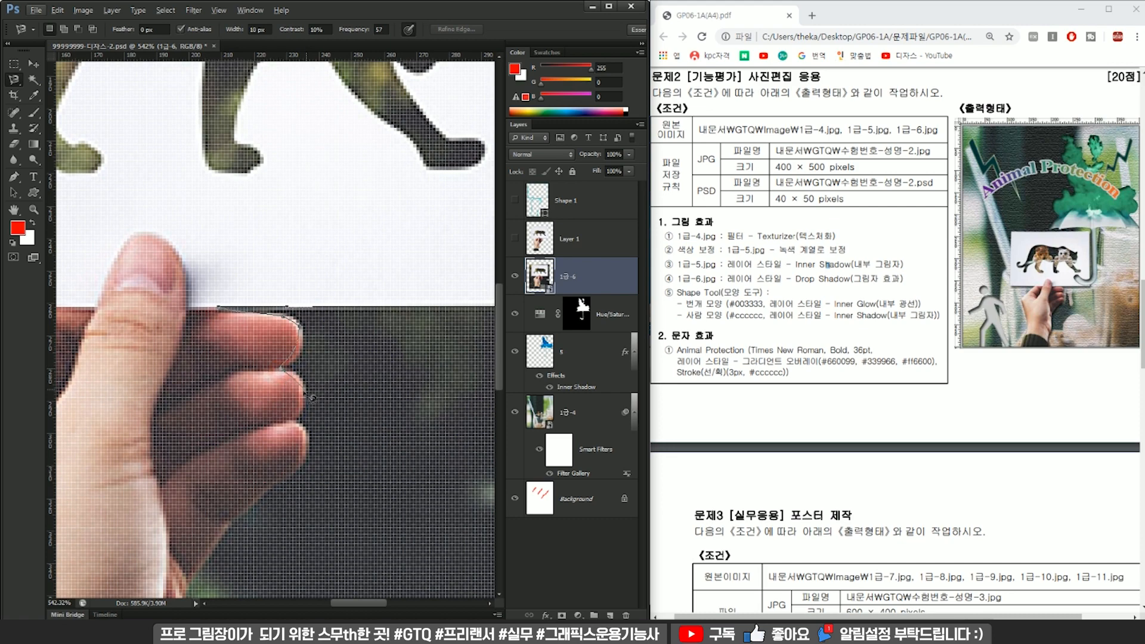
mouse_move(298, 423)
left_mouse_down()
mouse_move(339, 270)
mouse_move(310, 335)
left_mouse_up()
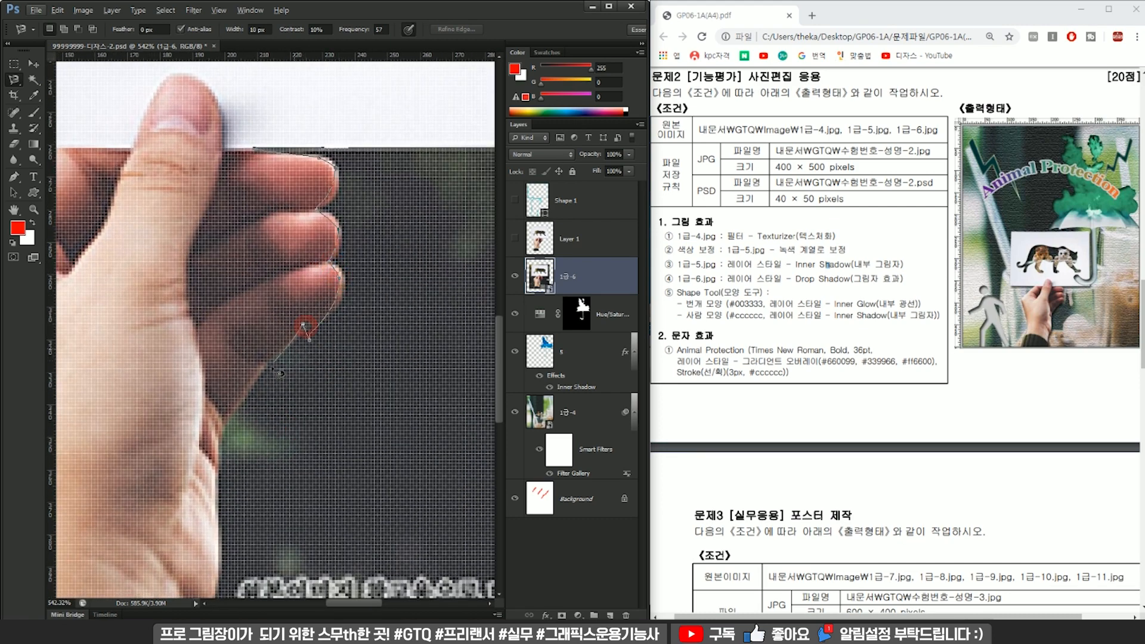
key("Delete")
key("Delete")
left_click(313, 323)
Trace down the right side of the palm, wrist and sleeve, and close the selection below the sleeve.
key("space")
mouse_move(251, 408)
left_mouse_down()
mouse_move(268, 332)
mouse_move(298, 296)
left_mouse_up()
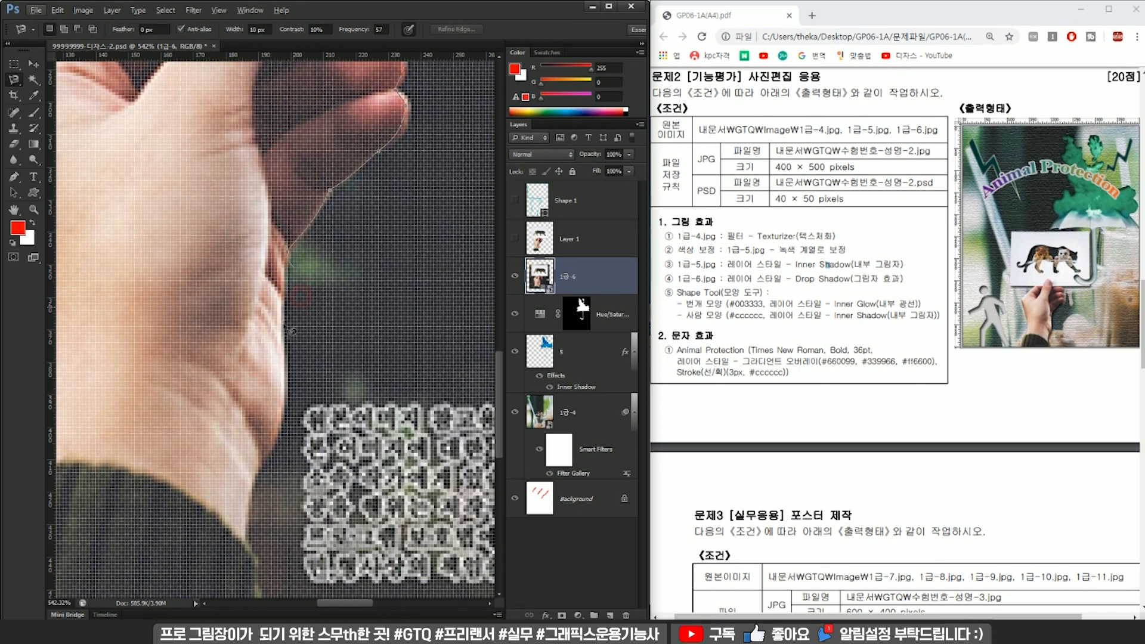
key("space")
left_click_drag(271, 468, 320, 338)
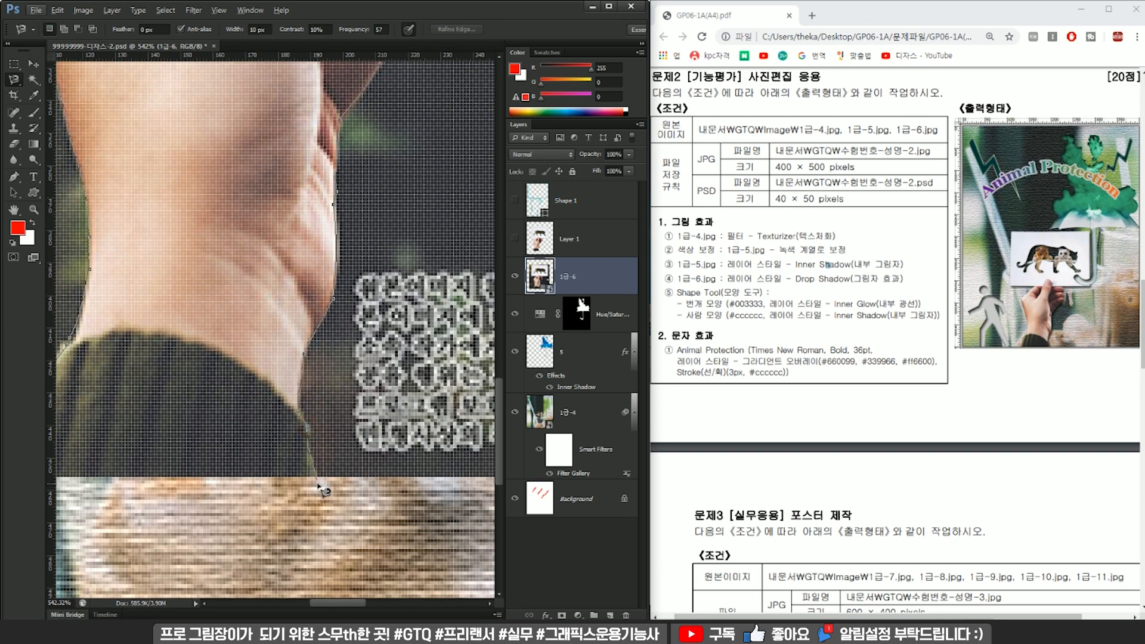
double_click(216, 519)
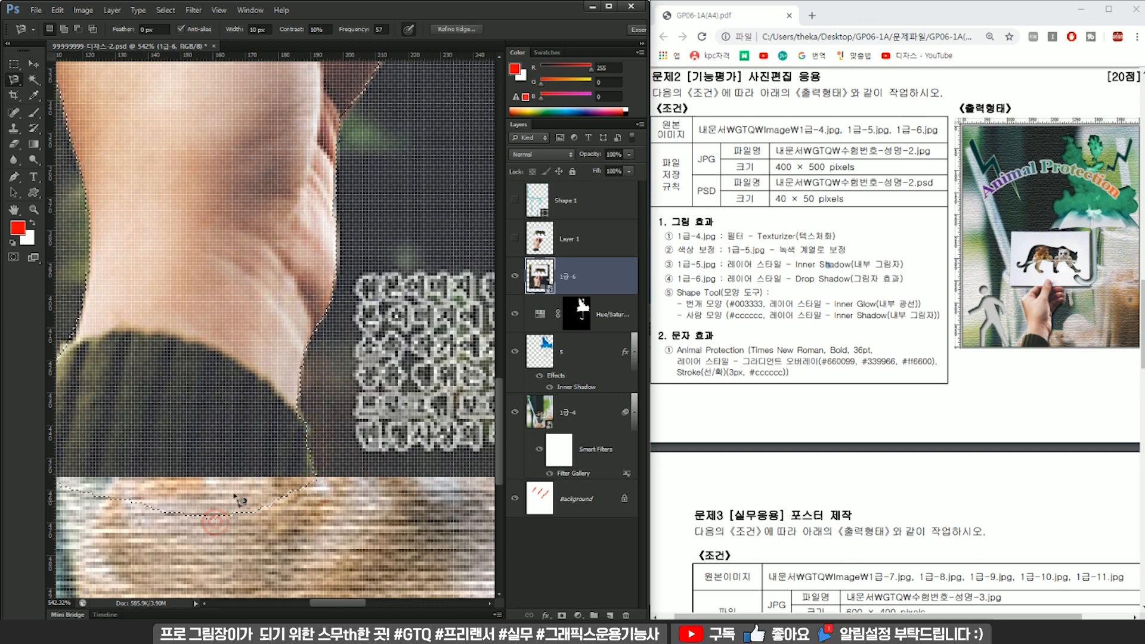
Copy the selected hand and card to a new layer, hide 1급-6, and show and select the Layer 1 cutout.
key("ctrl+0")
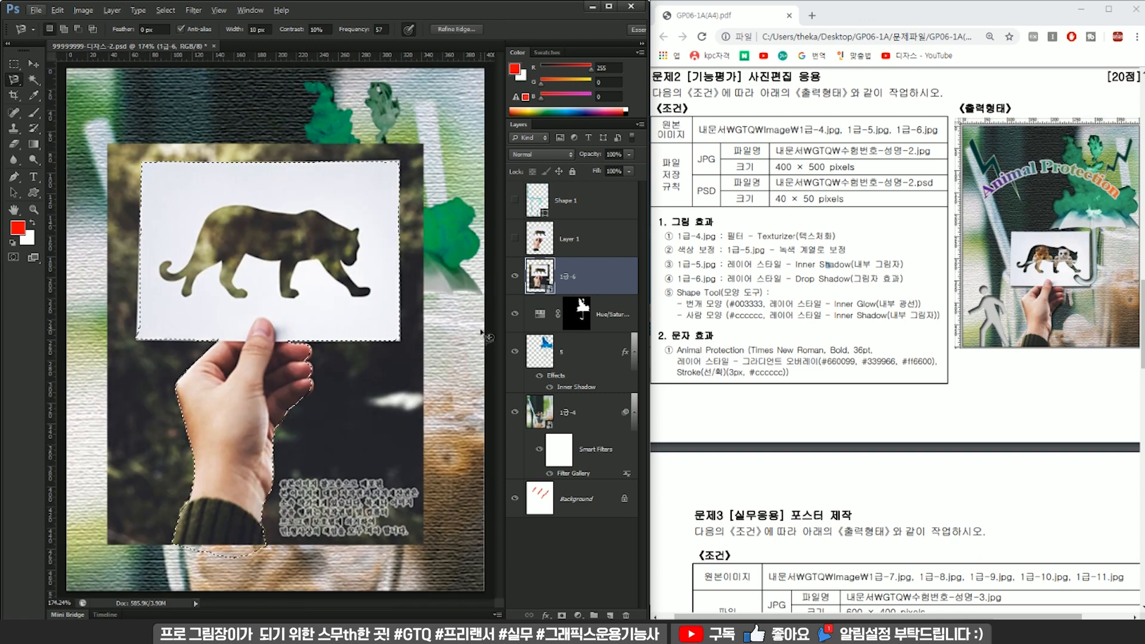
key("ctrl+j")
left_click(528, 314)
left_click(514, 311)
left_click(554, 279)
scroll(363, 250, "down", 4)
left_click(552, 242)
left_click(515, 243)
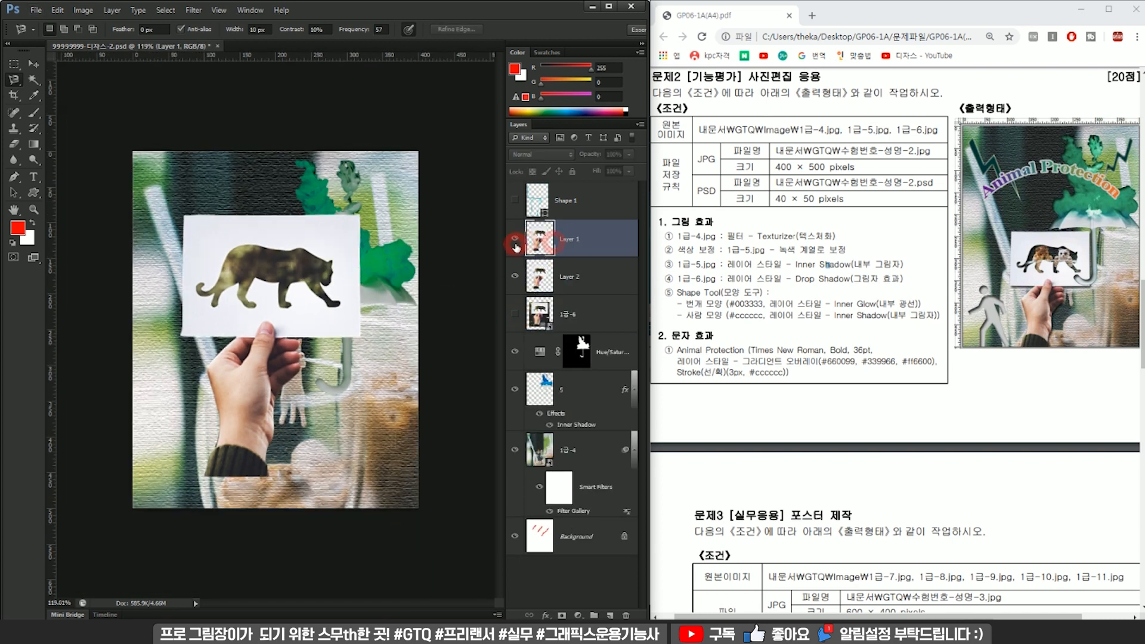
Move the Layer 1 cutout to the left and the Layer 2 cutout to the right so they sit side by side.
key("ctrl+t")
left_click_drag(316, 272, 278, 271)
key("Return")
left_click(579, 277)
key("ctrl+t")
left_click_drag(358, 280, 418, 271)
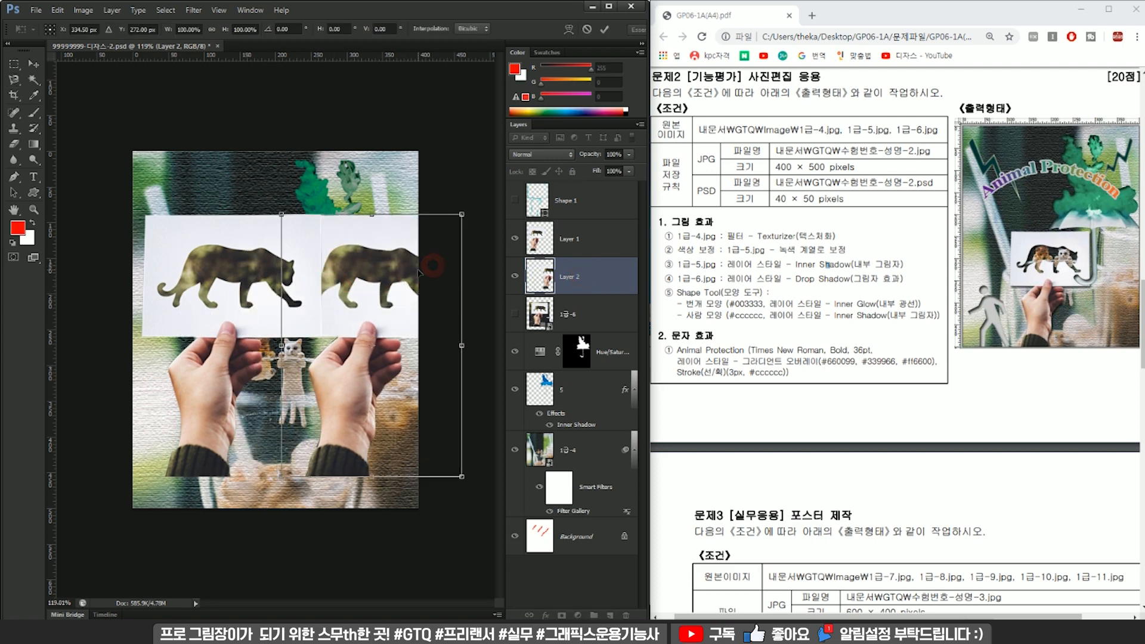
key("Return")
Compare the edges of the Pen and Magnetic Lasso cutouts around the hands, sleeves and cards.
key("l")
scroll(316, 308, "up", 3)
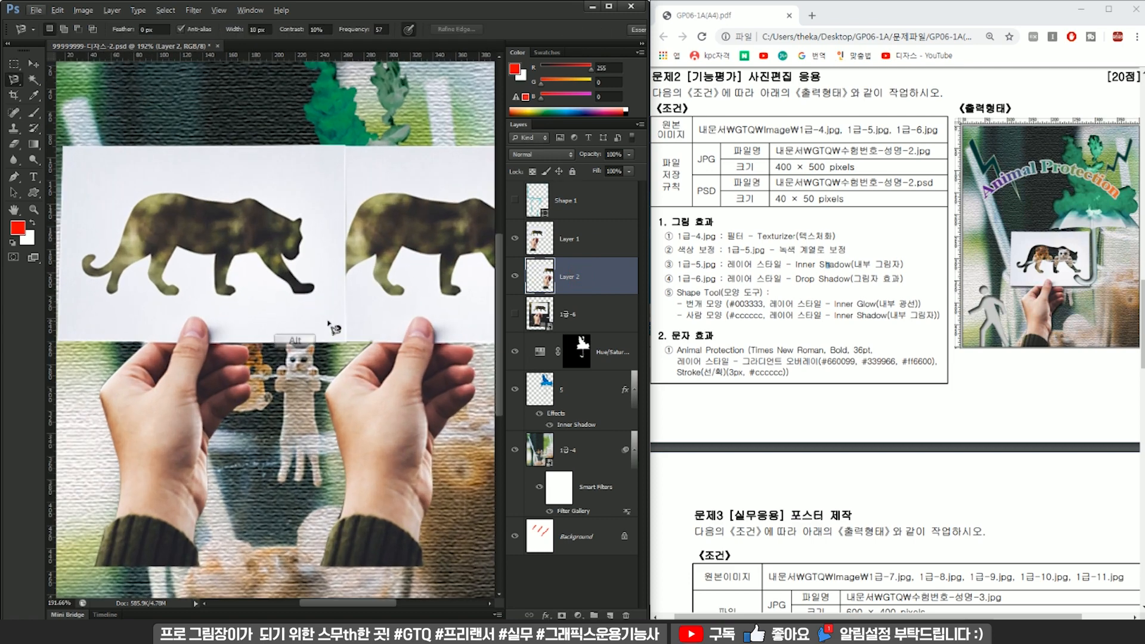
scroll(371, 474, "up", 2)
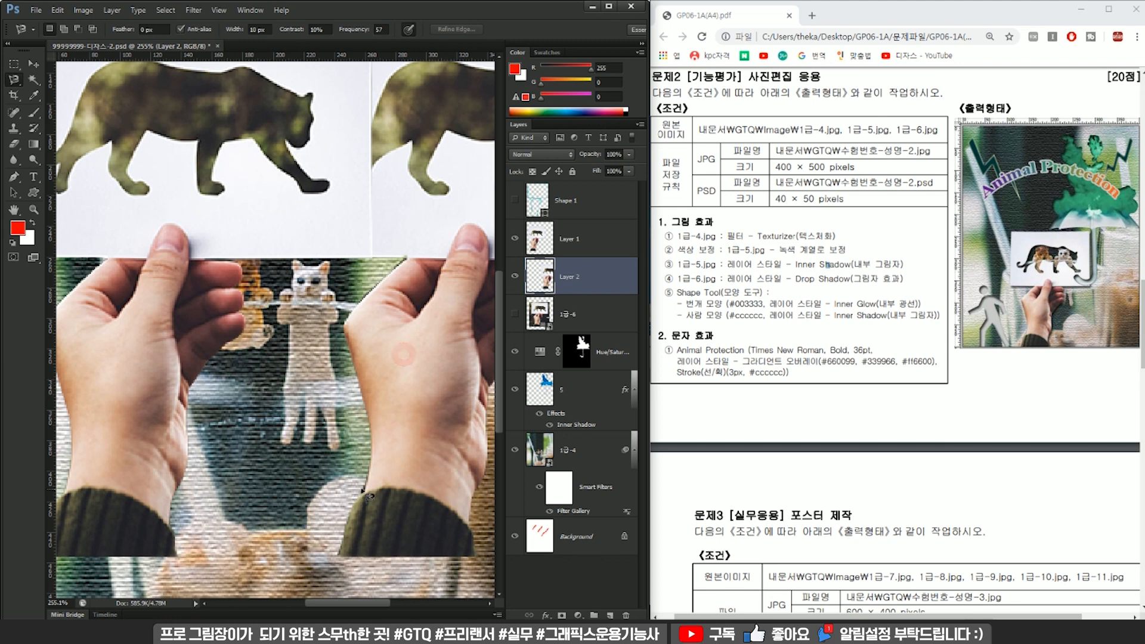
left_click_drag(370, 495, 400, 478)
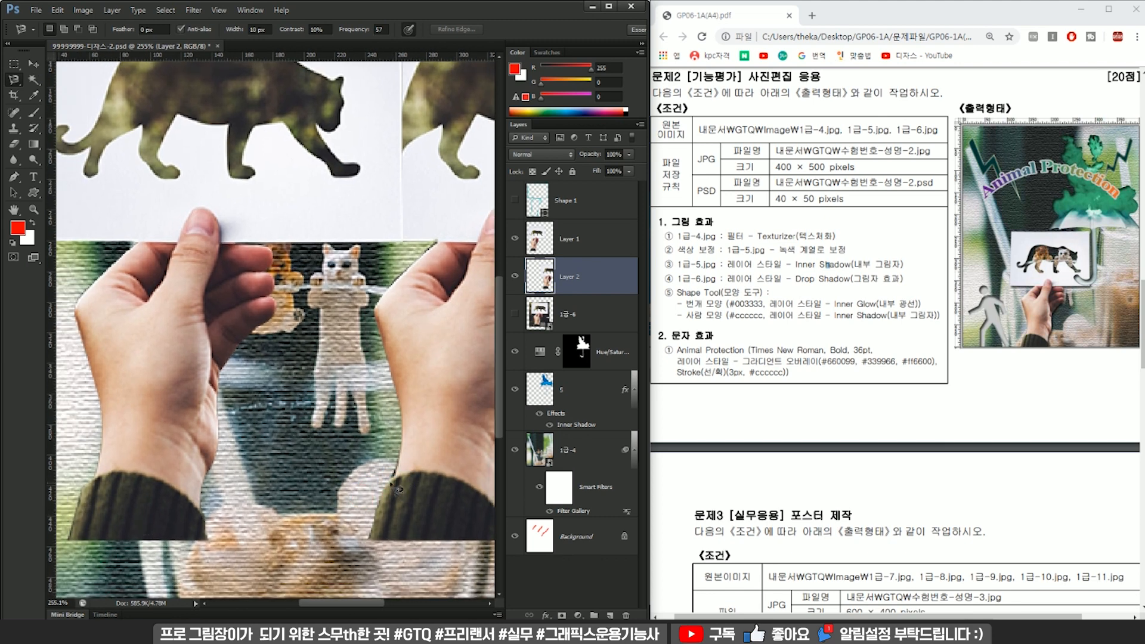
left_click_drag(403, 459, 417, 487)
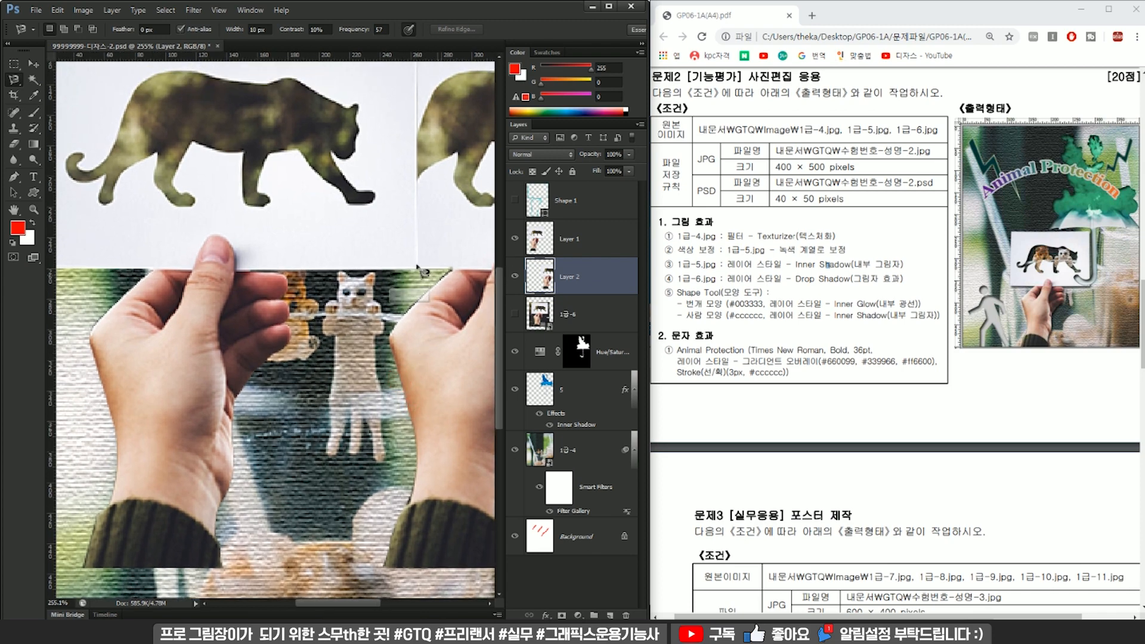
scroll(391, 265, "down", 5)
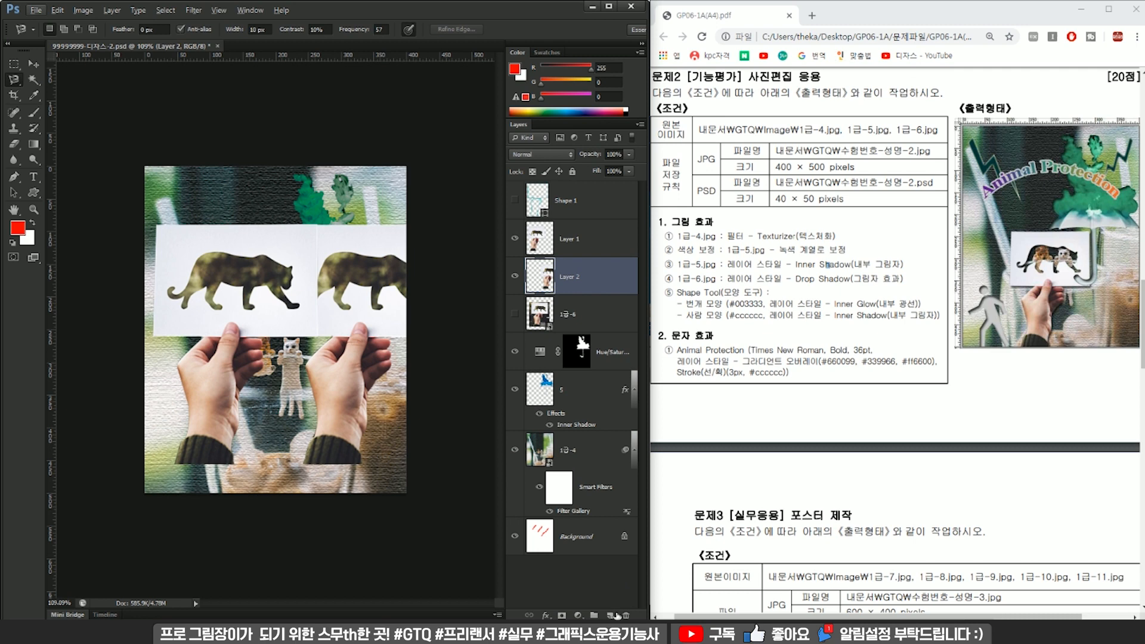
Delete Layer 2 and move the Layer 1 cutout back to the middle of the canvas.
key("Delete")
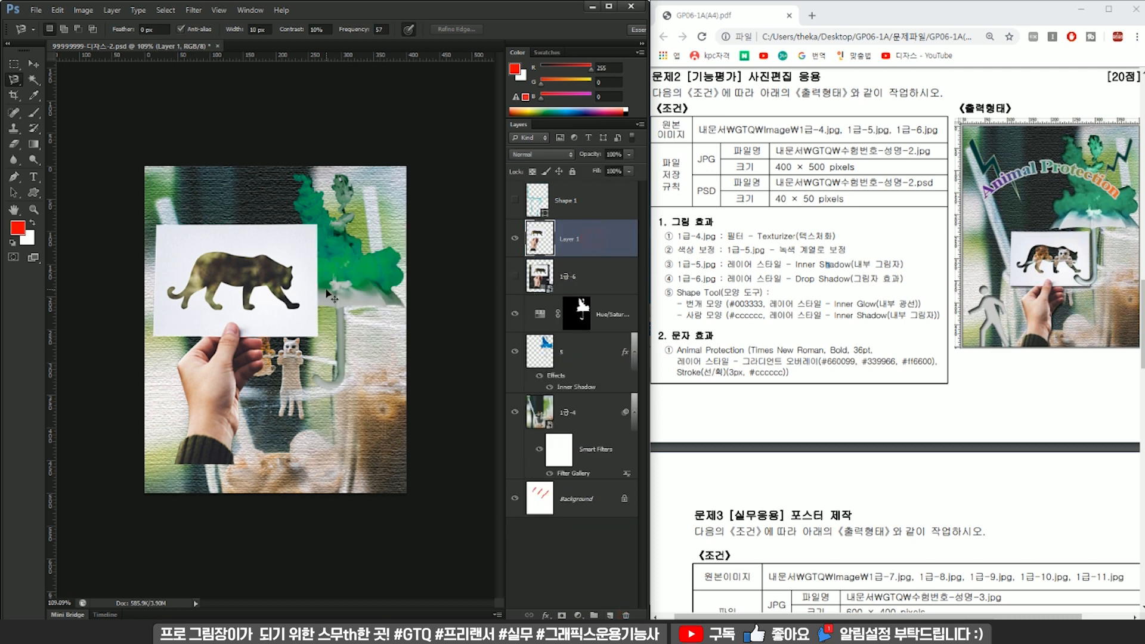
left_click_drag(305, 285, 346, 285)
key("ctrl+t")
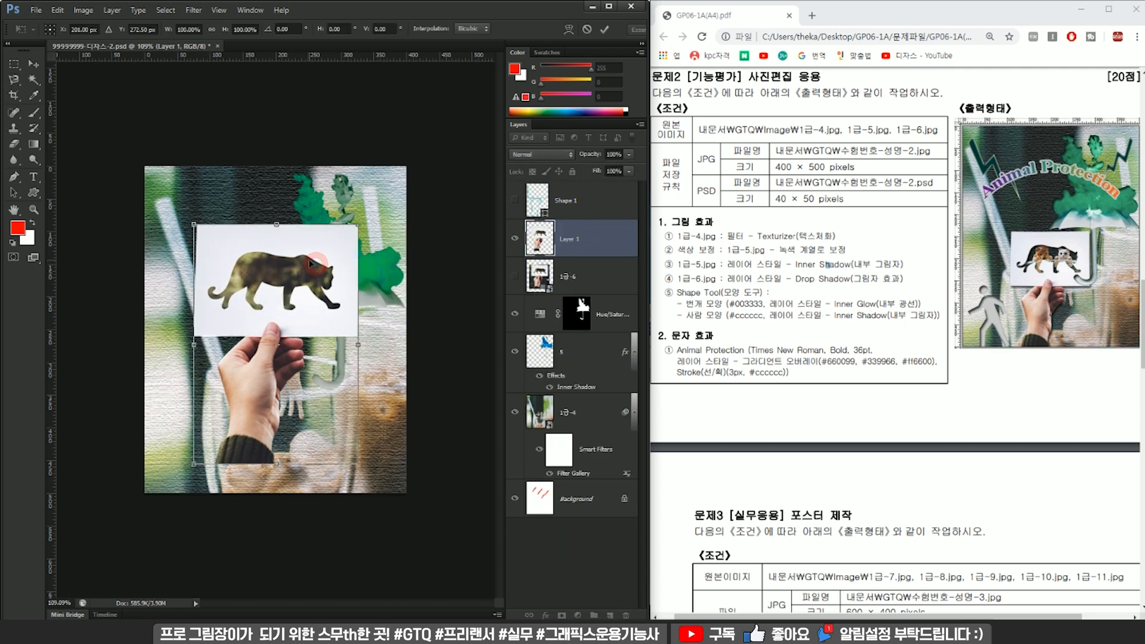
key("Return")
Select the white card area around the leopard silhouette on Layer 1 with the Magic Wand at tolerance 16.
scroll(308, 260, "up", 10)
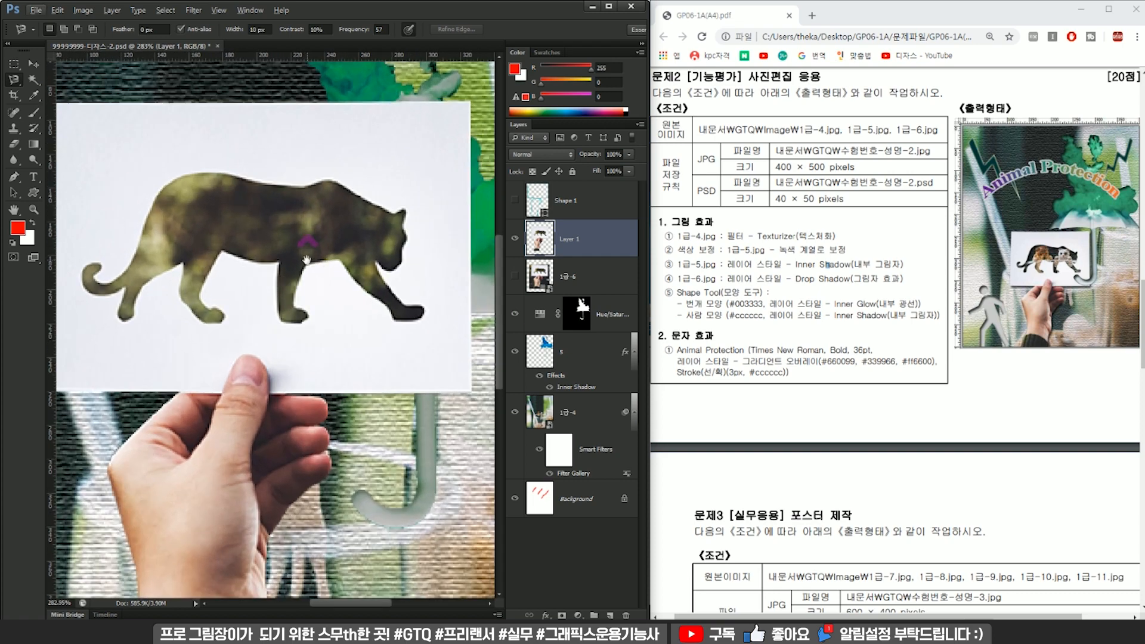
left_click_drag(306, 258, 342, 281)
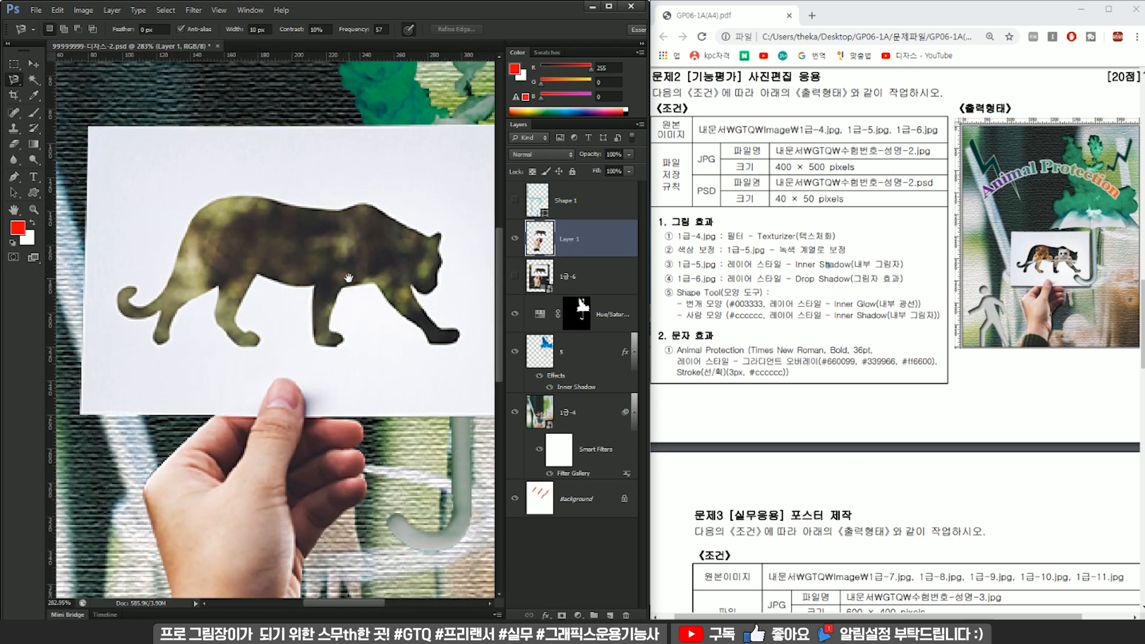
scroll(243, 238, "up", 4)
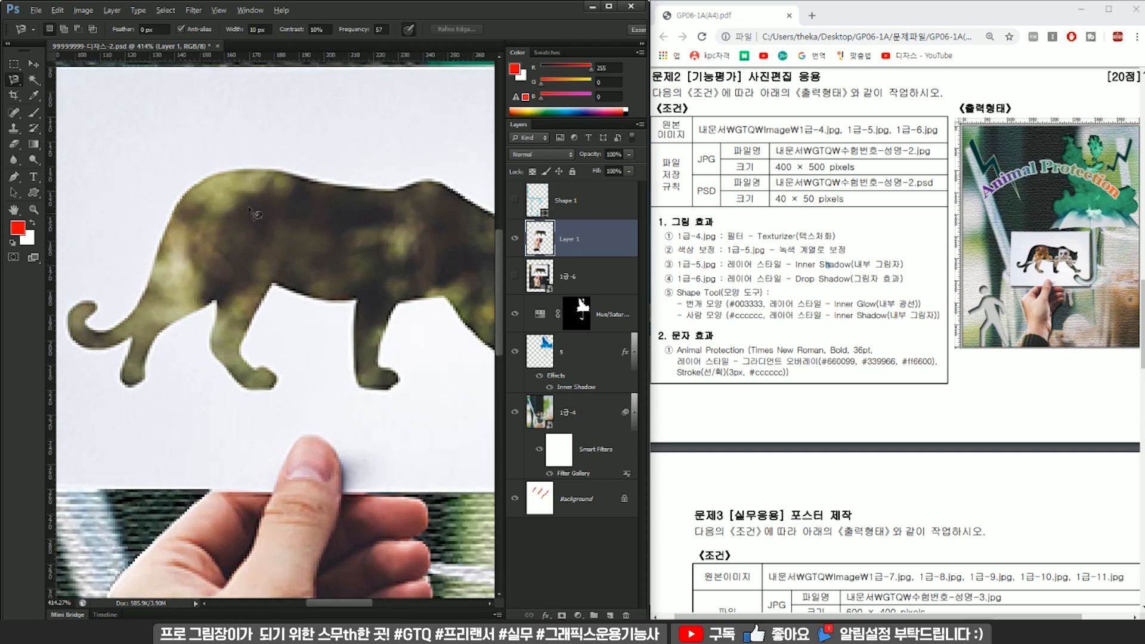
left_click_drag(227, 222, 272, 217)
scroll(270, 223, "down", 3)
scroll(271, 227, "down", 1)
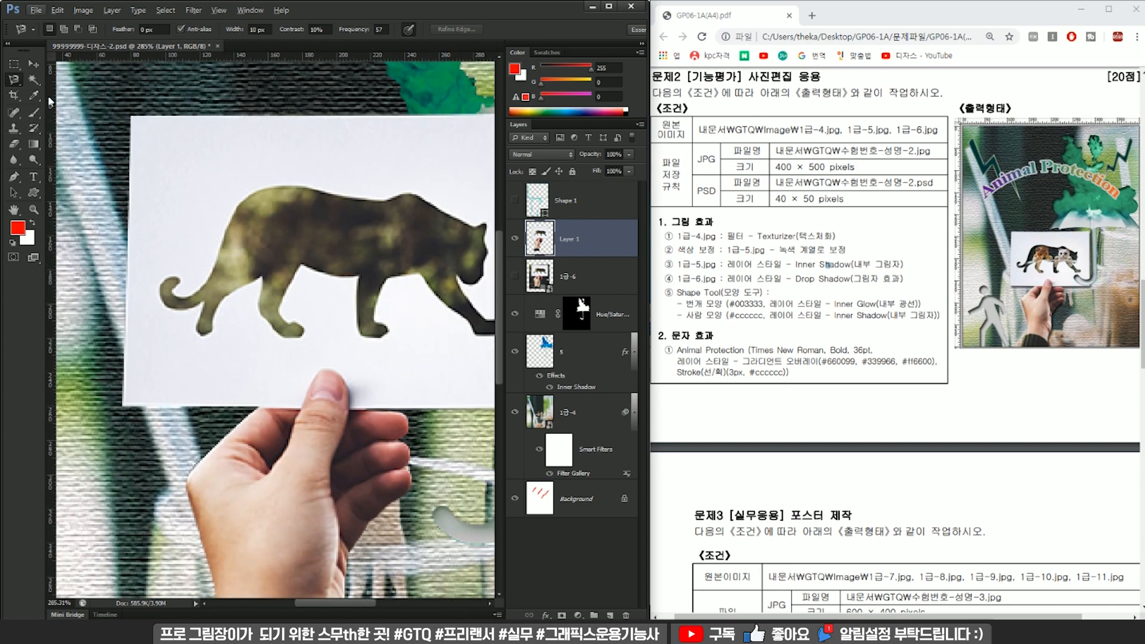
left_click(34, 84)
scroll(327, 228, "down", 5)
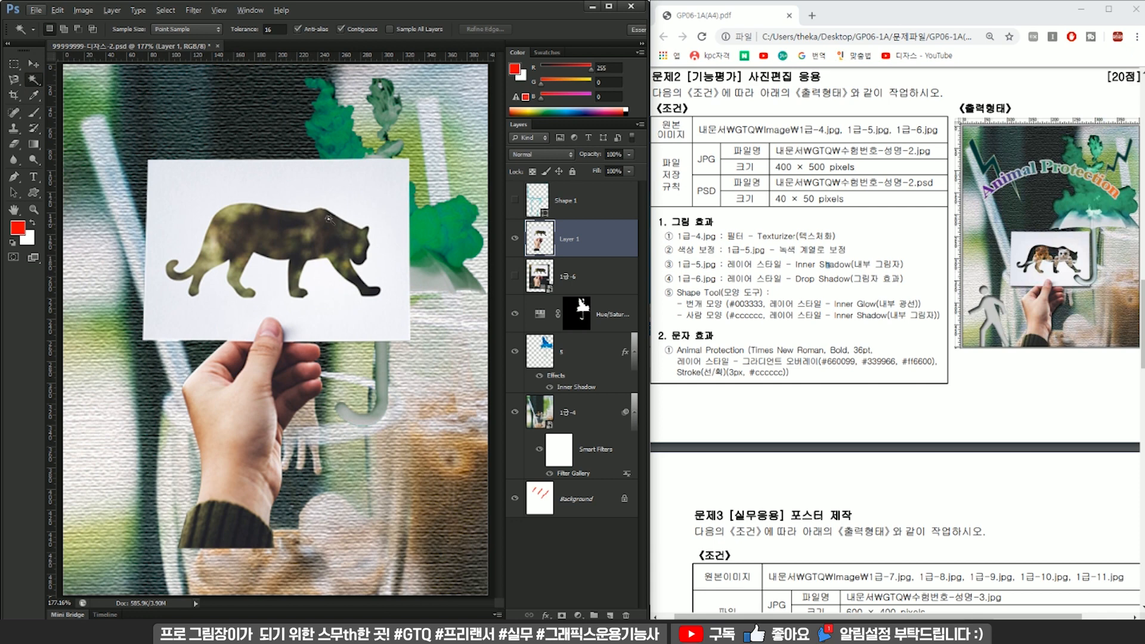
left_click(348, 199)
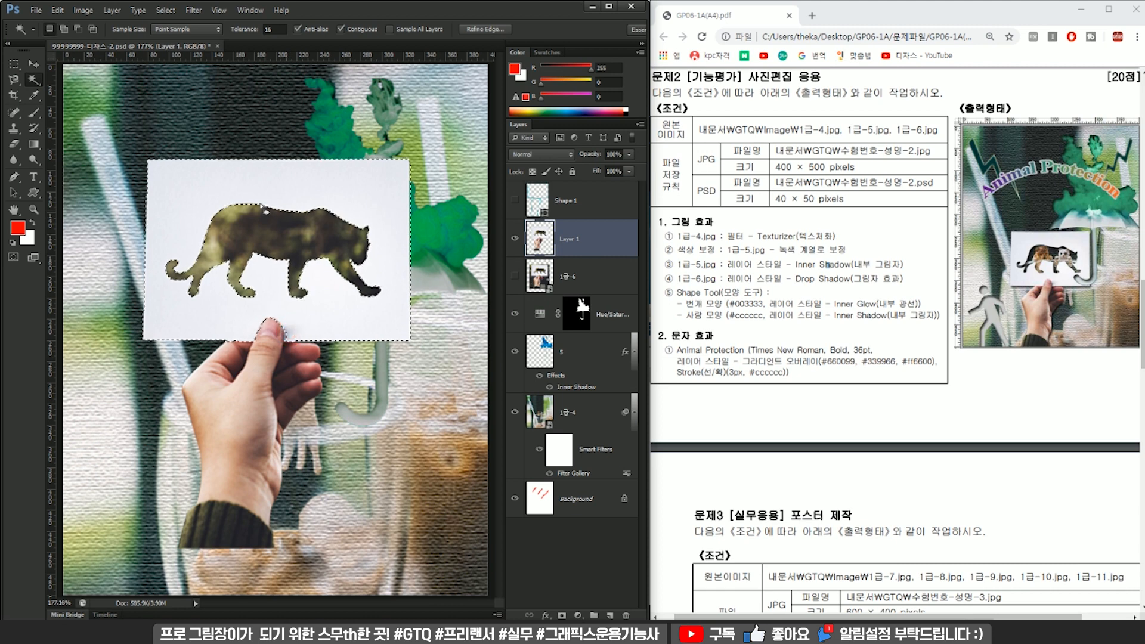
Invert the card selection so the leopard silhouette and everything outside the white area is selected.
key("shift")
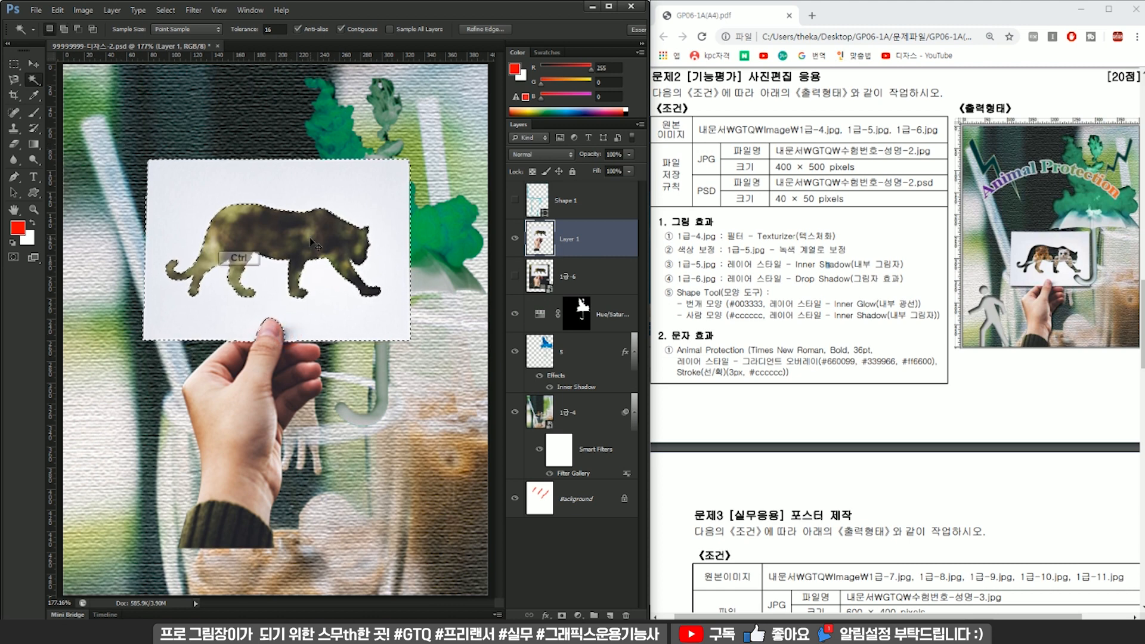
key("ctrl+shift+i")
scroll(311, 243, "down", 4)
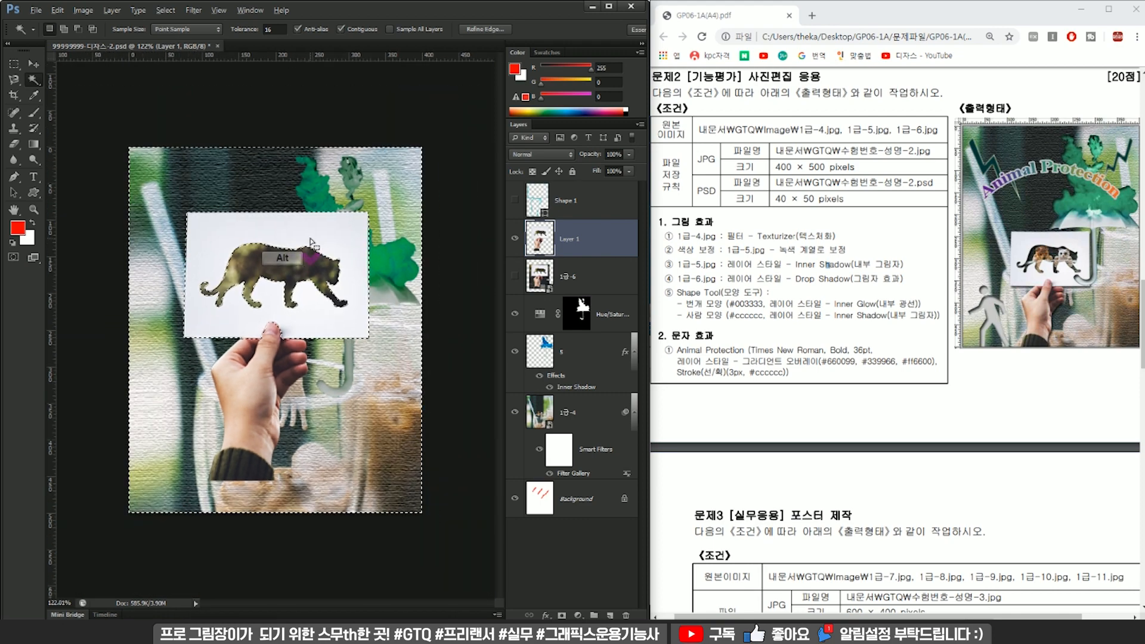
scroll(200, 335, "up", 2)
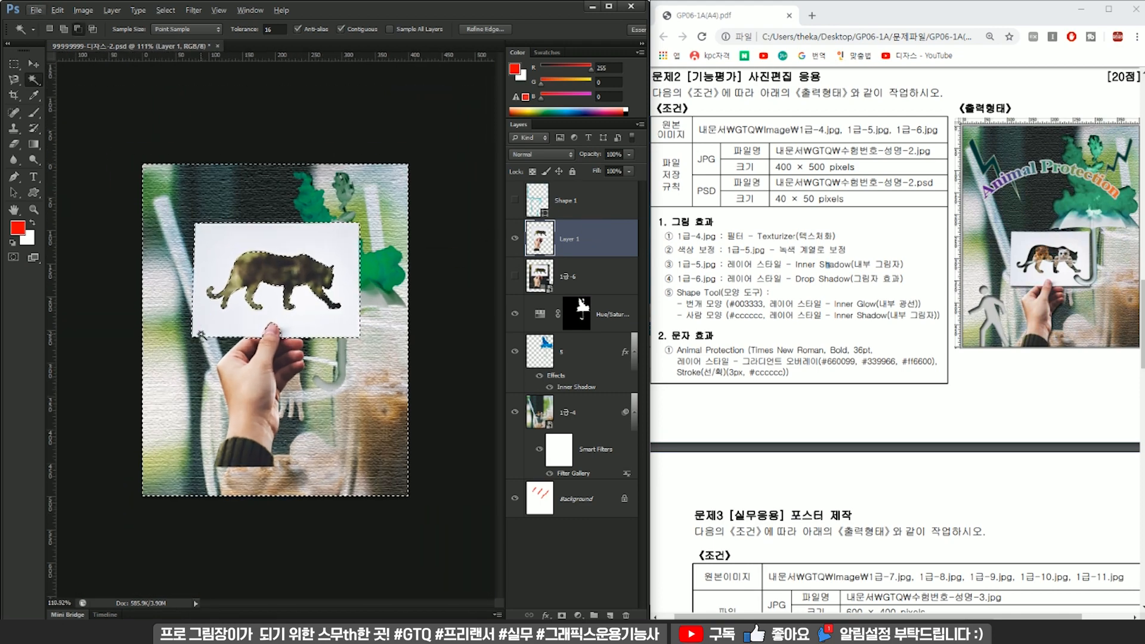
Subtract the hand and sleeve area from the selection with a rectangular marquee, delete the leopard silhouette from Layer 1 and deselect.
key("Delete")
key("ctrl+z")
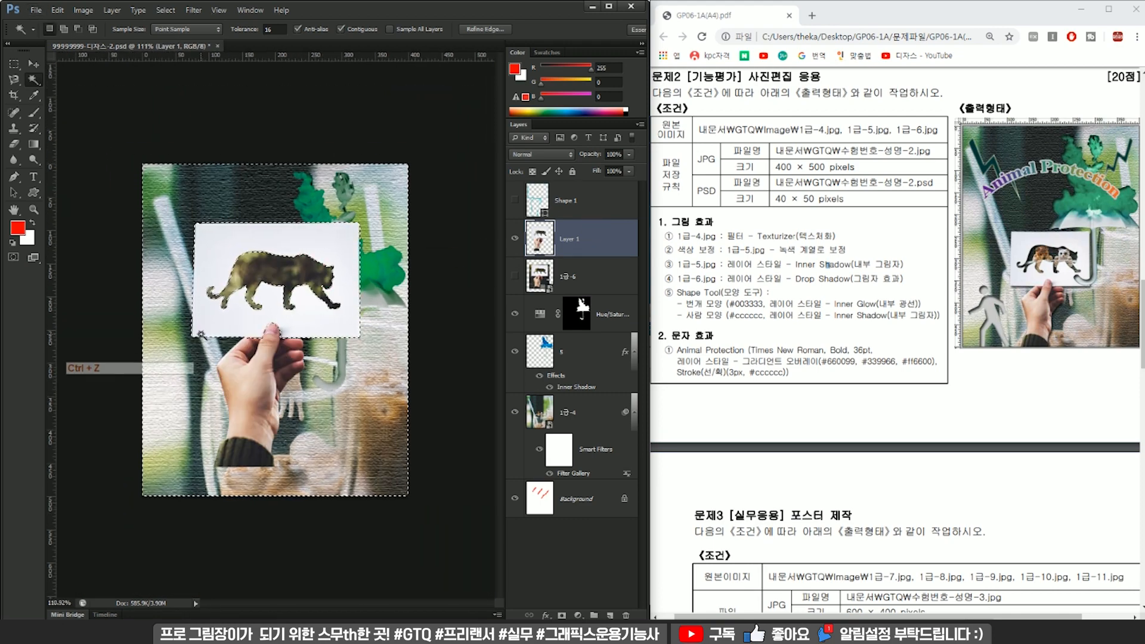
key("m")
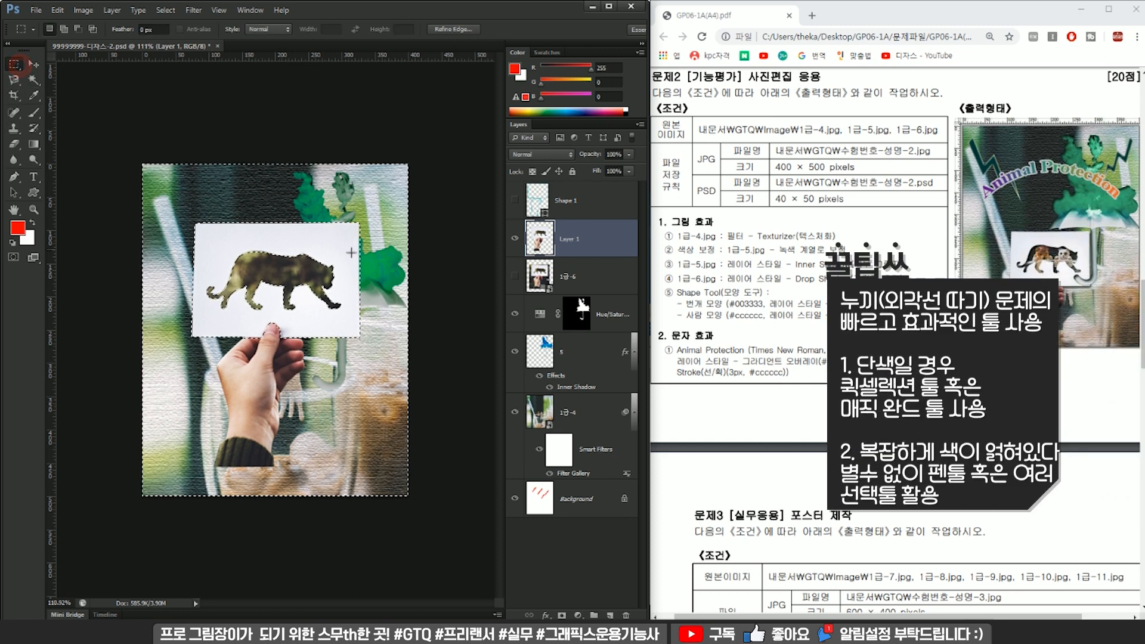
key("alt")
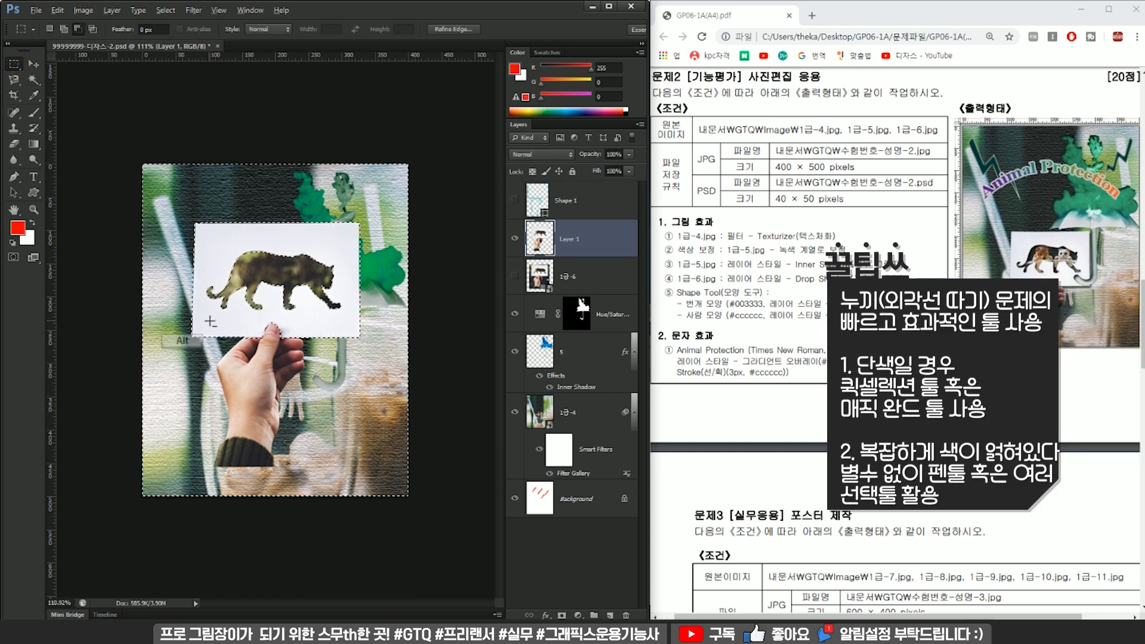
left_click_drag(209, 320, 322, 475)
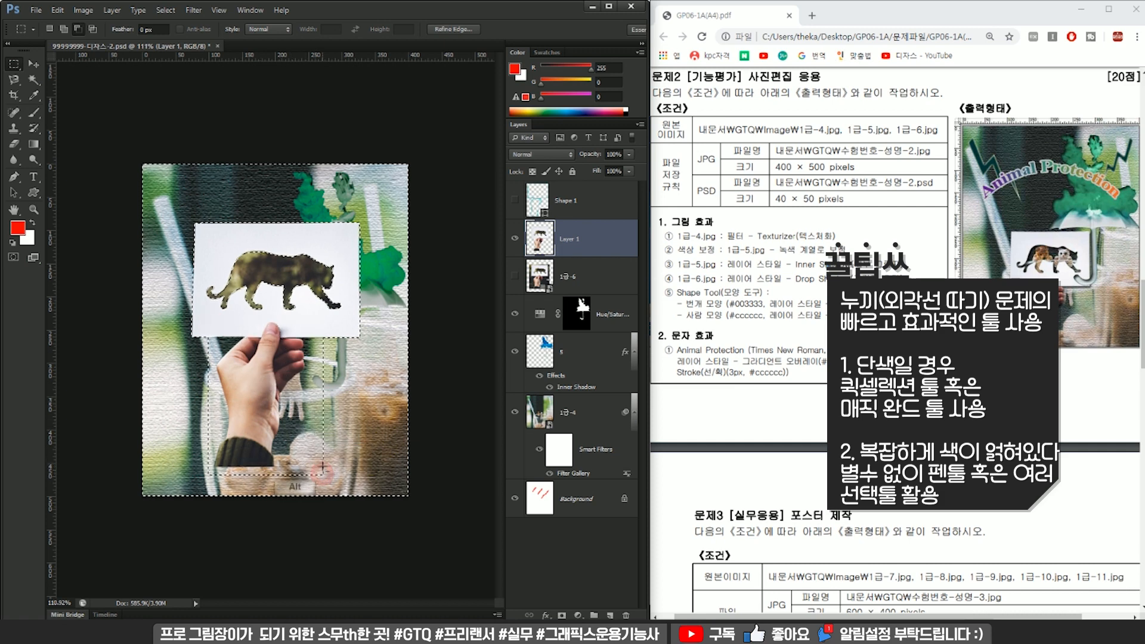
key("Delete")
key("ctrl+d")
scroll(284, 270, "up", 3)
scroll(283, 271, "down", 2)
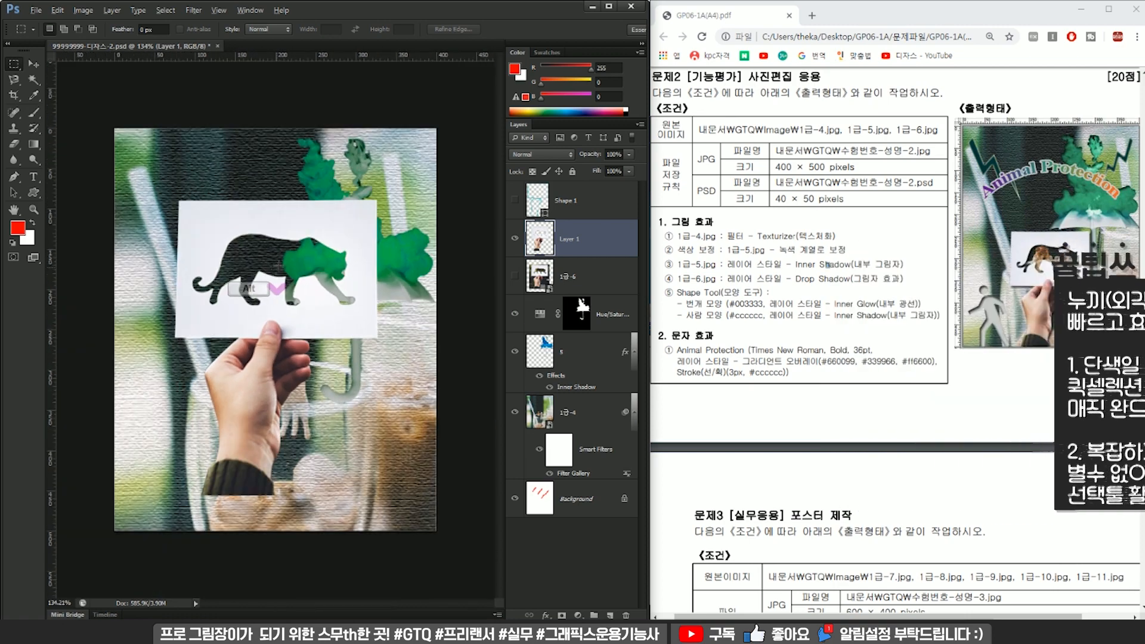
Scale the hand-and-card cutout on Layer 1 to about 76.6% and place it at the lower middle of the canvas.
key("ctrl+t")
key("Return")
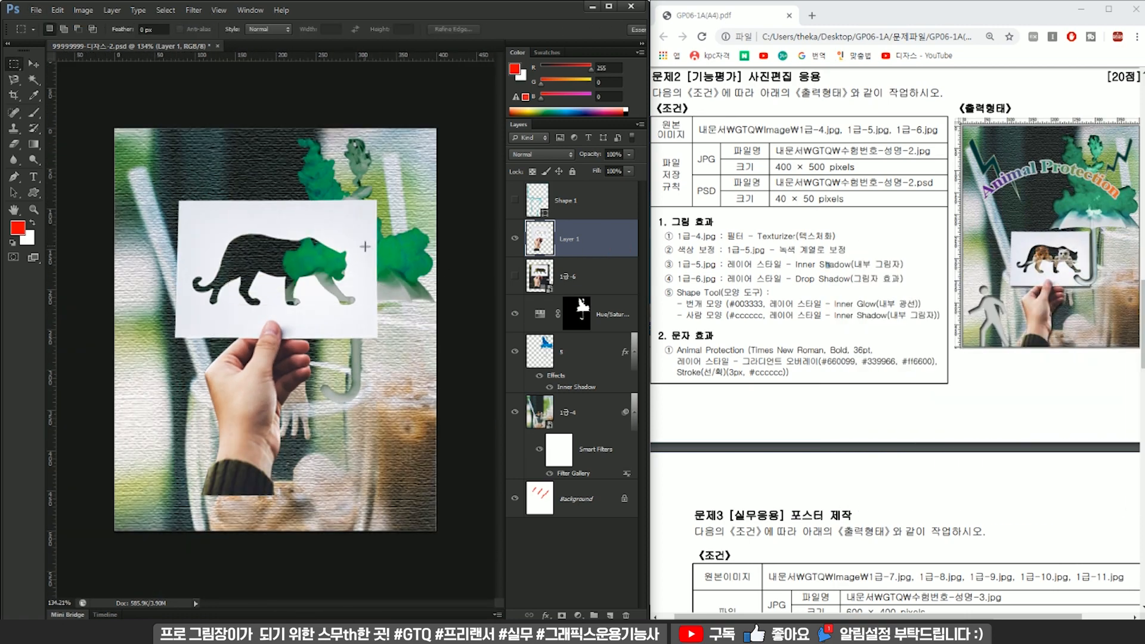
key("ctrl+t")
left_click_drag(377, 201, 347, 262)
left_click_drag(299, 291, 321, 336)
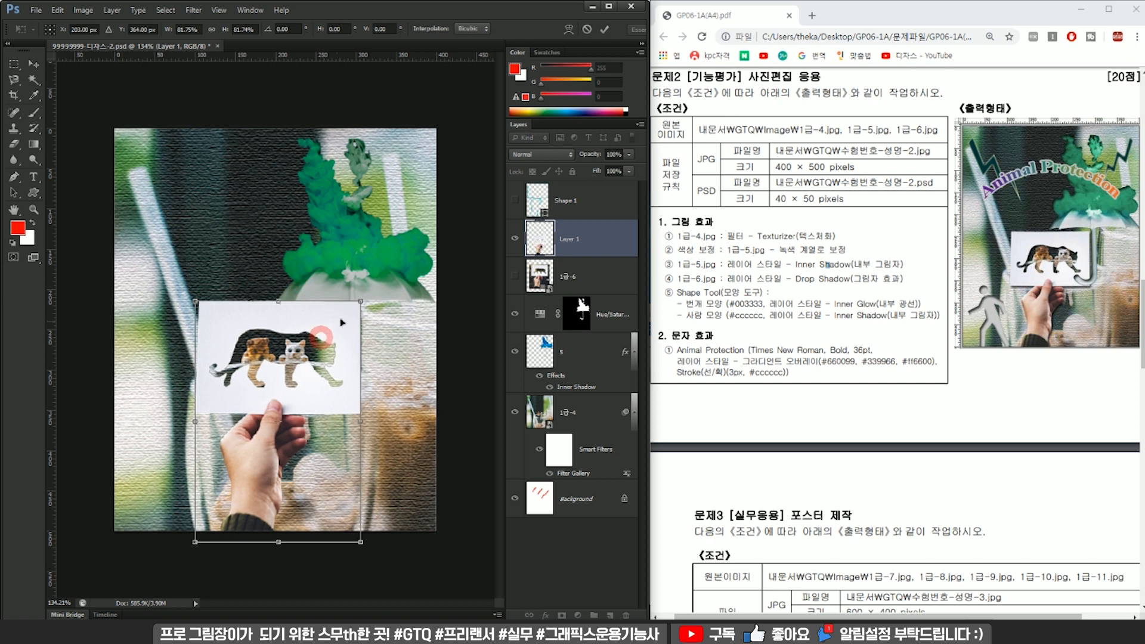
left_click_drag(360, 302, 327, 328)
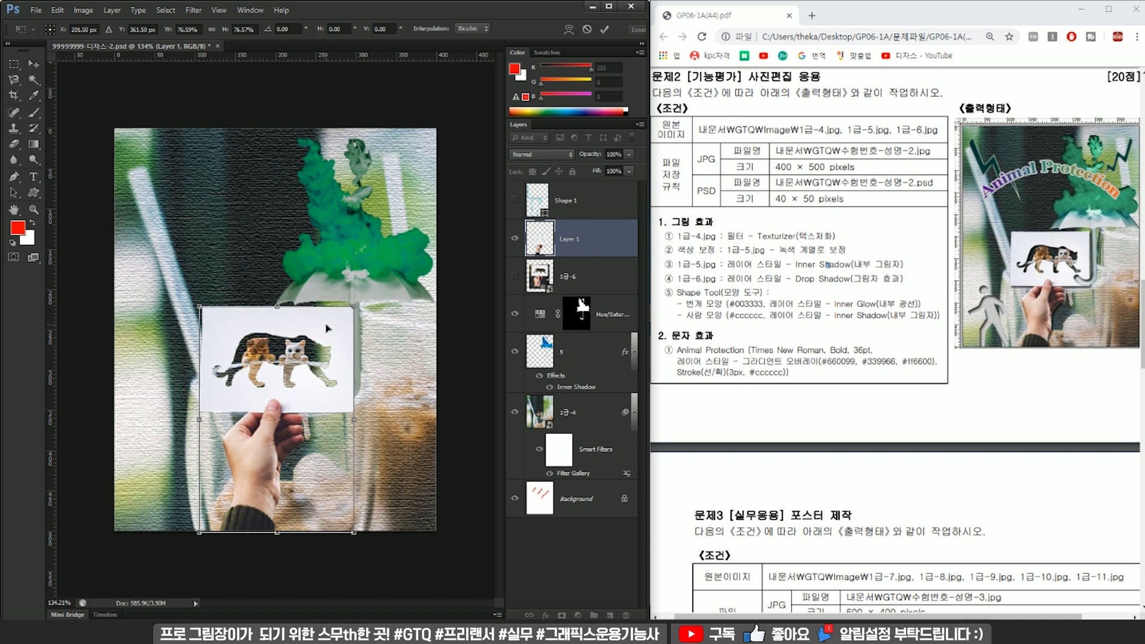
key("Return")
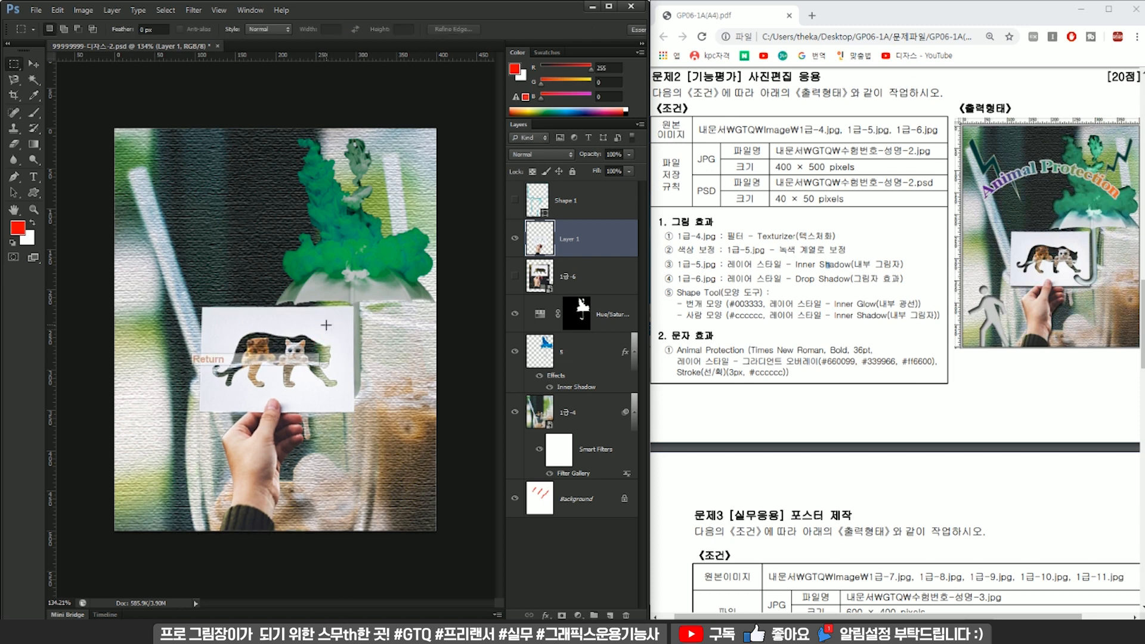
Apply a Drop Shadow layer style with default settings to Layer 1.
double_click(570, 249)
left_click(135, 484)
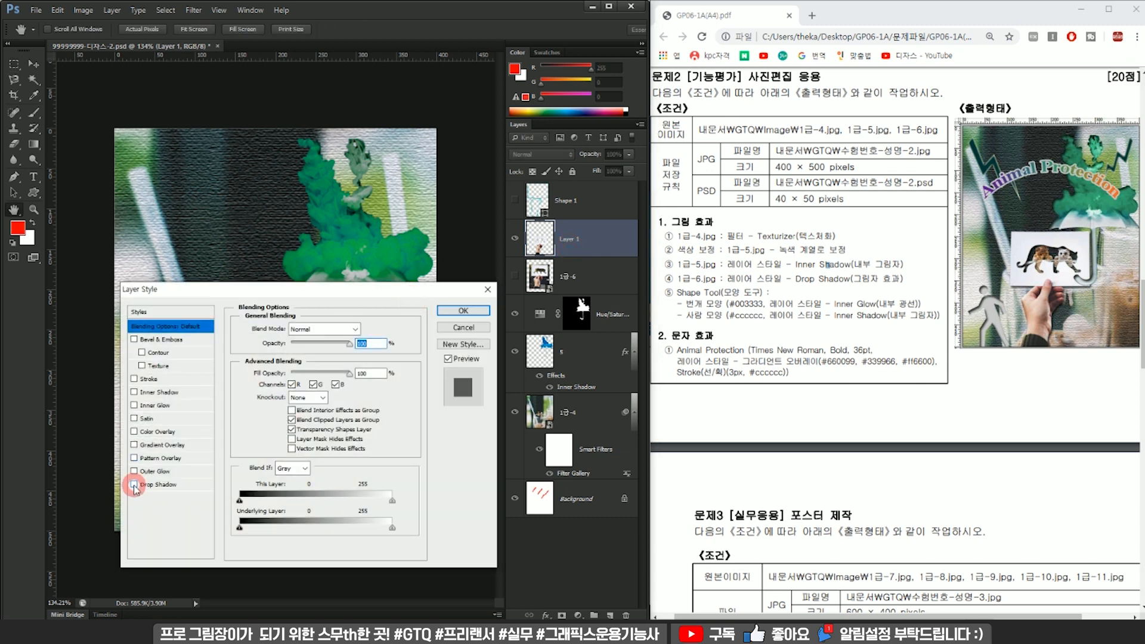
left_click(476, 311)
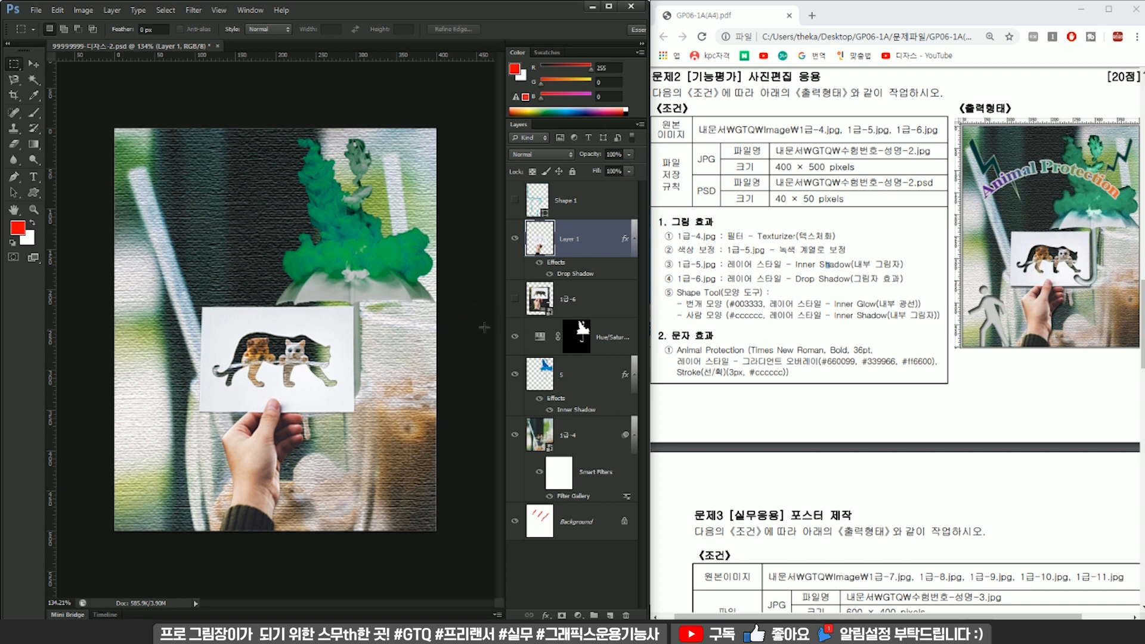
Reorder the layers so that 1급-6, the Hue/Saturation adjustment and layer 5 sit above Layer 1.
left_click_drag(581, 294, 606, 236)
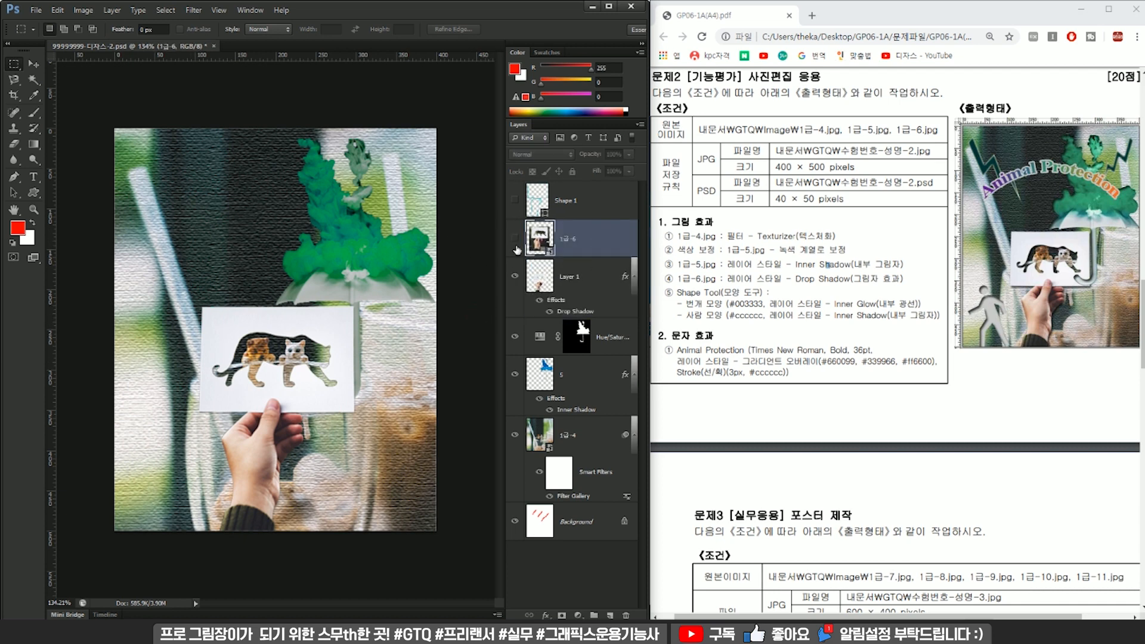
left_click(612, 352)
left_click(603, 374, "shift")
left_click_drag(618, 342, 608, 256)
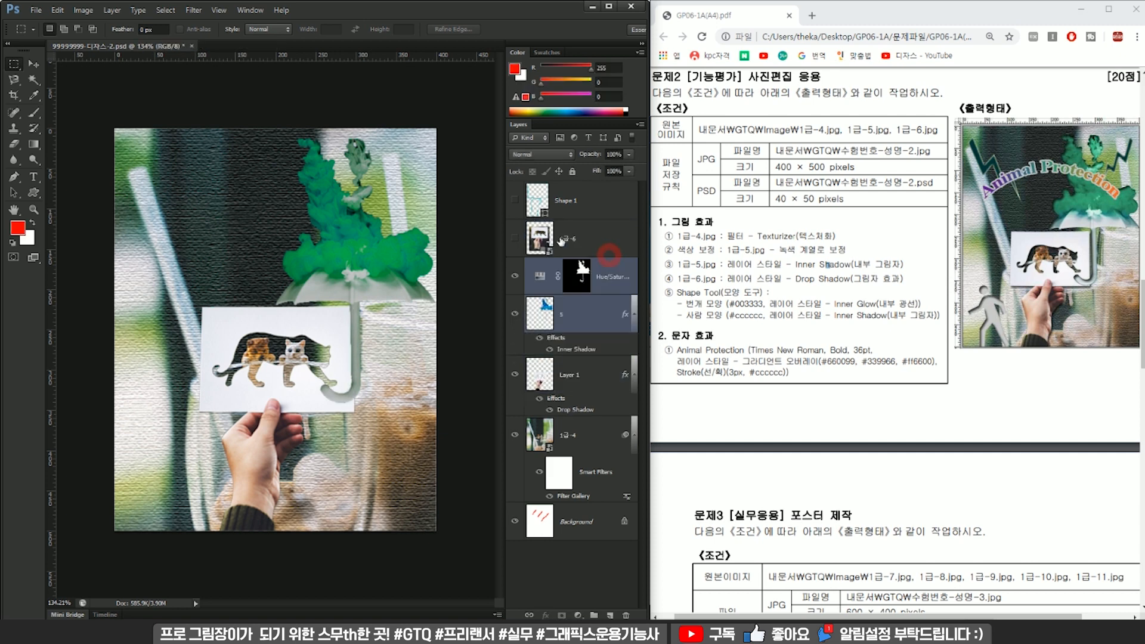
Delete the hidden Shape 1 and 1급-6 layers.
left_click(581, 235)
left_click(577, 202, "shift")
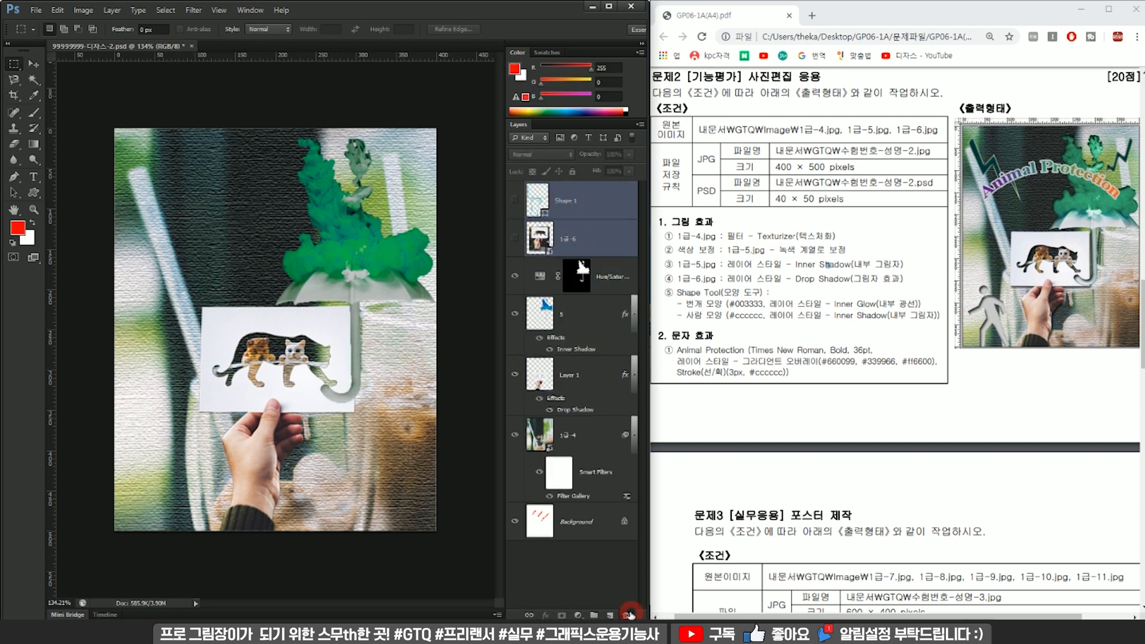
left_click(631, 614)
Scale layer 5 and its Hue/Saturation adjustment together to about 98% and shift them slightly to the right.
left_click(604, 237)
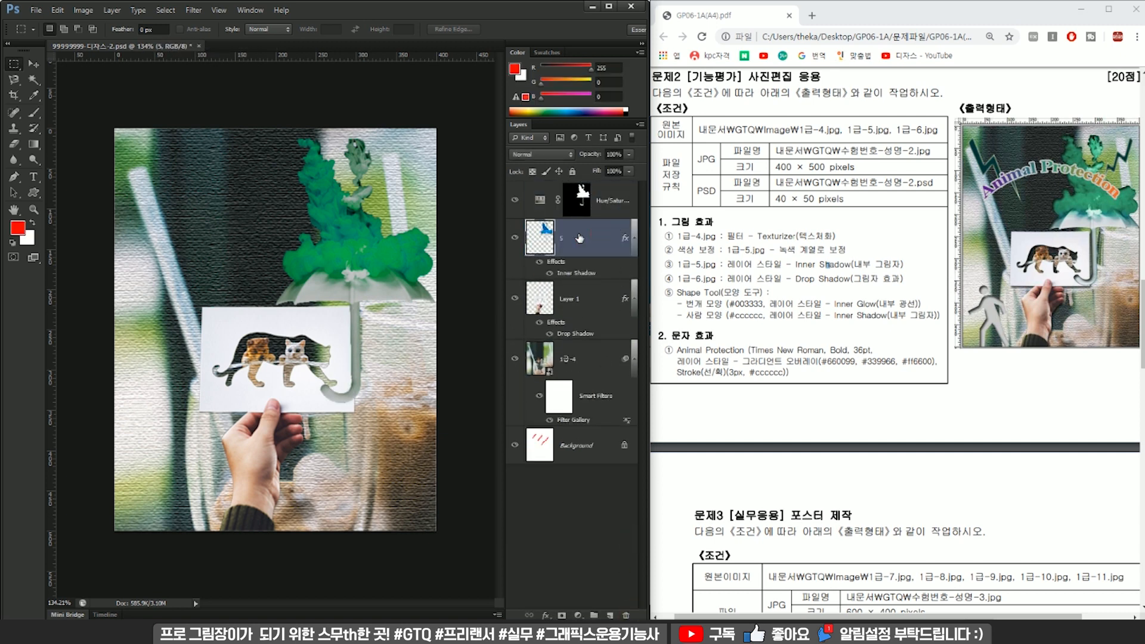
left_click(614, 203, "shift")
key("ctrl+t")
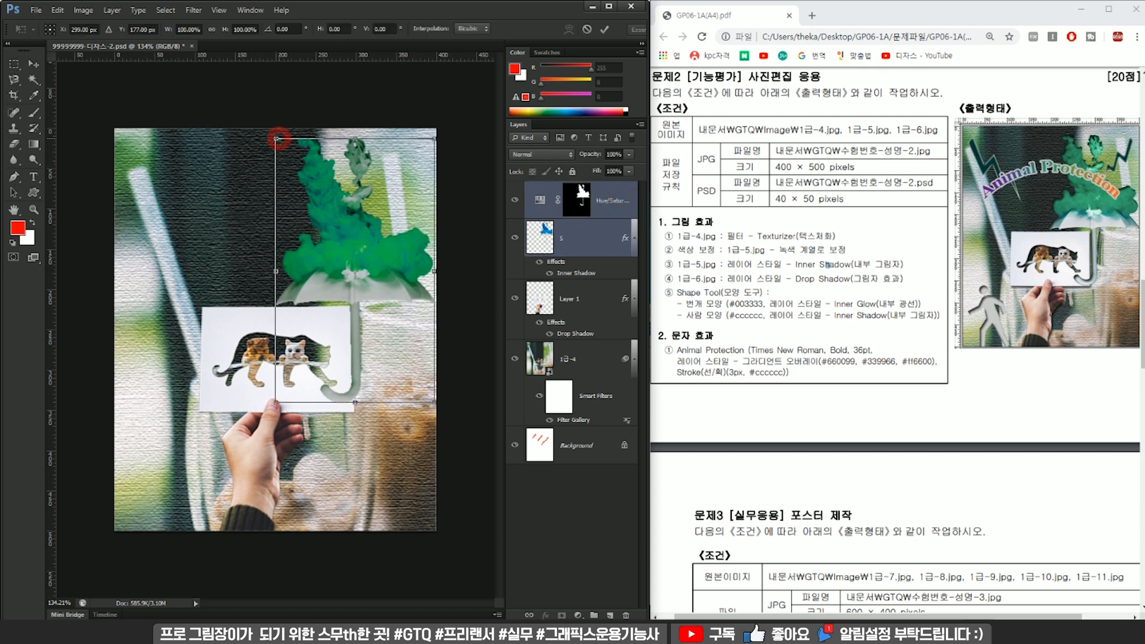
left_click_drag(276, 138, 279, 145)
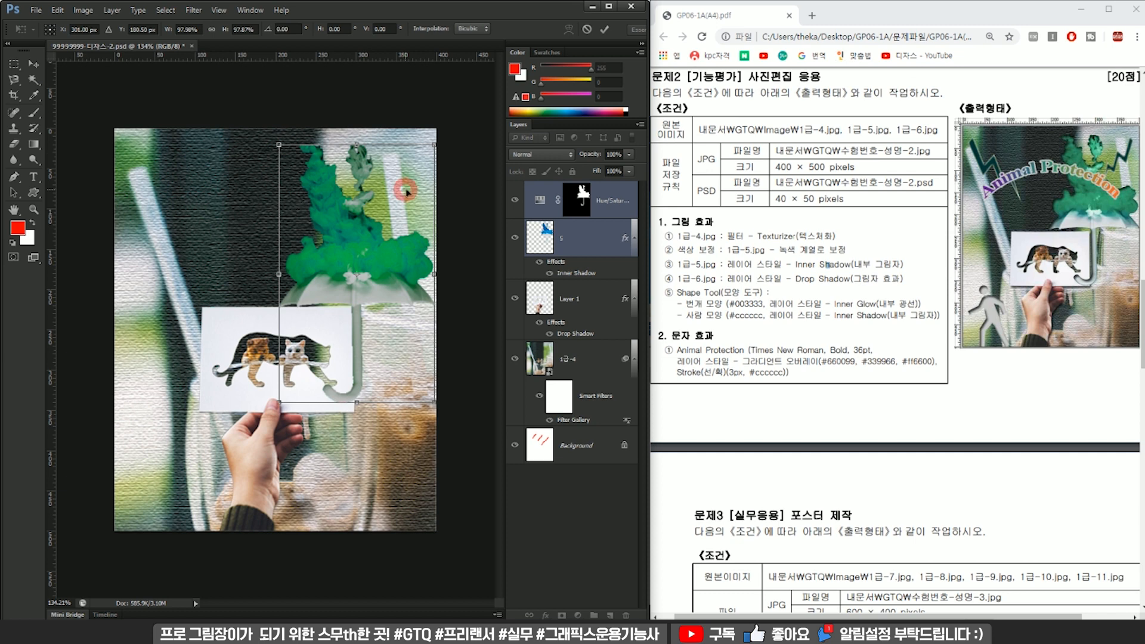
left_click_drag(405, 191, 413, 190)
key("Return")
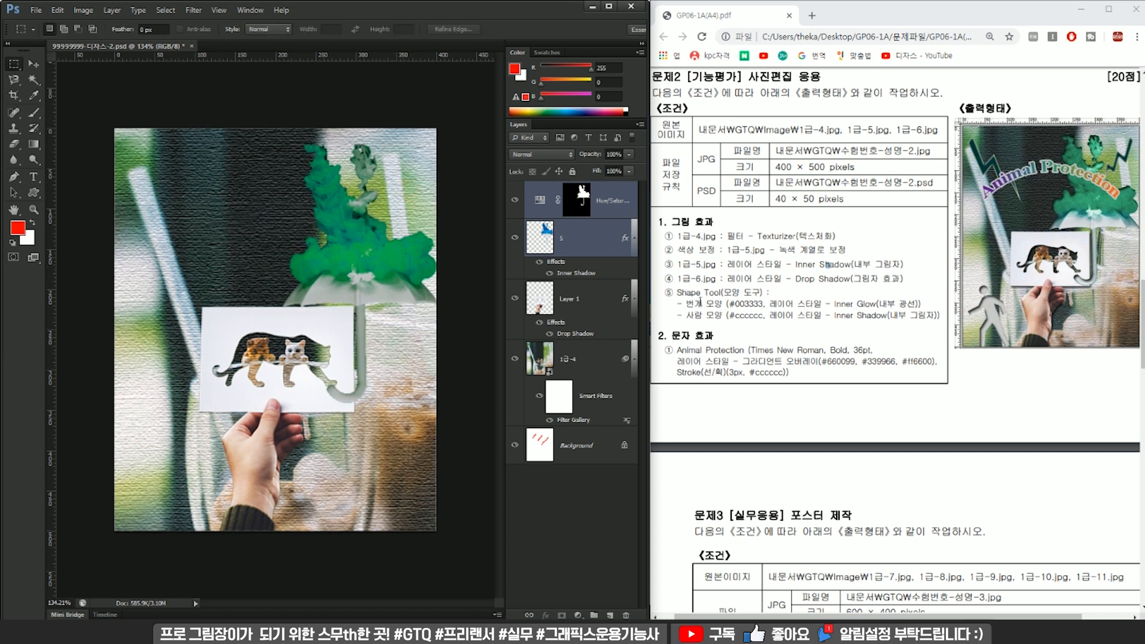
Rename Layer 1 as 6.
double_click(574, 298)
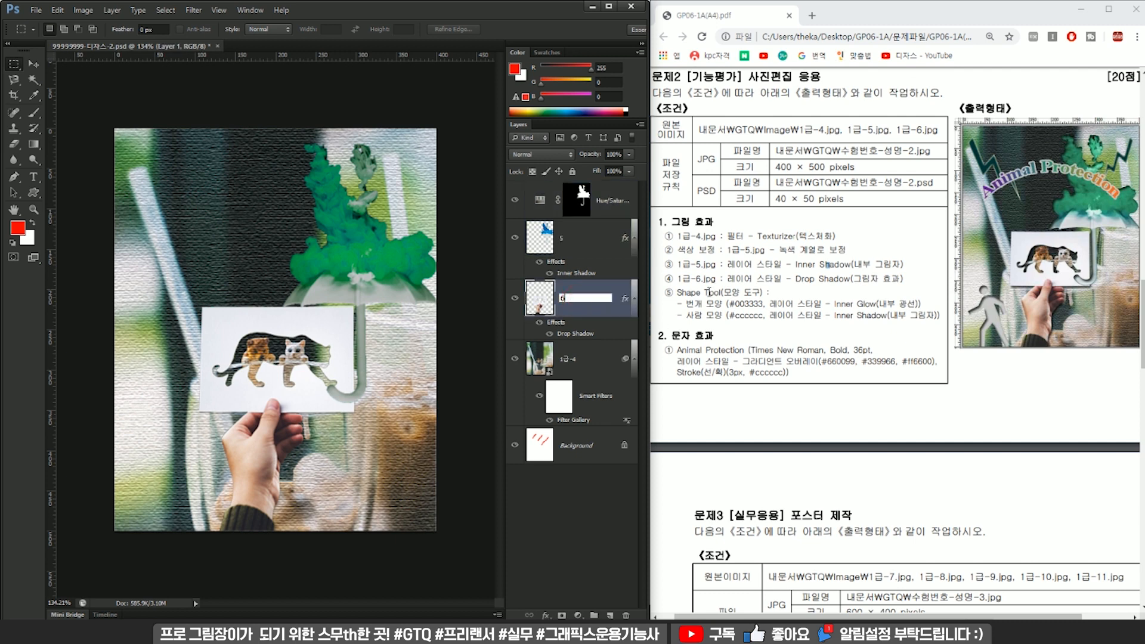
left_click(829, 264)
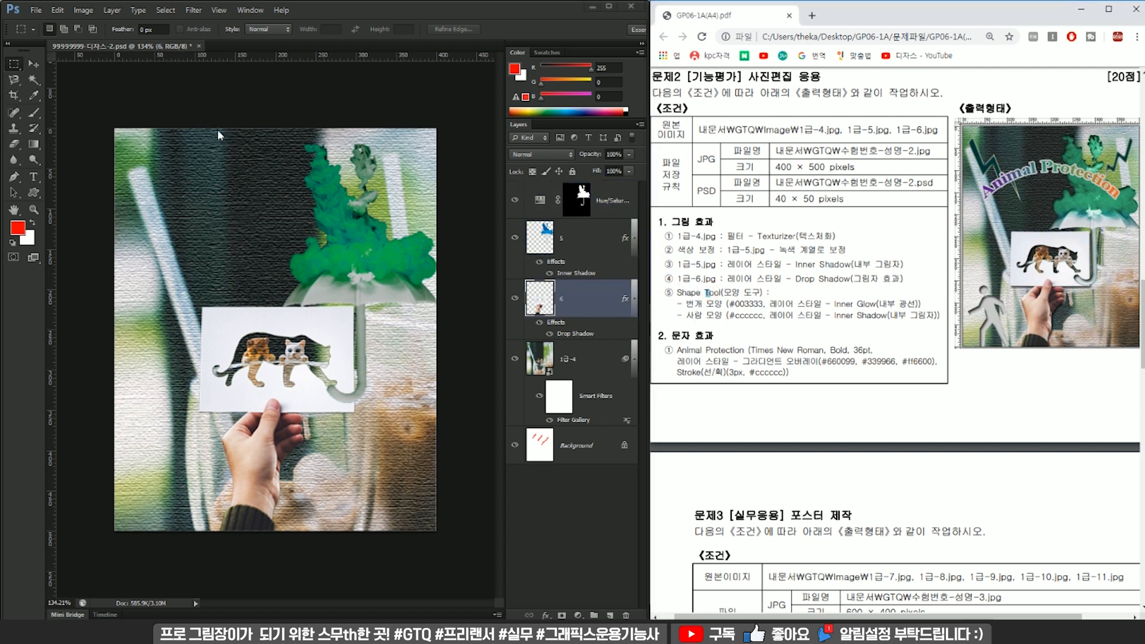
Draw a walking-person custom shape about 116 × 172 px above the card, in the upper-left part of the image.
left_click(33, 193)
left_click(33, 193)
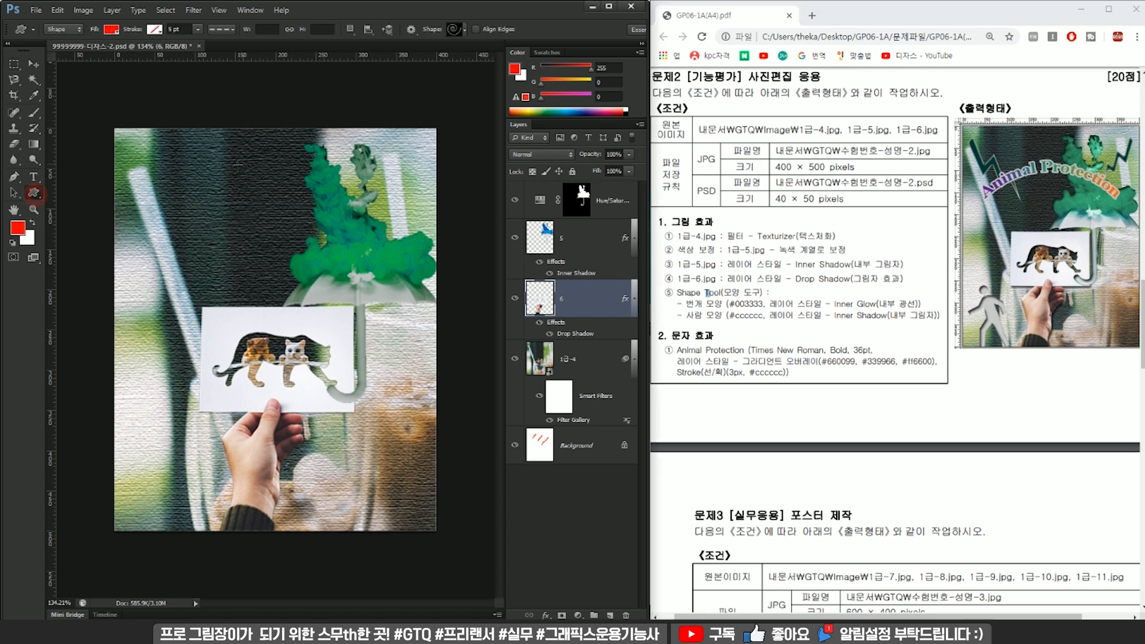
left_click(33, 195)
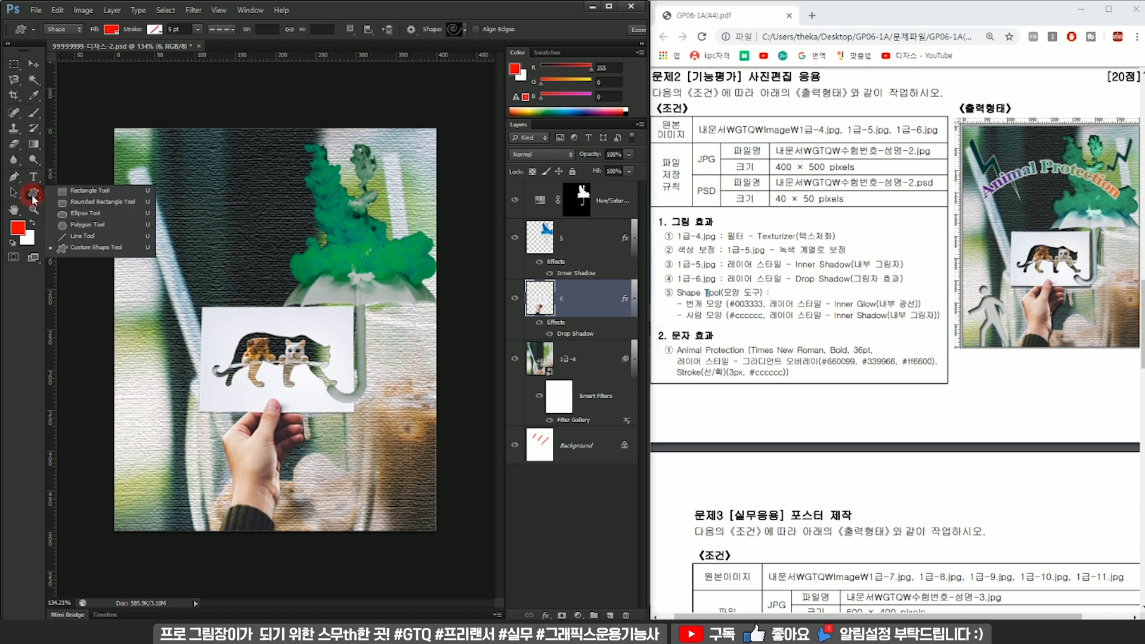
left_click(96, 244)
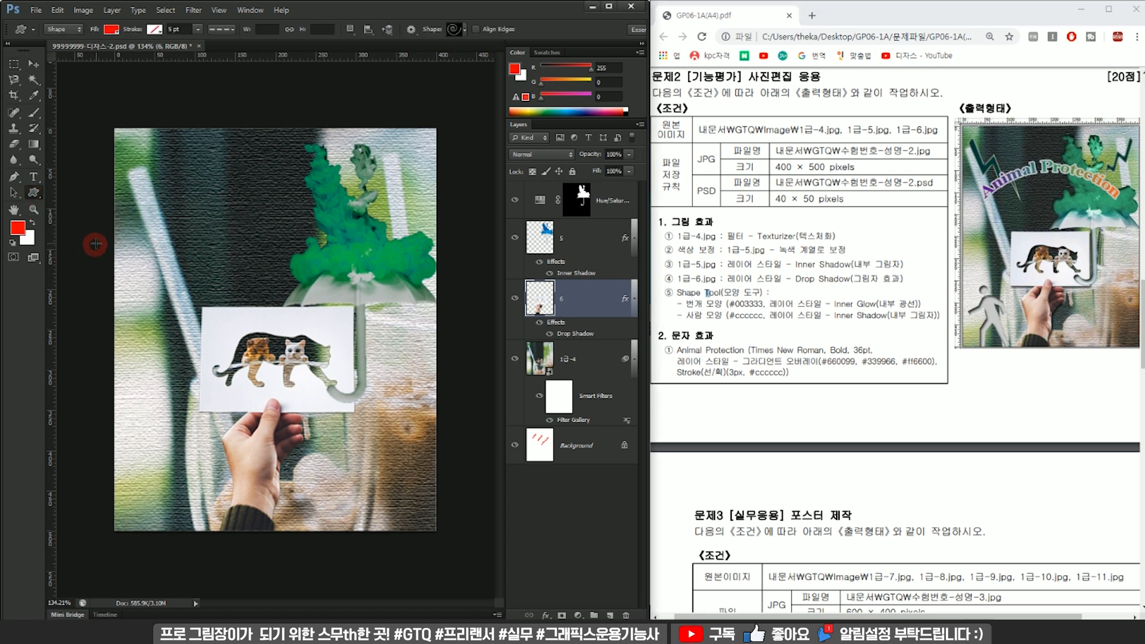
left_click(453, 30)
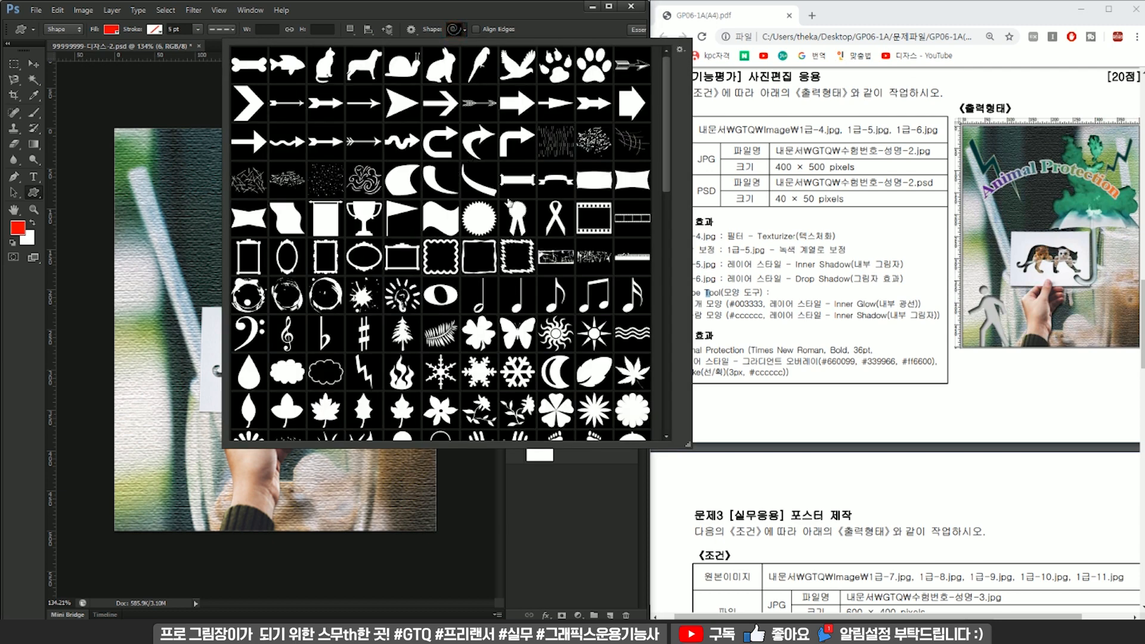
left_click_drag(667, 154, 661, 385)
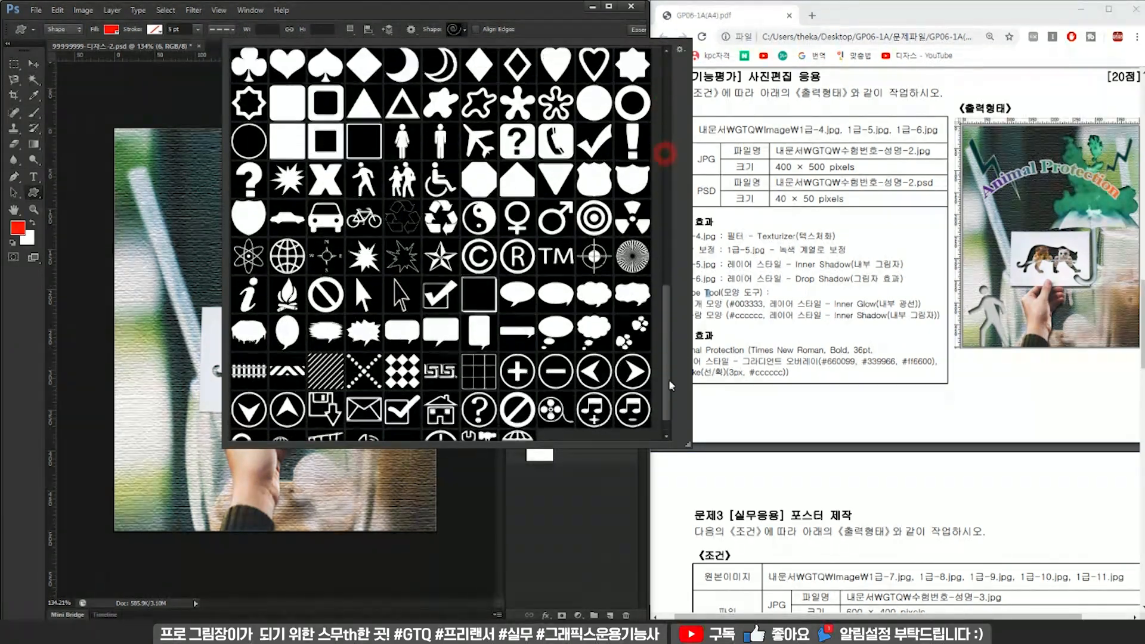
left_click(361, 203)
key("Return")
mouse_move(177, 173)
left_mouse_down()
mouse_move(301, 292)
mouse_move(271, 310)
left_mouse_up()
Draw a lightning-bolt custom shape about 92 × 197 px beside the walking person and move both shape layers to the top of the stack.
left_click(455, 33)
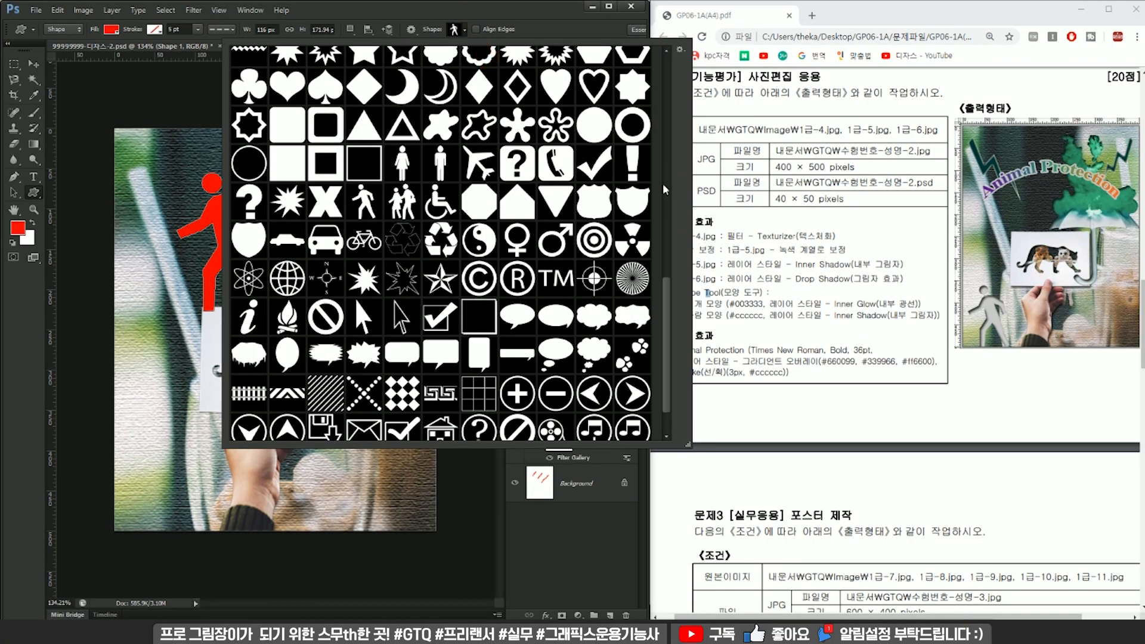
left_click_drag(669, 312, 690, 110)
left_click(362, 311)
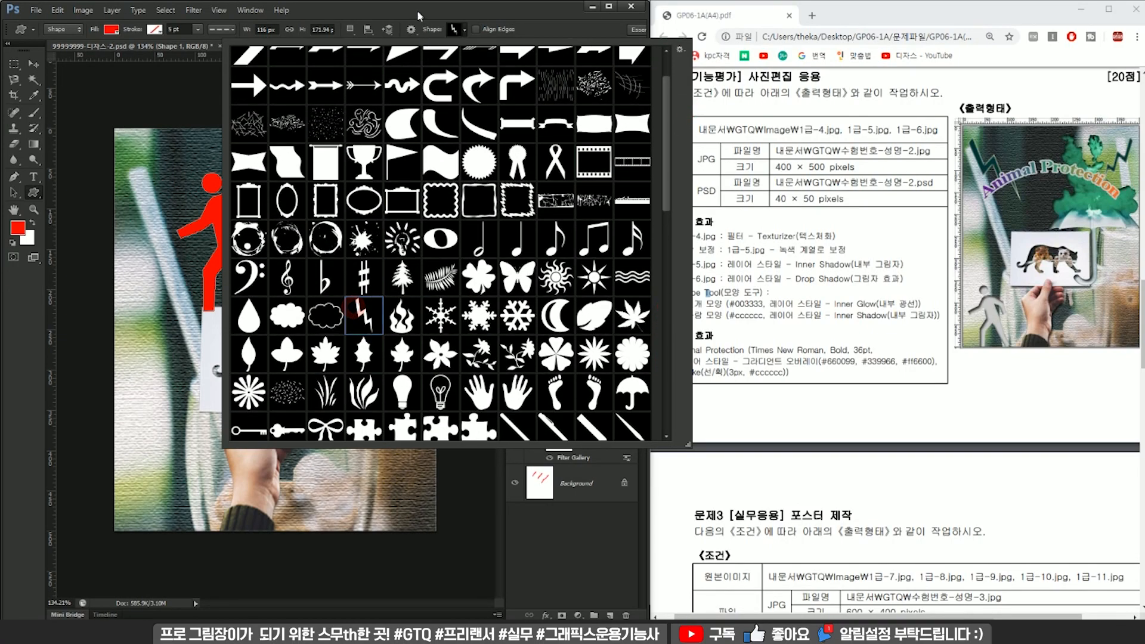
left_click(412, 11)
left_click_drag(295, 178, 368, 362)
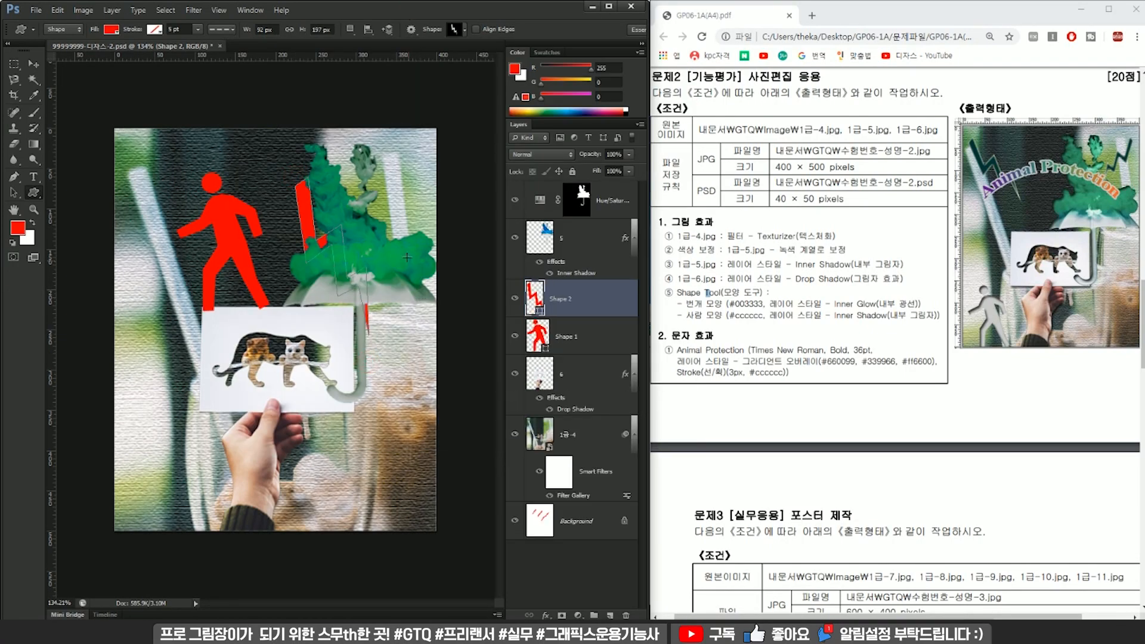
left_click(588, 334, "shift")
left_click_drag(589, 334, 600, 192)
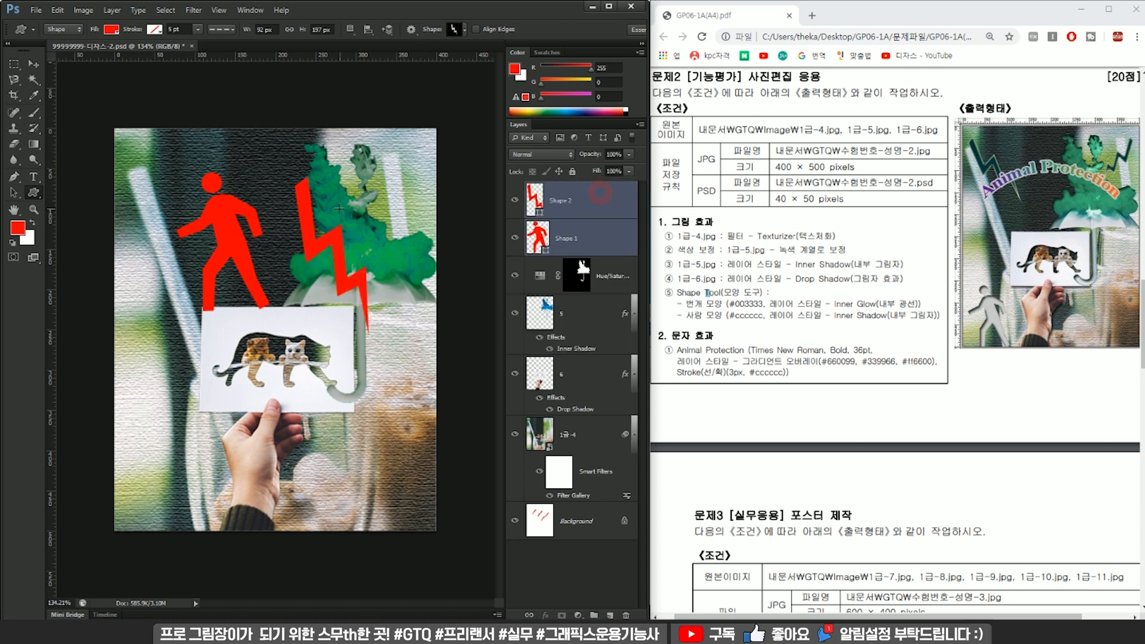
left_click(69, 30)
left_click(60, 39)
left_click(111, 30)
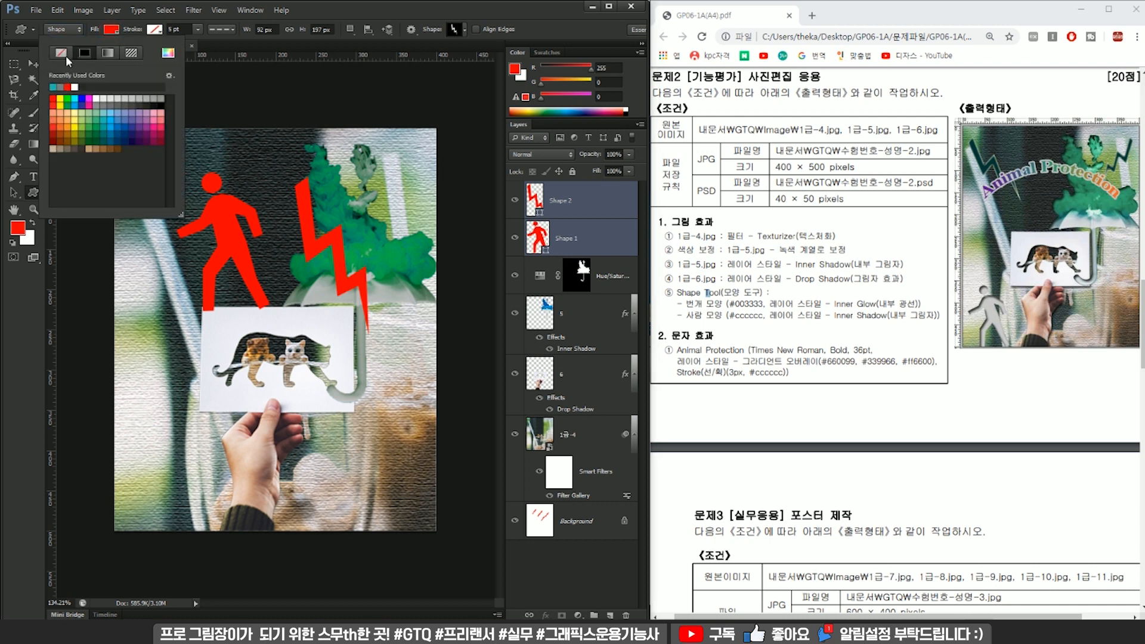
left_click(474, 24)
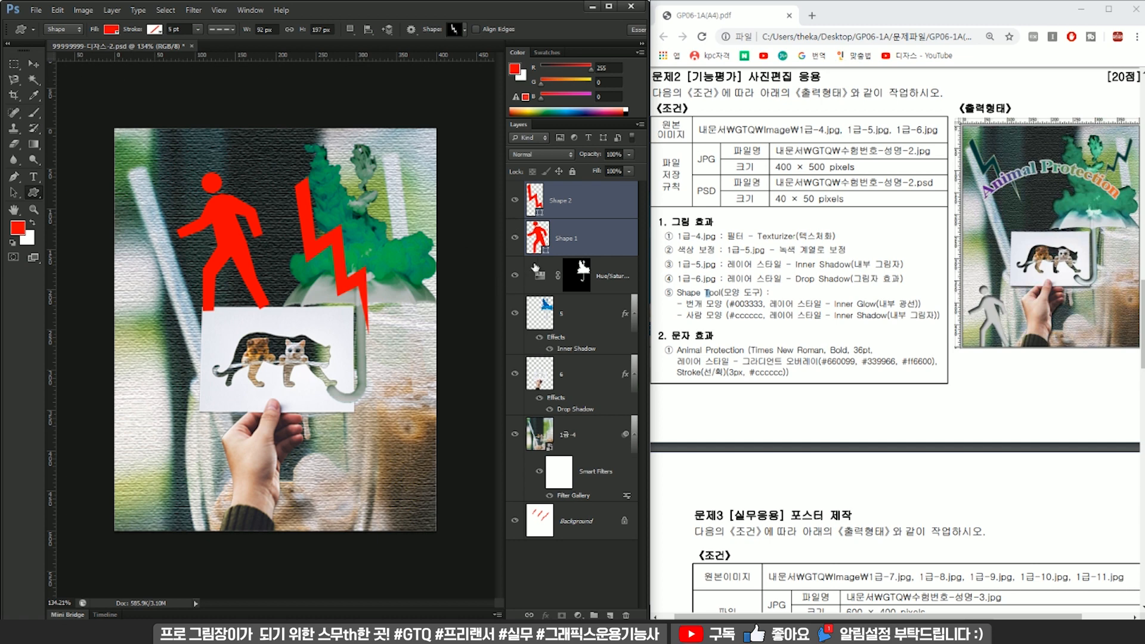
left_click(566, 238)
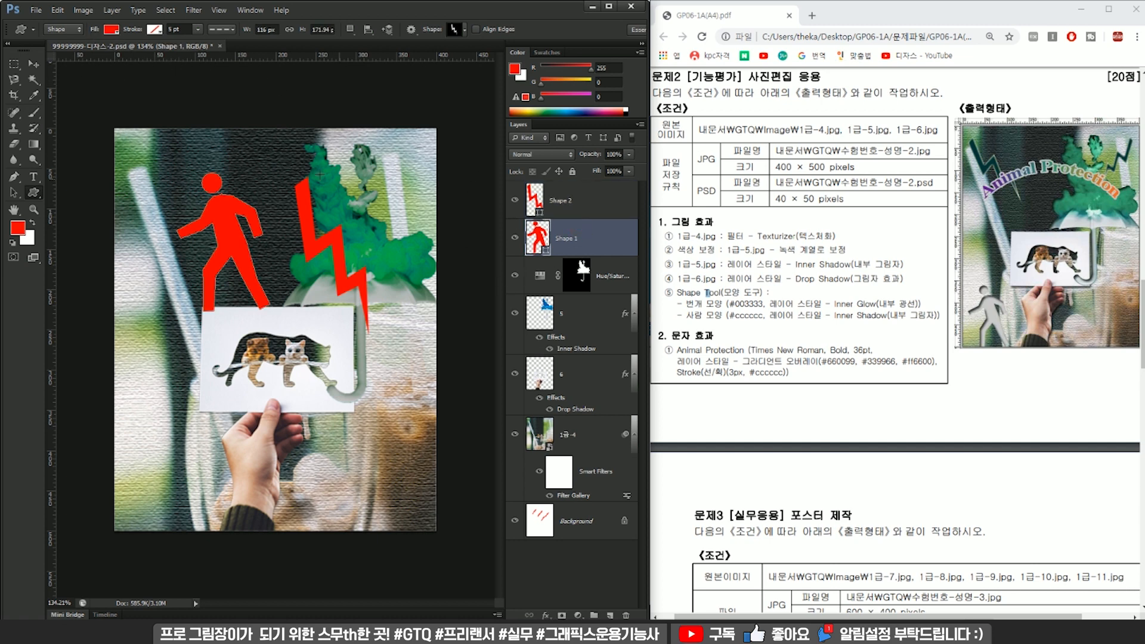
left_click_drag(396, 298, 418, 346)
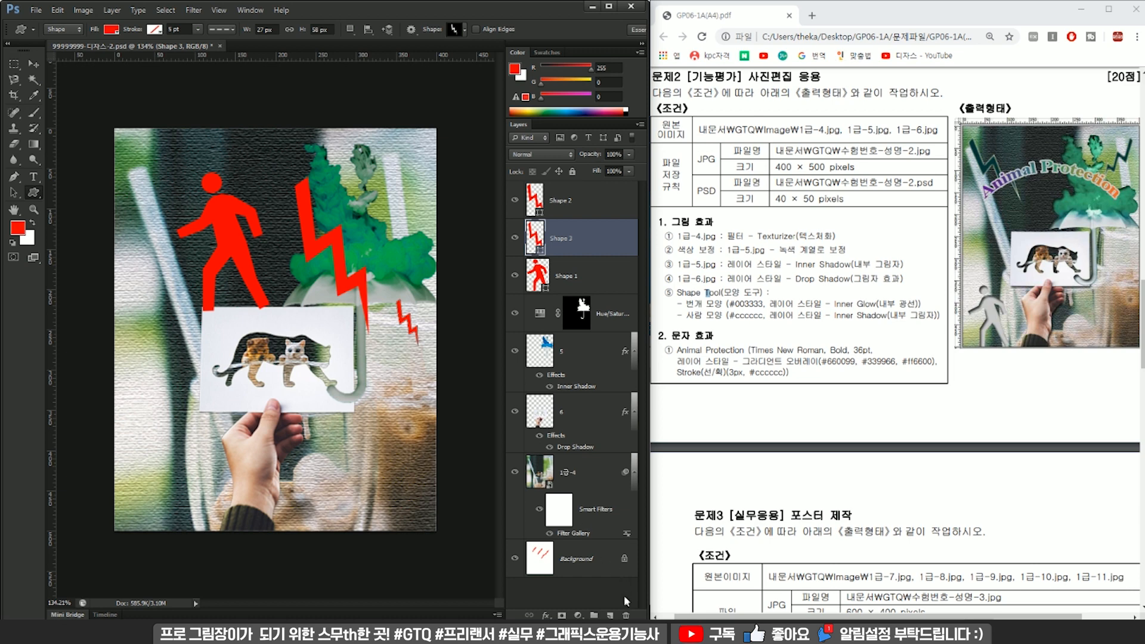
left_click(625, 614)
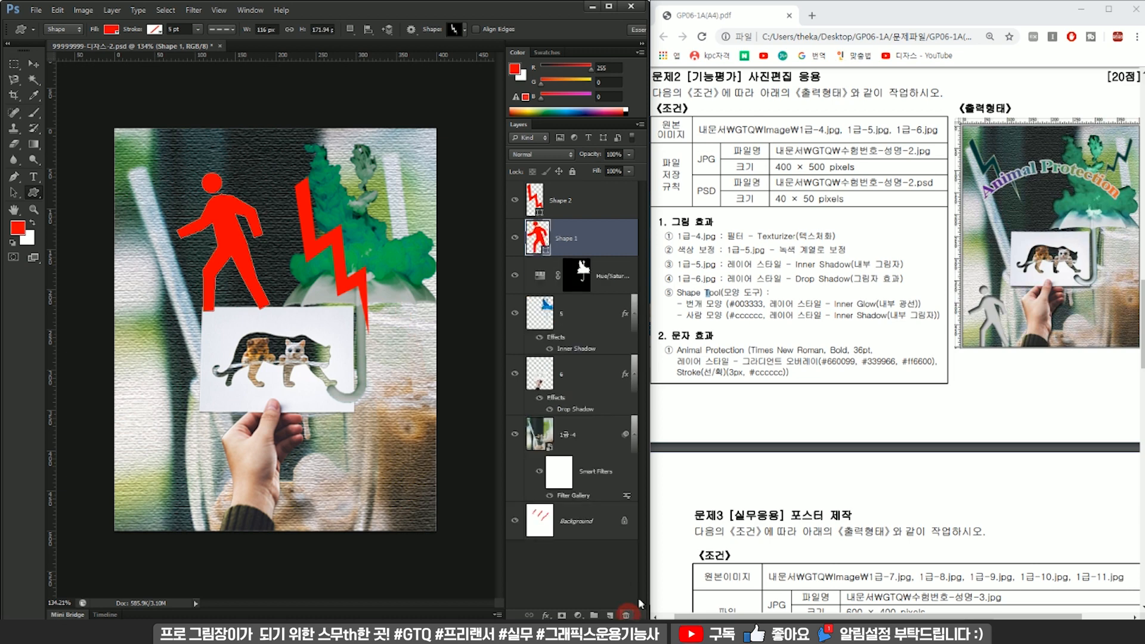
double_click(543, 244)
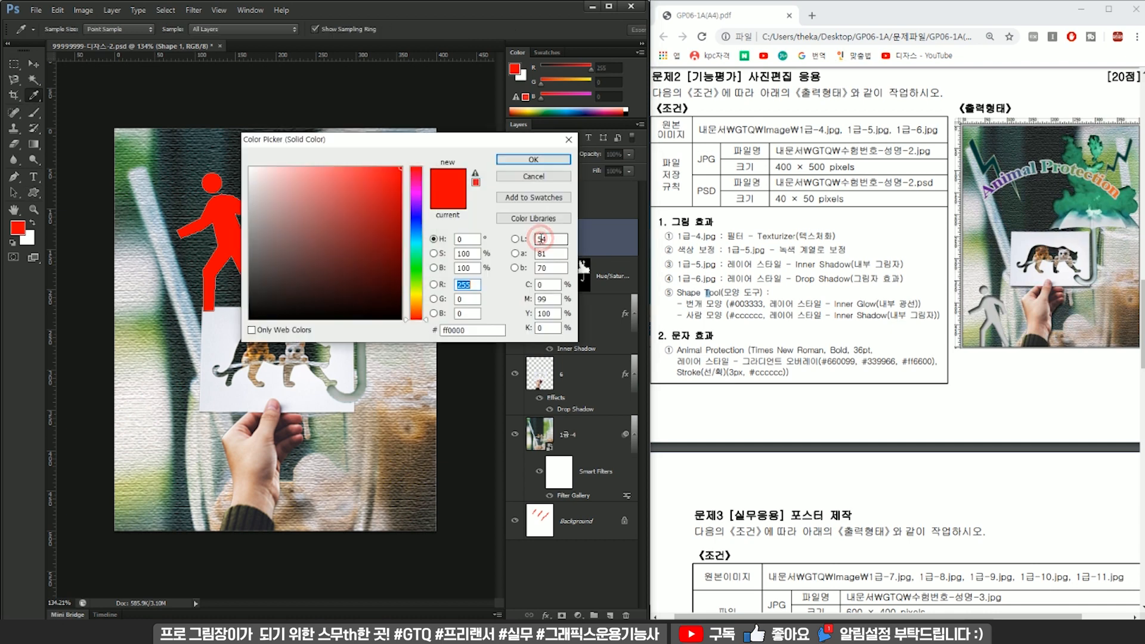
left_click_drag(463, 143, 657, 179)
left_click(521, 287)
left_click(553, 306)
left_click(498, 294)
left_click(544, 276)
left_click(493, 324)
left_click(490, 259)
left_click(543, 285)
left_click(501, 326)
key("Escape")
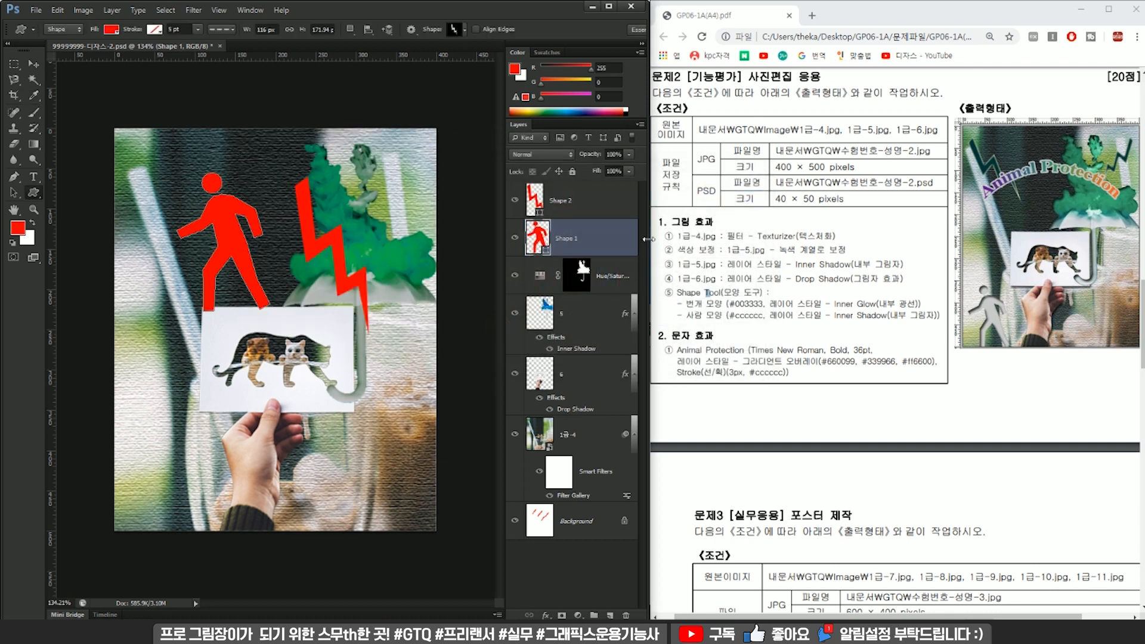
Set the lightning shape's fill colour to #003333, as given in the exam sheet.
left_click(728, 310)
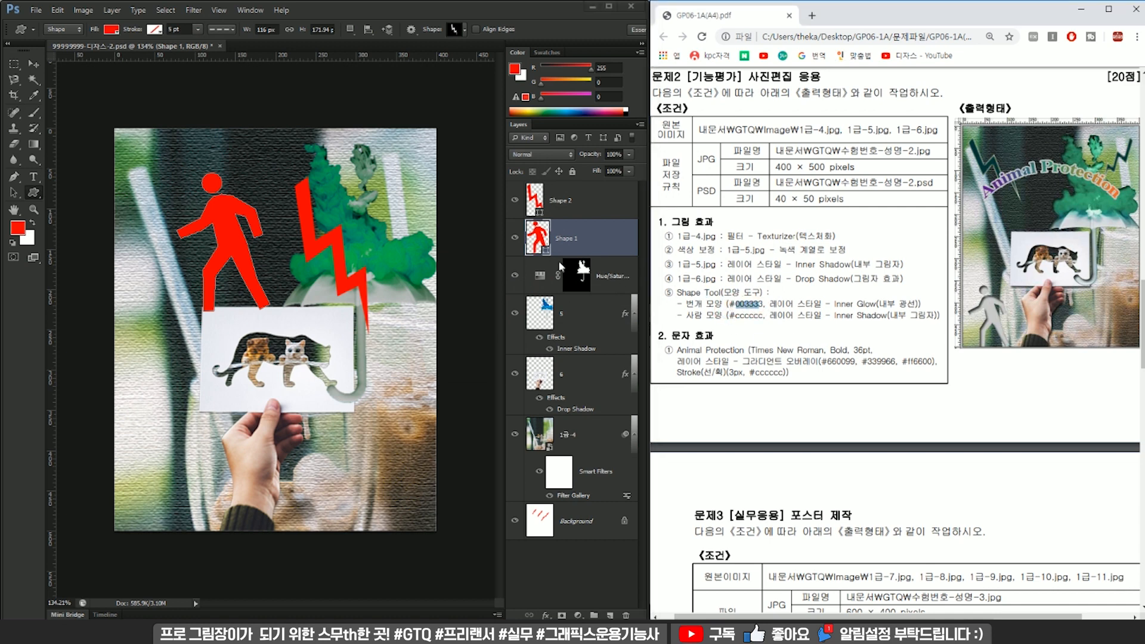
double_click(534, 200)
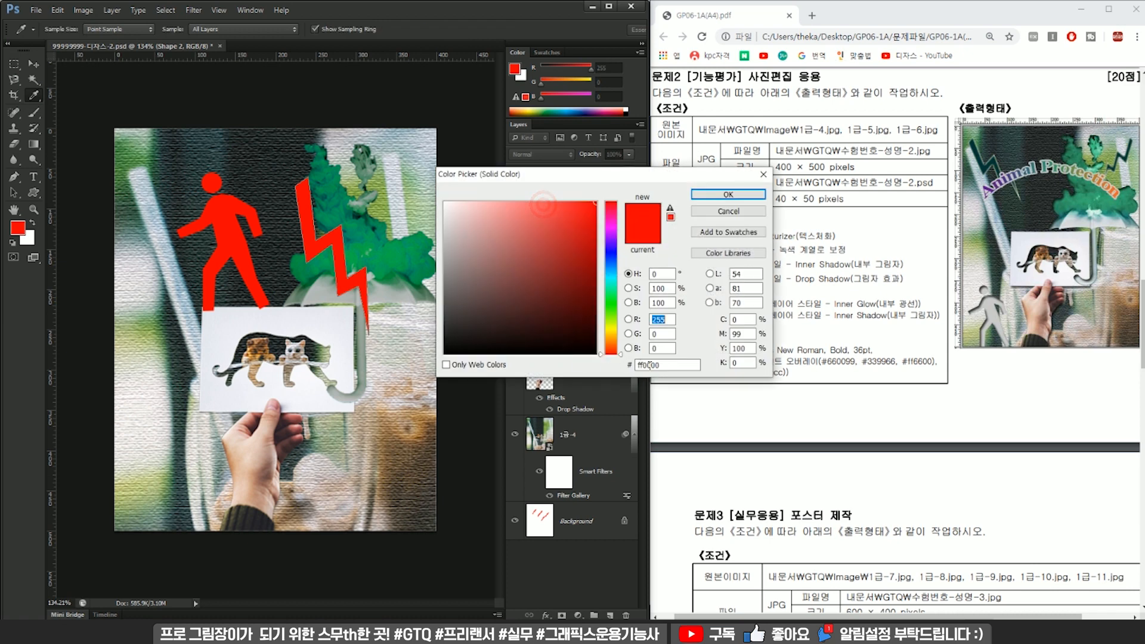
type("003333")
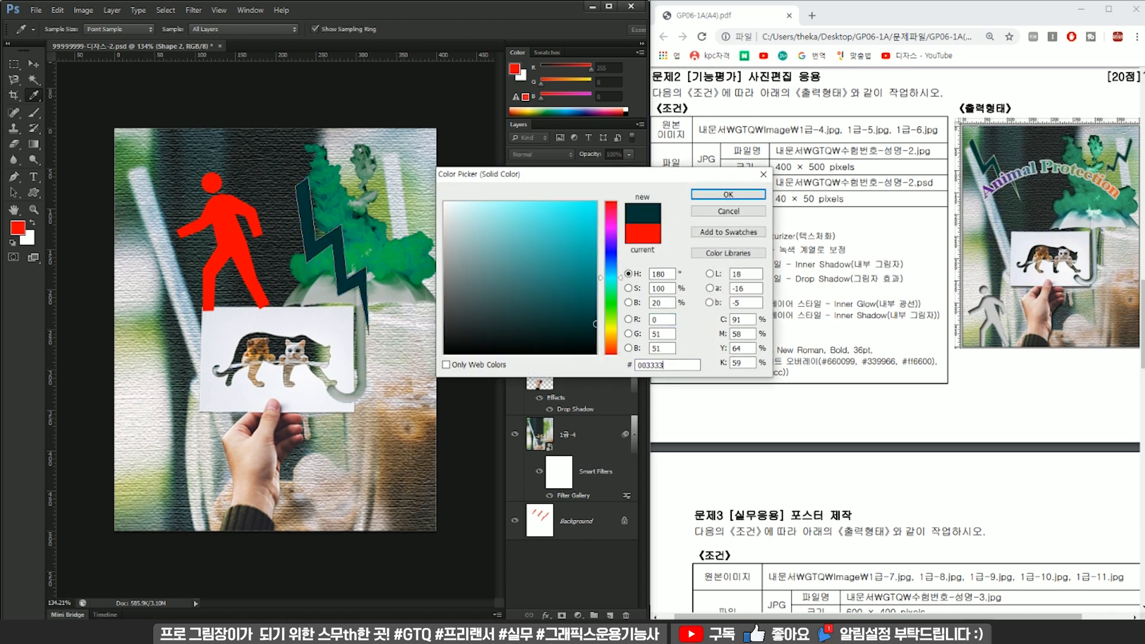
key("Return")
Set the walking-person shape's fill colour to #cccccc.
double_click(538, 238)
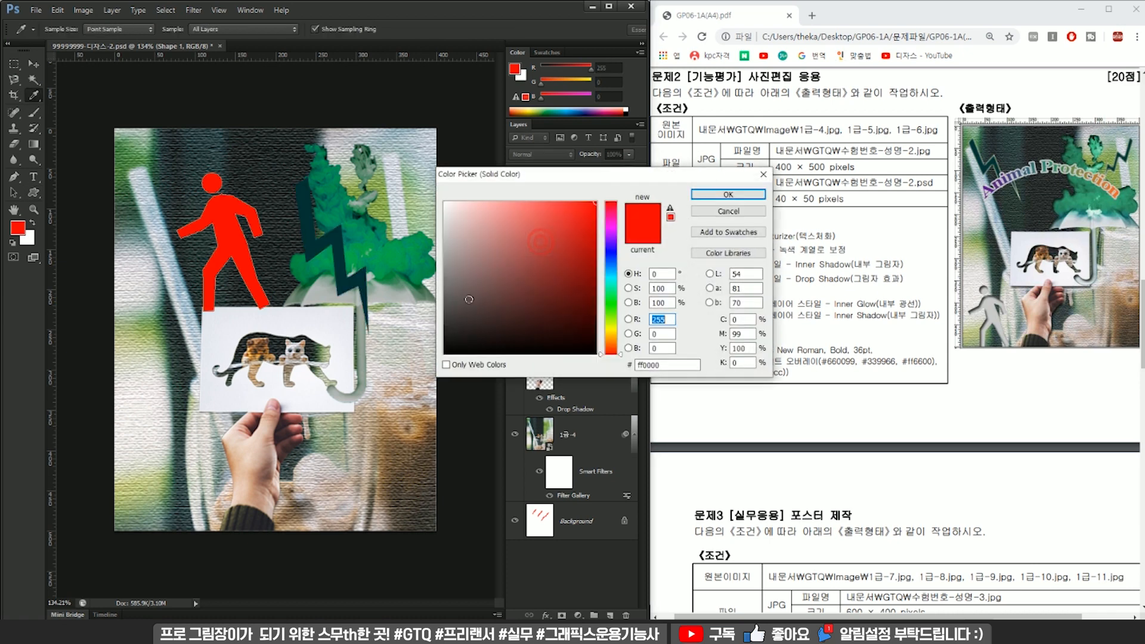
left_click(667, 365)
left_click_drag(573, 174, 464, 173)
type("cccccc")
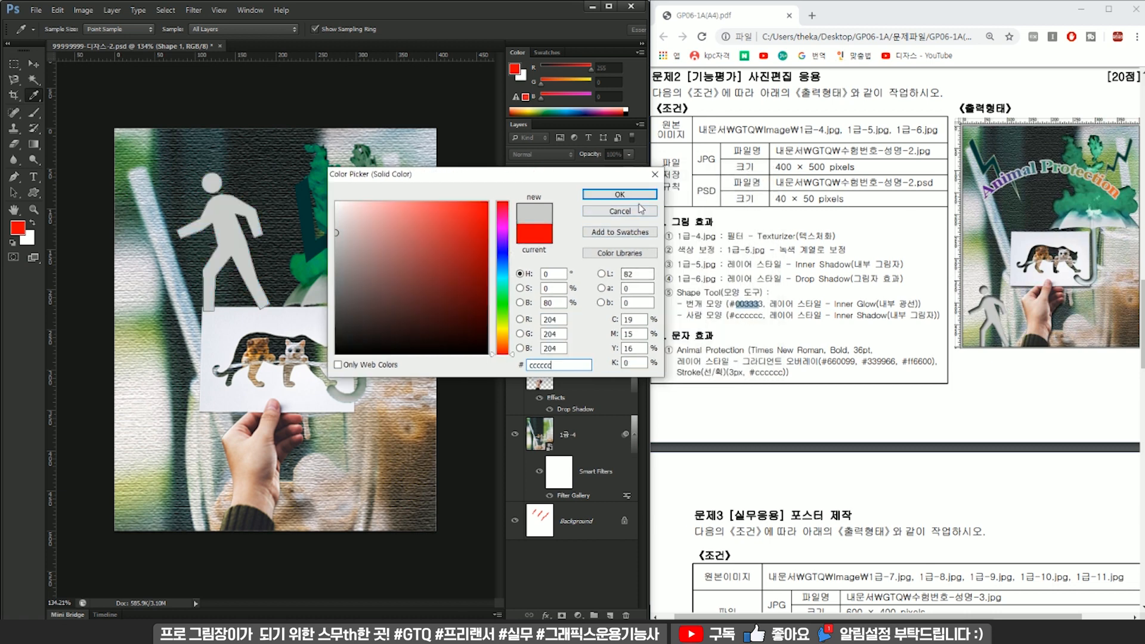
left_click(637, 198)
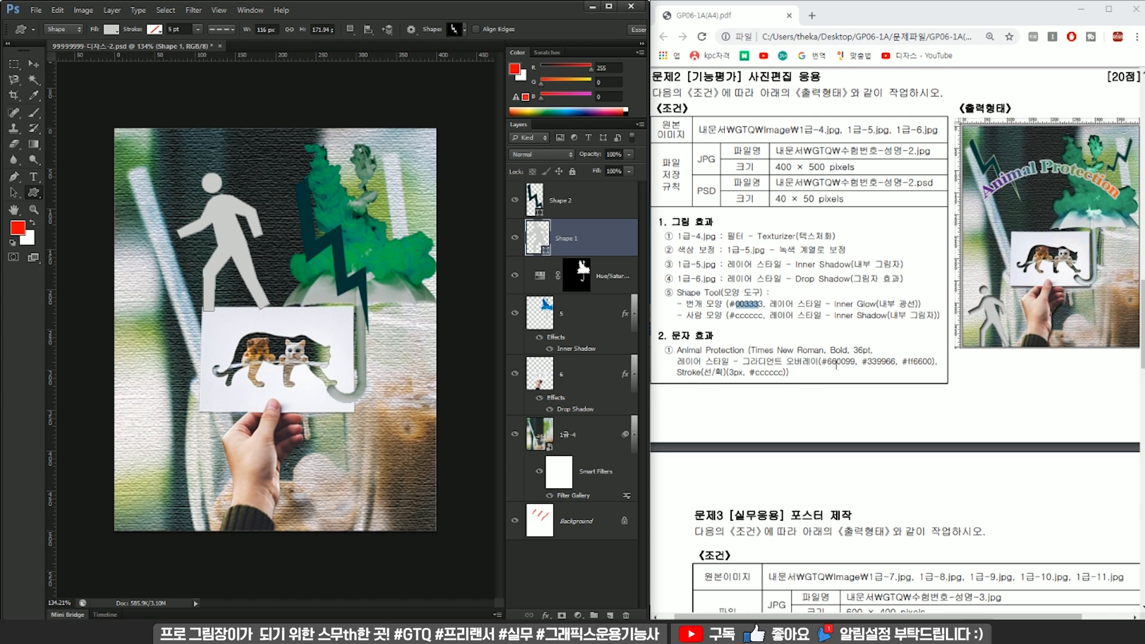
Apply an Inner Glow layer style to the lightning shape and an Inner Shadow to the walking person.
left_click(576, 214)
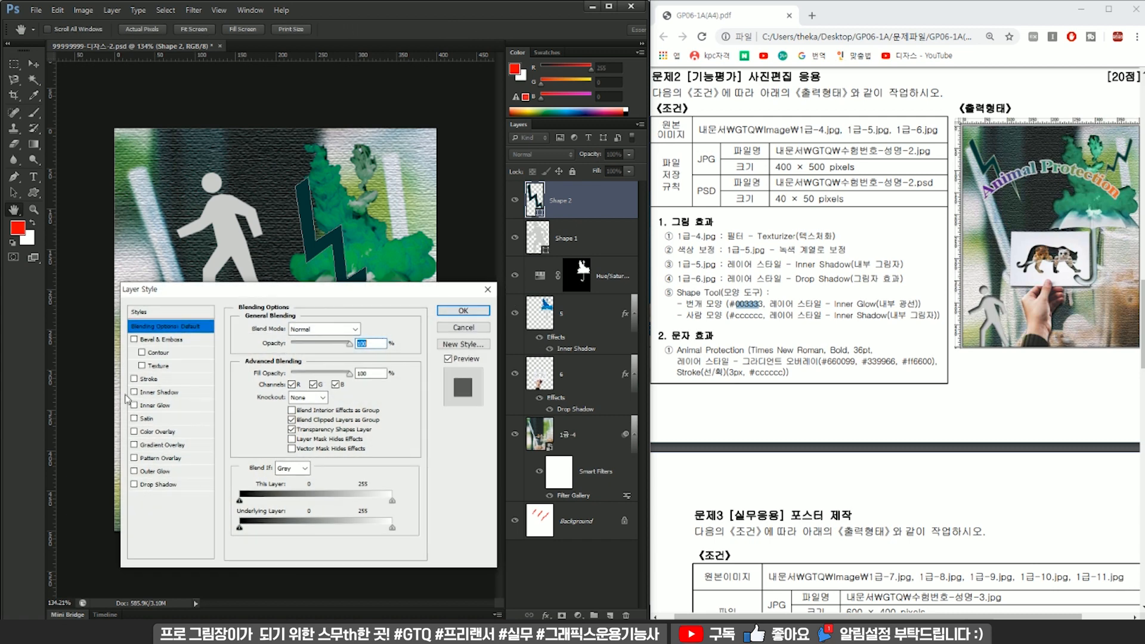
left_click(133, 405)
left_click(462, 310)
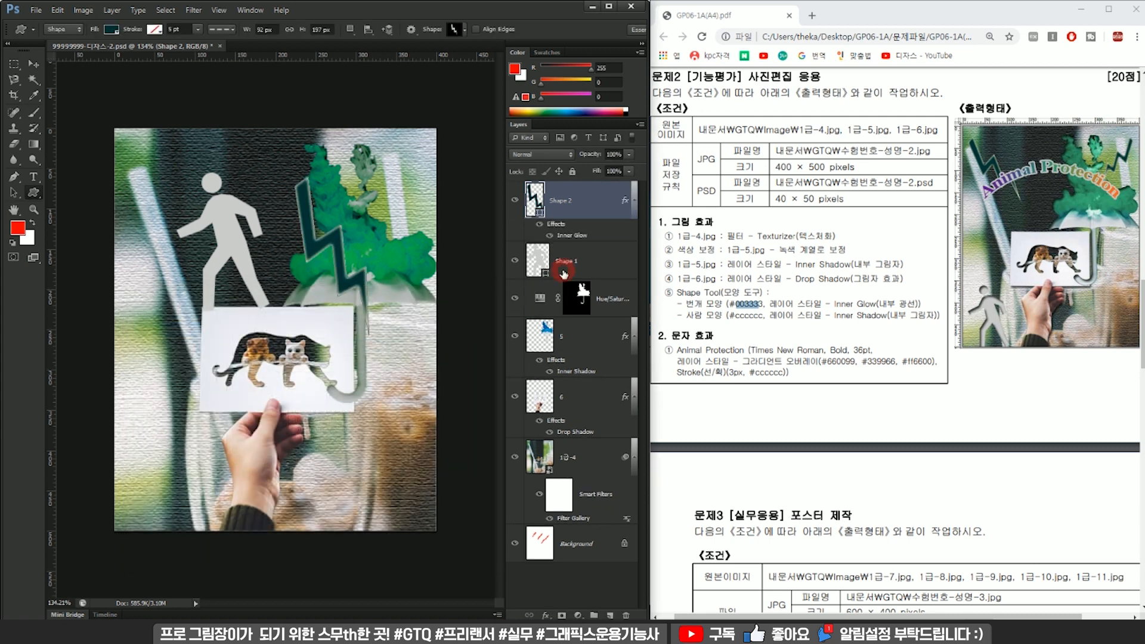
double_click(563, 273)
left_click(134, 391)
left_click(456, 308)
Scale the walking person to about 93% and place it in the image's lower-left corner.
key("ctrl+t")
left_click_drag(242, 210, 183, 436)
mouse_move(208, 395)
left_mouse_down()
mouse_move(190, 425)
mouse_move(206, 409)
left_mouse_up()
left_click_drag(183, 428, 191, 428)
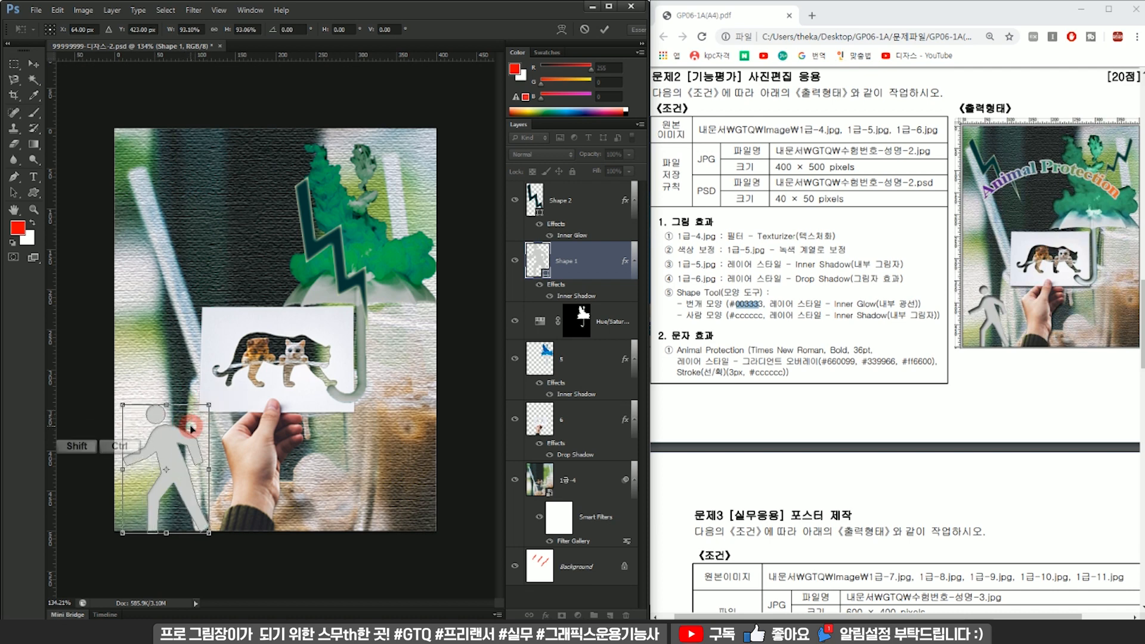
key("Return")
Shrink the lightning shape in the image's upper-left corner and place a duplicate of it over the green plant.
left_click_drag(340, 251, 151, 216)
key("ctrl+t")
left_click_drag(292, 244, 294, 225)
left_click_drag(215, 308, 368, 225)
key("Return")
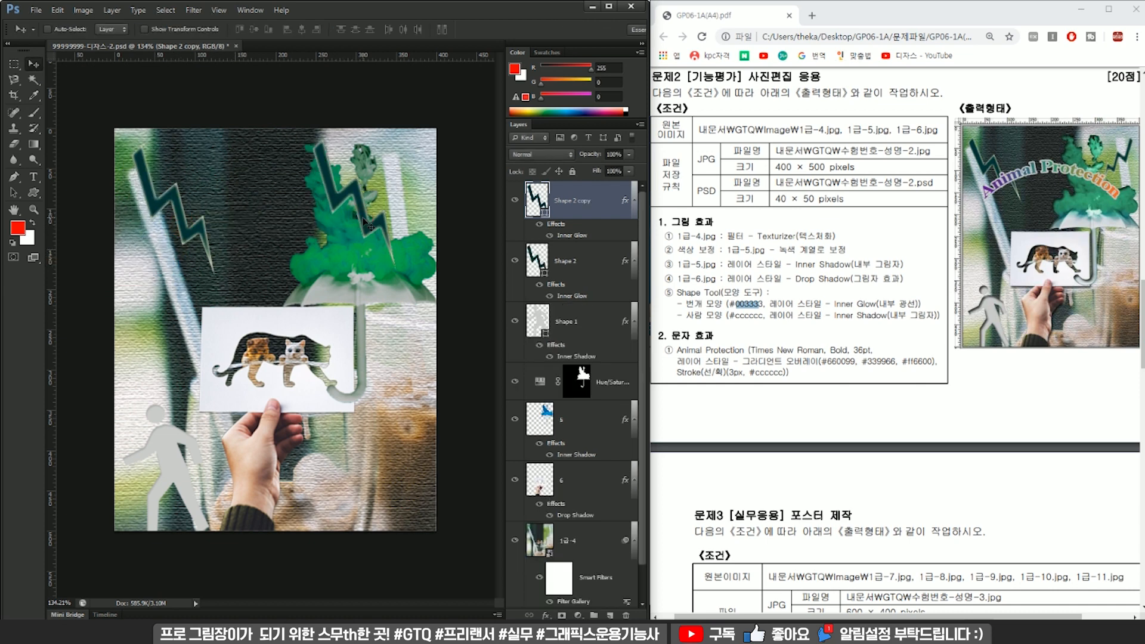
Mirror the lightning copy, rotate and shrink it, and place it beside the plant at the image's upper-right edge.
key("ctrl+t")
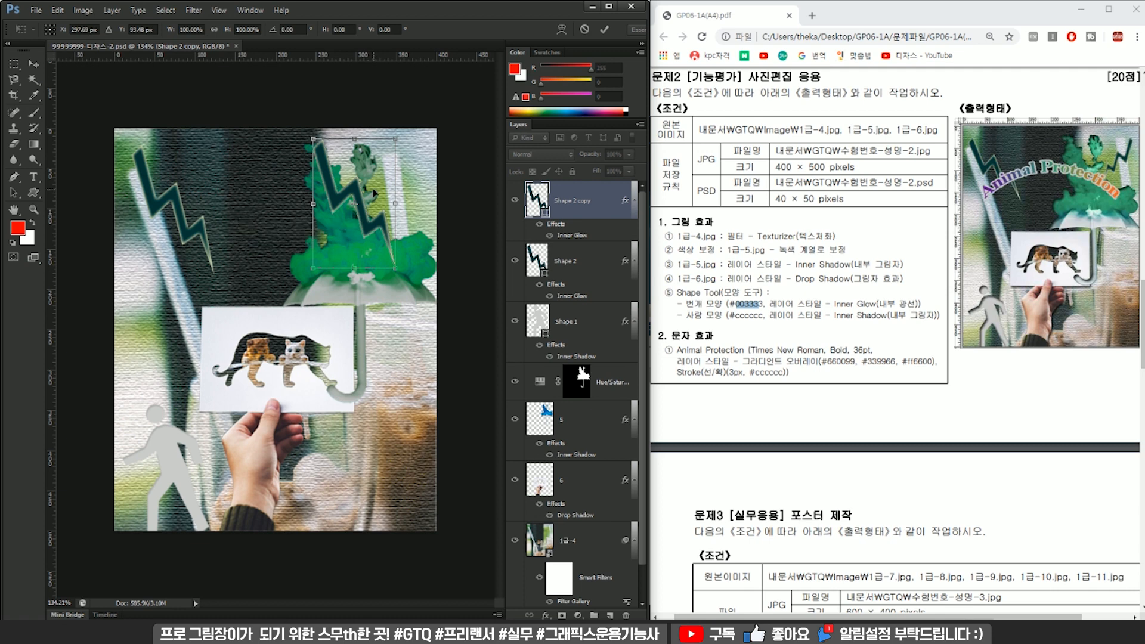
right_click(374, 188)
left_click(411, 376)
left_click_drag(446, 199, 455, 214)
left_click_drag(305, 262, 346, 217)
left_click_drag(392, 178, 421, 183)
left_click_drag(366, 222, 374, 211)
key("Return")
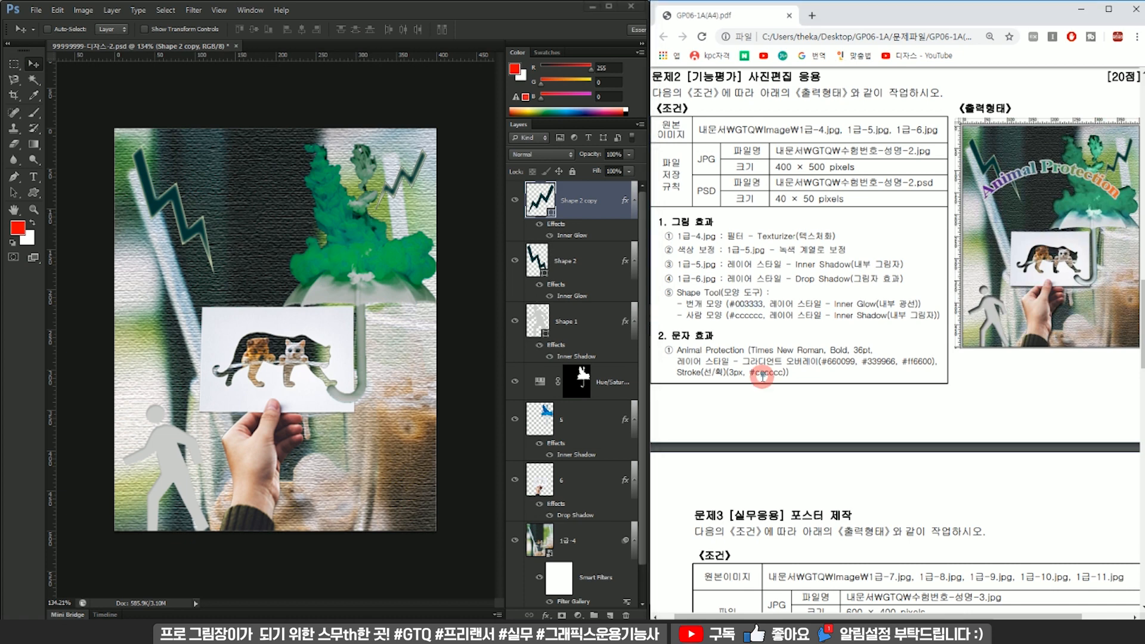
Add a new layer and enter the text "Animal Protection" on it in the upper part of the image.
left_click(610, 614)
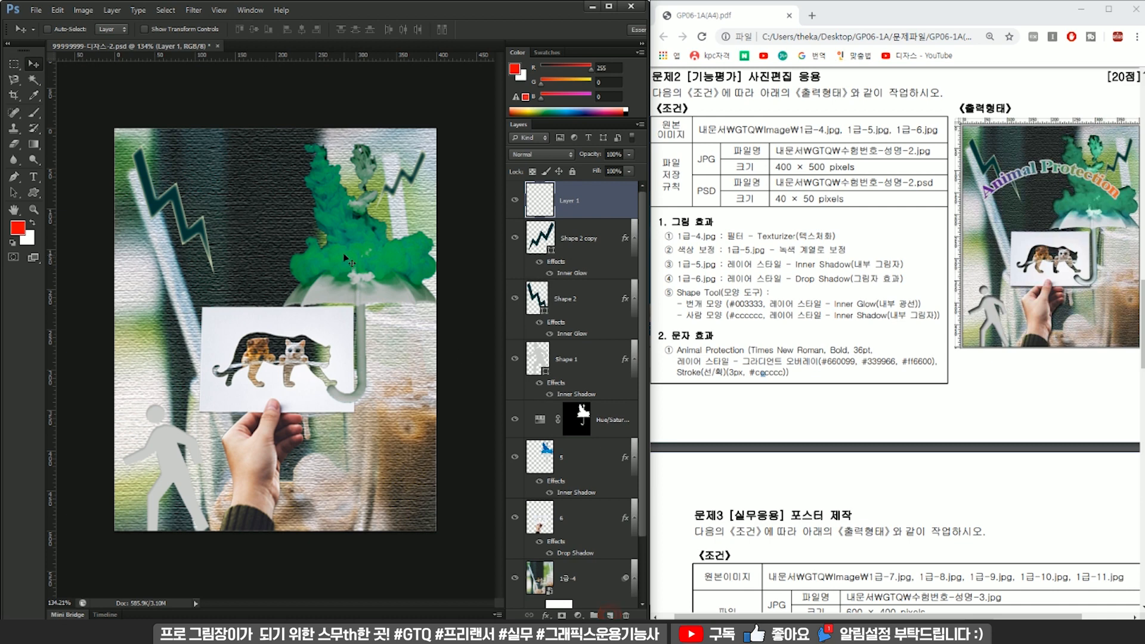
key("t")
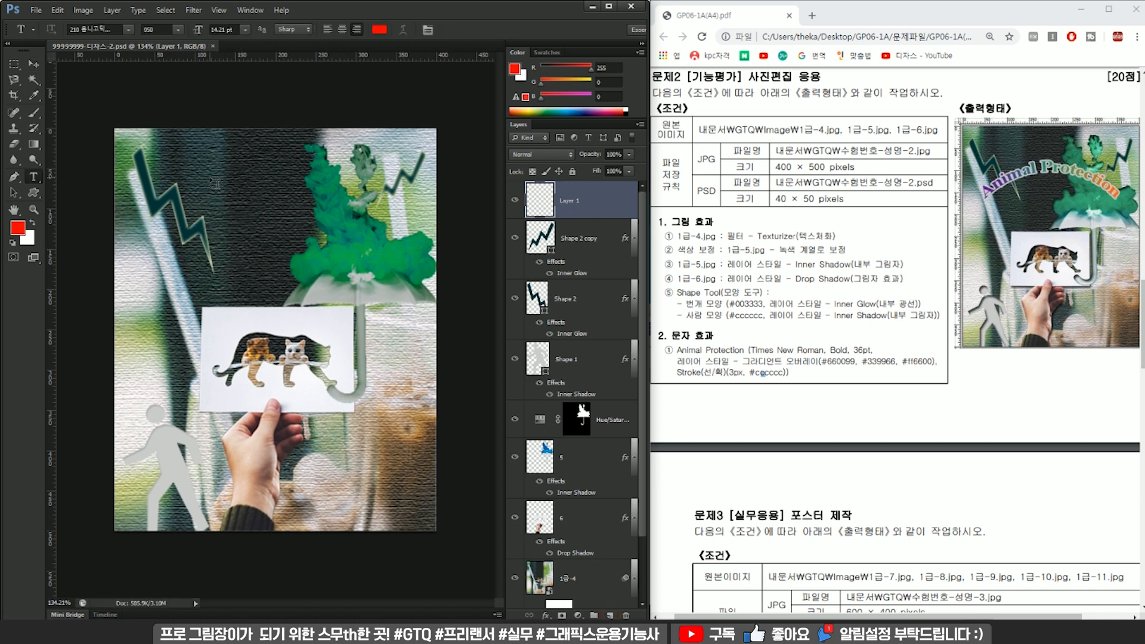
left_click(209, 177)
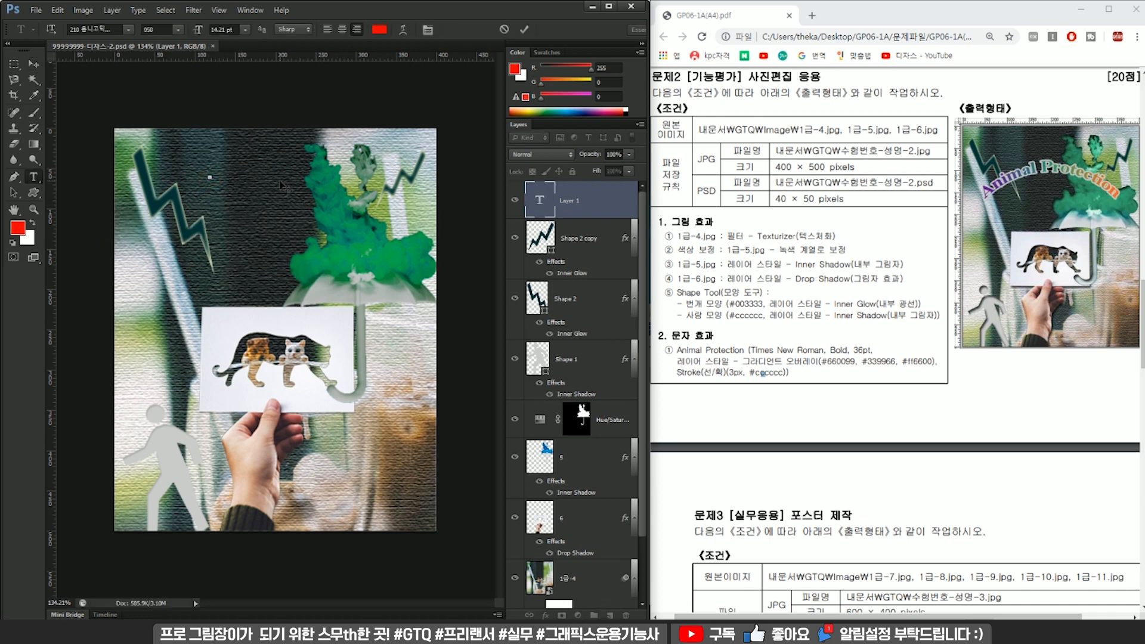
type("Animal Protec")
key("BackSpace")
type("tion")
left_click(545, 231)
left_click(561, 206)
Center-align the "Animal Protection" text and position it between the two lightning shapes.
key("ctrl+t")
left_click_drag(179, 177, 329, 205)
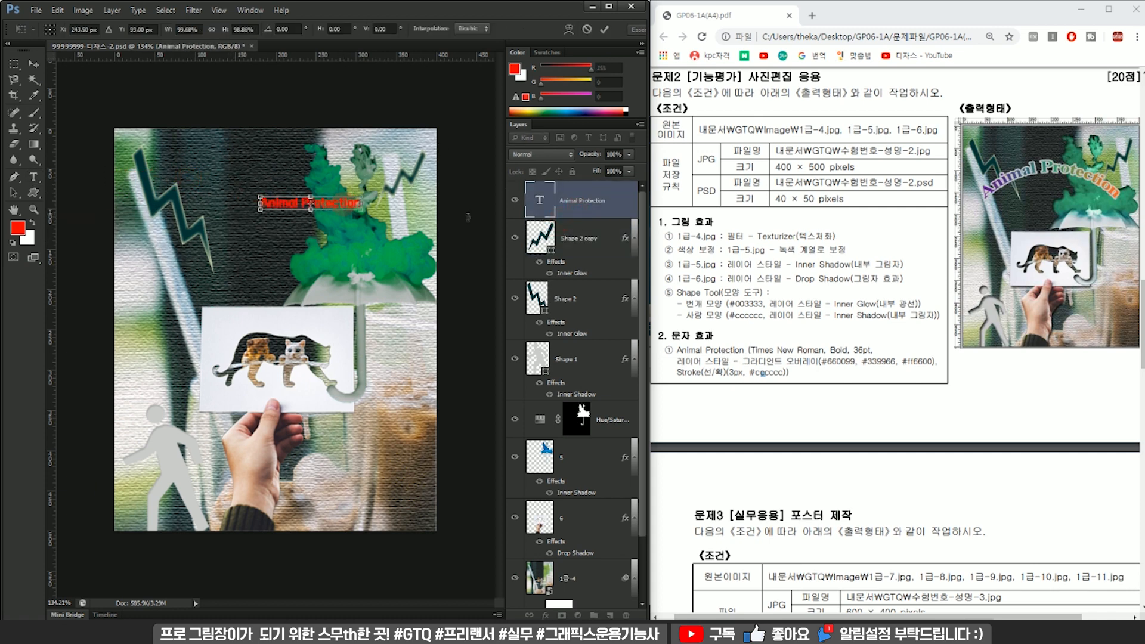
key("Return")
double_click(540, 203)
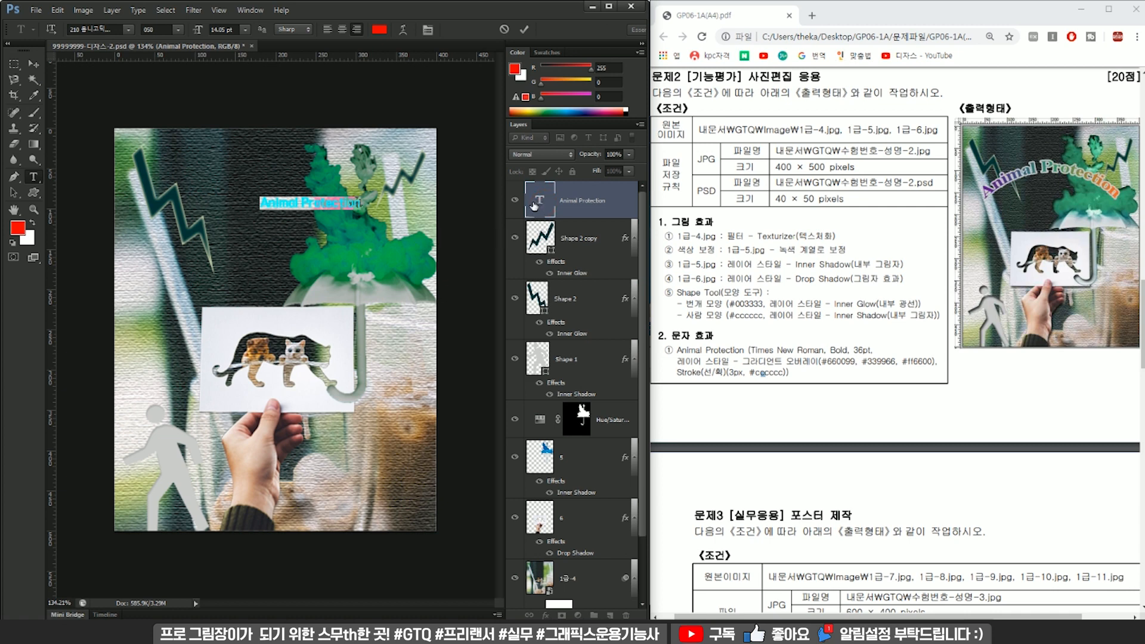
left_click(341, 30)
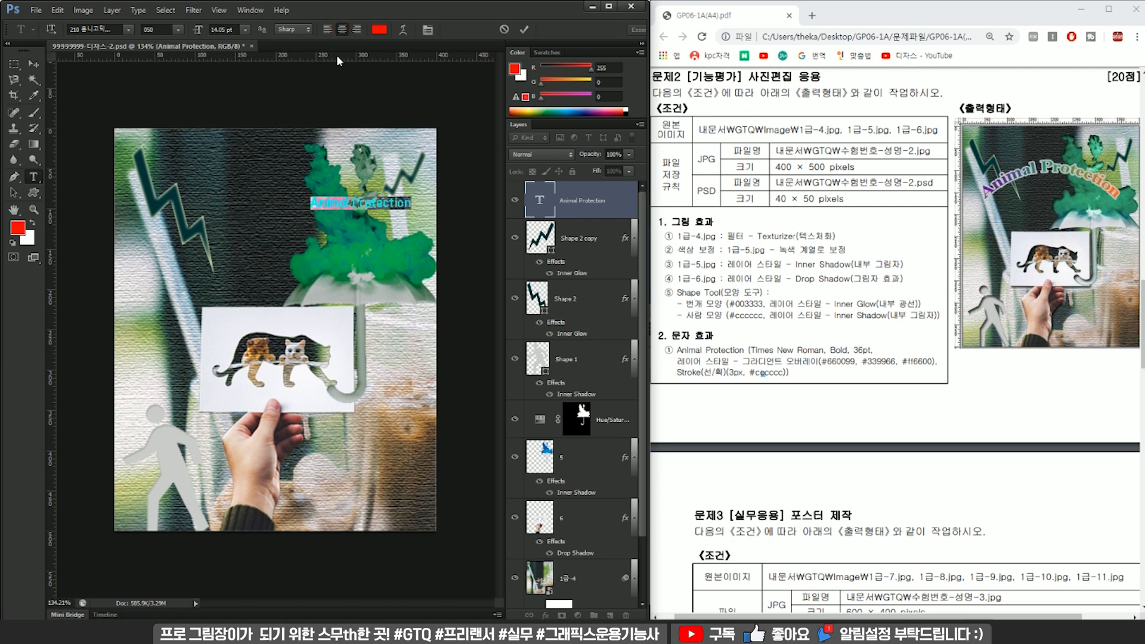
key("ctrl+Return")
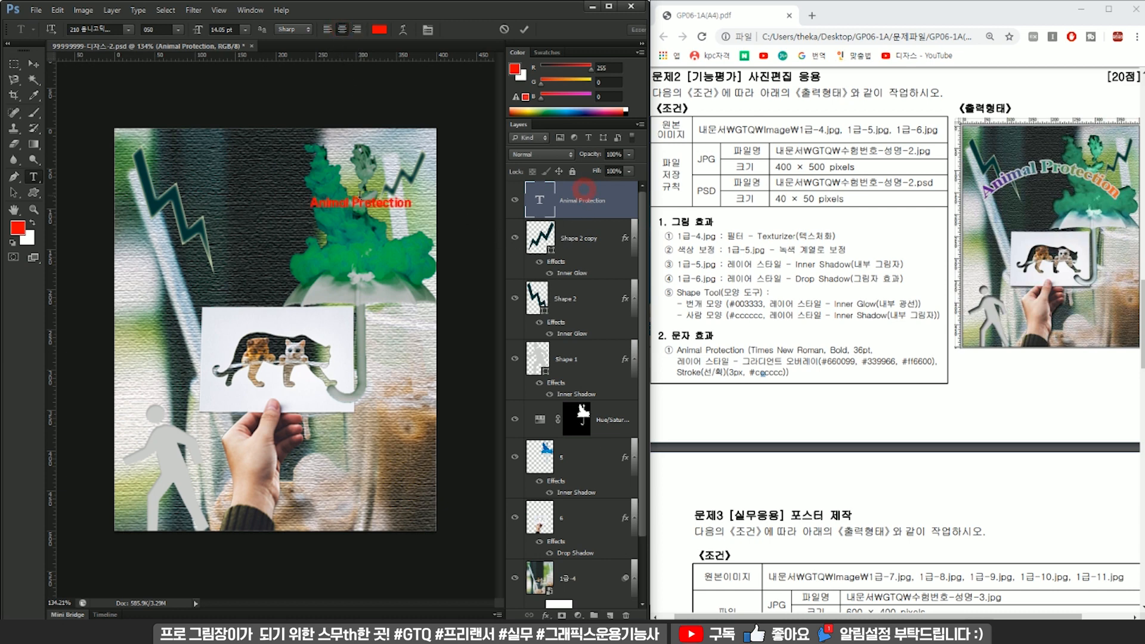
left_click_drag(397, 205, 315, 203)
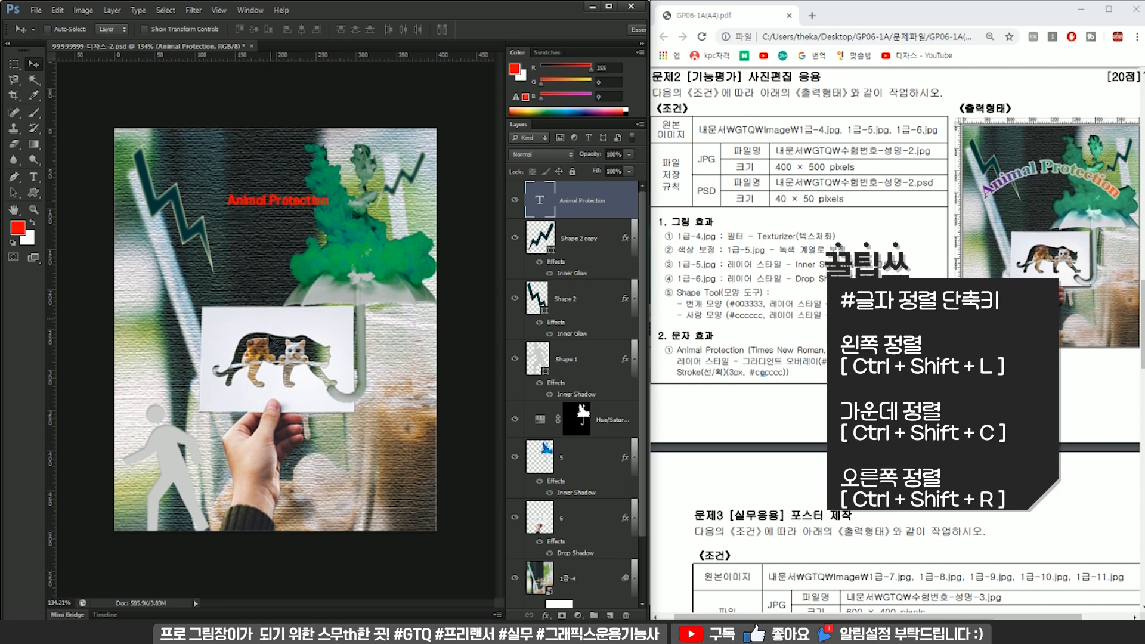
Format the "Animal Protection" text as Times New Roman, Bold, 36 pt.
double_click(541, 199)
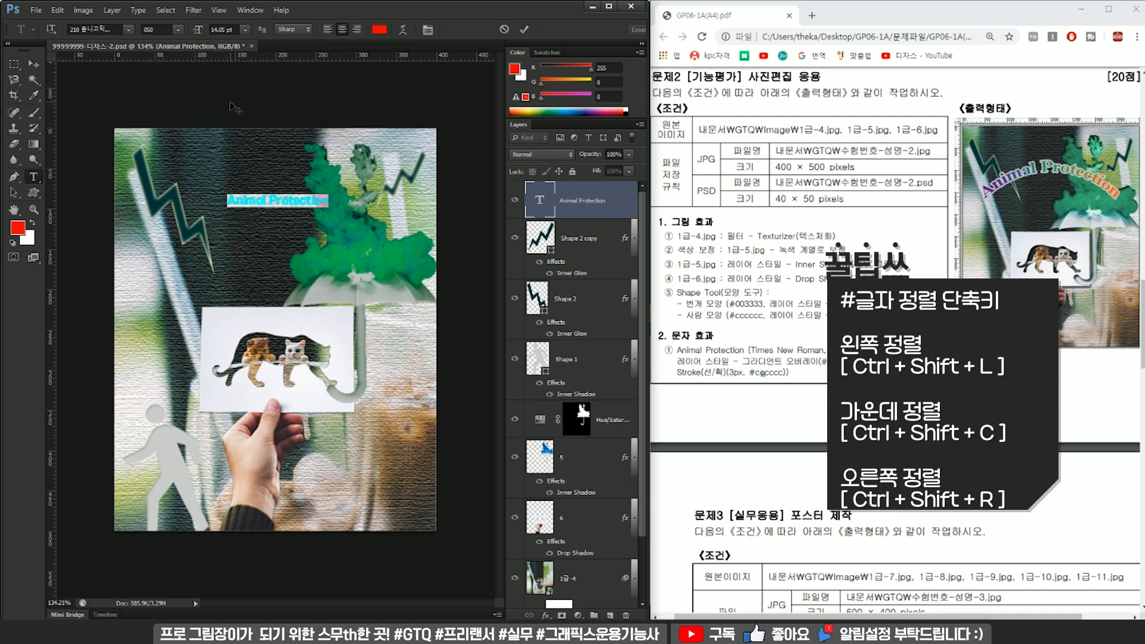
left_click(128, 29)
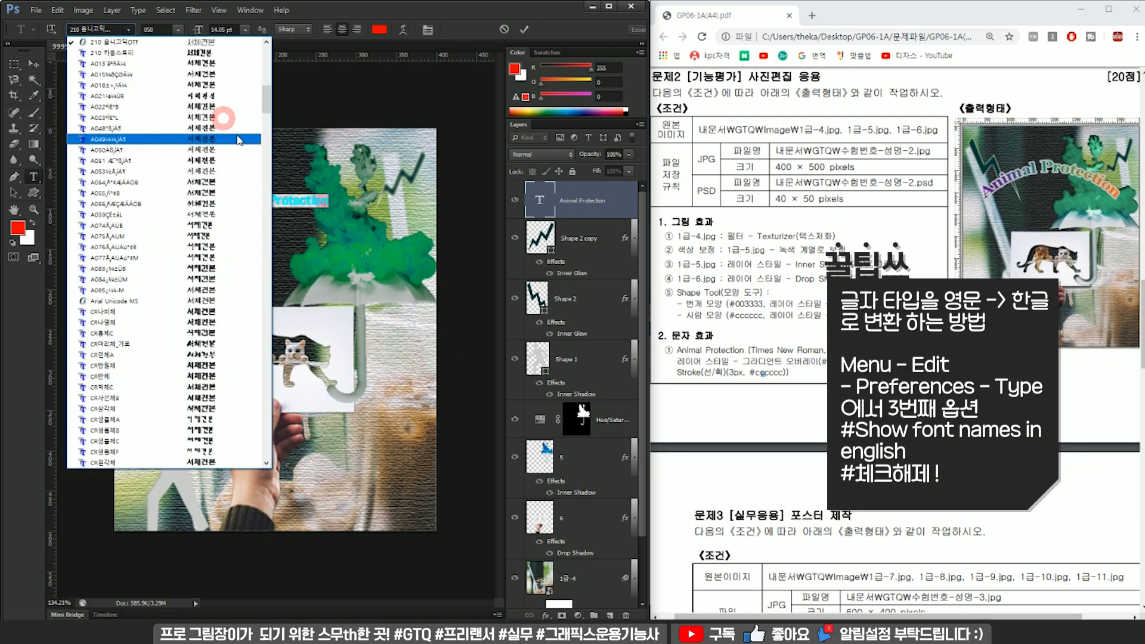
left_click_drag(268, 91, 282, 416)
left_click(196, 162)
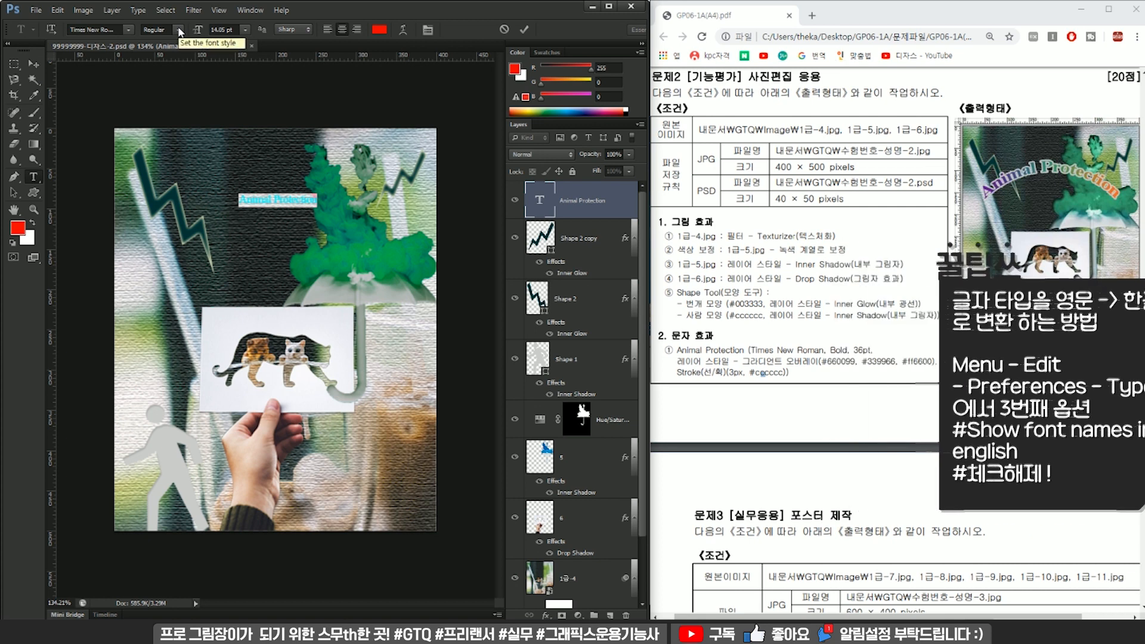
left_click(178, 31)
left_click(153, 55)
left_click(241, 30)
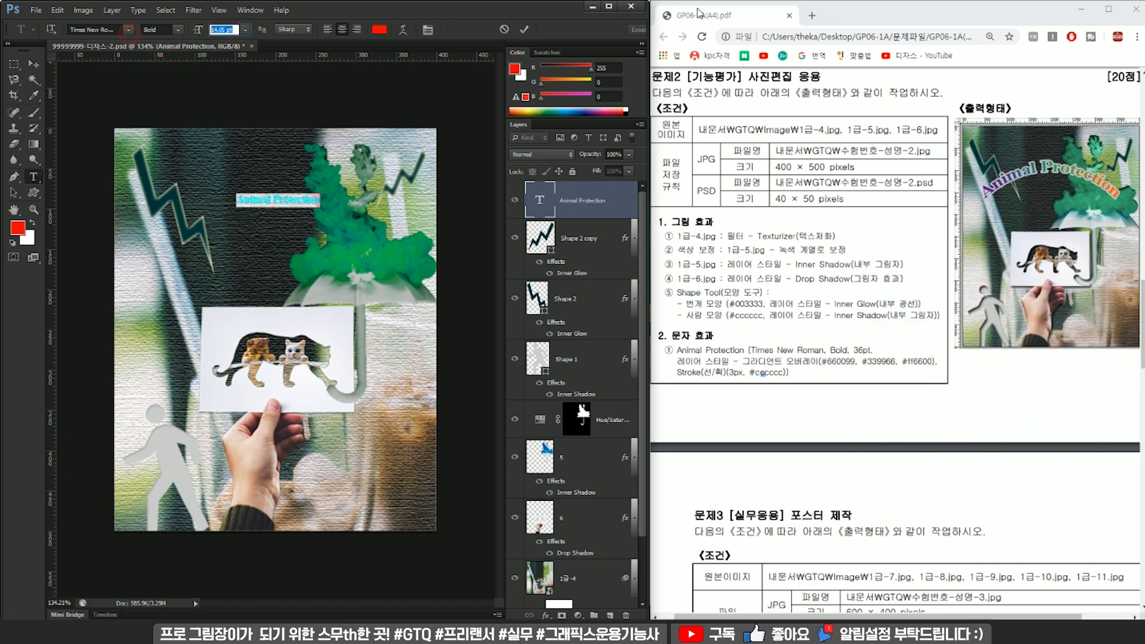
type("36")
key("Return")
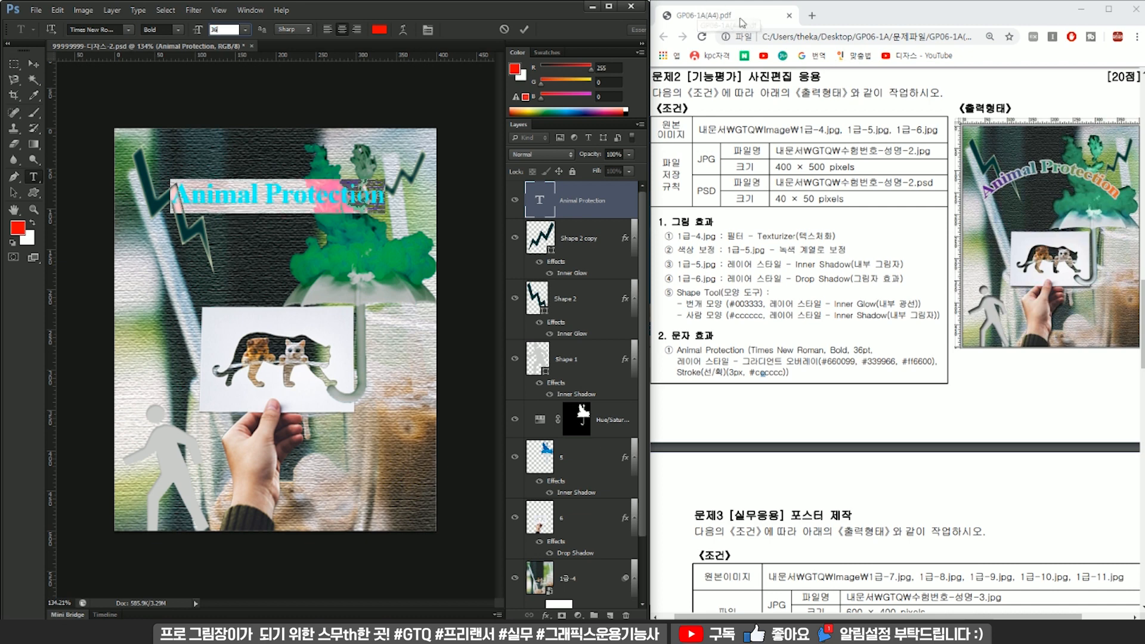
left_click(578, 237)
key("v")
Add a 3 px Stroke layer style in colour #cccccc to the "Animal Protection" text.
double_click(577, 217)
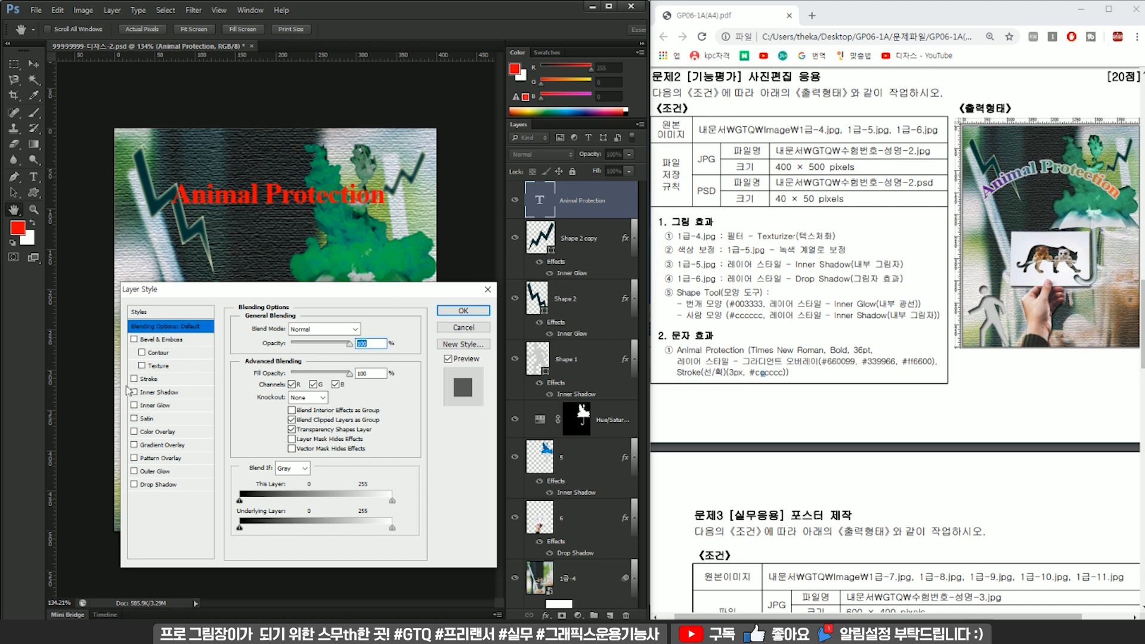
left_click(143, 378)
type("3")
left_click(268, 410)
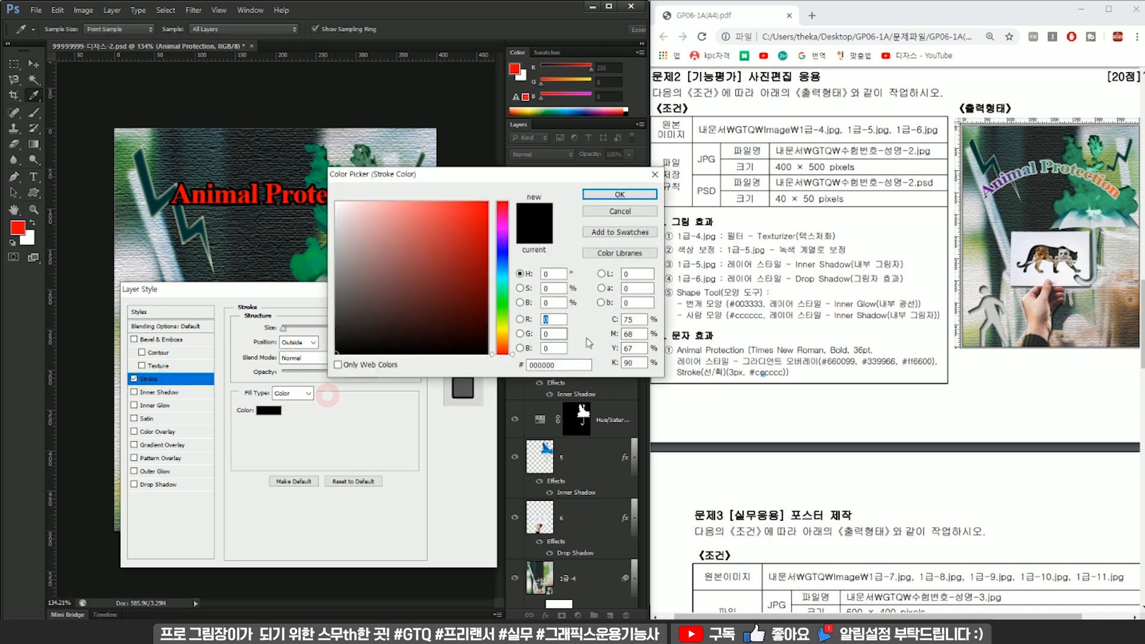
type("ccccc")
left_click(620, 194)
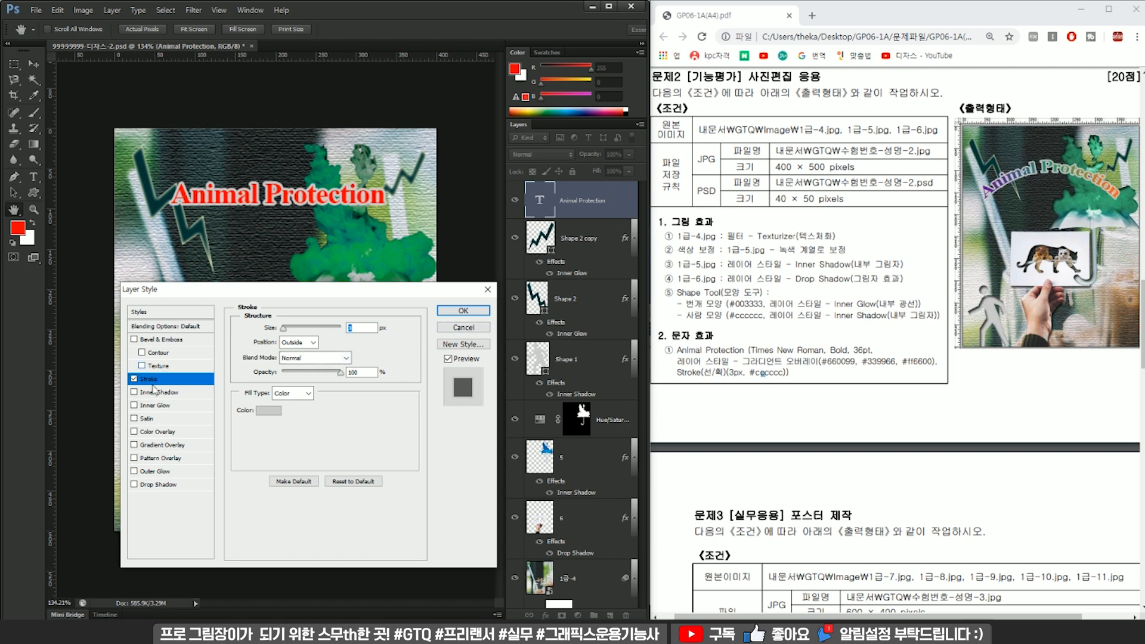
Add a Gradient Overlay to the text and set the gradient's starting colour stop to #660099.
left_click(157, 445)
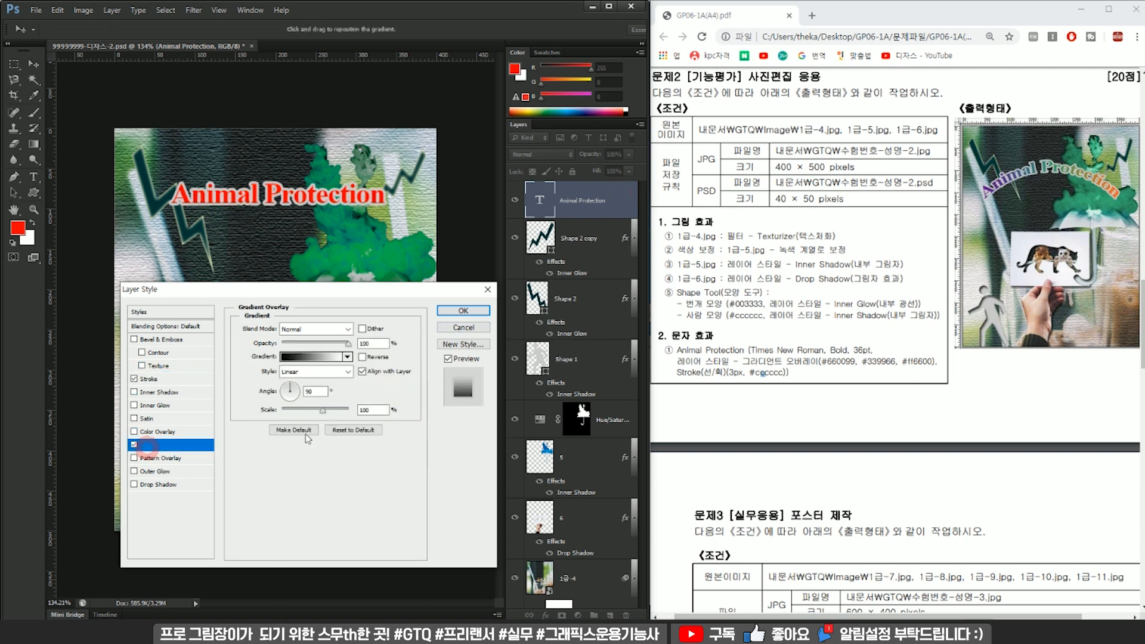
left_click(315, 358)
left_click_drag(467, 143, 342, 137)
double_click(218, 346)
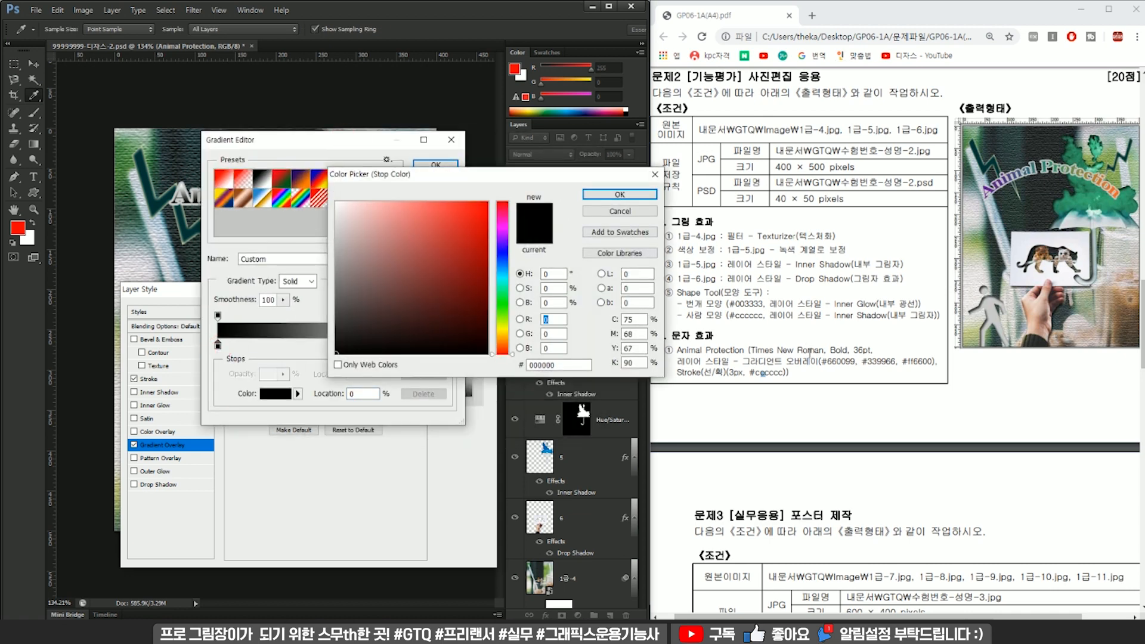
left_click(589, 365)
type("660")
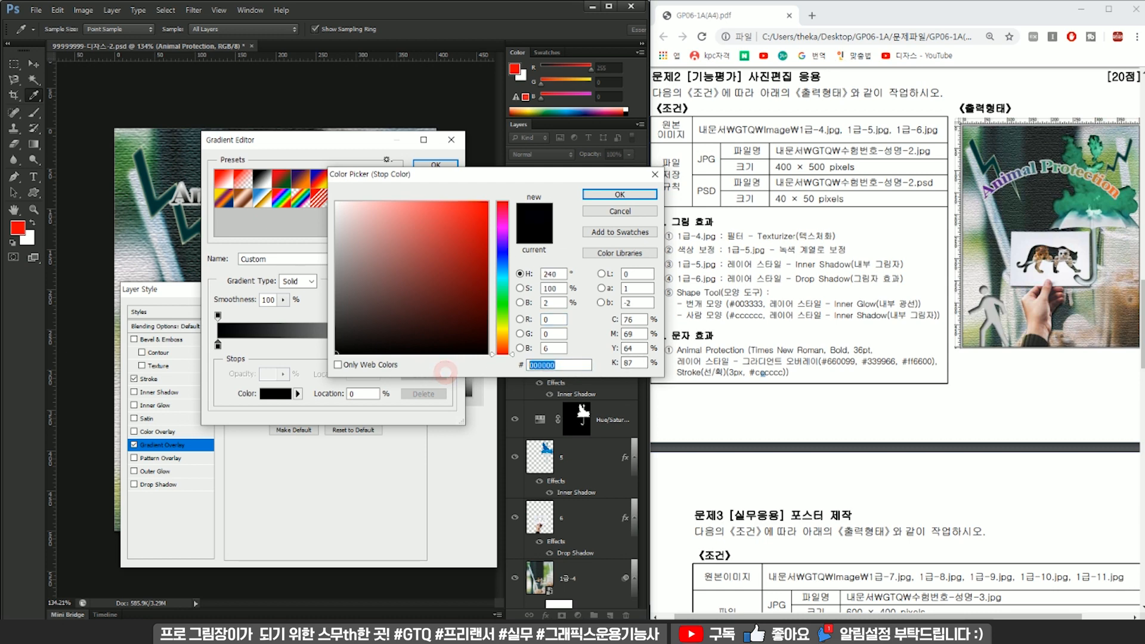
type("099")
key("Return")
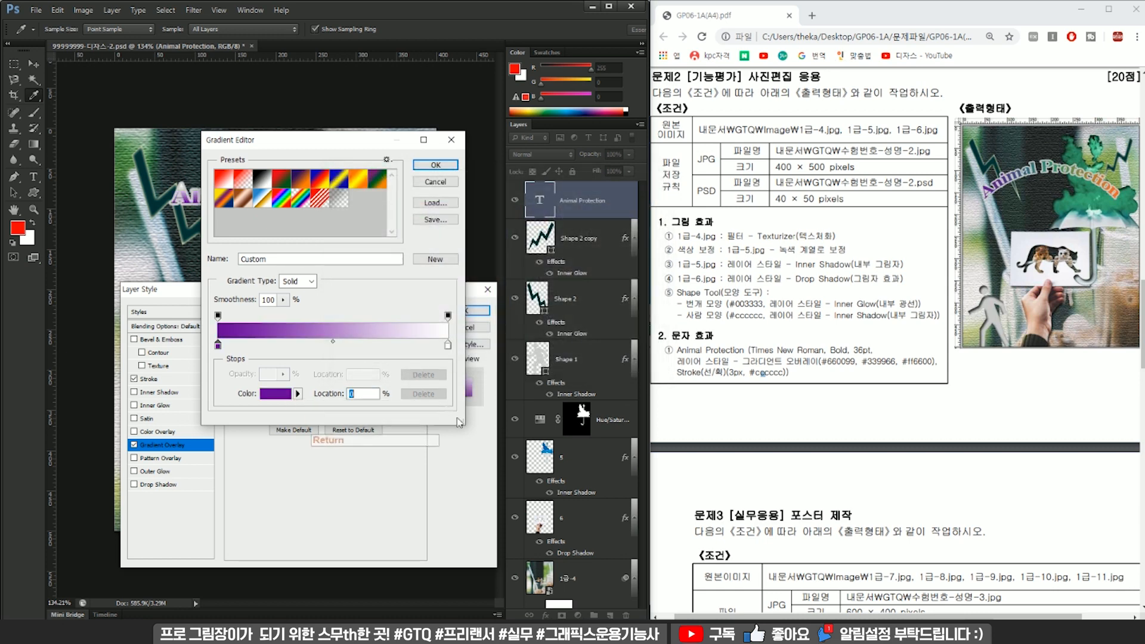
Set the gradient's end colour stop to #339966 and move it to the 50% location.
double_click(447, 345)
left_click(576, 366)
left_click(451, 367)
type("339966")
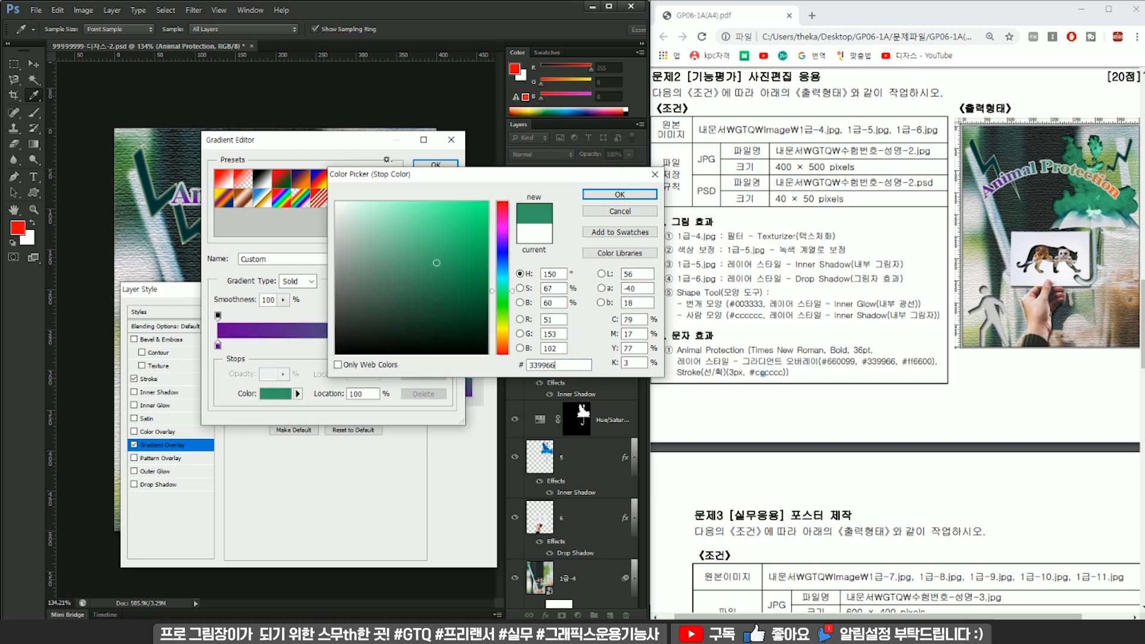
key("Return")
left_click_drag(448, 346, 332, 347)
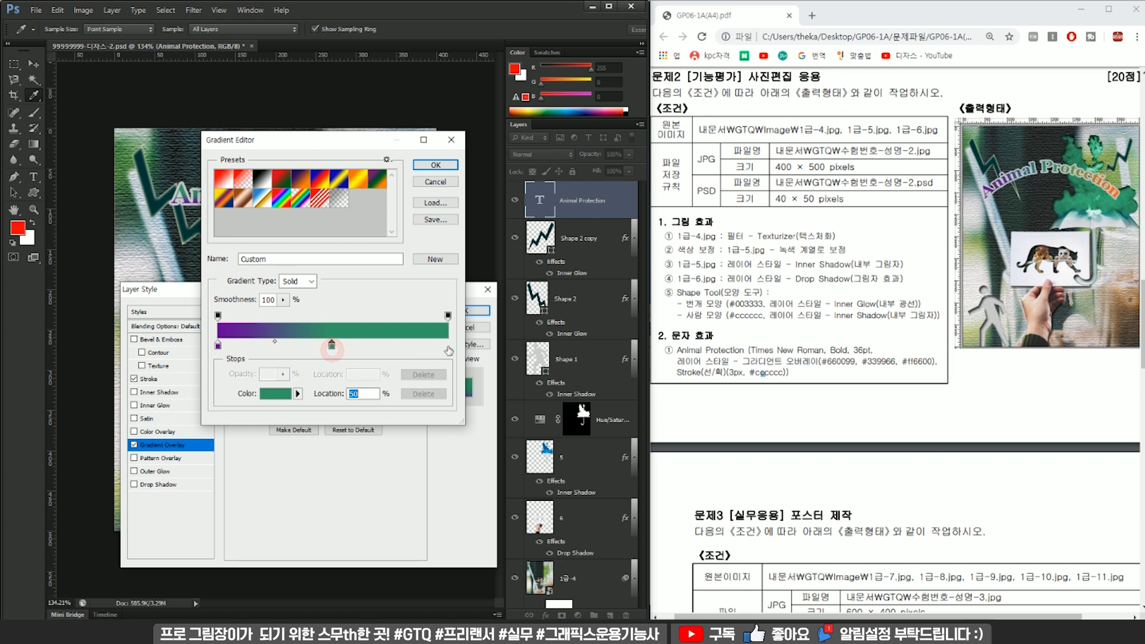
Add a colour stop at the 100% location in #ff6600 and accept the three-colour gradient.
left_click(445, 346)
left_click_drag(447, 349, 451, 348)
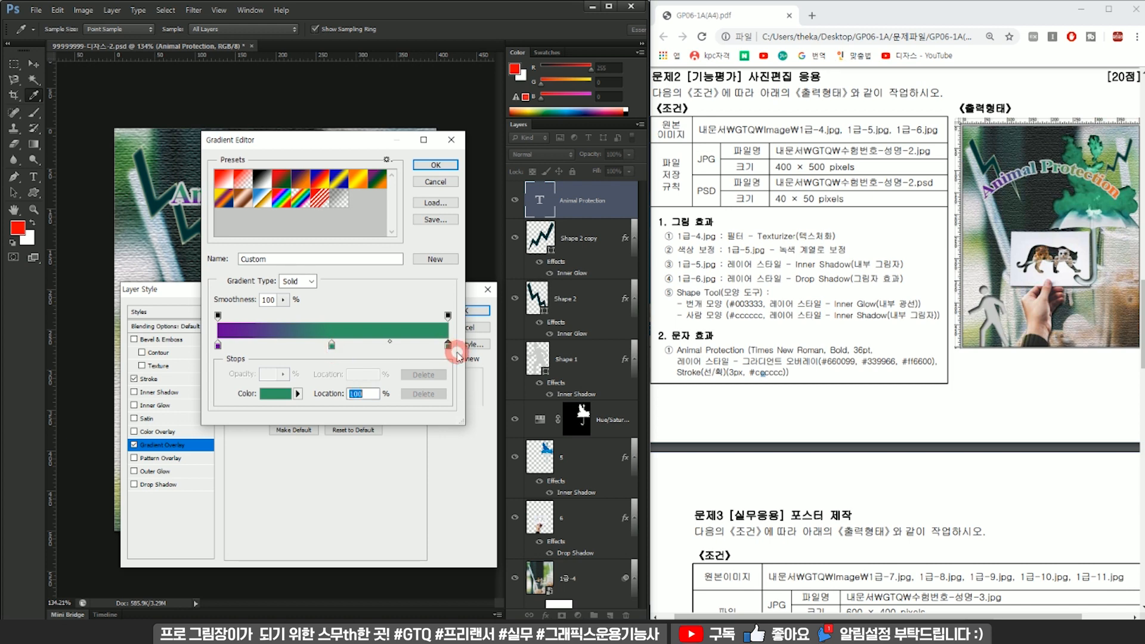
double_click(448, 347)
left_click_drag(573, 365, 431, 365)
type("ff6600")
key("Return")
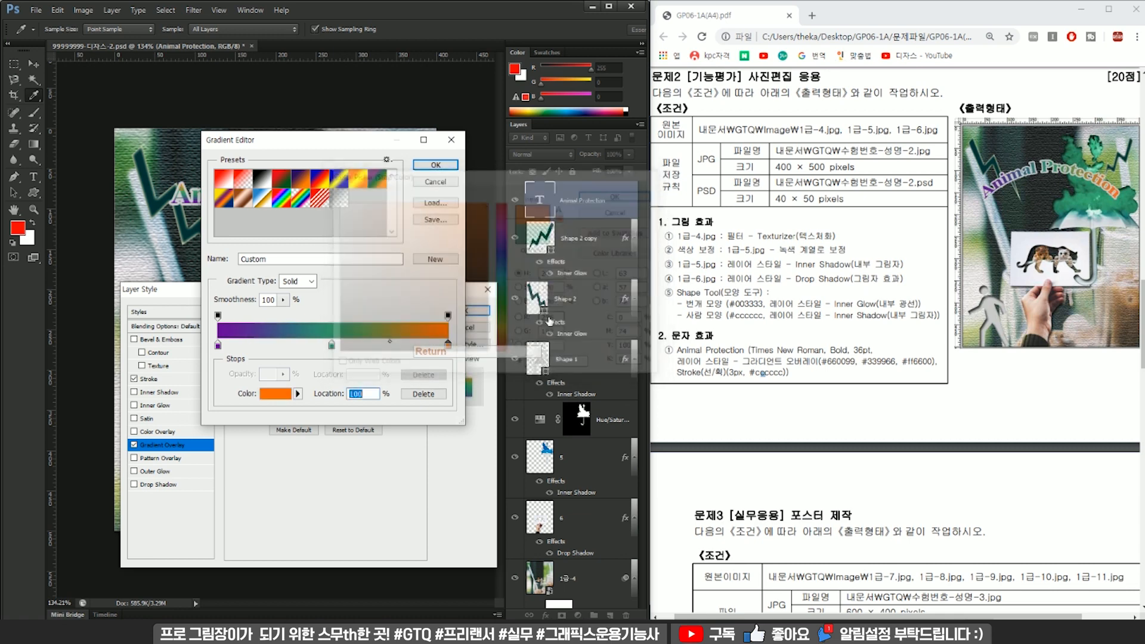
key("Return")
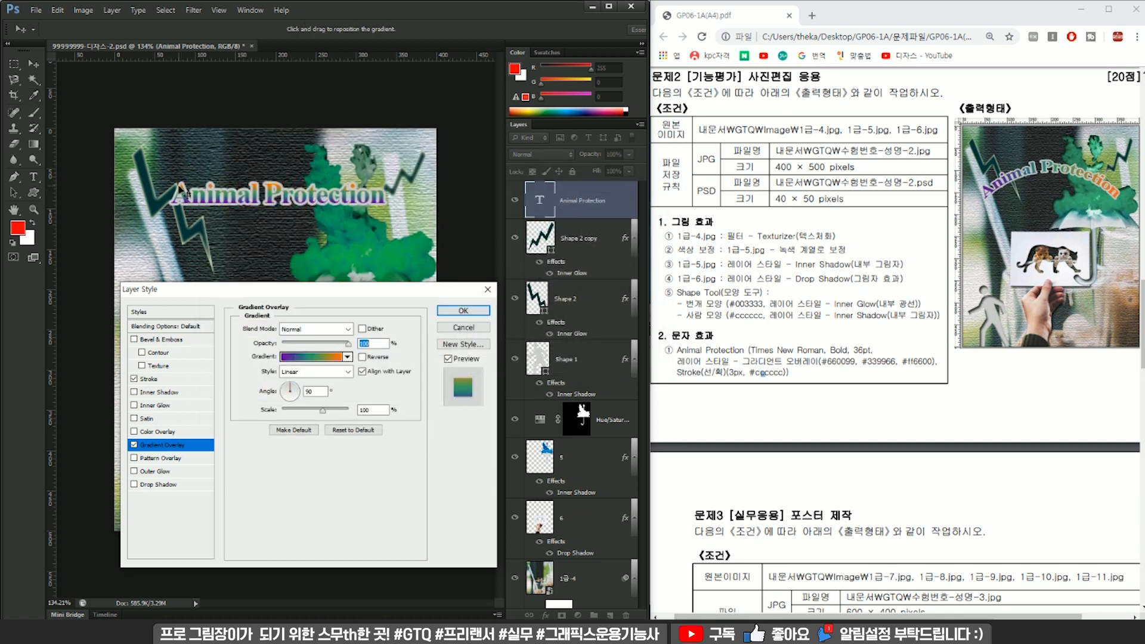
Set the Gradient Overlay angle to 0° and apply the layer style to the title text.
left_click(294, 395)
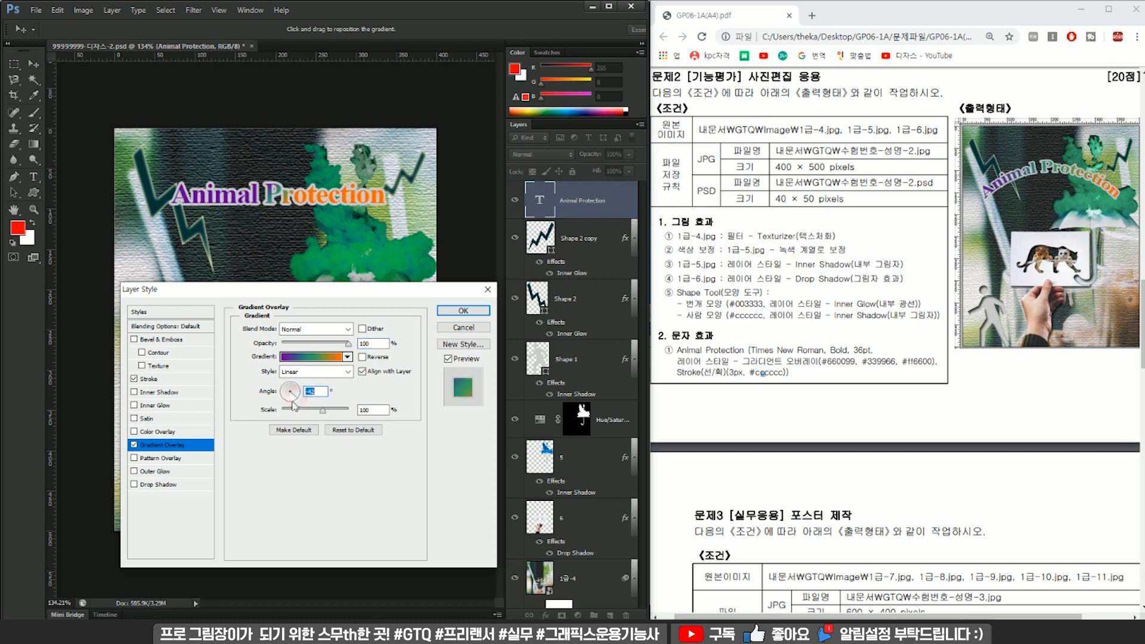
mouse_move(285, 399)
left_mouse_down()
mouse_move(290, 388)
mouse_move(298, 398)
left_mouse_up()
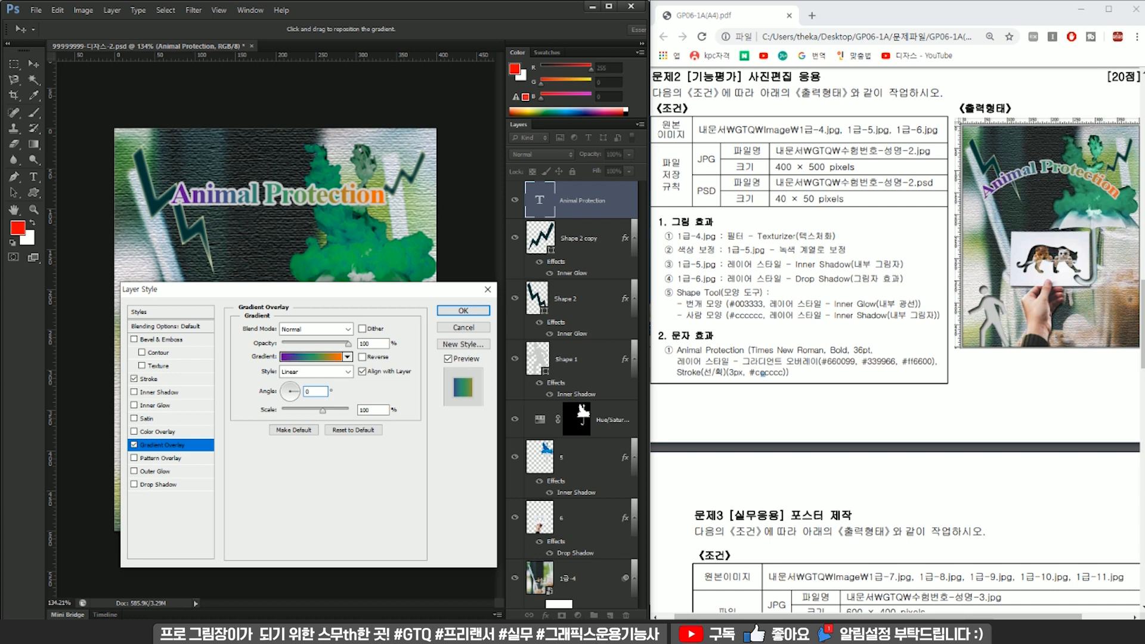
key("Return")
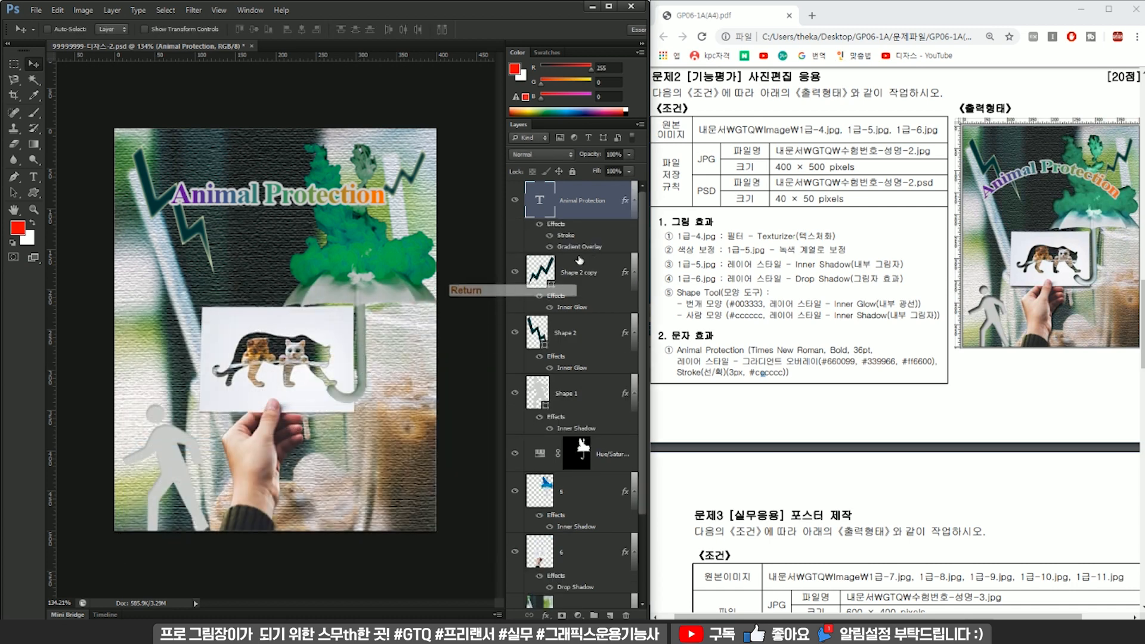
Warp the "Animal Protection" text with the horizontal Arc style at a +39% bend.
double_click(540, 201)
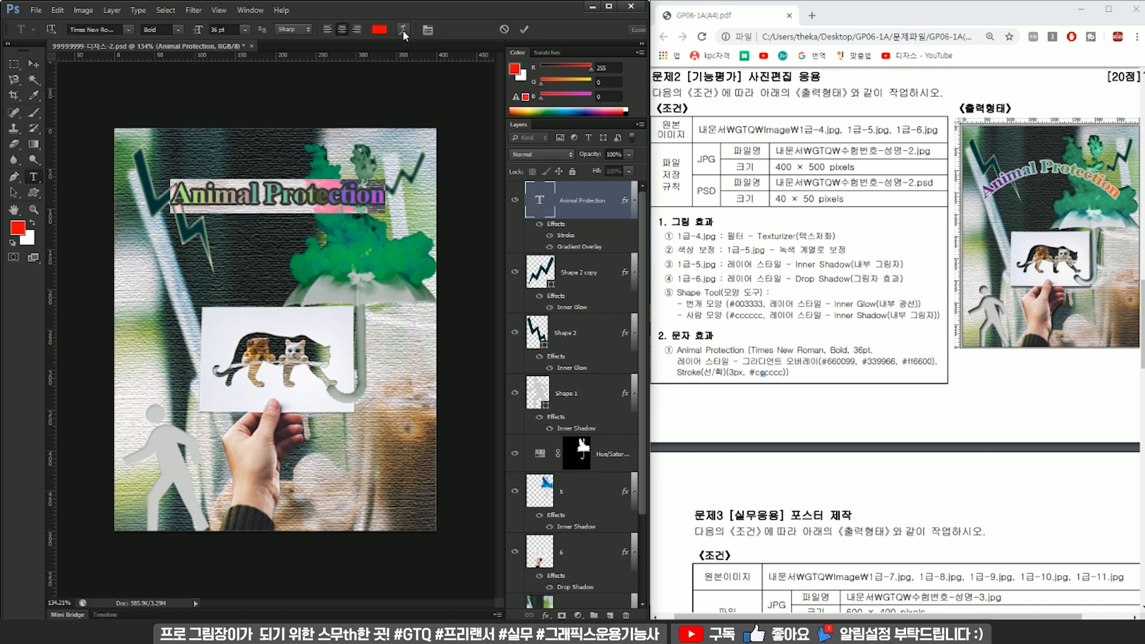
left_click(402, 30)
left_click_drag(262, 57, 443, 72)
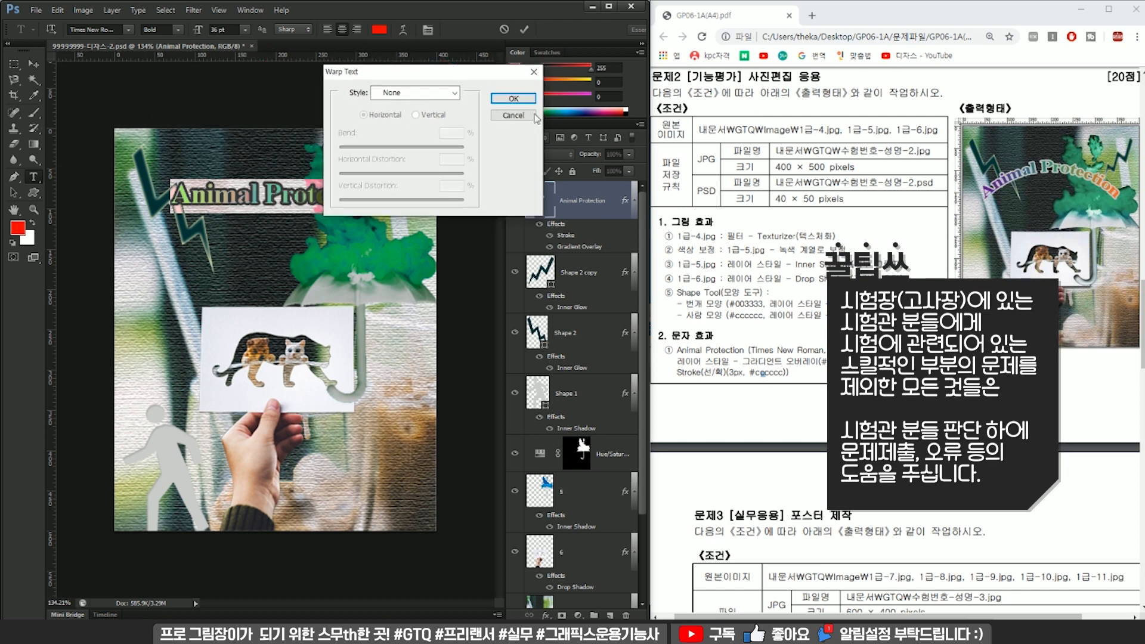
left_click(447, 94)
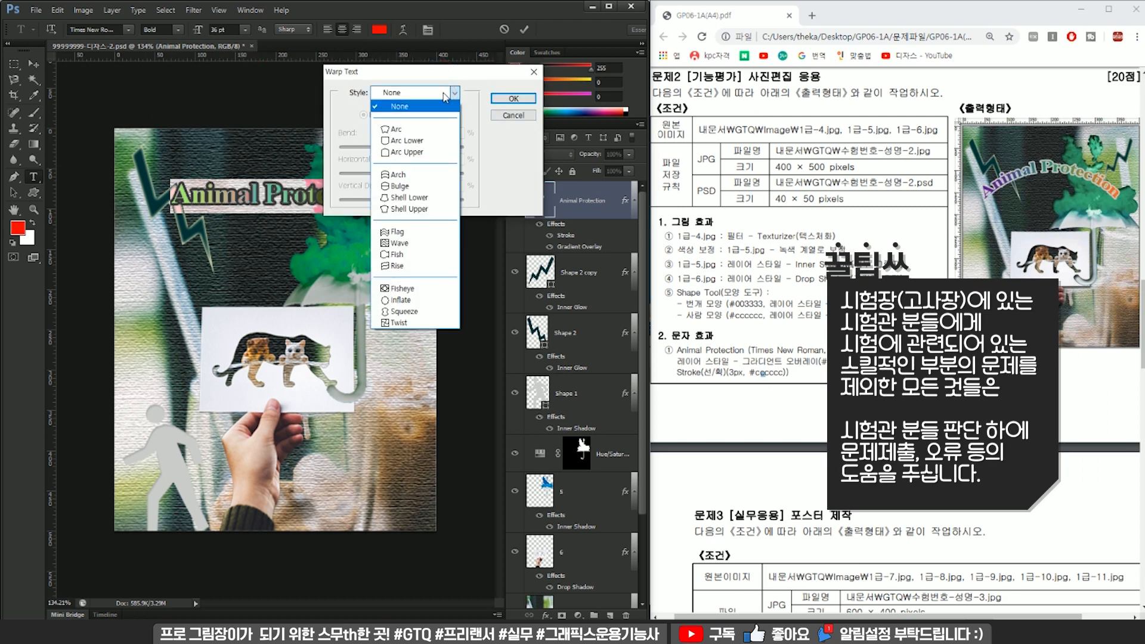
left_click(428, 130)
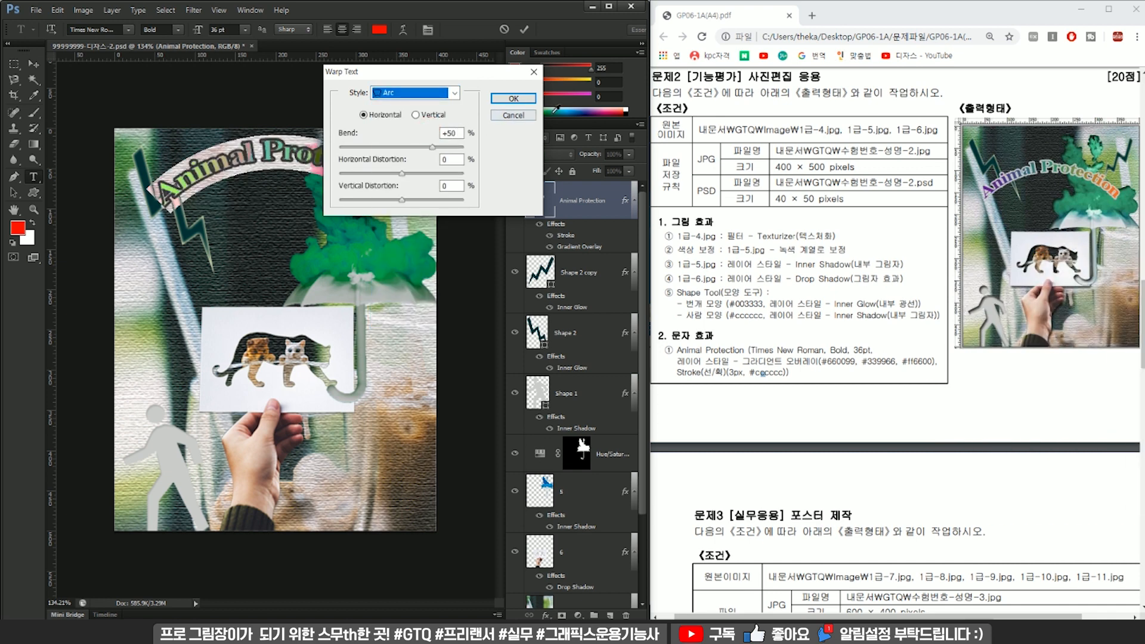
left_click_drag(448, 74, 569, 82)
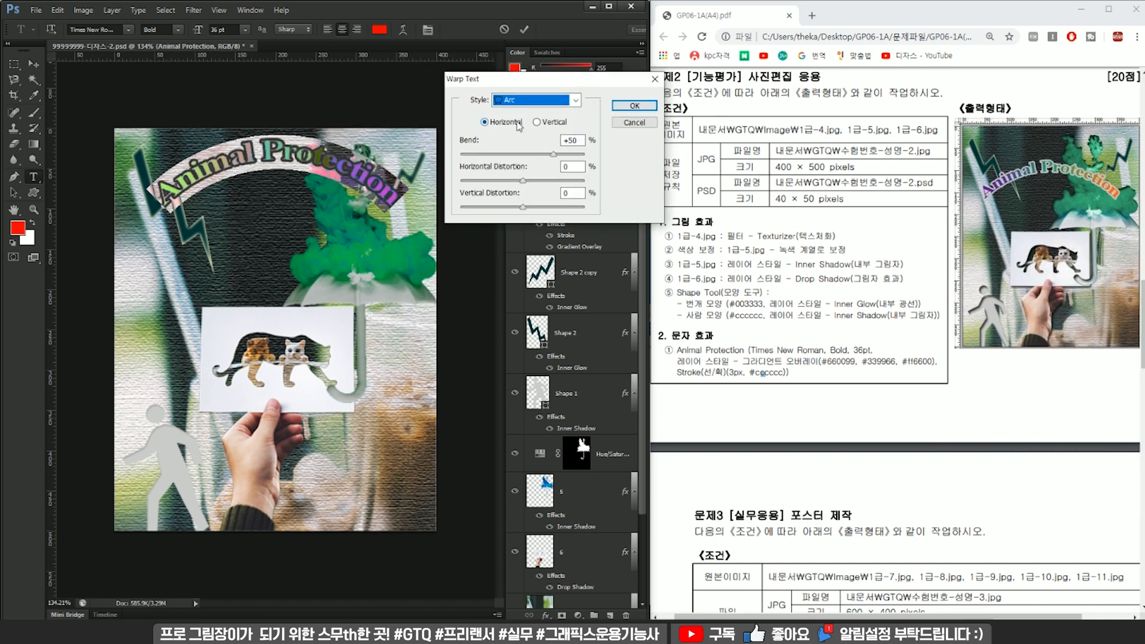
left_click_drag(553, 154, 546, 155)
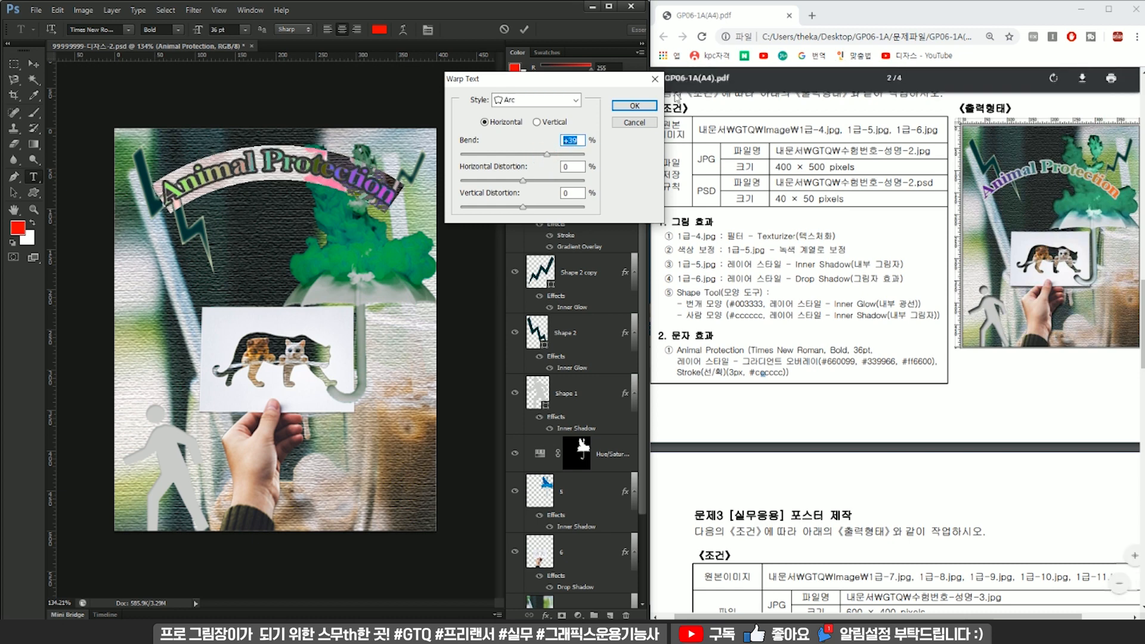
left_click(634, 105)
Move the arched "Animal Protection" text straight down about 48 px so it sits between the lightning shapes.
key("ctrl+t")
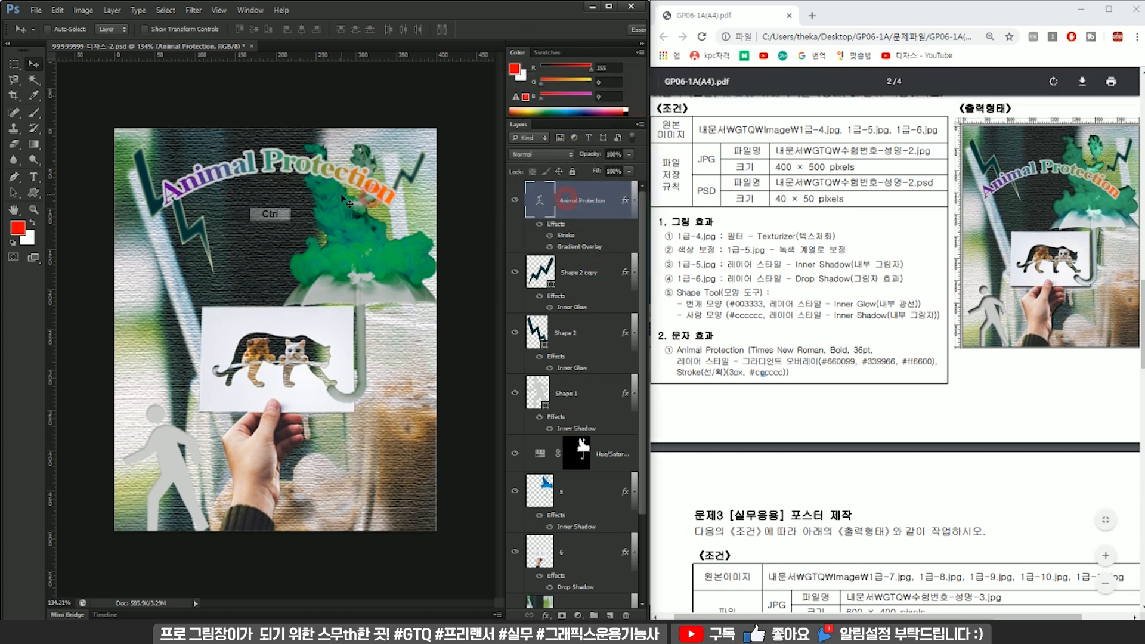
mouse_move(373, 204)
left_mouse_down()
mouse_move(373, 263)
mouse_move(374, 210)
left_mouse_up()
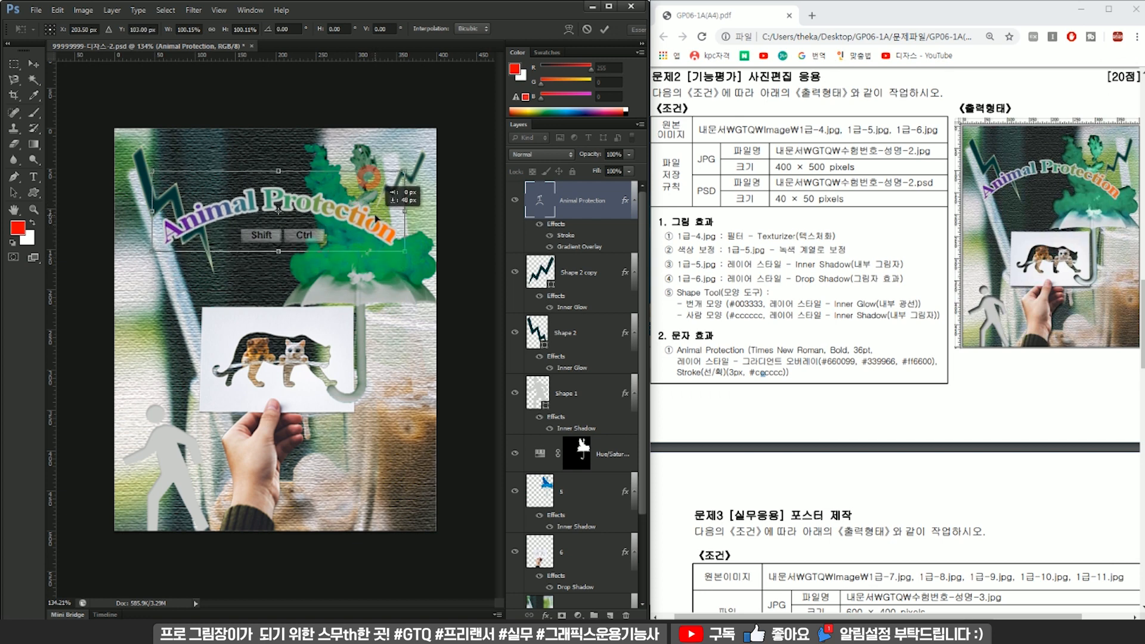
key("Return")
scroll(388, 497, "down", 1)
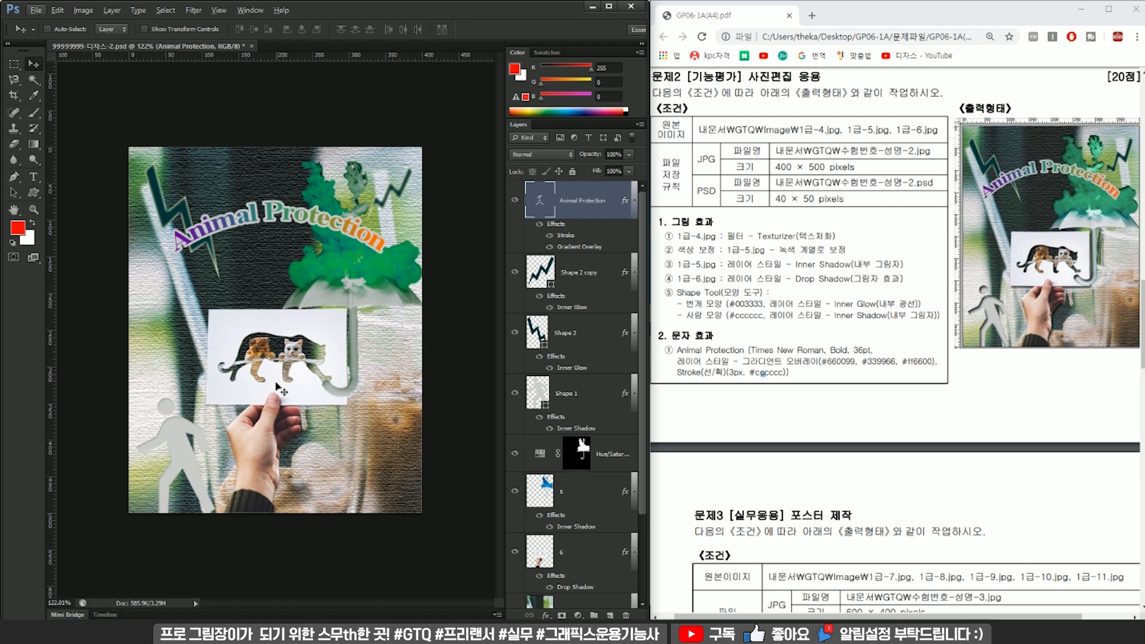
Compare the walking figure and its Inner Shadow settings with the reference image in the exam PDF.
left_click(181, 445, "ctrl")
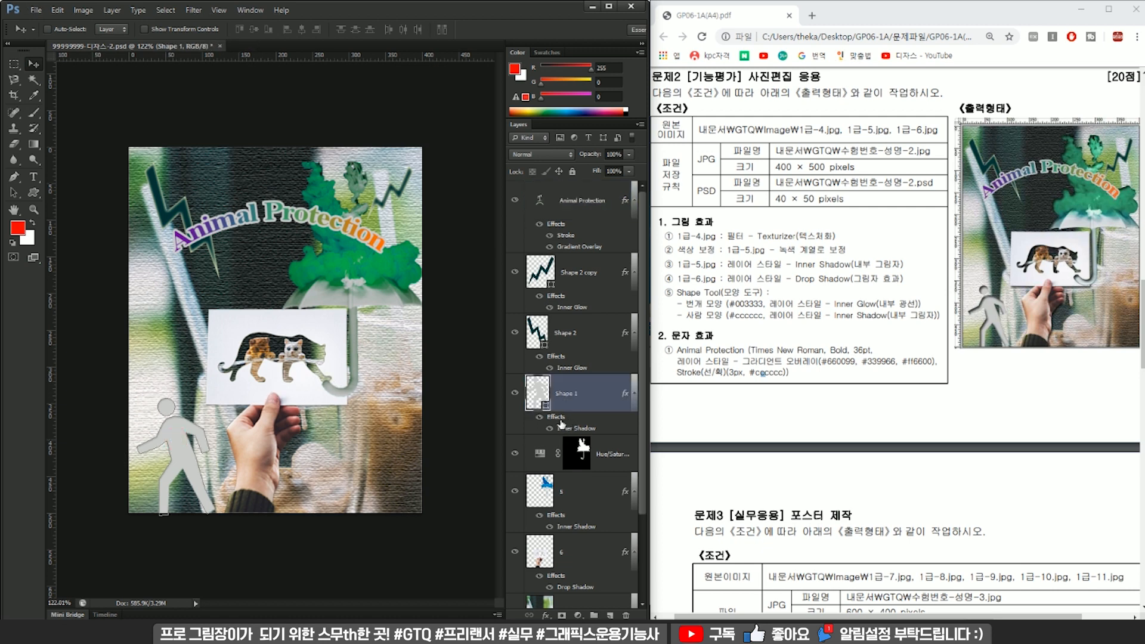
left_click(572, 350)
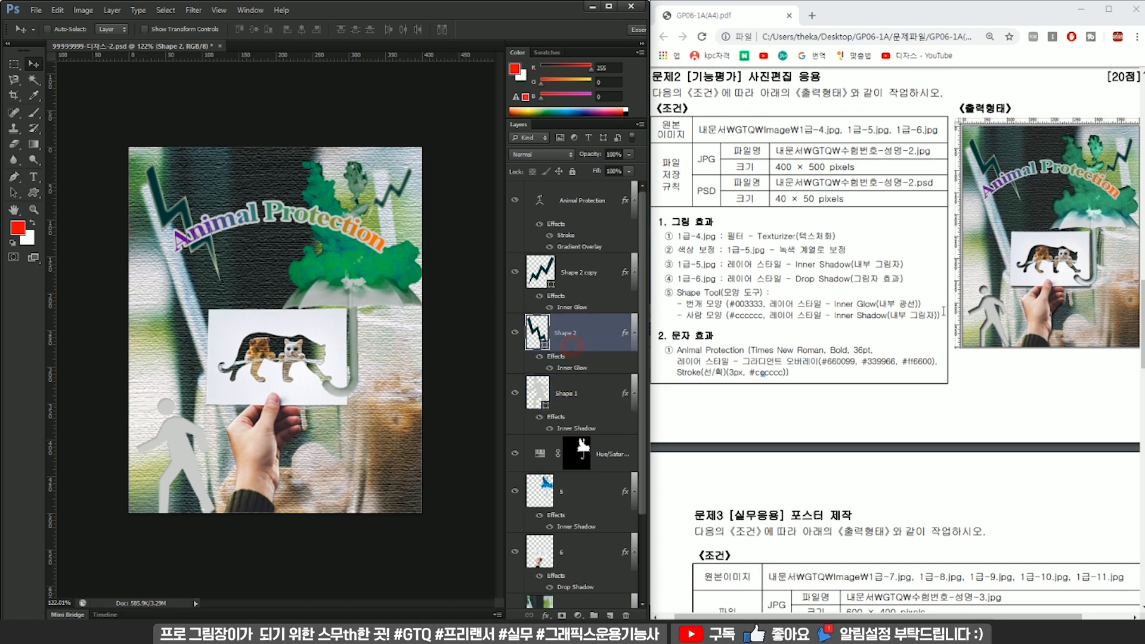
scroll(942, 328, "up", 3)
scroll(965, 459, "up", 5, "ctrl")
scroll(954, 527, "down", 4)
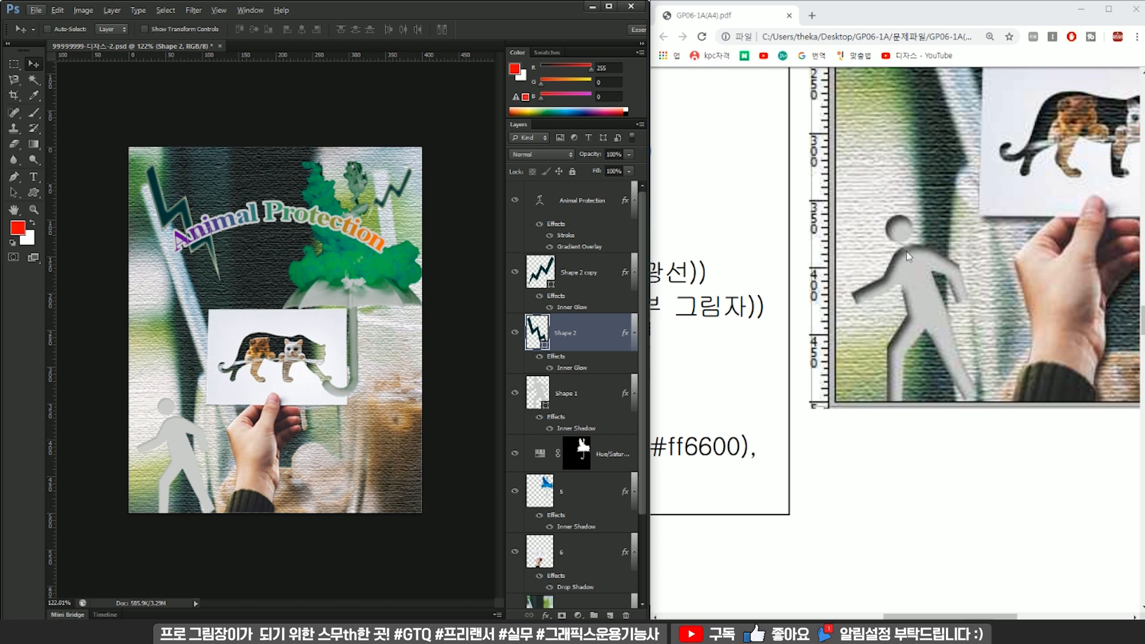
left_click(558, 394)
scroll(221, 372, "up", 3, "alt")
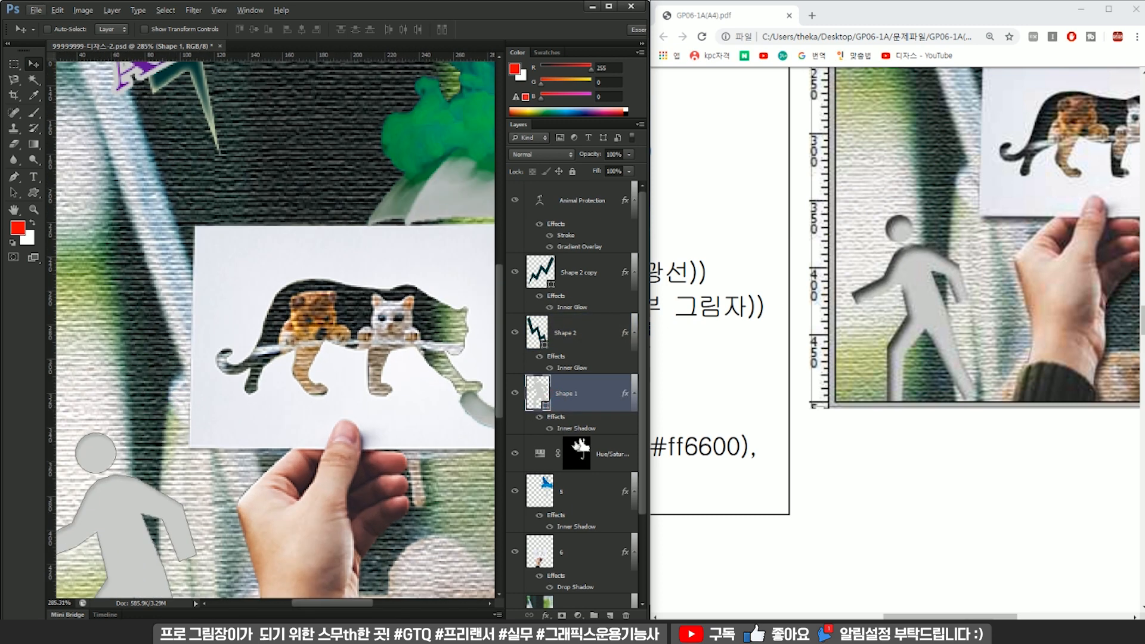
left_click(599, 447)
left_click_drag(215, 467, 390, 285)
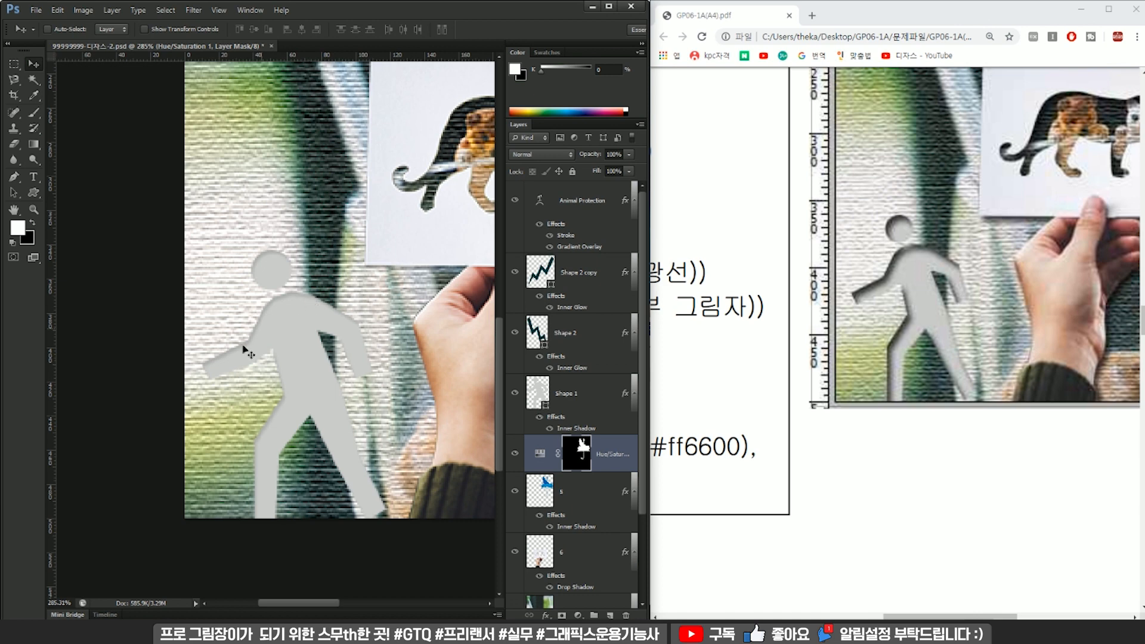
scroll(332, 360, "down", 3, "alt")
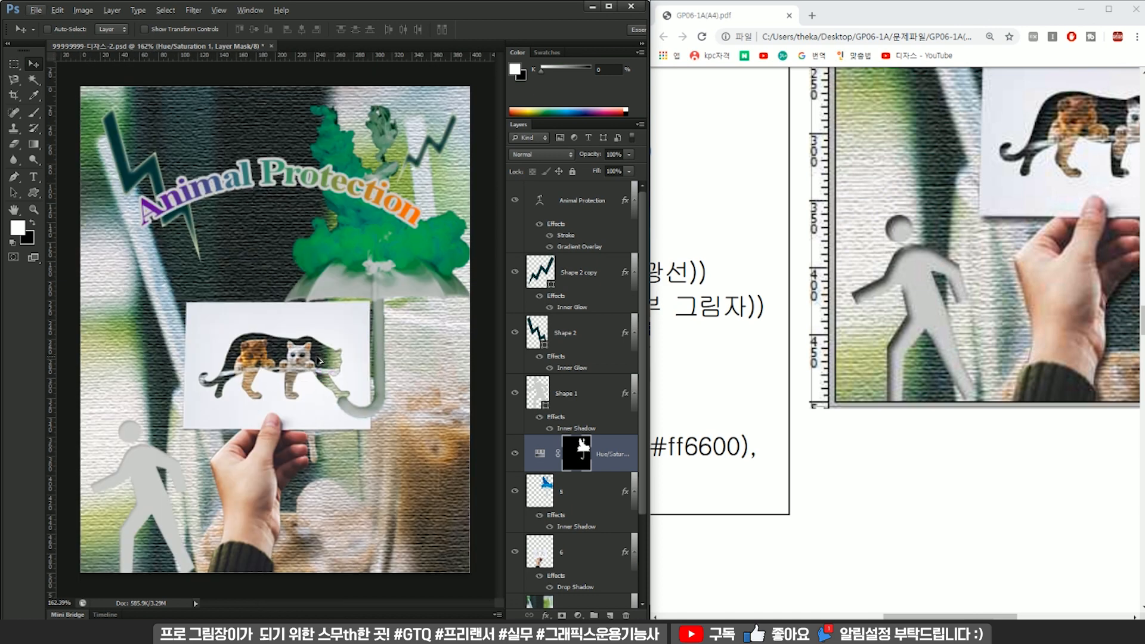
scroll(332, 356, "down", 1, "alt")
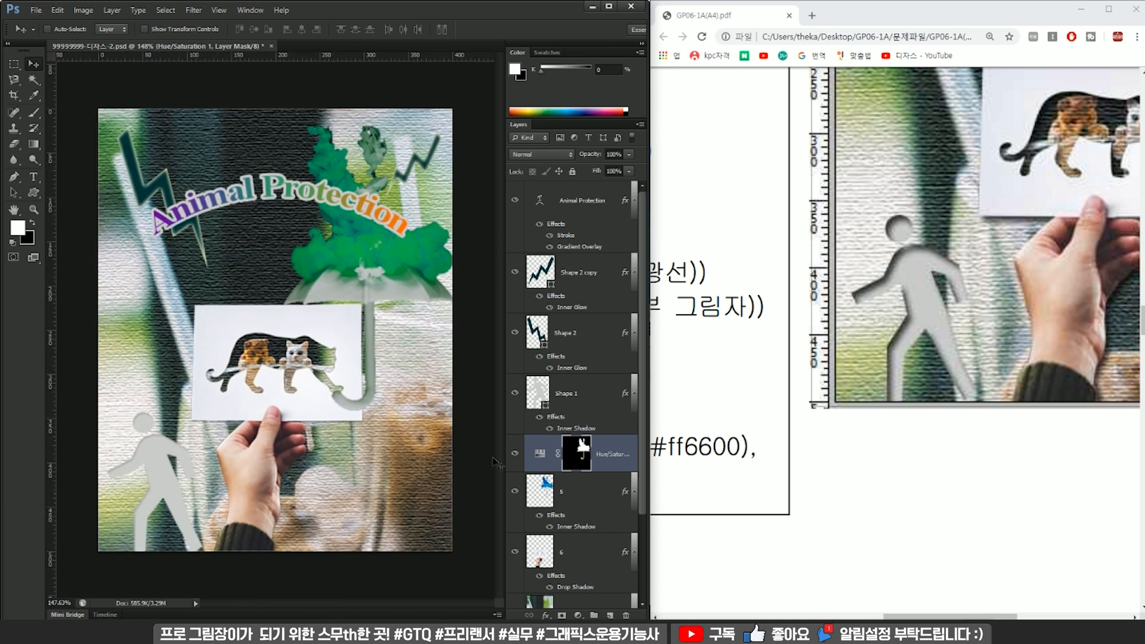
double_click(567, 429)
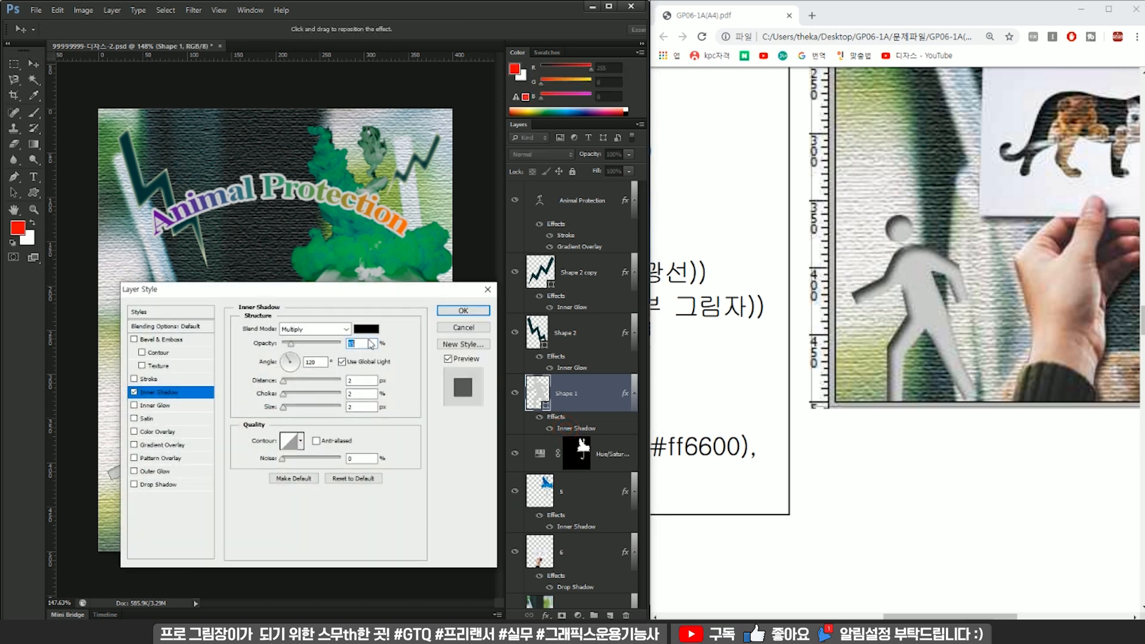
left_click(449, 311)
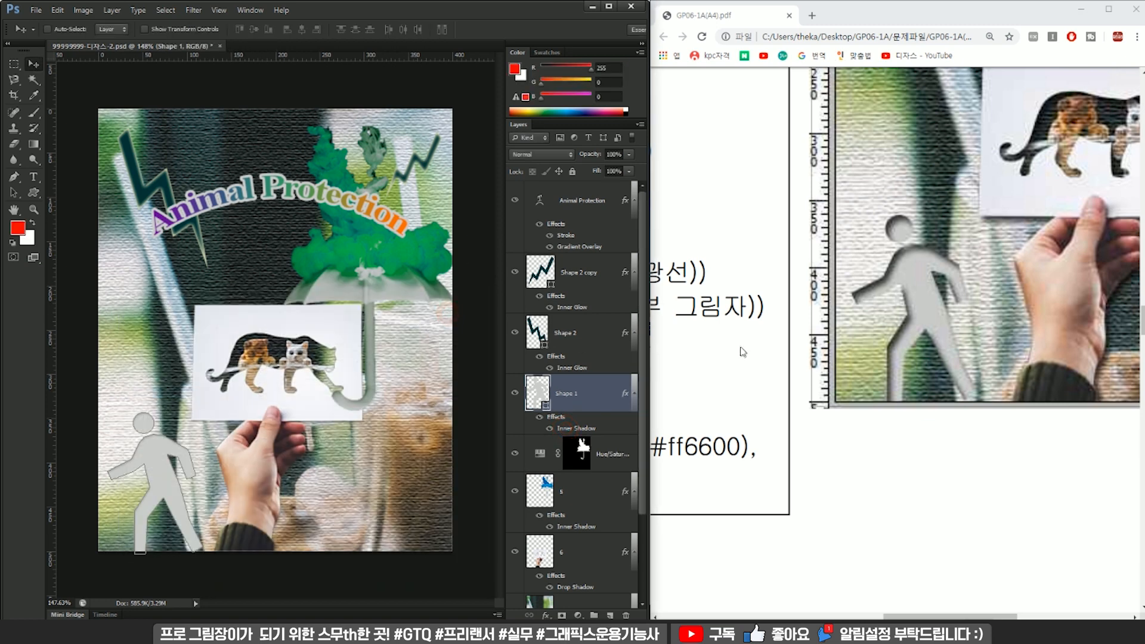
Save the full-size layered composite under its existing PSD file name.
scroll(416, 280, "down", 2, "alt")
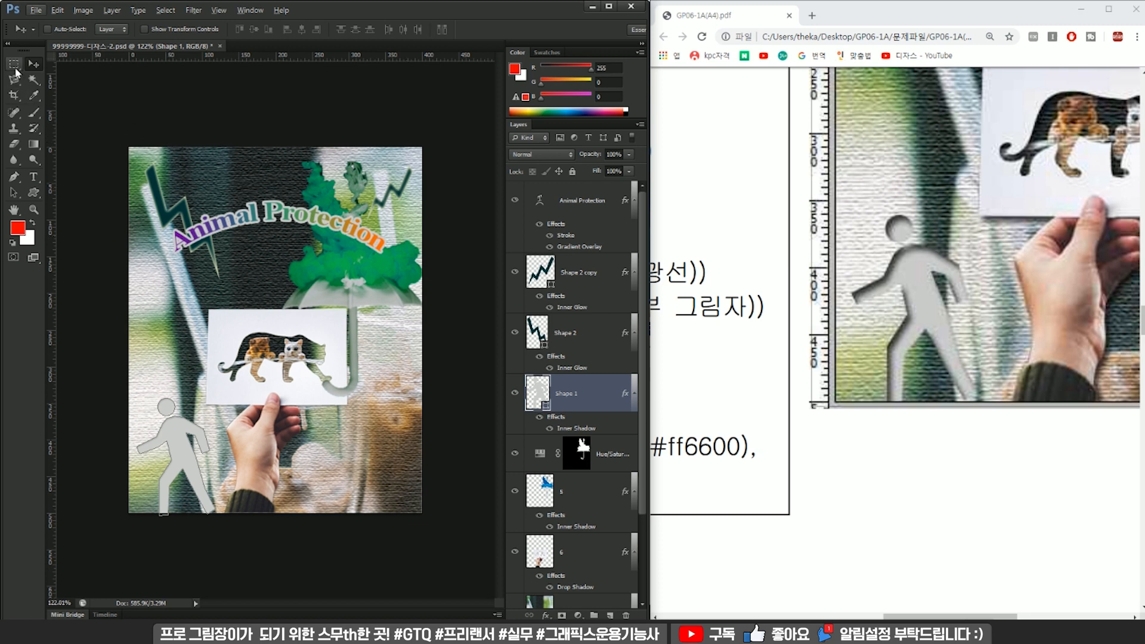
key("m")
key("ctrl+s")
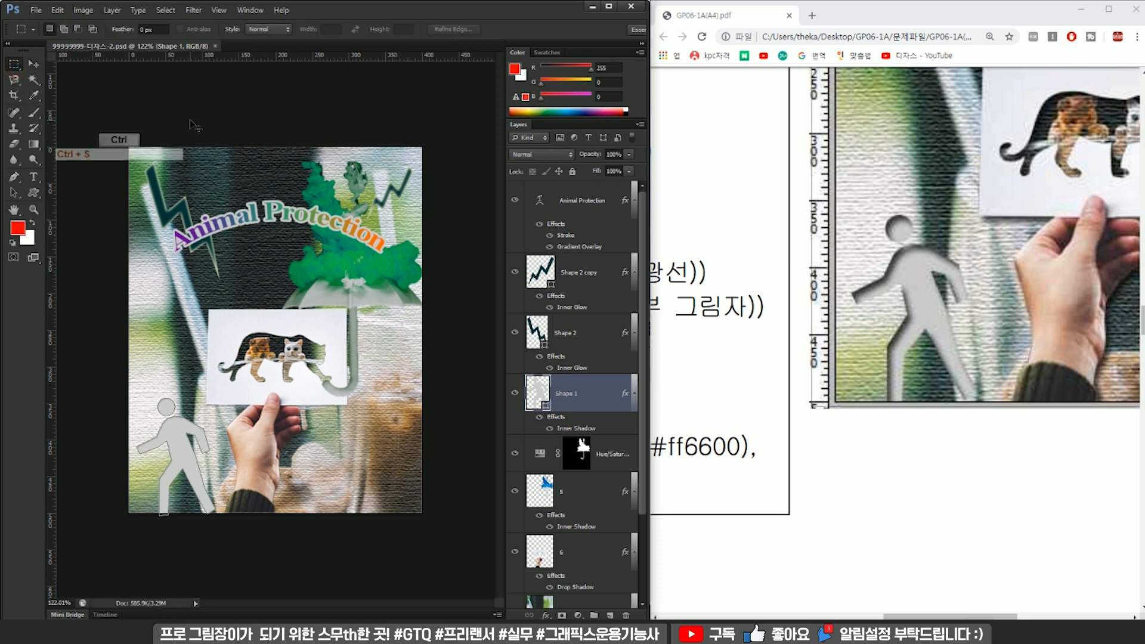
key("ctrl")
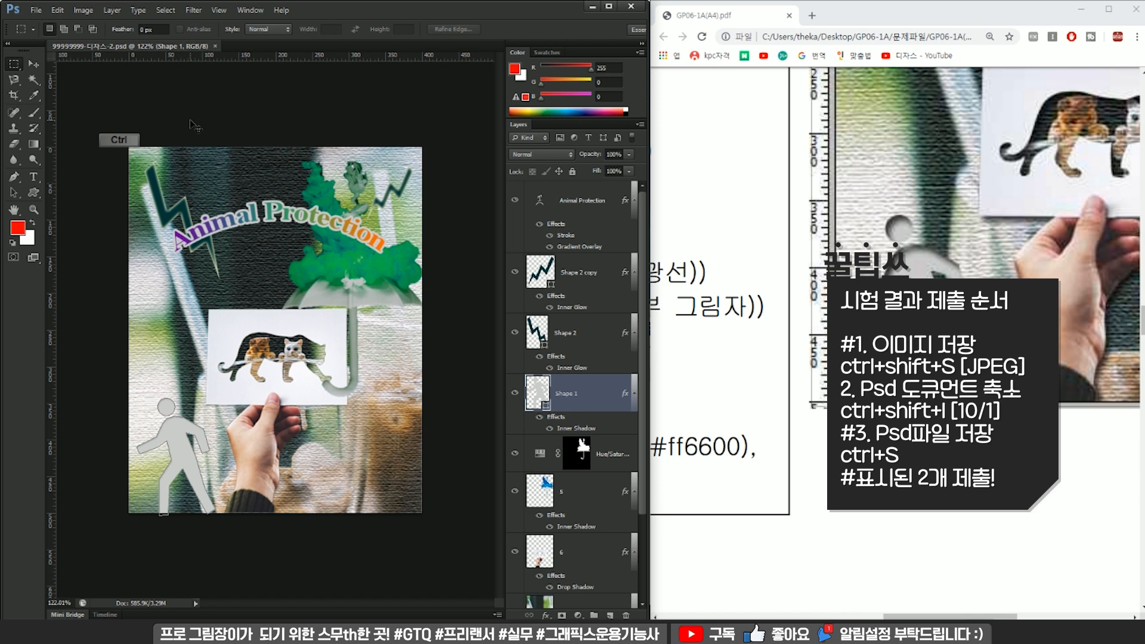
Save a JPEG version of the composite in the GTQ folder at quality 12 (Maximum), Baseline ("Standard").
key("ctrl+shift+s")
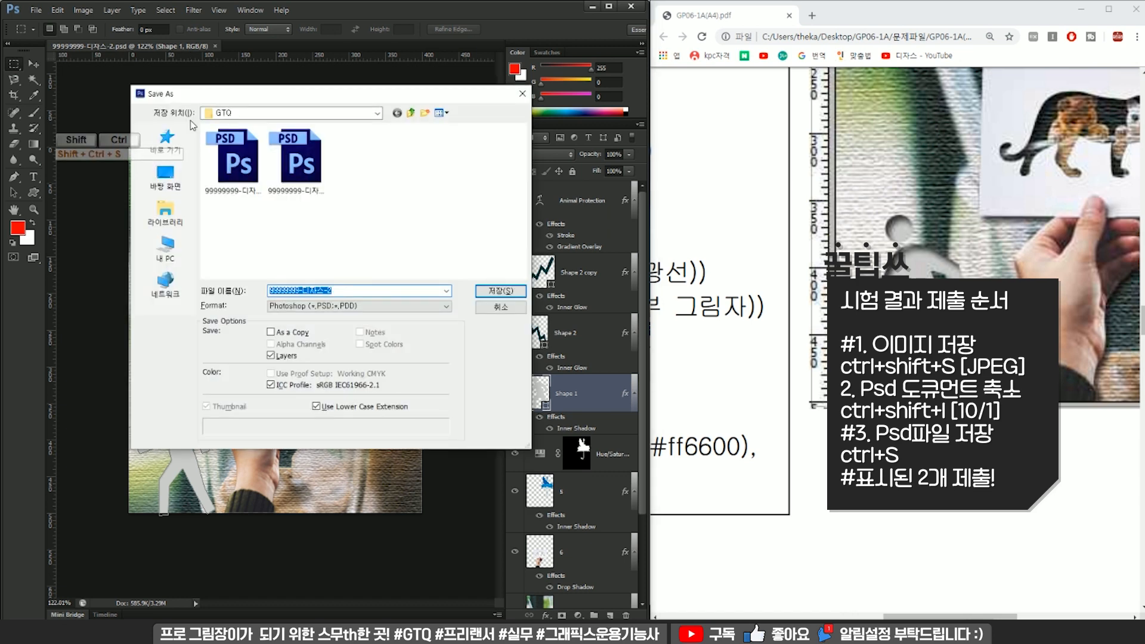
left_click(319, 306)
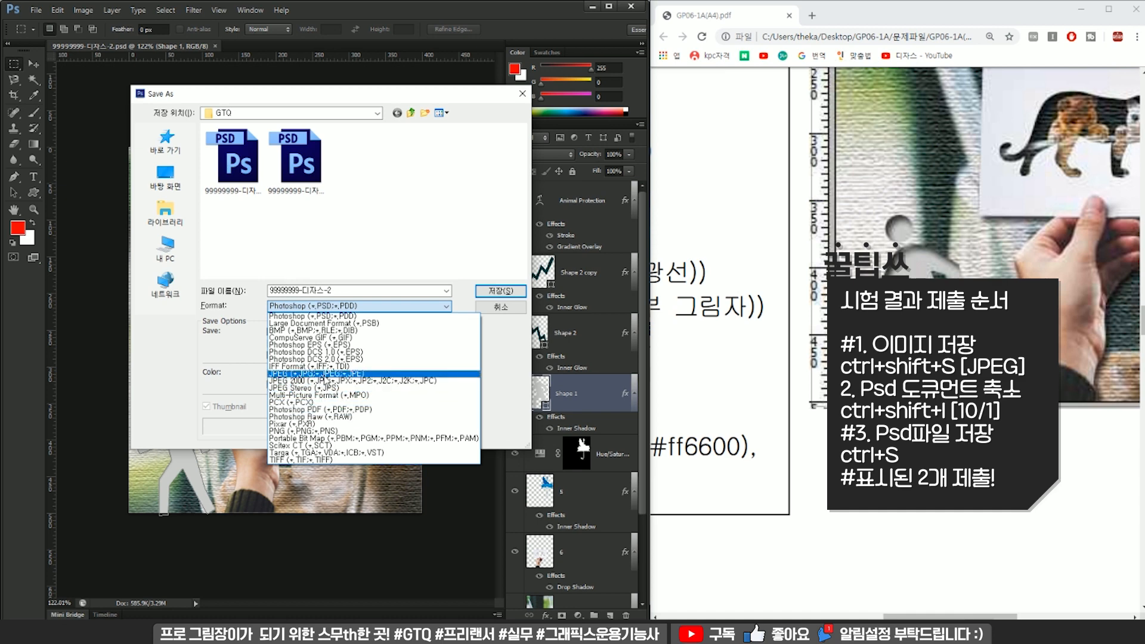
left_click(323, 373)
left_click(500, 290)
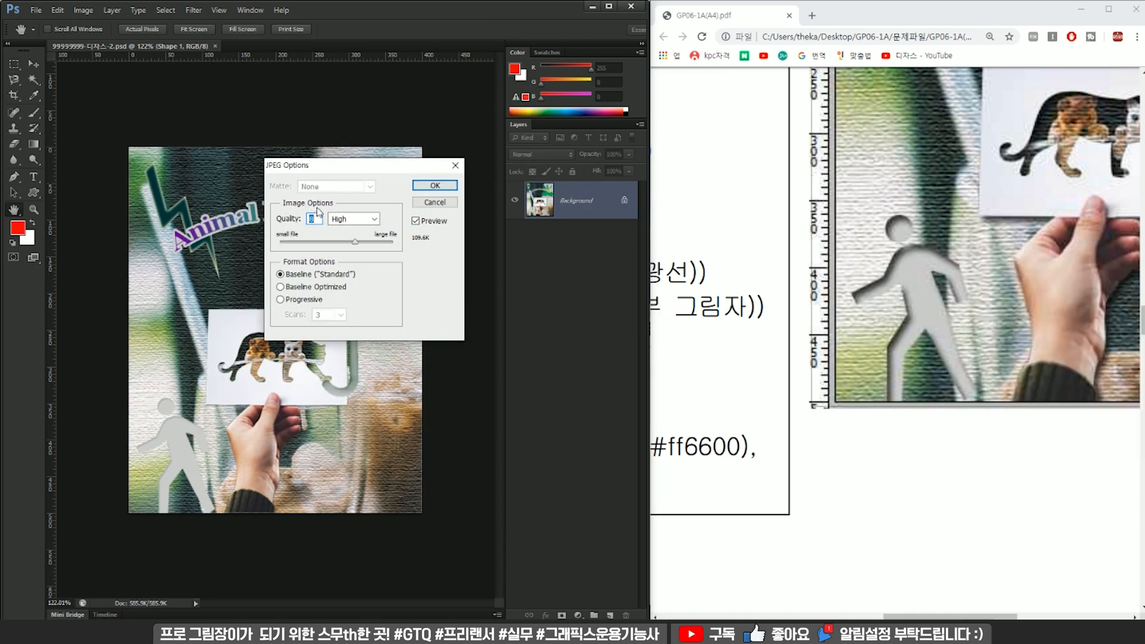
left_click_drag(355, 241, 388, 241)
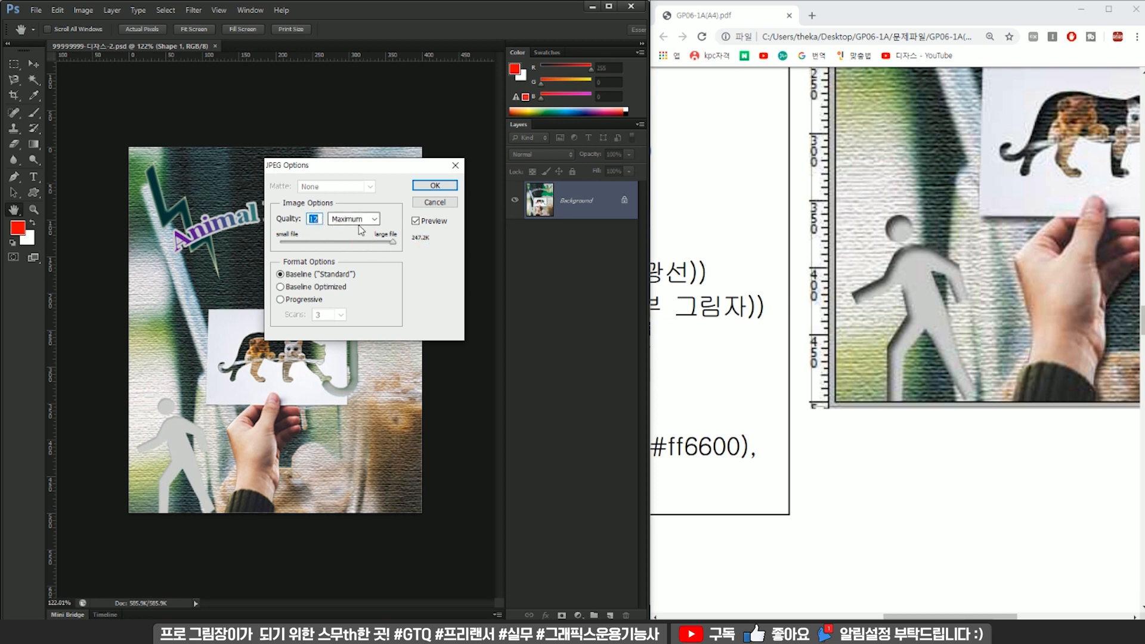
left_click(435, 185)
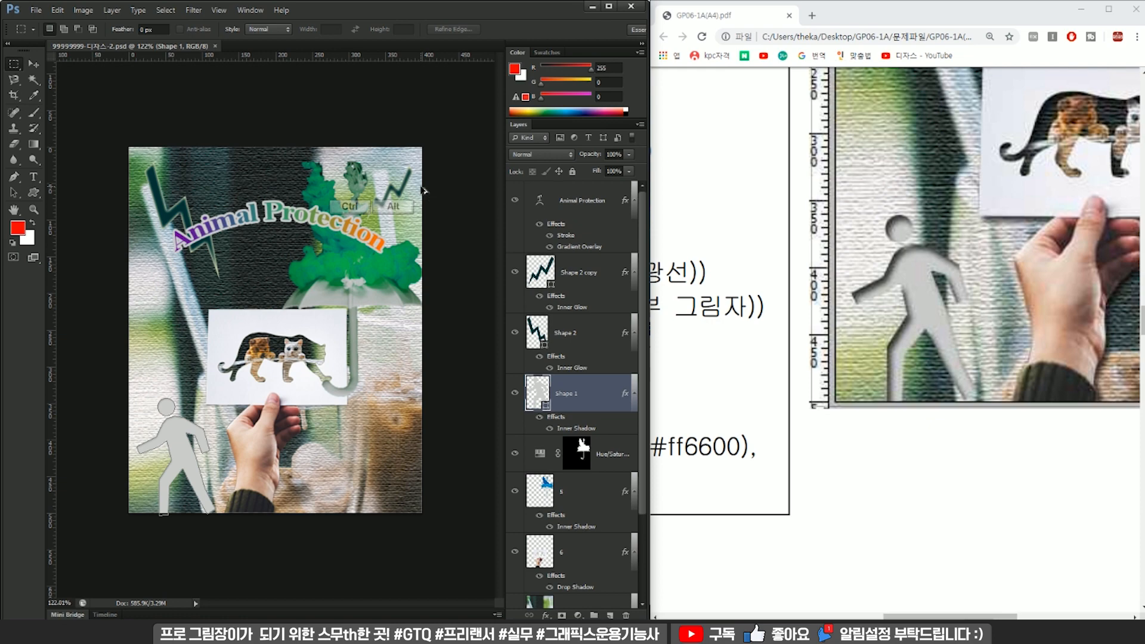
Resize the image to the 40 × 50 pixels given in the exam sheet's PSD specification and save the PSD.
key("ctrl+alt+i")
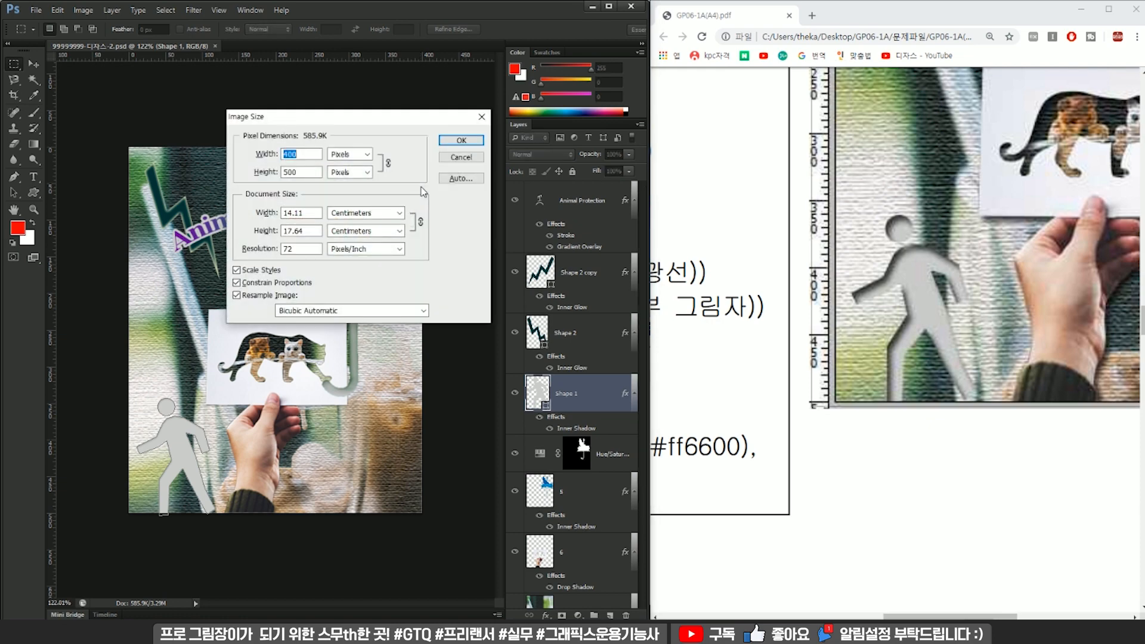
scroll(739, 232, "down", 4)
scroll(741, 232, "down", 5)
scroll(743, 231, "up", 4)
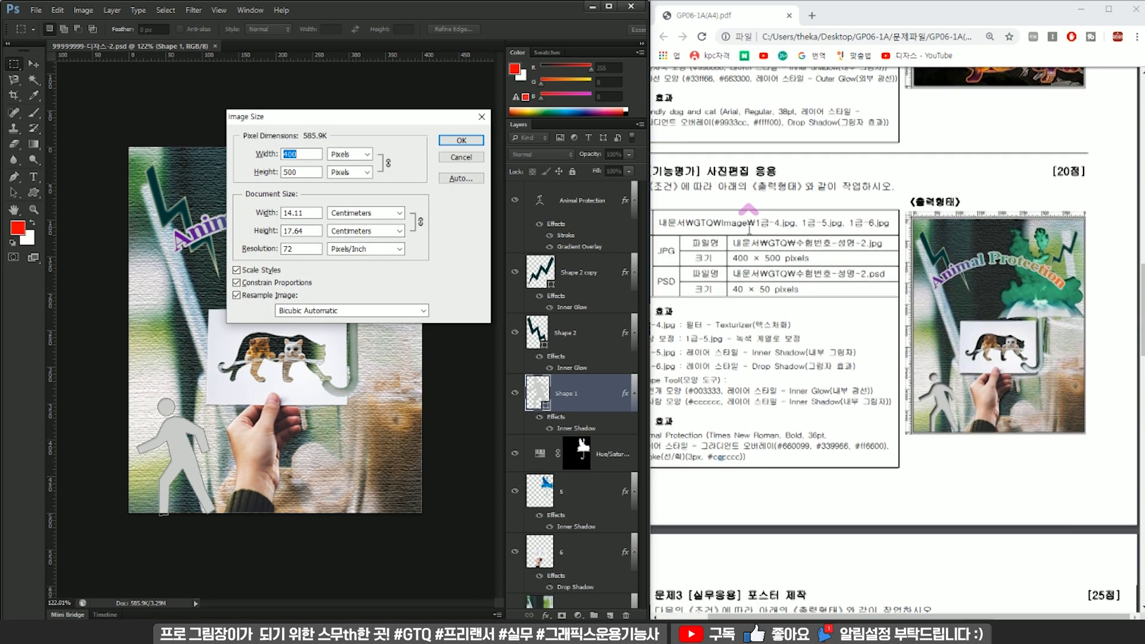
scroll(756, 243, "up", 4)
scroll(757, 244, "down", 2)
left_click_drag(875, 617, 832, 617)
left_click_drag(791, 446, 796, 446)
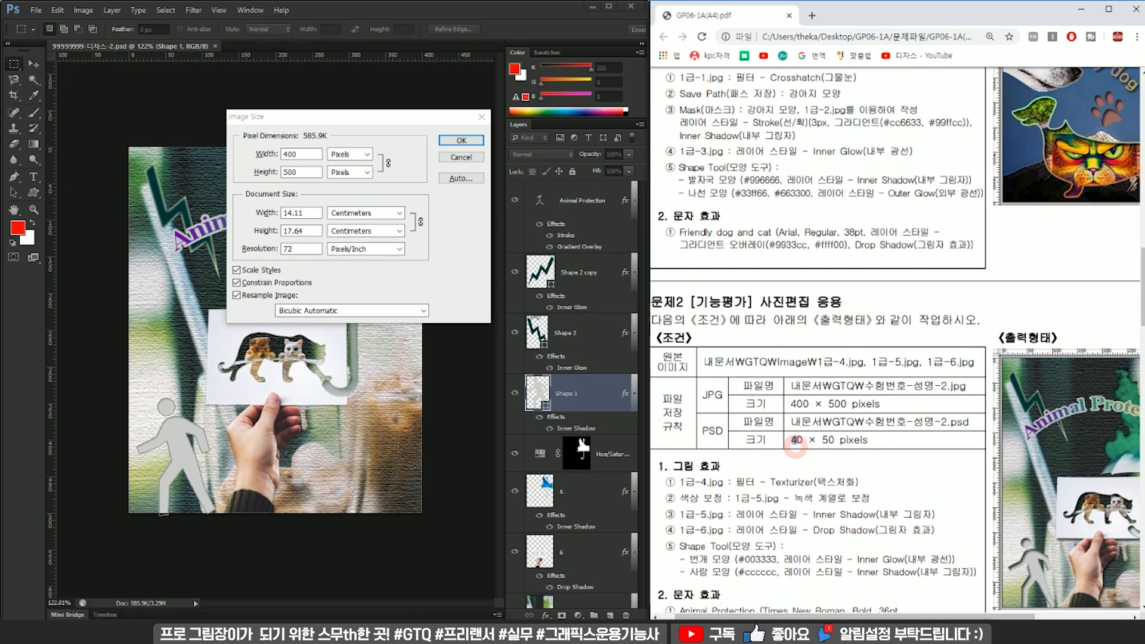
left_click_drag(301, 155, 228, 155)
type("40")
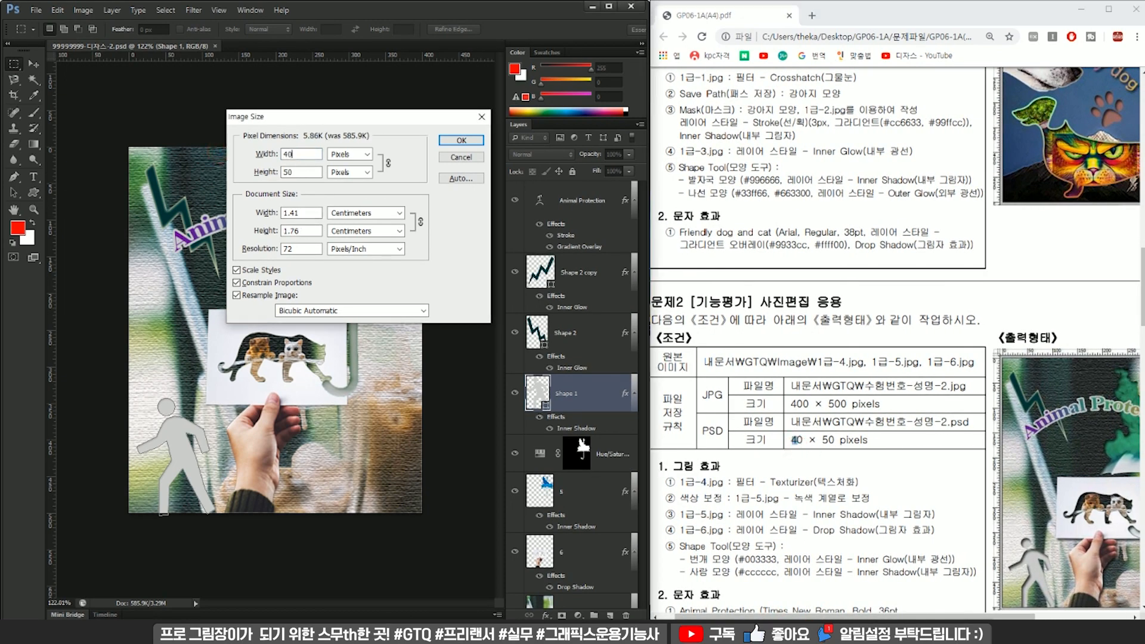
key("Return")
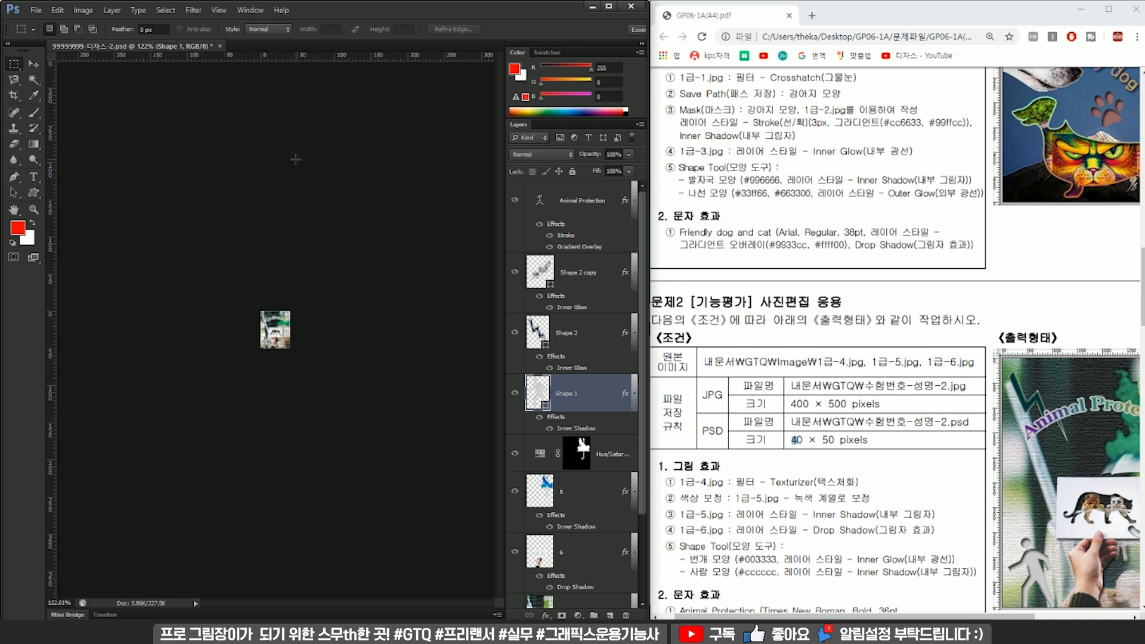
key("ctrl")
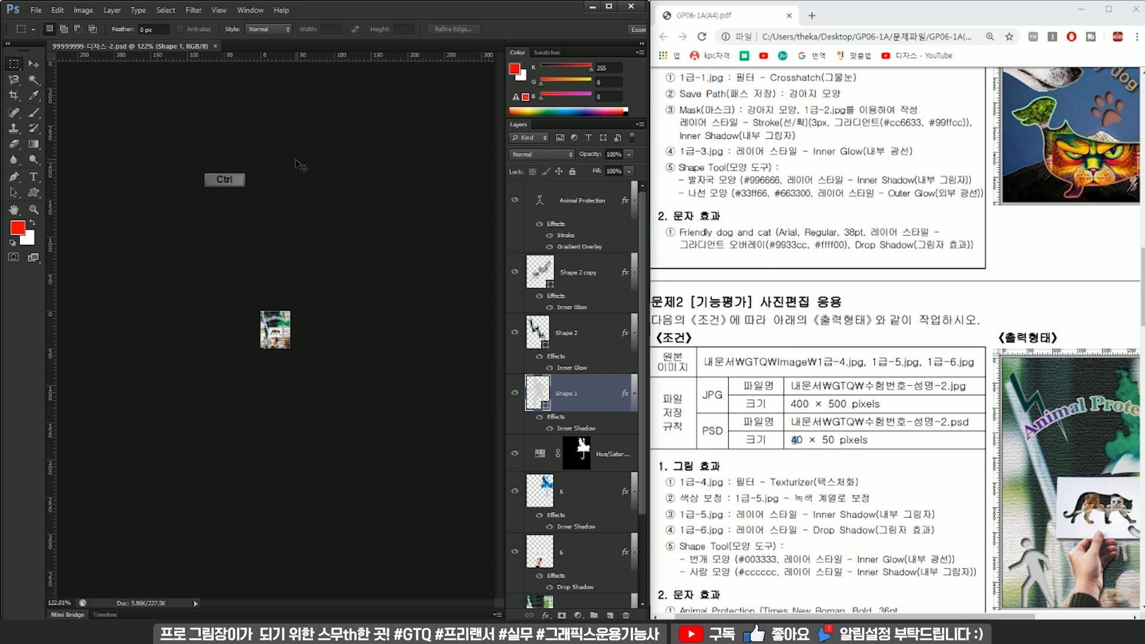
key("Return")
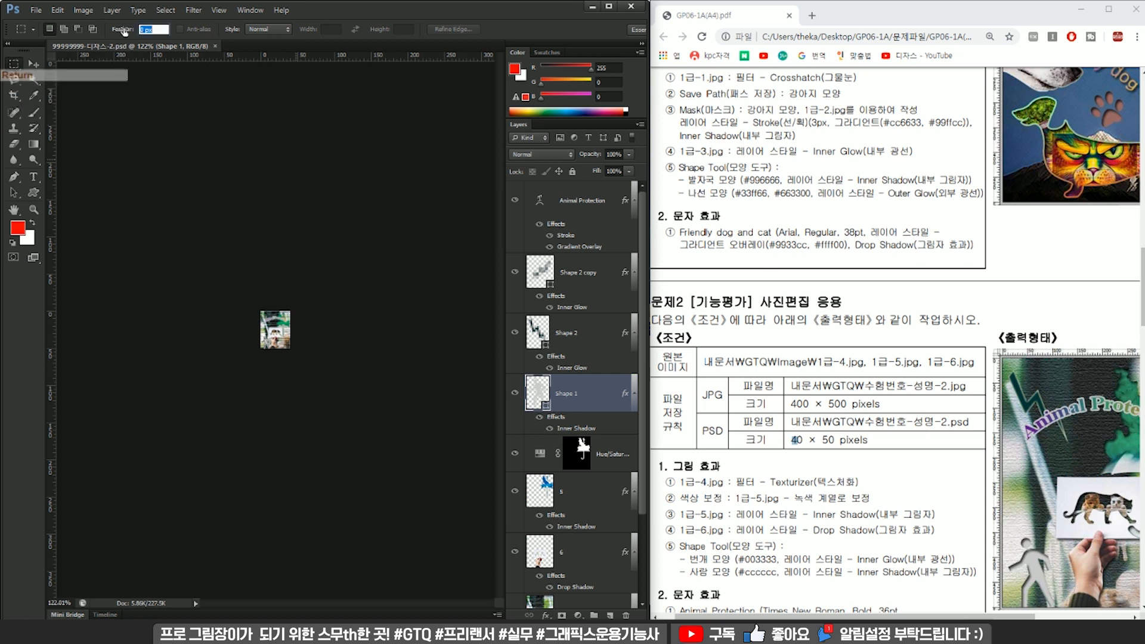
left_click(13, 63)
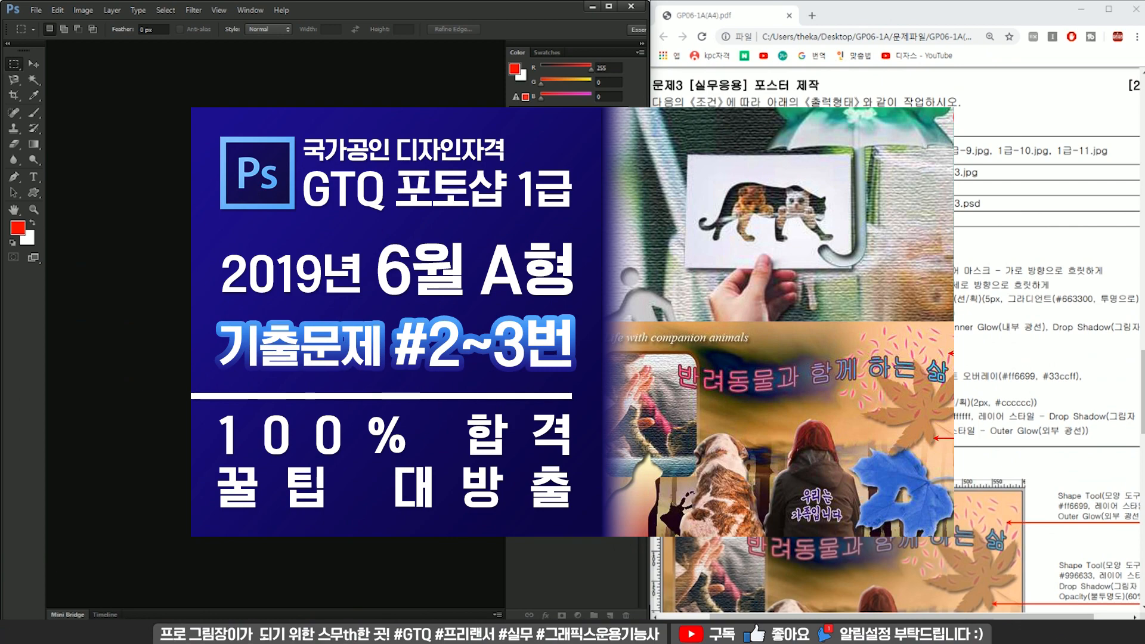
Create a 600 × 400 pixel document named with the examinee number, name and suffix -3, and check its canvas size.
left_click(29, 15)
left_click(39, 23)
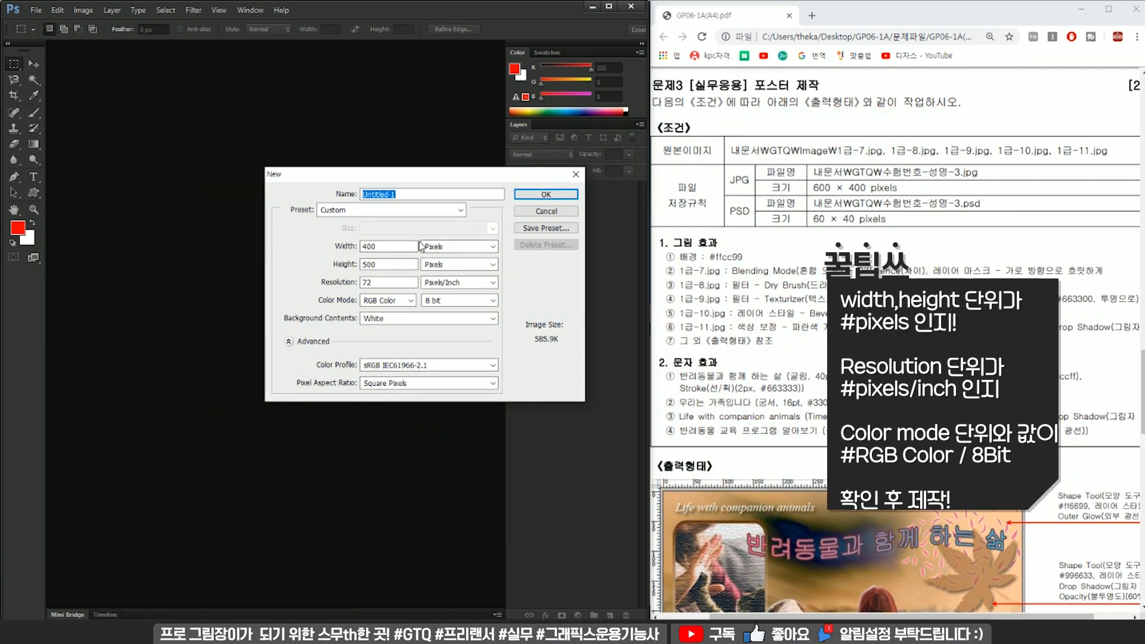
left_click_drag(381, 246, 288, 256)
type("600")
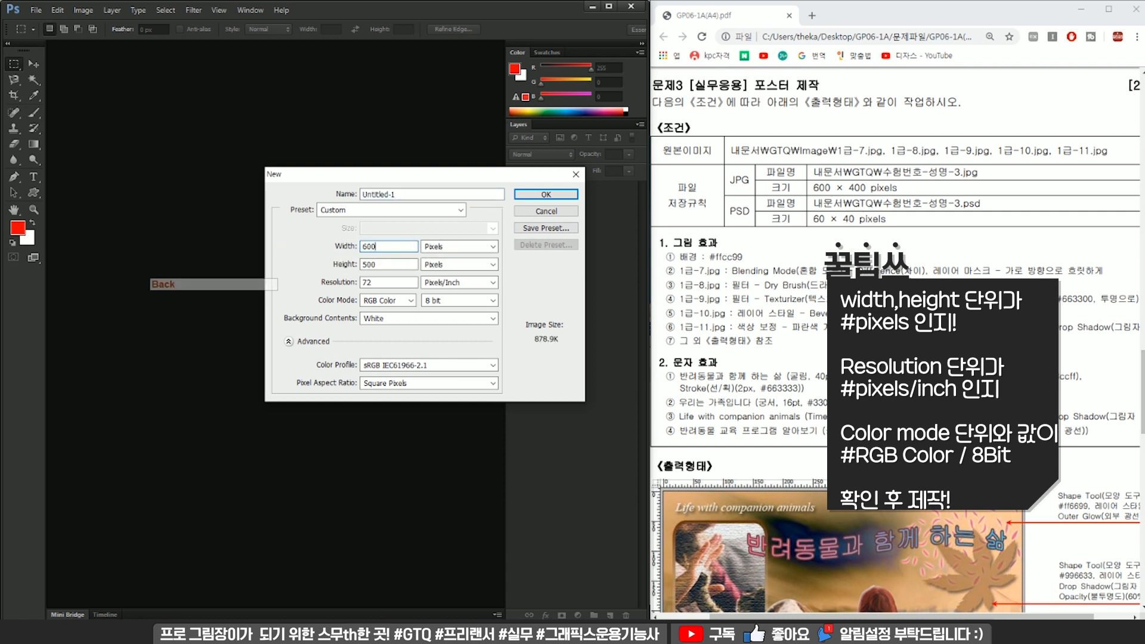
key("Tab")
type("400")
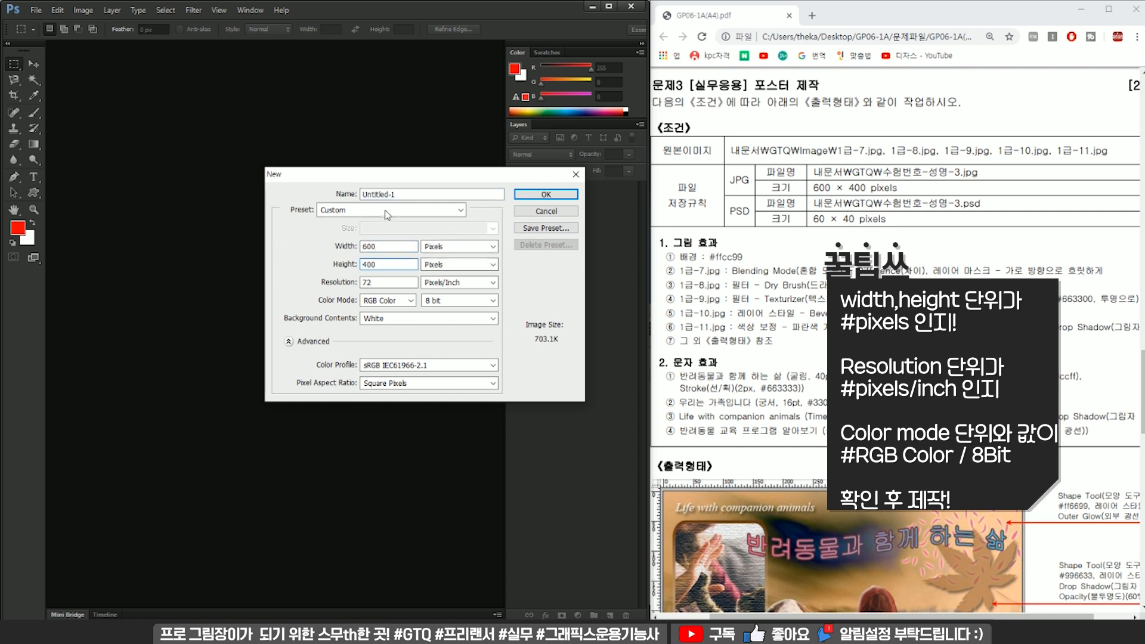
left_click_drag(416, 195, 249, 179)
type("99999999-디자인-3")
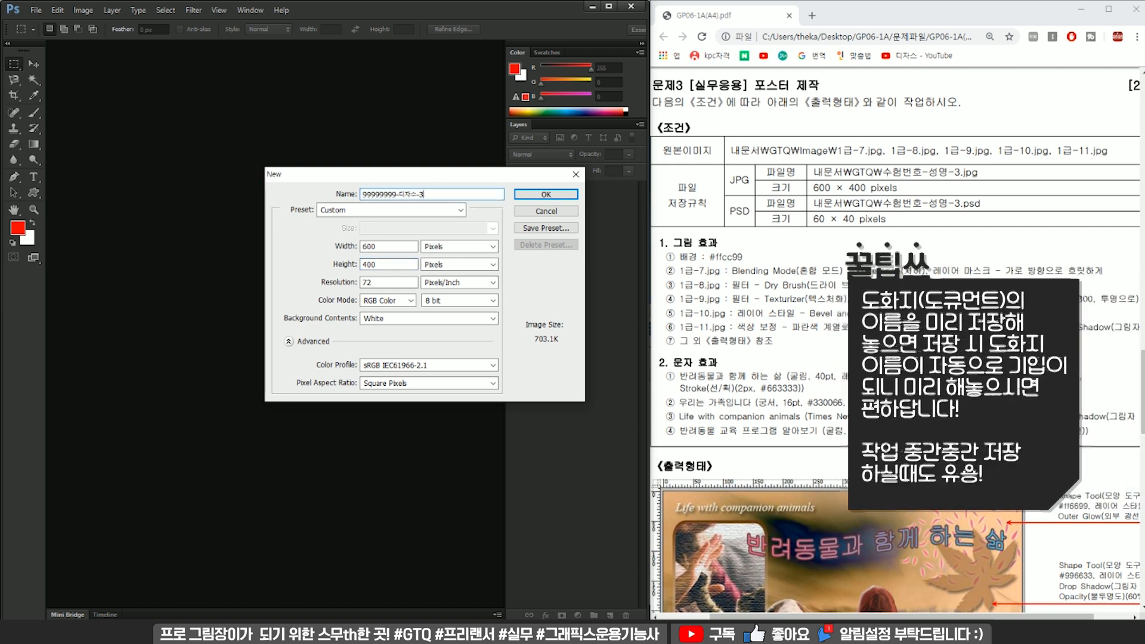
key("Return")
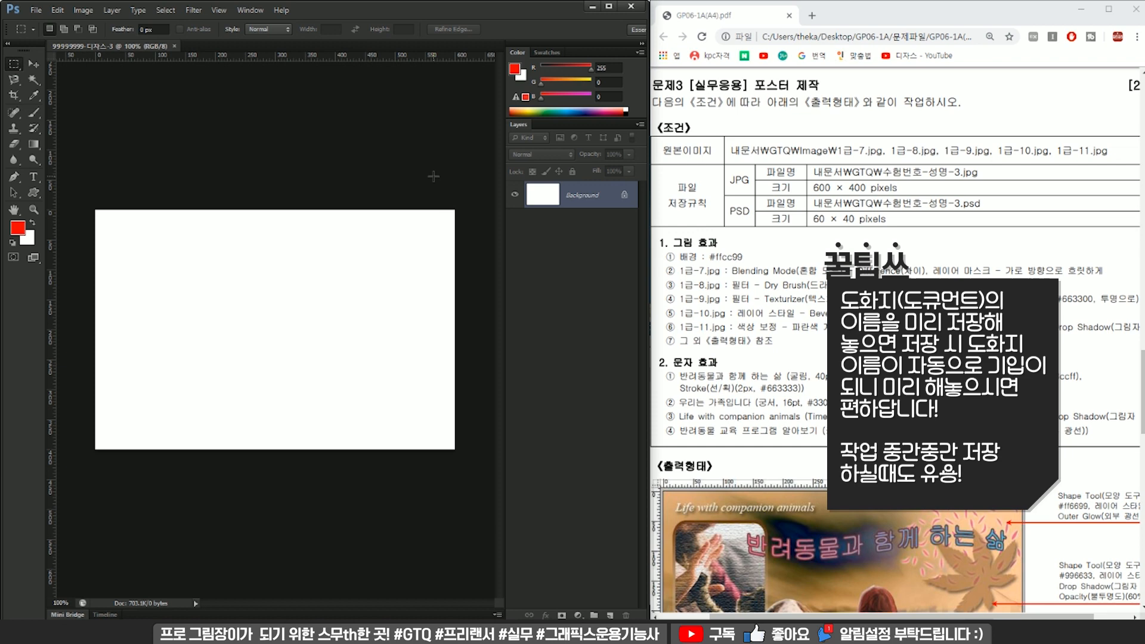
key("ctrl+alt+i")
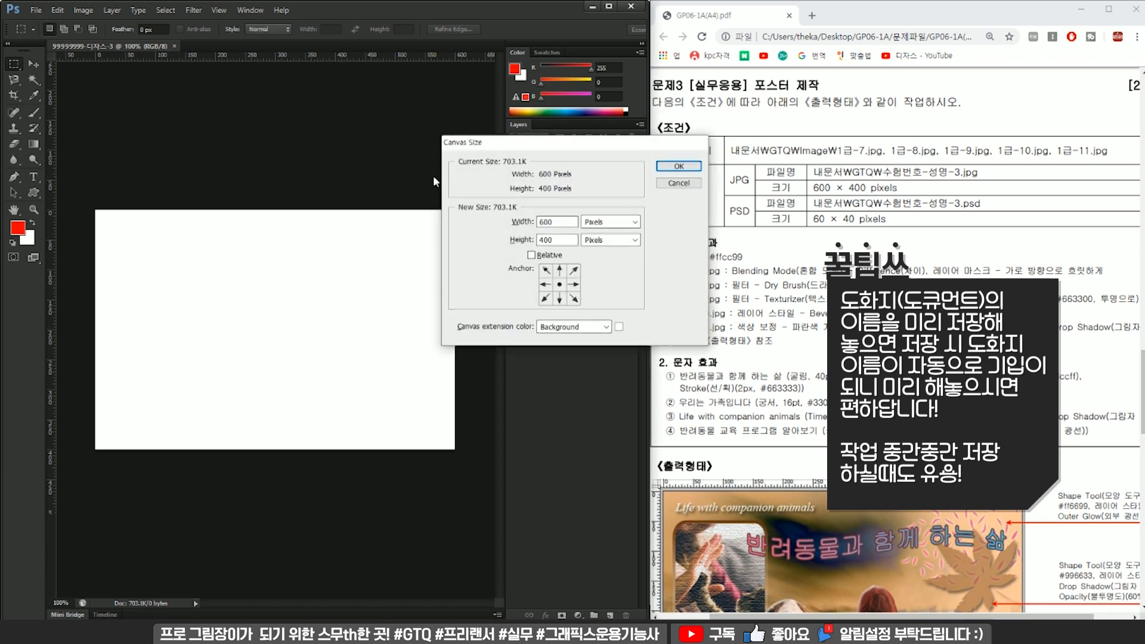
key("Return")
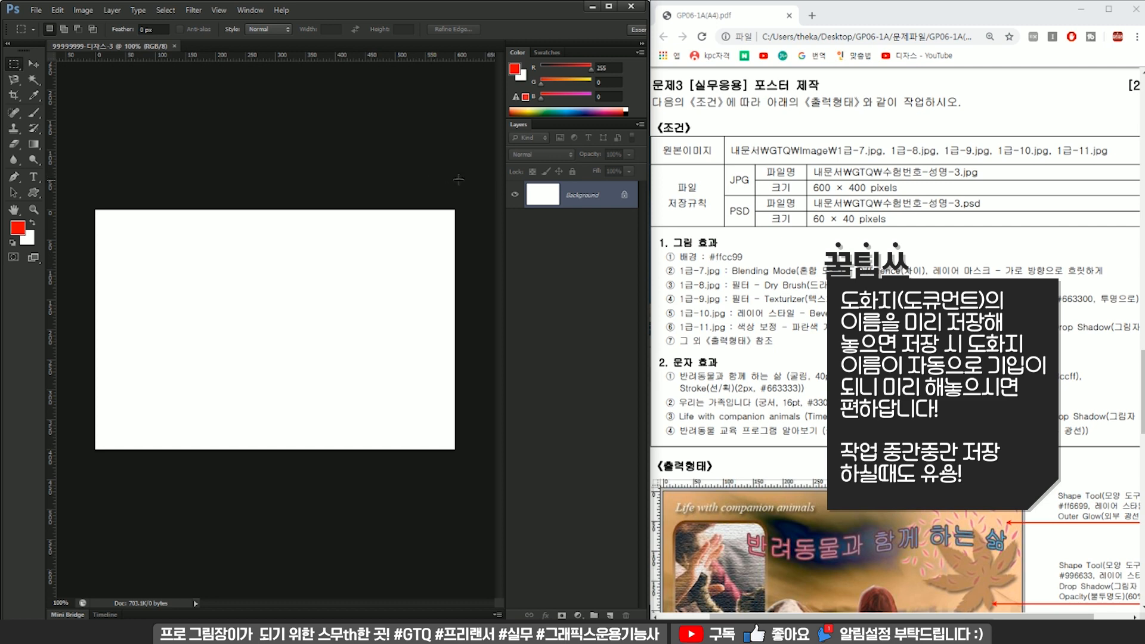
Add a new layer and fill it entirely with the background colour #ffcc99, removing the selection.
left_click(609, 615)
key("ctrl+a")
left_click(17, 227)
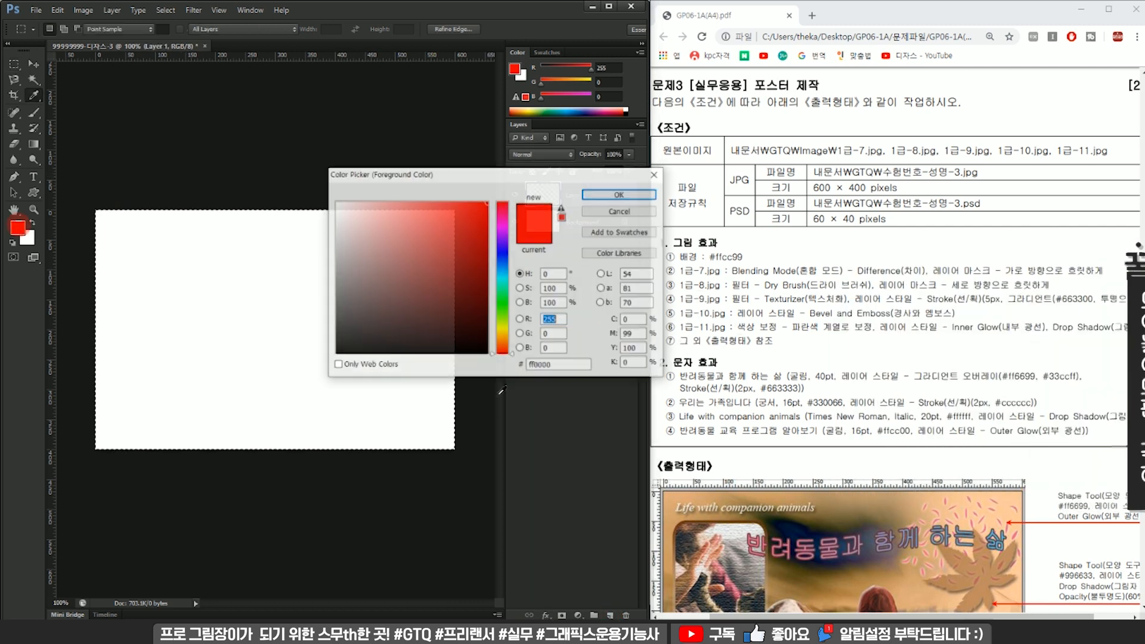
key("BackSpace")
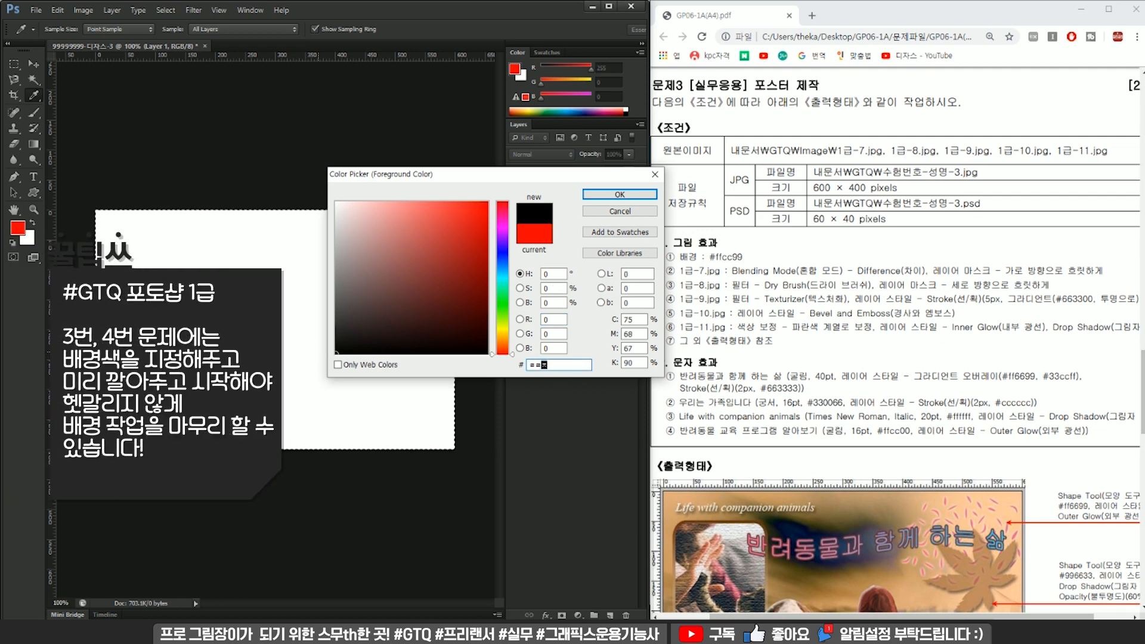
type("ffcc99")
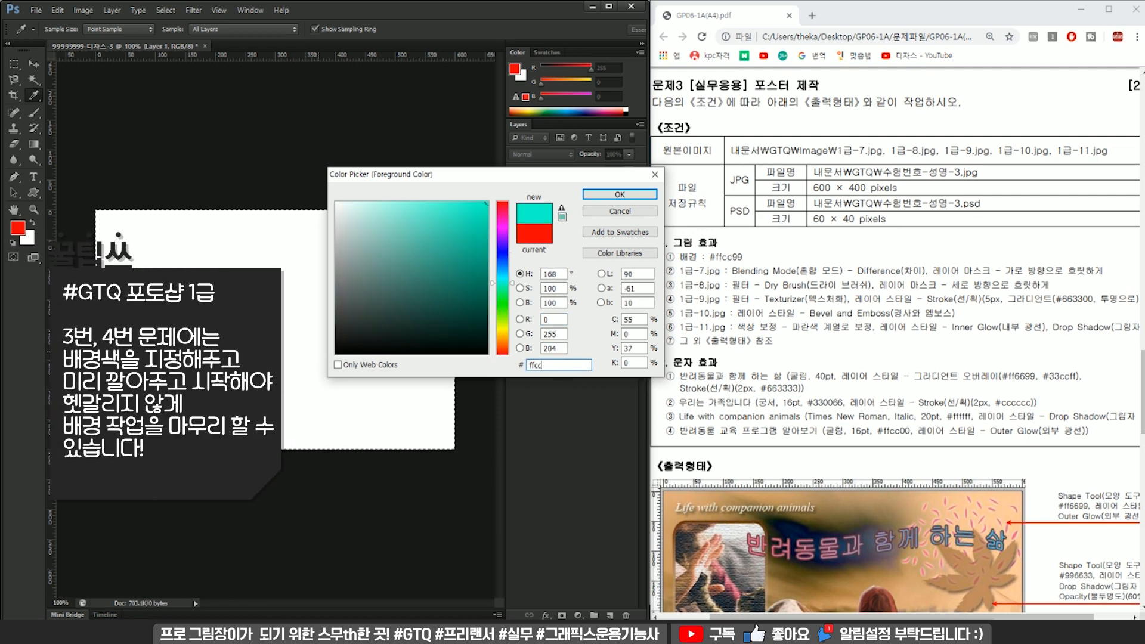
key("Return")
key("alt+BackSpace")
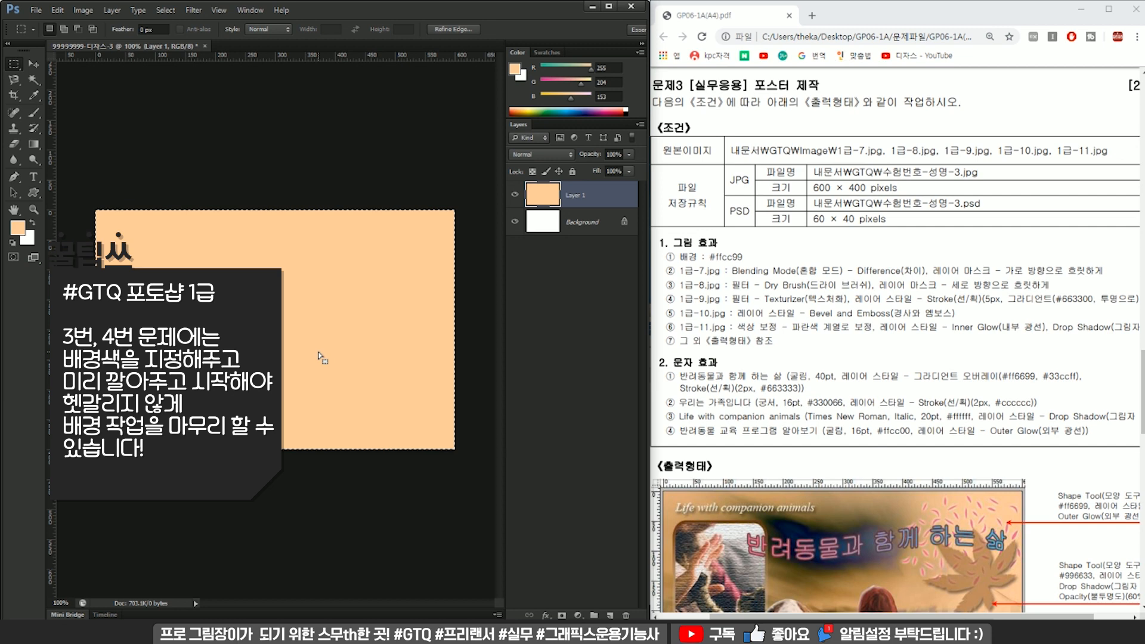
key("ctrl+d")
left_click(13, 229)
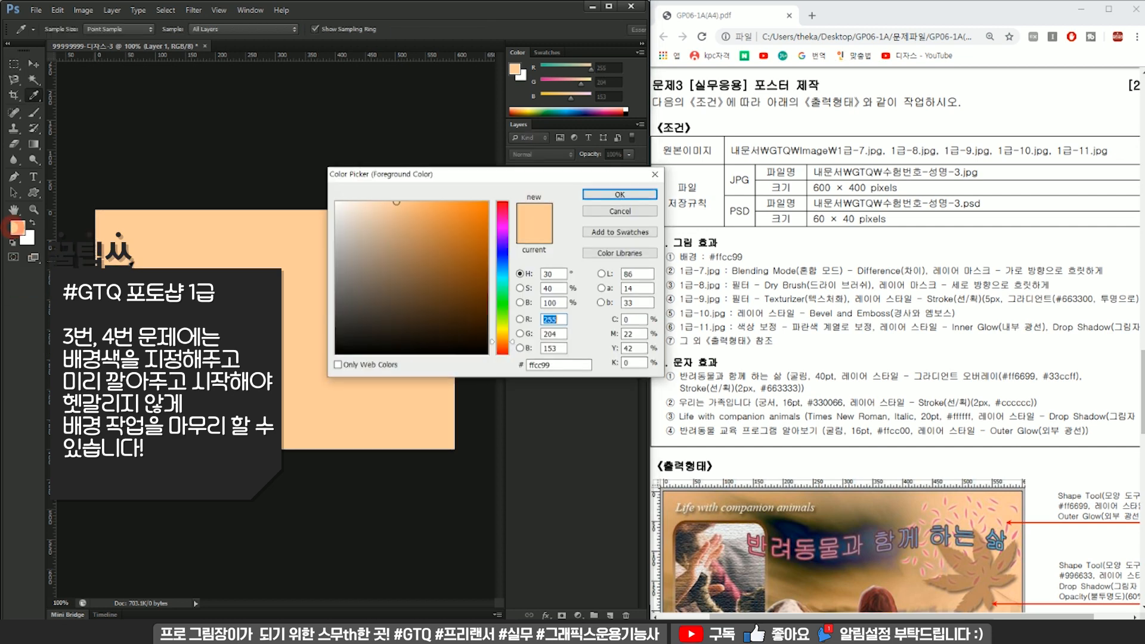
key("Return")
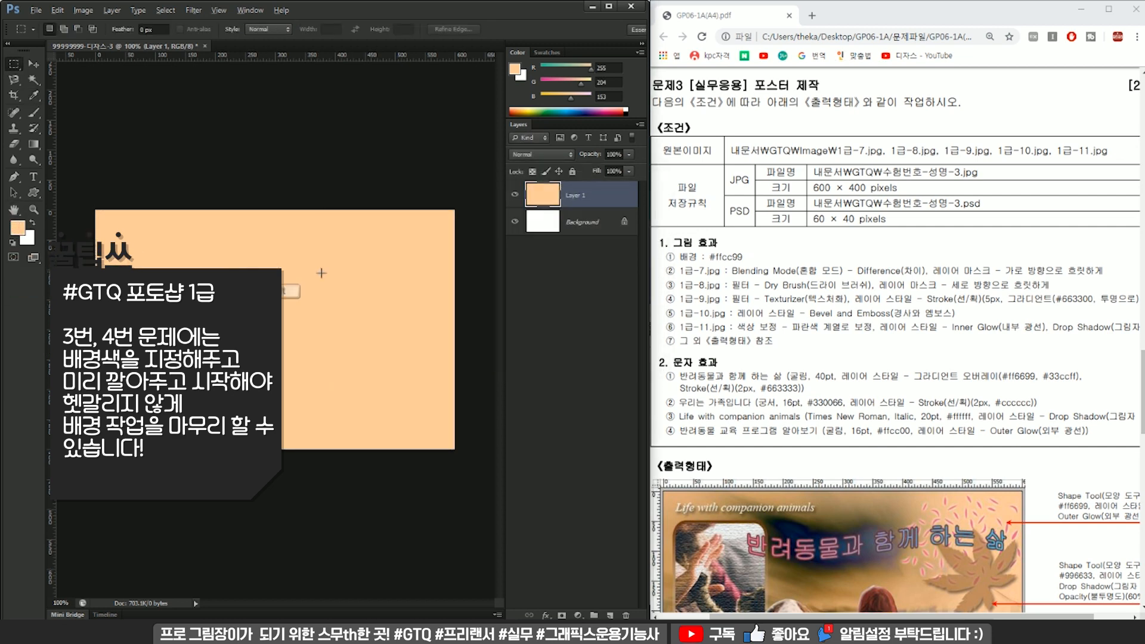
Place the source images 1급-7 to 1급-11 from the 소스파일 folder into the document as separate layers.
key("alt")
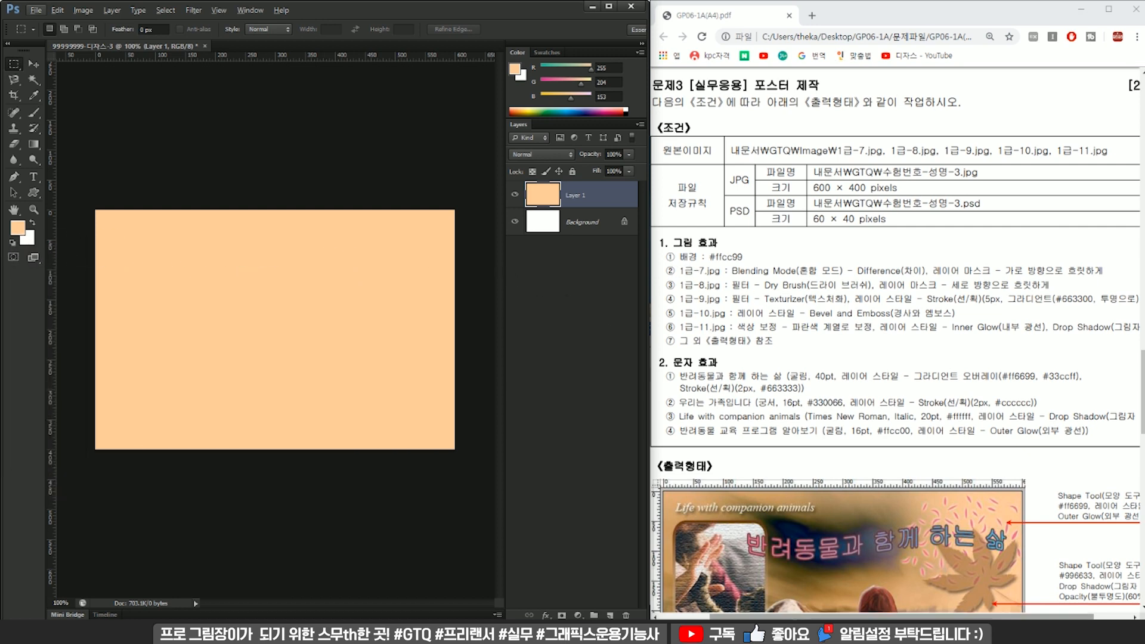
left_click(794, 631)
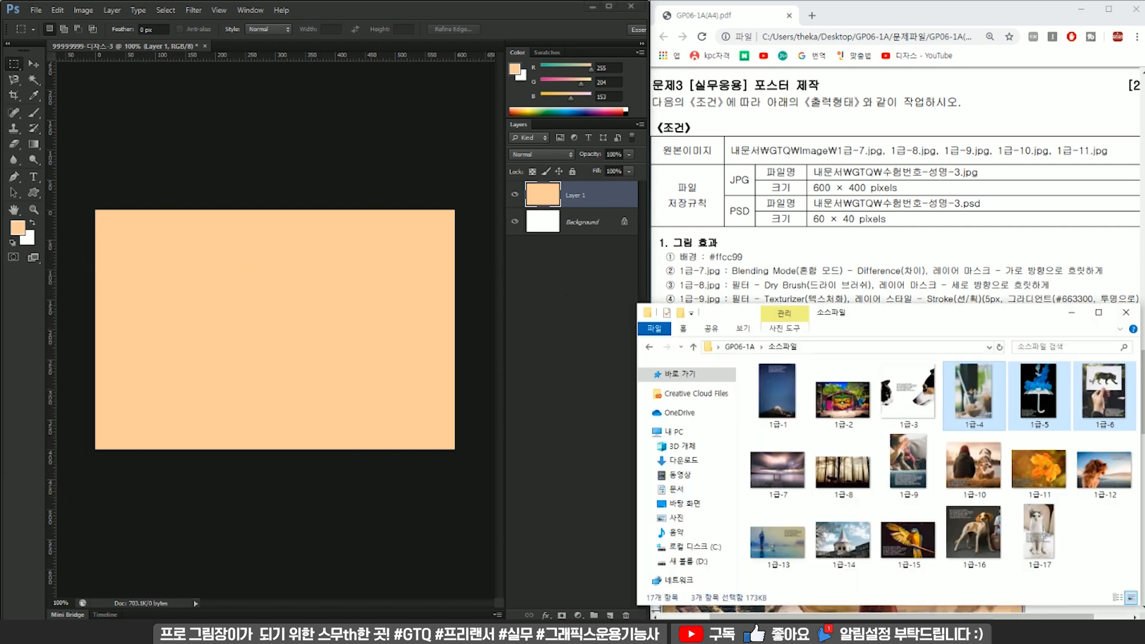
left_click(773, 473)
left_click(1040, 470, "shift")
mouse_move(811, 475)
left_mouse_down()
mouse_move(370, 386)
mouse_move(809, 496)
left_mouse_up()
left_click(788, 468)
left_click(1048, 485, "shift")
left_click_drag(1048, 486, 274, 334)
key("Return")
key("Return")
key("Return")
key("Return")
Hide the 1급-8 to 1급-11 layers and set the blending mode of 1급-7 to Difference.
left_click(885, 280)
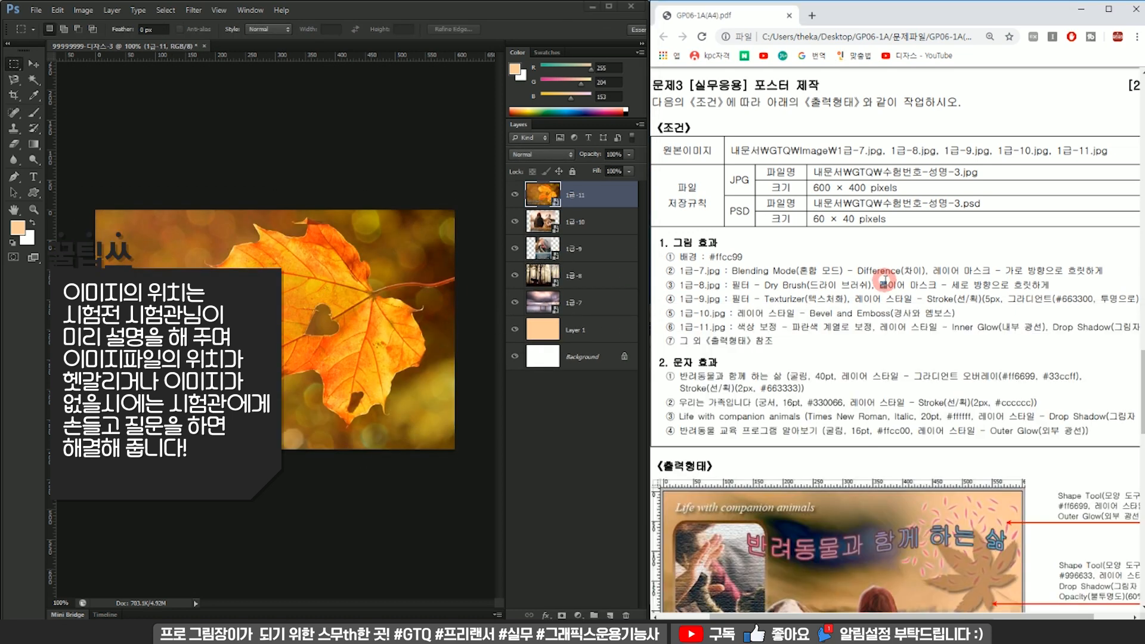
left_click_drag(516, 276, 515, 194)
left_click(574, 304)
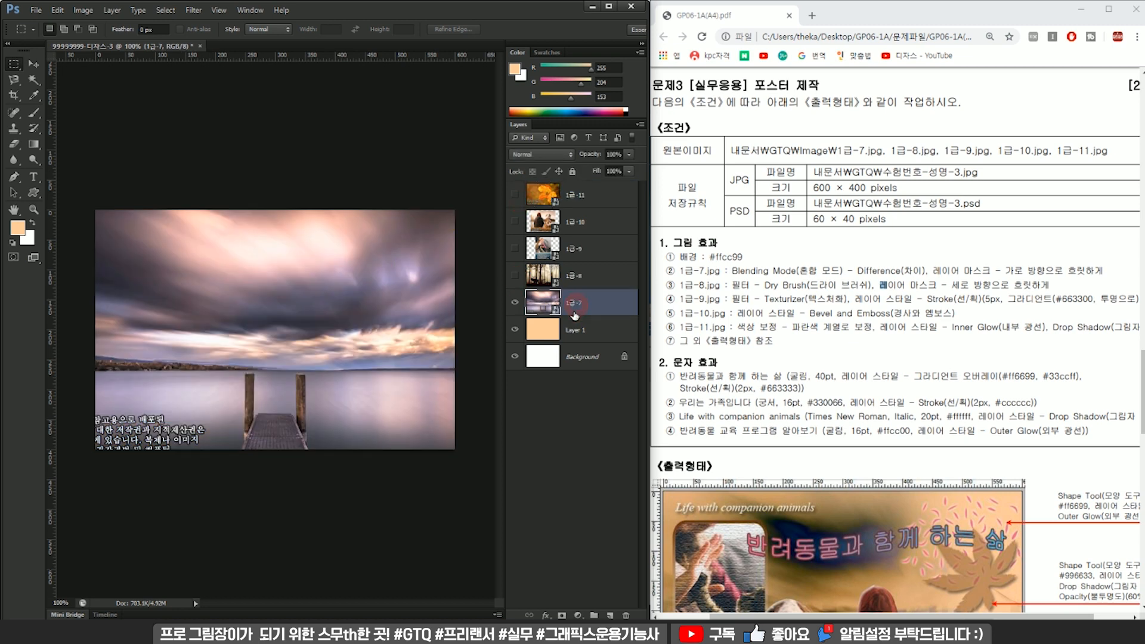
scroll(948, 333, "down", 1)
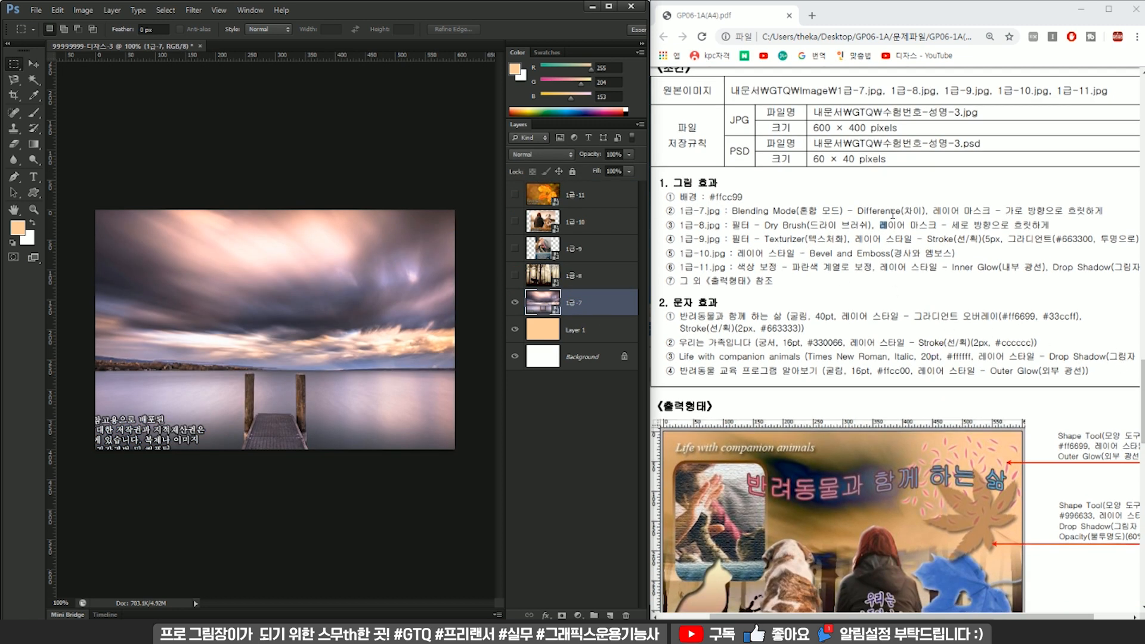
left_click(559, 157)
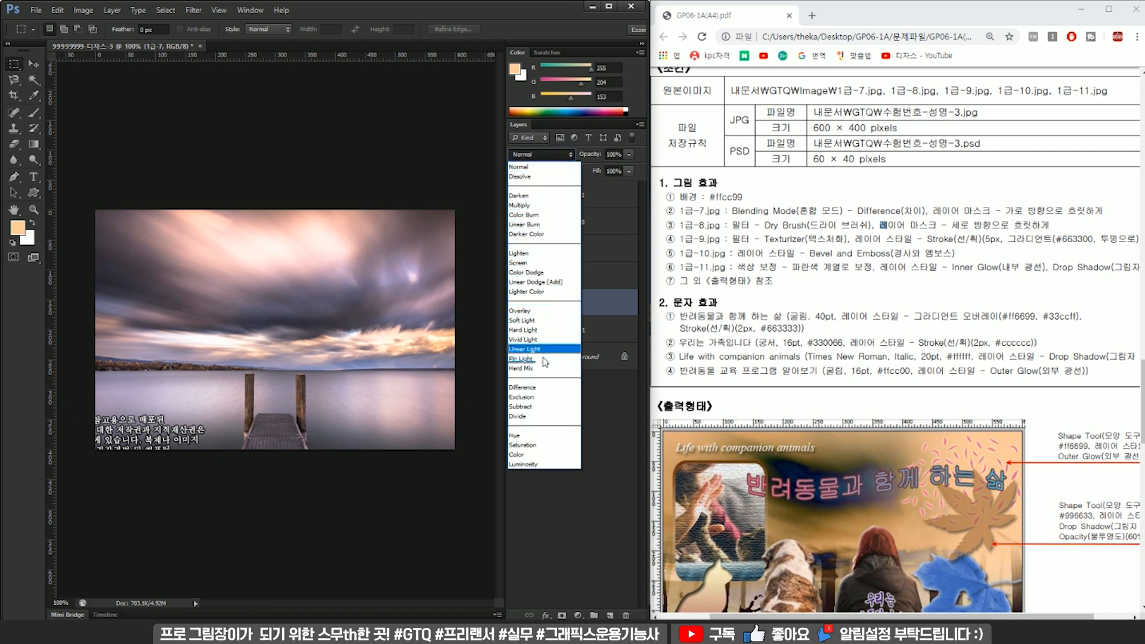
left_click(550, 387)
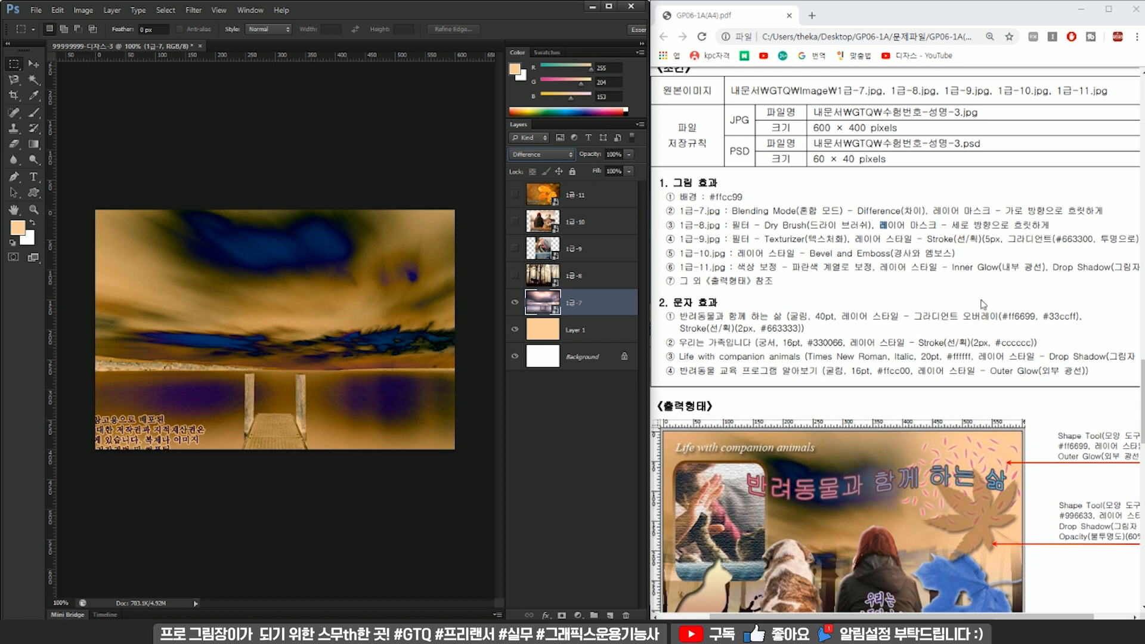
Add a layer mask to 1급-7 and set the Gradient tool to the white-to-black Foreground to Background preset.
scroll(983, 304, "down", 2)
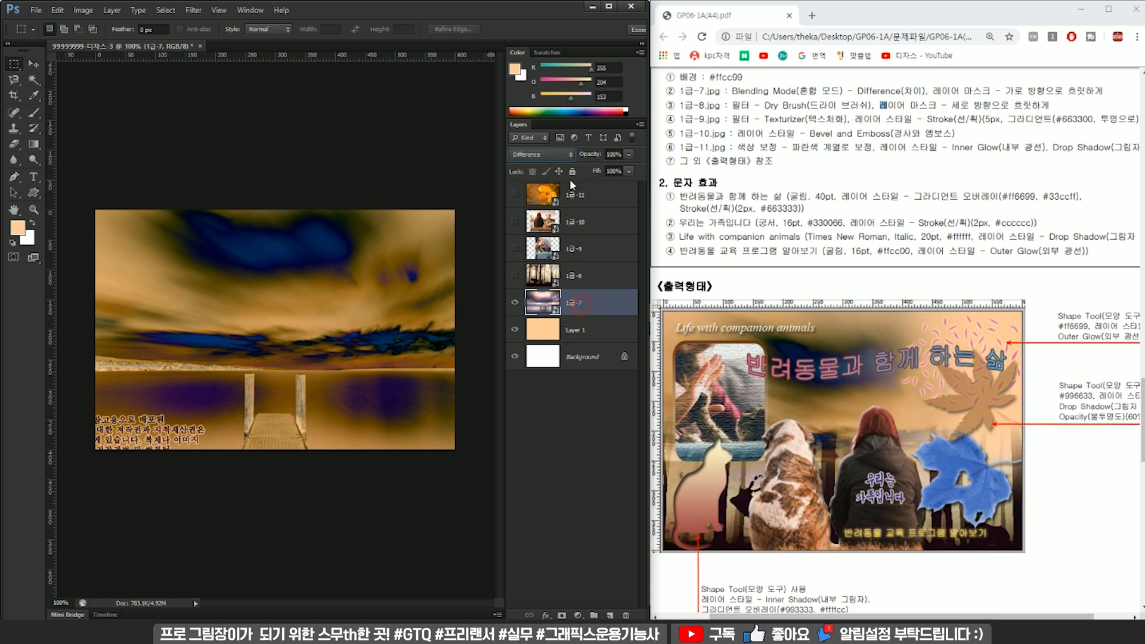
left_click(561, 614)
key("g")
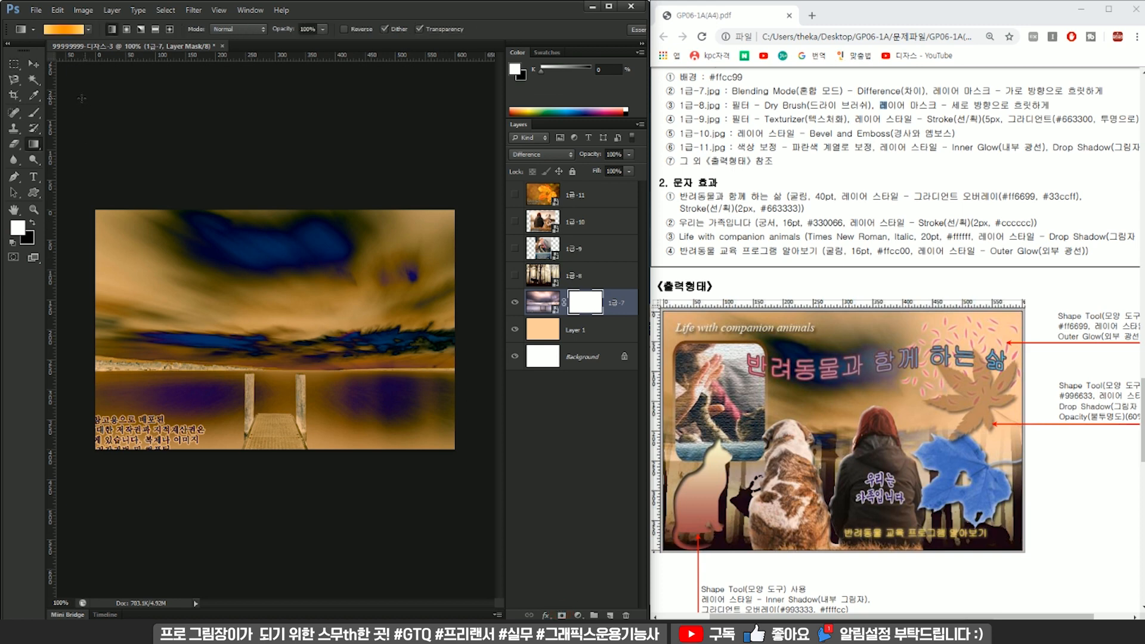
left_click(70, 29)
left_click(227, 180)
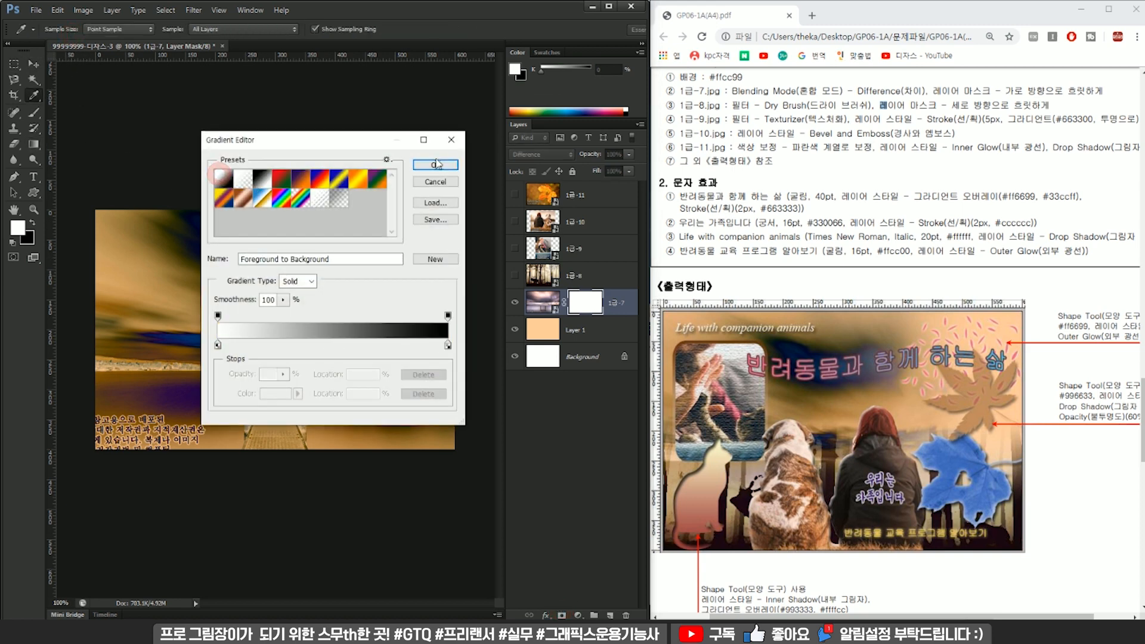
left_click(432, 169)
Try a vertical gradient on the 1급-7 mask running from the image's lower edge up to the sky.
left_click(585, 302)
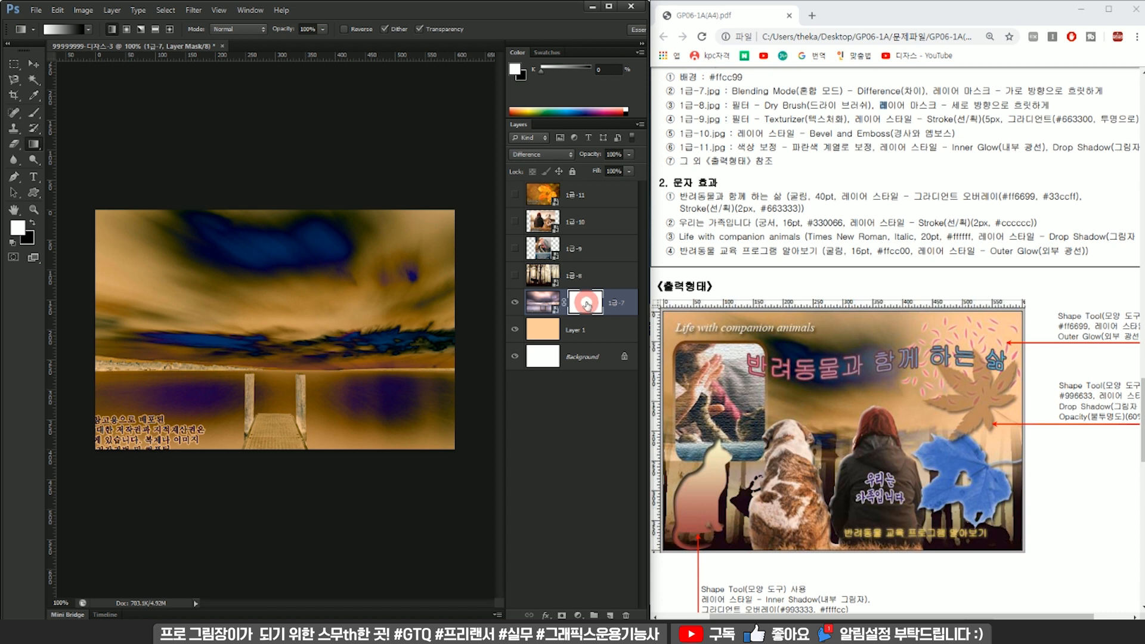
left_click_drag(270, 429, 279, 249)
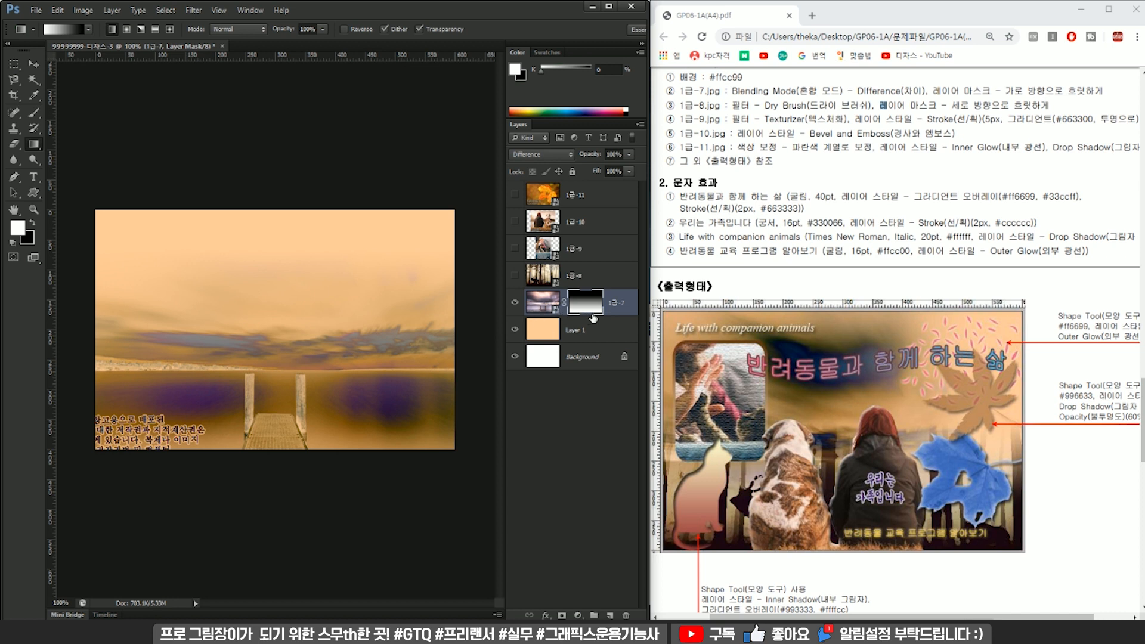
left_click(549, 306)
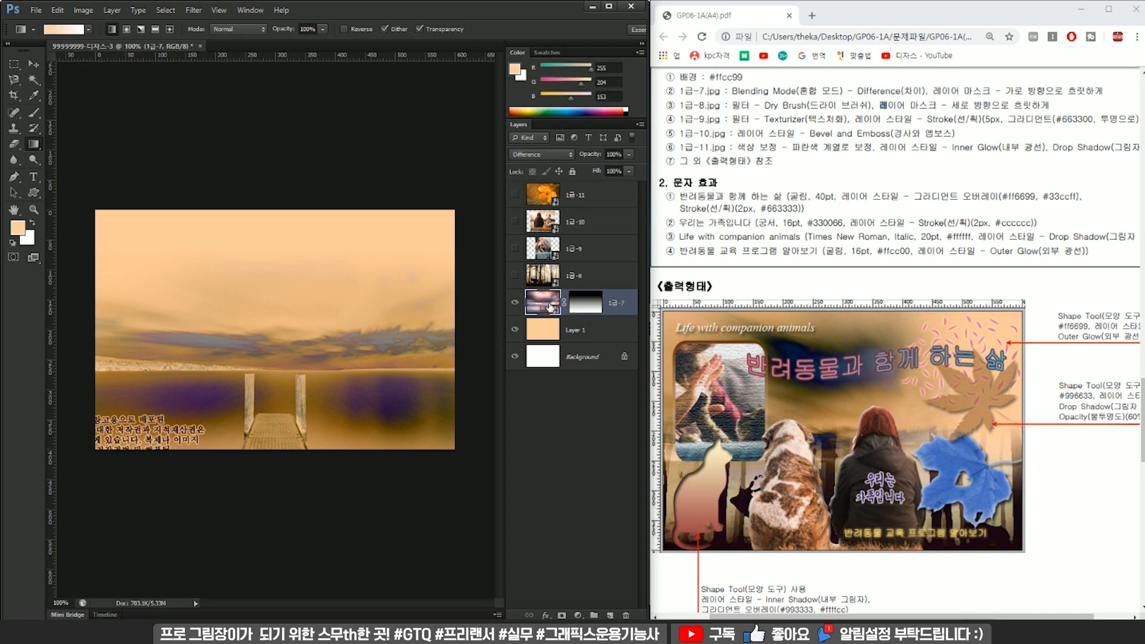
Redraw the 1급-7 mask gradient vertically from the sky down to the lower edge, fading out the water and pier.
left_click(588, 310)
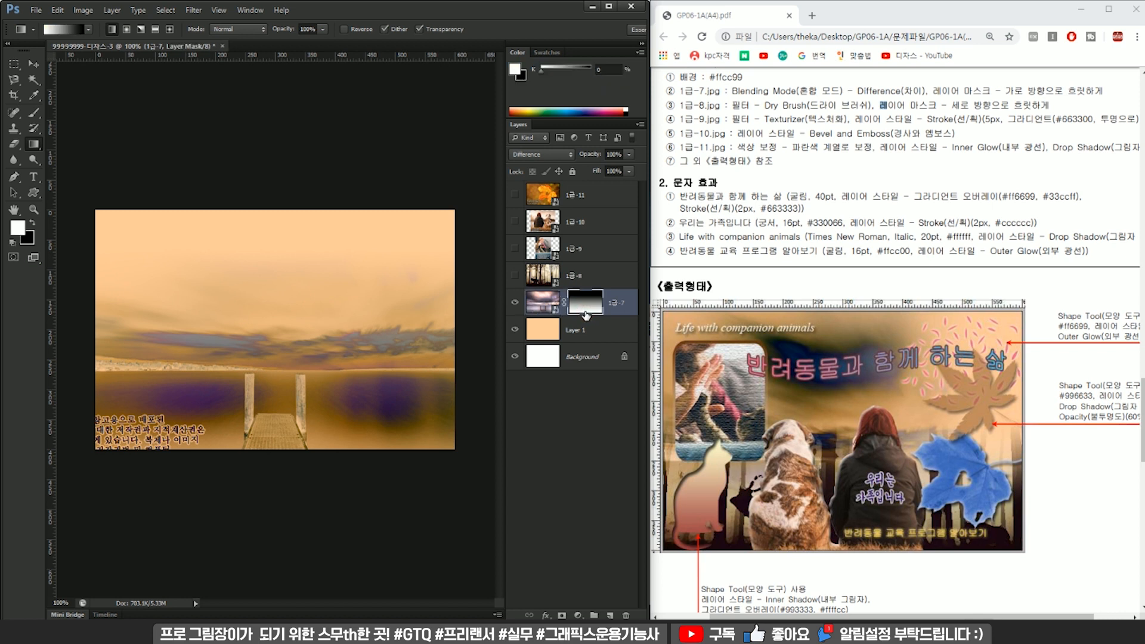
left_click_drag(286, 235, 285, 431)
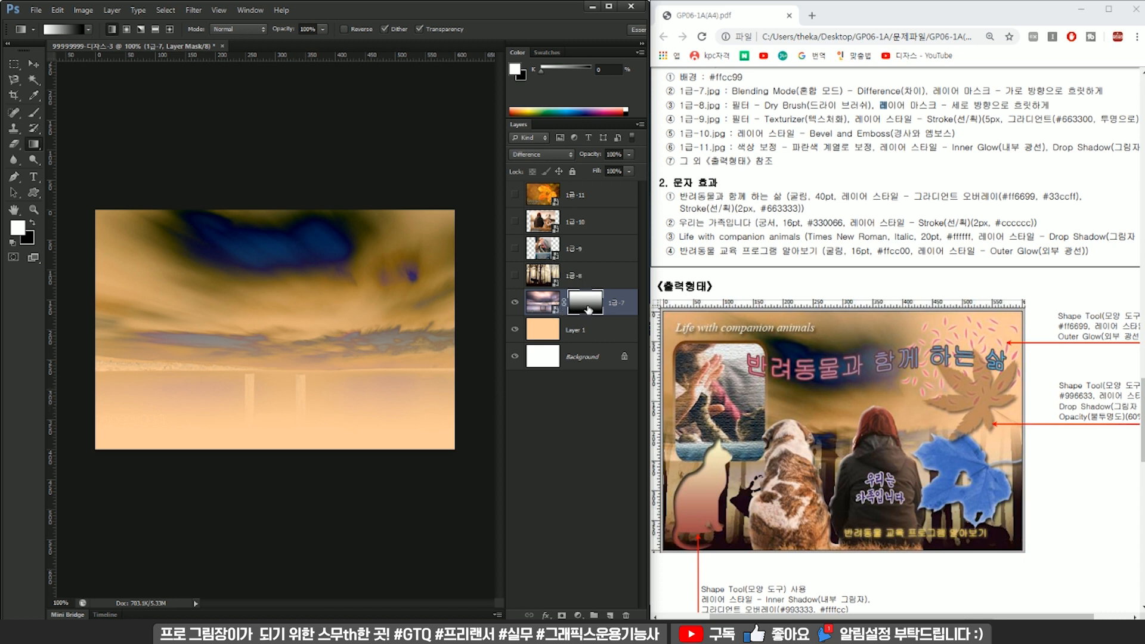
scroll(806, 236, "up", 1)
left_click_drag(703, 156, 699, 158)
Scale the 1급-8 forest image down to roughly the canvas size and hide its layer again.
left_click(577, 276)
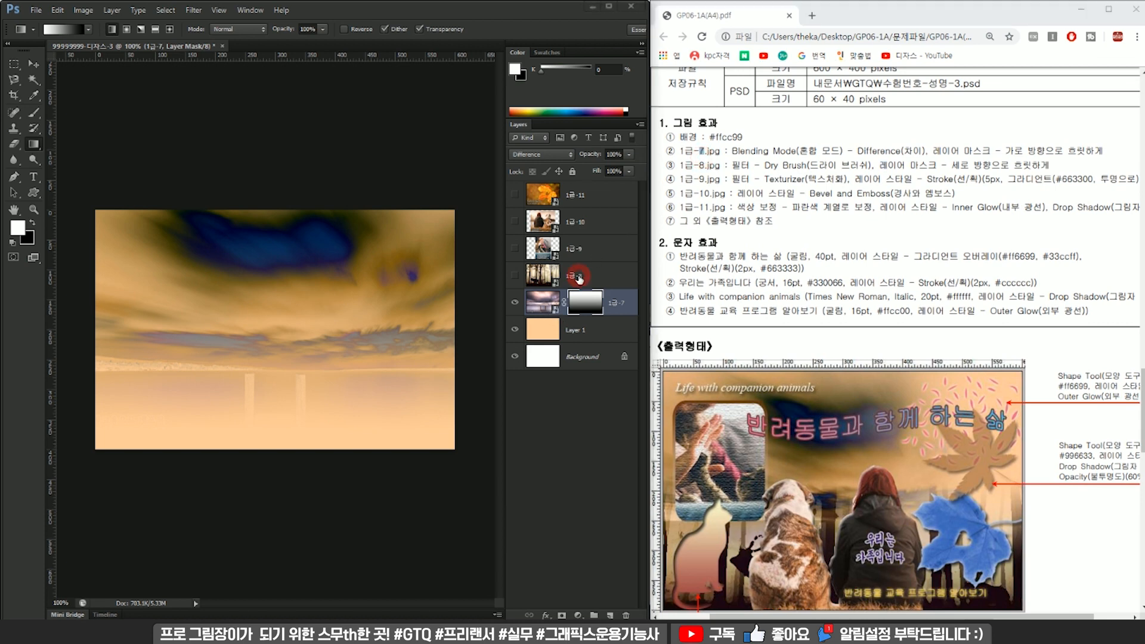
left_click(514, 275)
left_click(569, 276)
key("ctrl+t")
key("ctrl+0")
left_click_drag(429, 243, 381, 258)
key("Return")
left_click(515, 276)
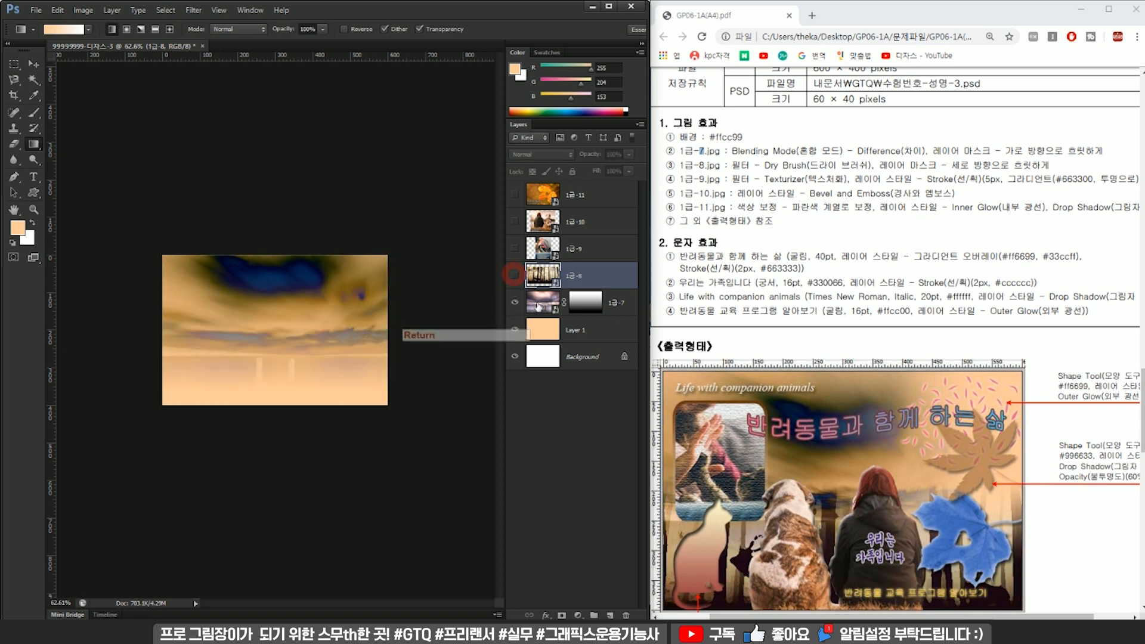
Scale the 1급-7 sky image to about 80% so it slightly overlaps the canvas edges, and adjust its position.
left_click(620, 302)
key("g")
key("ctrl+t")
left_click_drag(426, 231, 397, 250)
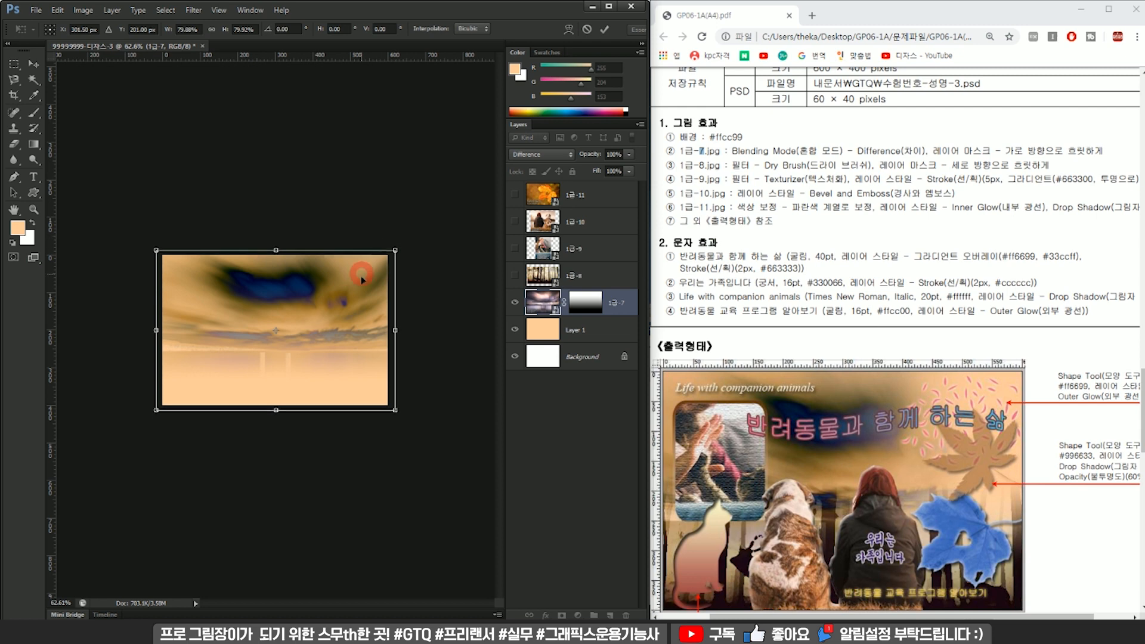
left_click_drag(360, 273, 360, 276)
key("Return")
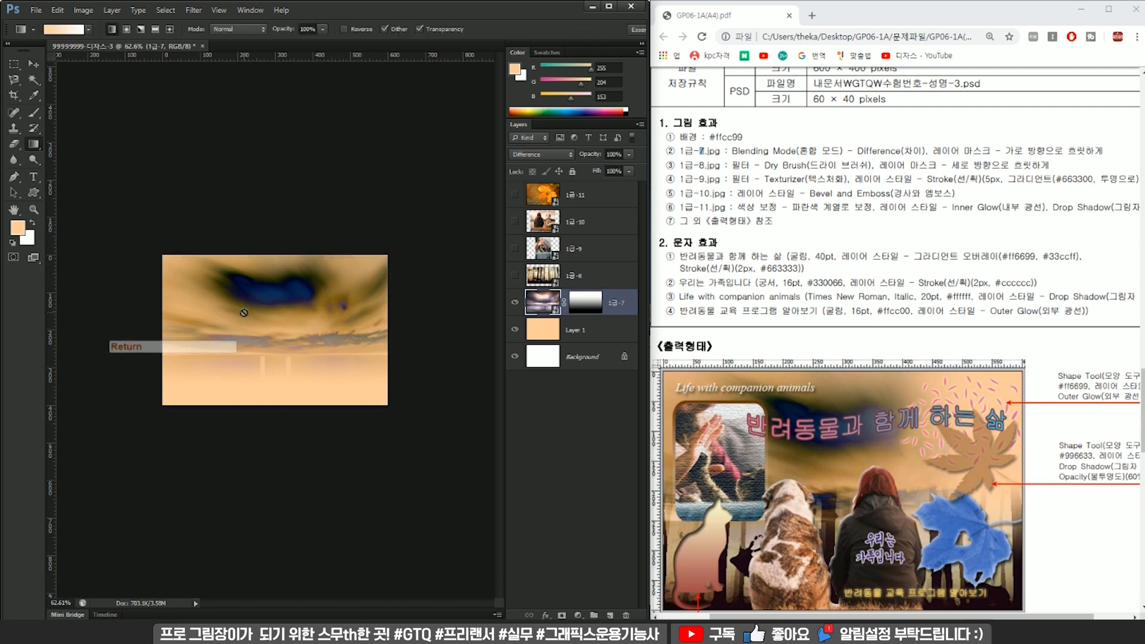
Save the document as a Photoshop PSD in the GTQ folder, named with the exam number, name and suffix -3.
scroll(297, 309, "up", 5)
key("ctrl+s")
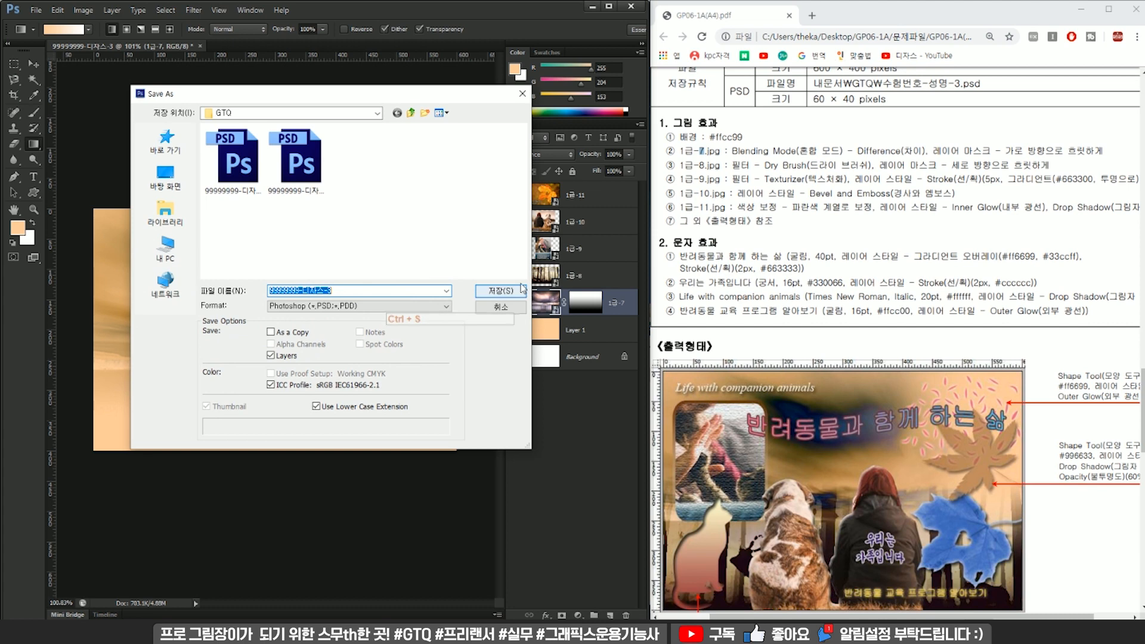
left_click(483, 290)
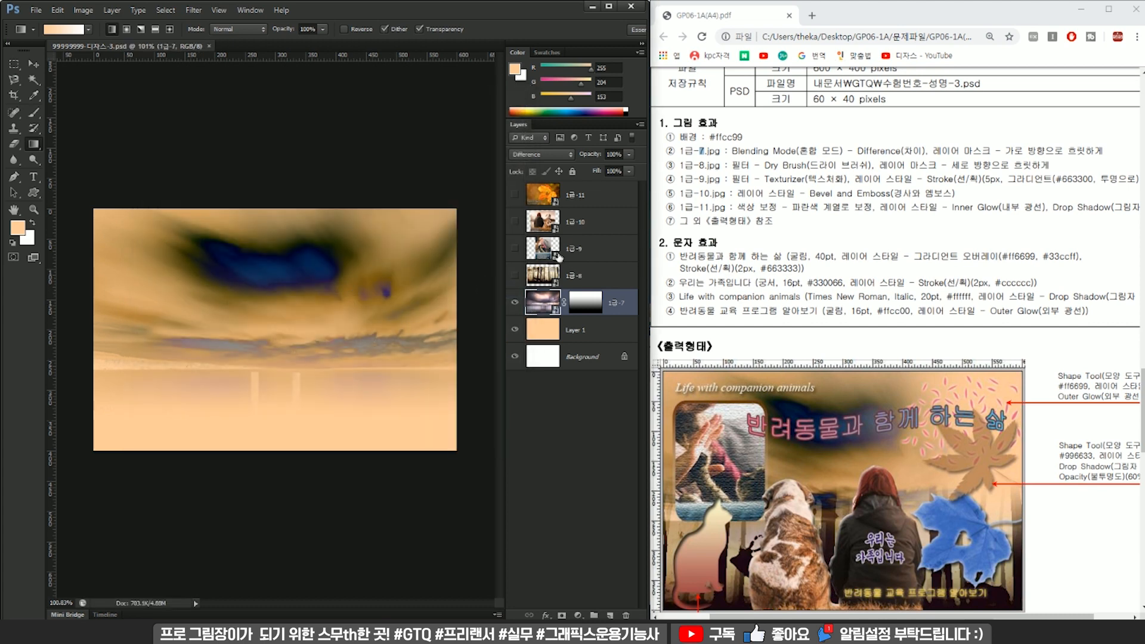
Show the 1급-8 forest layer and apply the Dry Brush filter with brush size 2, brush detail 8 and texture 1.
left_click(579, 274)
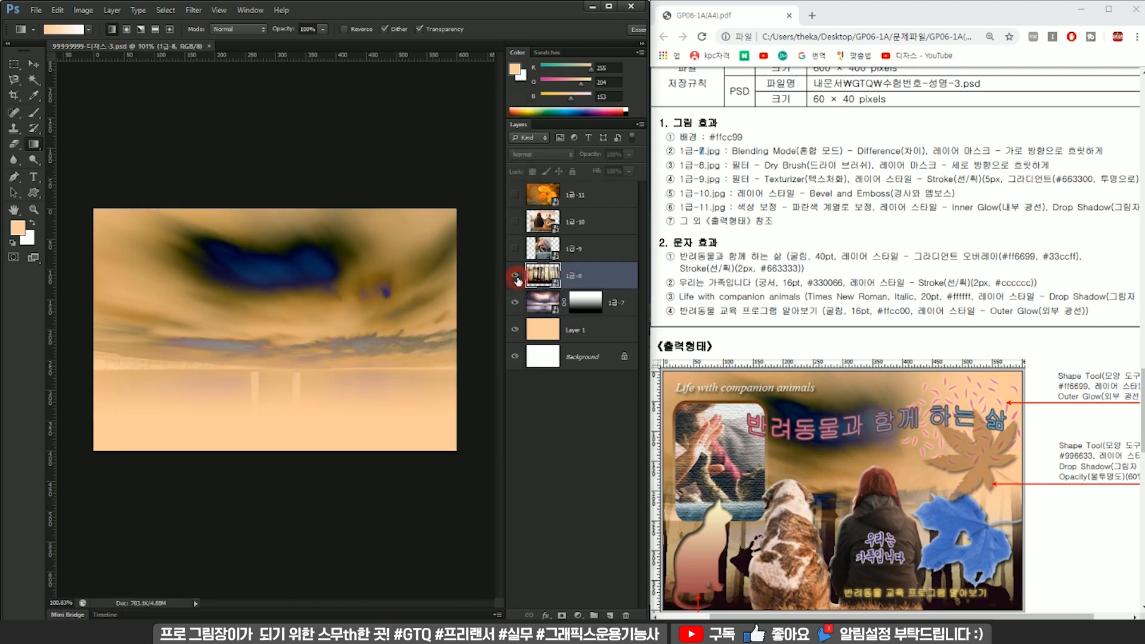
left_click(514, 274)
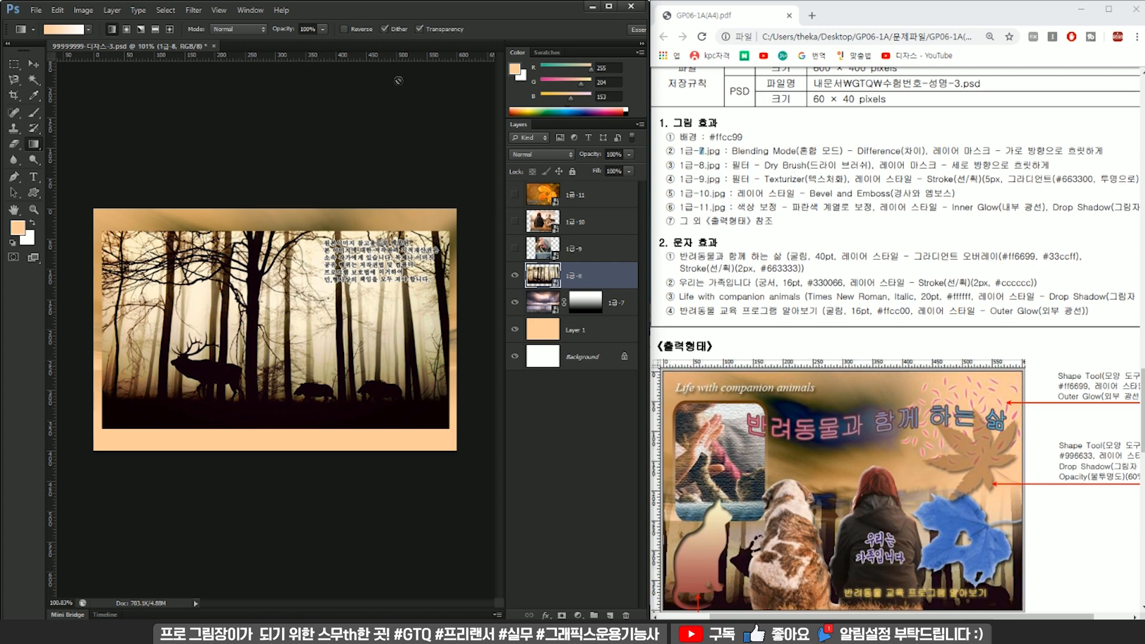
left_click(193, 10)
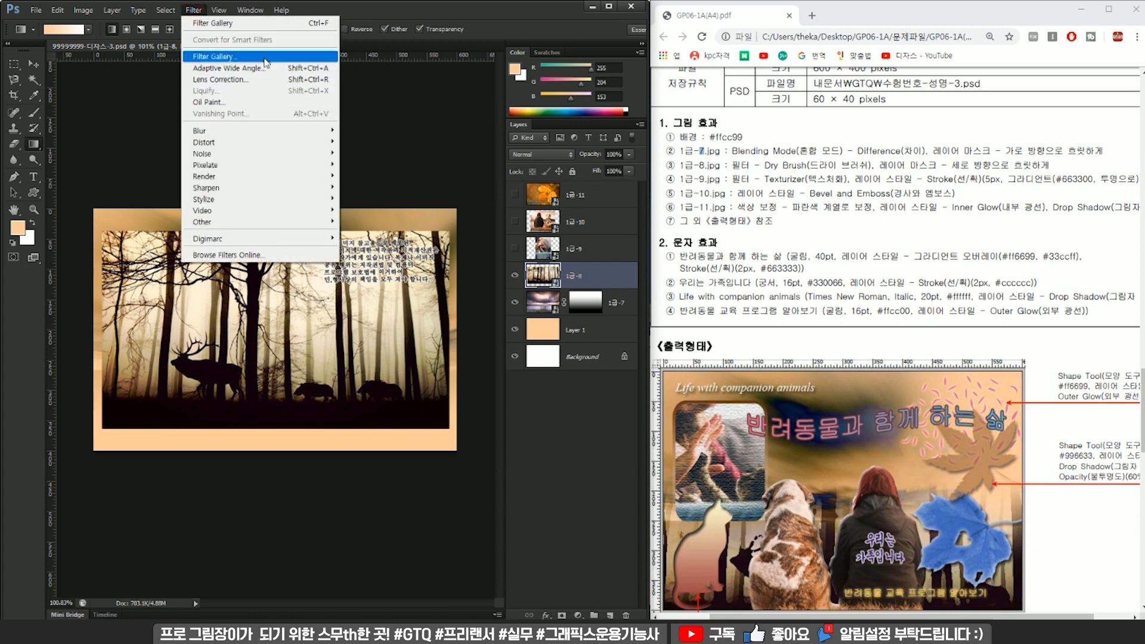
left_click(265, 55)
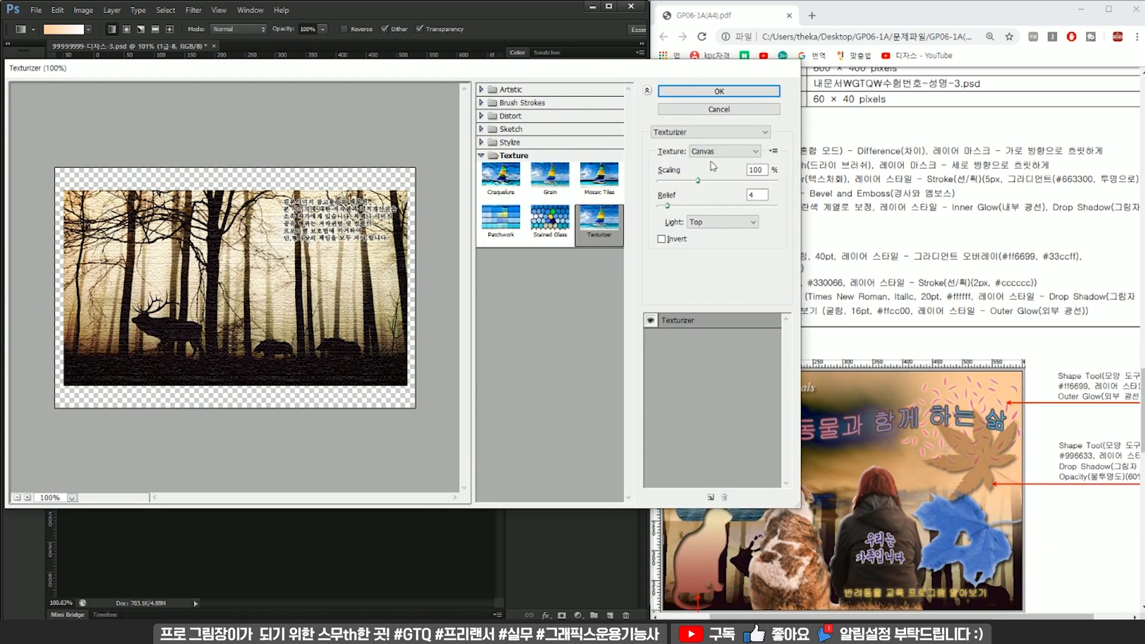
left_click(704, 136)
scroll(651, 240, "up", 6)
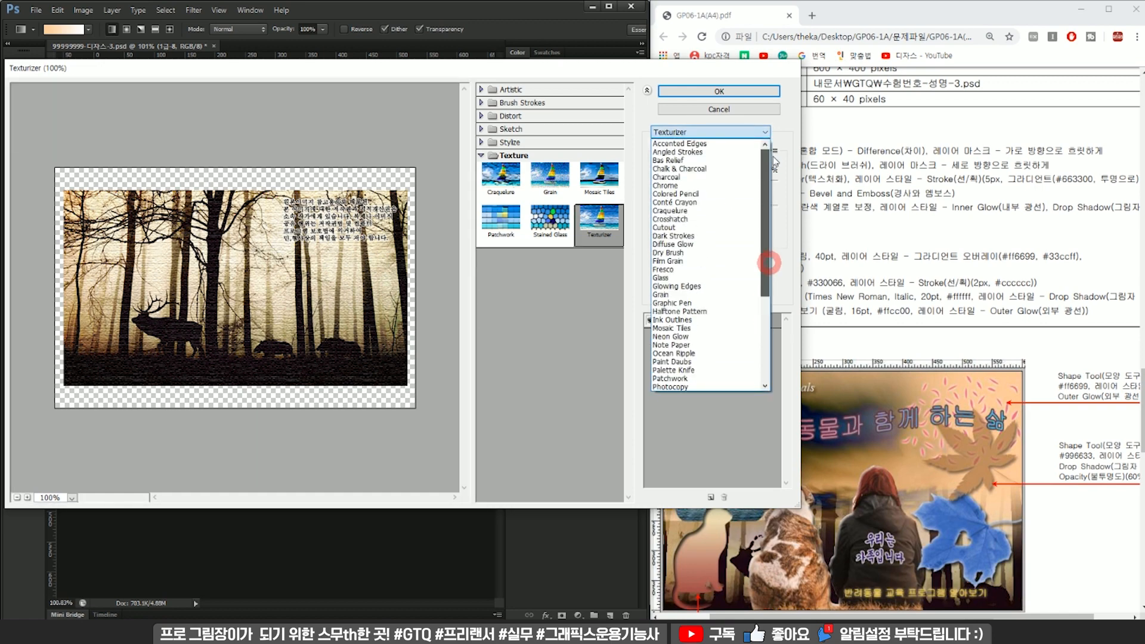
left_click(668, 252)
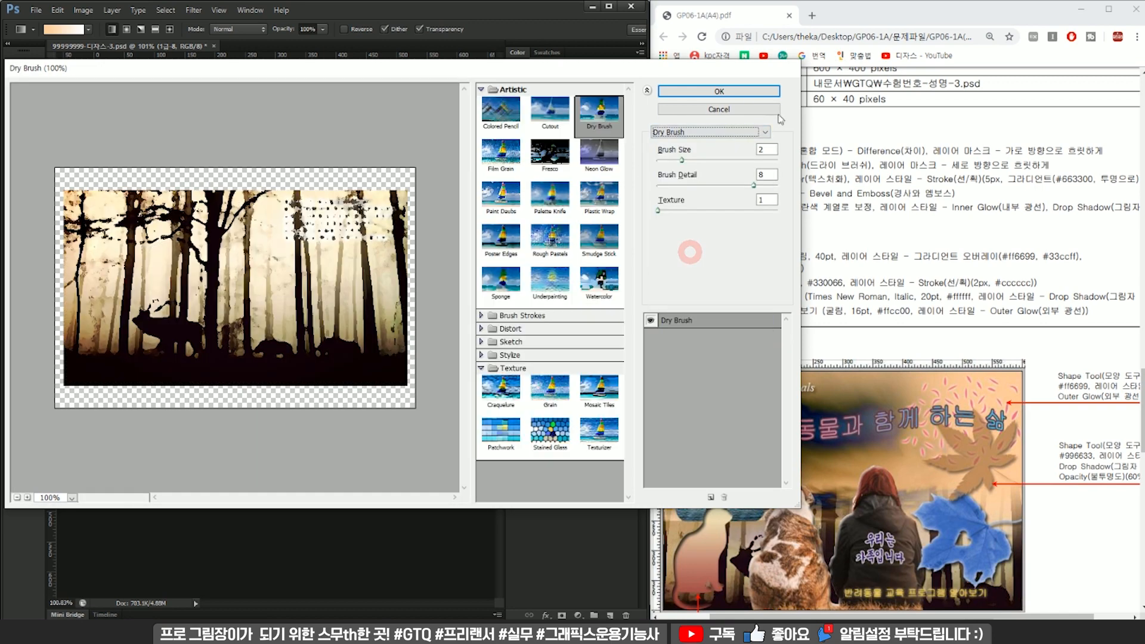
left_click(734, 92)
scroll(388, 271, "down", 2)
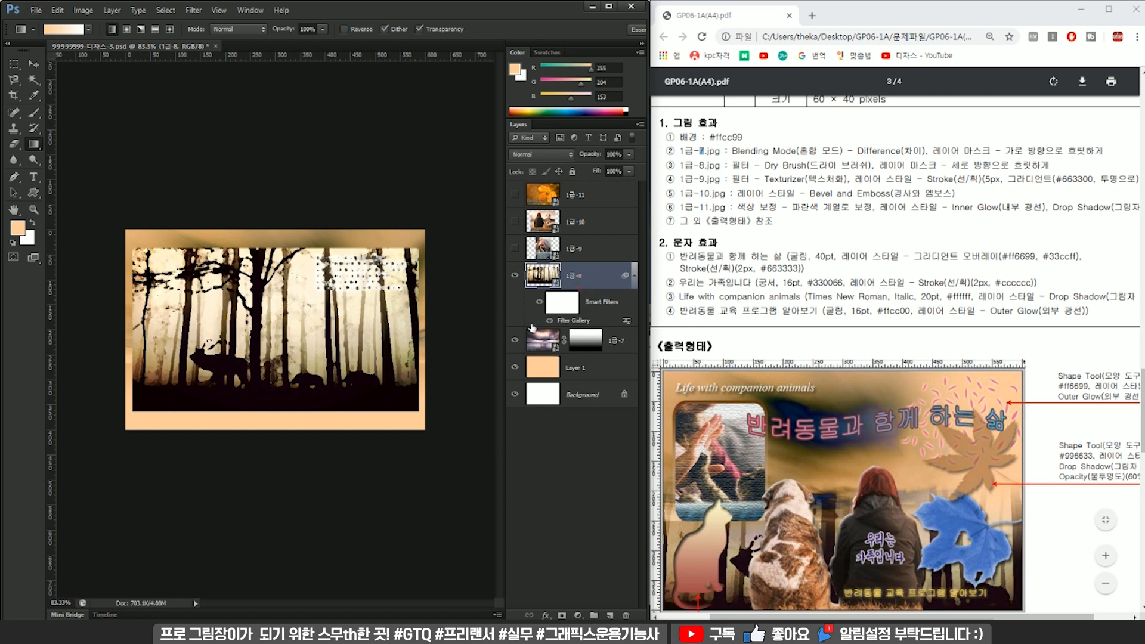
Add a layer mask to the 1급-8 layer, then scale the forest image to about 134% and shift it slightly downward.
left_click(561, 615)
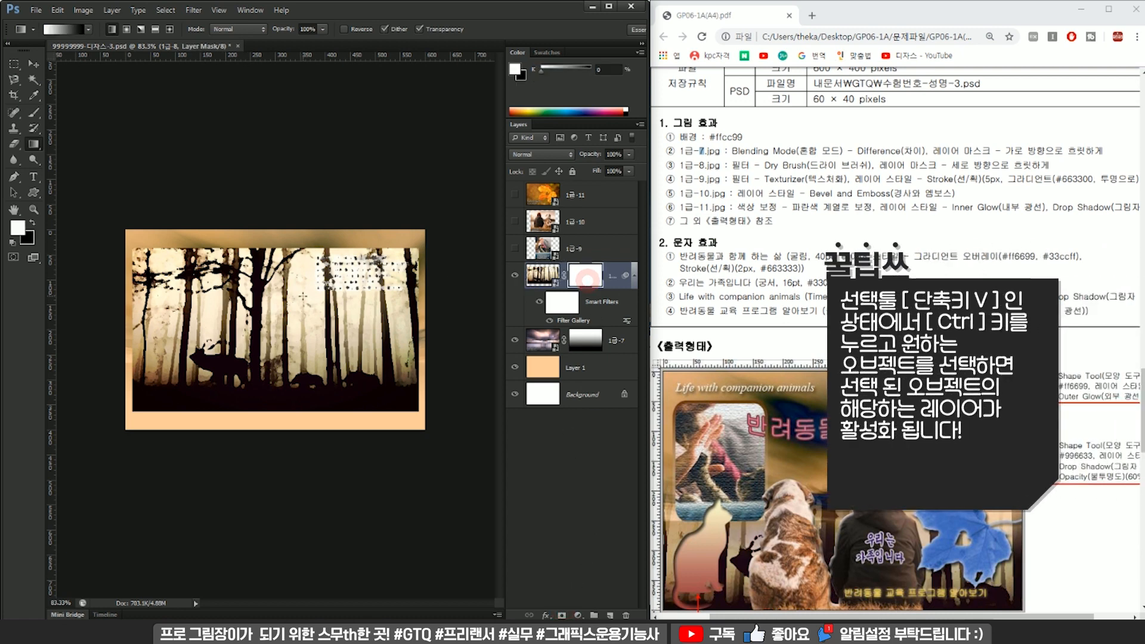
scroll(894, 357, "down", 2)
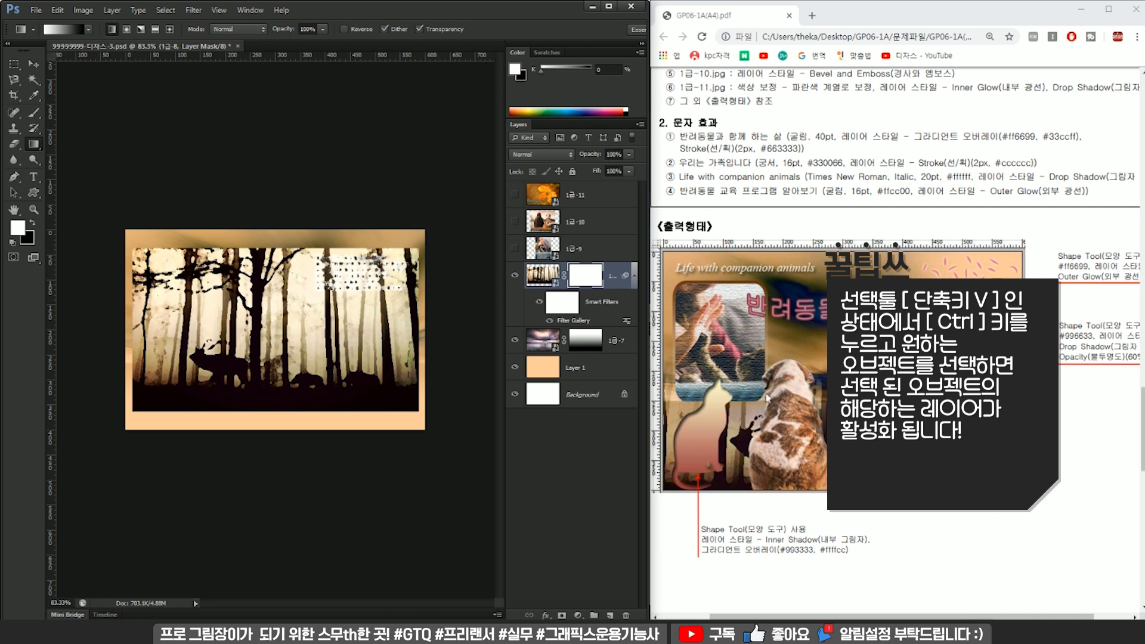
key("ctrl+t")
left_click_drag(418, 248, 448, 221)
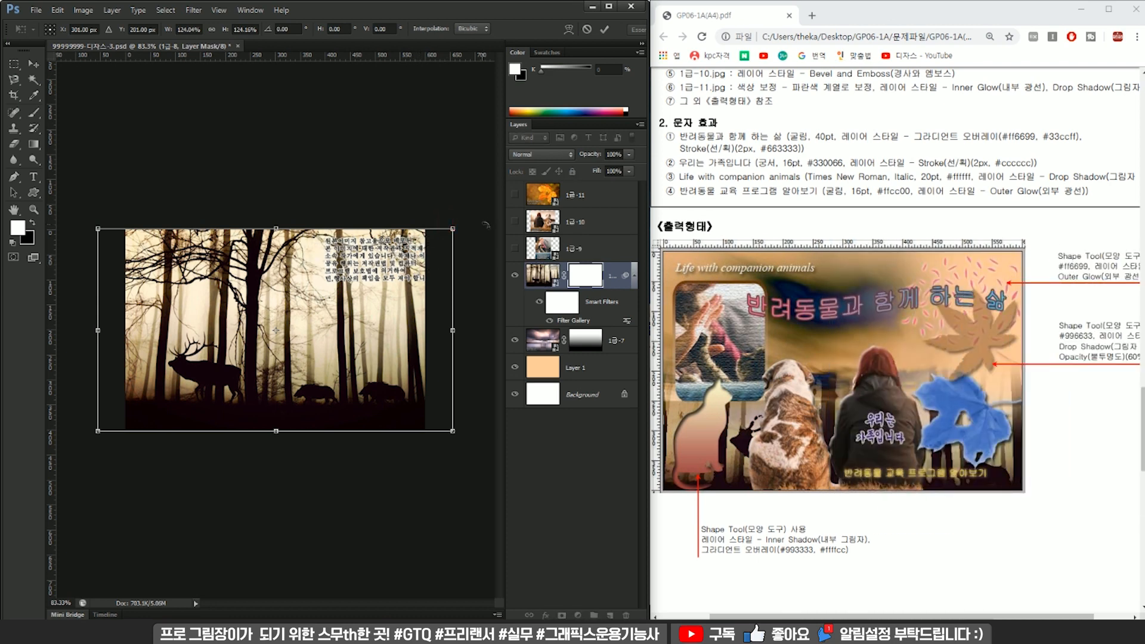
left_click_drag(451, 227, 475, 225)
left_click_drag(428, 261, 430, 271)
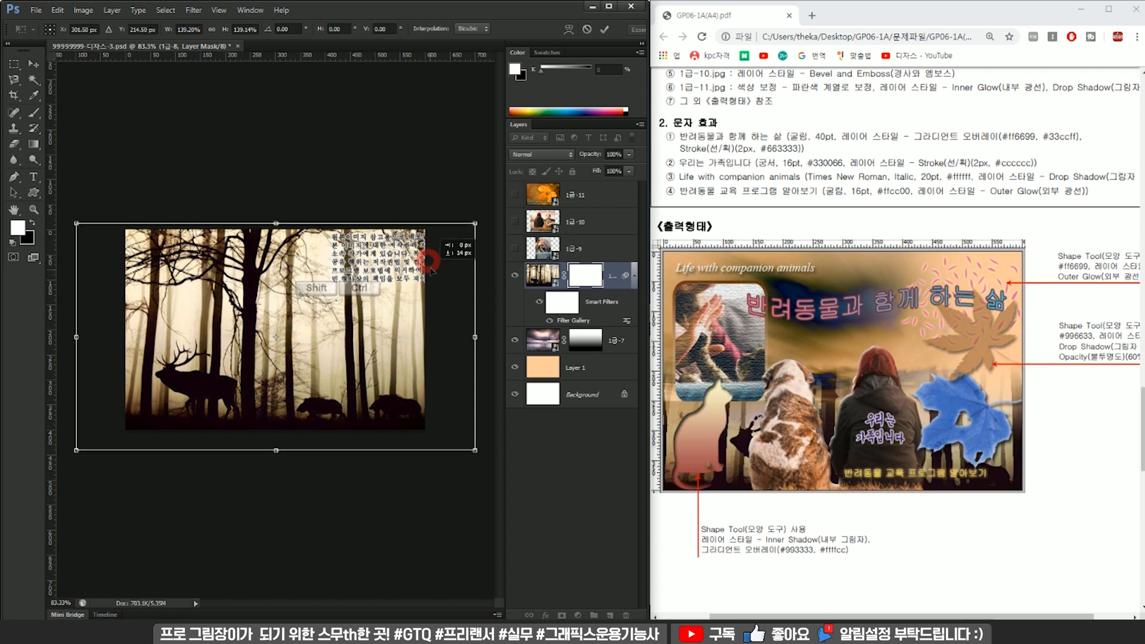
left_click_drag(475, 224, 466, 226)
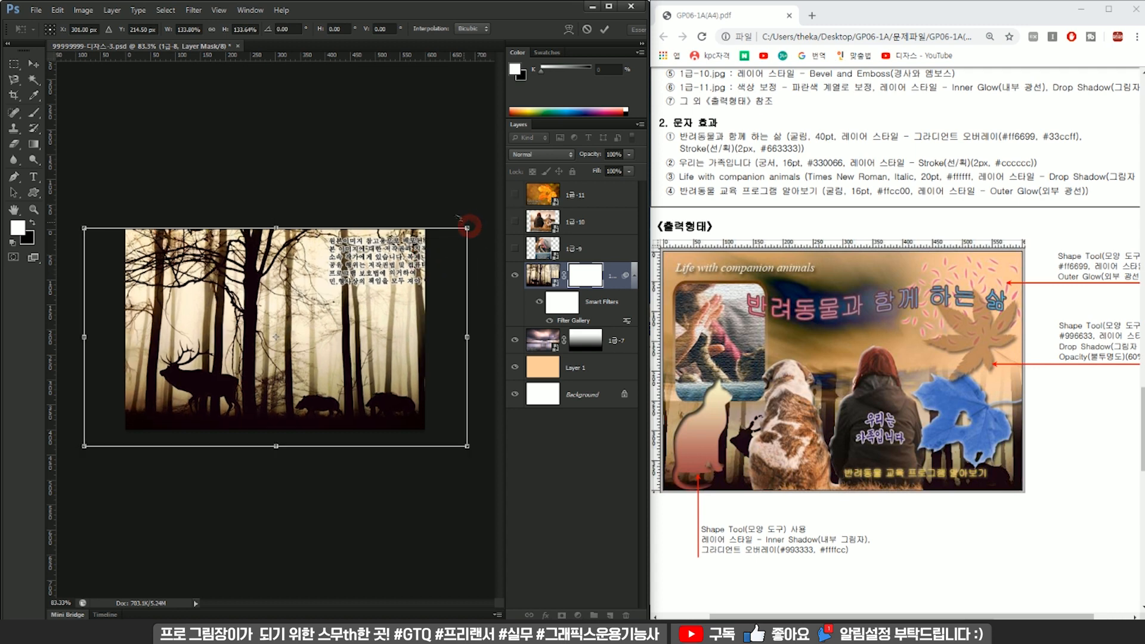
left_click_drag(431, 264, 432, 270)
key("Return")
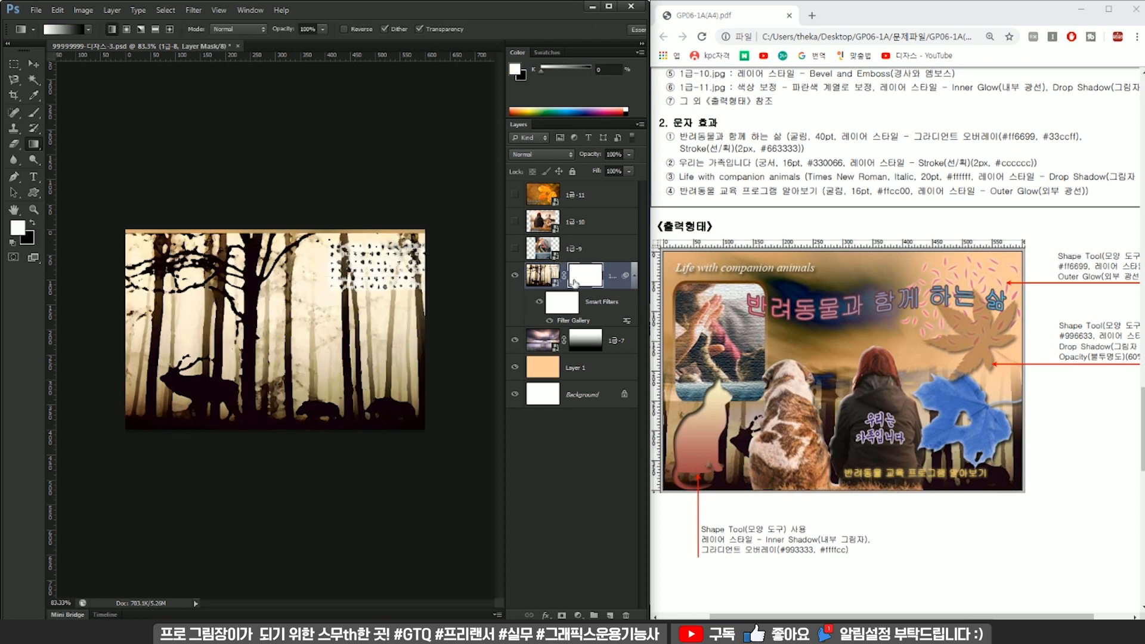
Draw a short vertical gradient on the 1급-8 mask at mid-height, fading the forest out upward into the sky.
mouse_move(273, 247)
left_mouse_down()
mouse_move(273, 390)
mouse_move(285, 246)
left_mouse_up()
left_click_drag(266, 415, 276, 285)
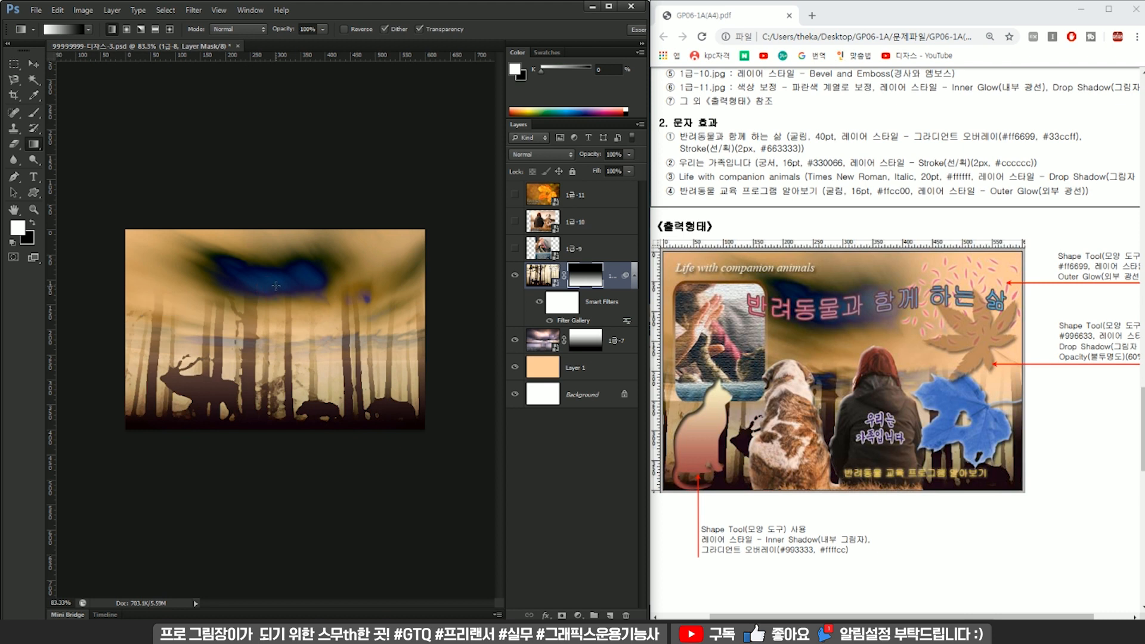
left_click_drag(272, 379, 273, 326)
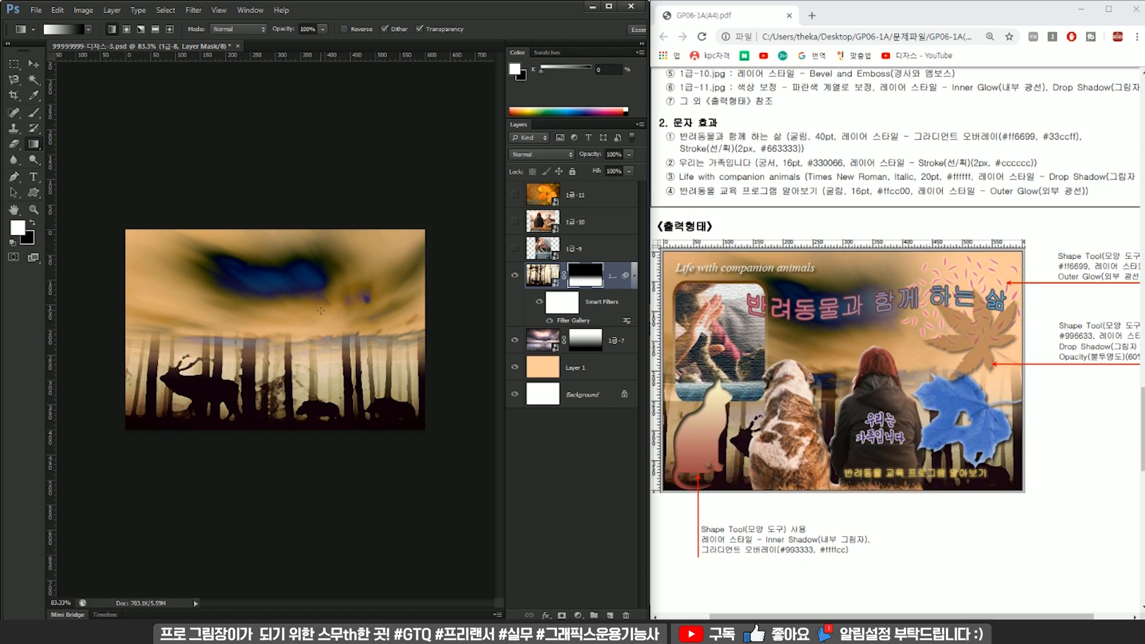
Show the 1급-9 layer and apply the Texturizer filter to the hand-and-cat photo.
scroll(725, 232, "up", 3)
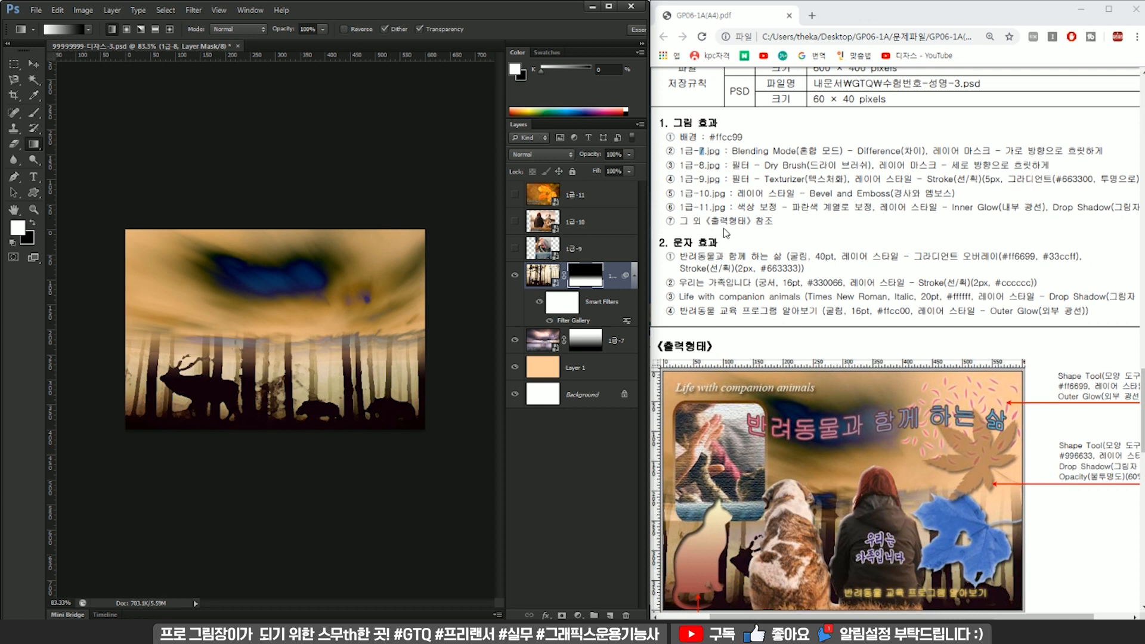
left_click_drag(701, 175, 739, 177)
left_click(755, 163)
left_click(564, 248)
left_click(514, 248)
left_click(577, 245)
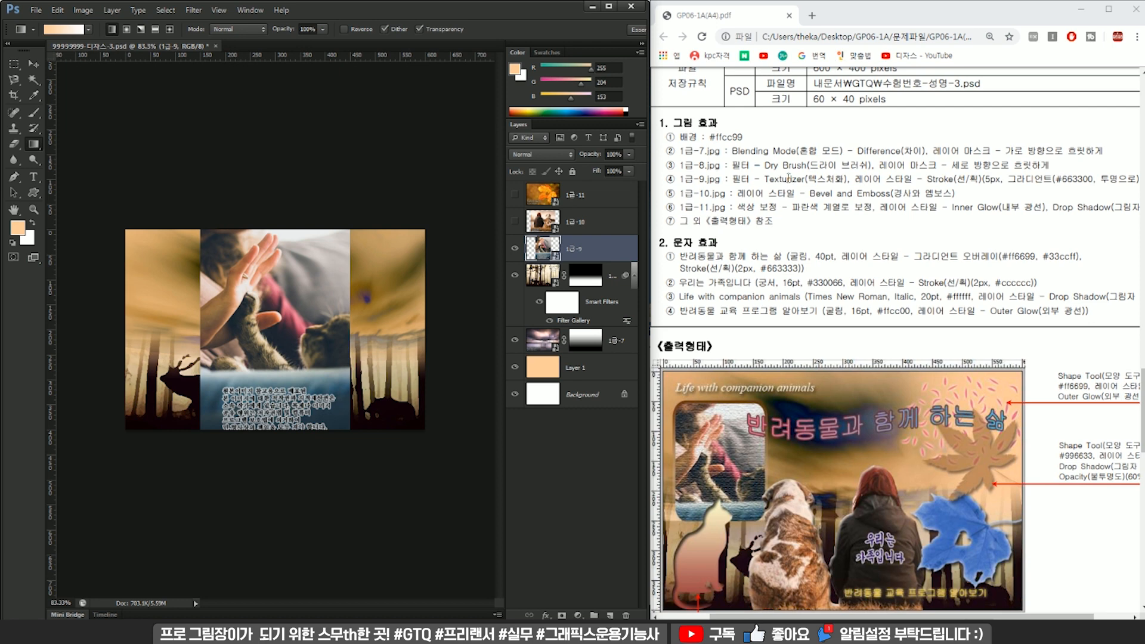
left_click(193, 10)
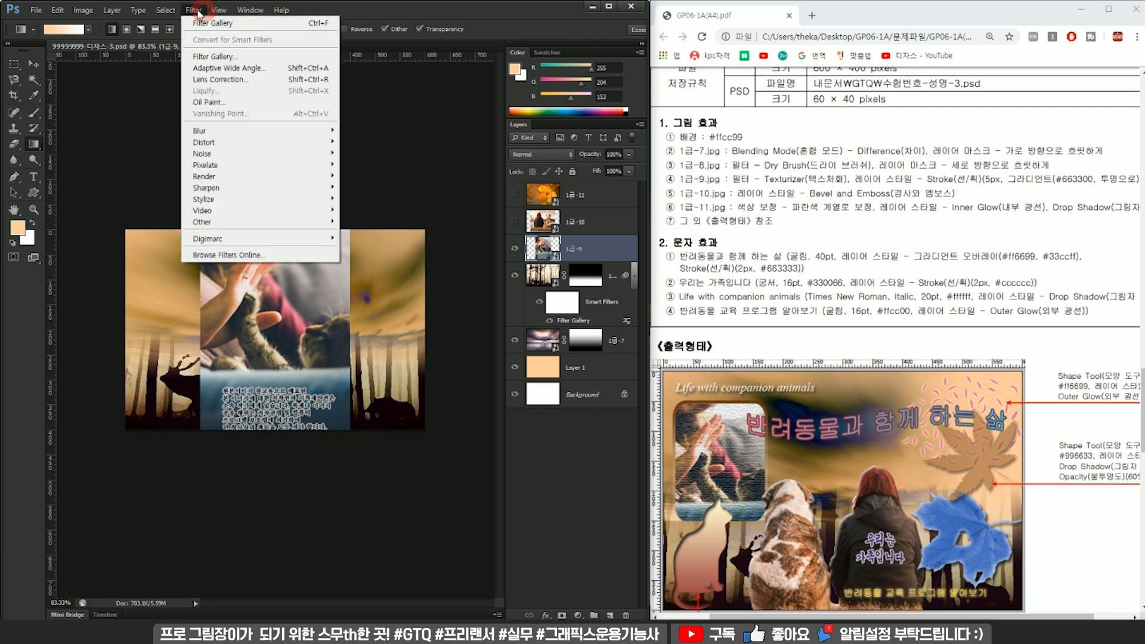
left_click(234, 54)
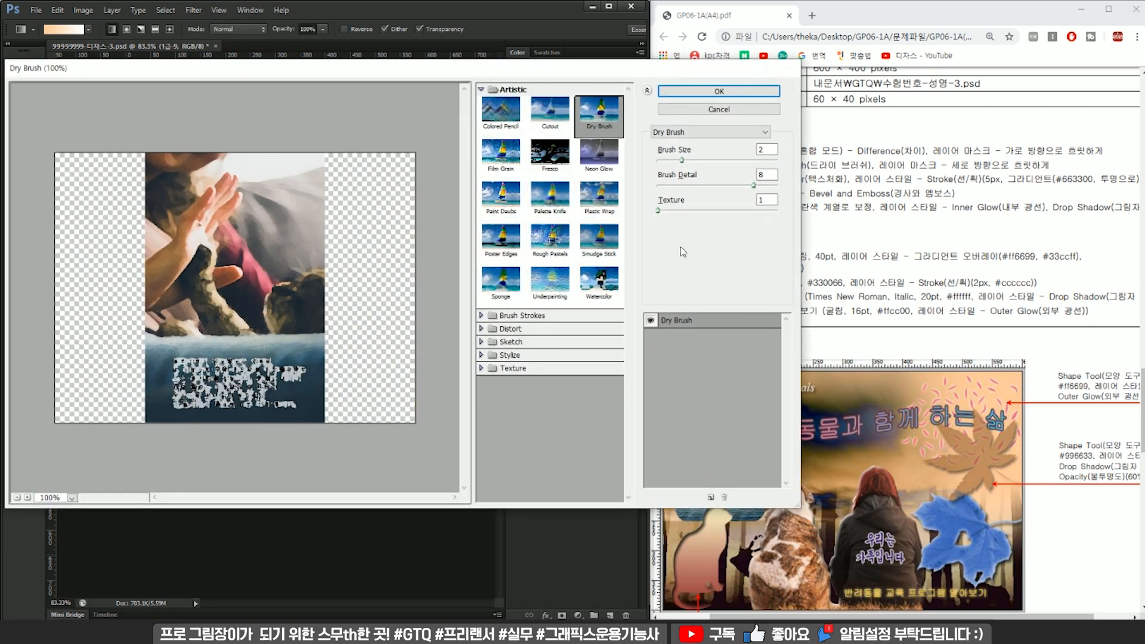
left_click(703, 132)
left_click_drag(764, 228, 767, 279)
left_click(698, 353)
left_click(718, 91)
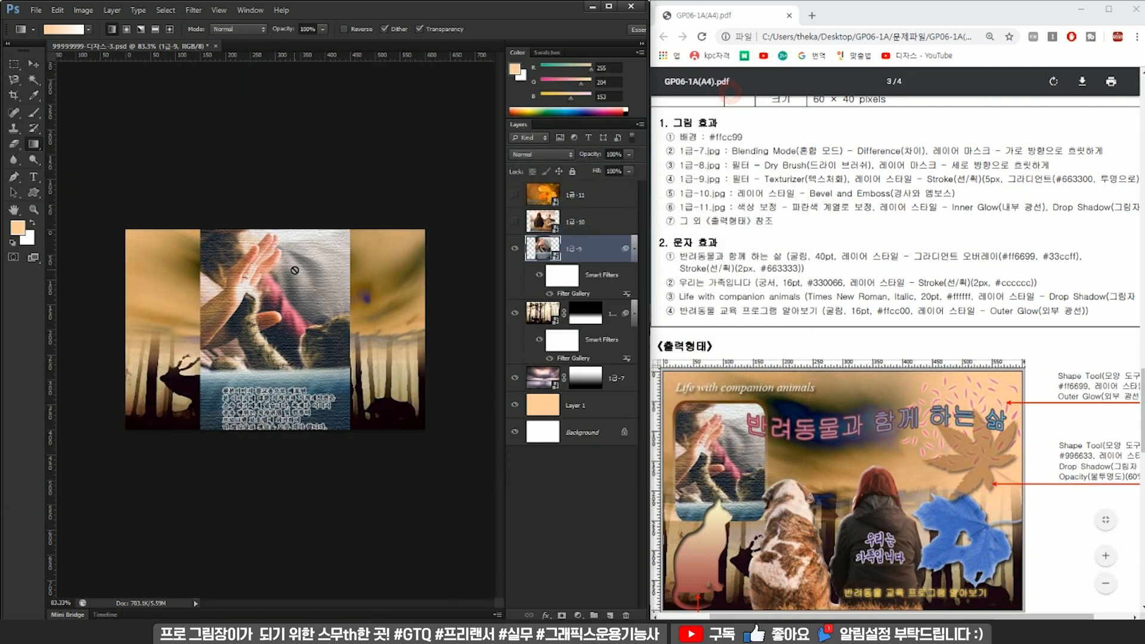
Scale the 1급-9 photo down and place it in the upper-left area of the canvas.
key("ctrl")
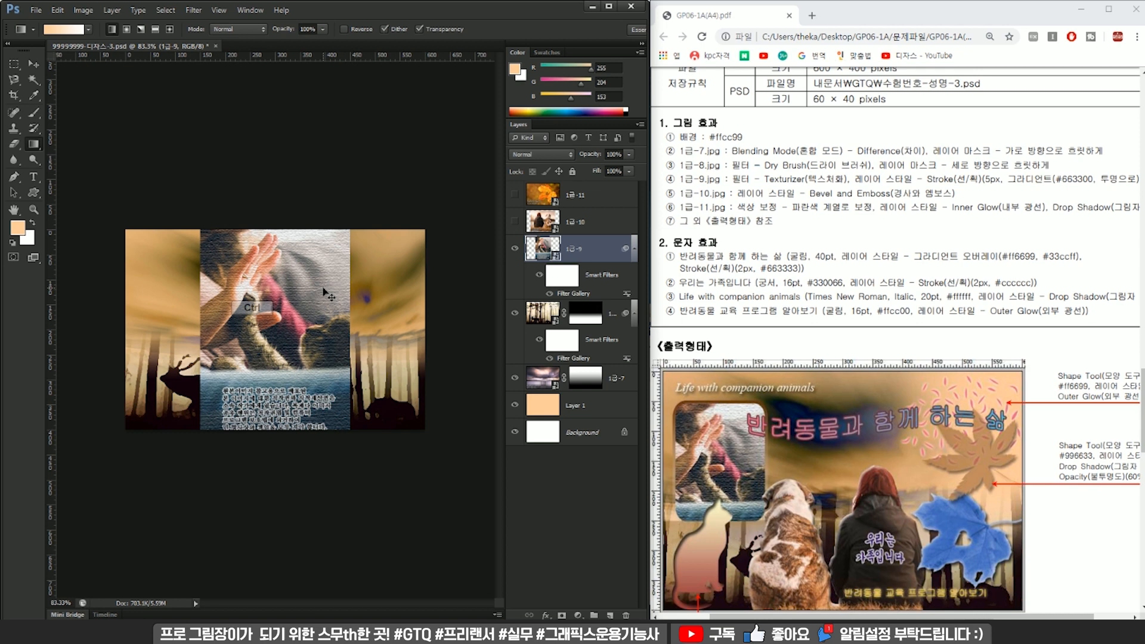
key("ctrl+t")
left_click_drag(326, 274, 253, 230)
left_click_drag(276, 187, 203, 269)
key("Return")
key("g")
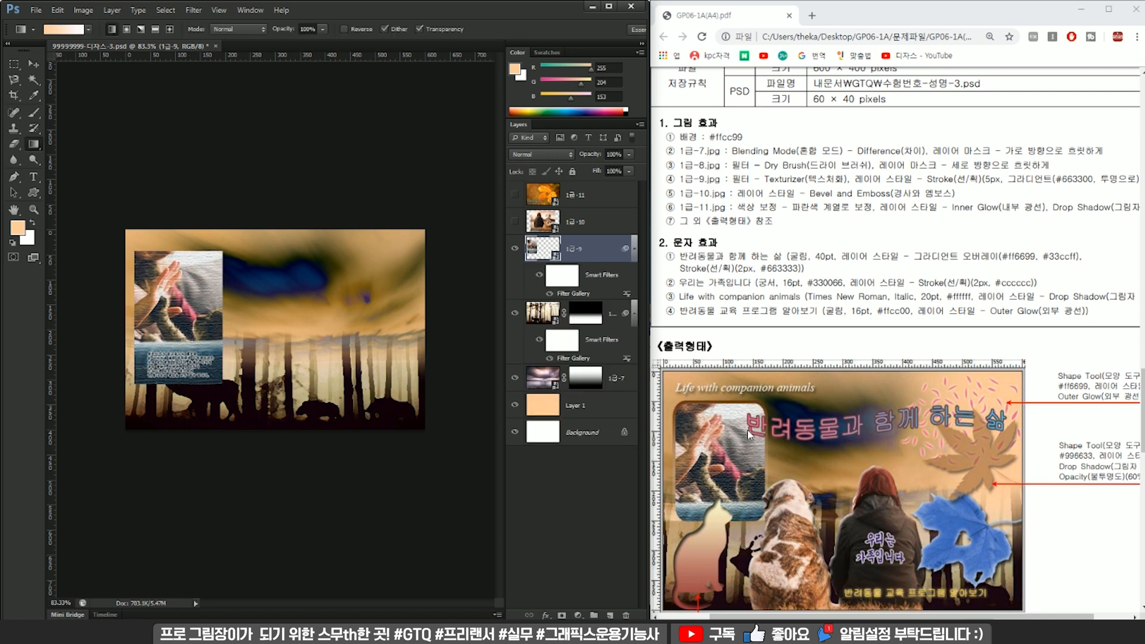
Draw a filled rounded rectangle of about 140 × 184 px with a 25 px corner radius near the canvas centre.
left_click_drag(816, 615, 848, 618)
scroll(851, 504, "down", 3)
scroll(850, 517, "up", 2)
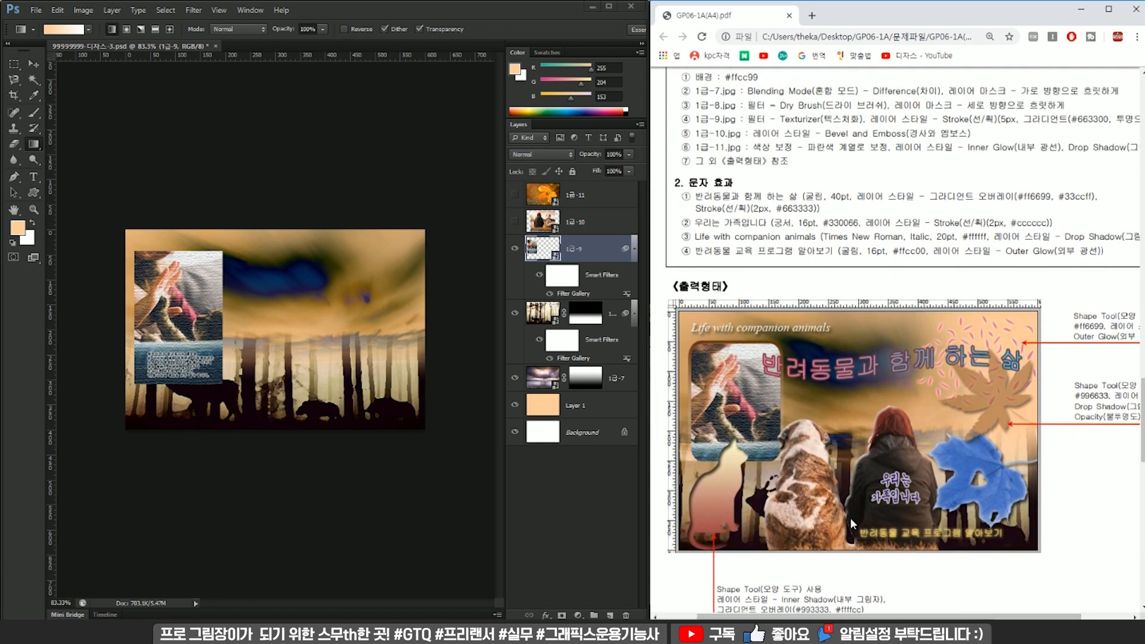
left_click(32, 148)
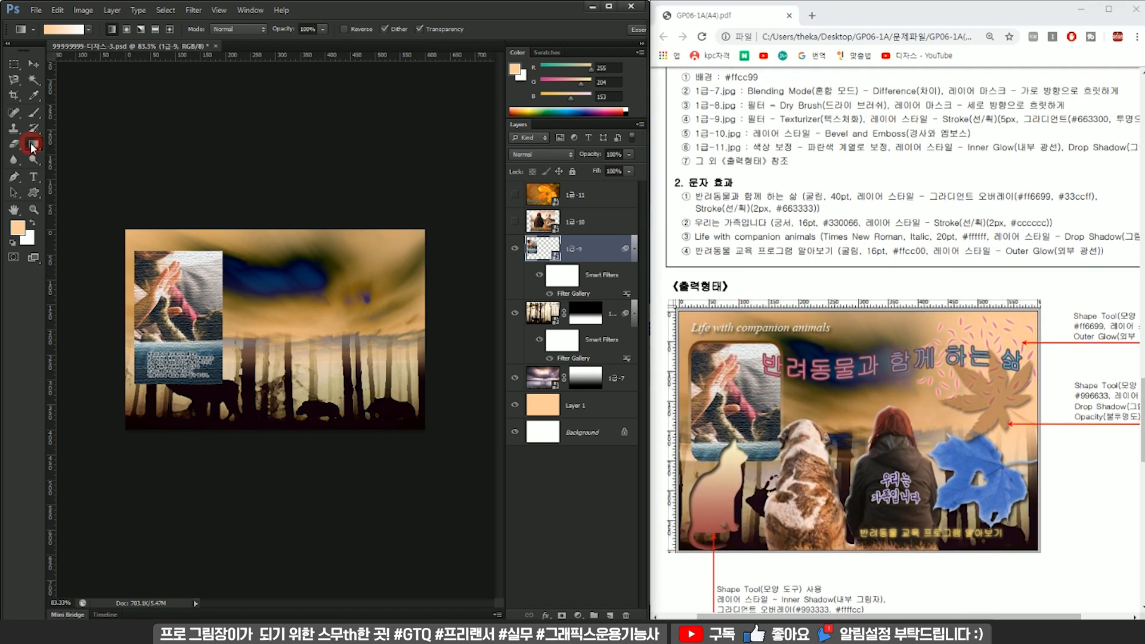
left_click(33, 194)
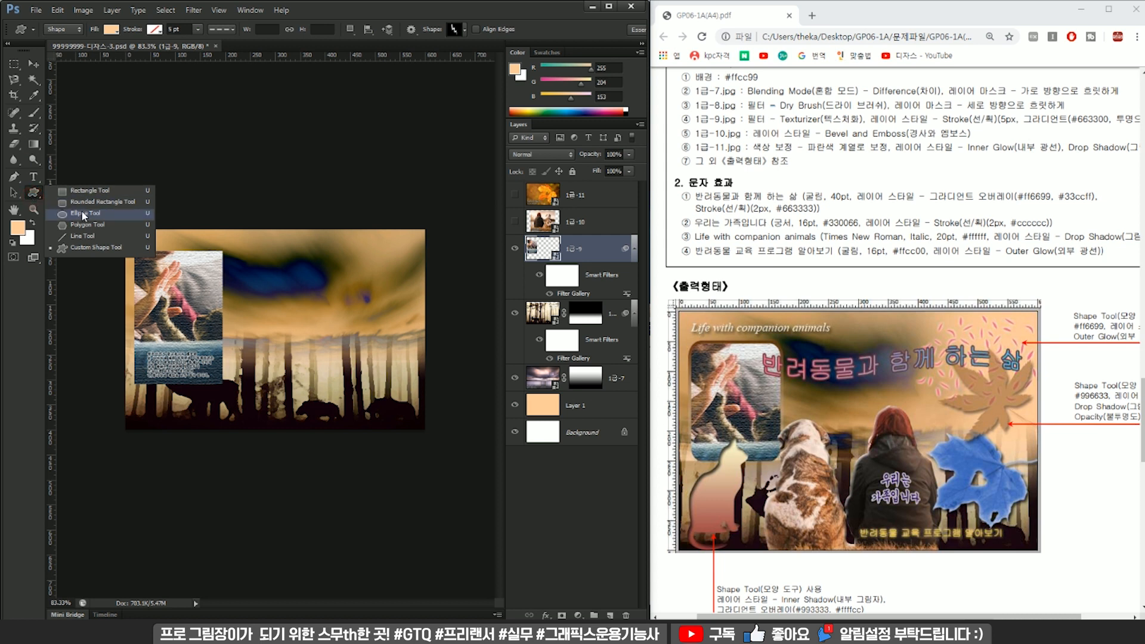
left_click(90, 202)
left_click_drag(264, 266, 315, 327)
left_click_drag(322, 342, 332, 357)
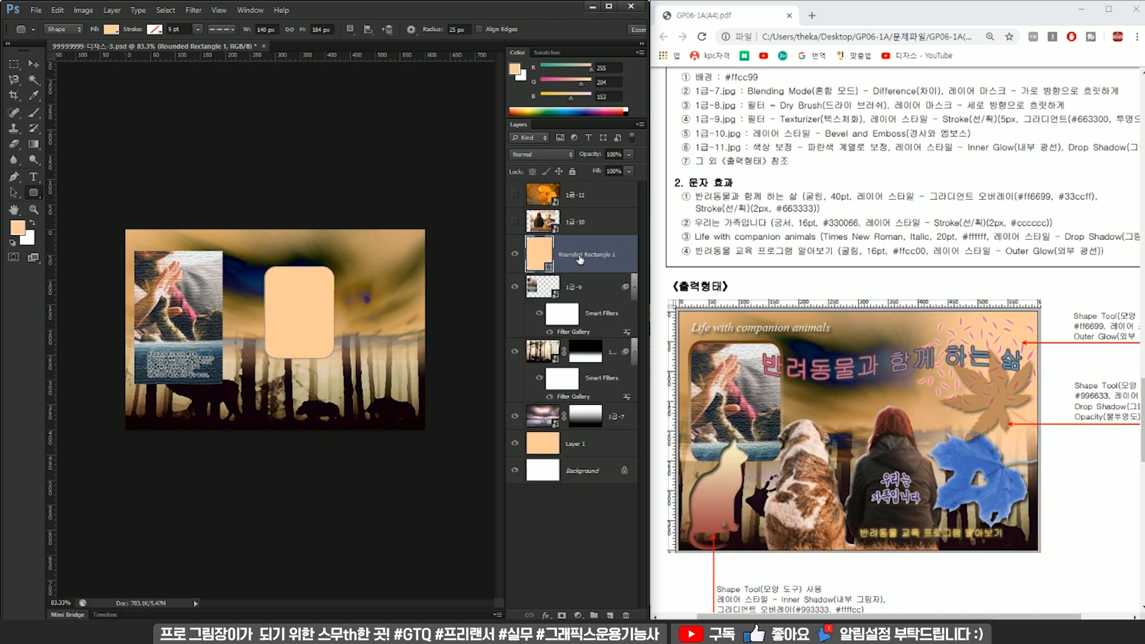
Stack the 1급-9 layer above the rounded rectangle and move the rectangle beneath the hand-and-cat photo.
left_click(551, 289)
left_click_drag(581, 289, 576, 239)
key("v")
left_click(301, 290, "ctrl")
left_click_drag(302, 289, 189, 301)
left_click(579, 249)
left_click(572, 318)
left_click(579, 249)
left_click(572, 319)
left_click(514, 251)
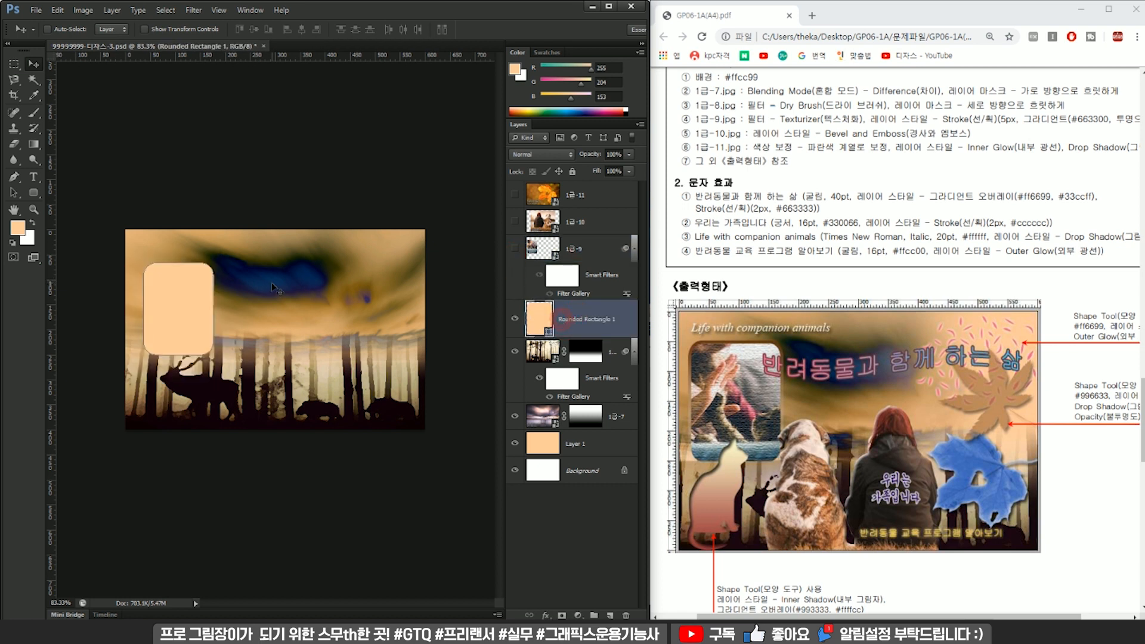
left_click(515, 251)
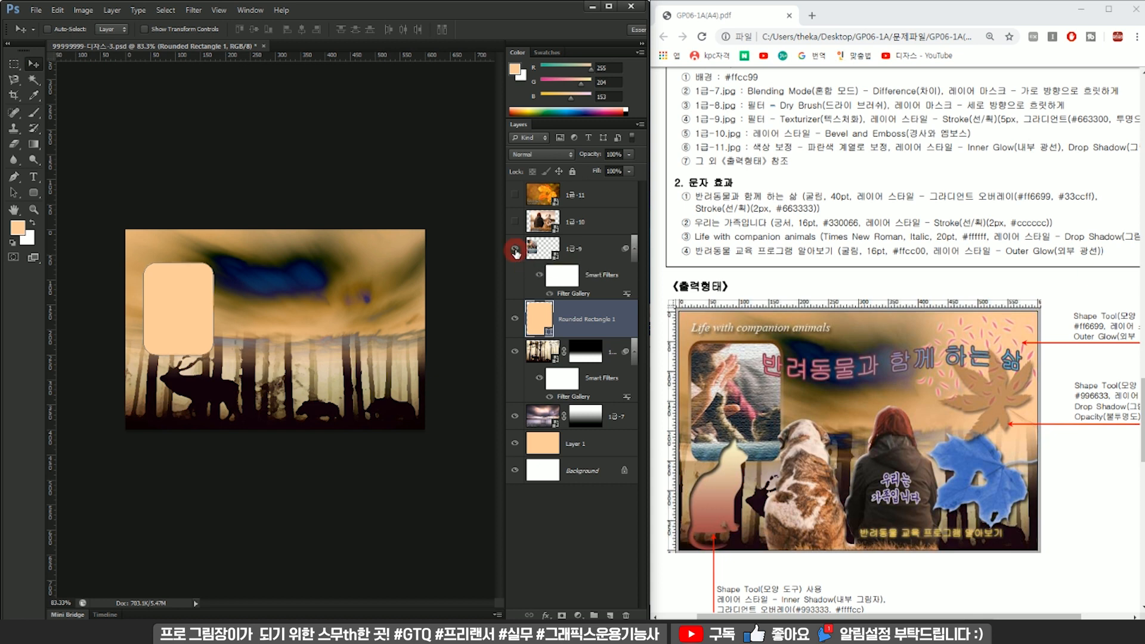
Clip the 1급-9 photo to the rounded rectangle and adjust the photo's placement inside the frame.
left_click(577, 296, "alt")
scroll(168, 273, "up", 1, "alt")
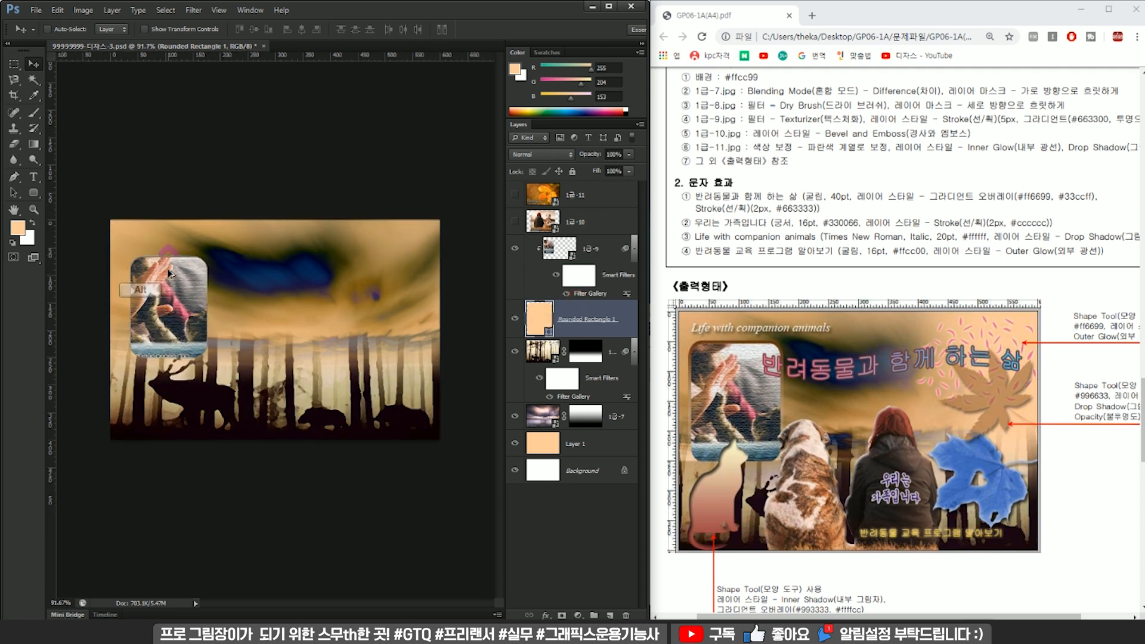
scroll(169, 273, "up", 6, "alt")
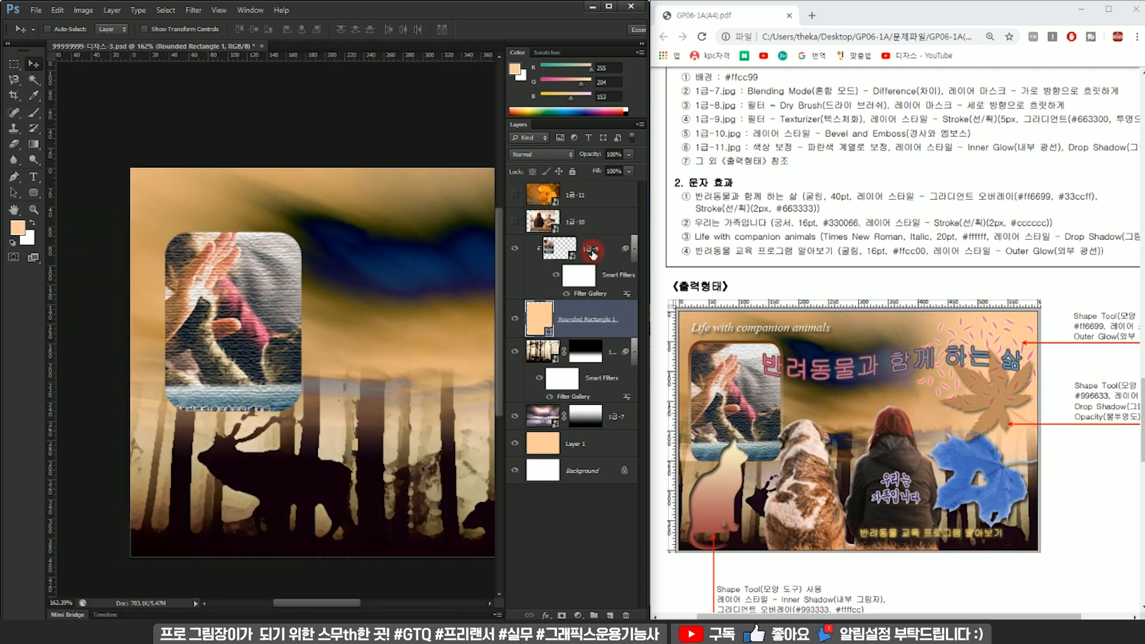
left_click(592, 254)
key("ctrl+t")
mouse_move(253, 298)
left_mouse_down()
mouse_move(261, 280)
mouse_move(268, 322)
mouse_move(272, 287)
left_mouse_up()
key("Return")
Add a Stroke layer style to the rounded rectangle framing the hand-and-cat photo, with a size of 5 px.
left_click(587, 319)
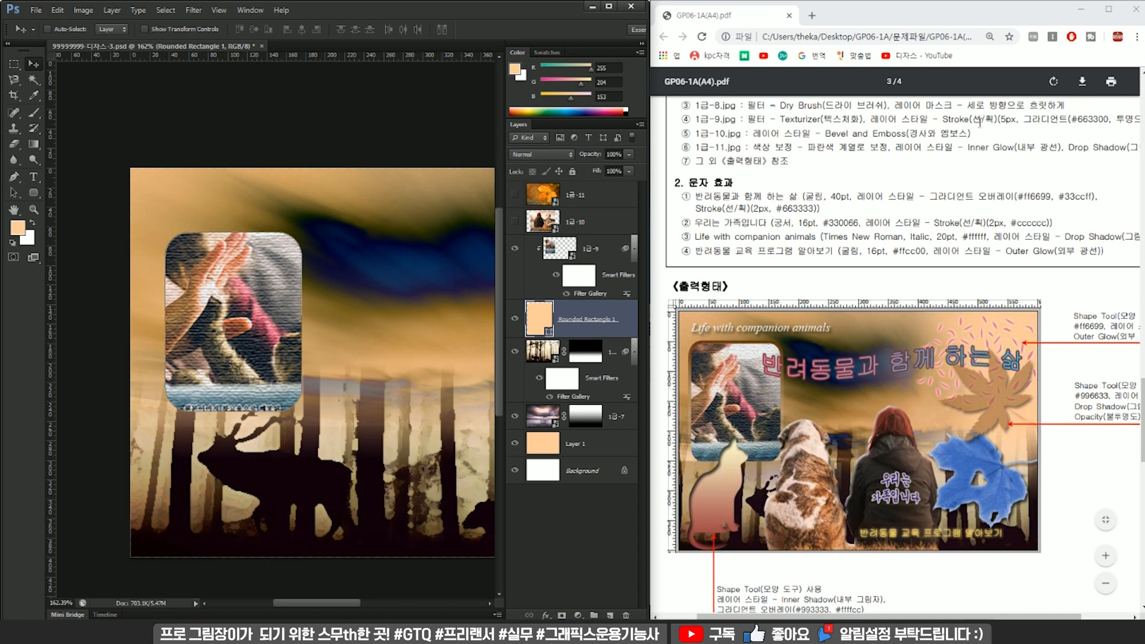
scroll(994, 188, "up", 1)
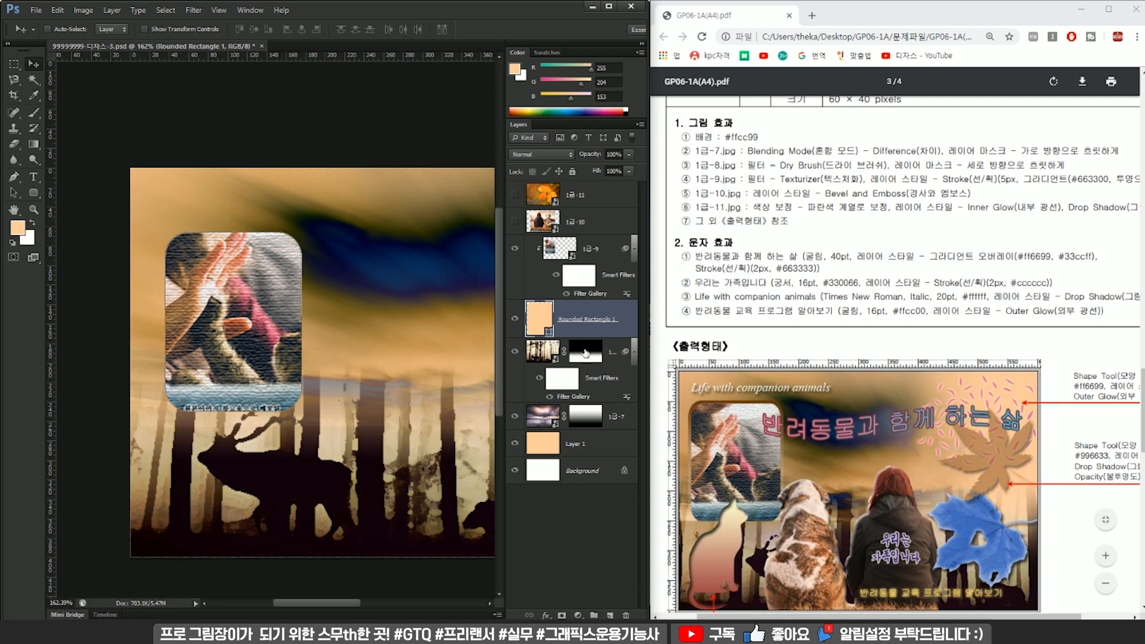
double_click(577, 335)
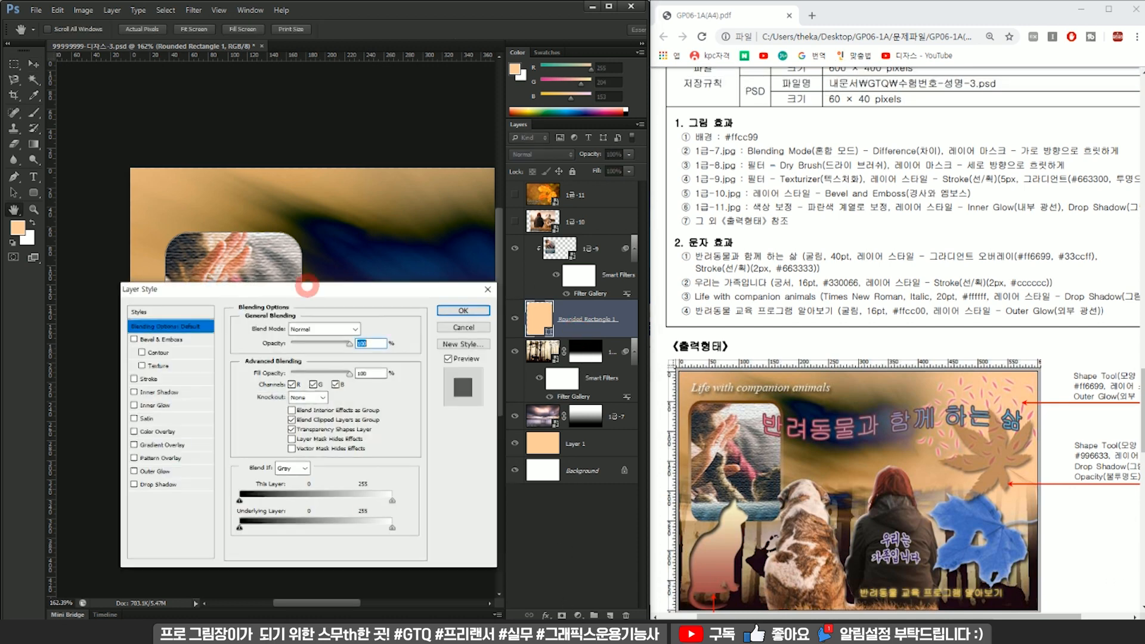
left_click_drag(310, 208, 403, 195)
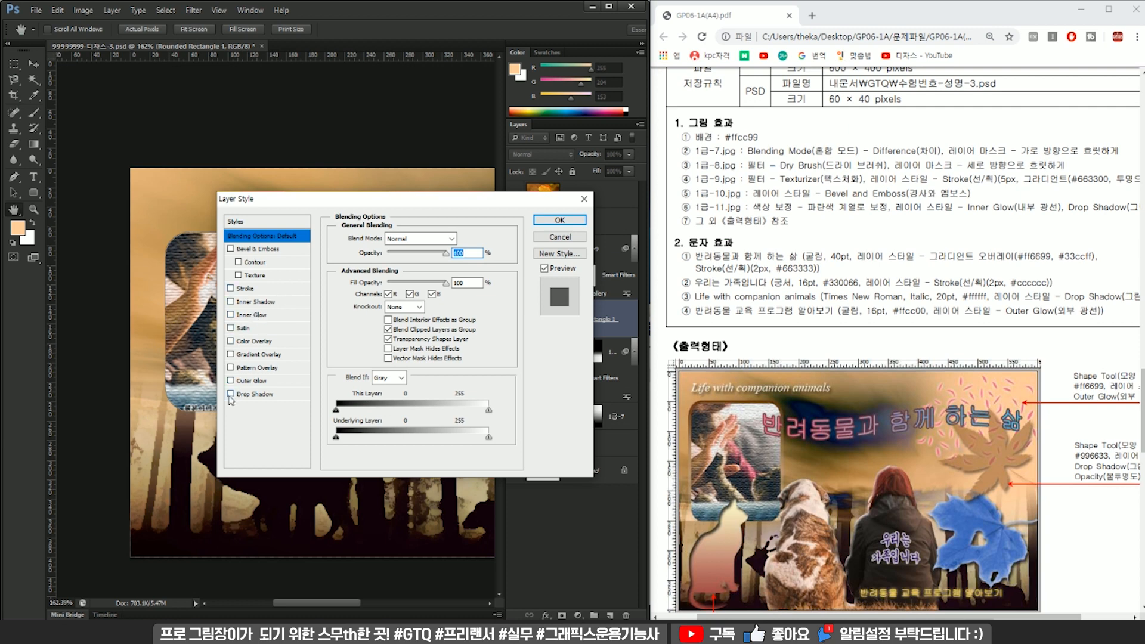
left_click(231, 287)
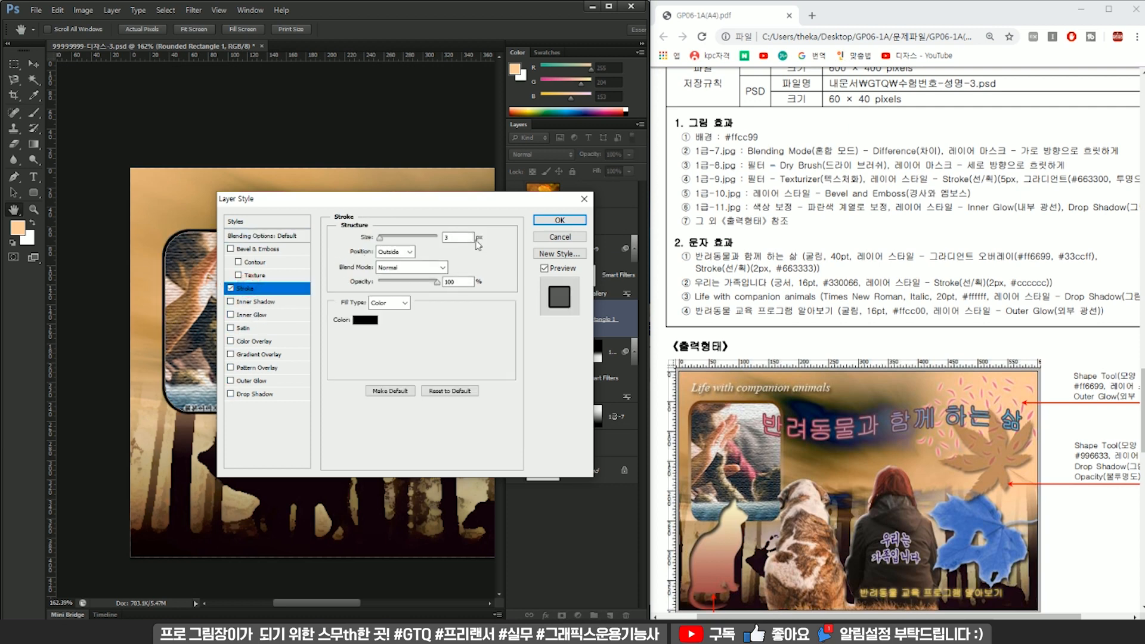
type("5")
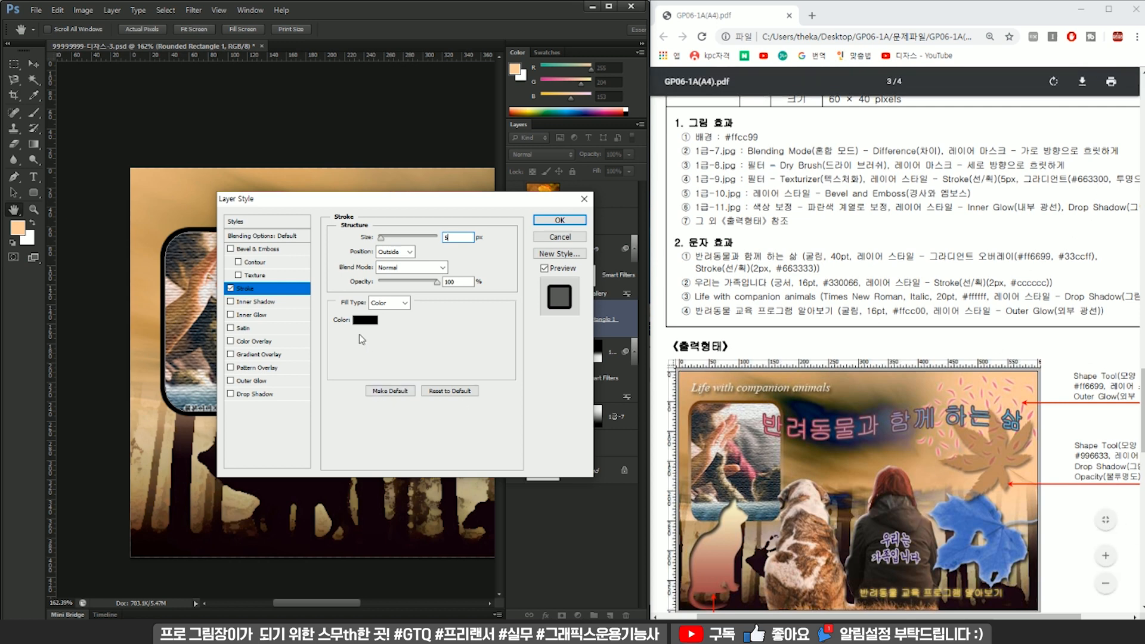
Set the stroke's fill type to Gradient, running from #663300 to a fully transparent end with 0% opacity.
left_click(387, 303)
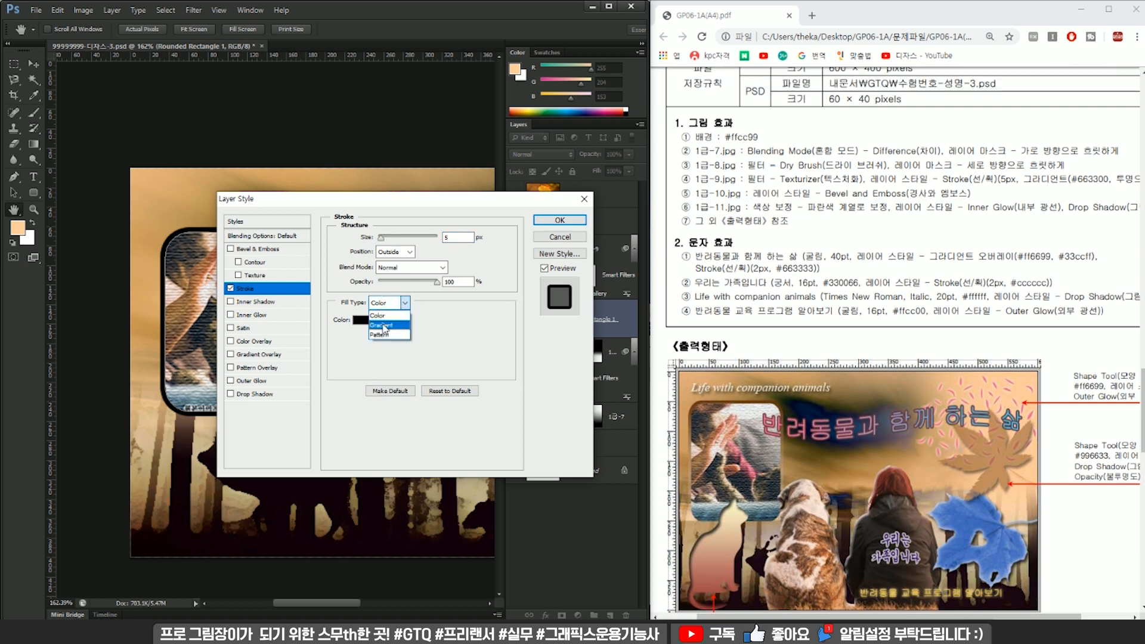
left_click(394, 324)
left_click(395, 323)
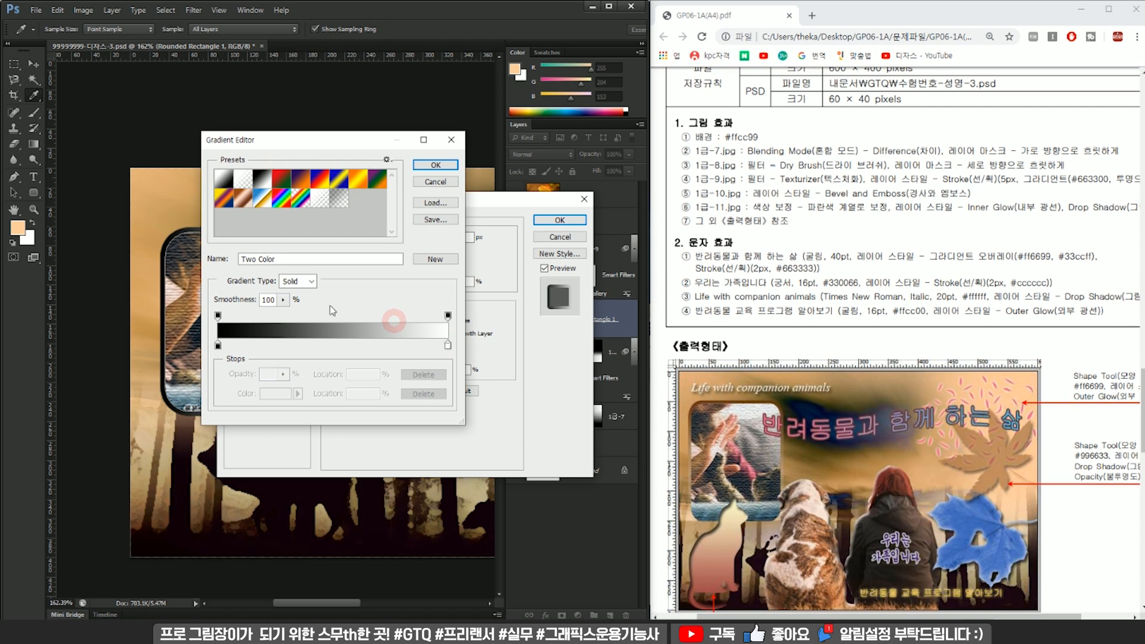
double_click(217, 345)
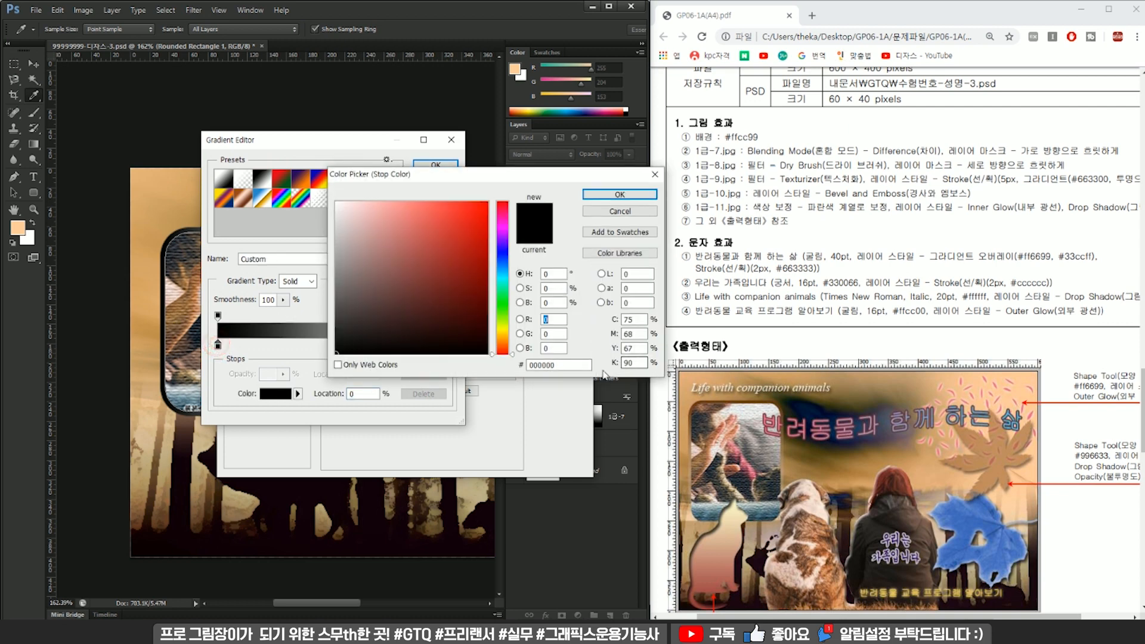
type("663300")
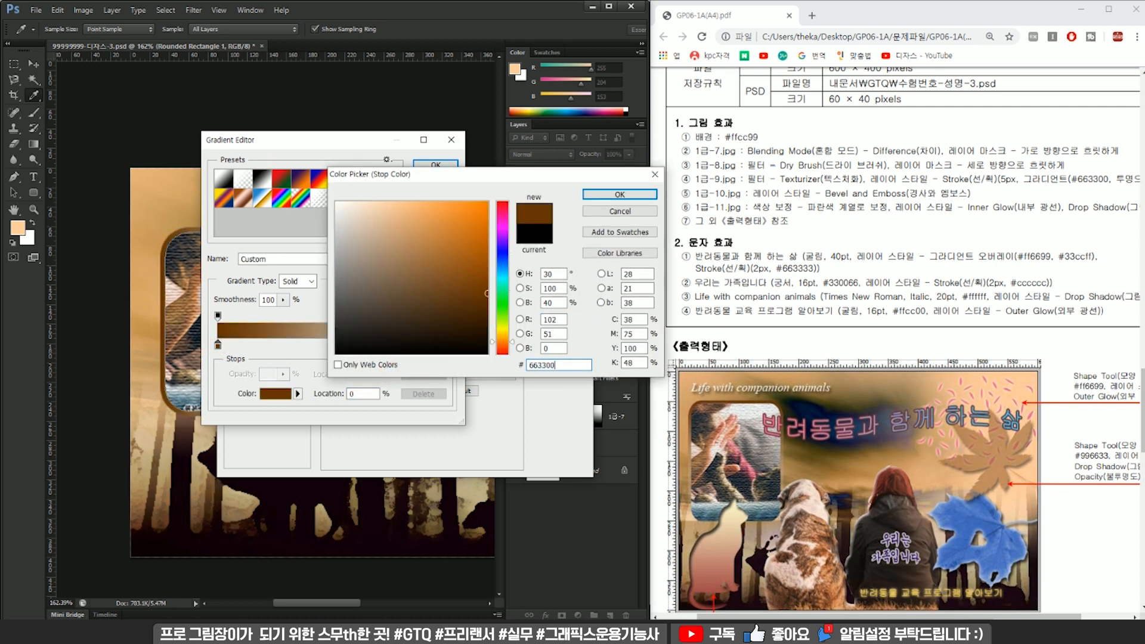
key("Return")
left_click(447, 346)
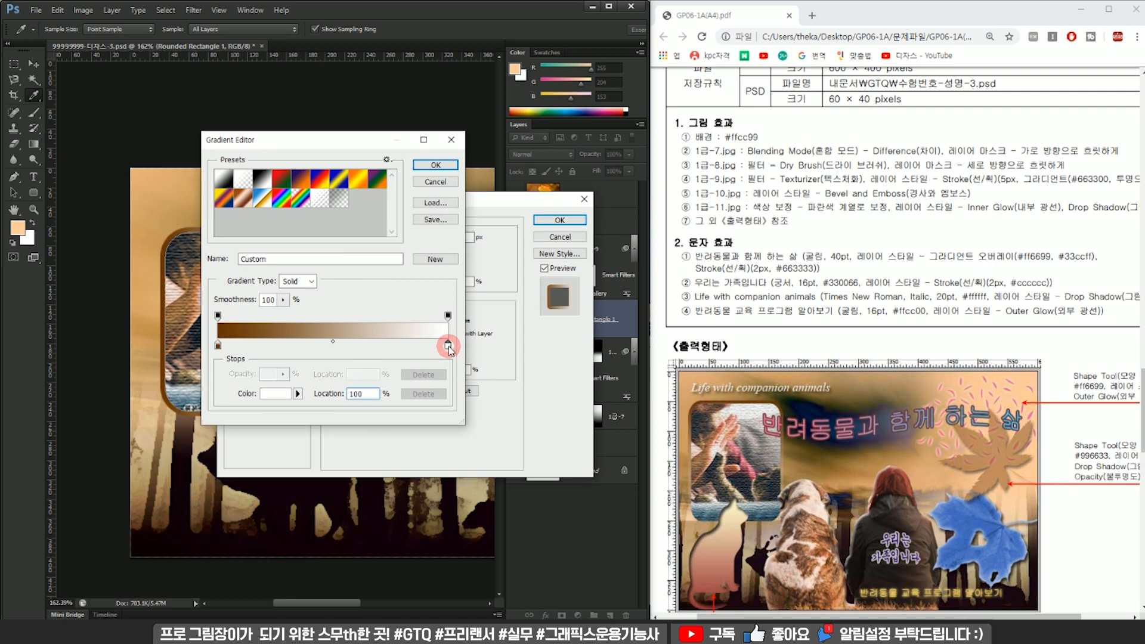
left_click(448, 315)
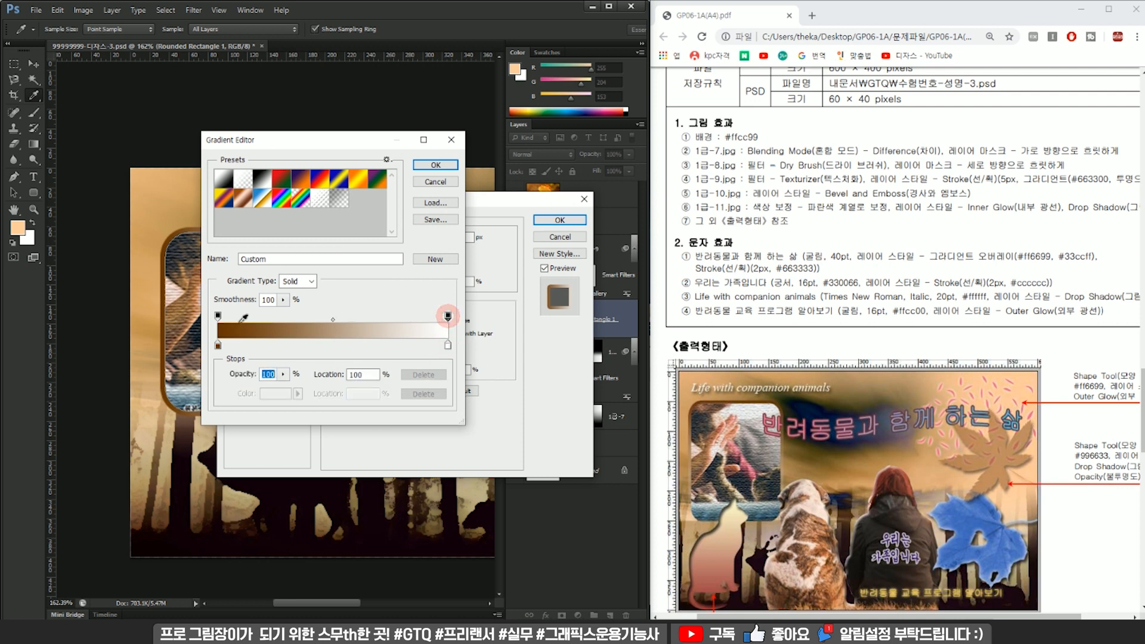
type("0")
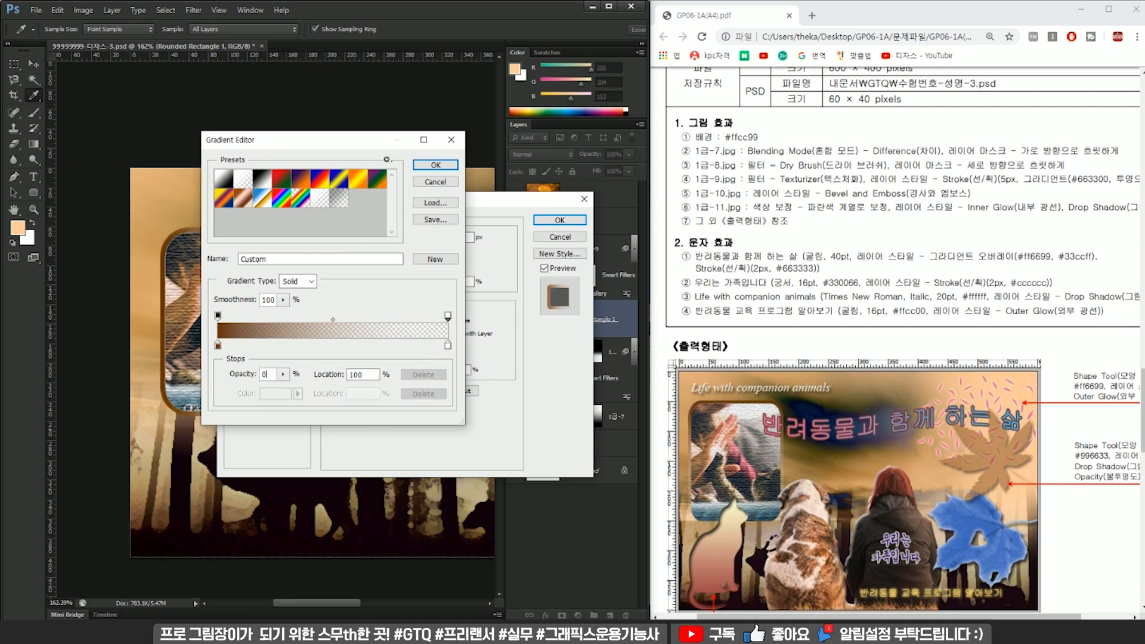
left_click(434, 166)
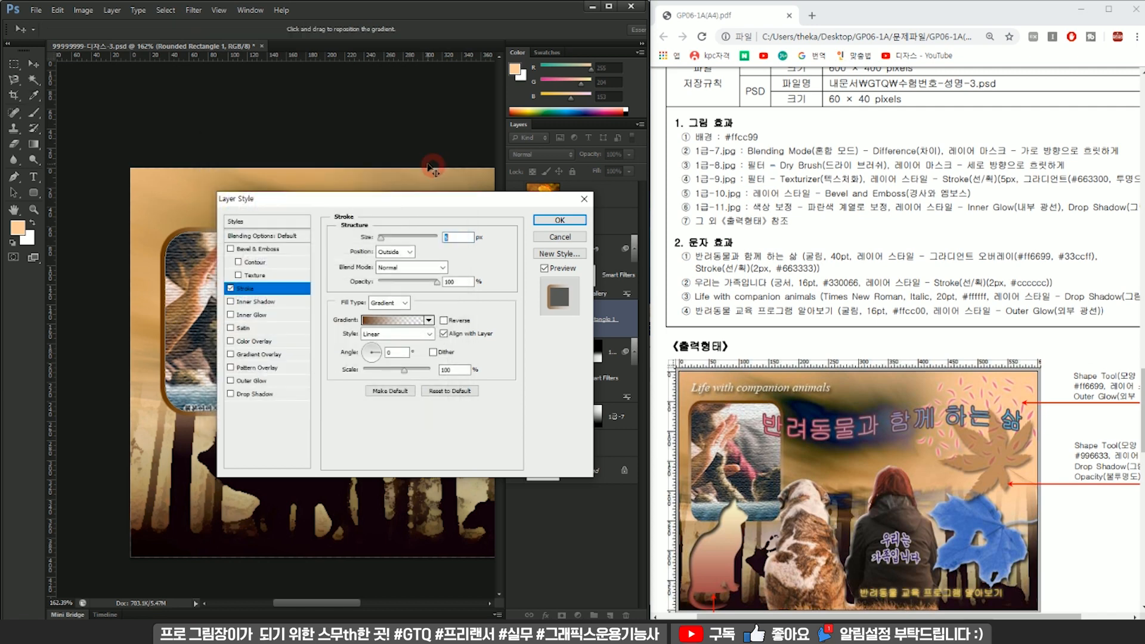
Rotate the stroke gradient so it fades vertically from brown at the frame's upper edge, and apply the layer style.
left_click_drag(409, 202, 595, 170)
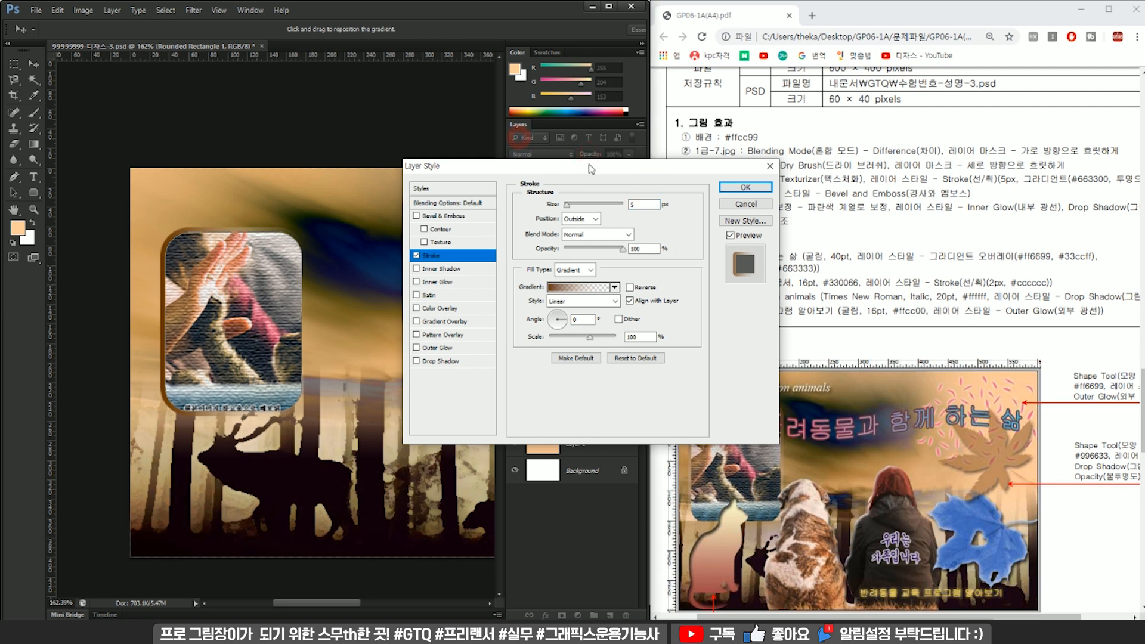
left_click_drag(589, 165, 489, 145)
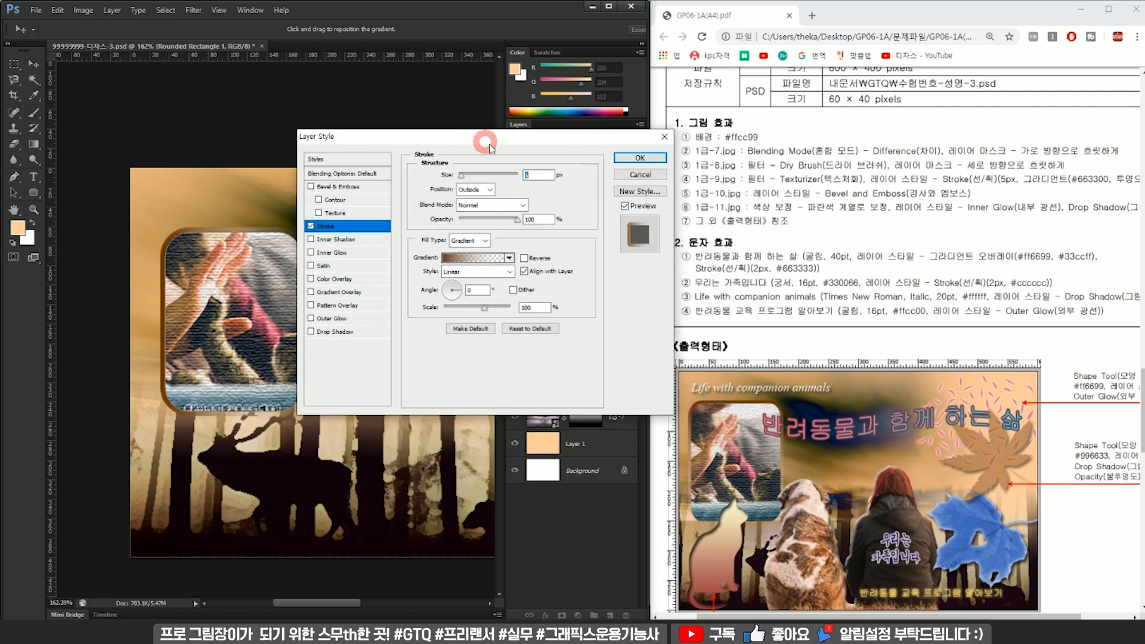
left_click(453, 302)
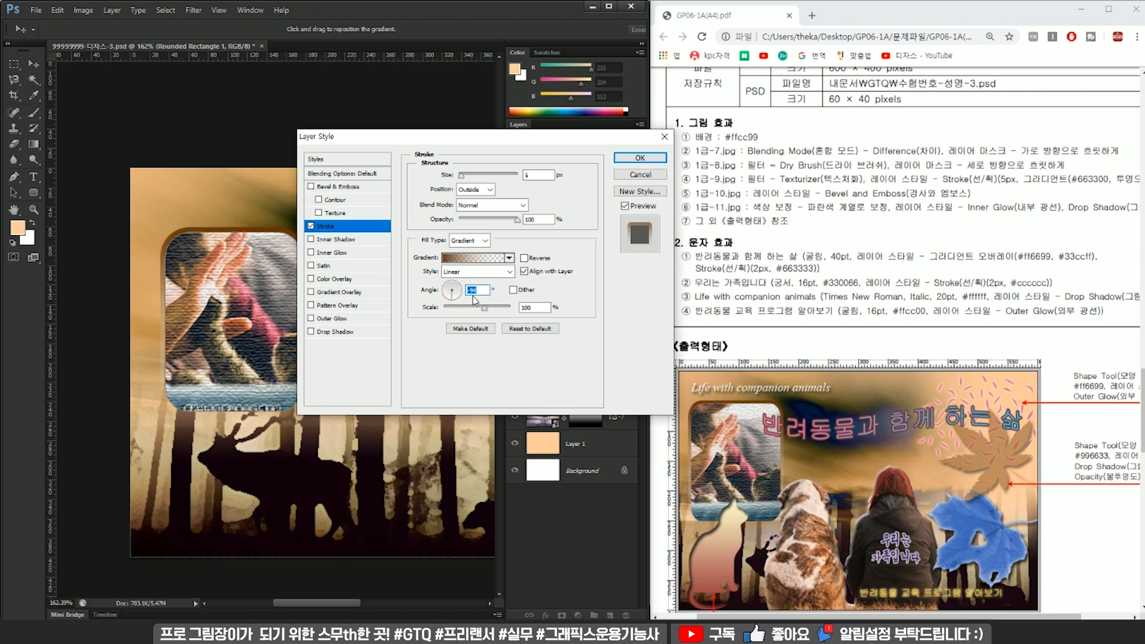
key("Return")
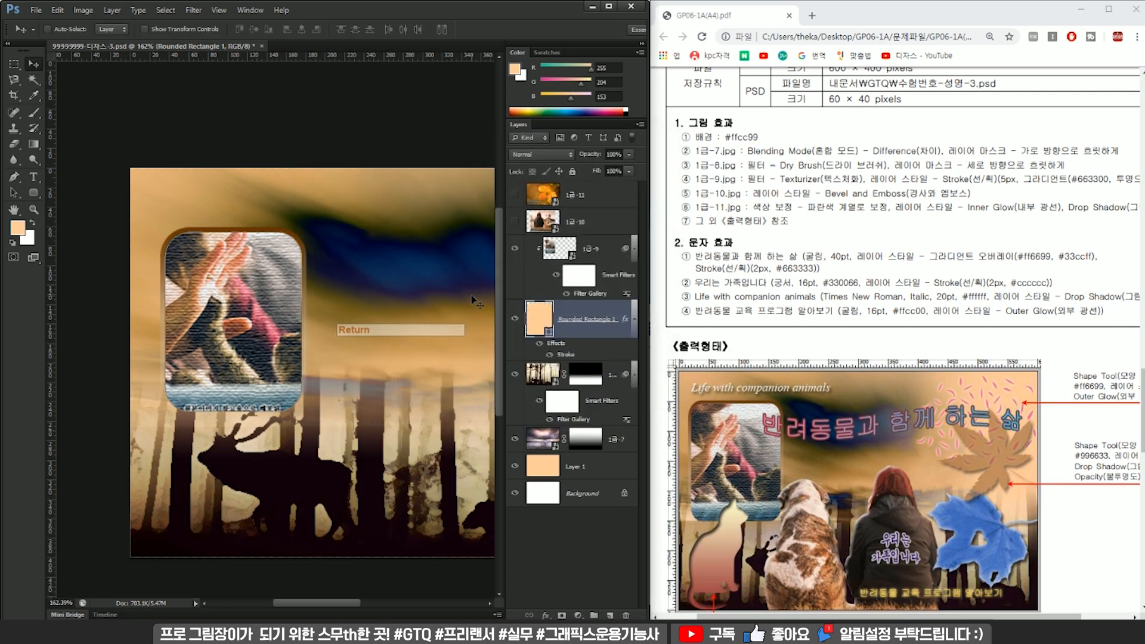
Select the 1급-10 layer and save the document.
scroll(374, 328, "down", 2)
scroll(251, 322, "down", 2)
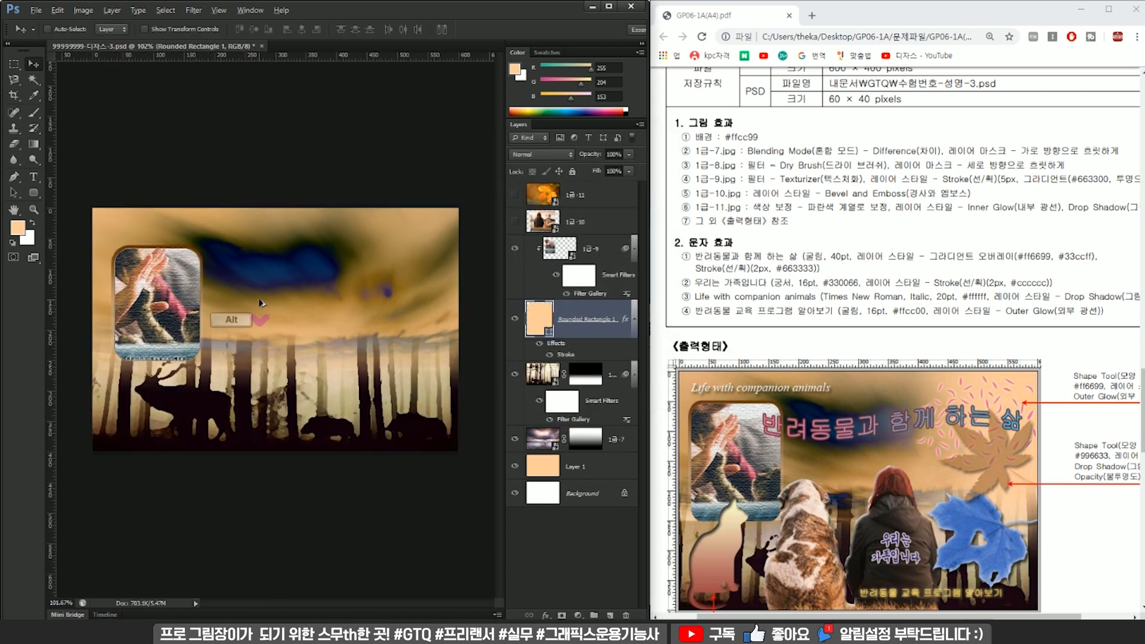
left_click(608, 257)
left_click(585, 227)
key("ctrl+s")
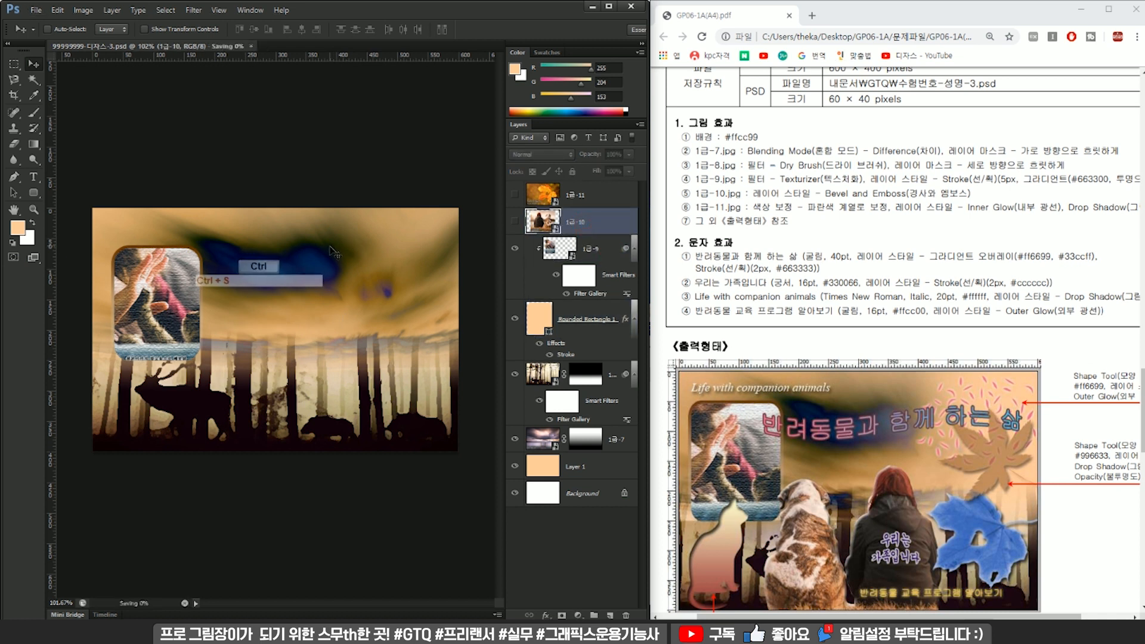
Show the 1급-10 photo and shift it slightly to the right on the canvas.
left_click_drag(693, 192, 886, 195)
left_click(849, 180)
left_click(820, 192)
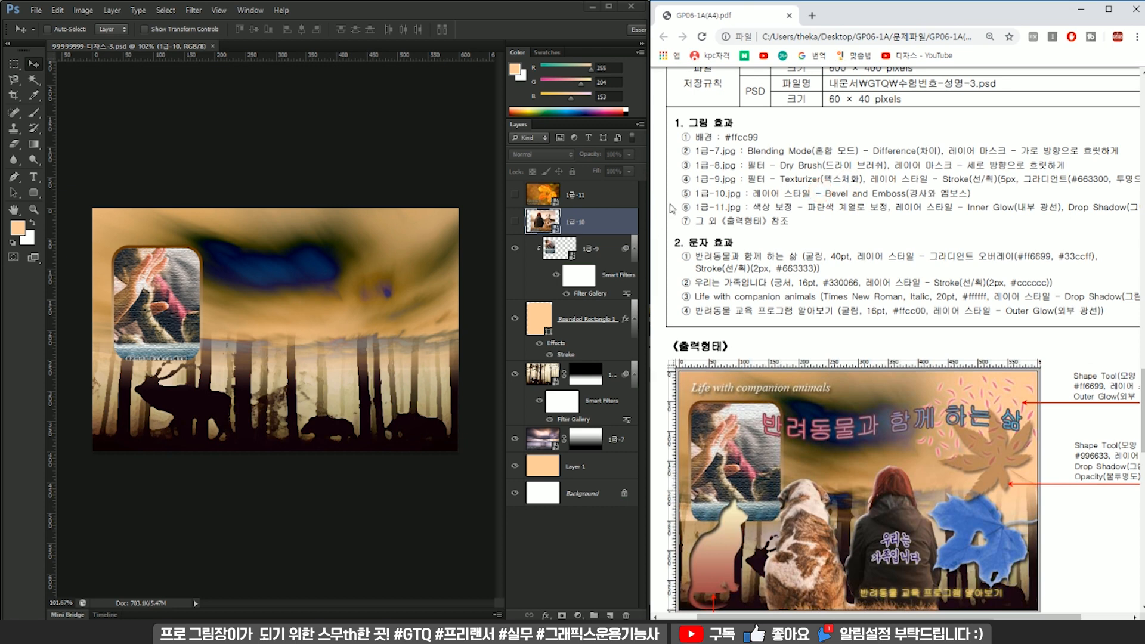
left_click(517, 222)
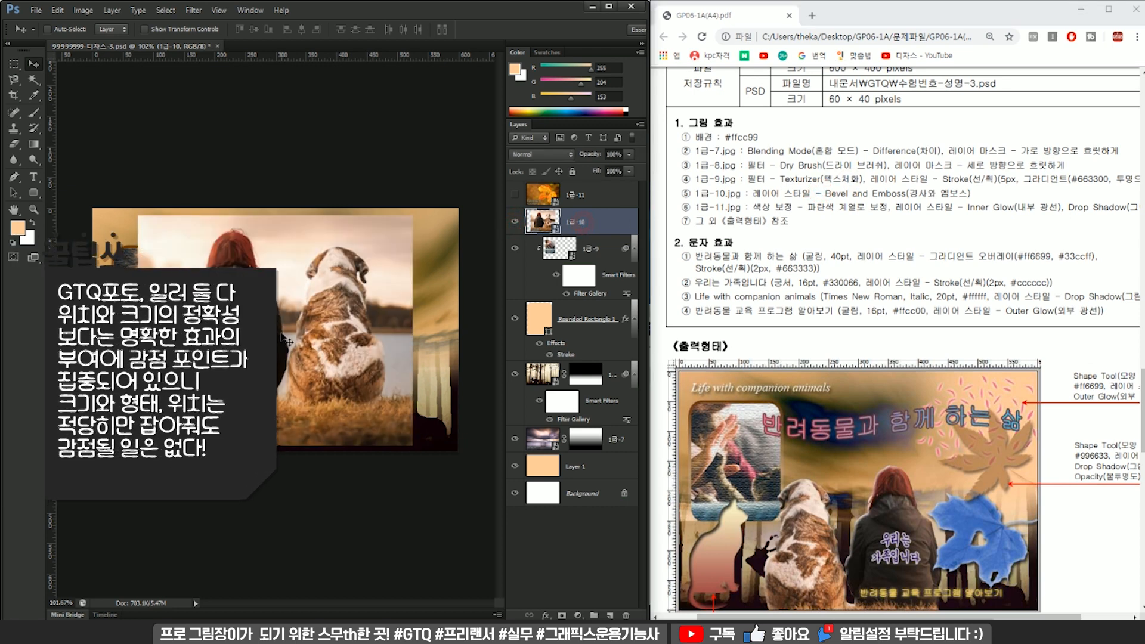
scroll(347, 355, "up", 2)
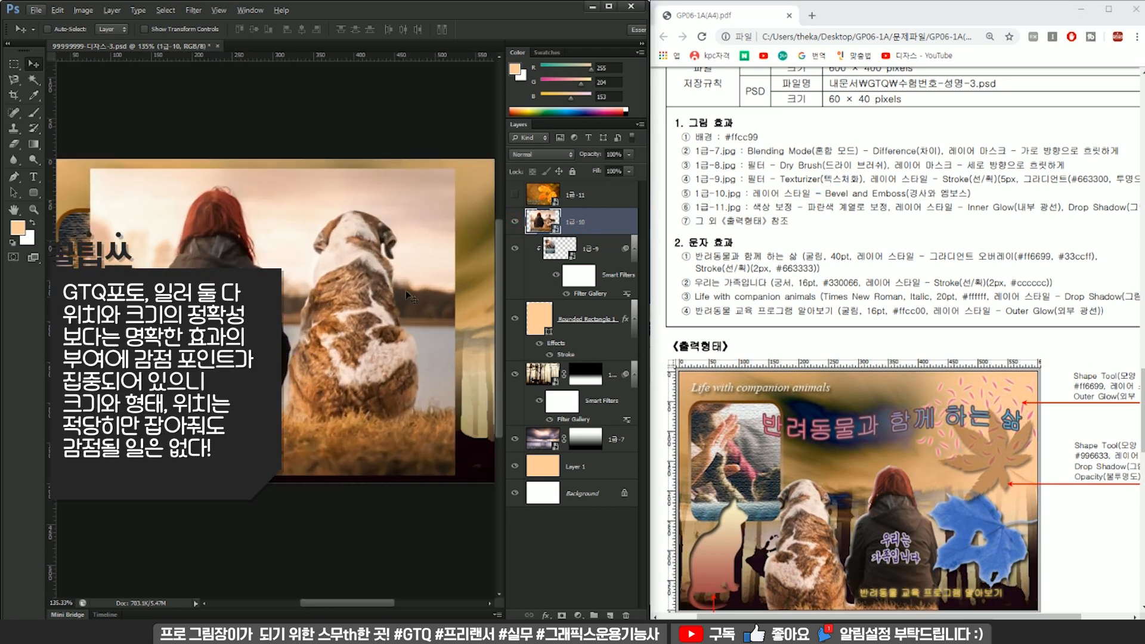
scroll(155, 369, "down", 2)
scroll(803, 528, "down", 3)
scroll(178, 372, "up", 2)
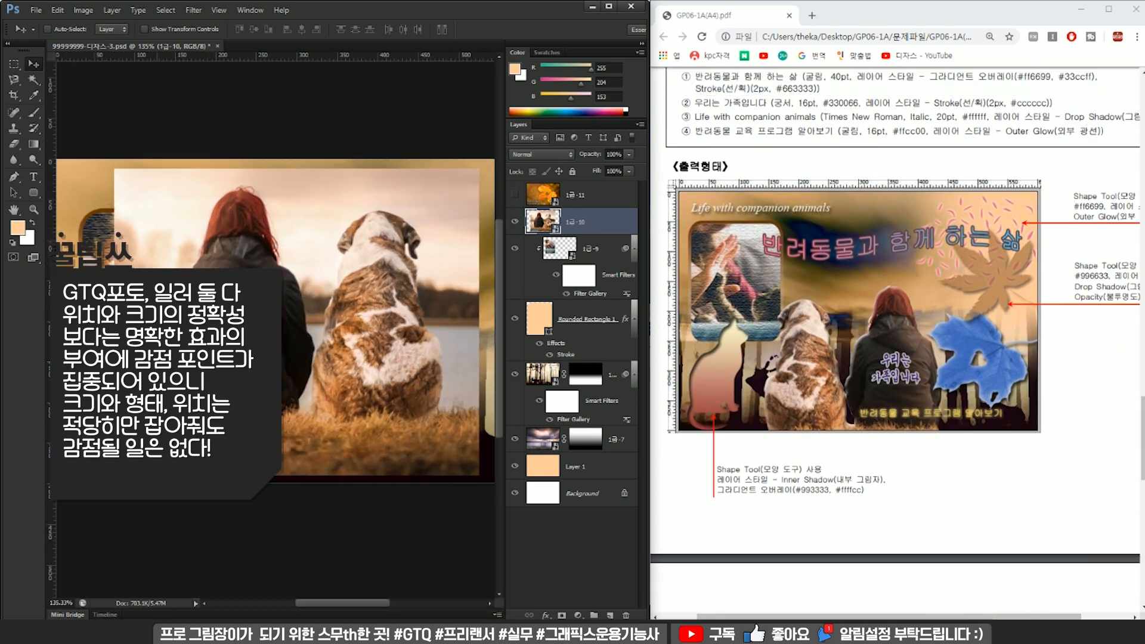
Select the sky and water around the woman and dog with the Quick Selection tool, and switch to the Lasso tool.
left_click(34, 80)
left_click(80, 86)
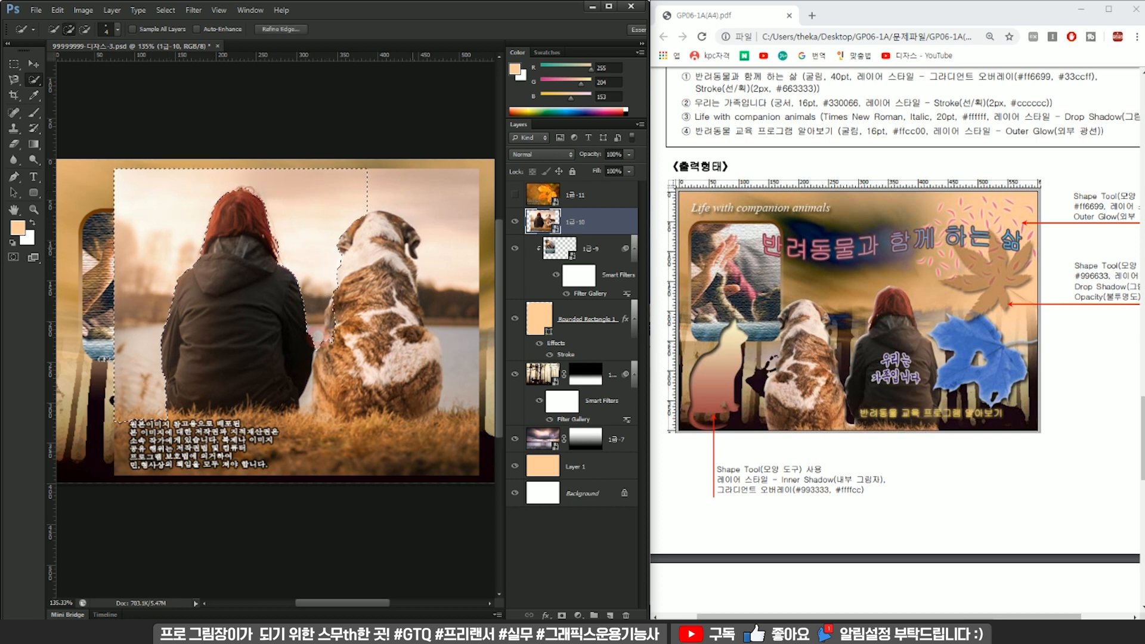
left_click(359, 199, "shift")
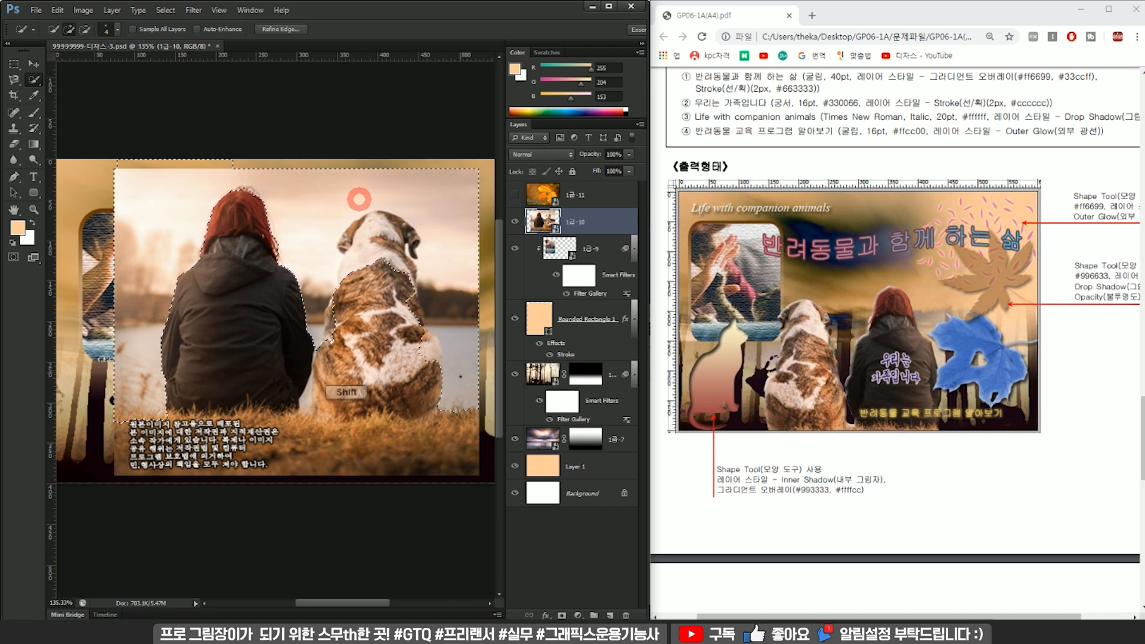
left_click(298, 400, "shift")
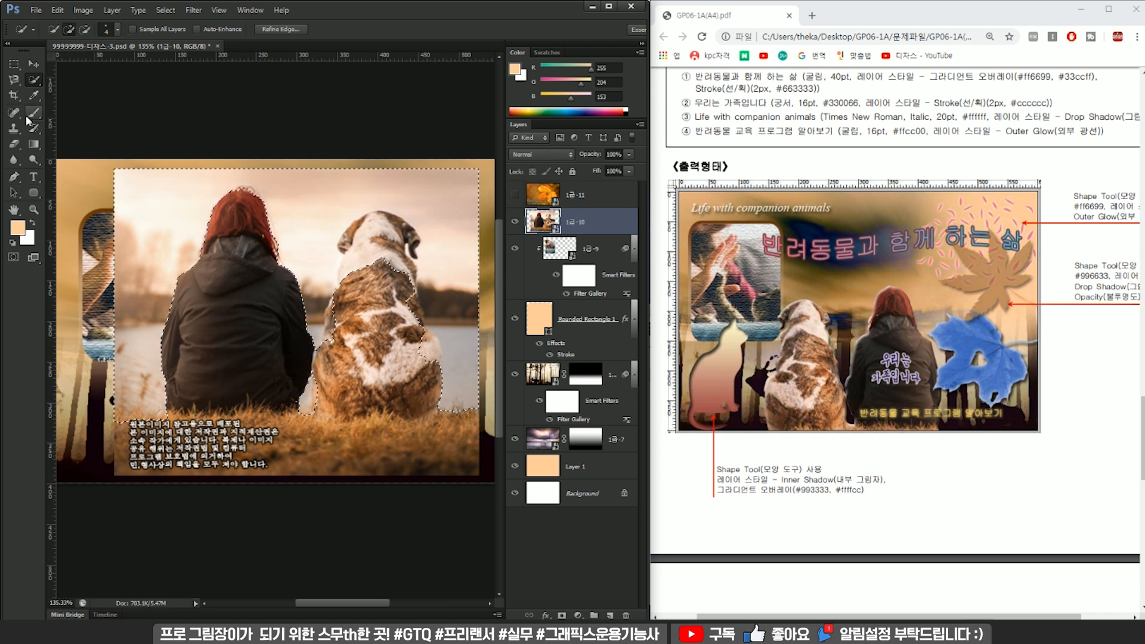
left_click(14, 80)
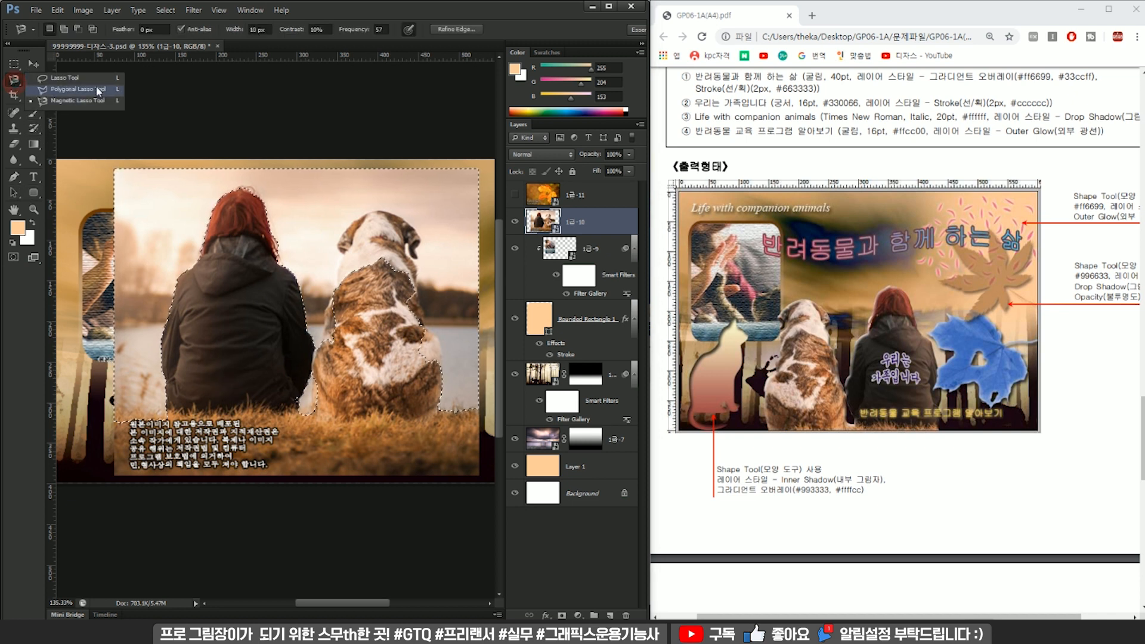
left_click(71, 78)
Try to subtract the area beside the lower edge of the woman's jacket from the selection with a feathered lasso.
scroll(316, 420, "up", 6)
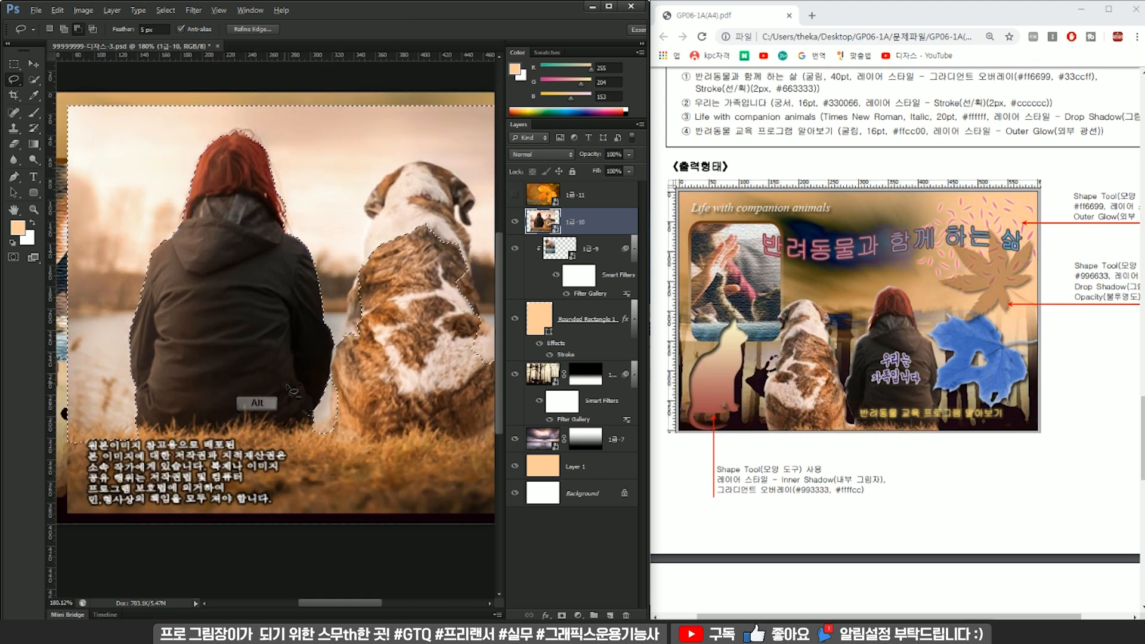
left_click_drag(314, 404, 328, 402)
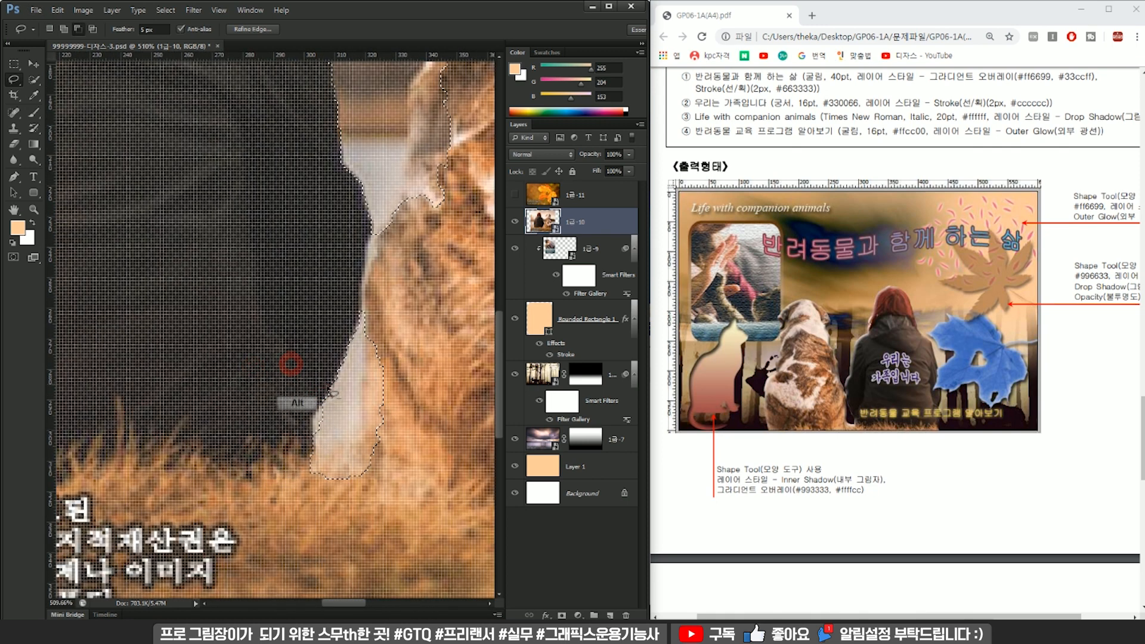
key("ctrl+z")
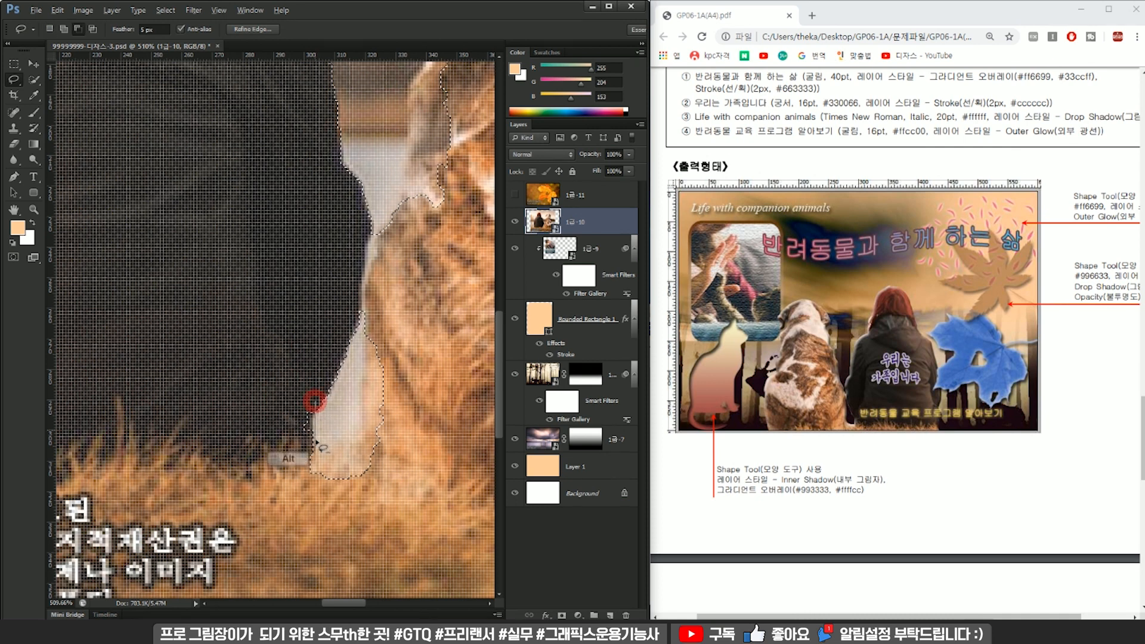
scroll(314, 401, "down", 3)
key("ctrl+z")
Set the lasso feather to 0 px and subtract the stray strip at the lower edge of the woman's jacket from the selection.
left_click_drag(158, 30, 34, 45)
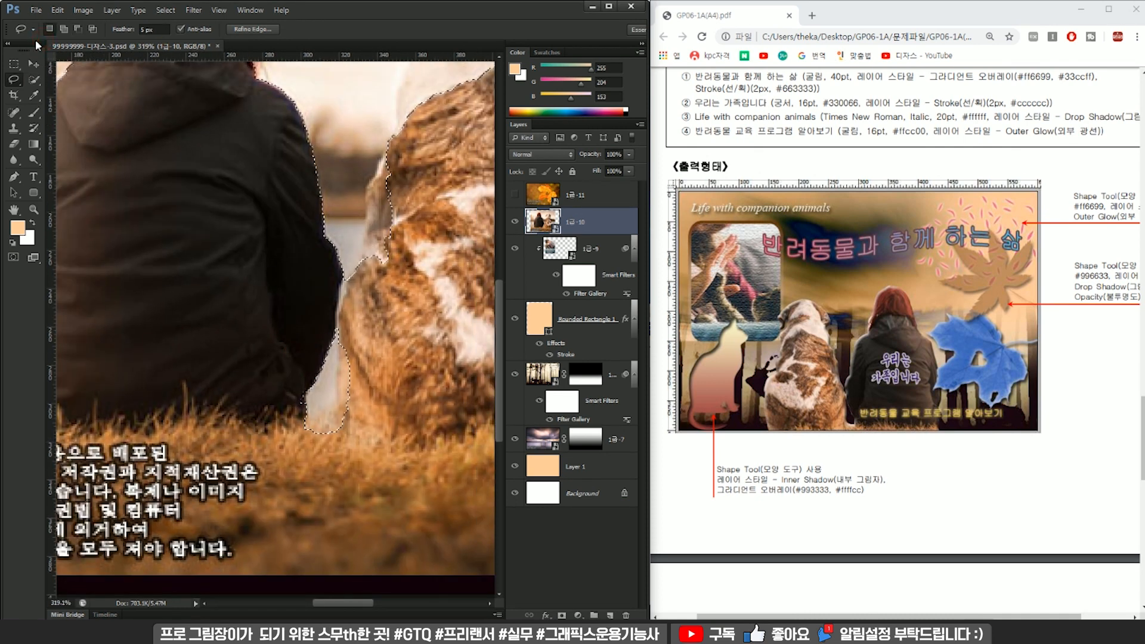
type("0")
key("Return")
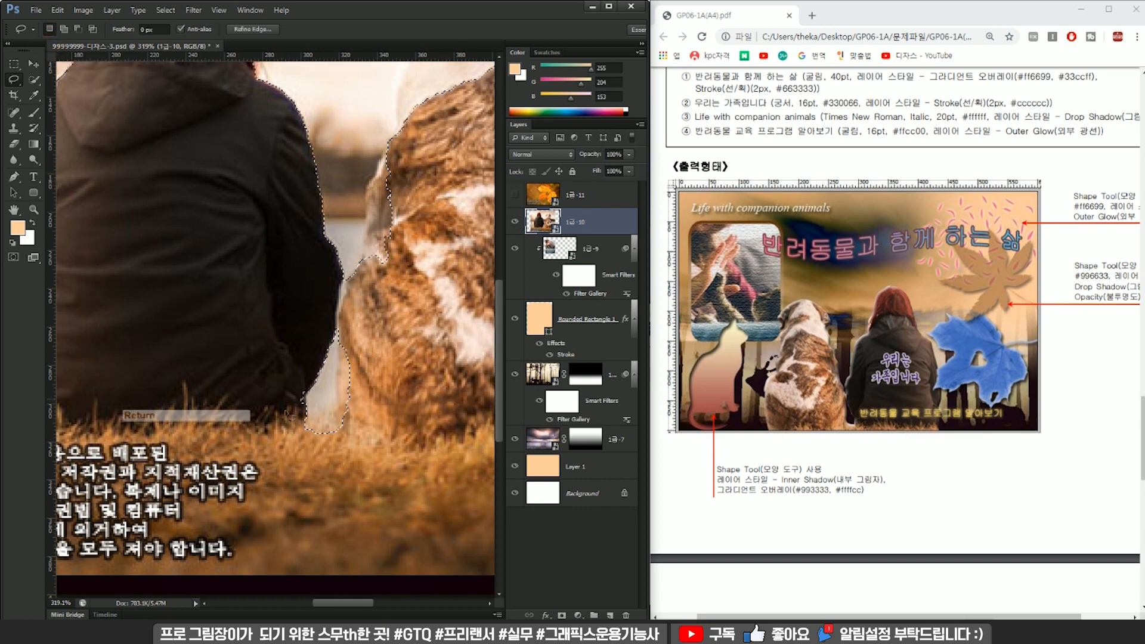
scroll(307, 412, "up", 5)
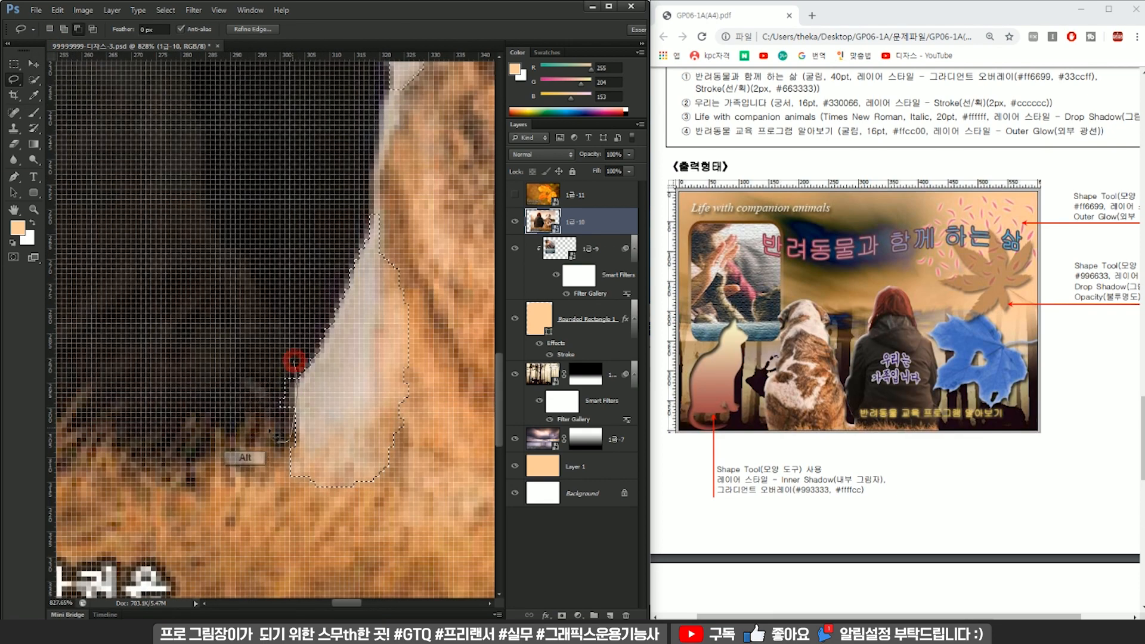
left_click_drag(280, 445, 269, 317)
scroll(293, 337, "down", 5)
scroll(304, 352, "up", 4)
scroll(300, 353, "up", 2)
left_click_drag(308, 352, 311, 397)
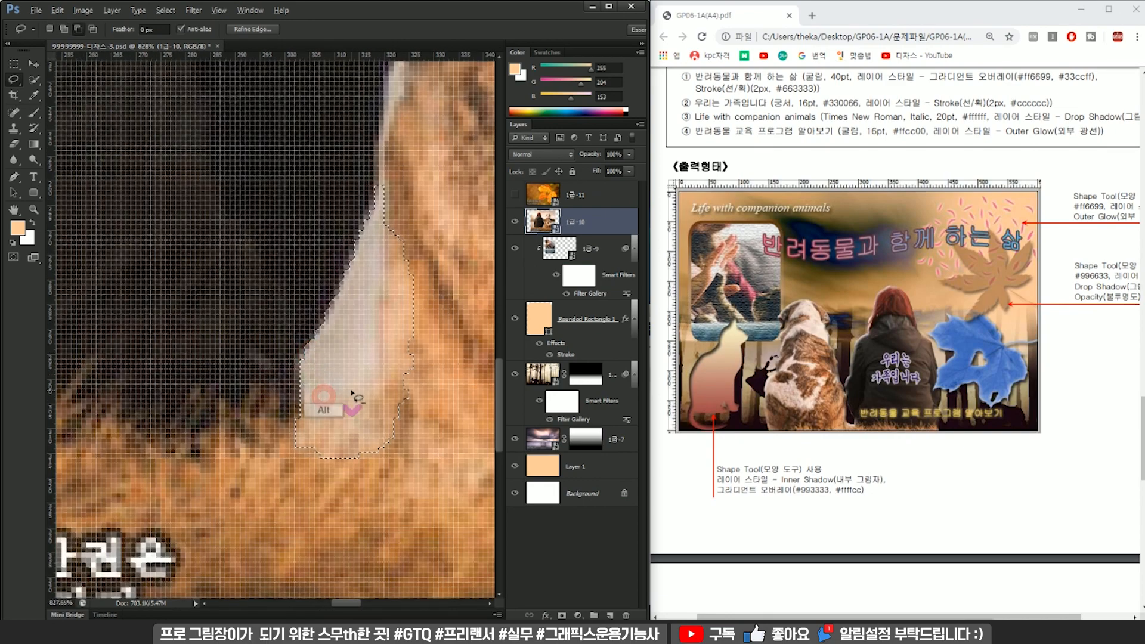
Trim the selection along the dog's edge in the gap beside the woman's jacket by subtracting with the lasso.
scroll(357, 398, "down", 5)
scroll(288, 382, "up", 4)
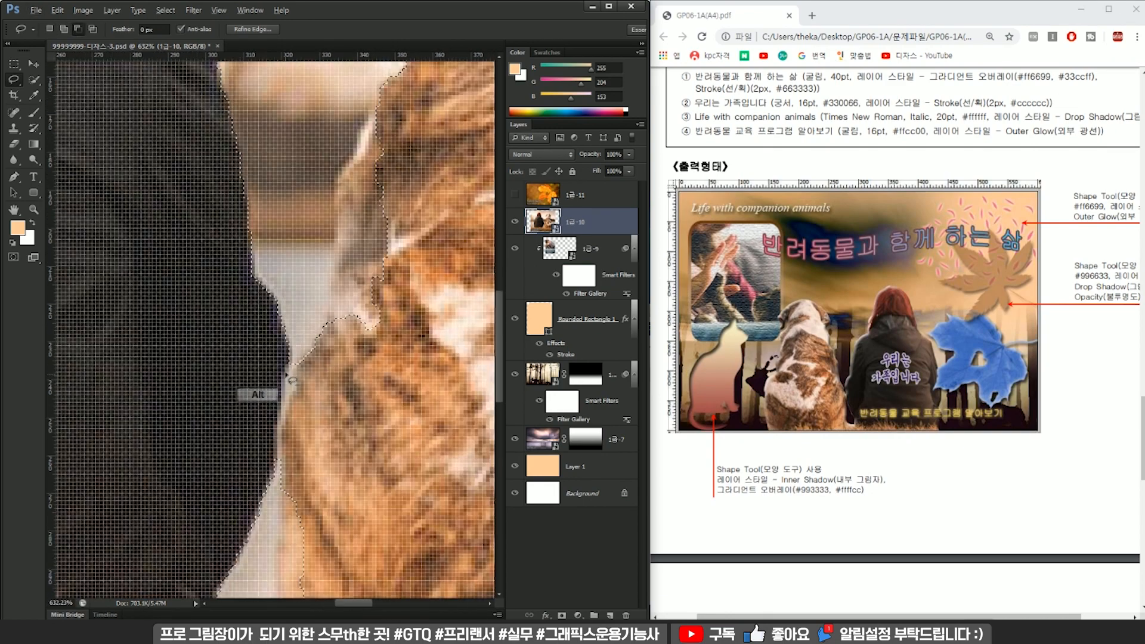
left_click(289, 361, "alt")
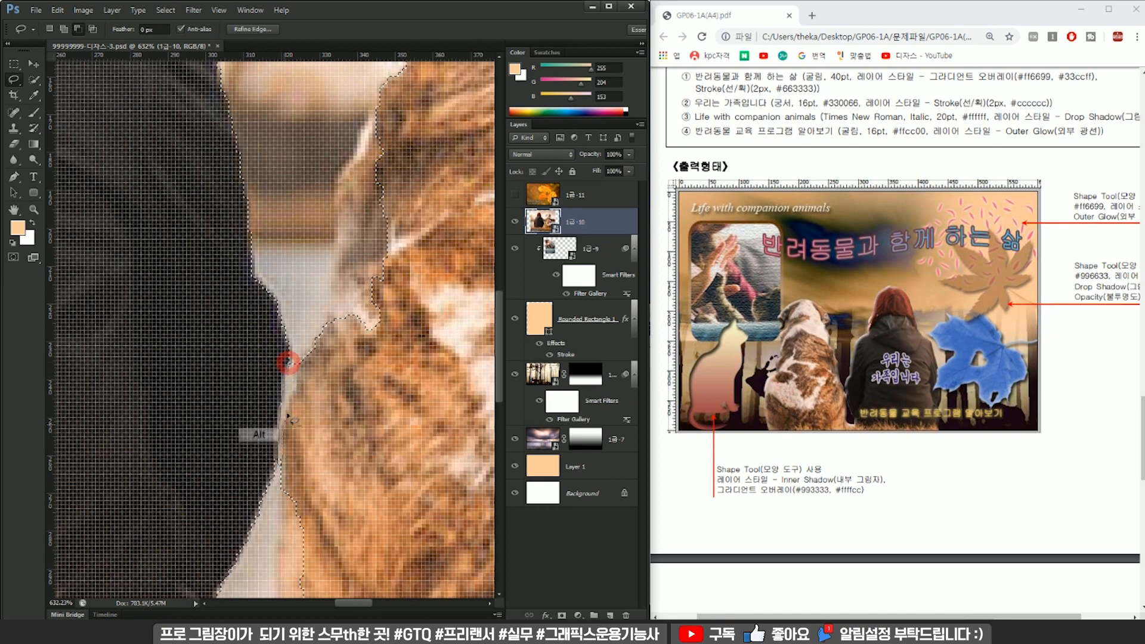
scroll(321, 275, "down", 5)
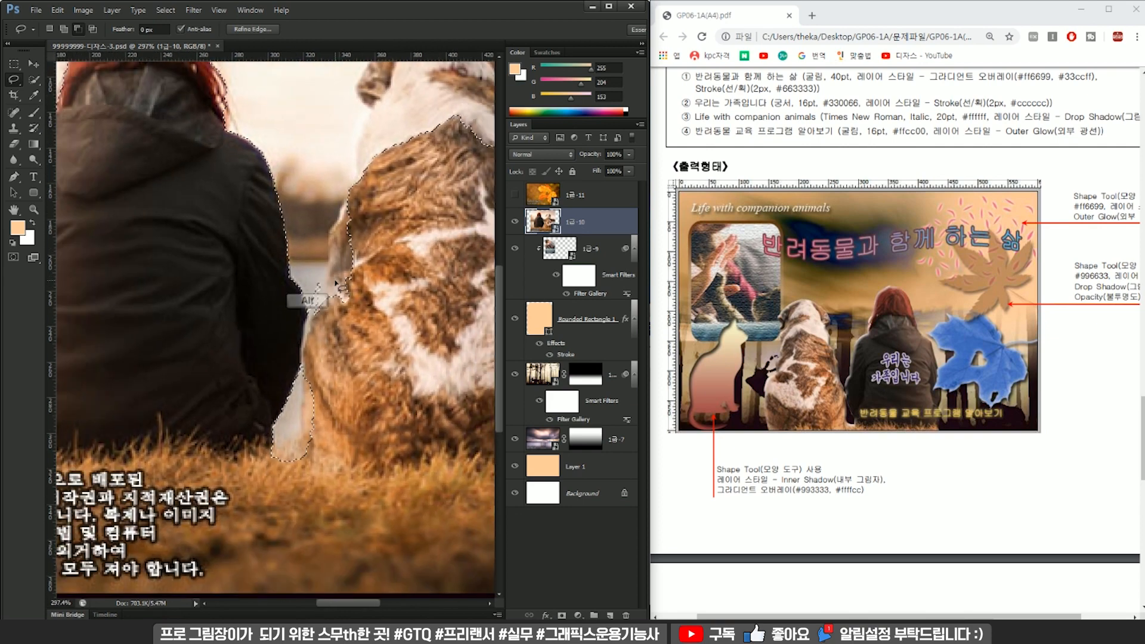
scroll(356, 298, "up", 2)
scroll(356, 298, "up", 3)
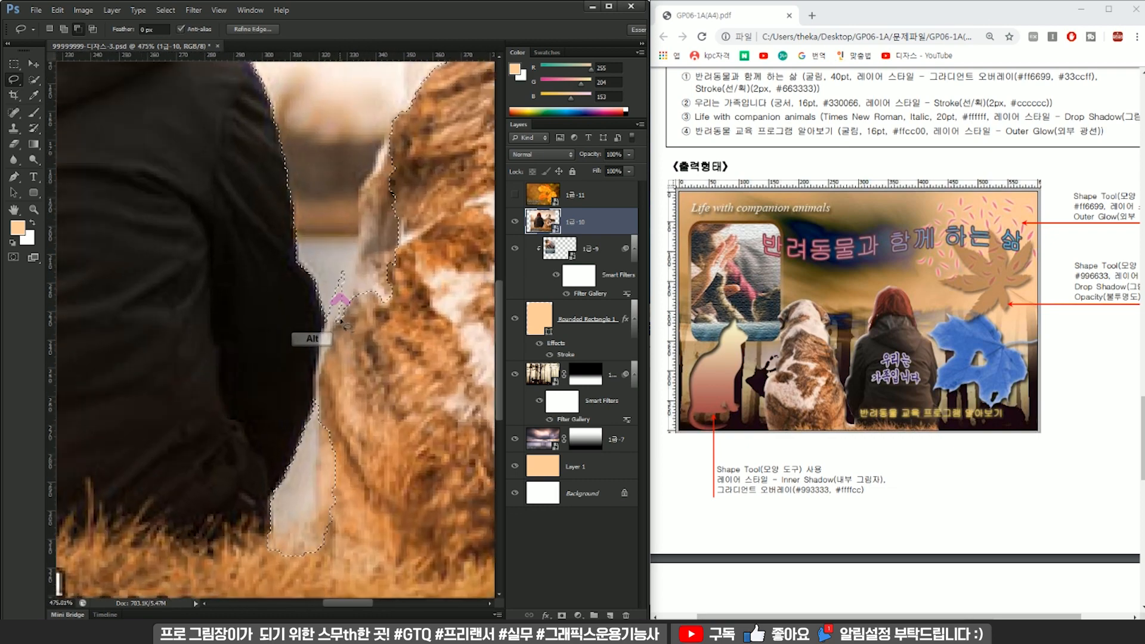
key("ctrl+z")
mouse_move(351, 285)
left_mouse_down()
mouse_move(340, 400)
mouse_move(365, 238)
left_mouse_up()
scroll(391, 254, "down", 4)
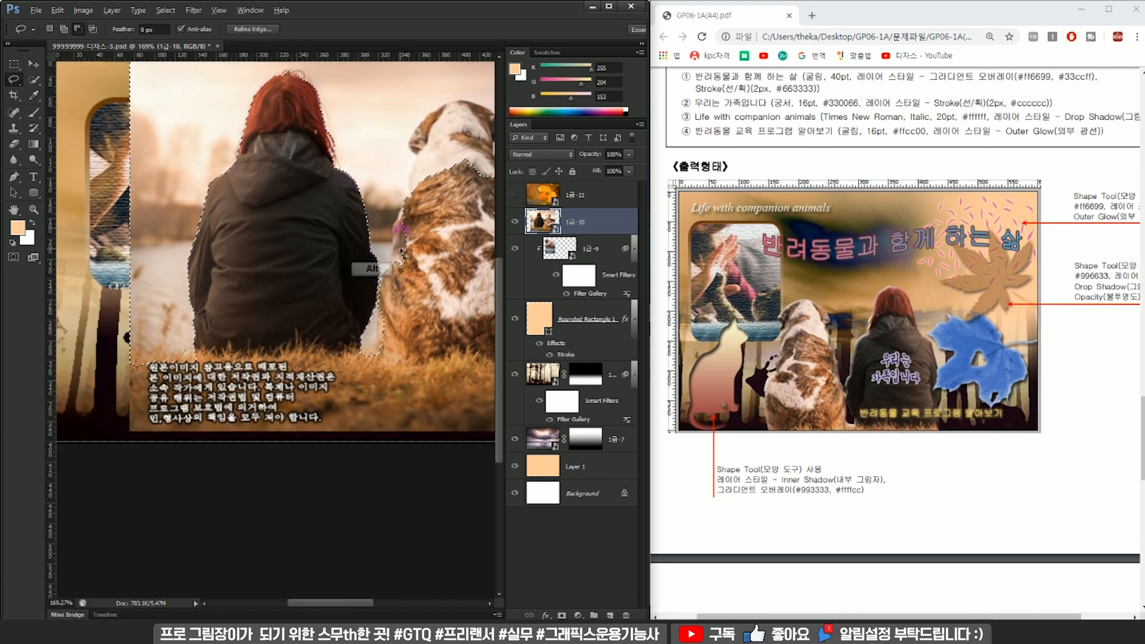
scroll(402, 252, "up", 3)
Subtract the wrongly included parts of the dog's back and outer side from the selection with the lasso.
mouse_move(366, 298)
left_mouse_down()
mouse_move(295, 451)
mouse_move(314, 398)
mouse_move(315, 321)
mouse_move(347, 252)
mouse_move(419, 352)
left_mouse_up()
mouse_move(392, 240)
left_mouse_down()
mouse_move(313, 396)
mouse_move(280, 393)
mouse_move(309, 279)
mouse_move(291, 250)
mouse_move(358, 187)
mouse_move(390, 369)
left_mouse_up()
left_click_drag(402, 296, 260, 378)
left_click_drag(411, 502, 321, 214)
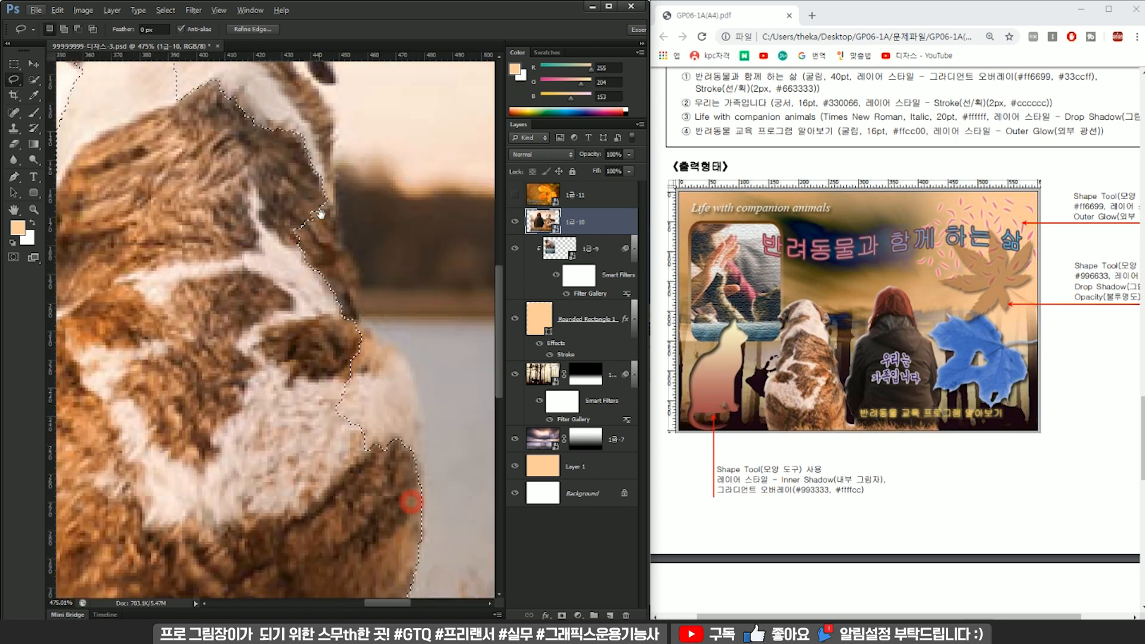
mouse_move(427, 487)
left_mouse_down()
mouse_move(378, 360)
mouse_move(368, 381)
mouse_move(363, 272)
mouse_move(343, 238)
mouse_move(317, 221)
mouse_move(210, 307)
left_mouse_up()
left_click_drag(317, 179, 305, 409)
Subtract the dog's head and ears from the selection with the lasso so the outline follows the fur.
mouse_move(296, 454)
left_mouse_down()
mouse_move(272, 264)
mouse_move(243, 216)
mouse_move(153, 375)
left_mouse_up()
mouse_move(230, 238)
left_mouse_down()
mouse_move(348, 431)
mouse_move(389, 456)
mouse_move(356, 387)
mouse_move(341, 314)
mouse_move(234, 304)
mouse_move(238, 483)
left_mouse_up()
mouse_move(347, 381)
left_mouse_down()
mouse_move(352, 347)
mouse_move(286, 357)
mouse_move(363, 340)
mouse_move(368, 380)
mouse_move(385, 398)
mouse_move(405, 334)
mouse_move(333, 303)
mouse_move(328, 314)
left_mouse_up()
left_click_drag(241, 291, 312, 306)
mouse_move(198, 342)
left_mouse_down()
mouse_move(254, 278)
mouse_move(340, 261)
mouse_move(408, 278)
mouse_move(467, 328)
mouse_move(455, 304)
mouse_move(394, 263)
mouse_move(323, 248)
mouse_move(271, 267)
left_mouse_up()
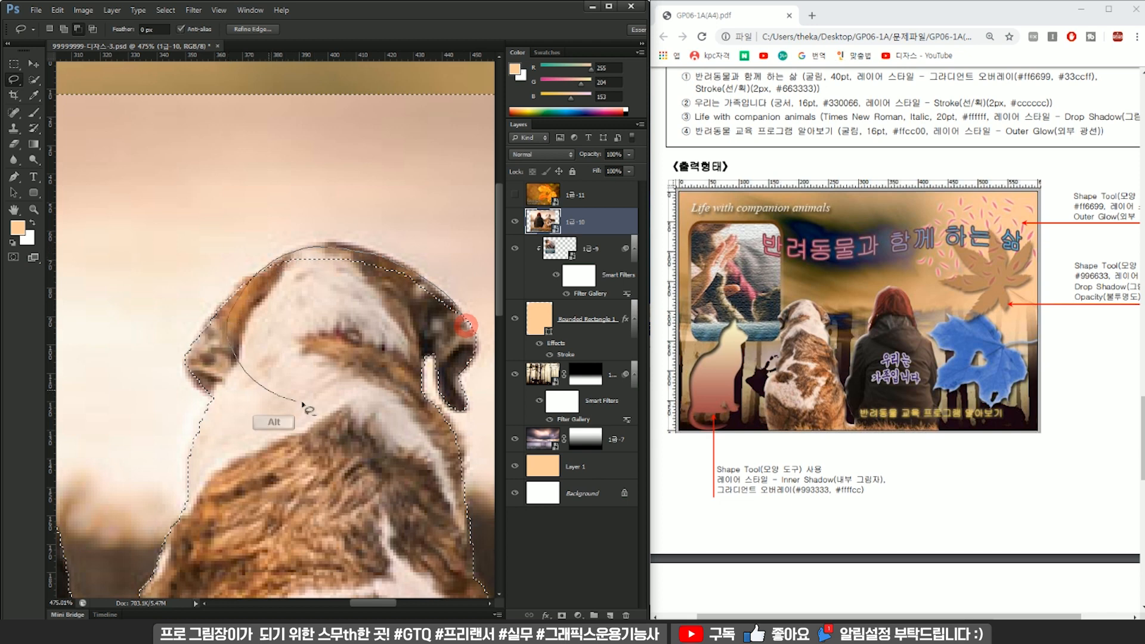
left_click_drag(302, 403, 332, 405)
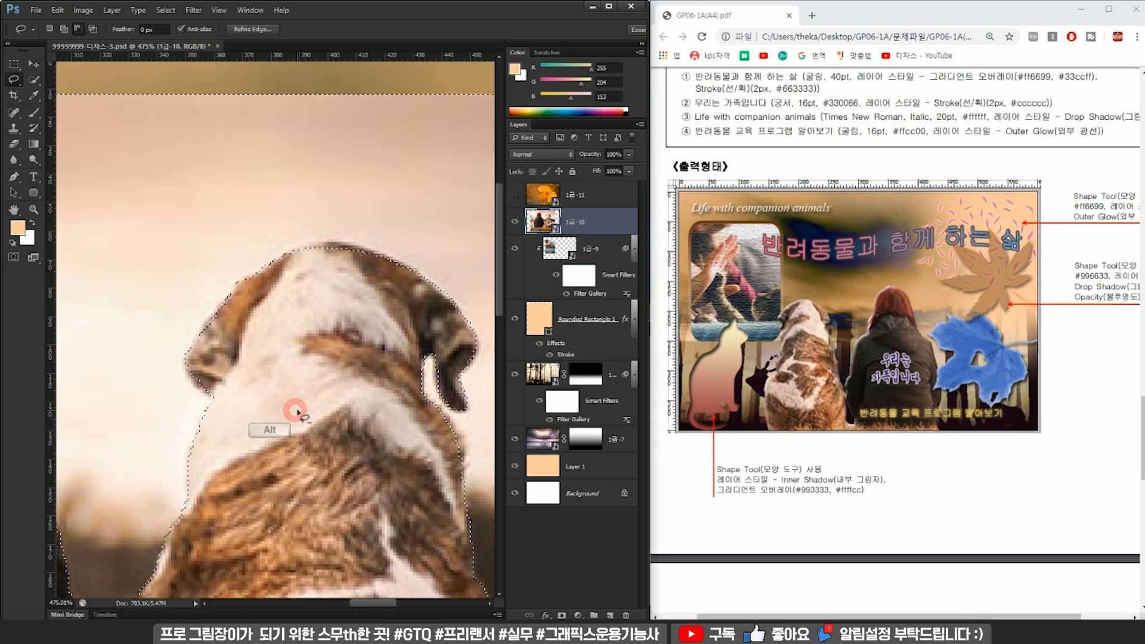
scroll(296, 411, "down", 8)
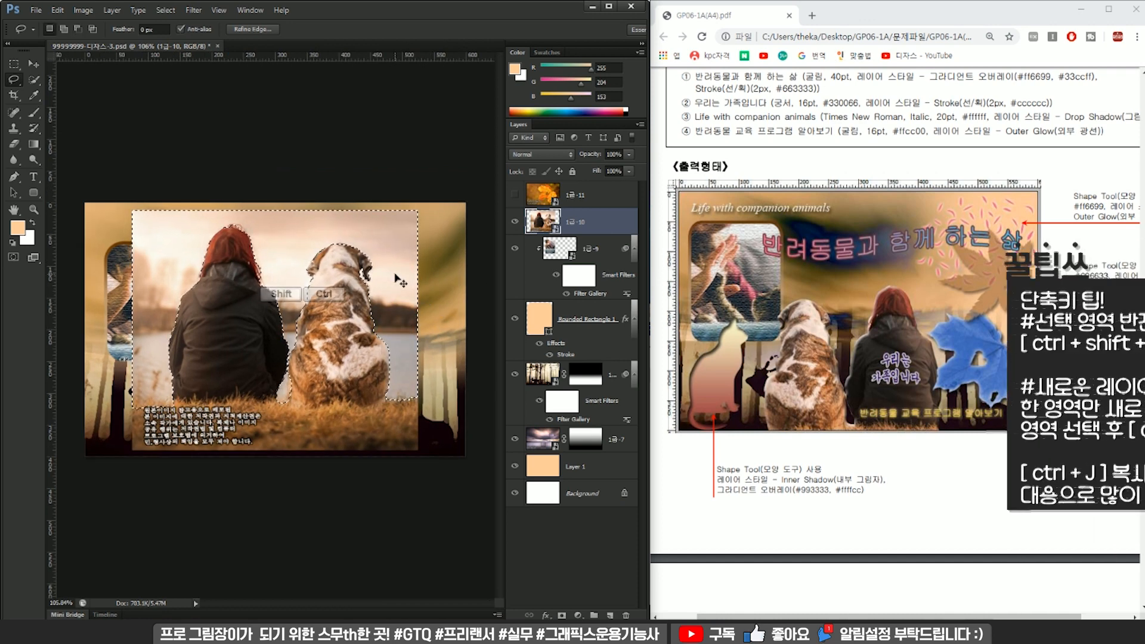
Copy the woman and dog to a new layer using the inverted selection, and delete the original 1급-10 layer.
key("ctrl+shift+i")
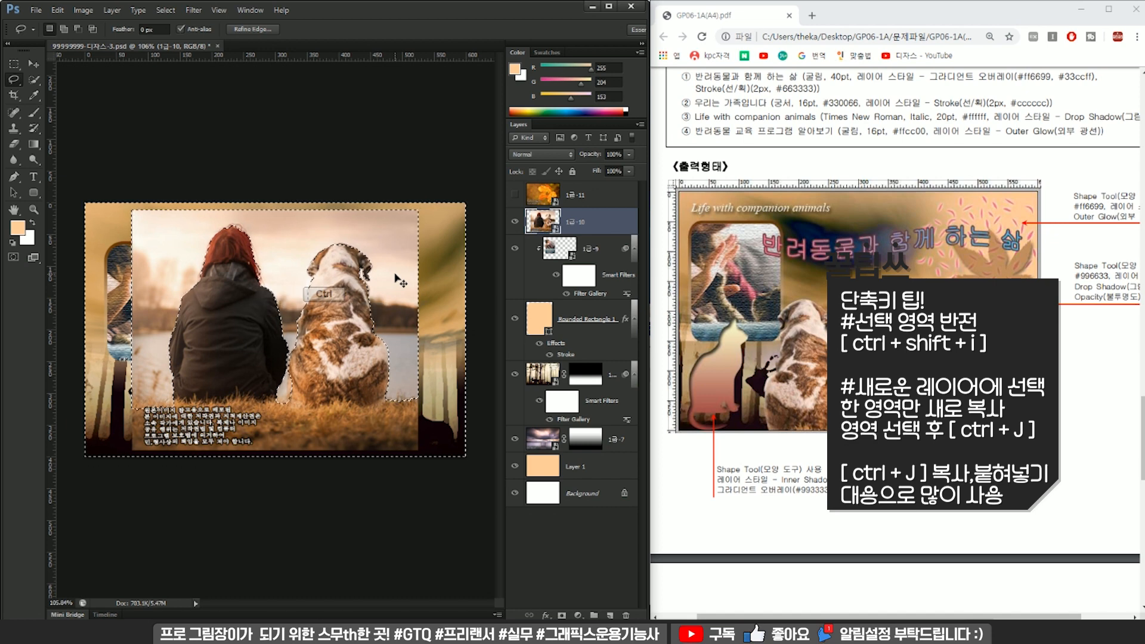
key("ctrl+j")
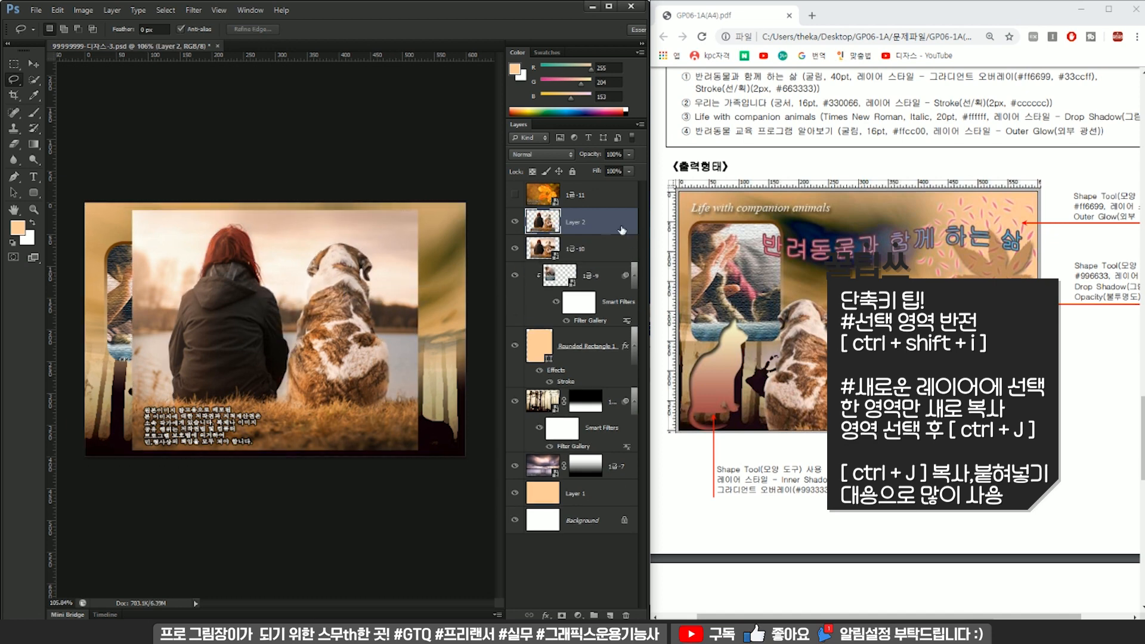
left_click(626, 614)
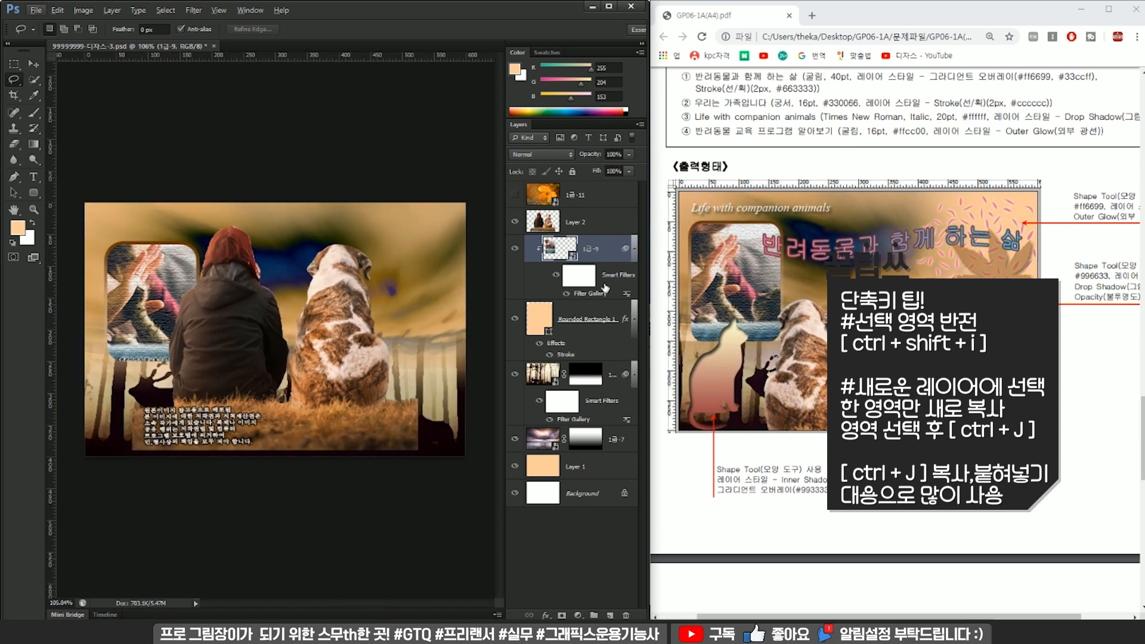
Apply a Bevel & Emboss layer style with default settings to the woman-and-dog cut-out, as item ⑤ of the exam sheet specifies.
left_click(574, 225)
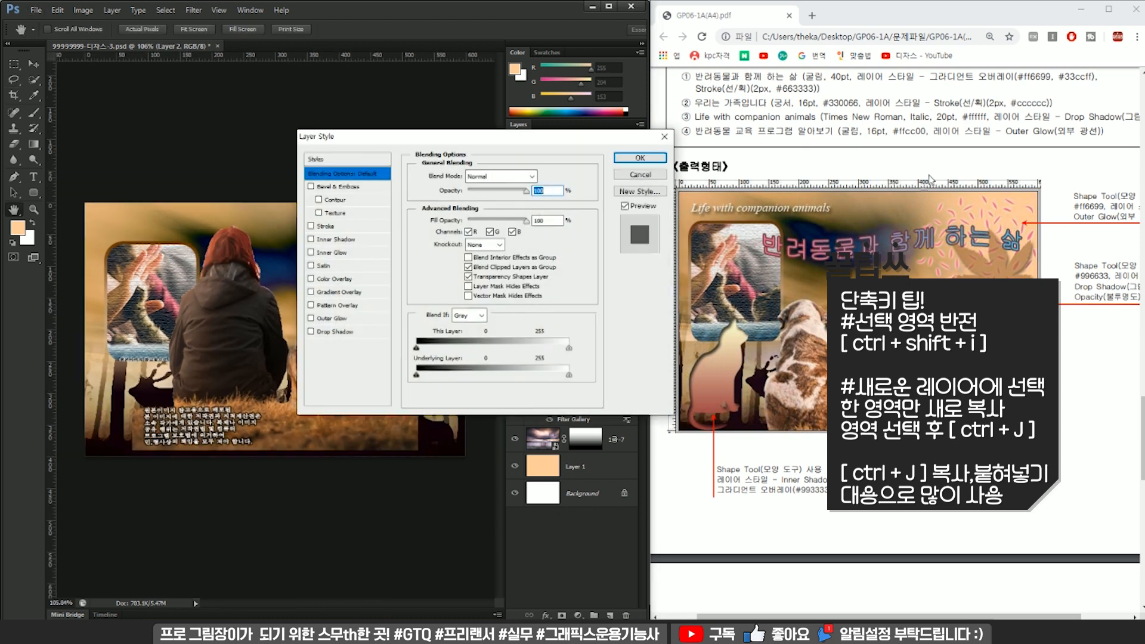
scroll(945, 175, "up", 2)
scroll(959, 212, "up", 1)
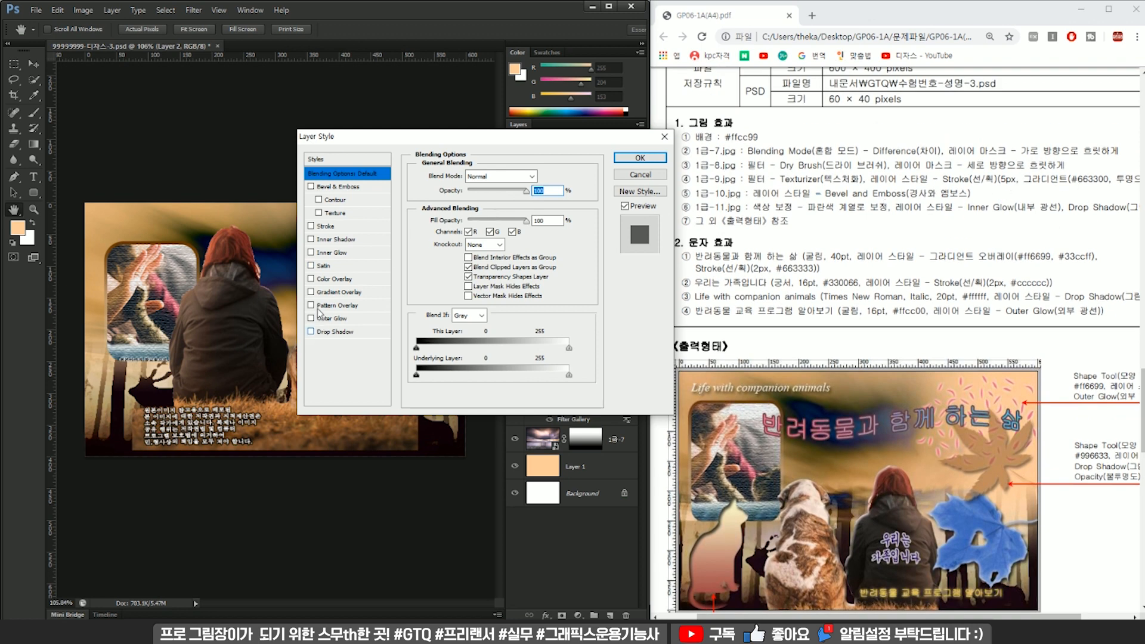
left_click(311, 186)
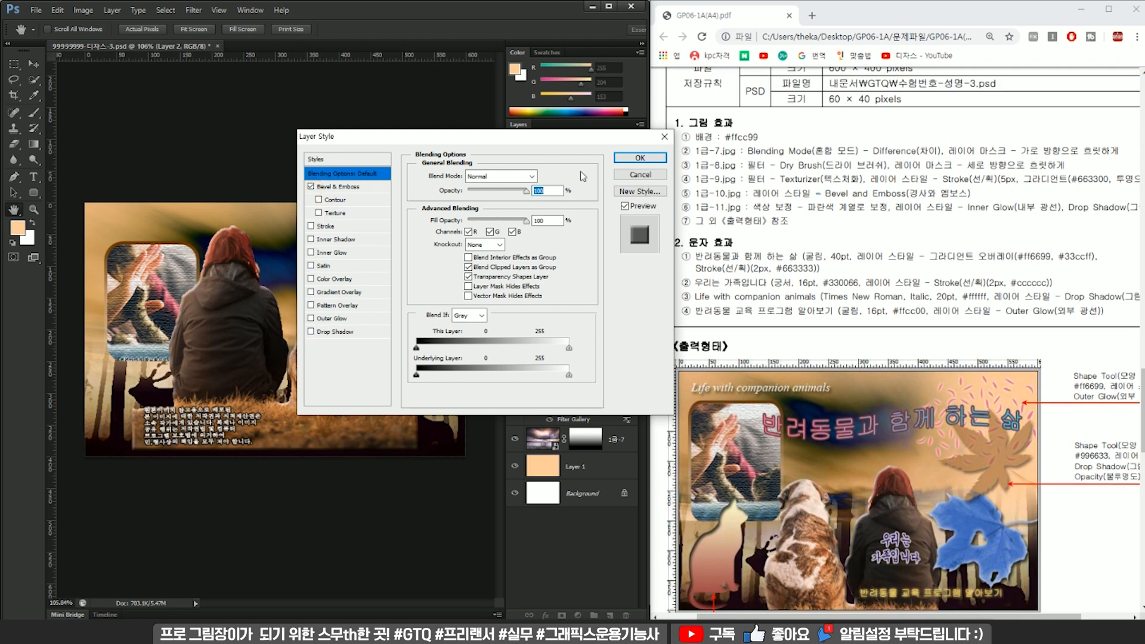
left_click(637, 159)
Flip the woman-and-dog cut-out horizontally, scale it to about 92%, and place it at the lower edge of the canvas.
key("ctrl+minus")
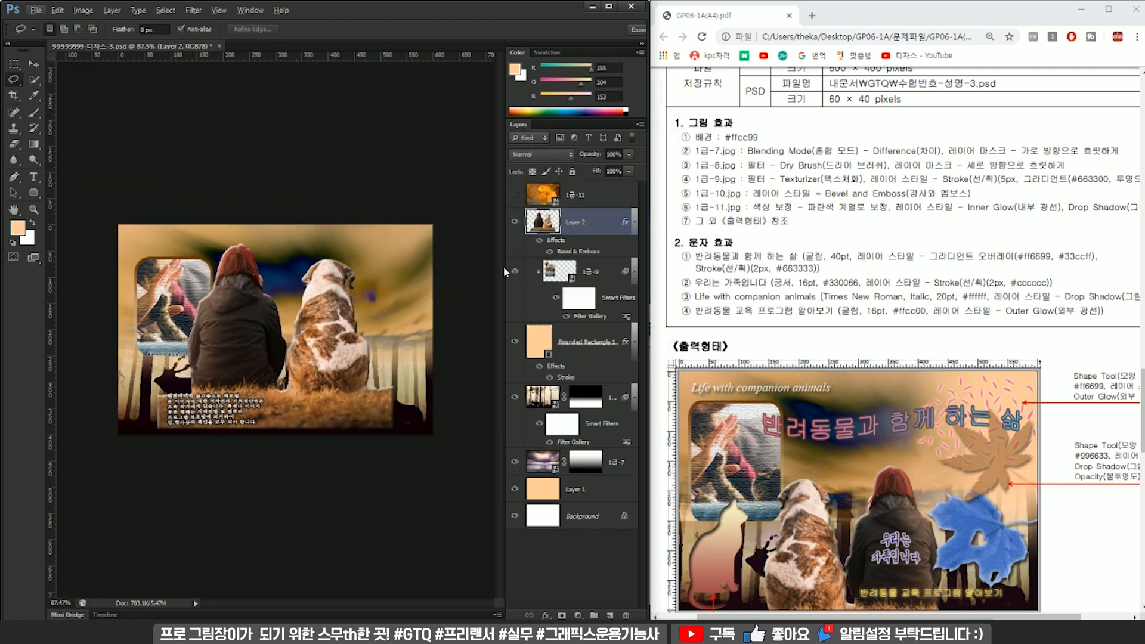
key("ctrl+t")
right_click(304, 292)
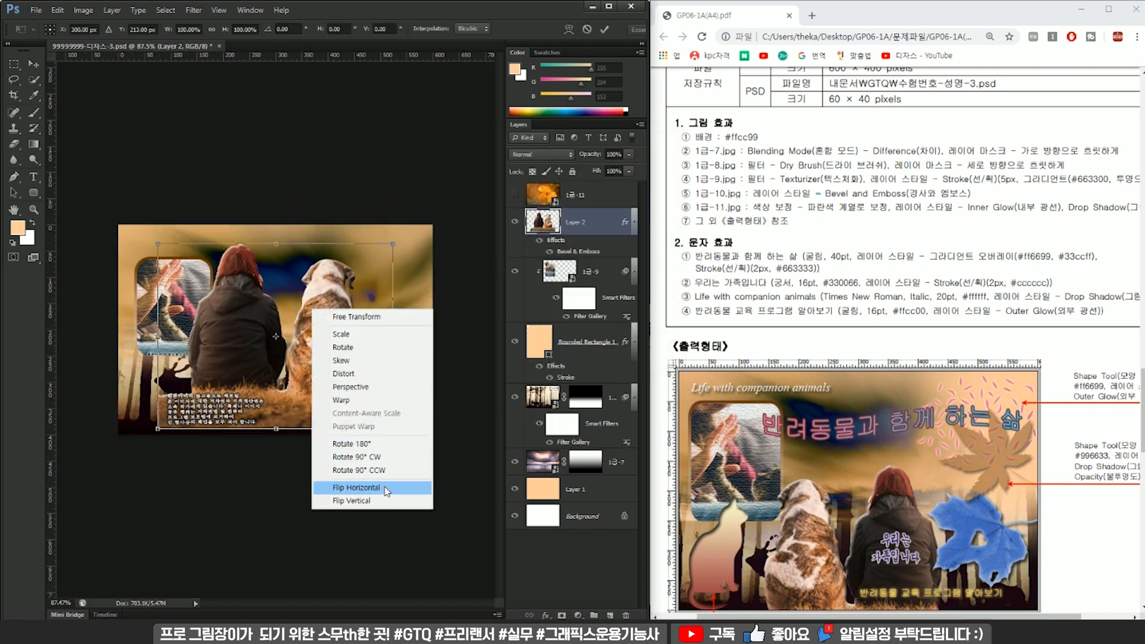
left_click(376, 484)
scroll(899, 462, "down", 1)
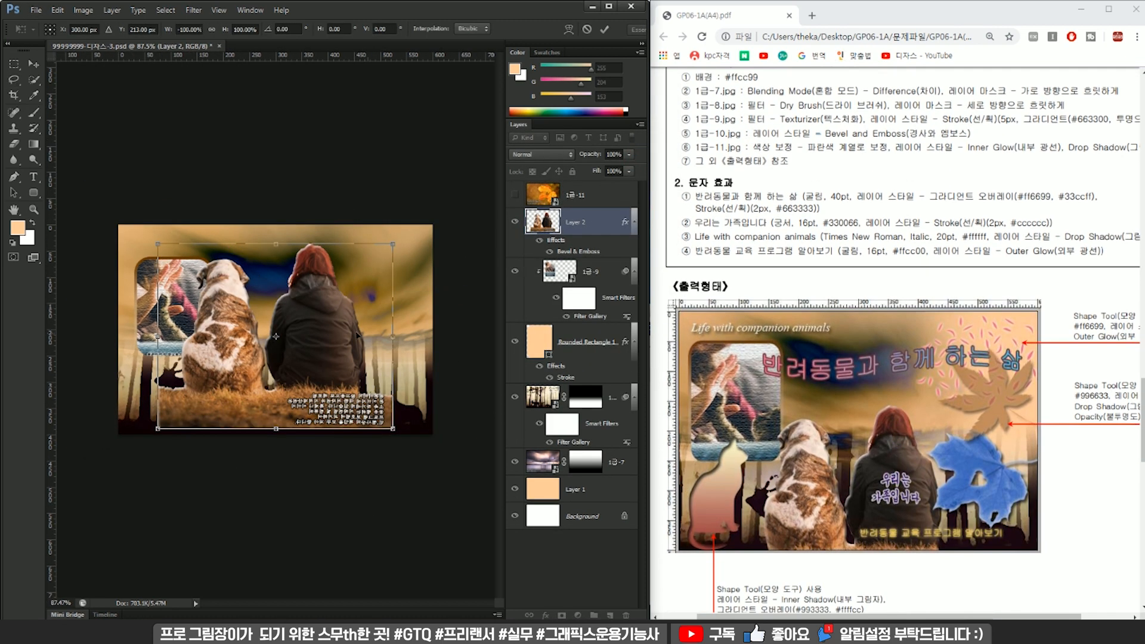
left_click_drag(393, 243, 356, 323)
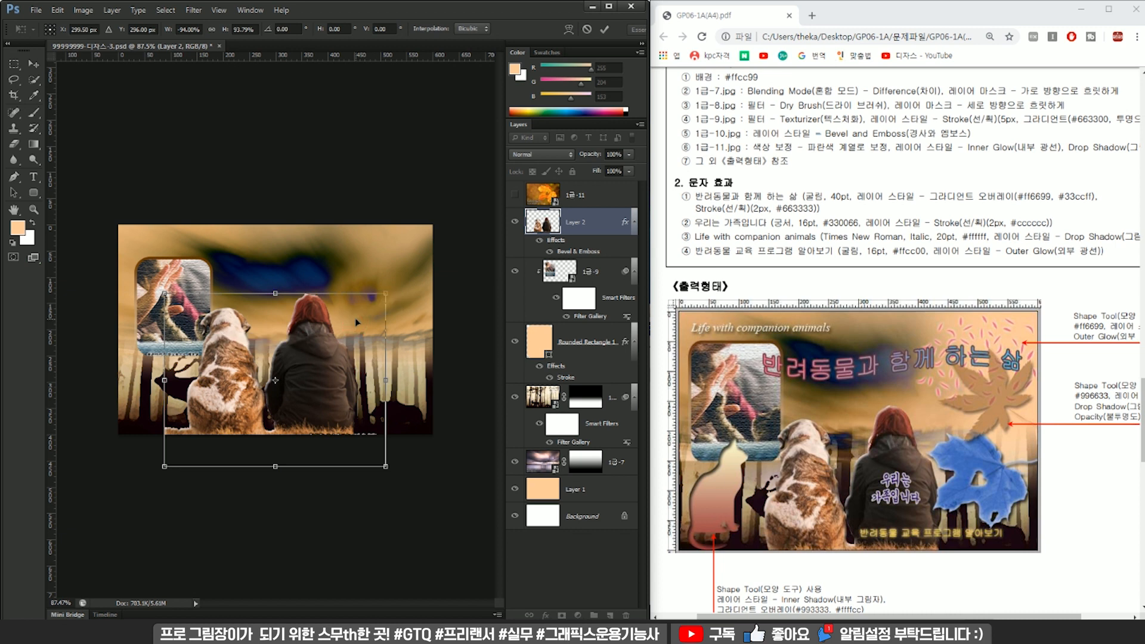
left_click_drag(386, 293, 389, 296)
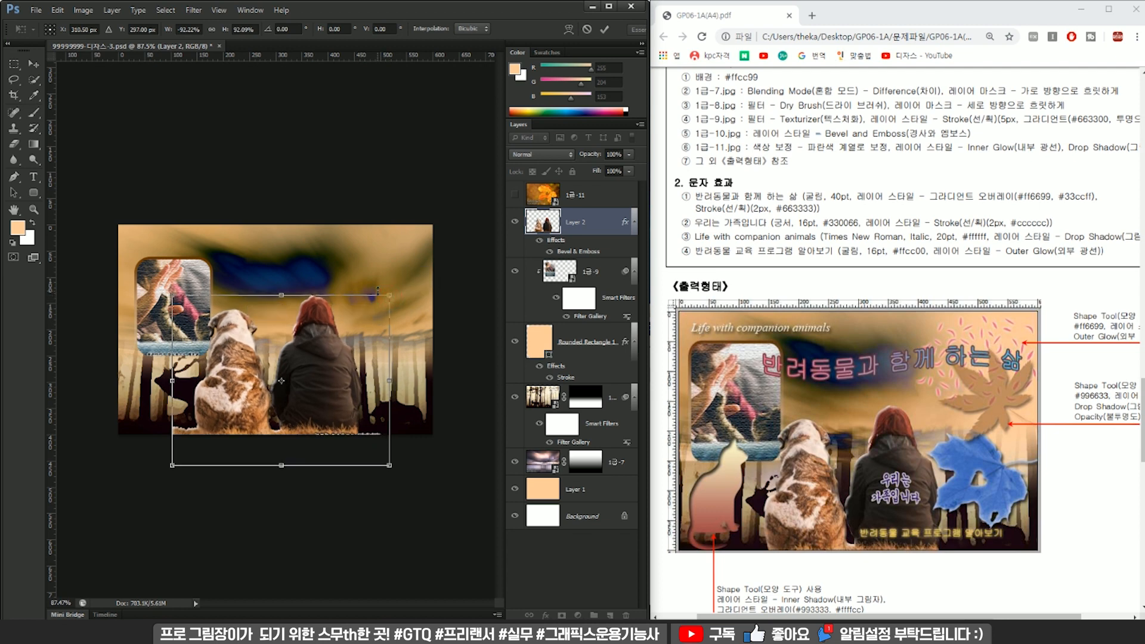
key("Return")
Lasso the stray strip of grass on the outer side of the dog and delete it from the cut-out layer.
scroll(351, 353, "up", 8)
left_click_drag(237, 397, 377, 267)
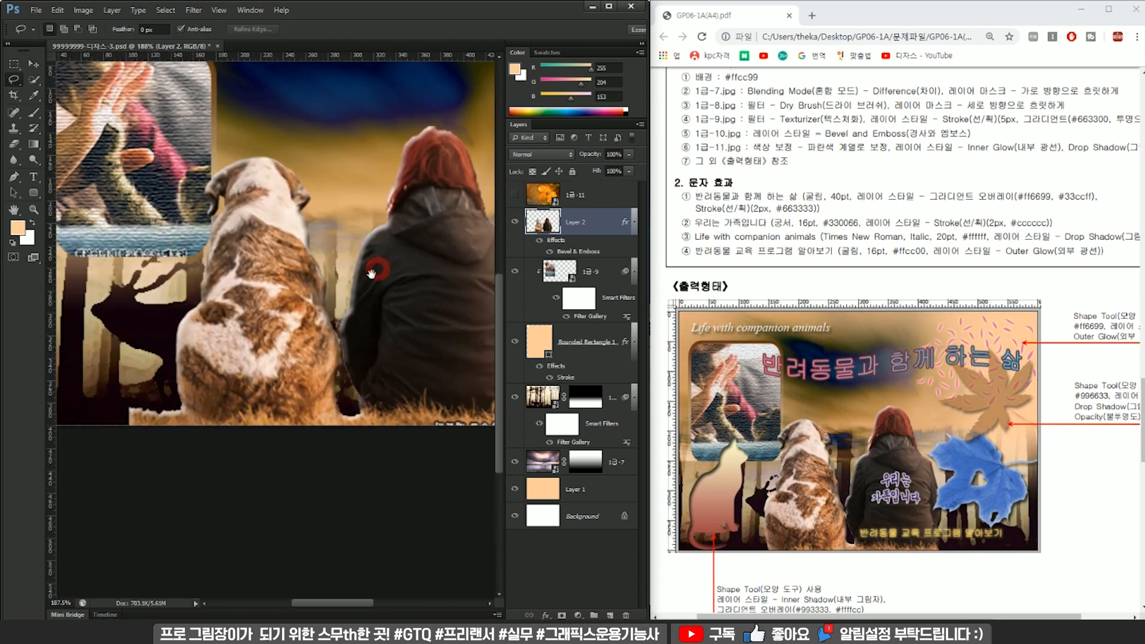
left_click_drag(439, 405, 258, 396)
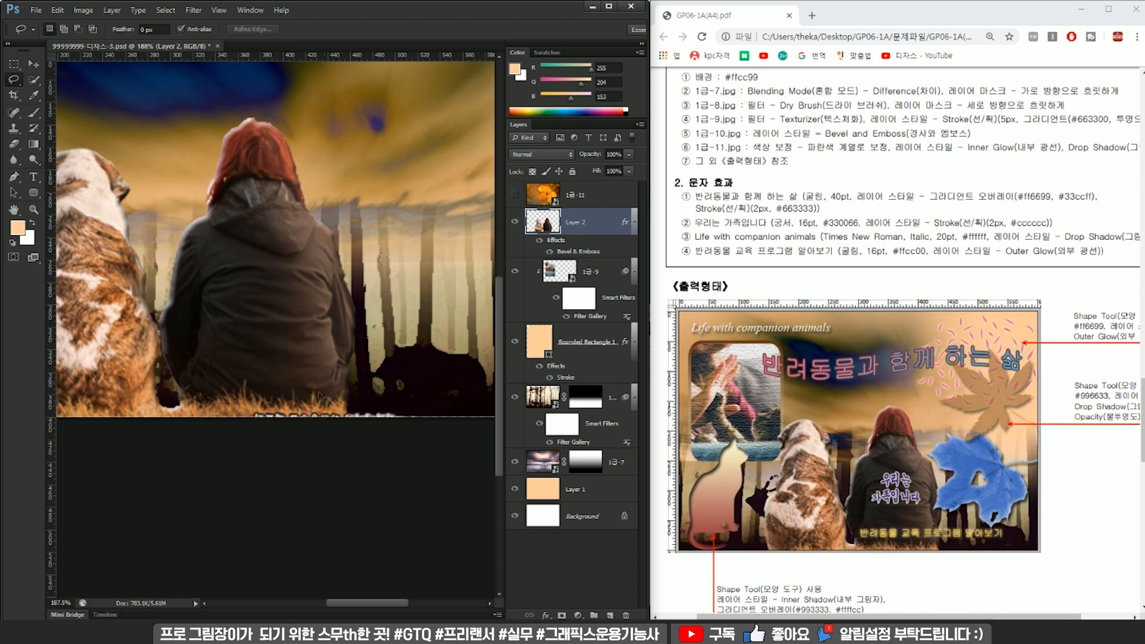
left_click_drag(396, 411, 334, 413)
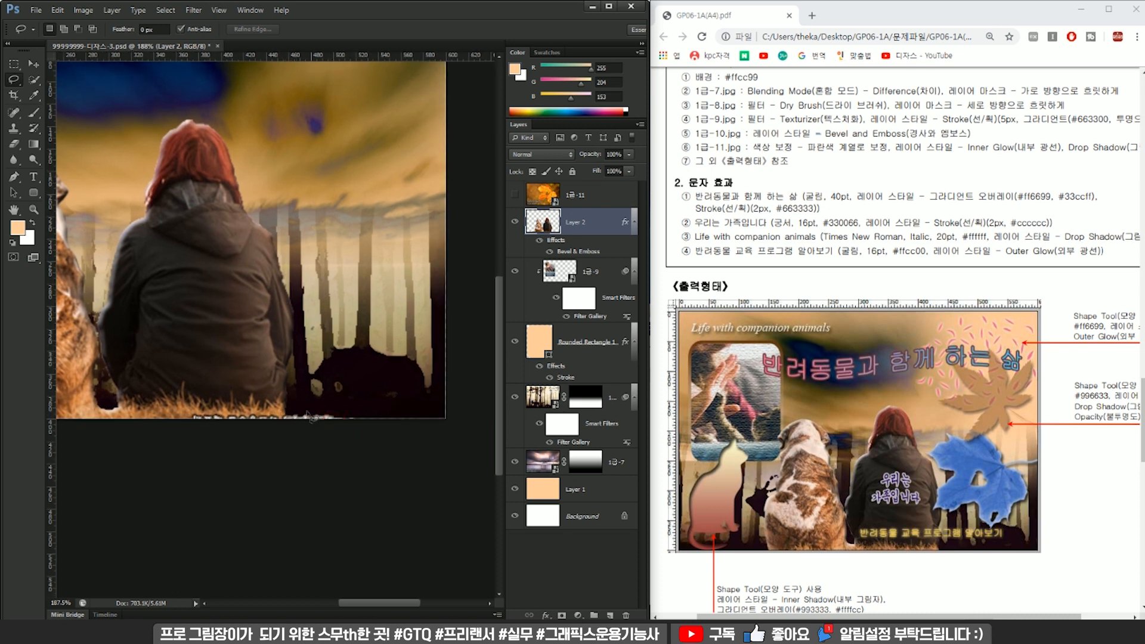
key("ctrl+0")
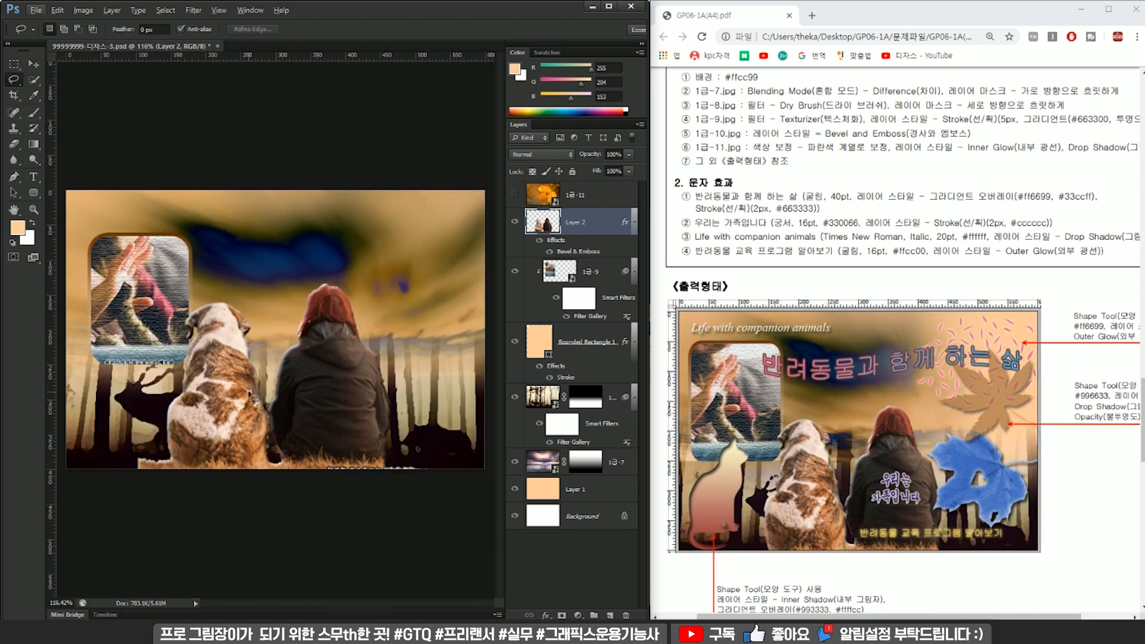
left_click(22, 62)
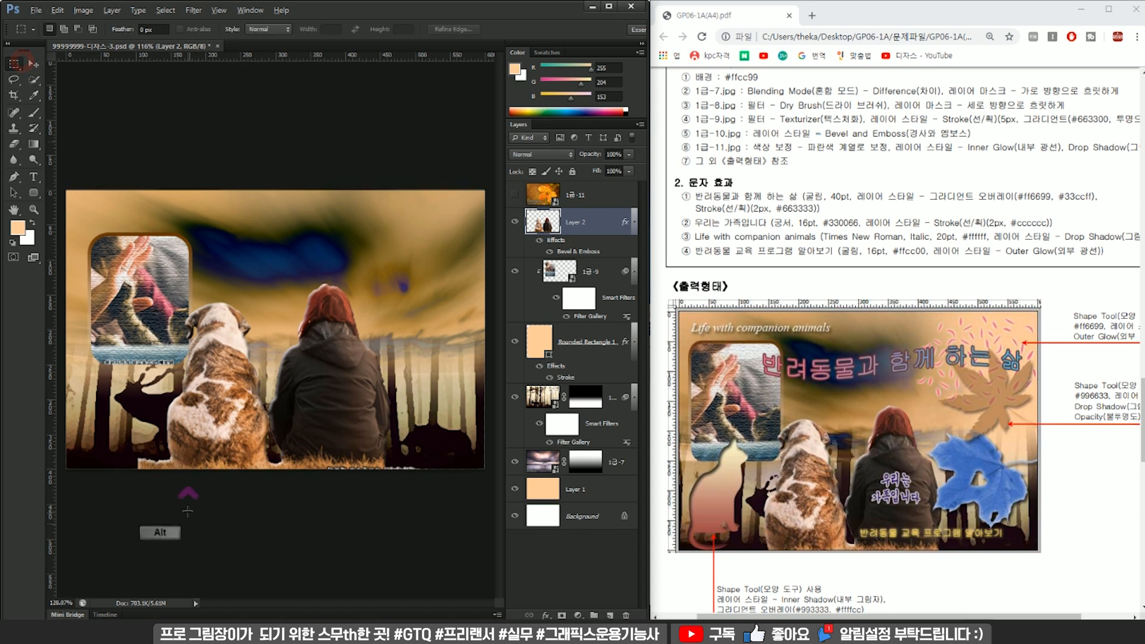
scroll(179, 499, "up", 6)
left_click_drag(253, 443, 388, 463)
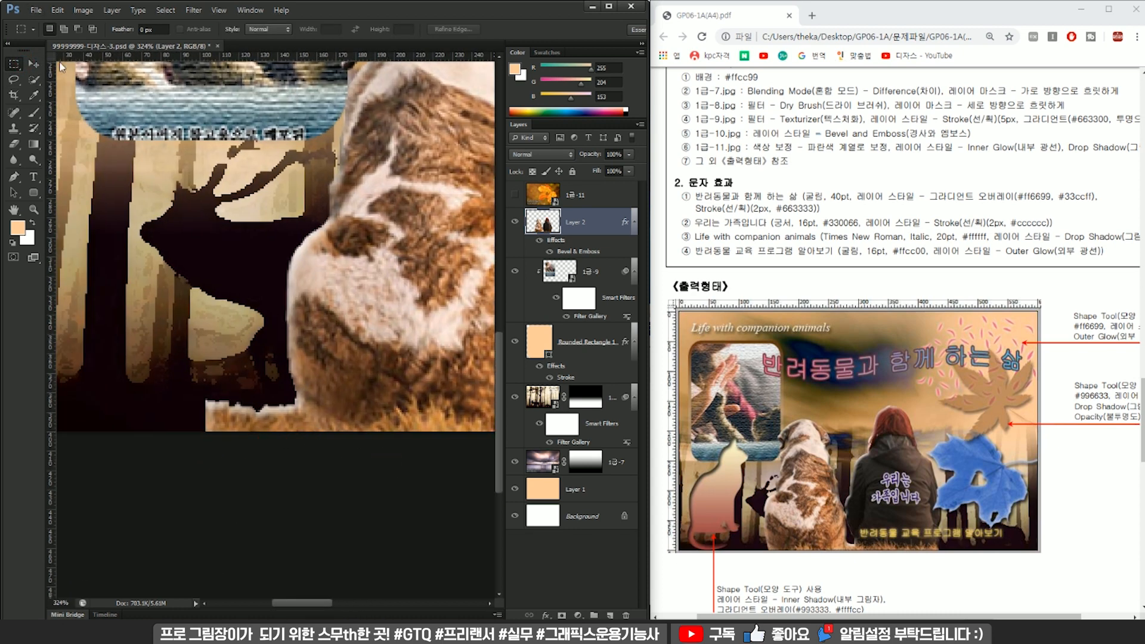
left_click(16, 80)
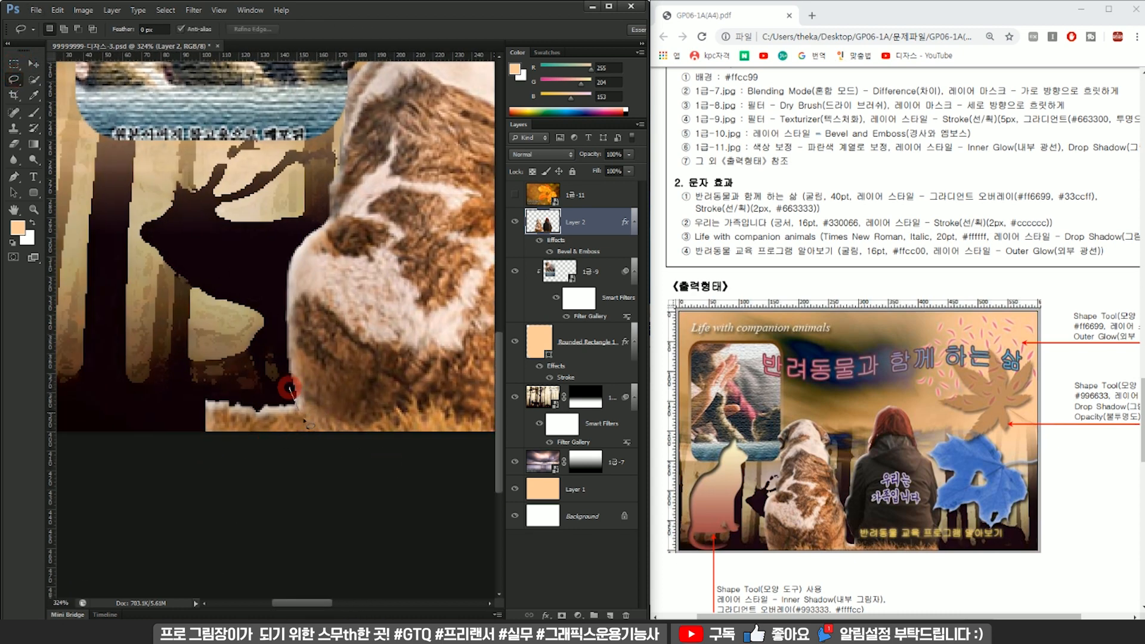
left_click_drag(215, 483, 160, 353)
key("Delete")
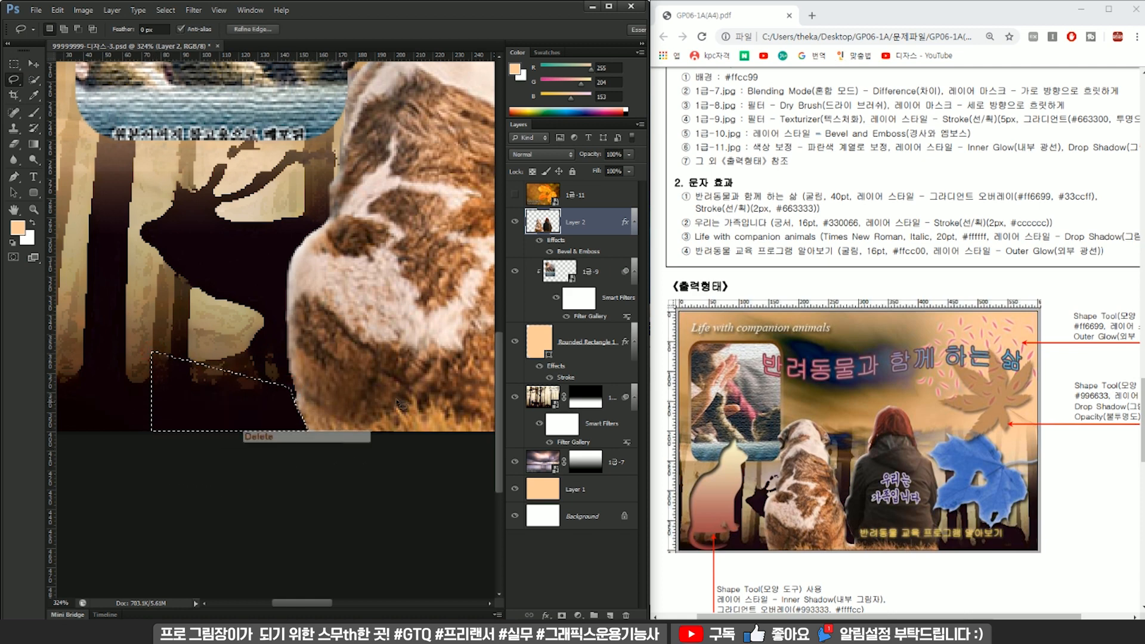
Lasso the leftover grass and caption text on the outer side of the woman and delete it from the cut-out.
left_click_drag(432, 405, 231, 376)
left_click_drag(482, 397, 299, 376)
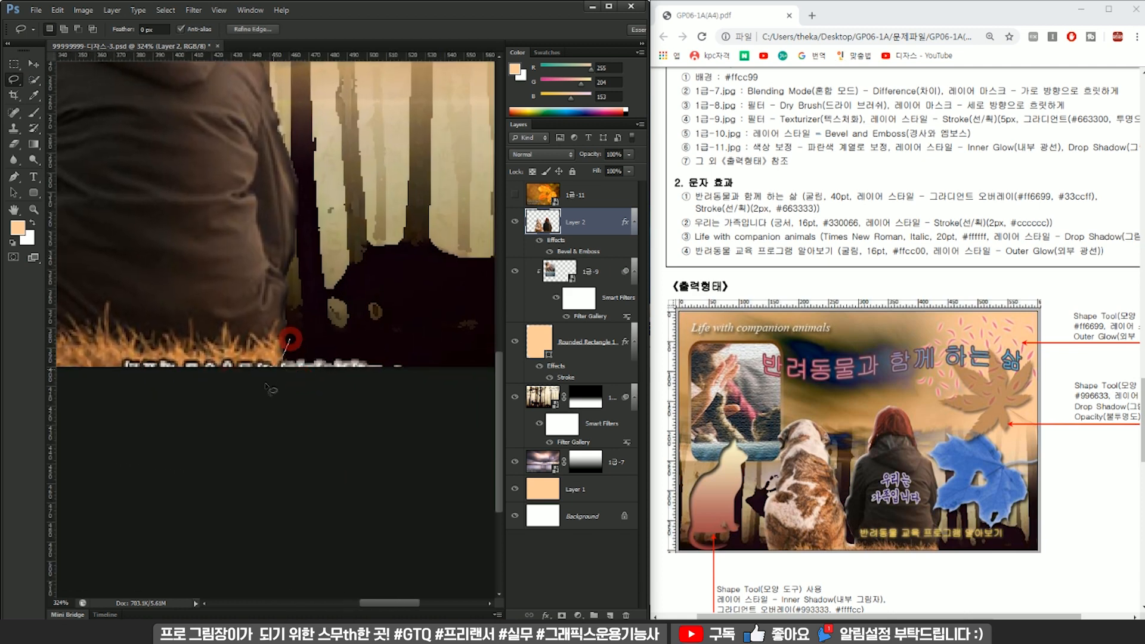
left_click_drag(434, 410, 422, 308)
key("Delete")
scroll(327, 325, "down", 6)
scroll(327, 323, "down", 1)
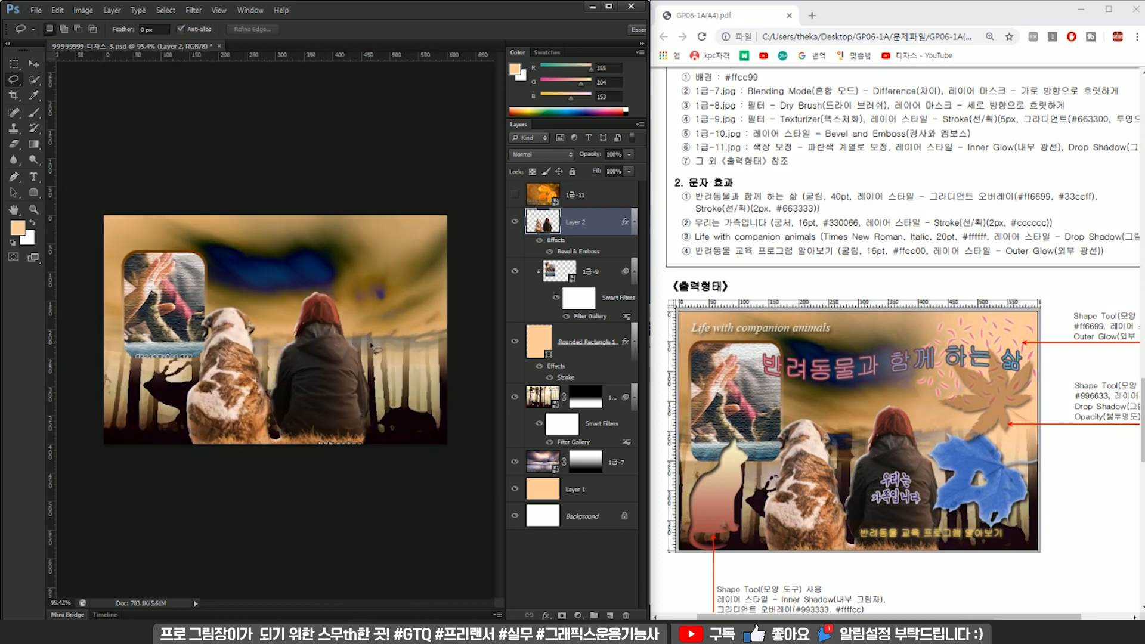
Check the exam sheet's 1급-11 specification, show the 1급-11 leaf photo, and scale it to 87%.
scroll(717, 207, "up", 1)
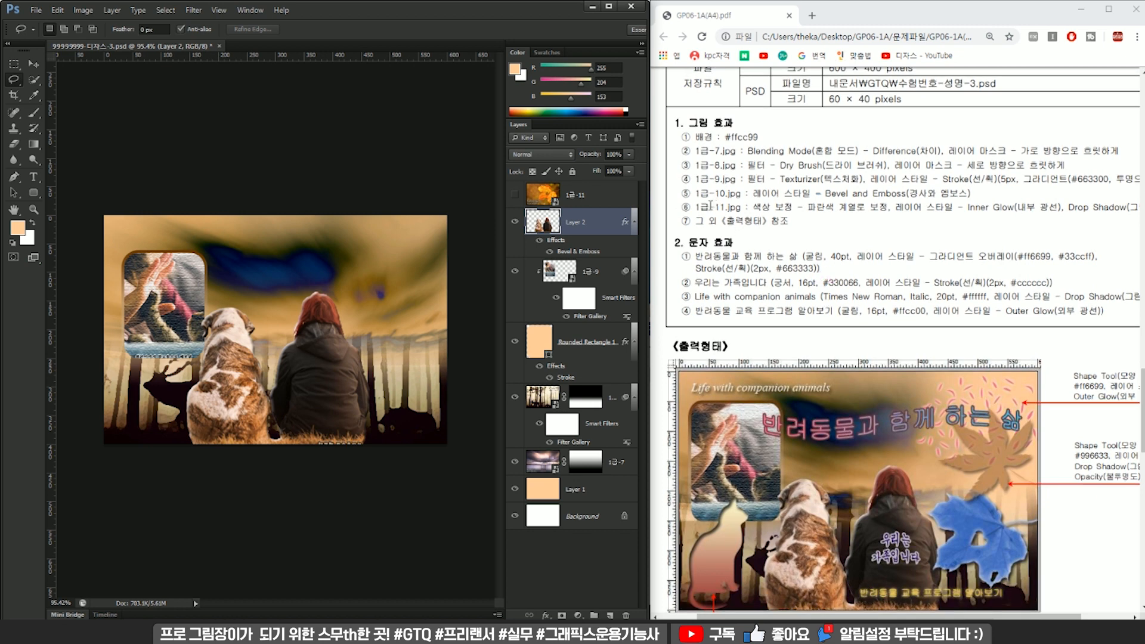
left_click_drag(693, 207, 853, 212)
left_click(778, 208)
left_click(563, 200)
left_click(514, 194)
left_click(603, 206)
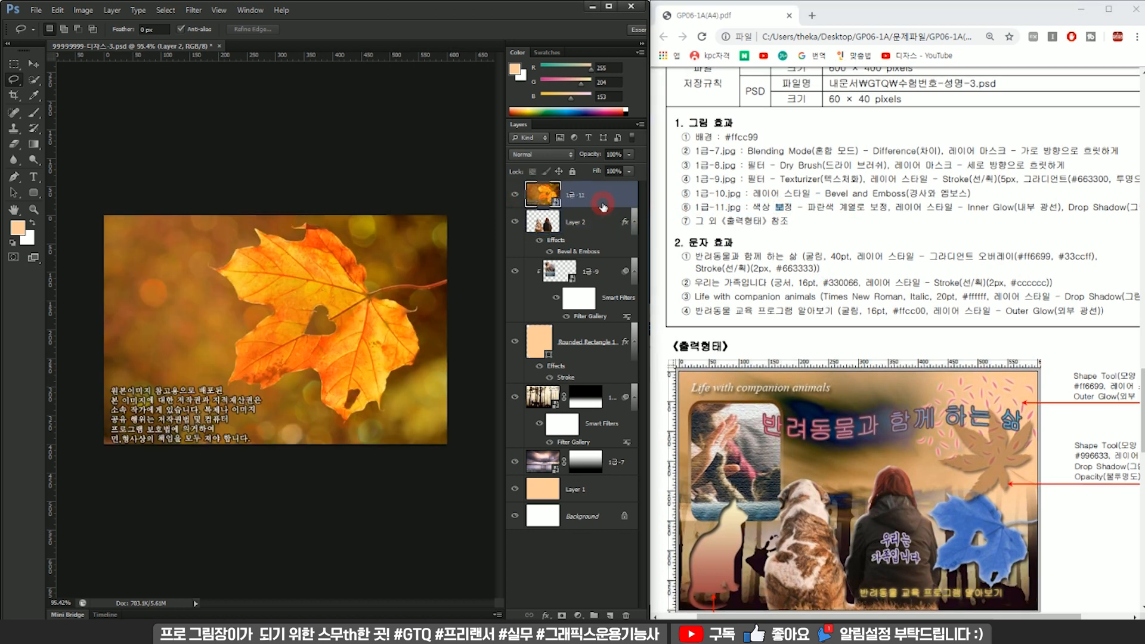
key("ctrl+t")
left_click_drag(446, 215, 425, 227)
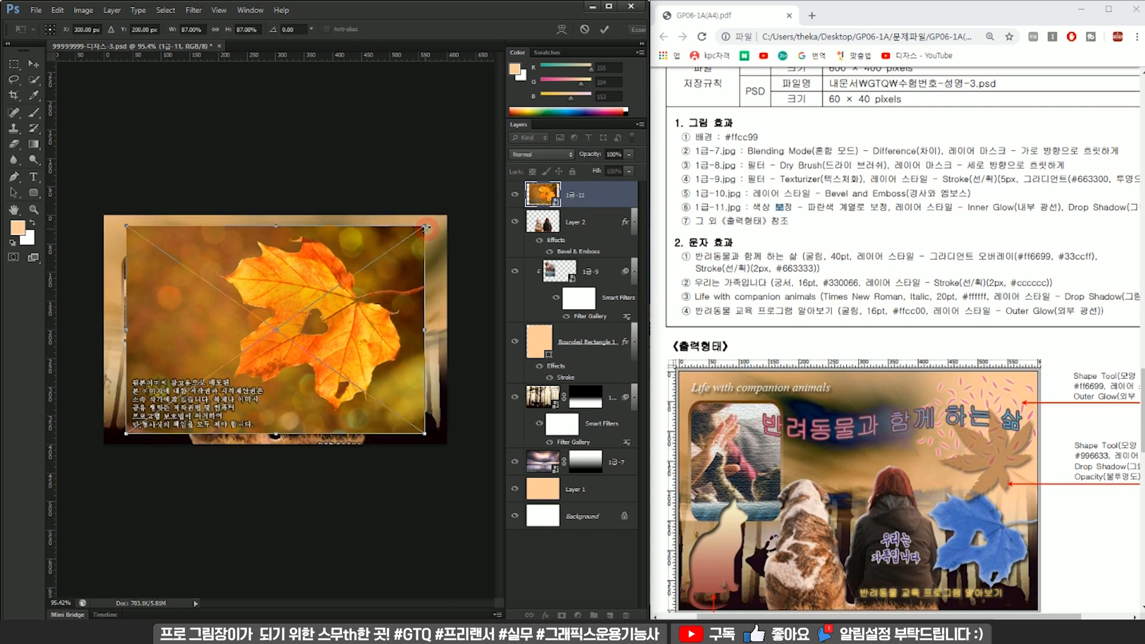
key("Return")
Use Quick Selection to select the blurred background surrounding the leaf in the 1급-11 photo.
key("l")
scroll(878, 409, "down", 2)
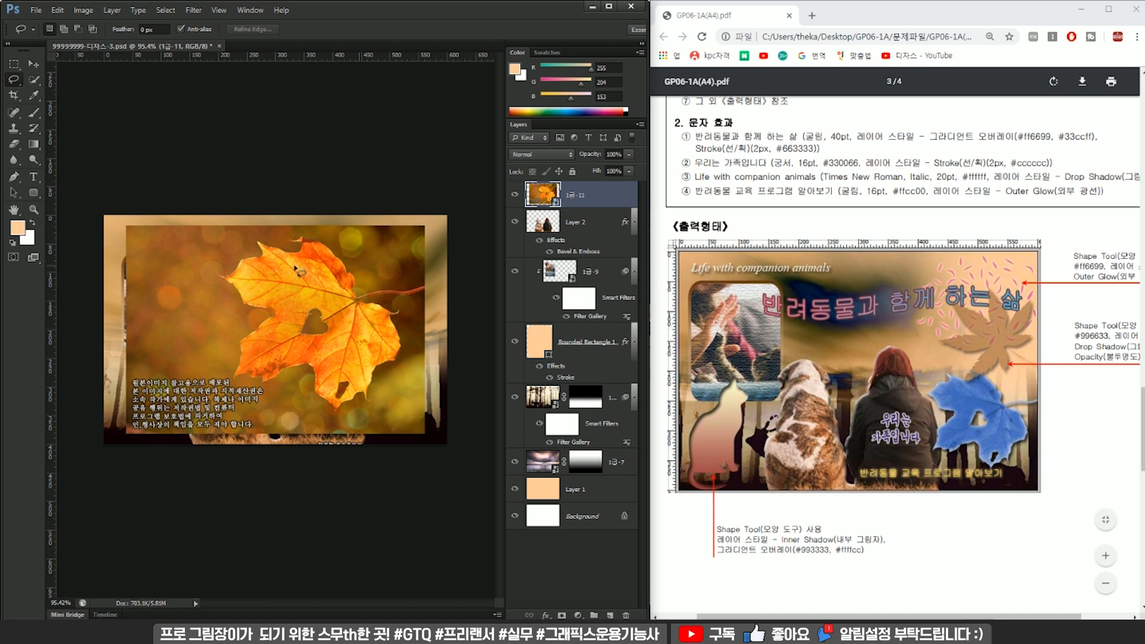
left_click(35, 79)
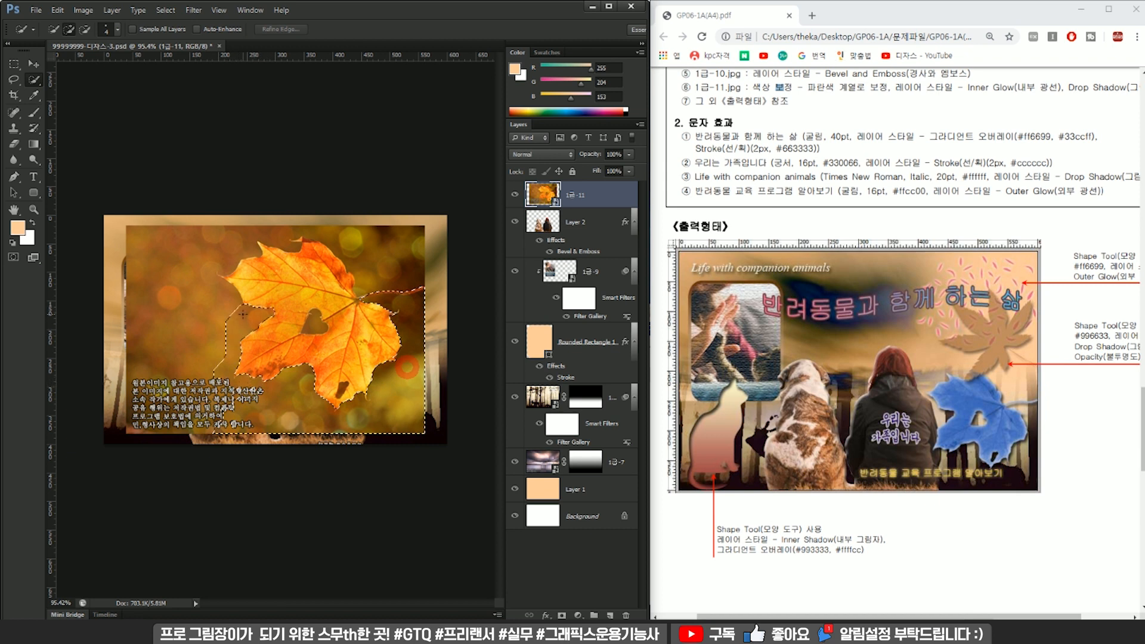
mouse_move(213, 282)
left_mouse_down()
mouse_move(216, 255)
mouse_move(263, 227)
mouse_move(314, 227)
mouse_move(388, 259)
left_mouse_up()
Lasso the leaf's thin upper tip and the edge beside it to subtract them from the background selection.
key("alt")
scroll(316, 271, "up", 4)
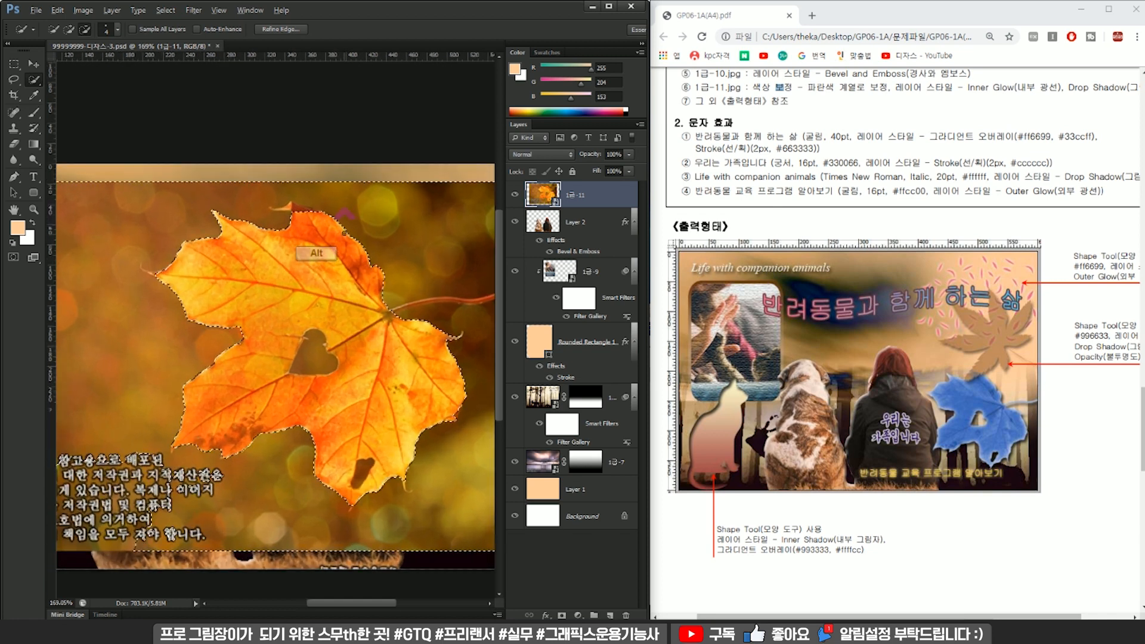
left_click(13, 78)
scroll(292, 179, "up", 2)
scroll(292, 179, "up", 3)
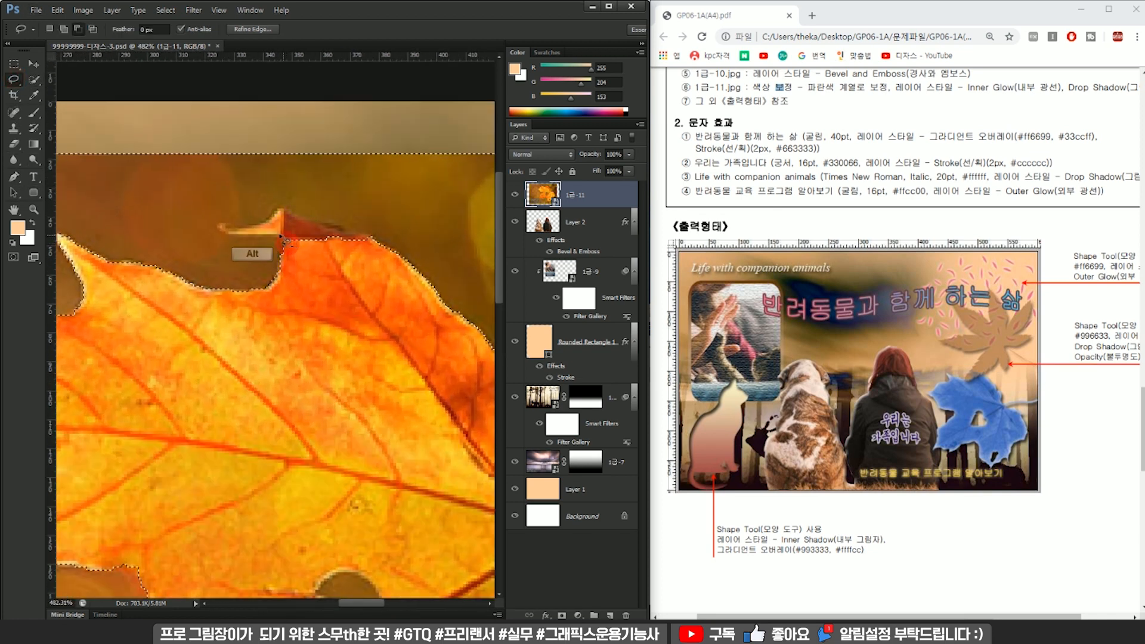
mouse_move(280, 228)
left_mouse_down()
mouse_move(355, 267)
mouse_move(354, 236)
left_mouse_up()
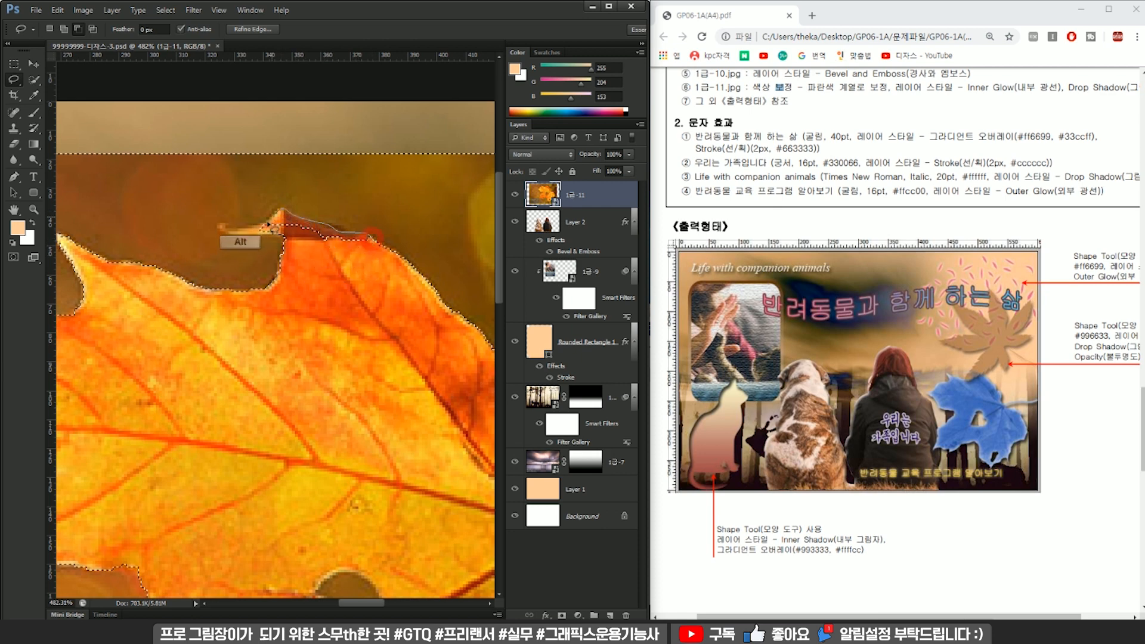
mouse_move(304, 248)
left_mouse_down()
mouse_move(285, 251)
mouse_move(271, 223)
left_mouse_up()
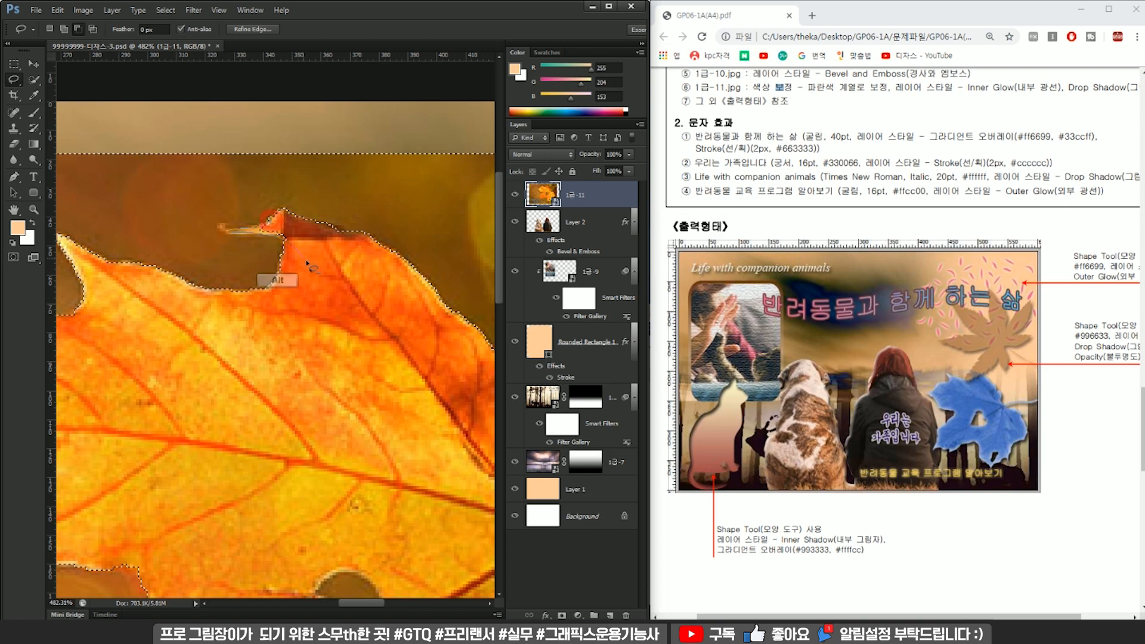
Subtract the stretch of stem nearest the leaf from the background selection with the Lasso.
scroll(379, 301, "down", 3)
left_click_drag(423, 396, 242, 256)
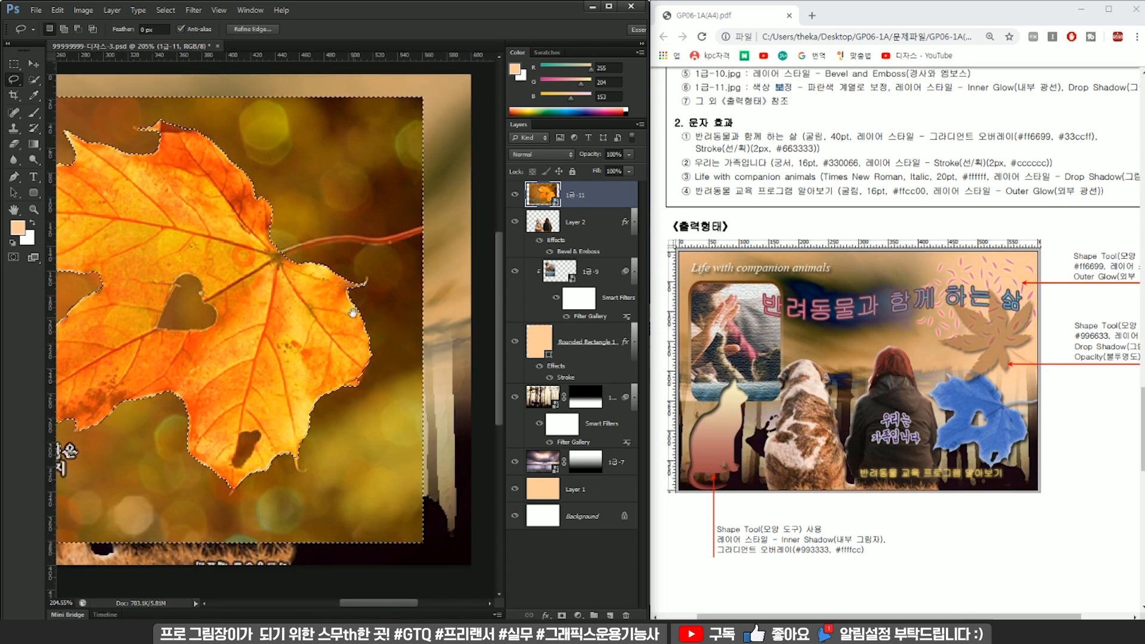
scroll(381, 209, "up", 4)
mouse_move(148, 319)
left_mouse_down()
mouse_move(250, 293)
mouse_move(138, 334)
mouse_move(203, 287)
mouse_move(208, 312)
mouse_move(123, 343)
mouse_move(234, 310)
mouse_move(357, 292)
mouse_move(427, 297)
mouse_move(269, 314)
mouse_move(106, 370)
mouse_move(236, 326)
mouse_move(452, 305)
mouse_move(430, 285)
mouse_move(271, 312)
left_mouse_up()
scroll(128, 334, "up", 3)
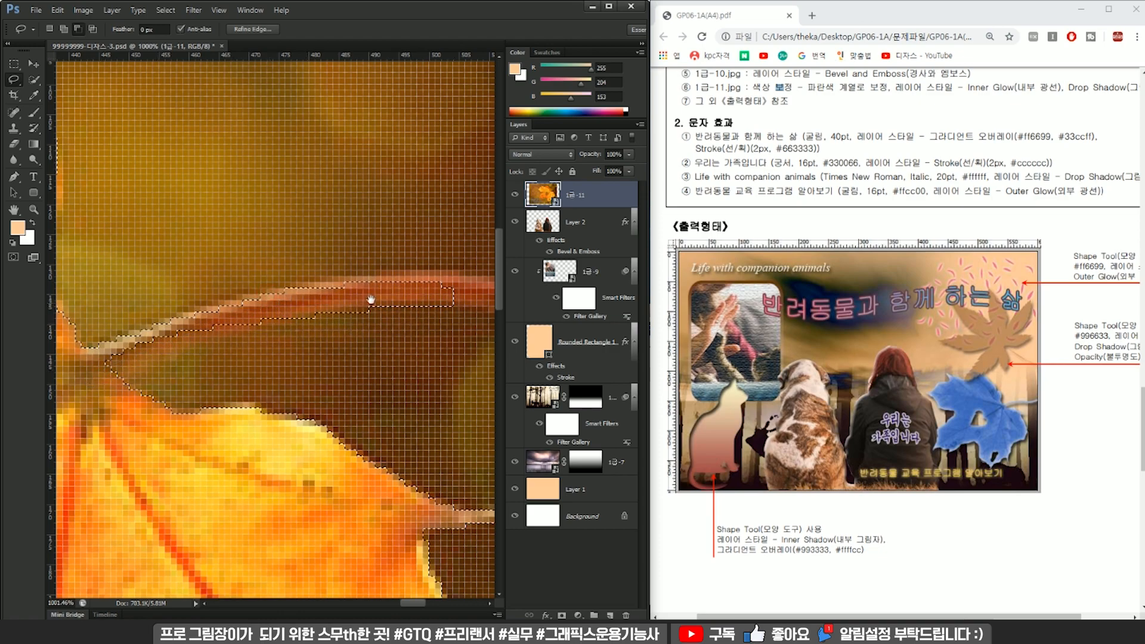
Lasso along the outer end and curved middle of the stem to subtract them from the background selection.
left_click_drag(370, 298, 131, 314)
scroll(336, 307, "down", 2)
scroll(337, 307, "up", 3)
mouse_move(466, 258)
left_mouse_down()
mouse_move(452, 267)
mouse_move(465, 262)
left_mouse_up()
left_click_drag(393, 285, 356, 297)
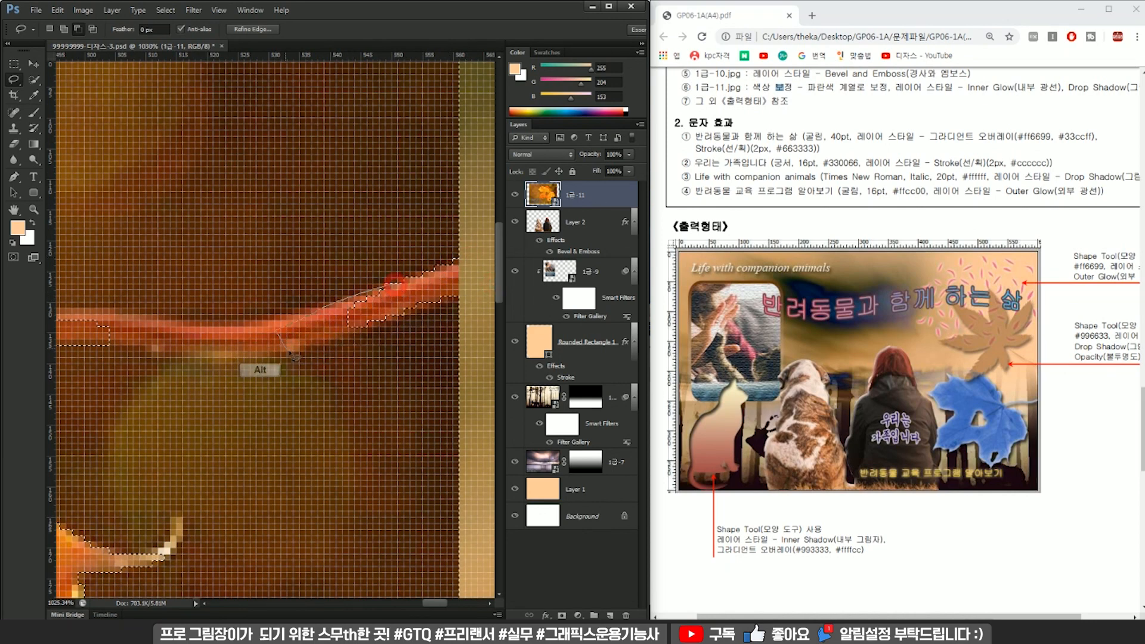
left_click_drag(305, 331, 285, 347)
left_click_drag(320, 310, 319, 311)
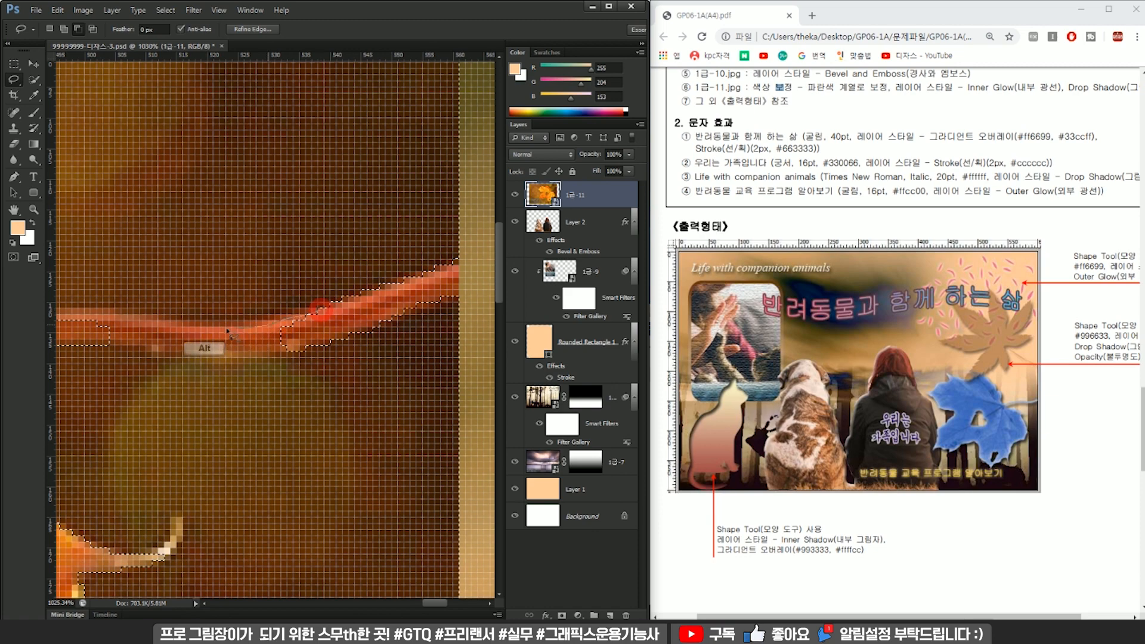
mouse_move(169, 320)
left_mouse_down()
mouse_move(143, 317)
mouse_move(158, 346)
left_mouse_up()
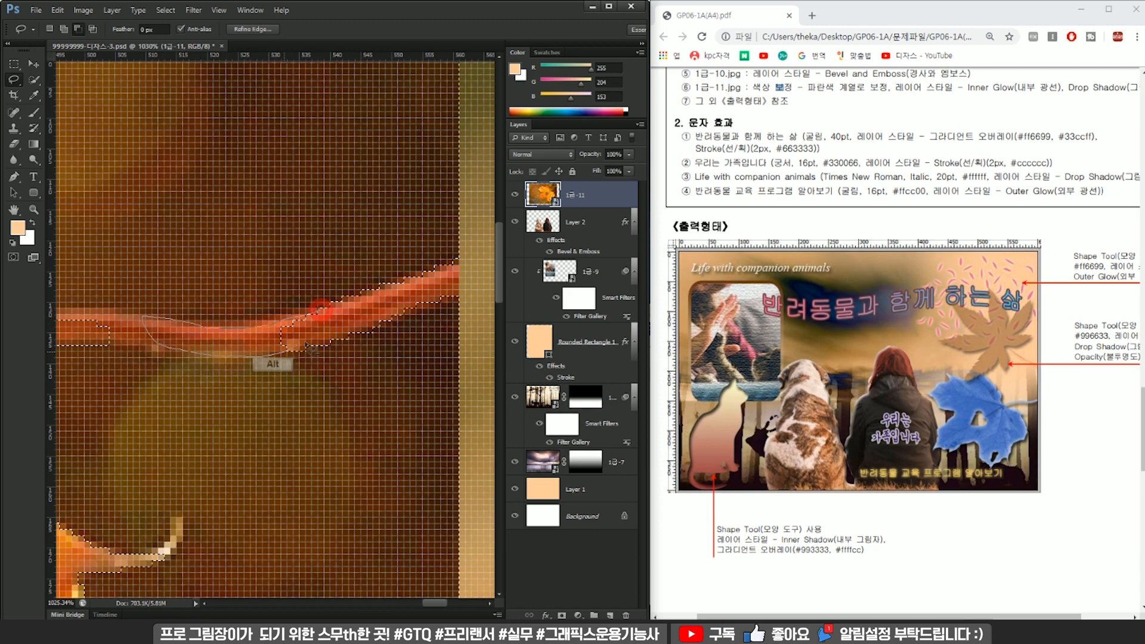
left_click_drag(307, 345, 317, 334)
Subtract the remaining upper edge of the stem, back to where it joins the leaf, from the background selection.
mouse_move(221, 321)
left_mouse_down()
mouse_move(449, 324)
mouse_move(381, 352)
mouse_move(338, 353)
mouse_move(242, 331)
mouse_move(272, 323)
left_mouse_up()
left_click_drag(406, 334, 409, 337)
left_click_drag(381, 325, 379, 326)
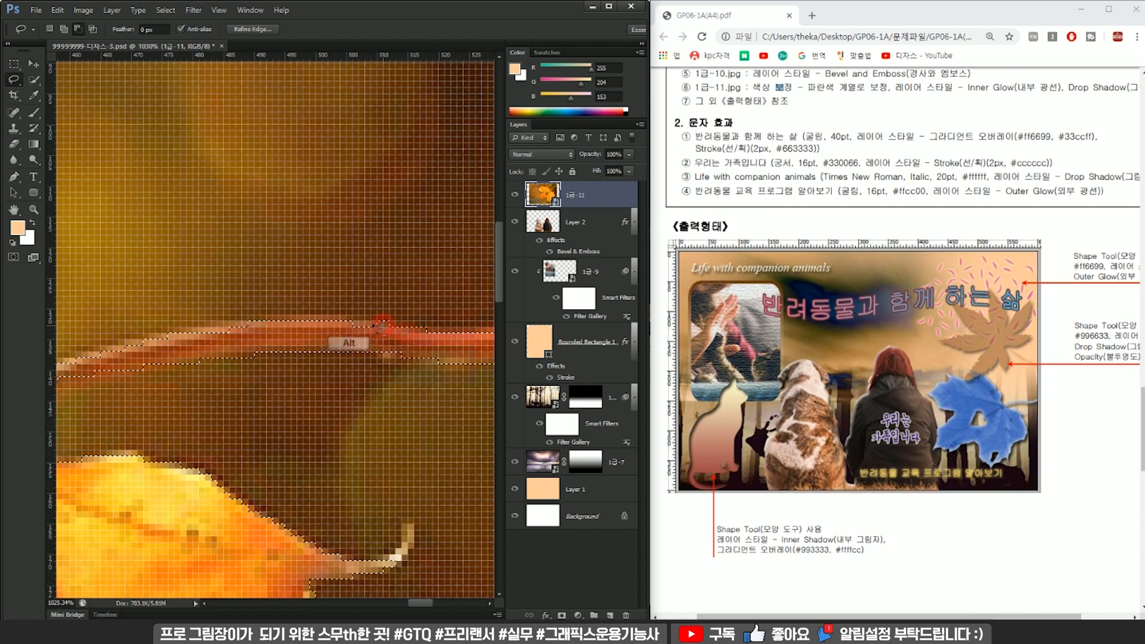
mouse_move(307, 334)
left_mouse_down()
mouse_move(334, 288)
mouse_move(349, 284)
mouse_move(321, 311)
mouse_move(338, 307)
mouse_move(224, 353)
mouse_move(216, 340)
mouse_move(343, 304)
mouse_move(287, 322)
left_mouse_up()
scroll(334, 304, "down", 3)
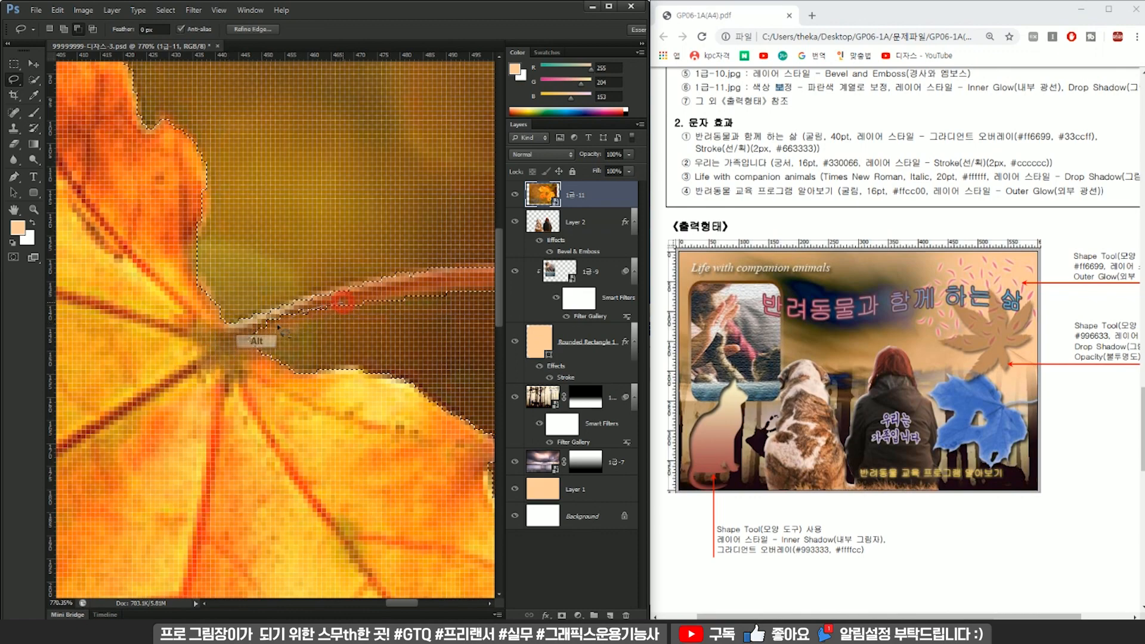
left_click_drag(210, 341, 208, 342)
Lasso the heart-shaped hole in the leaf and add it to the background selection.
scroll(210, 341, "down", 6)
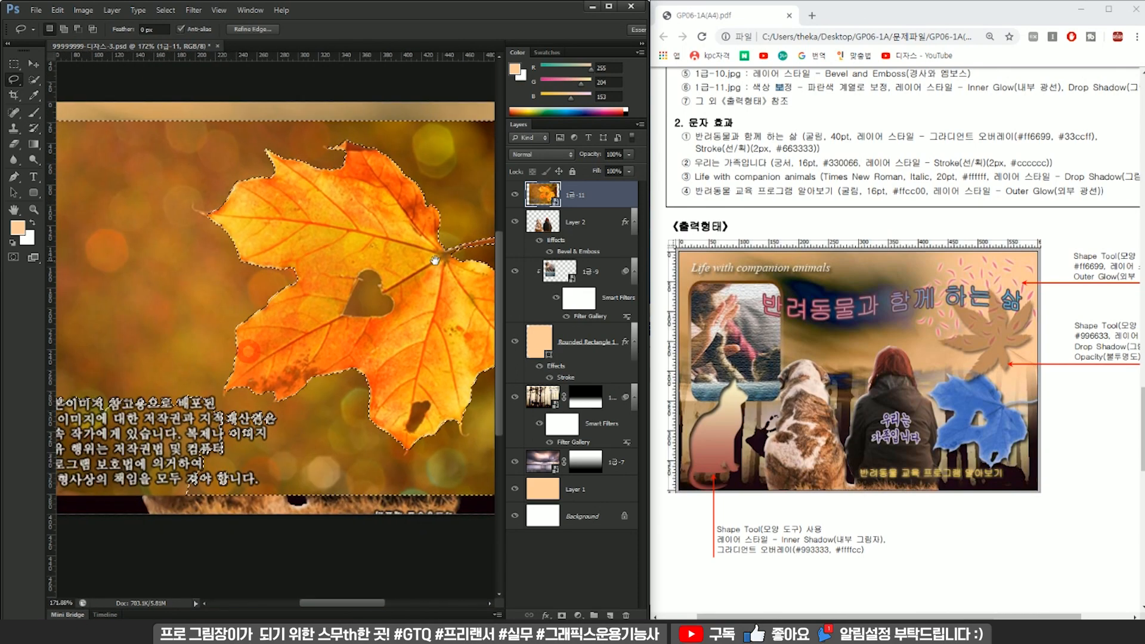
scroll(369, 295, "up", 6)
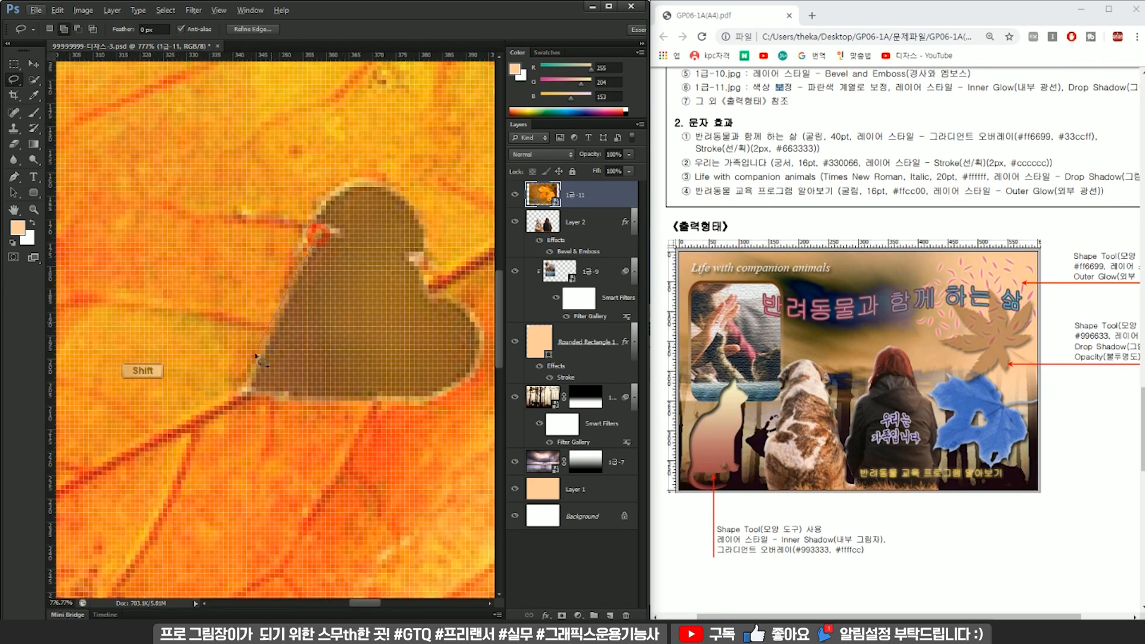
mouse_move(309, 398)
left_mouse_down()
mouse_move(391, 405)
mouse_move(462, 387)
left_mouse_up()
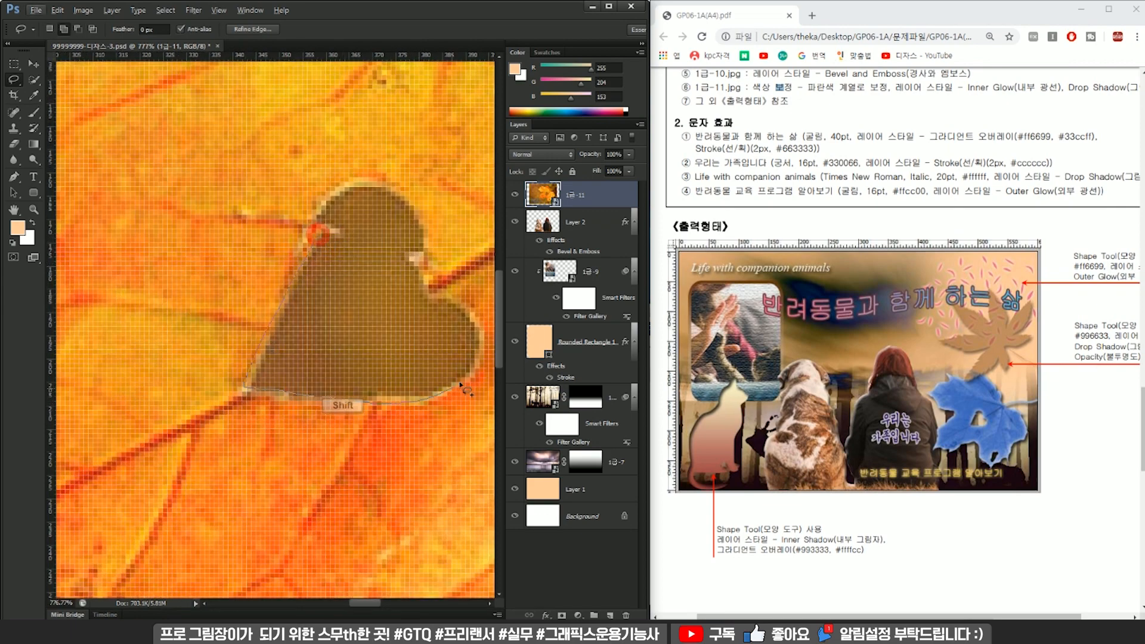
mouse_move(422, 243)
left_mouse_down()
mouse_move(408, 214)
mouse_move(366, 185)
mouse_move(317, 232)
left_mouse_up()
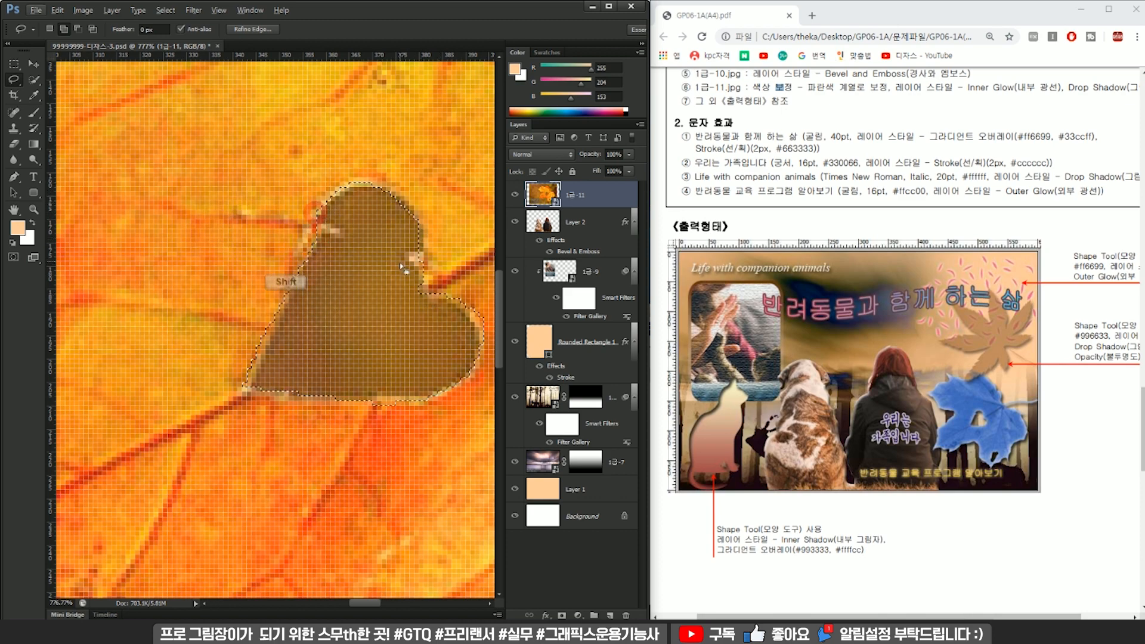
Add the small elongated hole near the leaf's lower tip to the background selection with the Lasso.
scroll(344, 375, "down", 4)
scroll(344, 376, "up", 5)
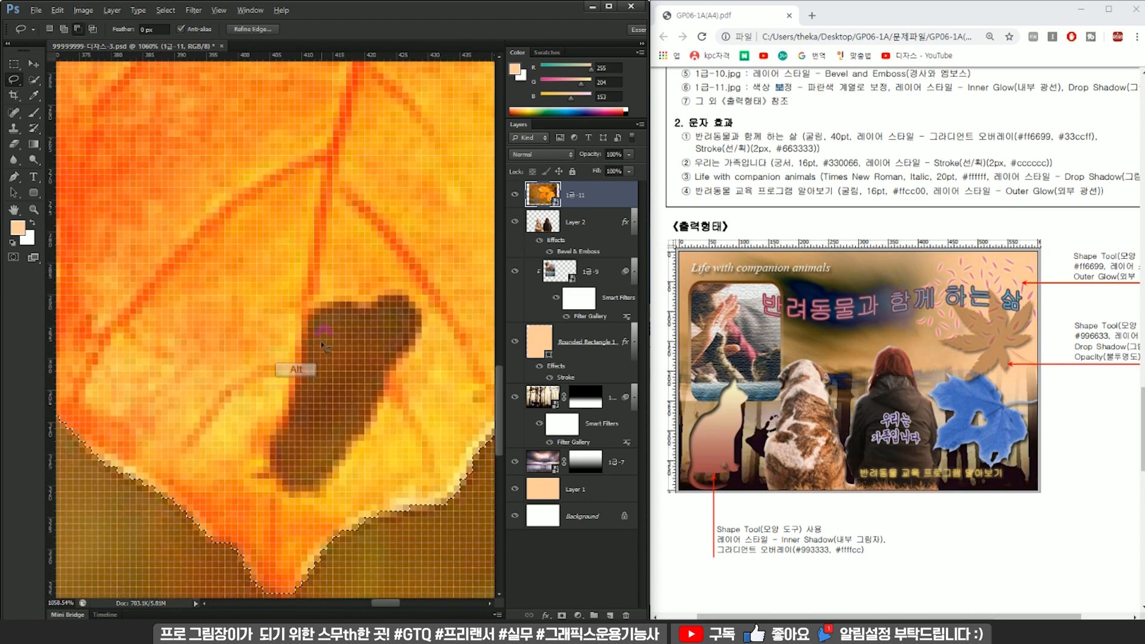
mouse_move(274, 444)
left_mouse_down()
mouse_move(294, 490)
mouse_move(332, 480)
mouse_move(424, 325)
left_mouse_up()
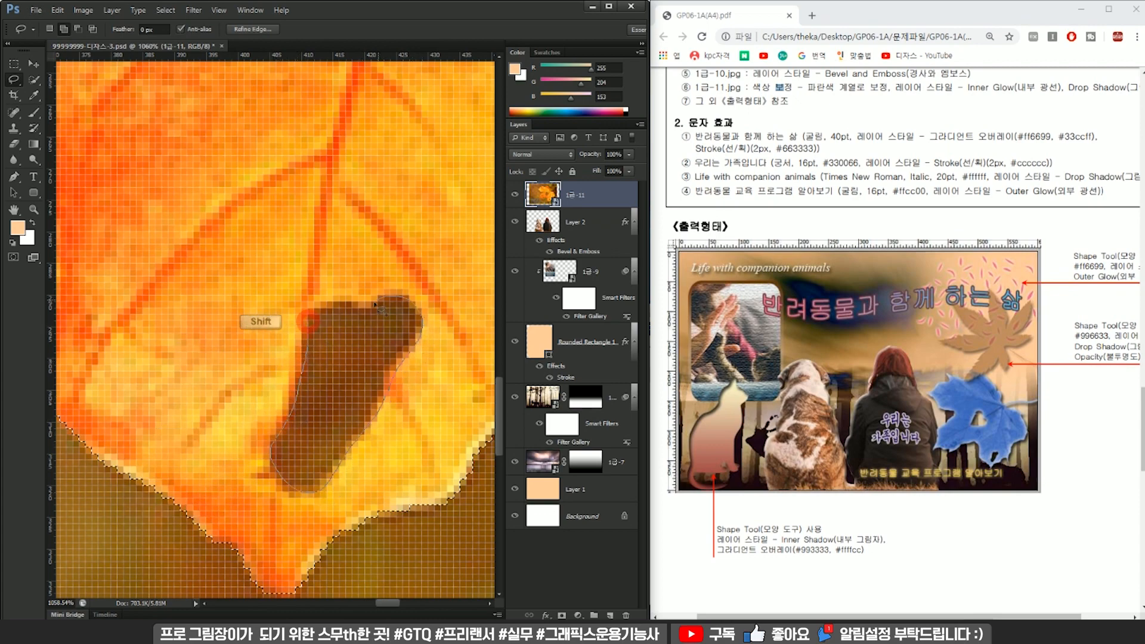
left_click_drag(325, 304, 308, 321)
Invert the selection, copy the leaf to a new layer, and delete the original 1급-11 photo layer.
scroll(394, 332, "down", 11)
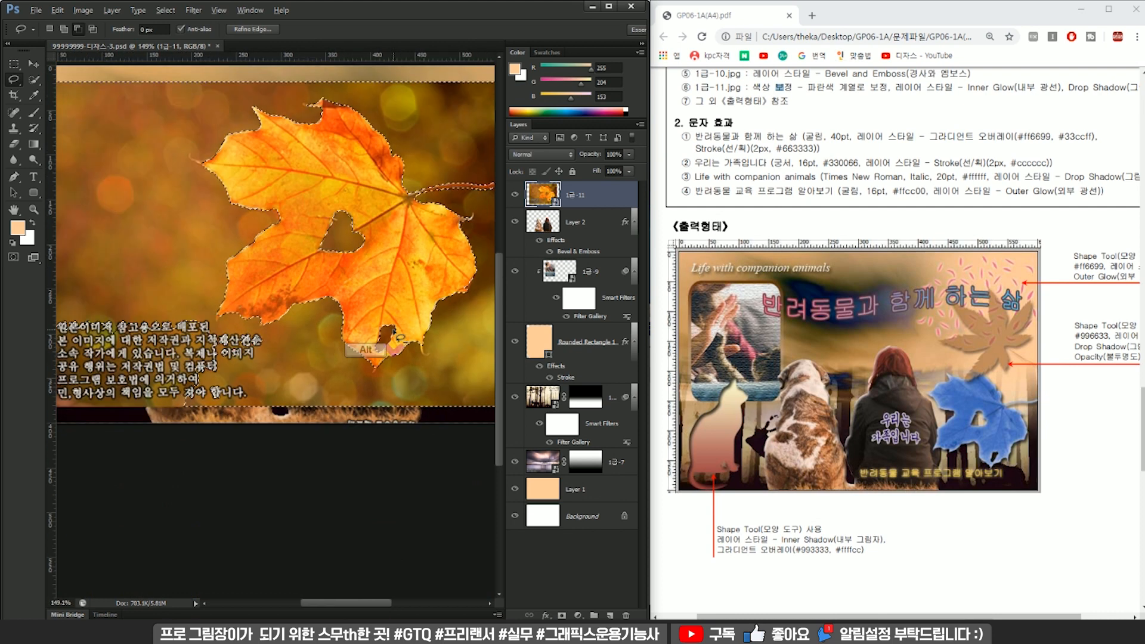
key("ctrl")
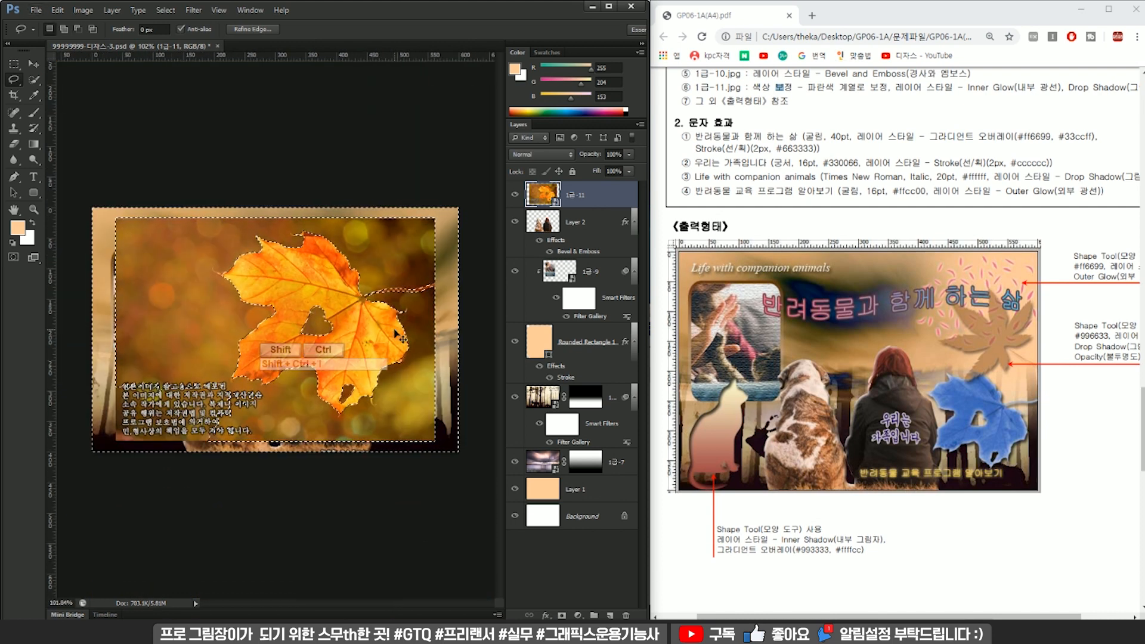
key("ctrl+shift+i")
key("ctrl+j")
left_click(586, 221)
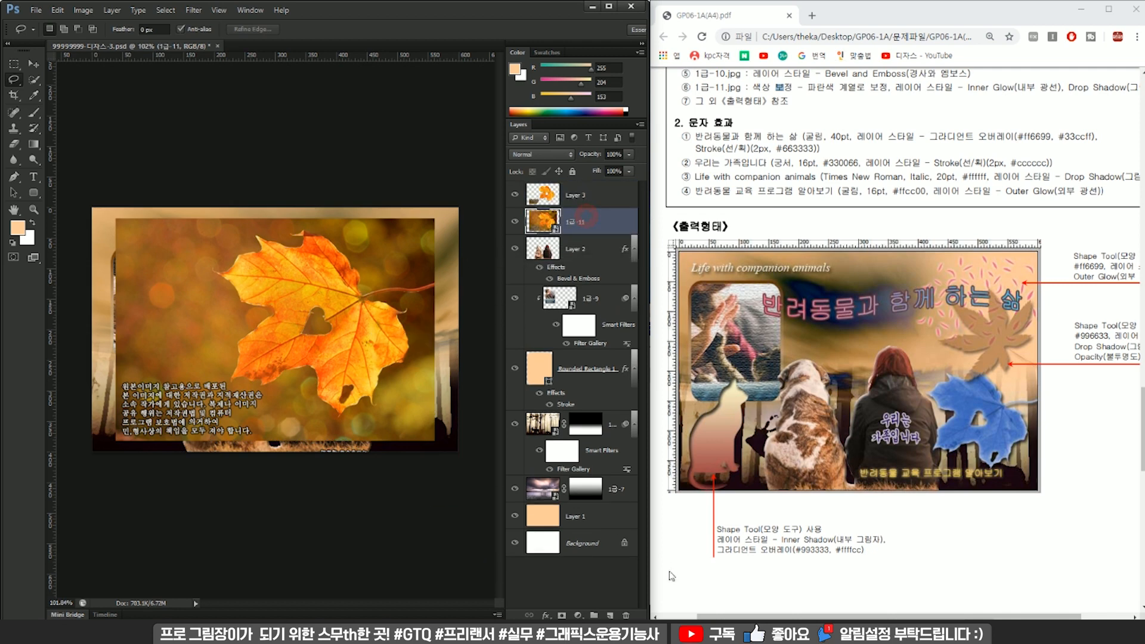
left_click(630, 613)
Marquee the leftover caption text and background patch on the leaf layer, delete them, and deselect.
left_click(570, 192)
scroll(98, 364, "up", 3)
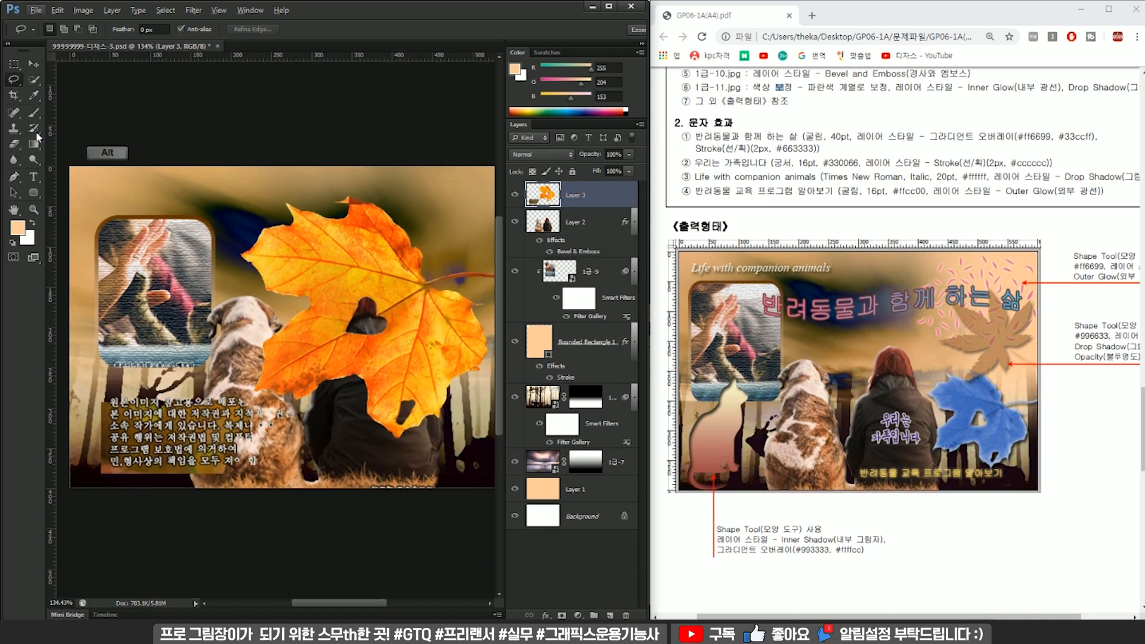
left_click(13, 64)
mouse_move(90, 393)
left_mouse_down()
mouse_move(241, 477)
mouse_move(305, 494)
mouse_move(241, 475)
left_mouse_up()
left_click_drag(343, 488, 221, 405)
key("Delete")
key("ctrl+d")
Scale the leaf cut-out down and position it beside the woman near the outer edge of the canvas.
scroll(220, 403, "down", 4)
key("ctrl+t")
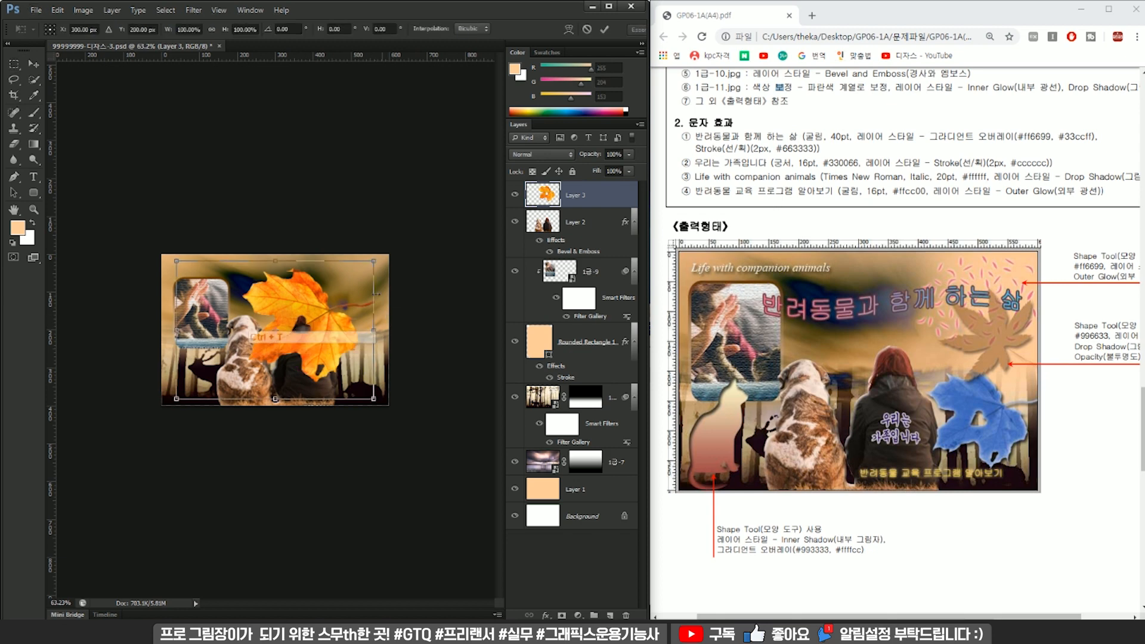
left_click_drag(374, 262, 381, 353)
scroll(388, 358, "up", 6)
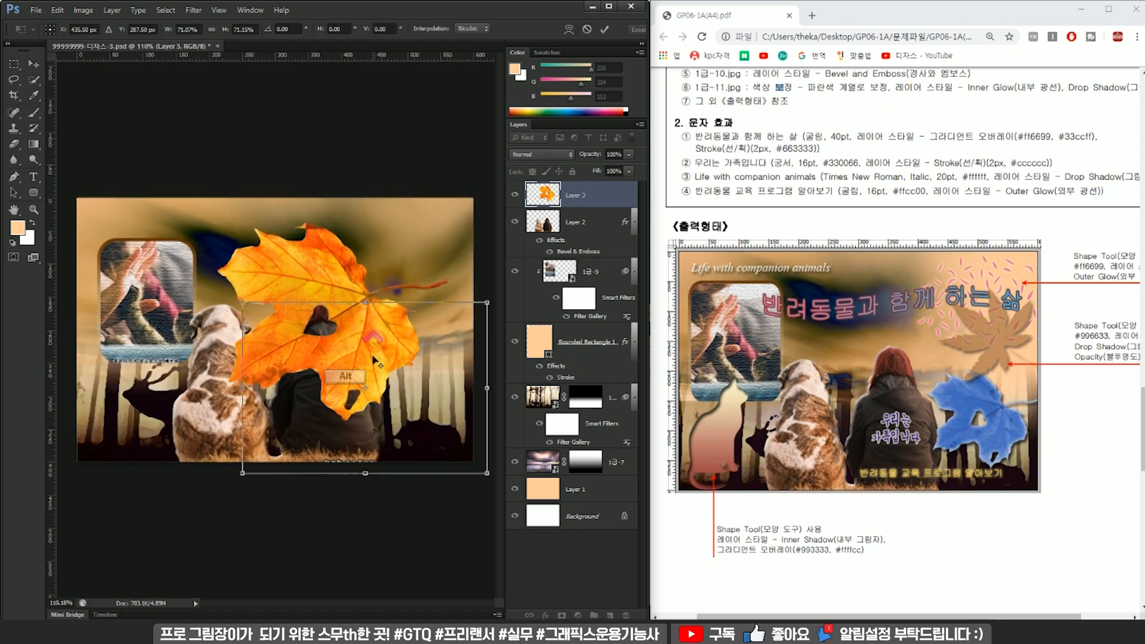
scroll(411, 368, "down", 4)
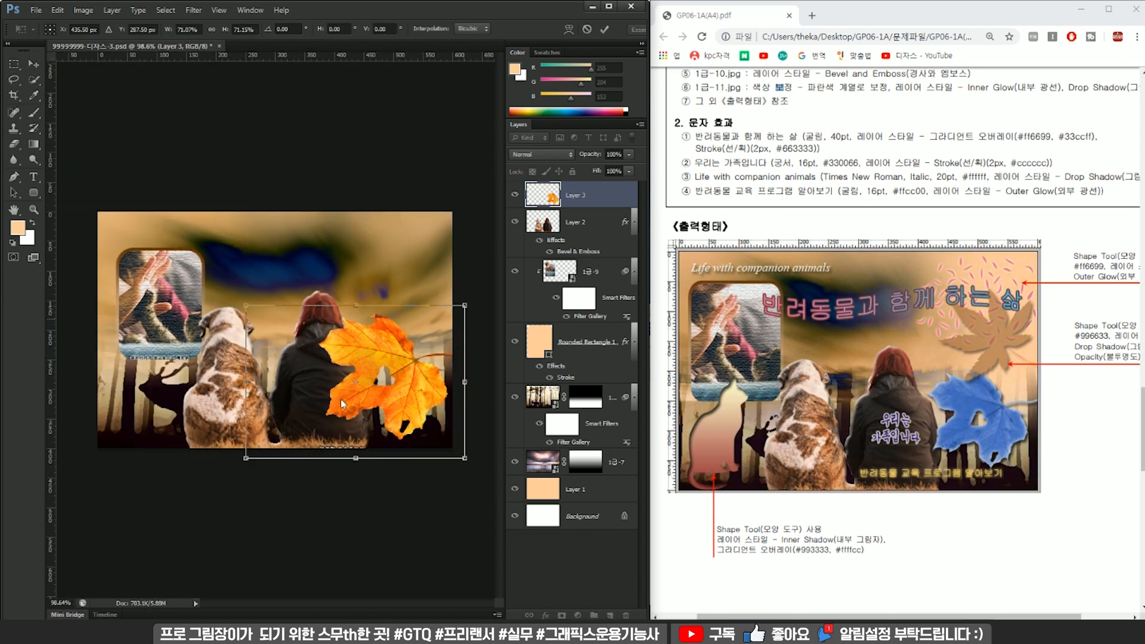
left_click_drag(245, 460, 284, 412)
key("Return")
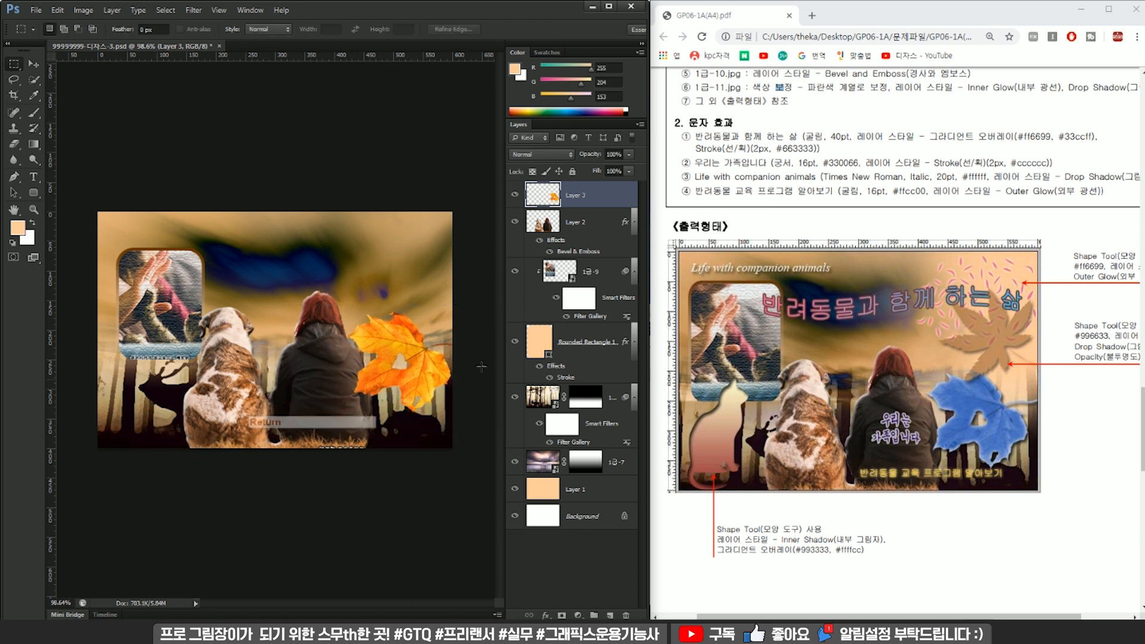
scroll(413, 345, "up", 3)
left_click_drag(429, 337, 430, 348)
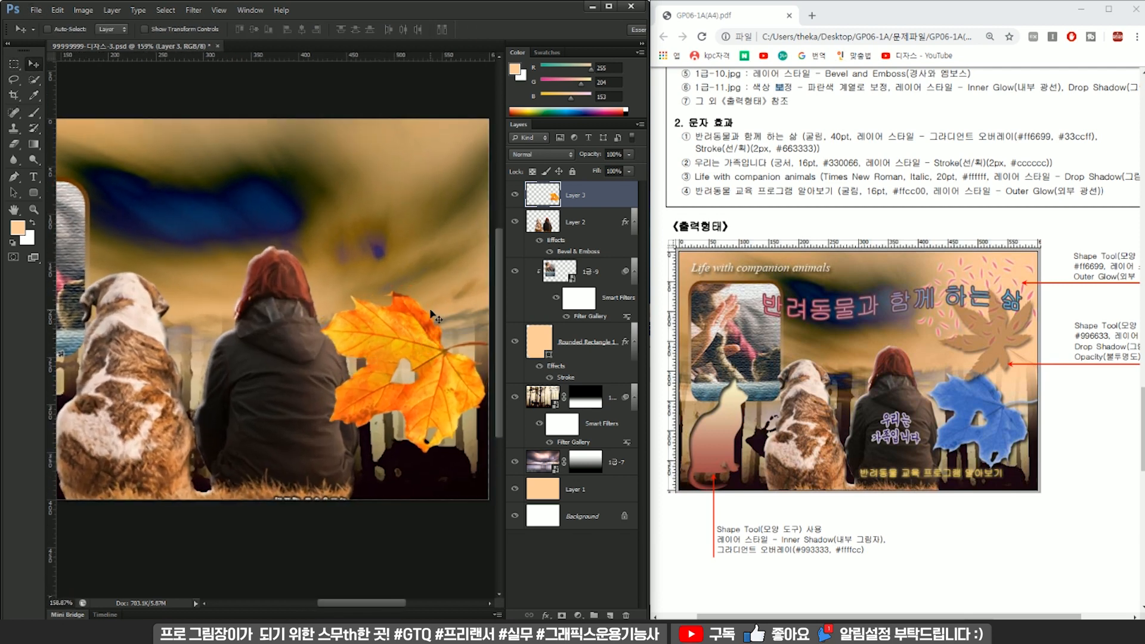
Load the leaf's outline as a selection and add a Hue/Saturation adjustment with Hue +180 and Saturation -3.
left_click(549, 203, "ctrl")
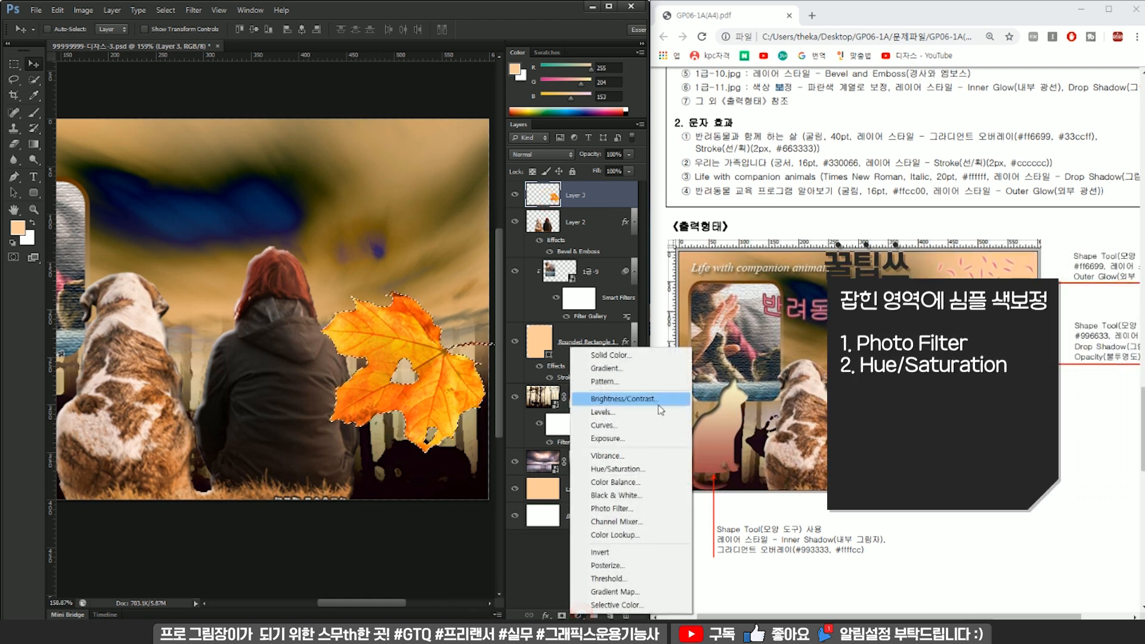
left_click(617, 468)
left_click_drag(700, 274, 497, 49)
left_click_drag(518, 136, 450, 142)
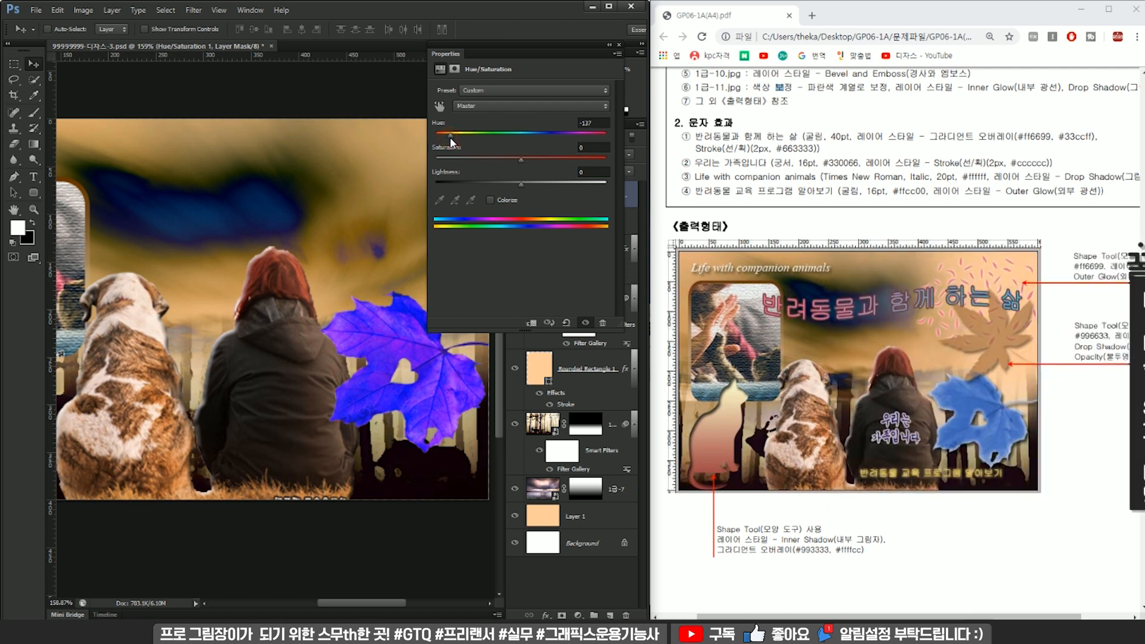
left_click_drag(457, 138, 448, 143)
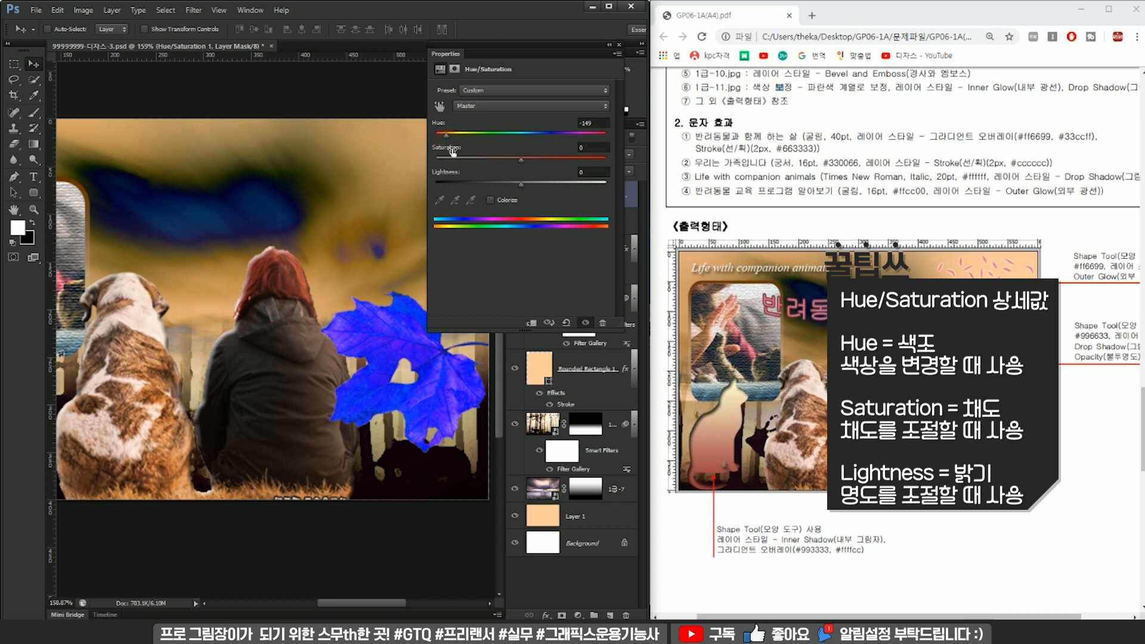
left_click_drag(518, 164, 610, 136)
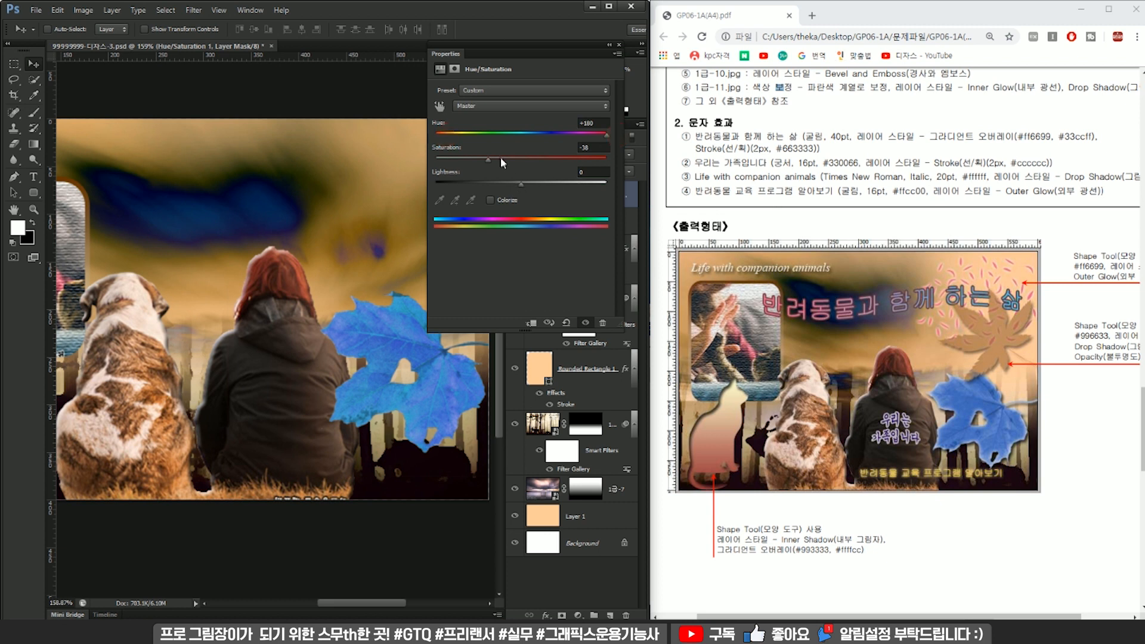
left_click_drag(499, 157, 515, 161)
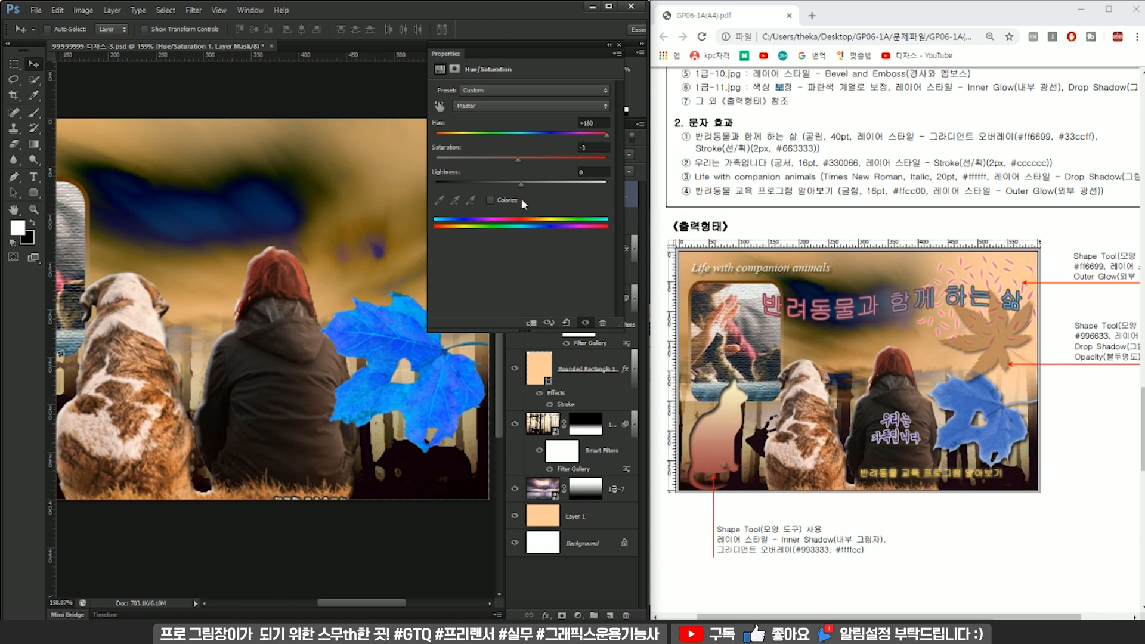
left_click(589, 387)
left_click_drag(576, 55, 491, 68)
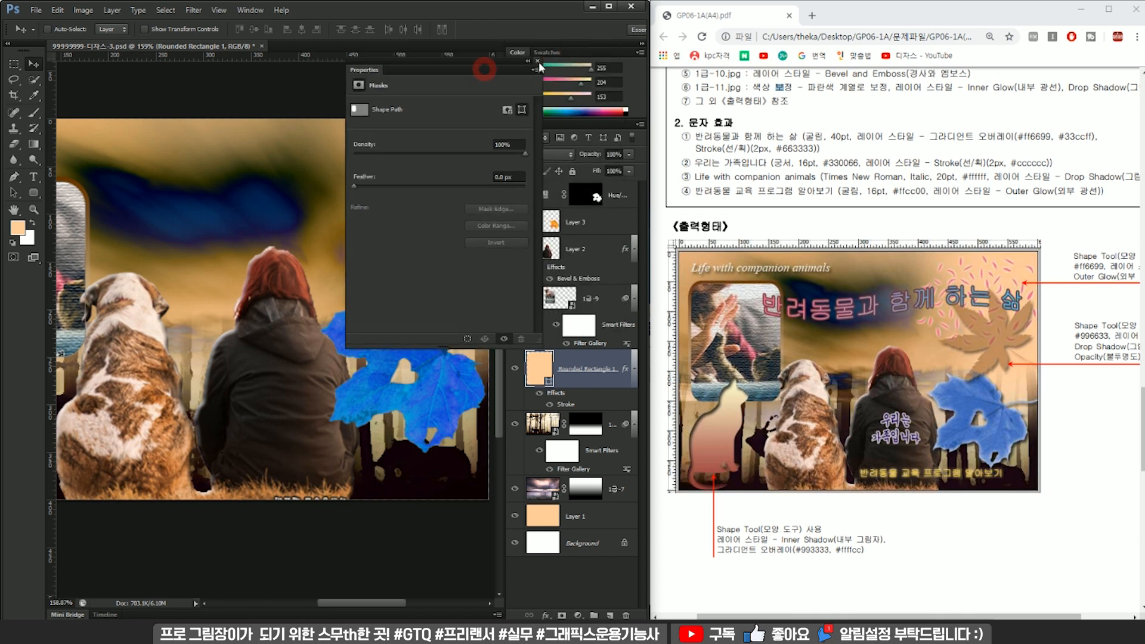
left_click(536, 59)
scroll(390, 266, "down", 5)
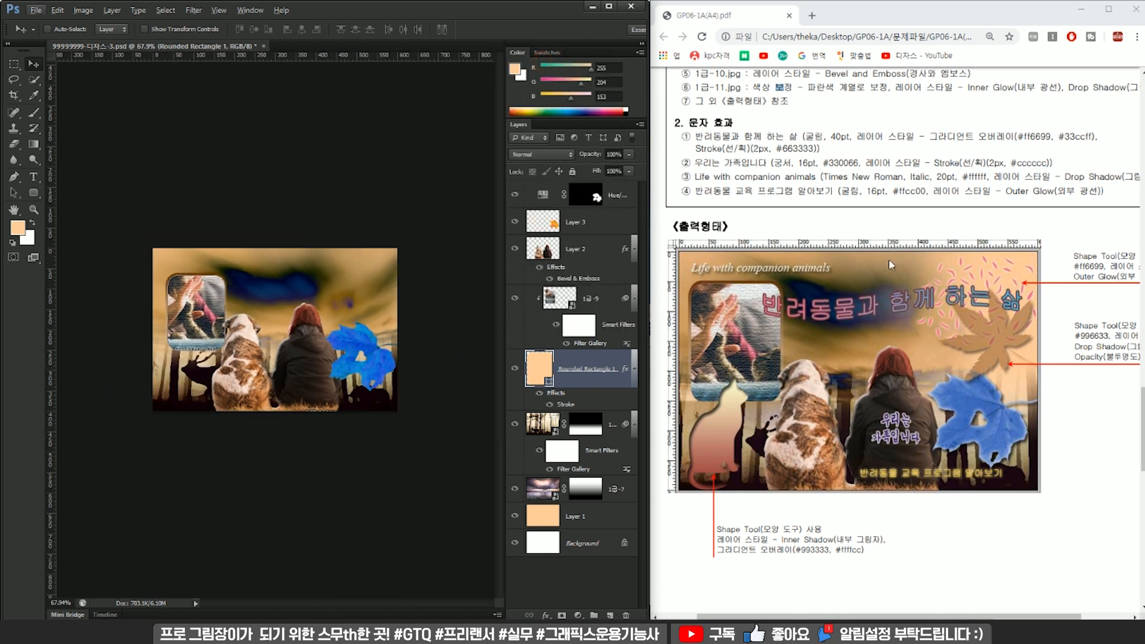
Add Drop Shadow and Inner Glow layer styles to the maple leaf cut-out on Layer 3.
scroll(893, 251, "up", 3)
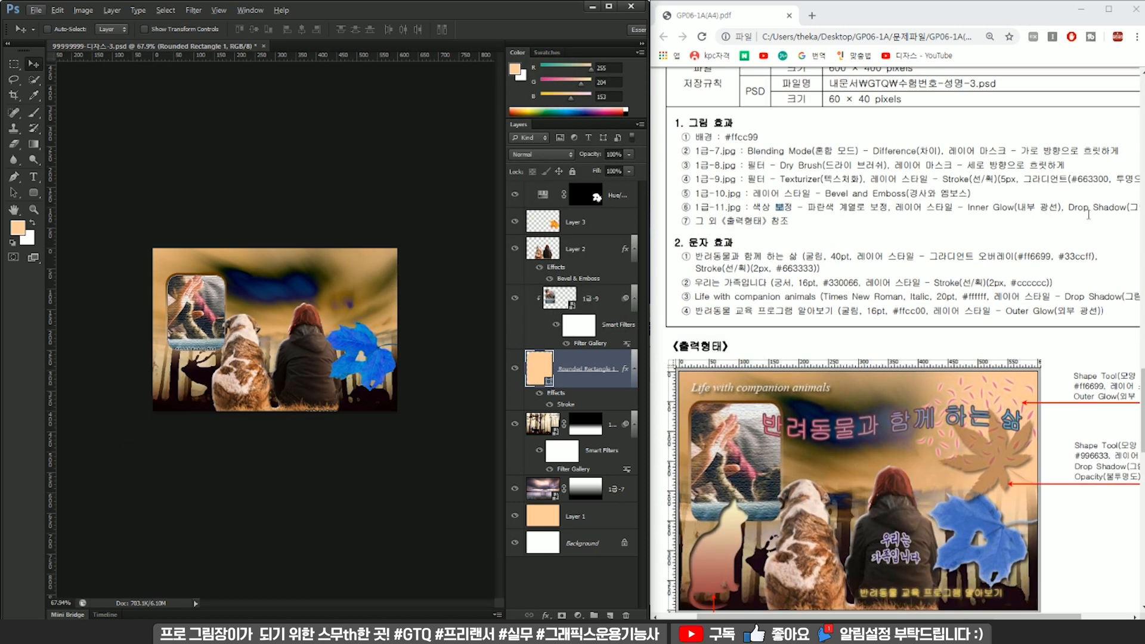
left_click(608, 246)
left_click(599, 217)
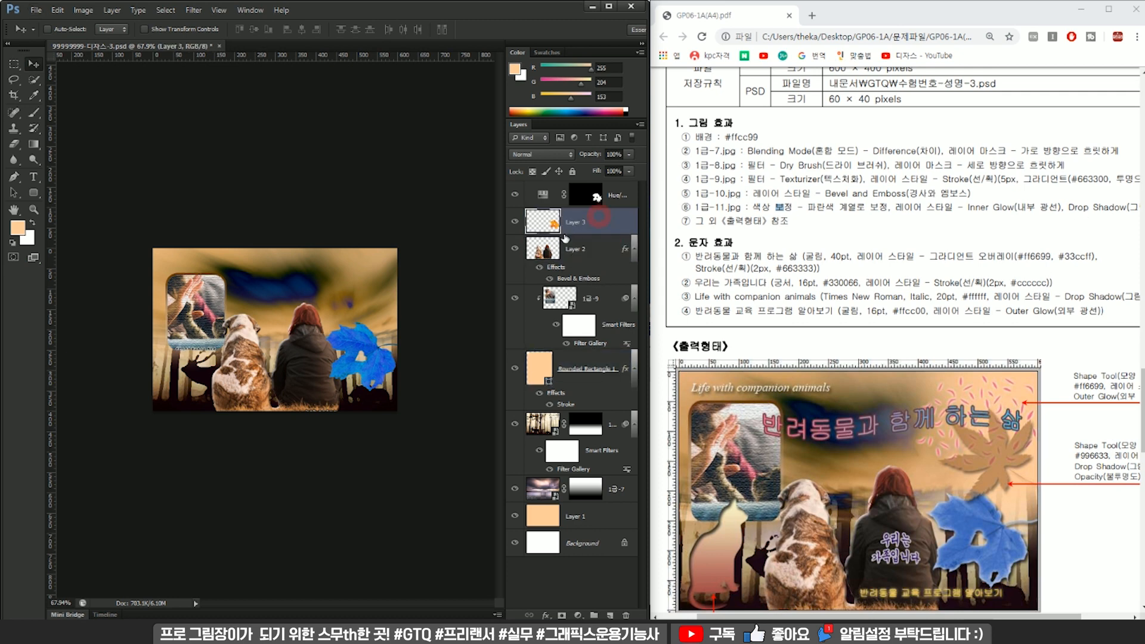
double_click(571, 234)
left_click(310, 332)
left_click(332, 331)
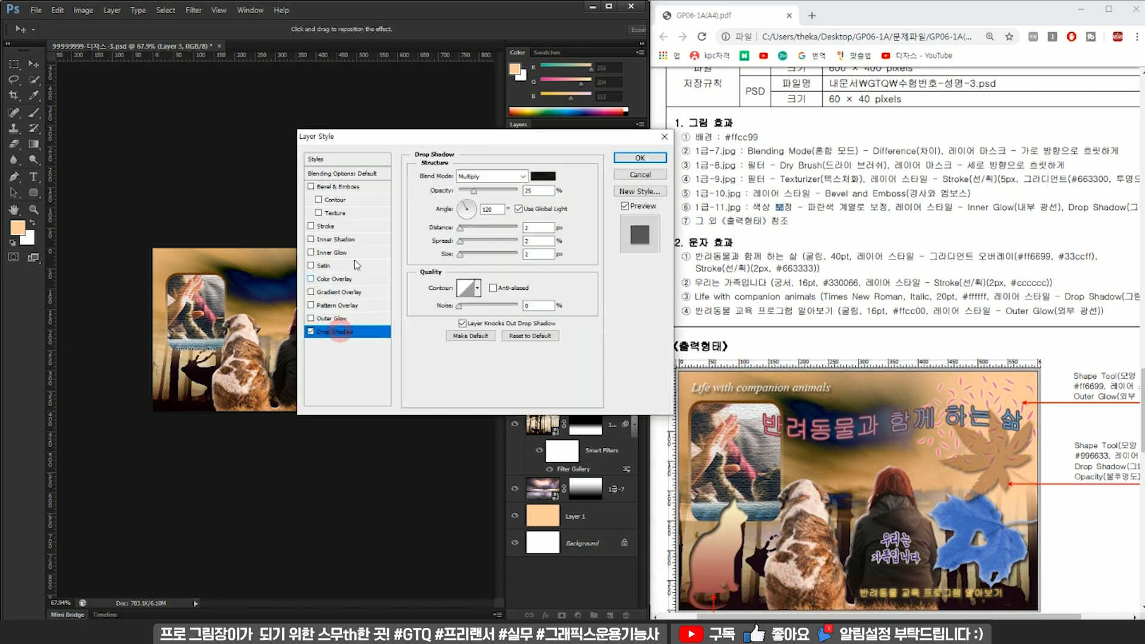
left_click(319, 255)
left_click(639, 157)
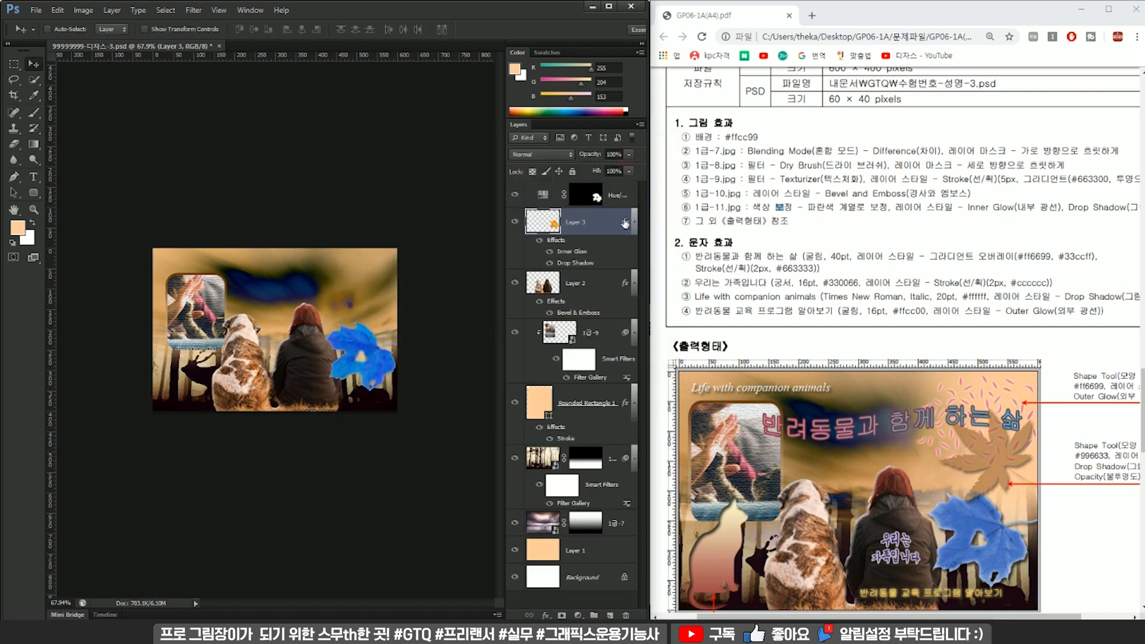
Examine the exam sheet's text-effect list and the shape callouts around the sample output for the remaining requirements.
scroll(852, 360, "down", 4)
scroll(839, 361, "up", 4)
scroll(878, 329, "down", 1)
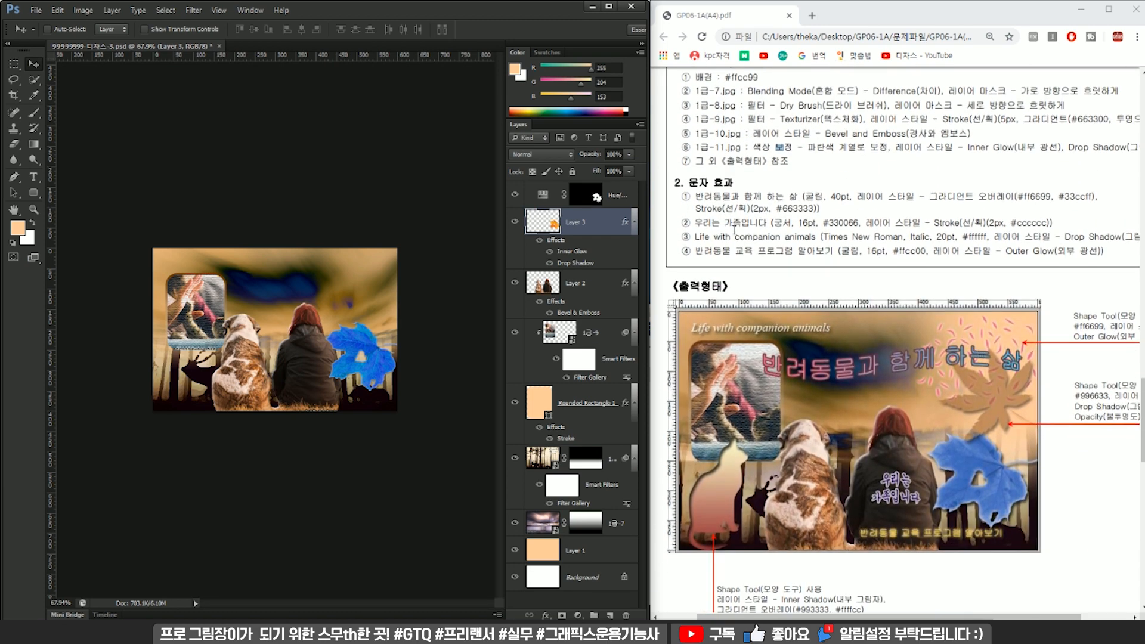
left_click_drag(686, 197, 970, 262)
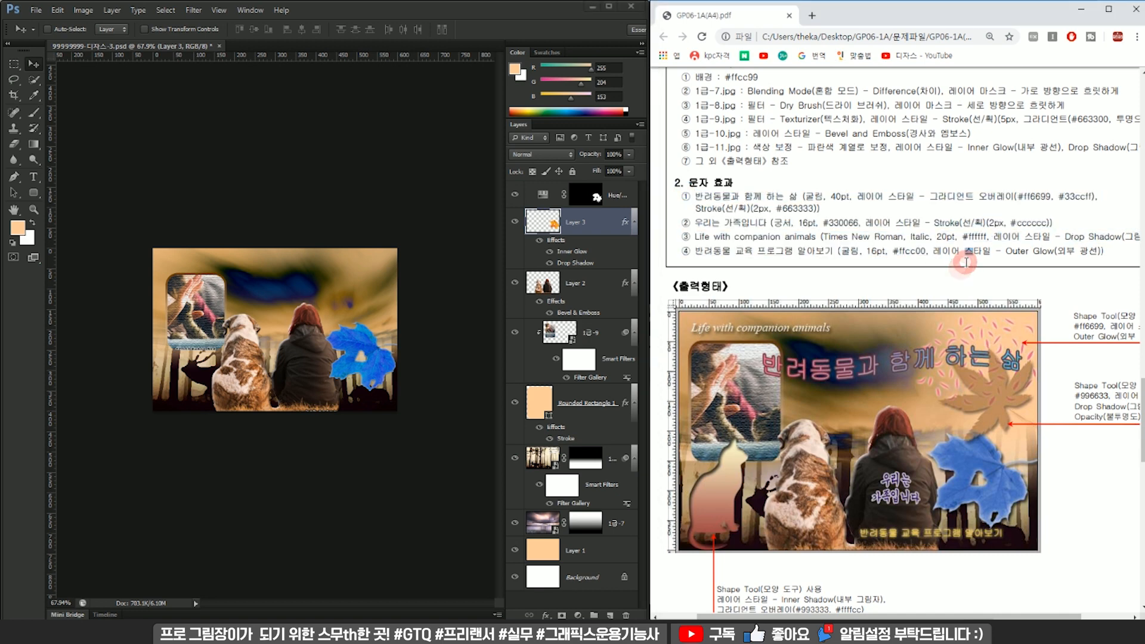
left_click_drag(1073, 316, 1101, 337)
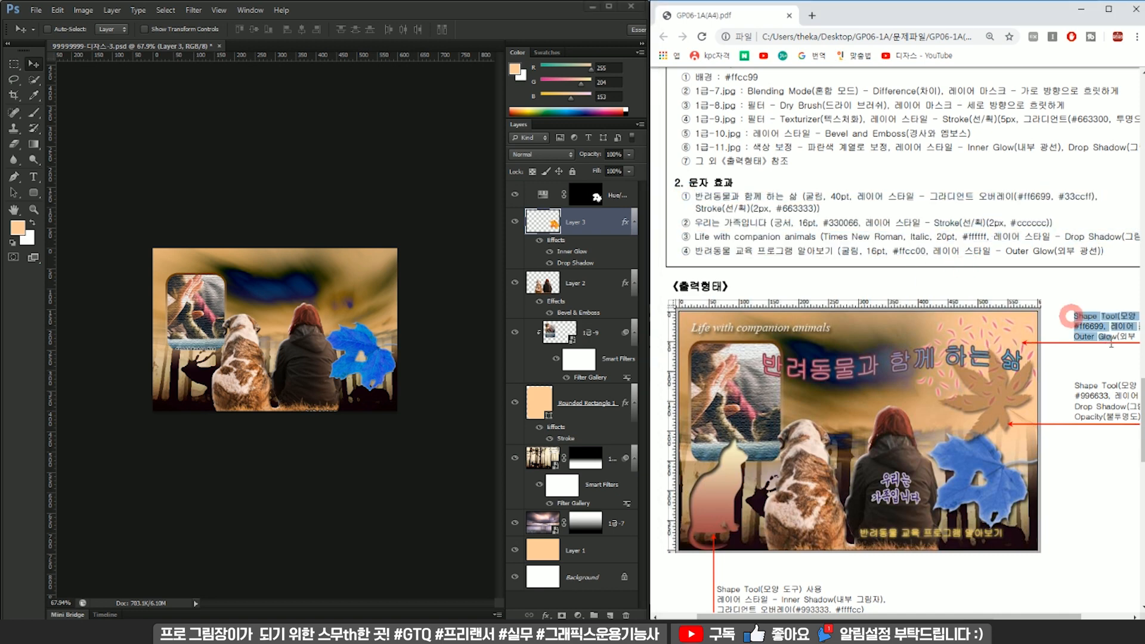
scroll(808, 208, "up", 2)
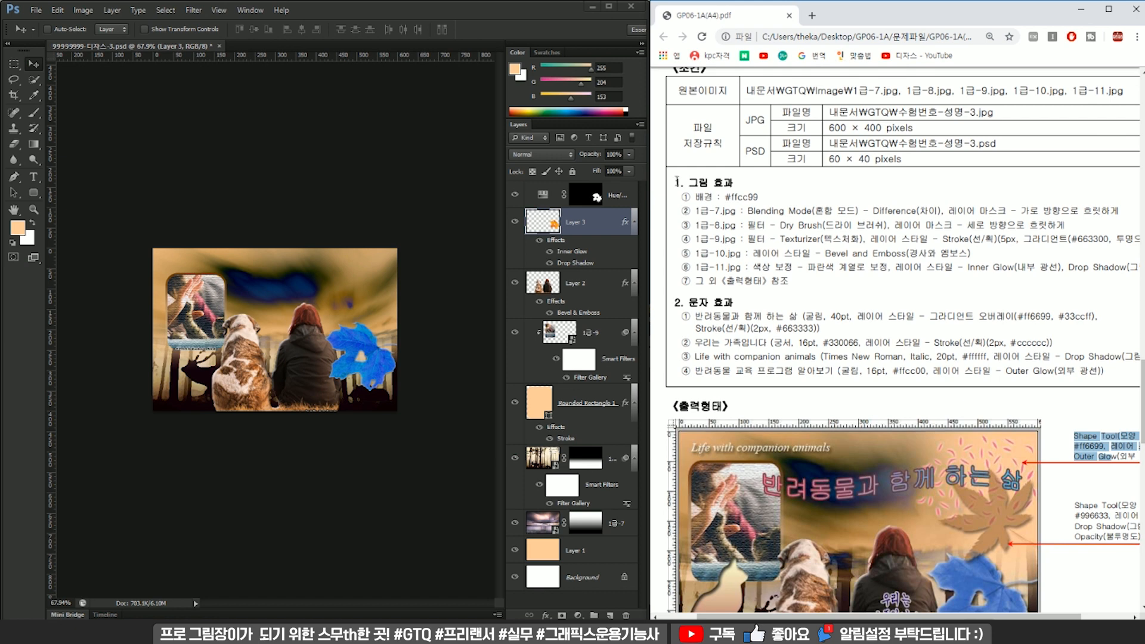
mouse_move(677, 181)
left_mouse_down()
mouse_move(972, 255)
mouse_move(867, 358)
mouse_move(989, 370)
left_mouse_up()
scroll(998, 377, "down", 3)
left_click(1094, 280)
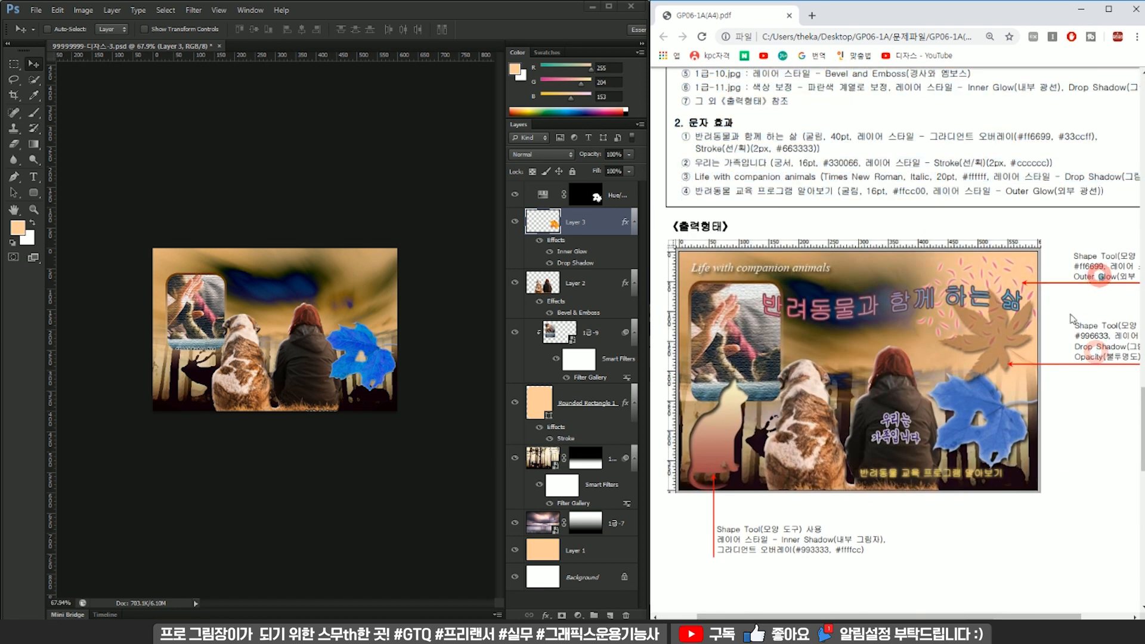
scroll(766, 314, "up", 1)
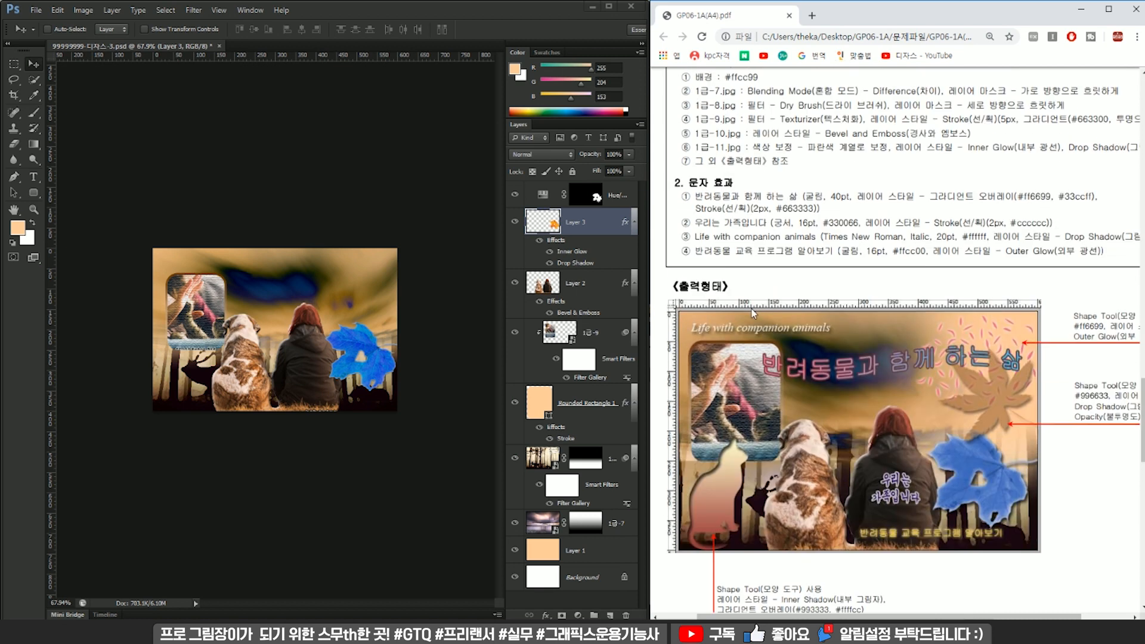
Add the heading text "반려동물과 함께 하는 삶" and place it above the photos near the canvas's upper edge.
left_click(352, 226)
scroll(248, 245, "up", 4)
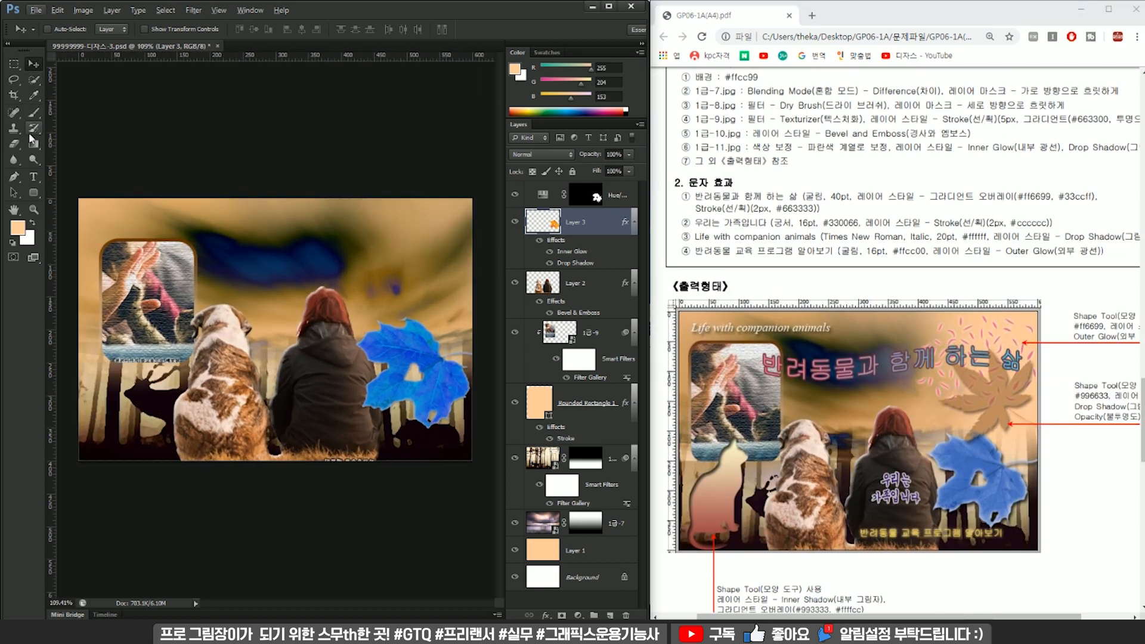
left_click(34, 176)
left_click(234, 251)
type("d")
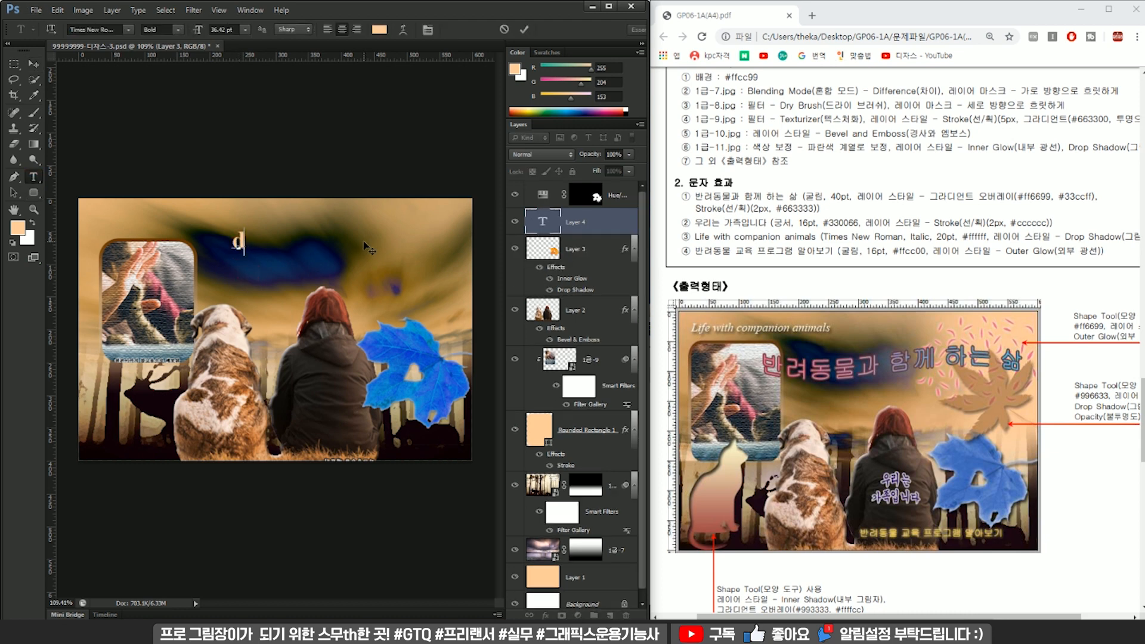
key("BackSpace")
type("반려동물과 함께 하는 삶")
left_click(34, 64)
left_click_drag(206, 251, 261, 236)
double_click(544, 226)
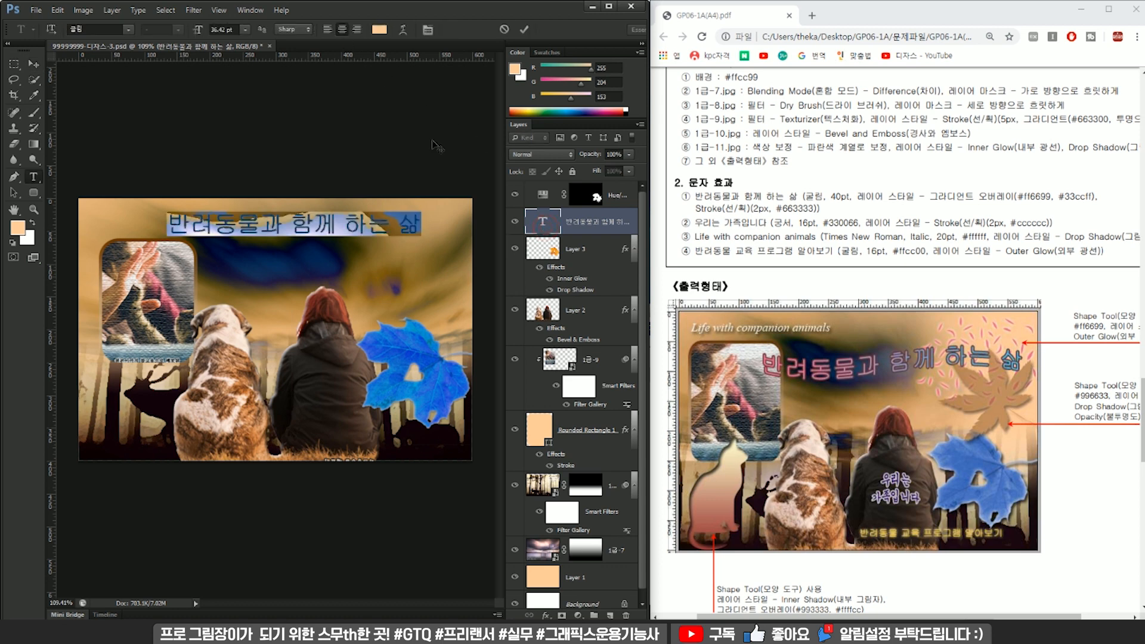
Duplicate the heading text just below itself and change the copy's wording to "우리는 가족입니다".
left_click(583, 248)
left_click(588, 226)
left_click_drag(351, 231, 351, 259)
double_click(539, 221)
type("우리는 ")
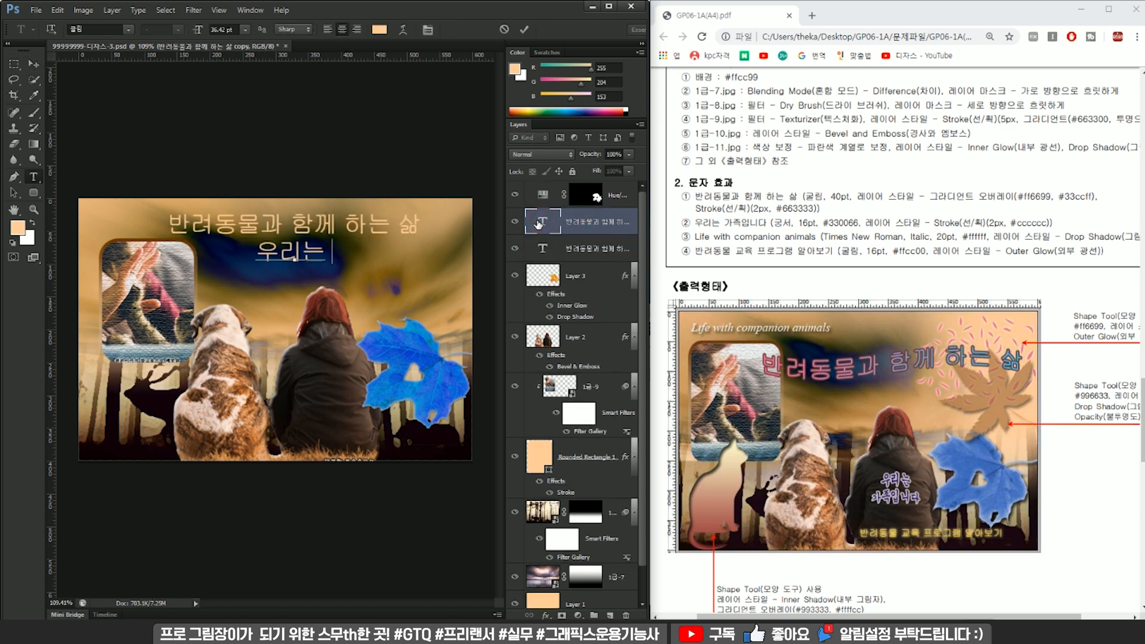
type("가족입닏다")
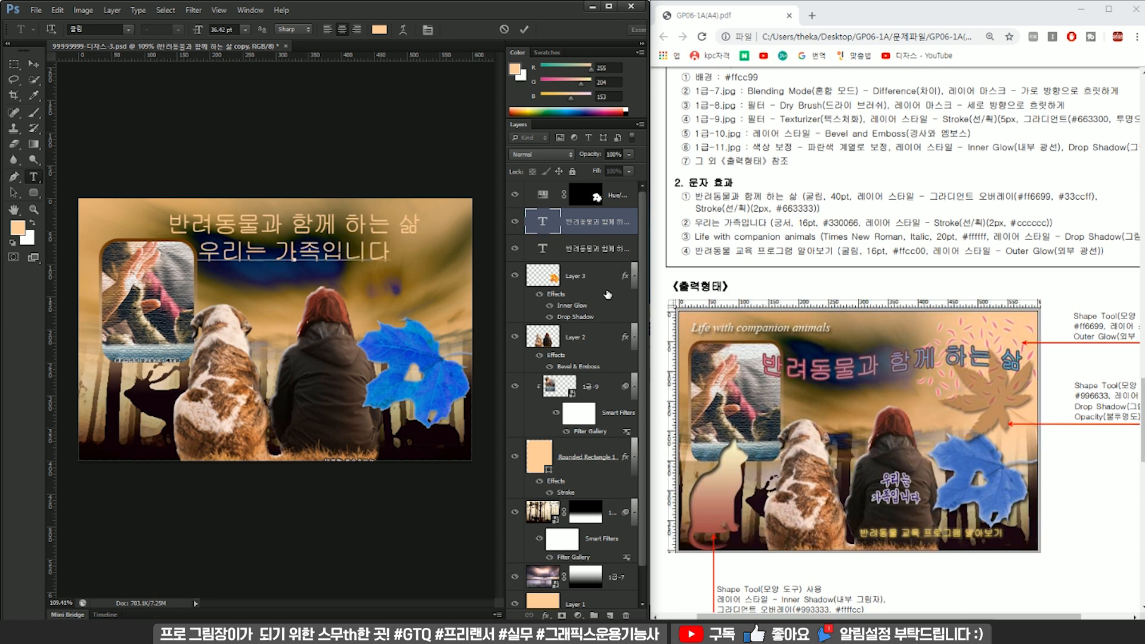
Duplicate the "우리는 가족입니다" text below itself and reword the copy as "Life with companion animals".
left_click(596, 224)
left_click_drag(389, 269, 388, 296)
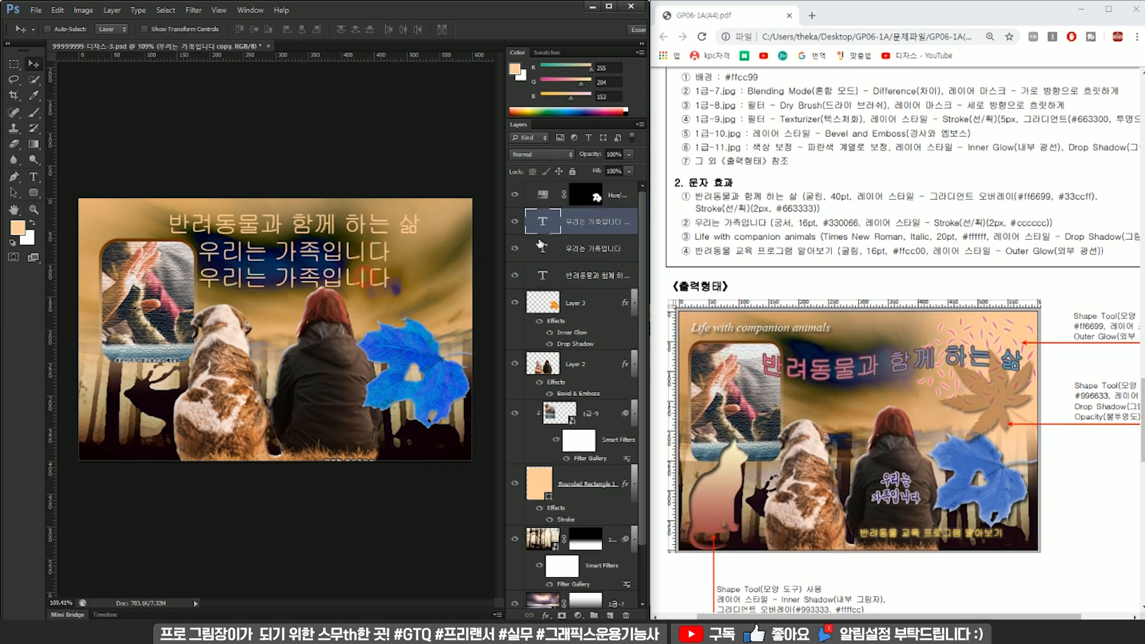
double_click(543, 222)
type("Lif")
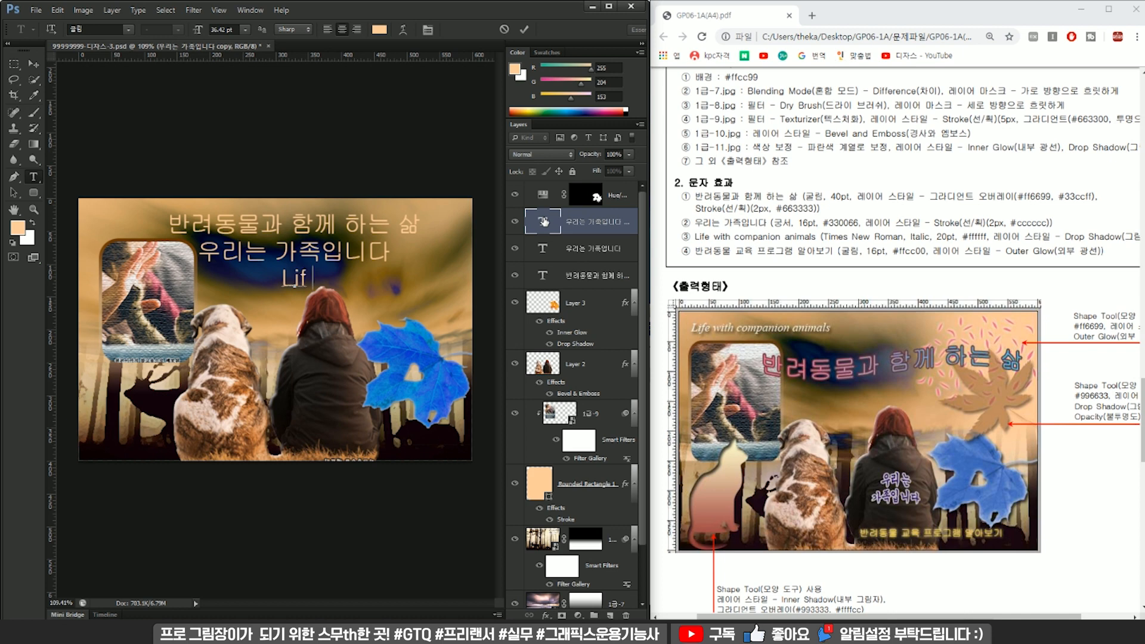
type("e wihth")
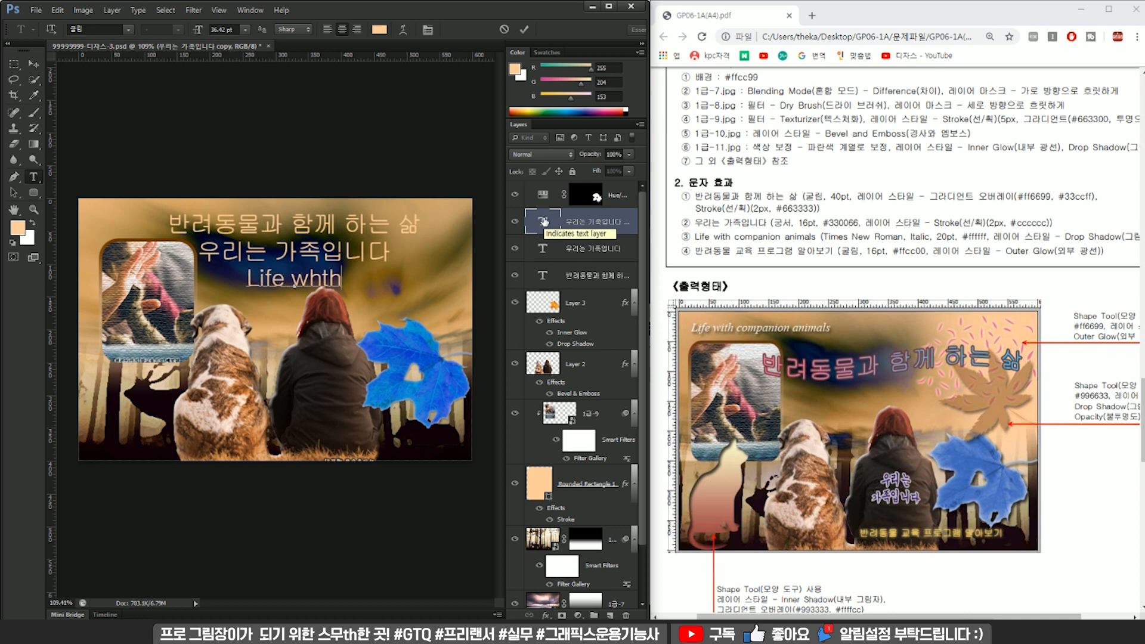
key("BackSpace")
key("BackSpace")
key("BackSpace")
type("th companion")
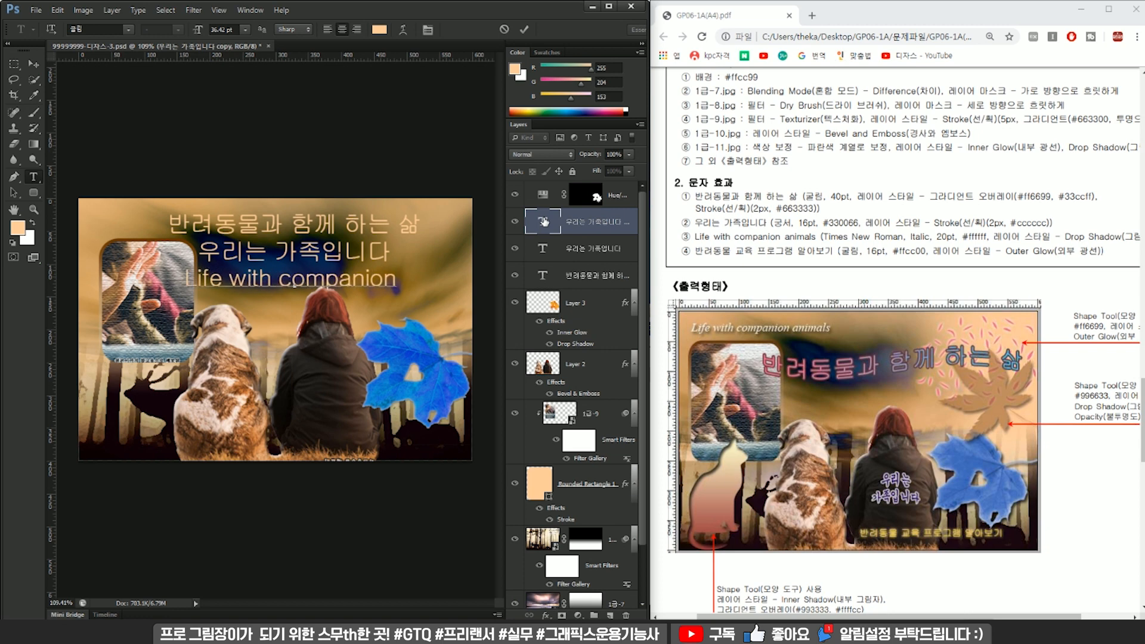
type(" ani")
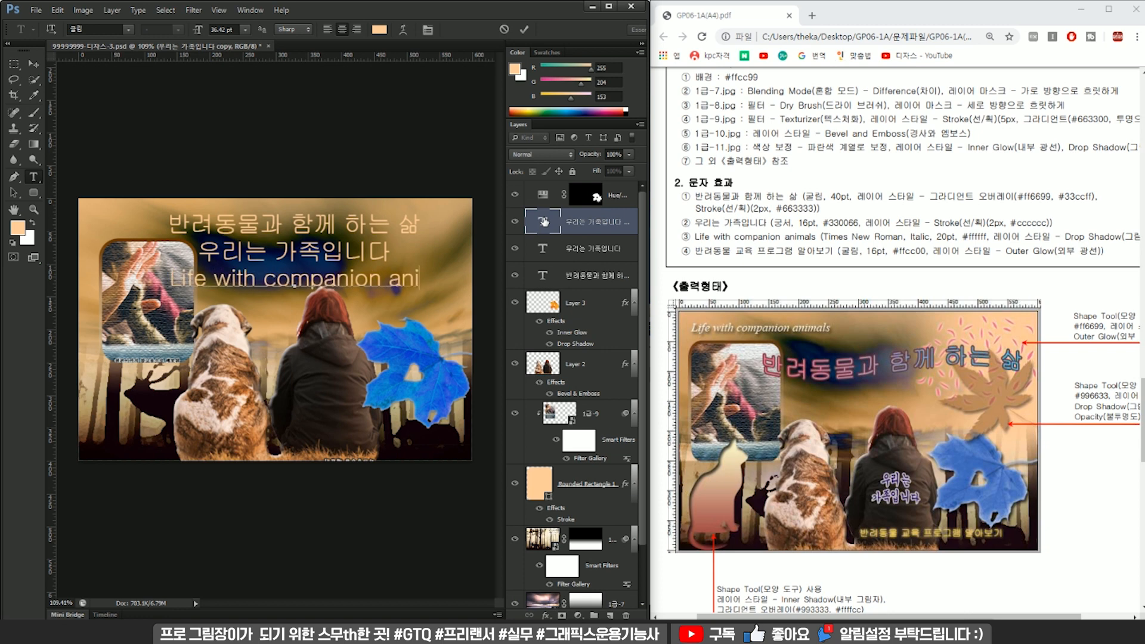
type("mals")
Duplicate the English text line below itself and reword the copy as "반려동물 교육 프로그램 알아보기".
left_click(581, 223)
key("v")
left_click_drag(348, 303, 348, 338)
left_click(542, 222)
double_click(542, 223)
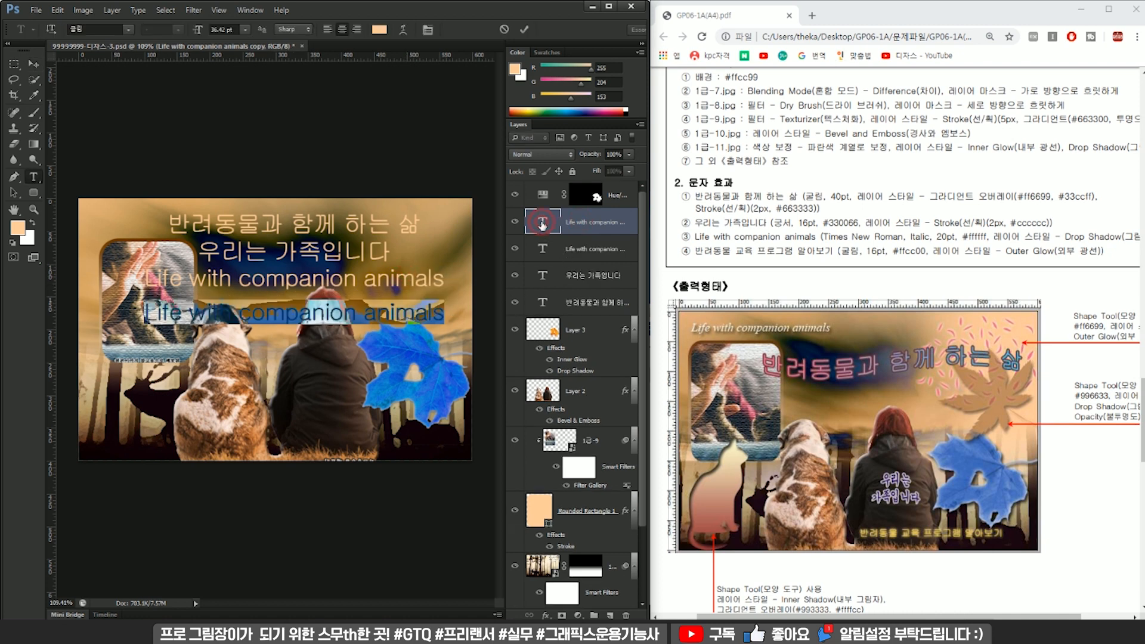
type("반려동물 ㅍ")
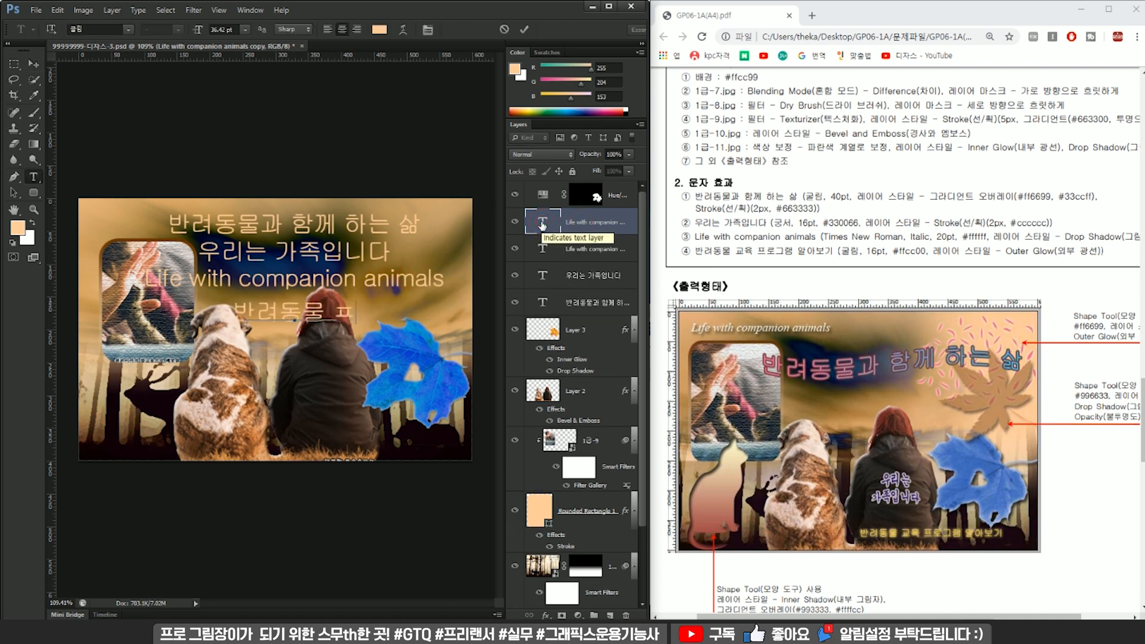
key("BackSpace")
type("교육")
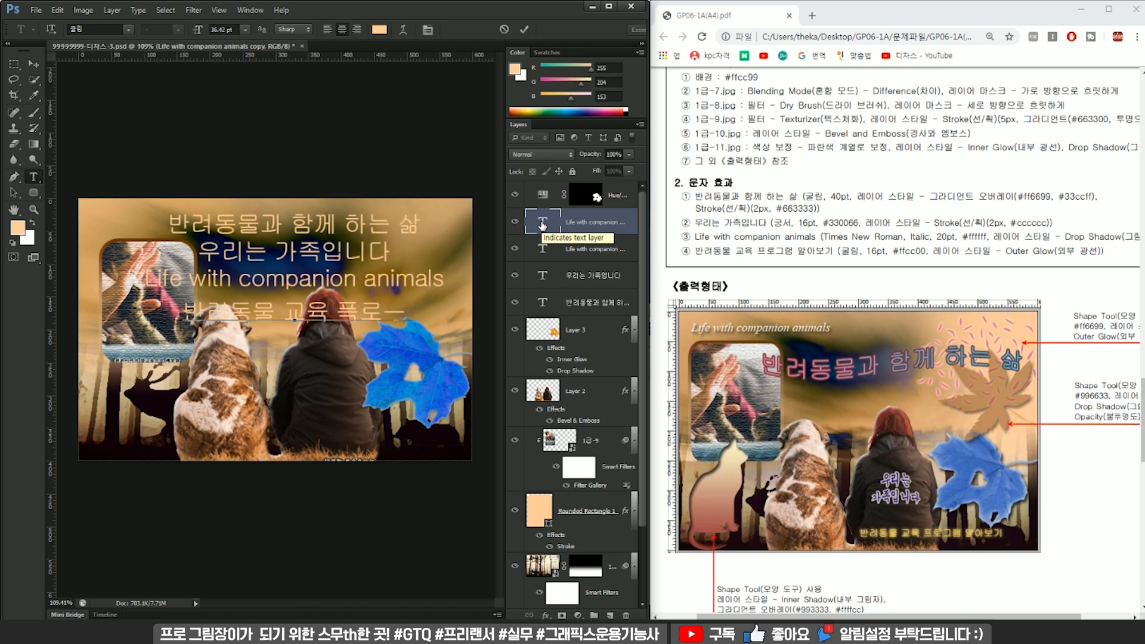
type(" 프고르매 알아")
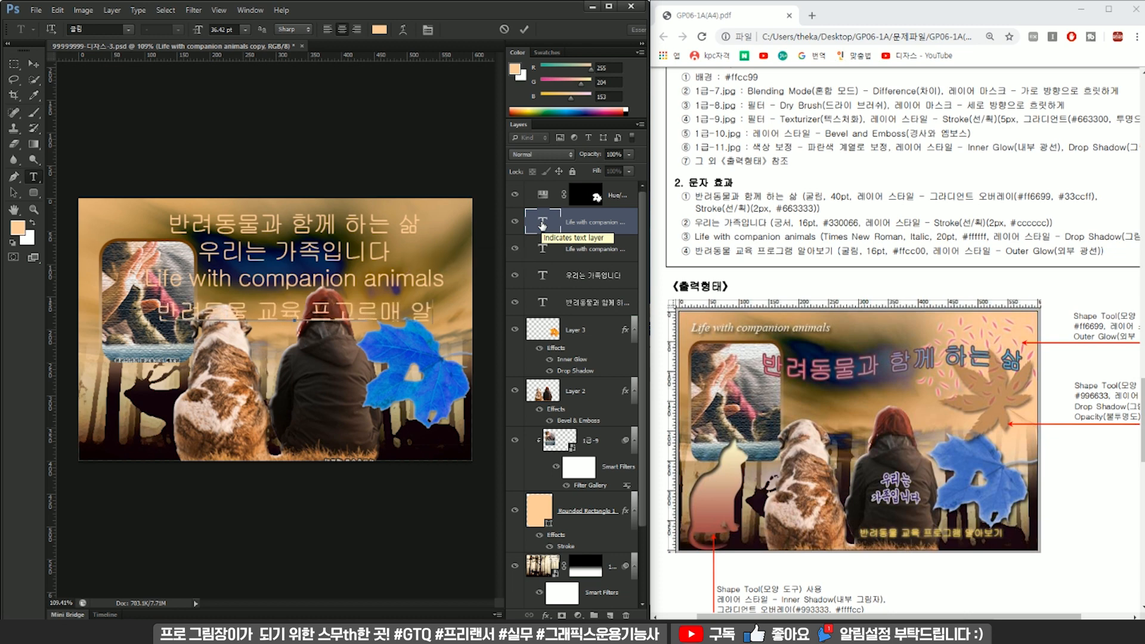
key("BackSpace")
key("BackSpace")
key("BackSpace")
key("BackSpace")
key("BackSpace")
key("BackSpace")
type("로")
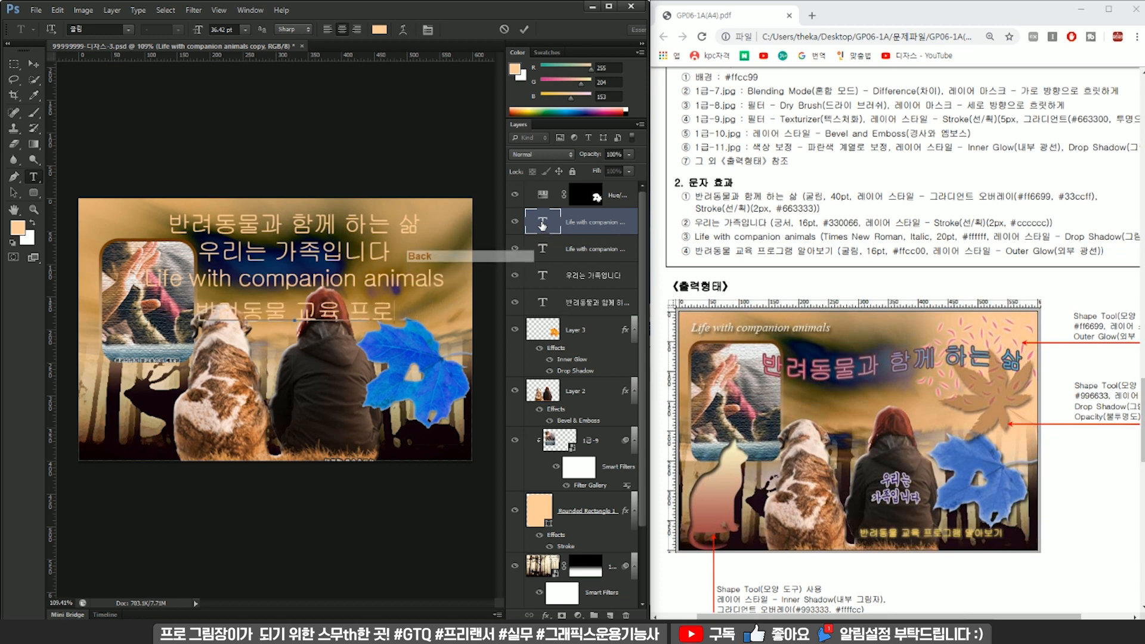
type("그램 알아보기")
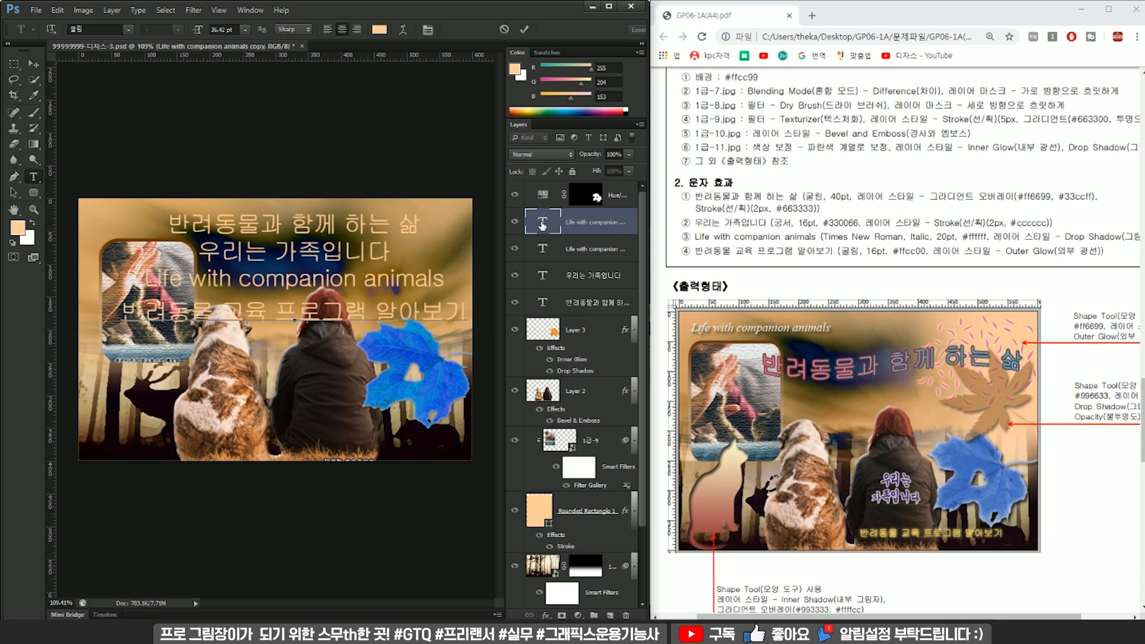
Set the font size of the heading "반려동물과 함께 하는 삶" to 40 pt.
left_click(559, 252)
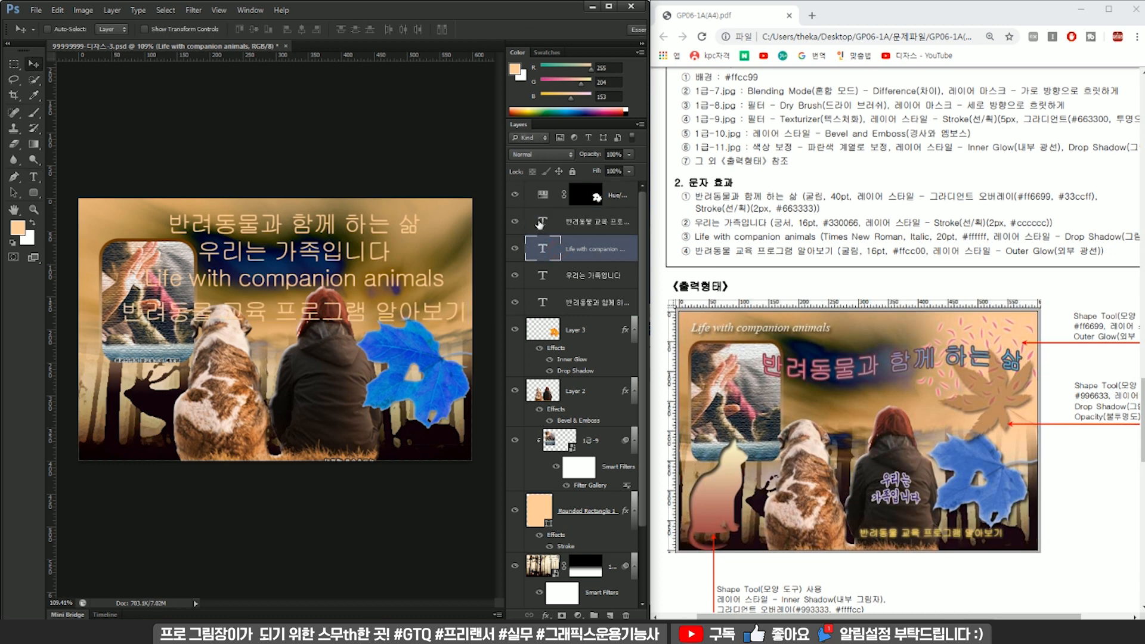
left_click(553, 305)
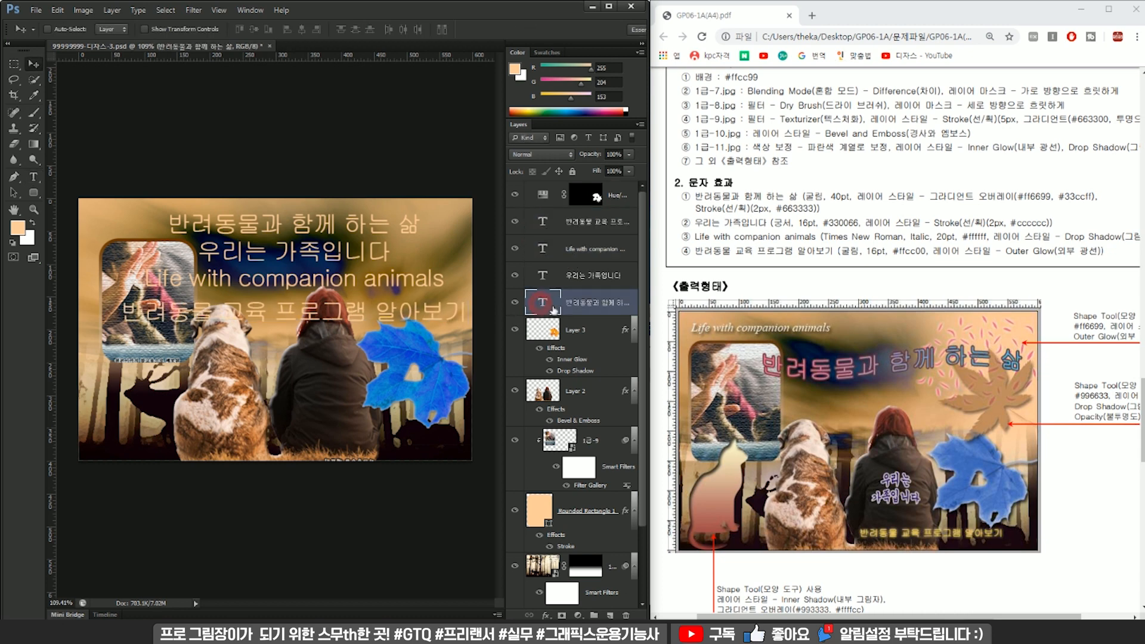
double_click(540, 304)
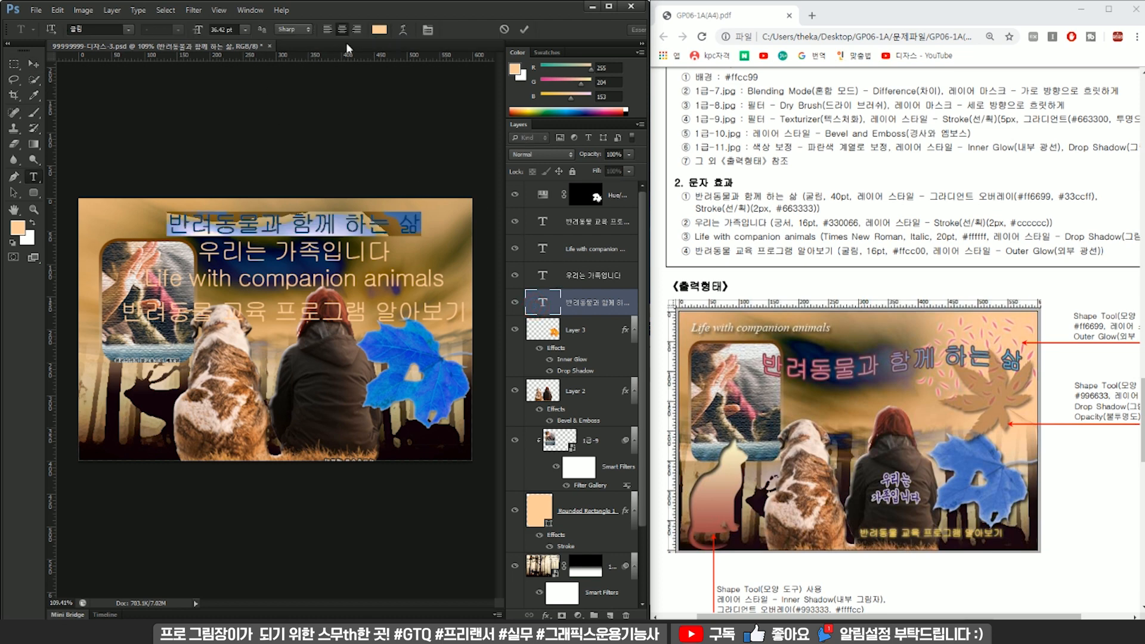
left_click(231, 29)
type("40")
key("Return")
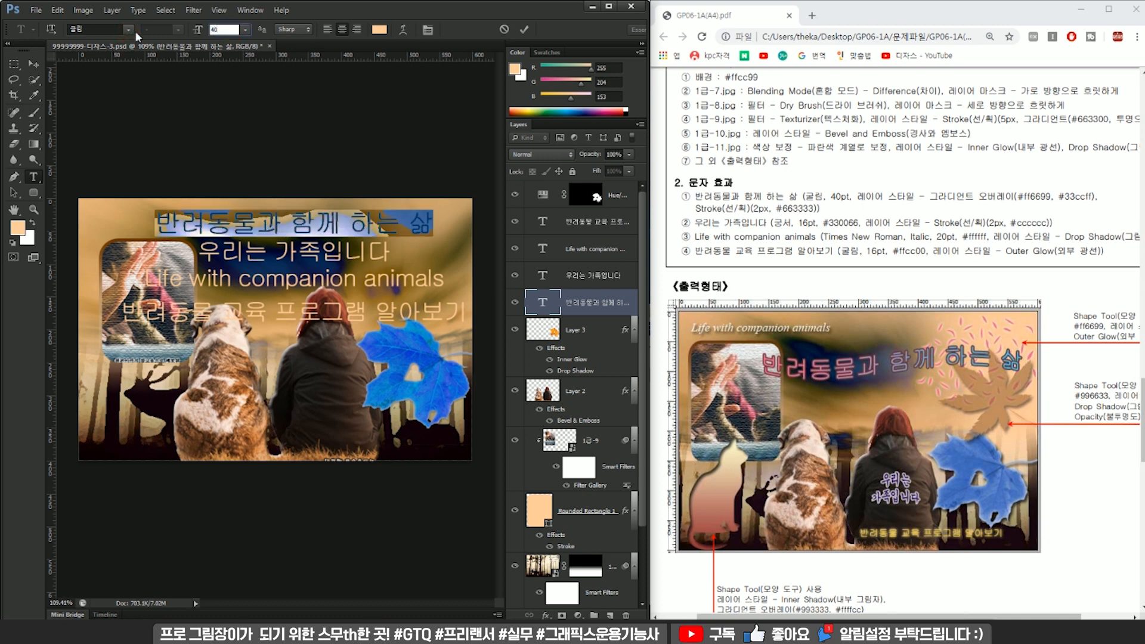
left_click(380, 30)
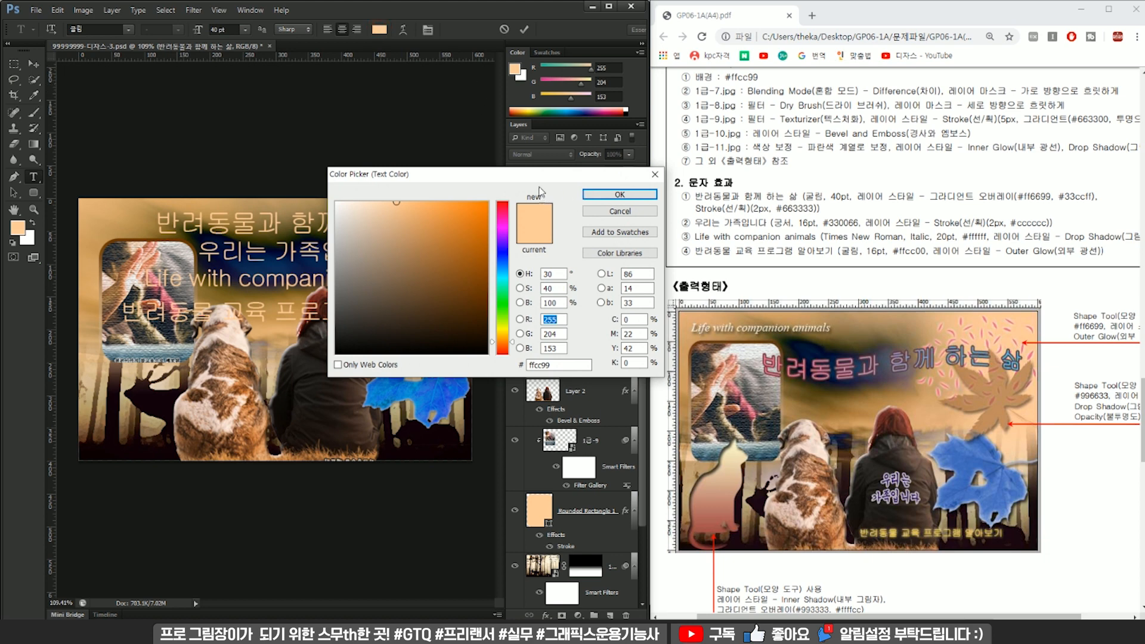
left_click_drag(540, 177, 441, 269)
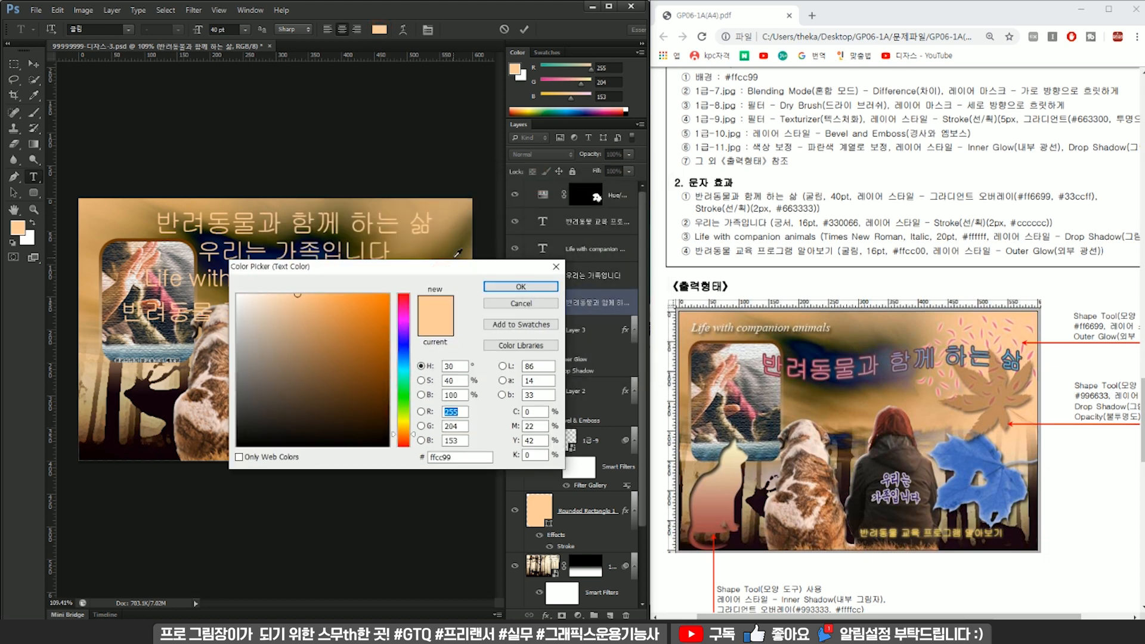
left_click_drag(485, 265, 476, 293)
left_click(538, 316)
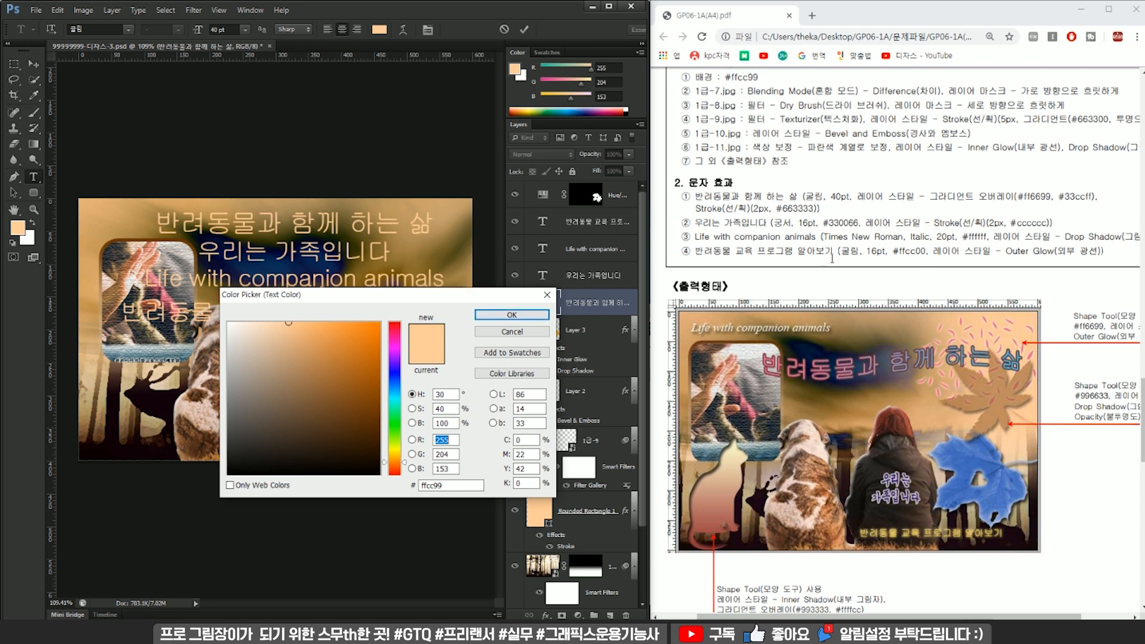
left_click(543, 302)
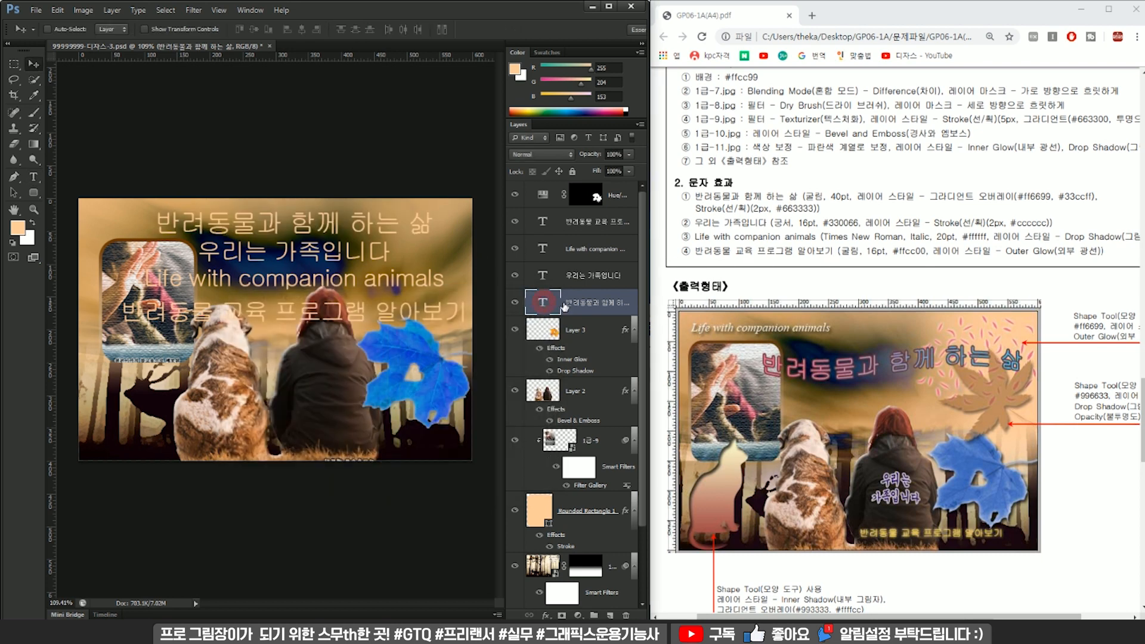
double_click(542, 303)
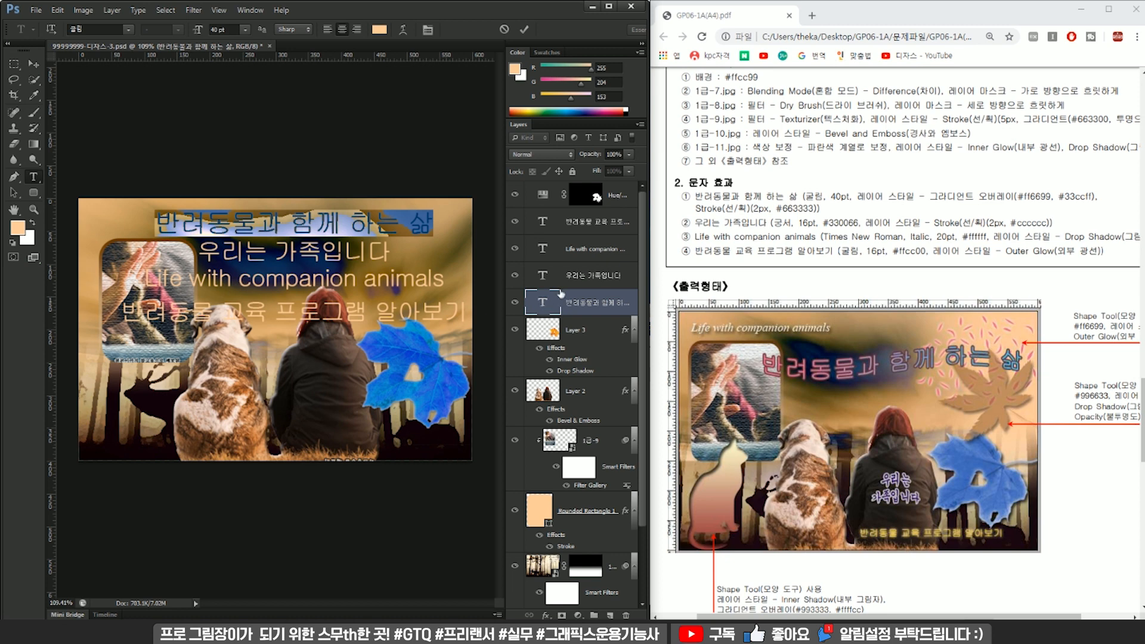
Add a Gradient Overlay to the heading "반려동물과 함께 하는 삶" and set its first colour stop to #ff6699.
left_click(586, 275)
double_click(544, 302)
left_click(558, 303)
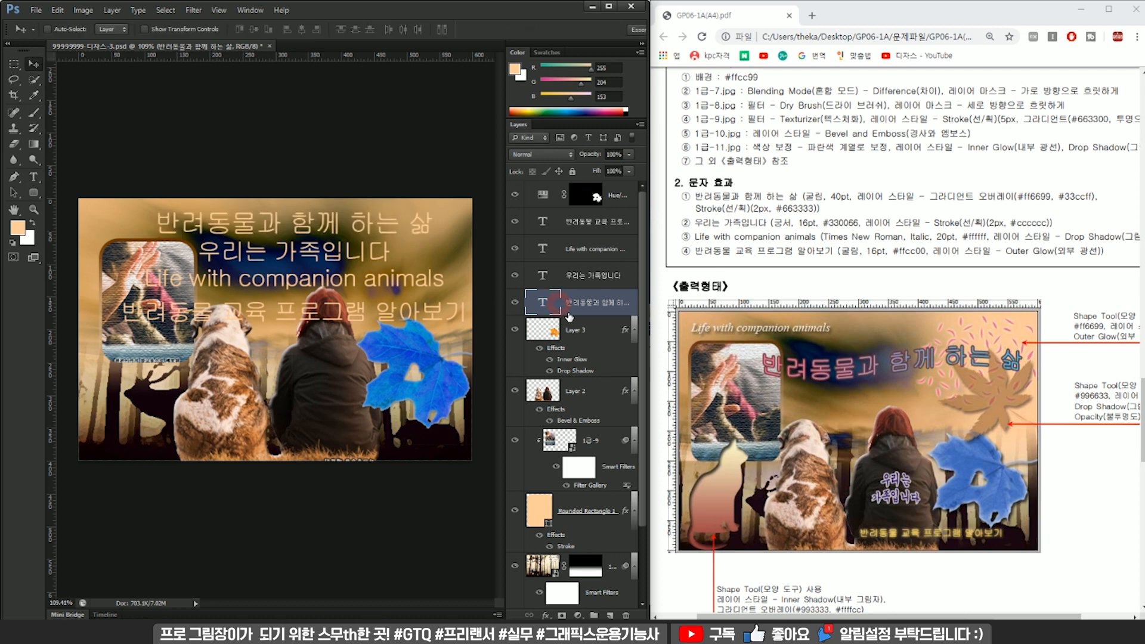
double_click(580, 298)
left_click(313, 292)
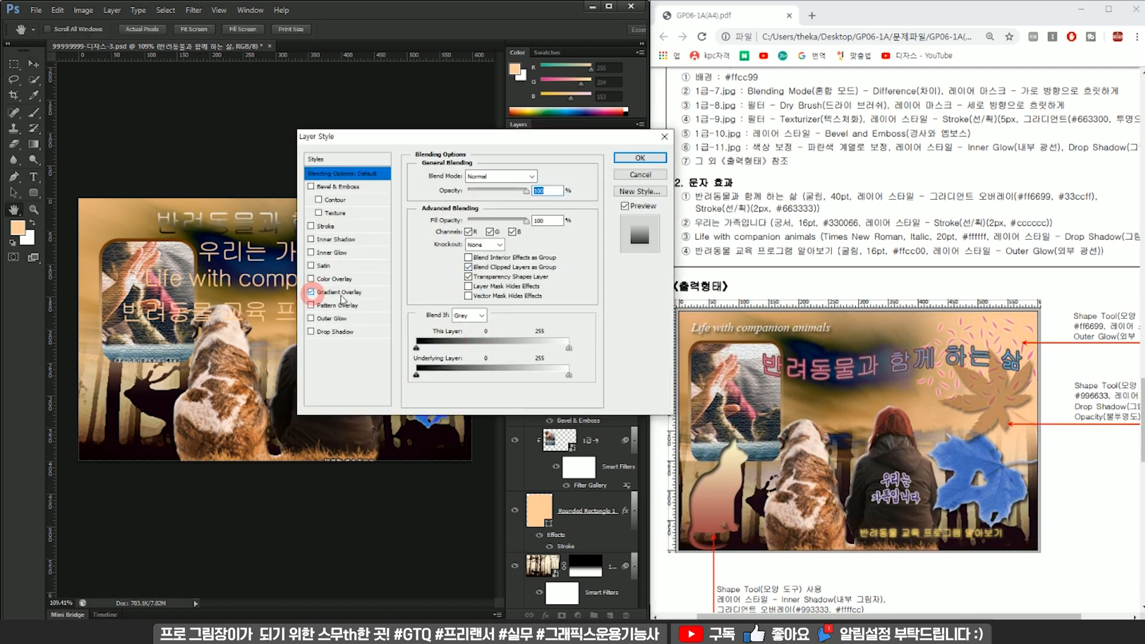
left_click(490, 204)
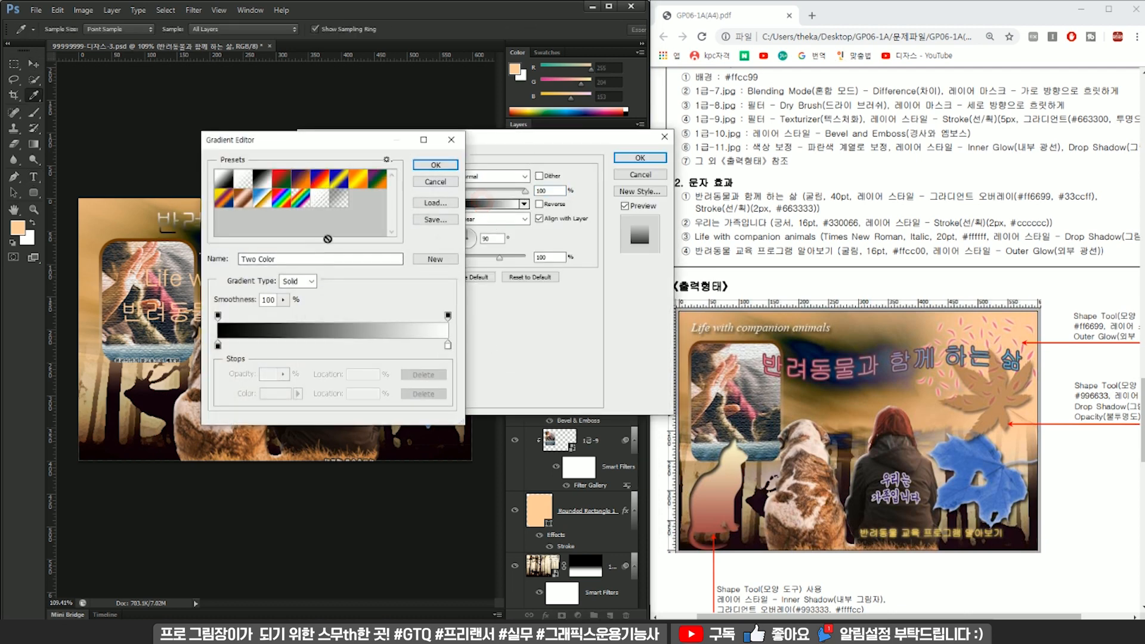
double_click(218, 346)
left_click(450, 485)
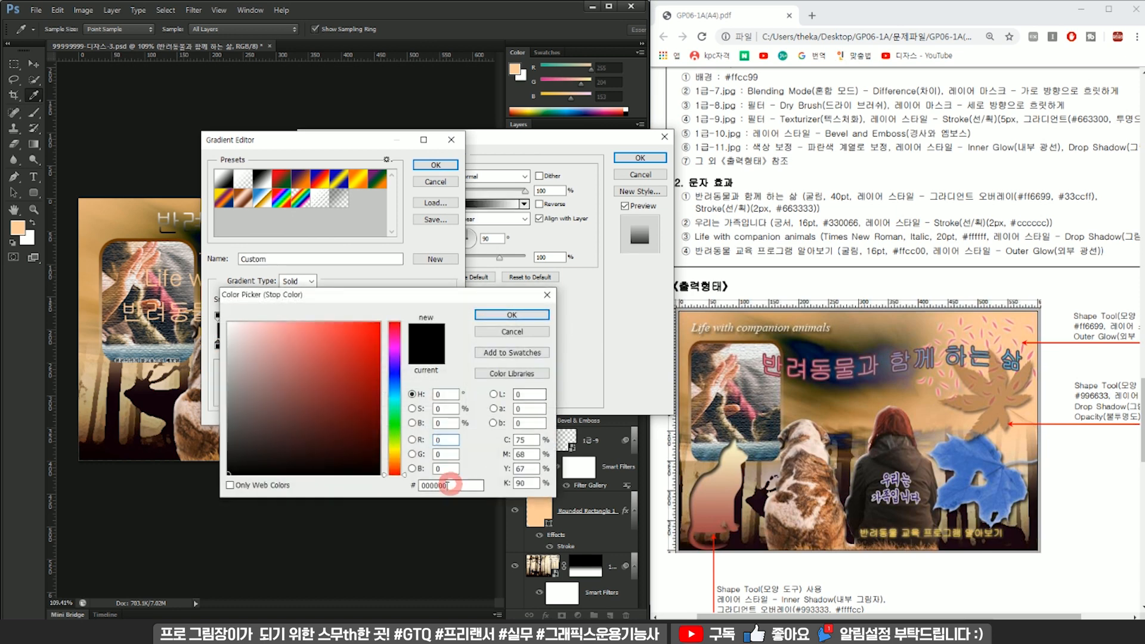
type("ff6699")
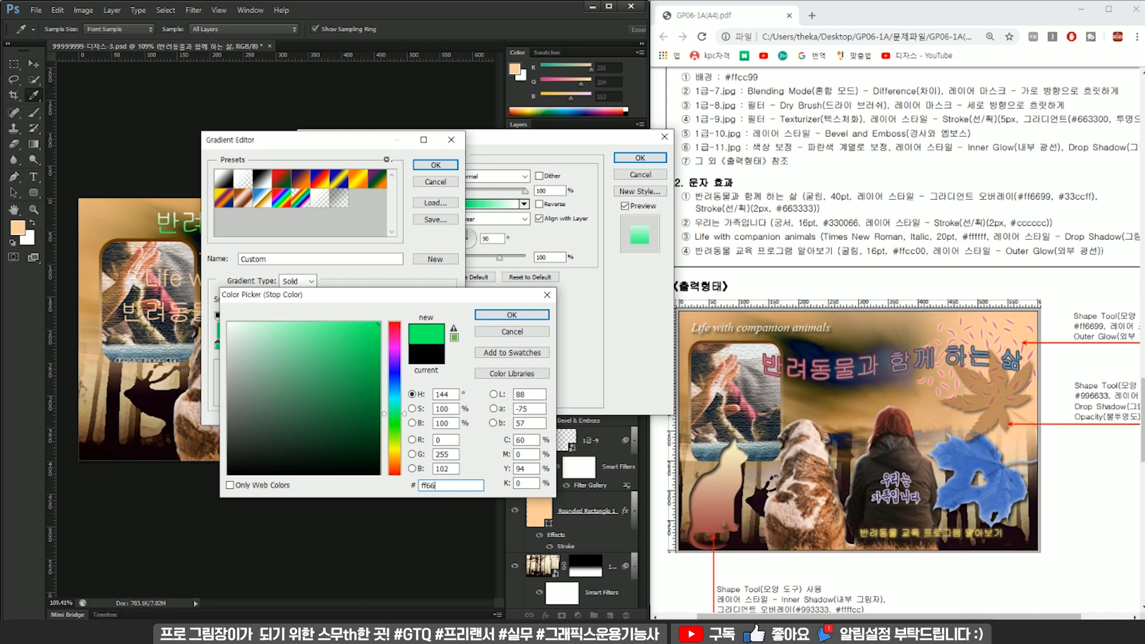
key("Return")
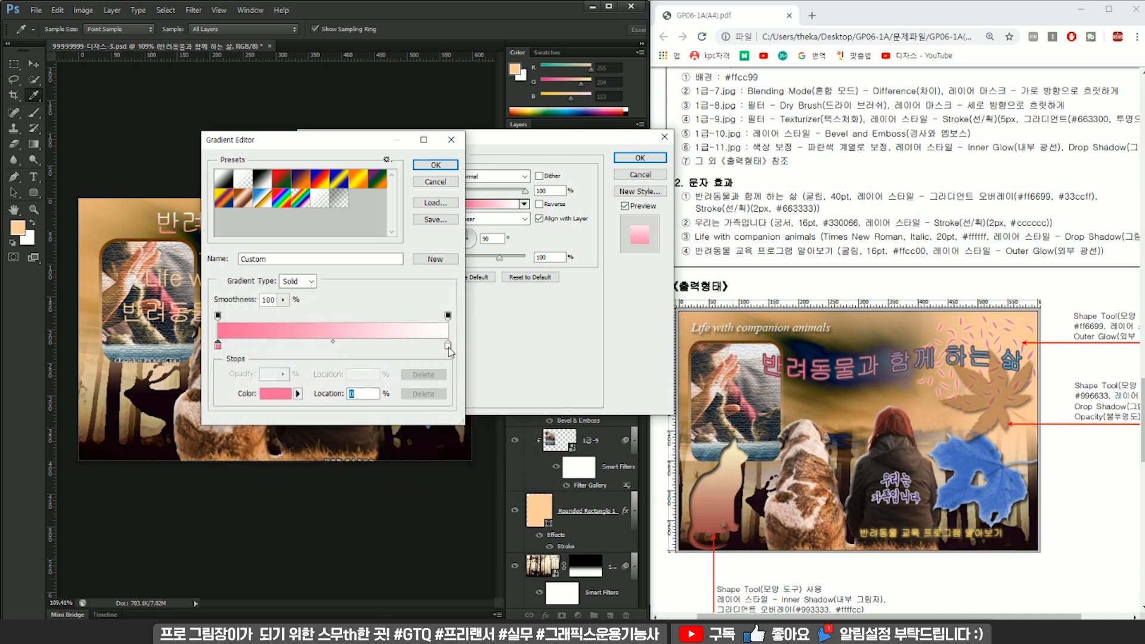
Set the heading gradient's end colour stop to #33ccff and turn its angle so it runs roughly horizontally.
double_click(448, 345)
type("33ccff")
key("Return")
key("Return")
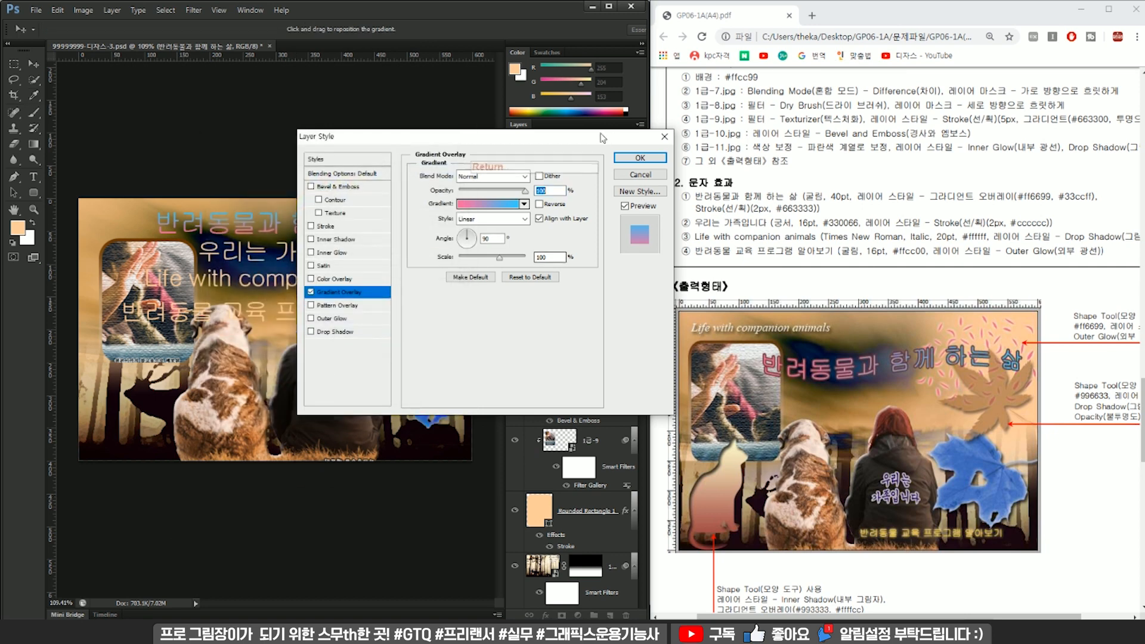
left_click_drag(524, 137, 523, 256)
left_click_drag(475, 359, 407, 351)
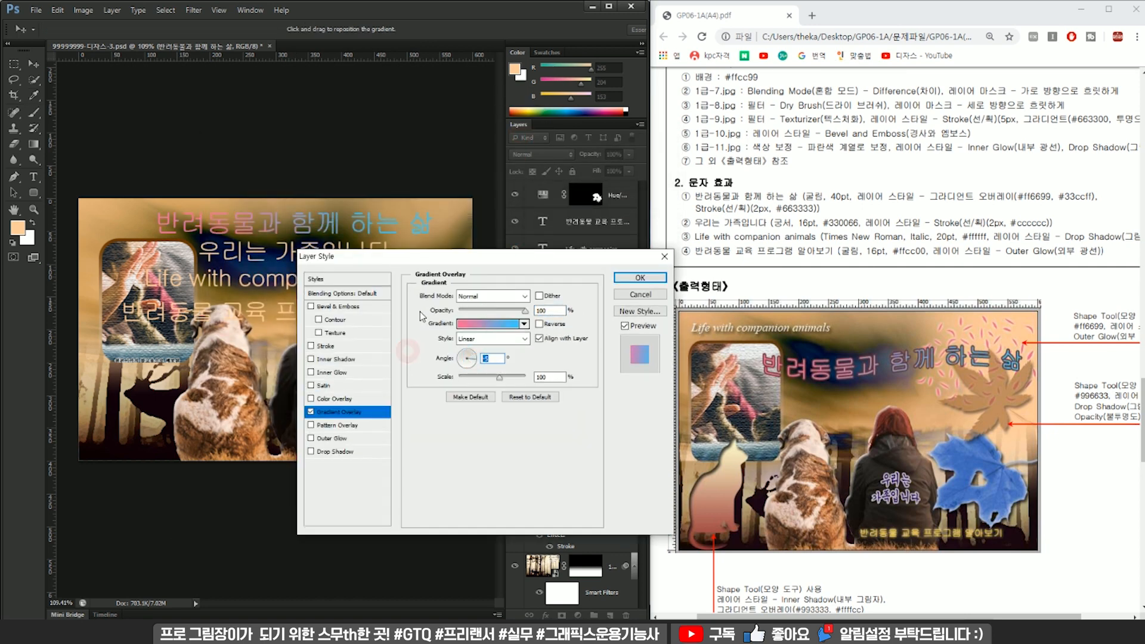
left_click(640, 277)
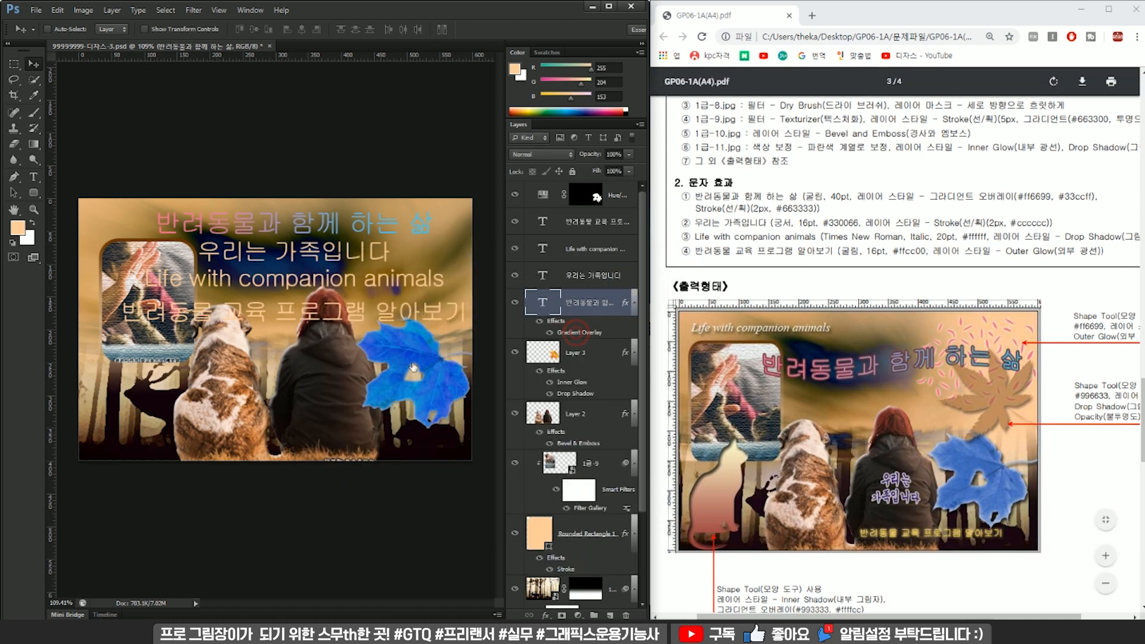
Add a 2 px outside Stroke in #663333 to the heading "반려동물과 함께 하는 삶".
double_click(576, 332)
left_click(325, 345)
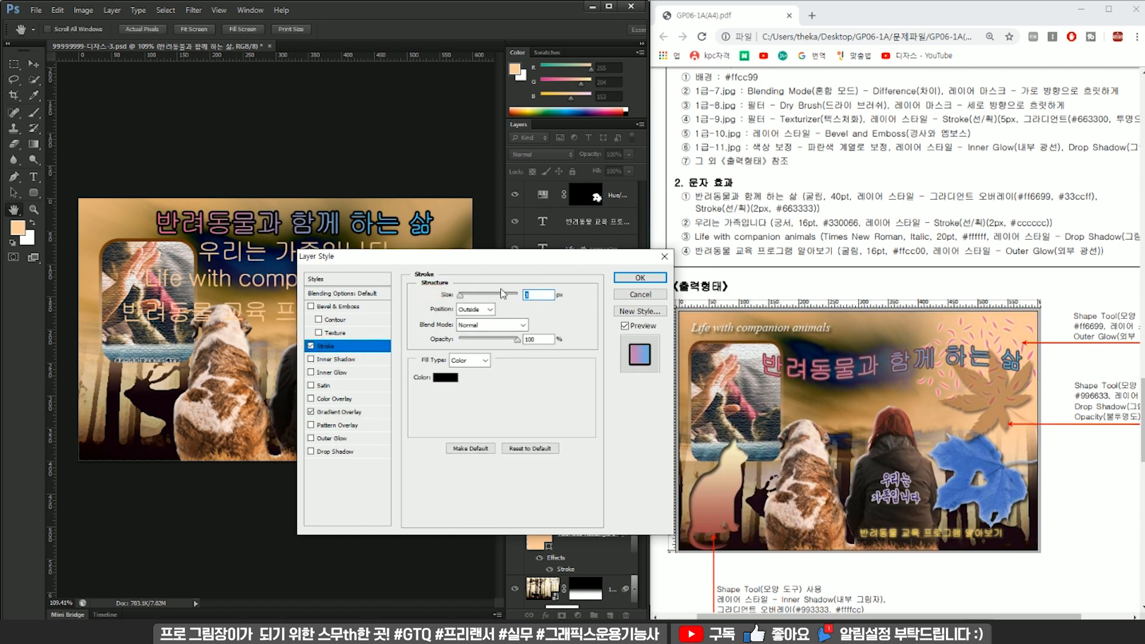
type("2")
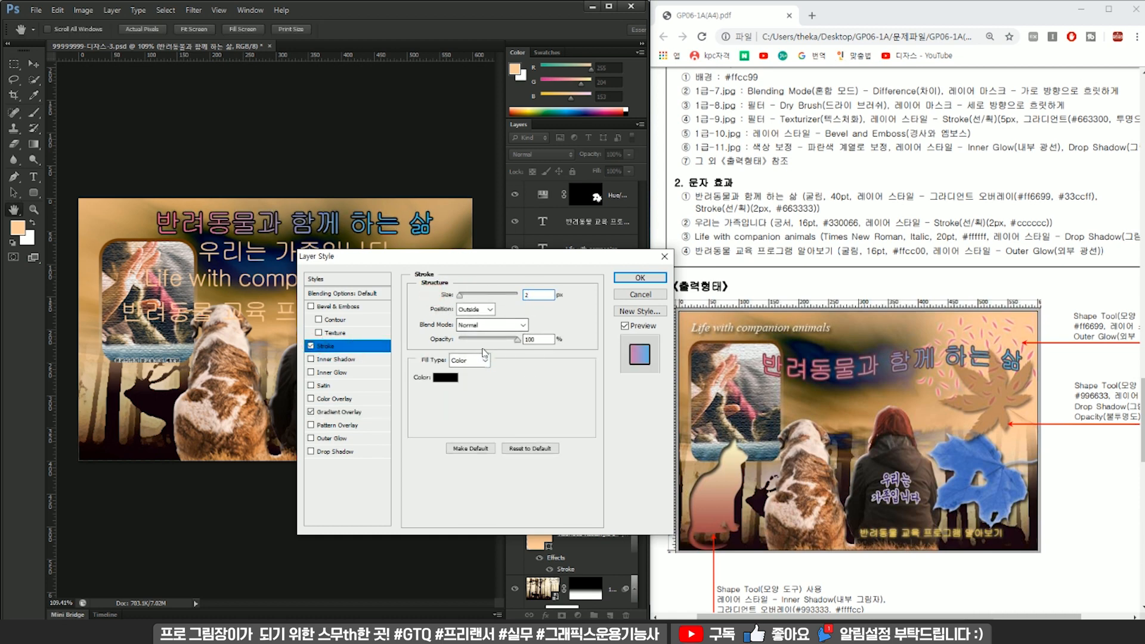
left_click(445, 378)
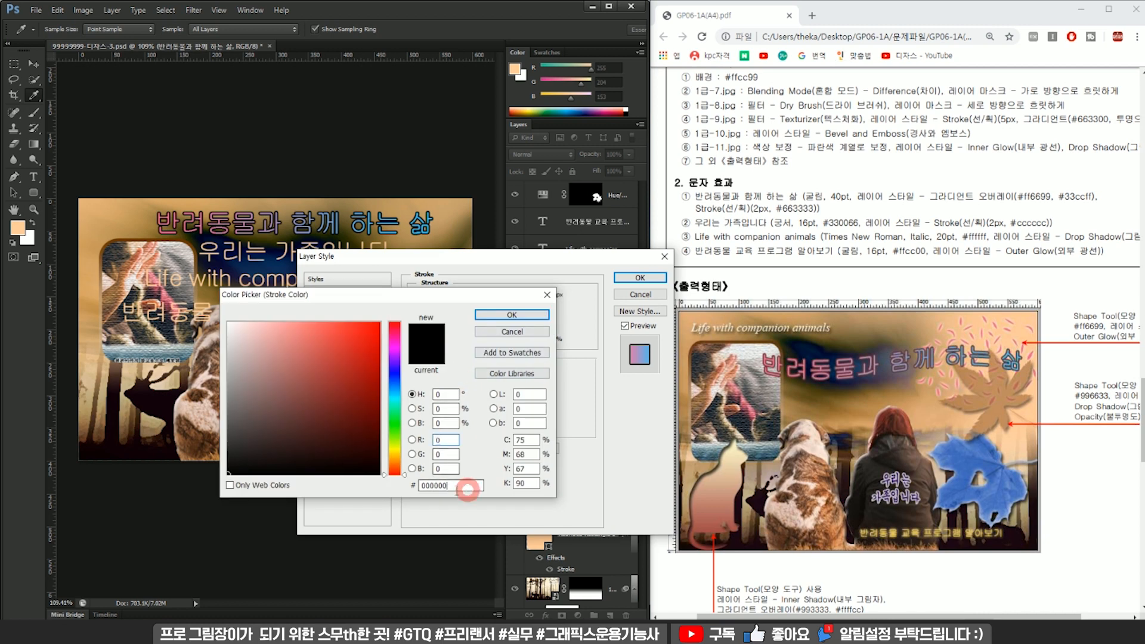
type("663333")
key("Return")
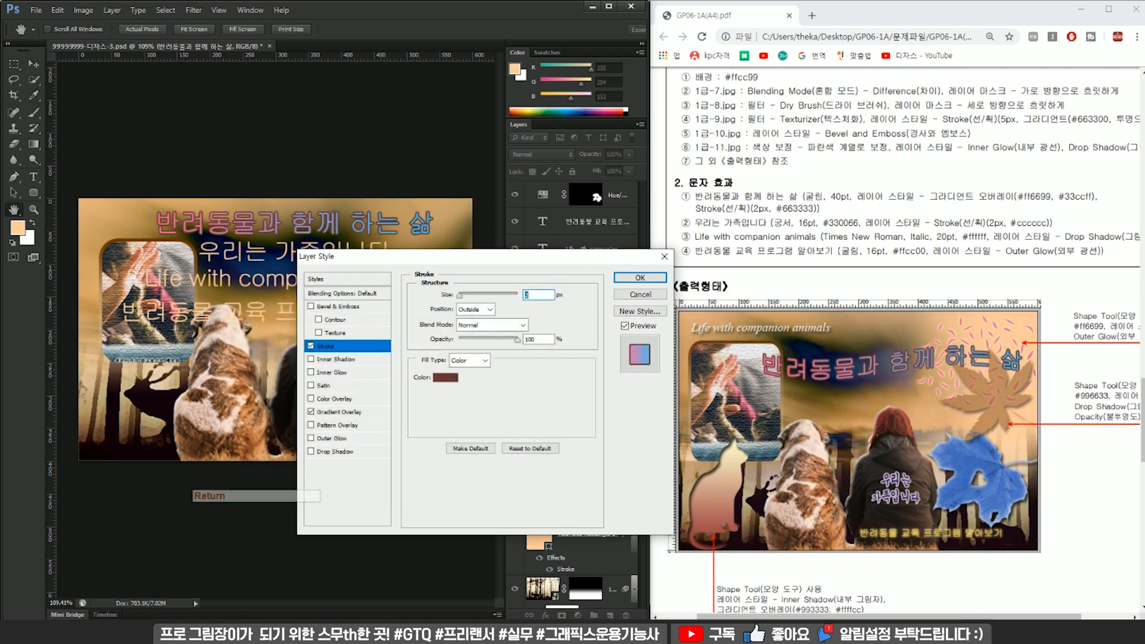
key("Return")
left_click(582, 291)
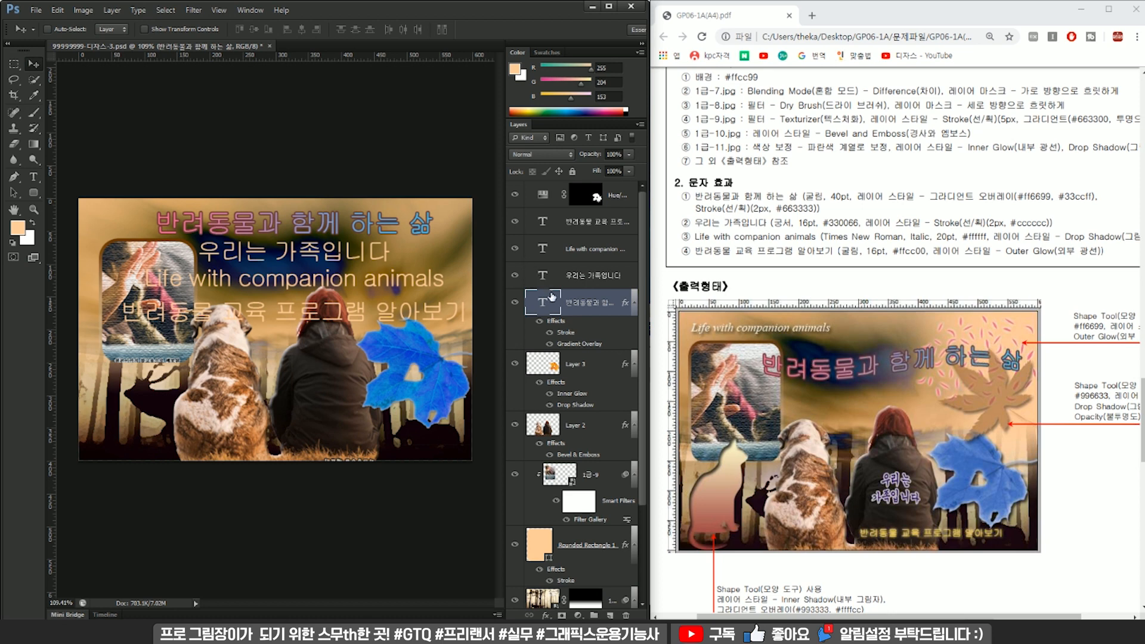
Set the text "우리는 가족입니다" to the 궁서 font at 16 pt.
left_click(542, 275)
double_click(544, 279)
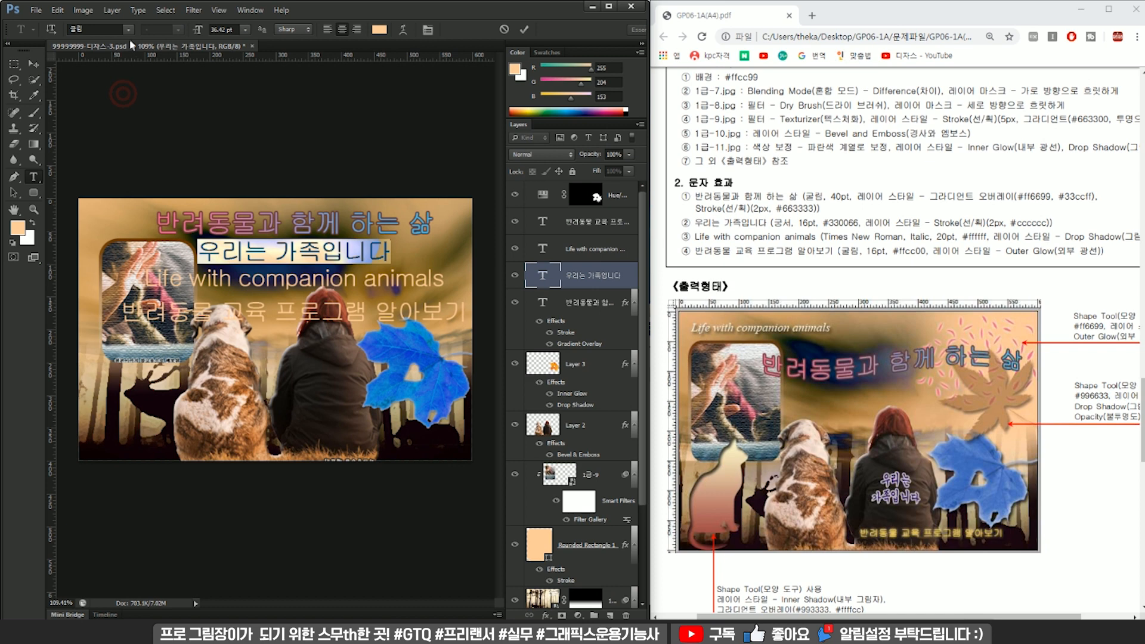
left_click(129, 30)
left_click(165, 95)
left_click(92, 28)
type("16")
key("Return")
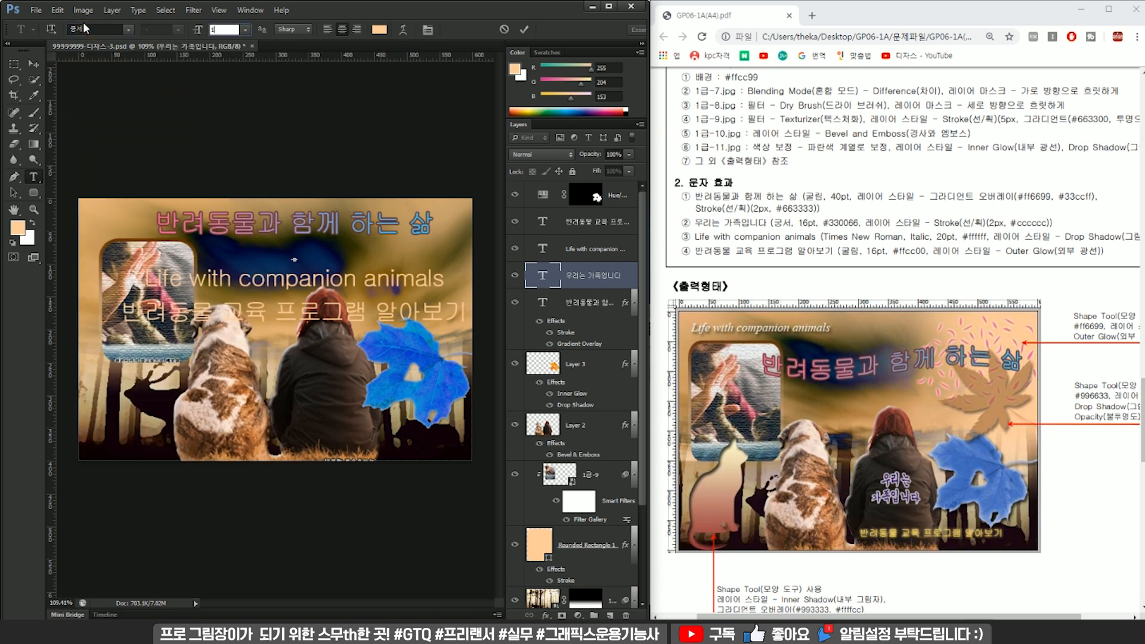
Set the text colour of "우리는 가족입니다" to #330066.
left_click(380, 29)
type("330066")
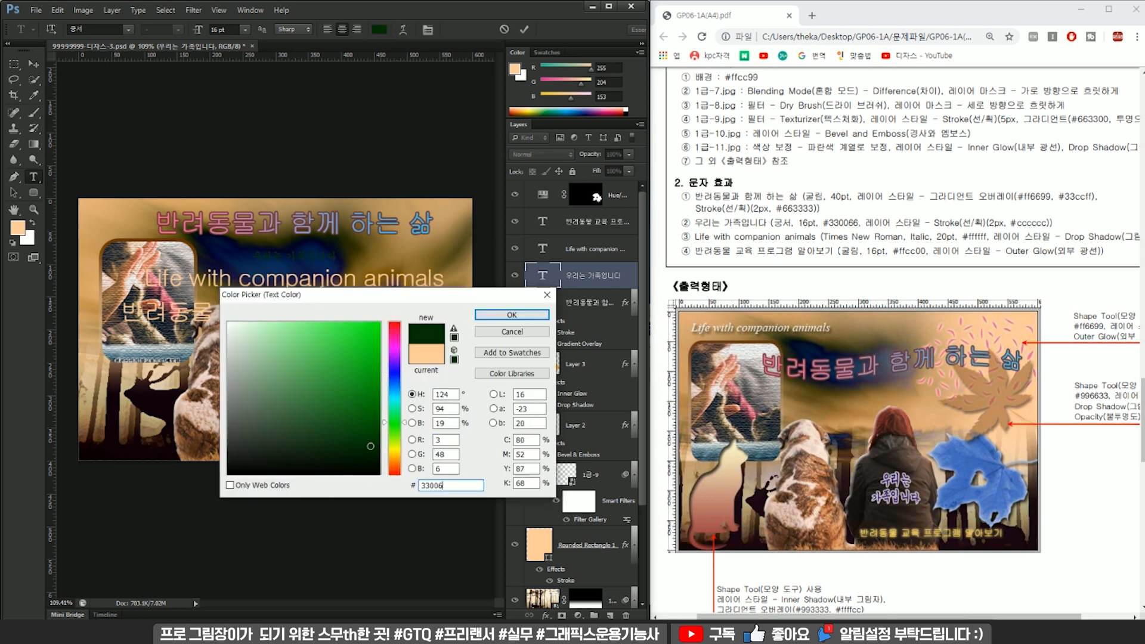
key("Return")
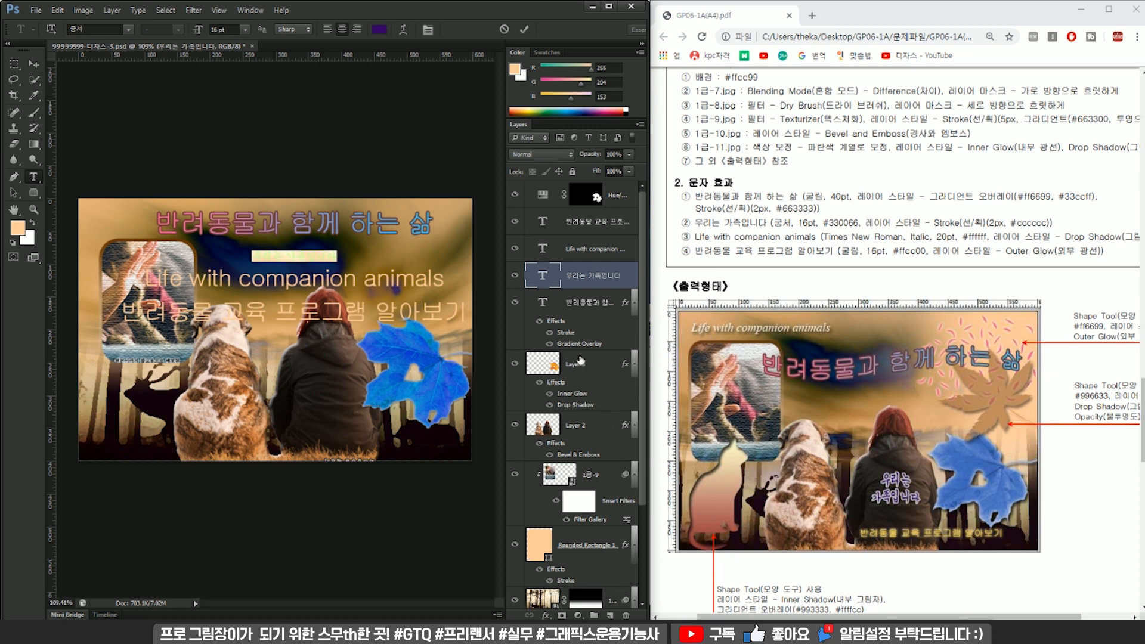
Copy the heading's Stroke effect onto "우리는 가족입니다" and change the copied stroke's colour to #cccccc.
mouse_move(565, 334)
left_mouse_down()
mouse_move(542, 387)
mouse_move(554, 406)
mouse_move(602, 224)
mouse_move(603, 377)
mouse_move(593, 277)
left_mouse_up()
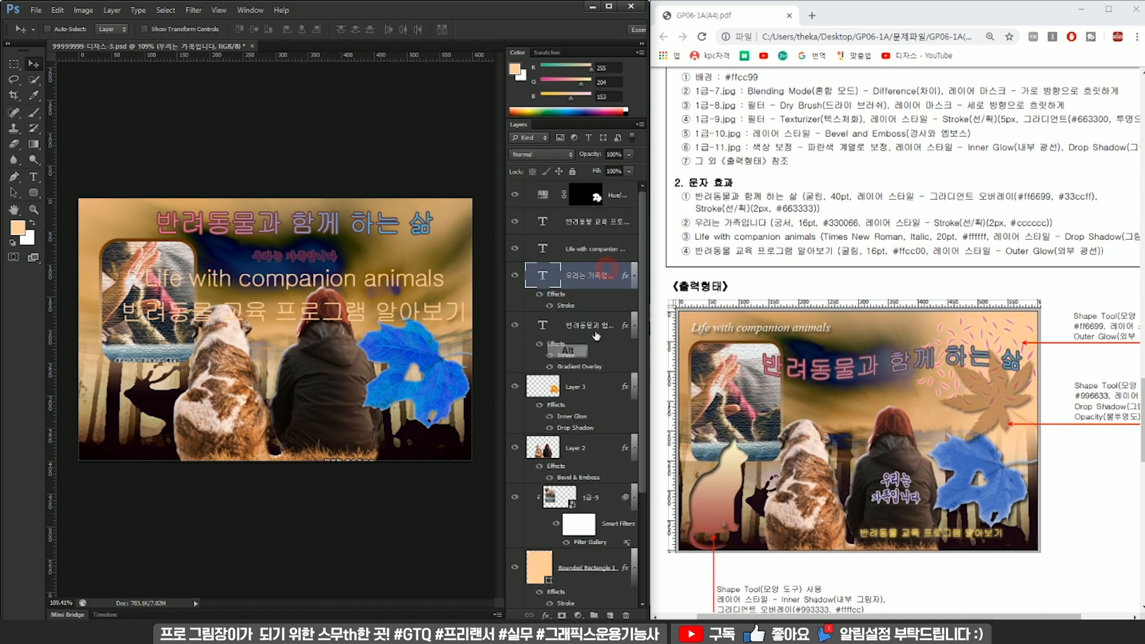
double_click(566, 307)
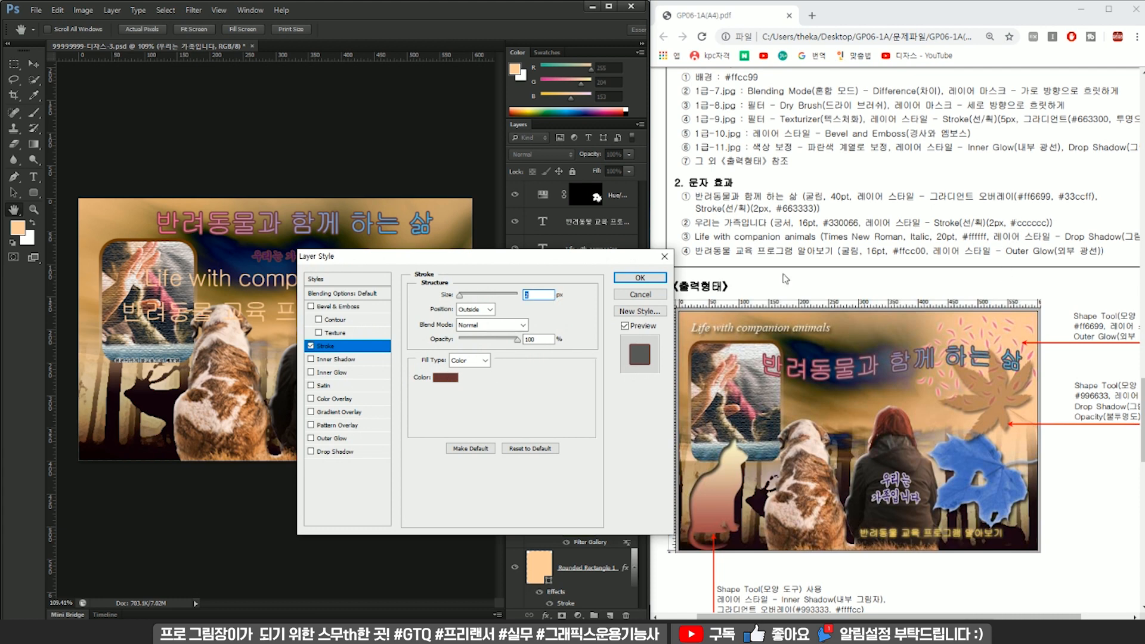
left_click(450, 378)
left_click(452, 485)
type("cccccc")
left_click(512, 314)
left_click(641, 277)
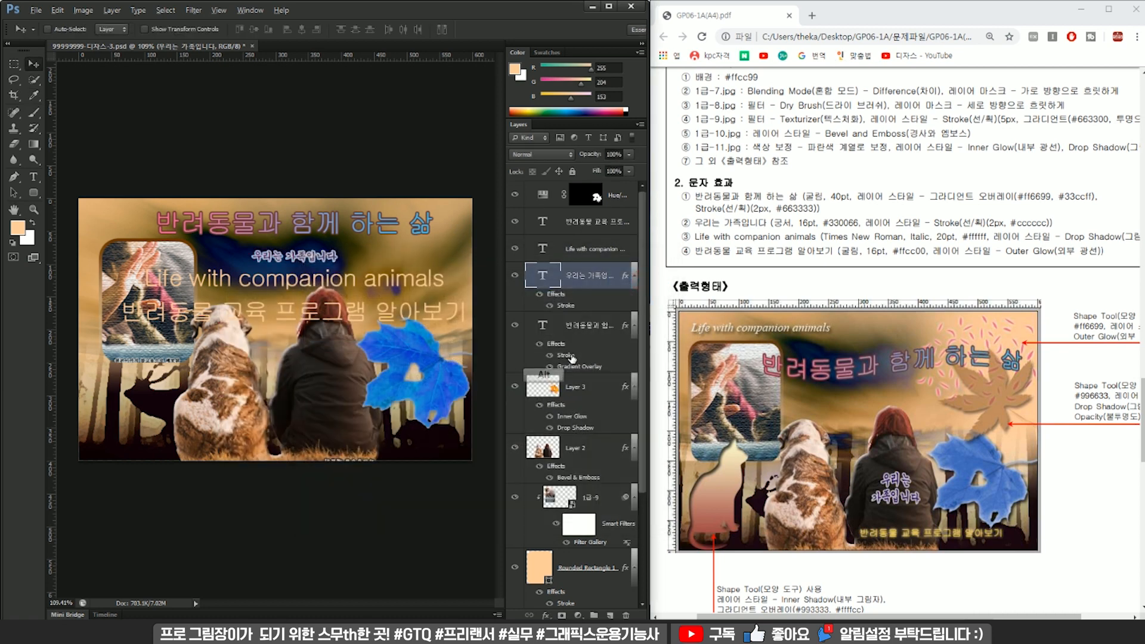
mouse_move(566, 356)
left_mouse_down()
mouse_move(590, 217)
mouse_move(567, 359)
left_mouse_up()
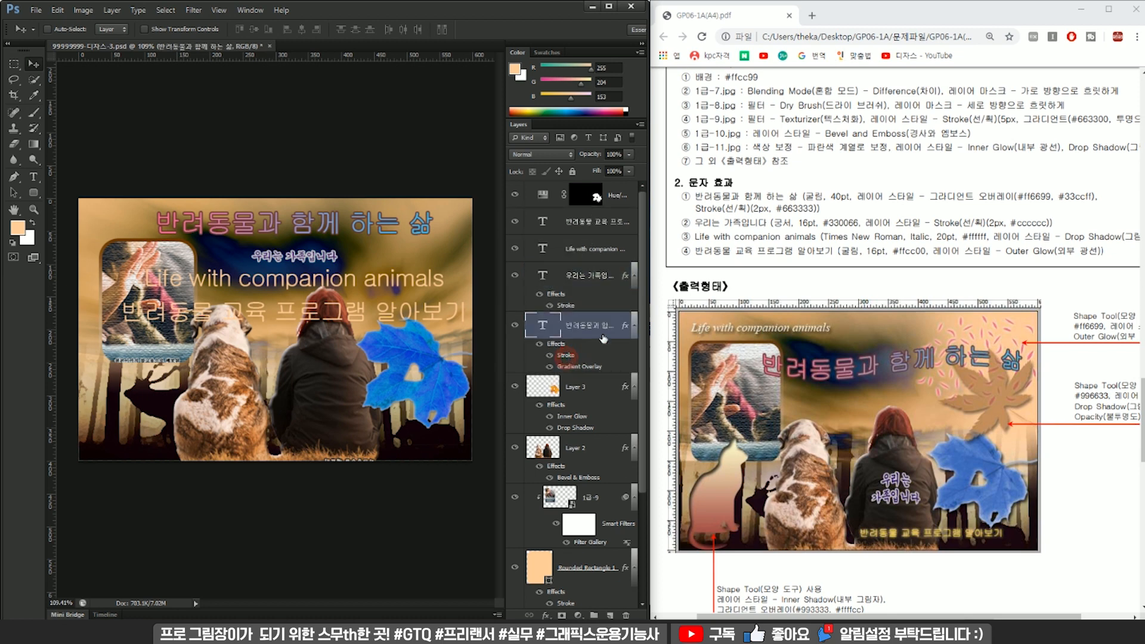
Set the font of "Life with companion animals" to Times New Roman Italic.
left_click(580, 249)
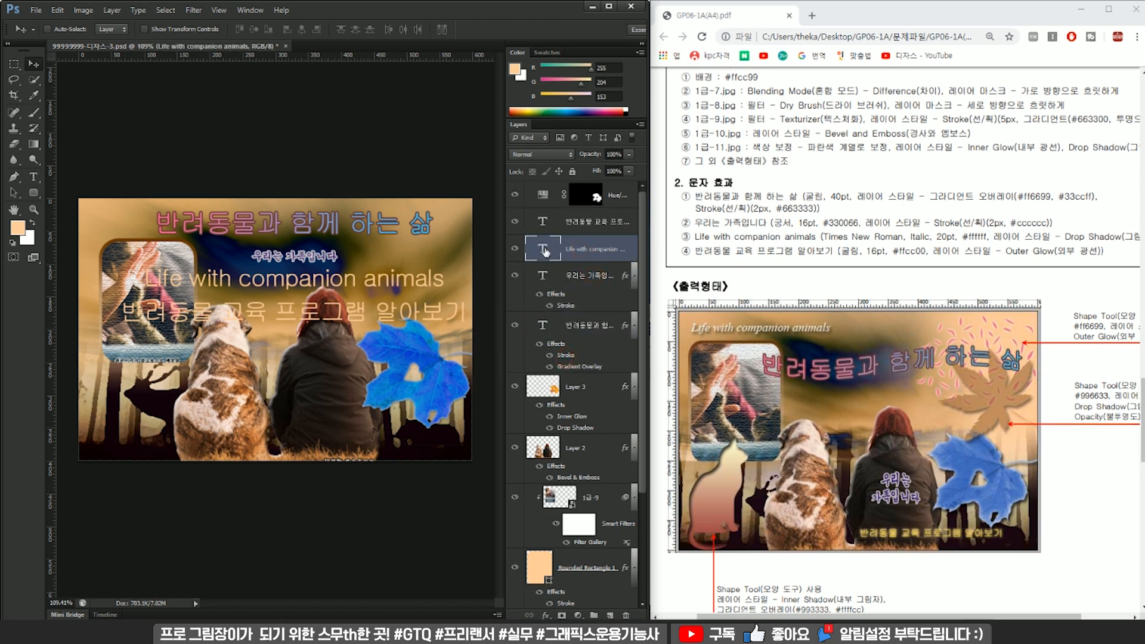
double_click(543, 250)
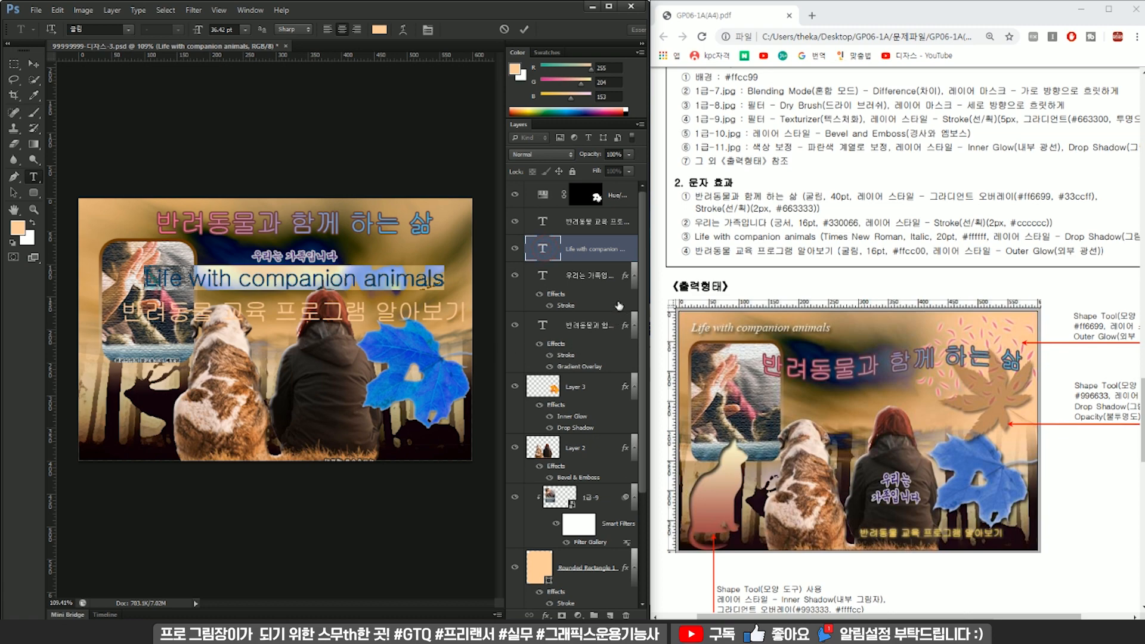
left_click(128, 30)
left_click_drag(265, 182, 284, 411)
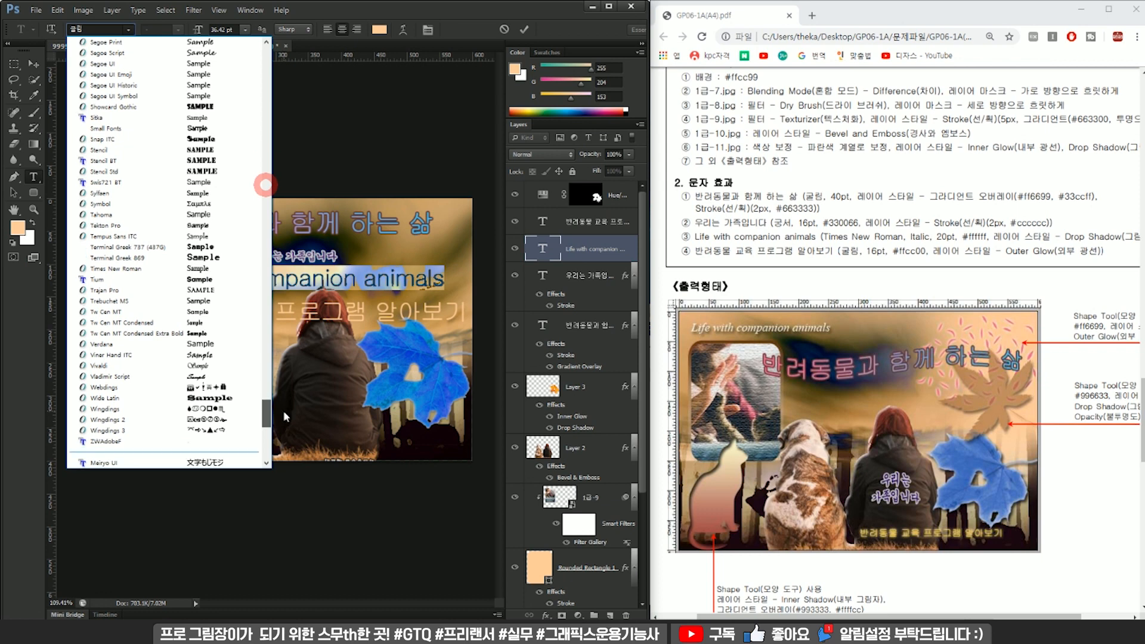
left_click(110, 268)
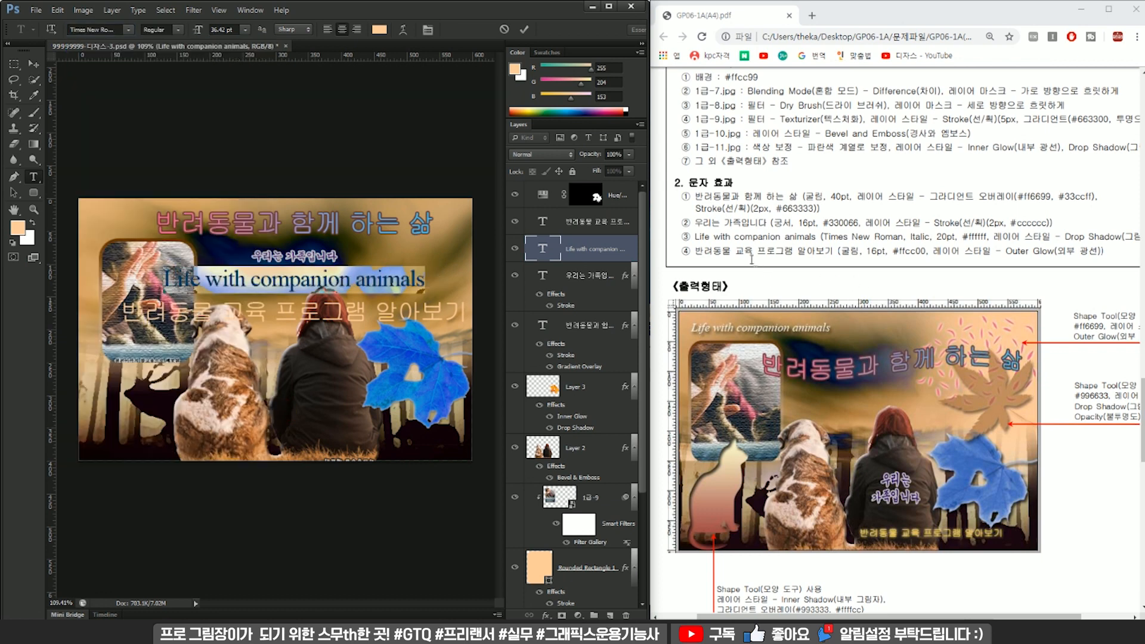
left_click(178, 30)
left_click(171, 54)
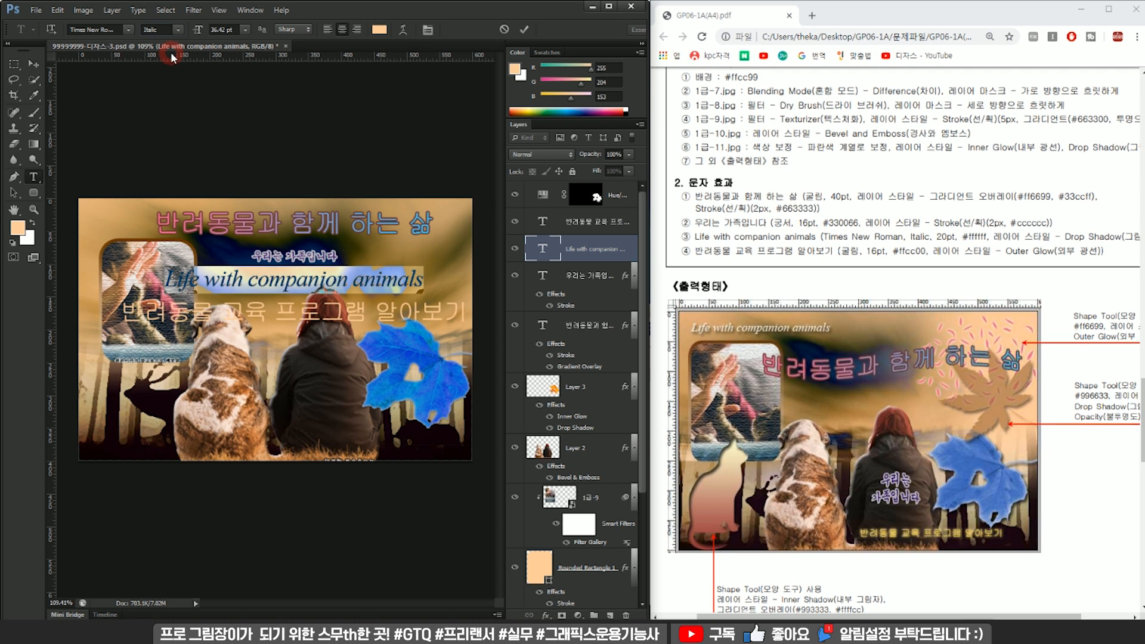
Set the text "Life with companion animals" to 20 pt and colour #ffffff.
left_click(231, 28)
type("20")
key("Return")
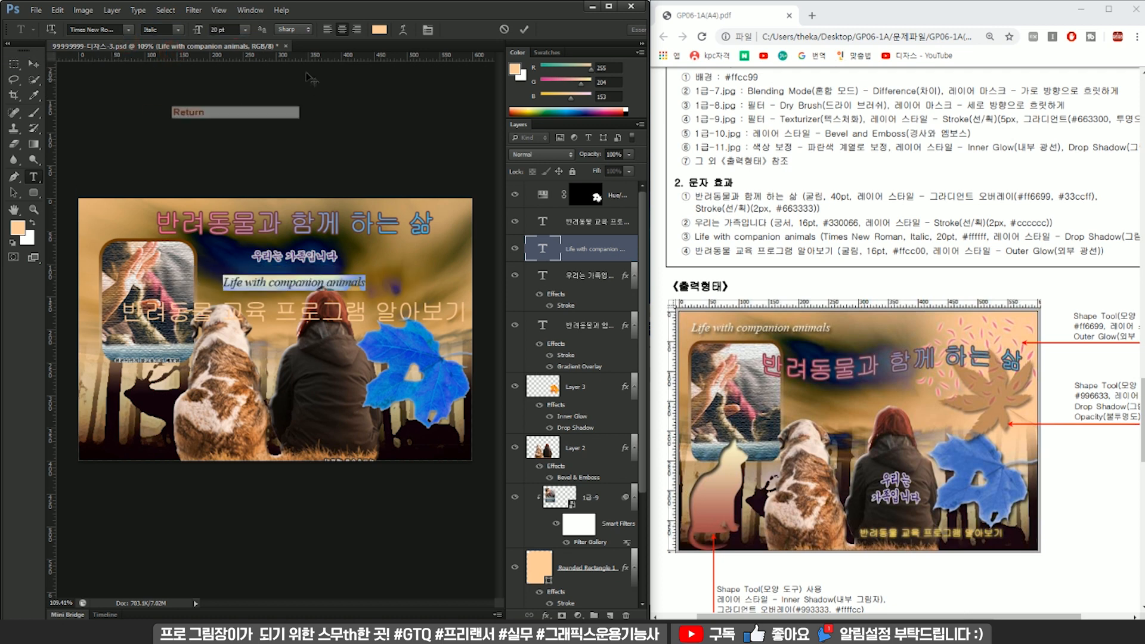
left_click(379, 29)
type("ffffff")
left_click(519, 314)
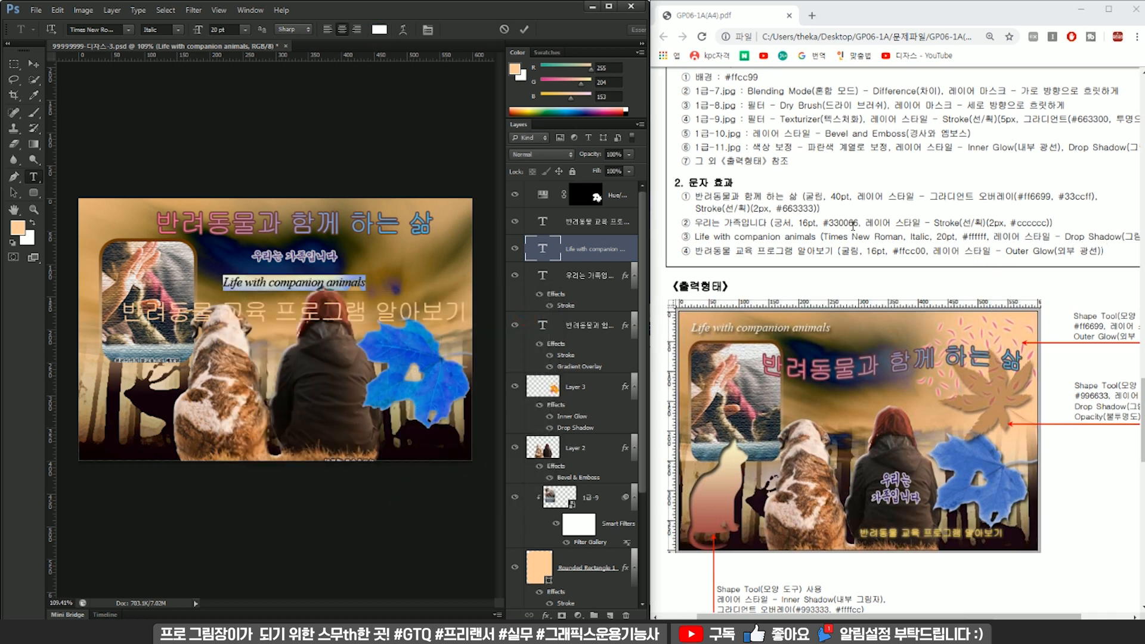
Add a Drop Shadow with default settings to "Life with companion animals".
left_click(583, 258)
key("v")
double_click(575, 258)
left_click(311, 452)
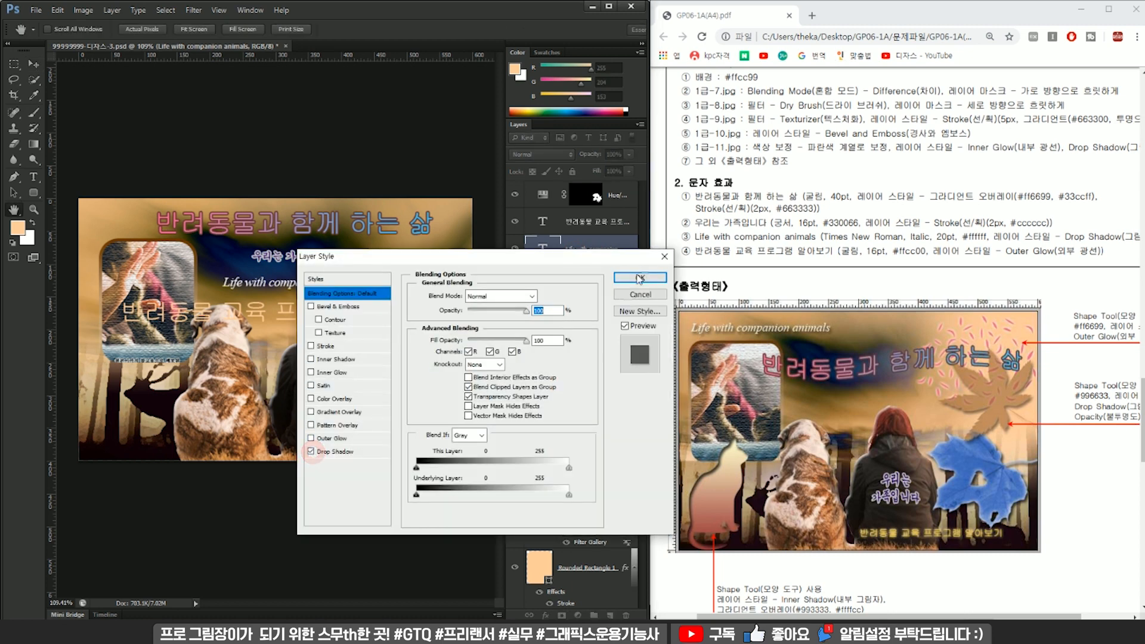
left_click(640, 277)
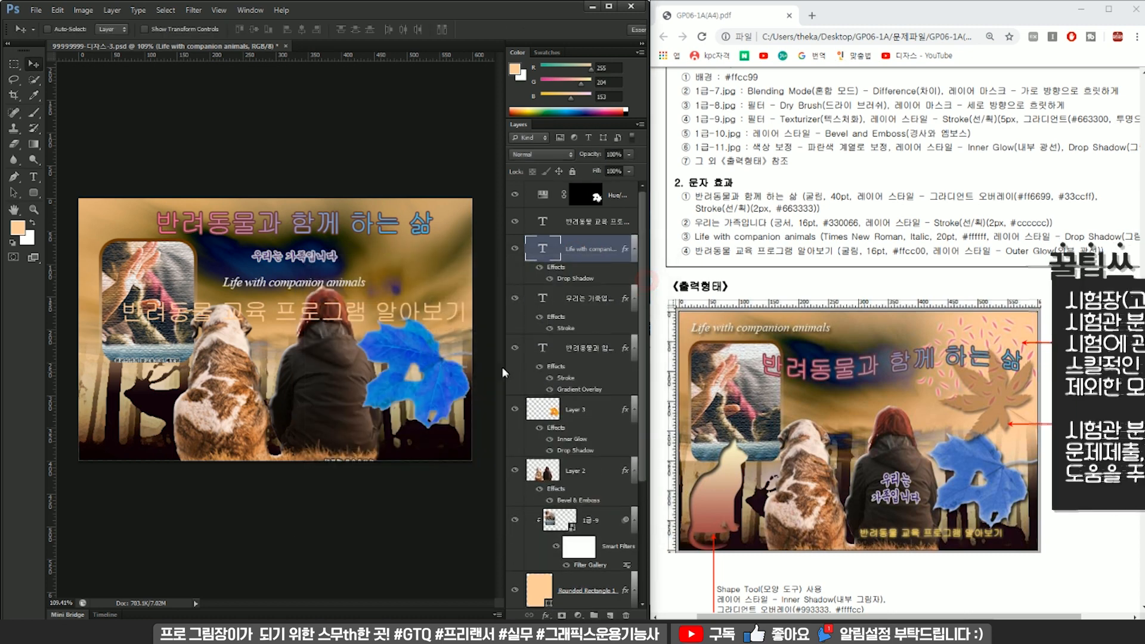
Set the text "반려동물 교육 프로그램 알아보기" to 16 pt and colour #ffcc00.
left_click(551, 228)
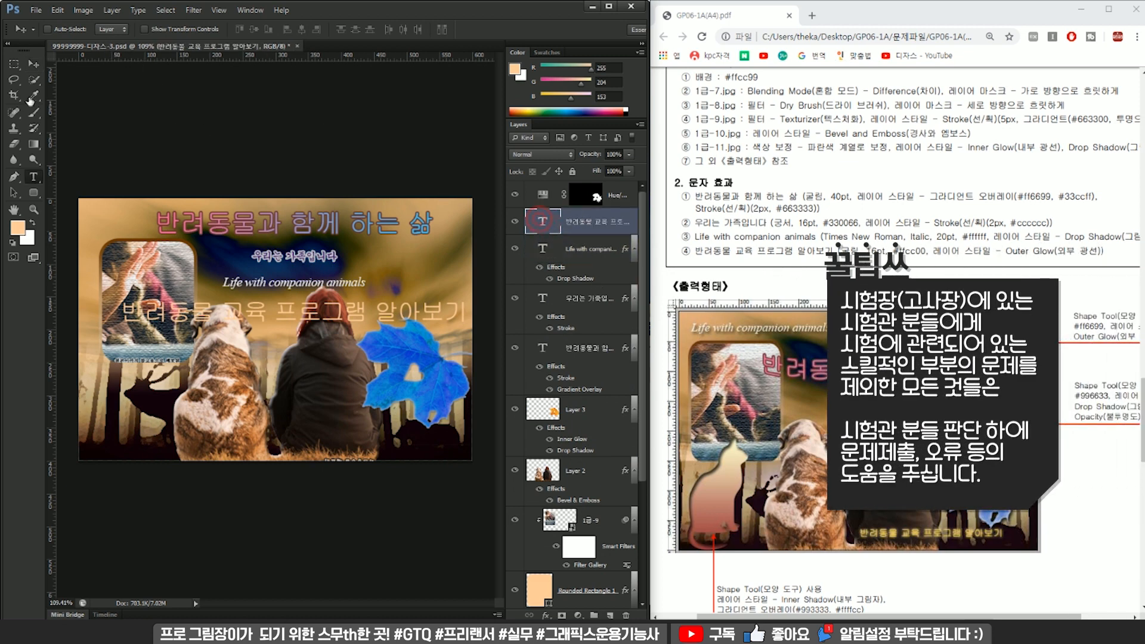
double_click(542, 221)
left_click(244, 30)
left_click(231, 29)
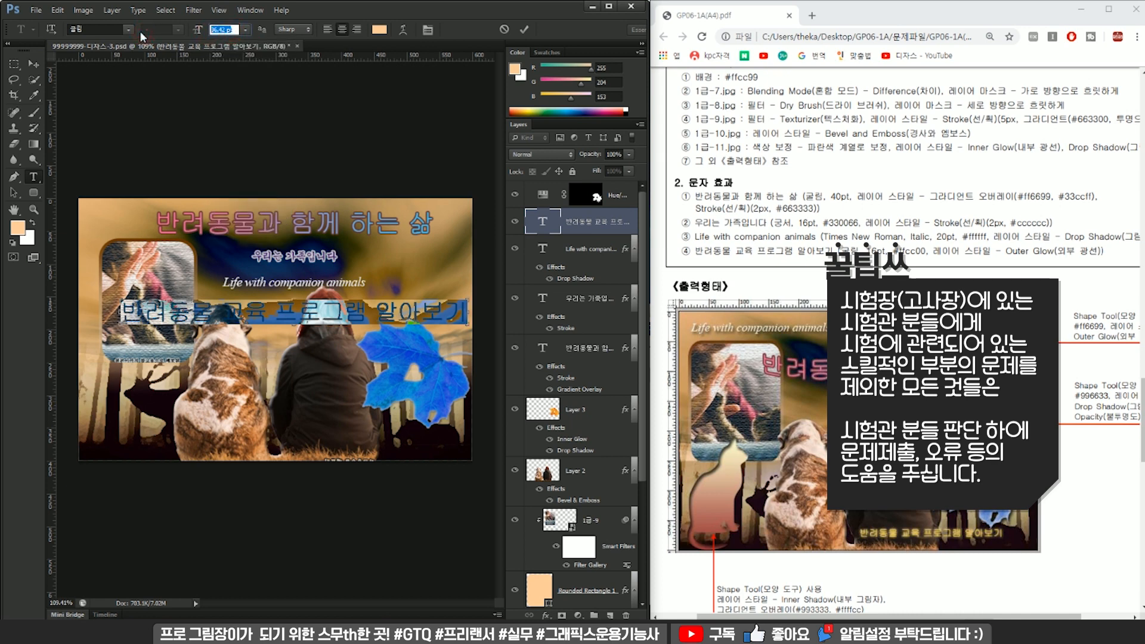
left_click_drag(232, 31, 218, 37)
type("16")
key("Return")
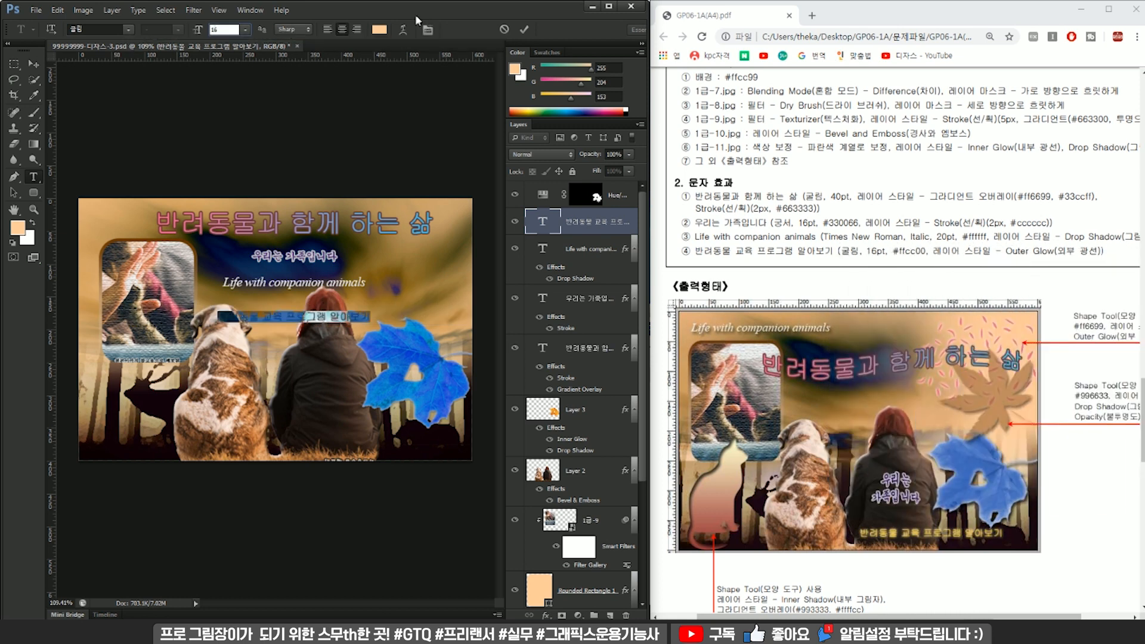
left_click(377, 30)
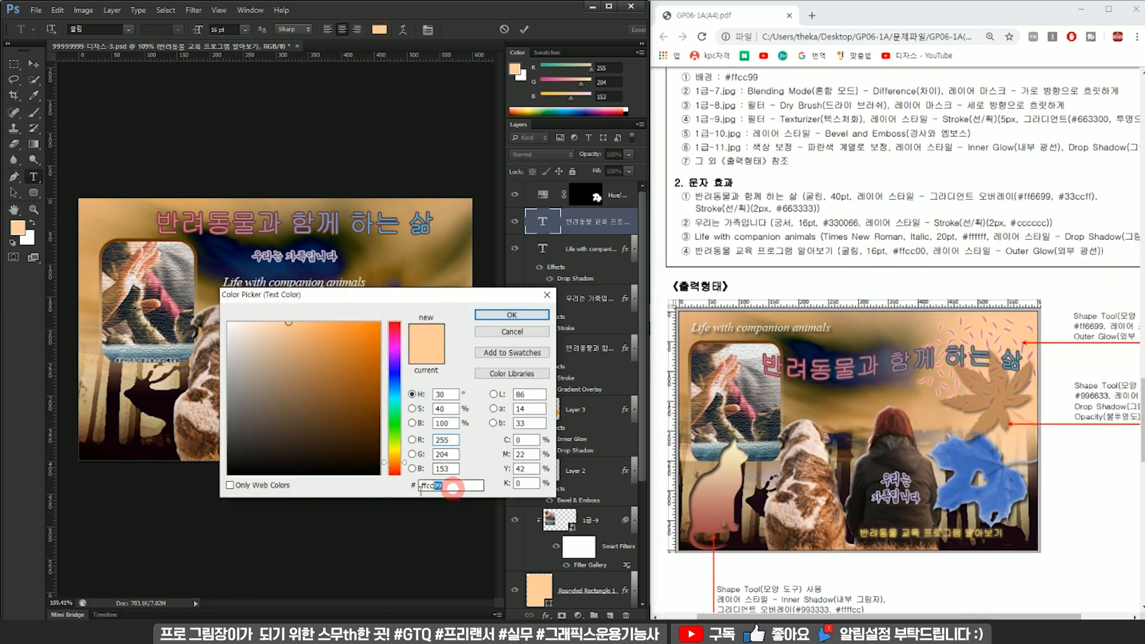
type("ffcc00")
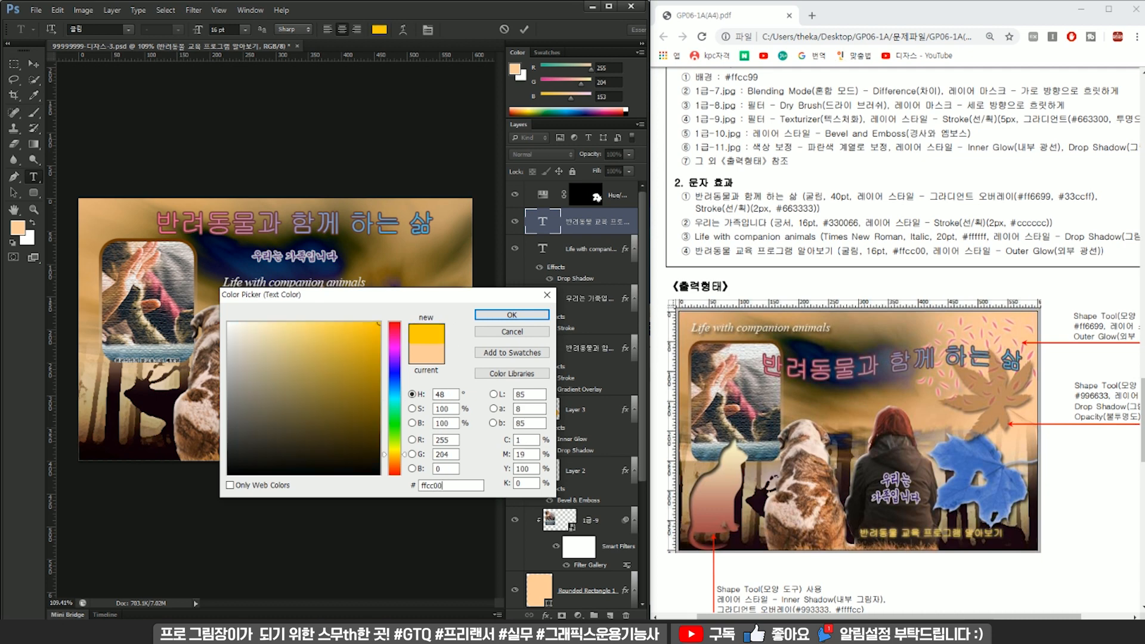
key("Return")
Add an Outer Glow with default settings to "반려동물 교육 프로그램 알아보기".
left_click(590, 248)
left_click(586, 233)
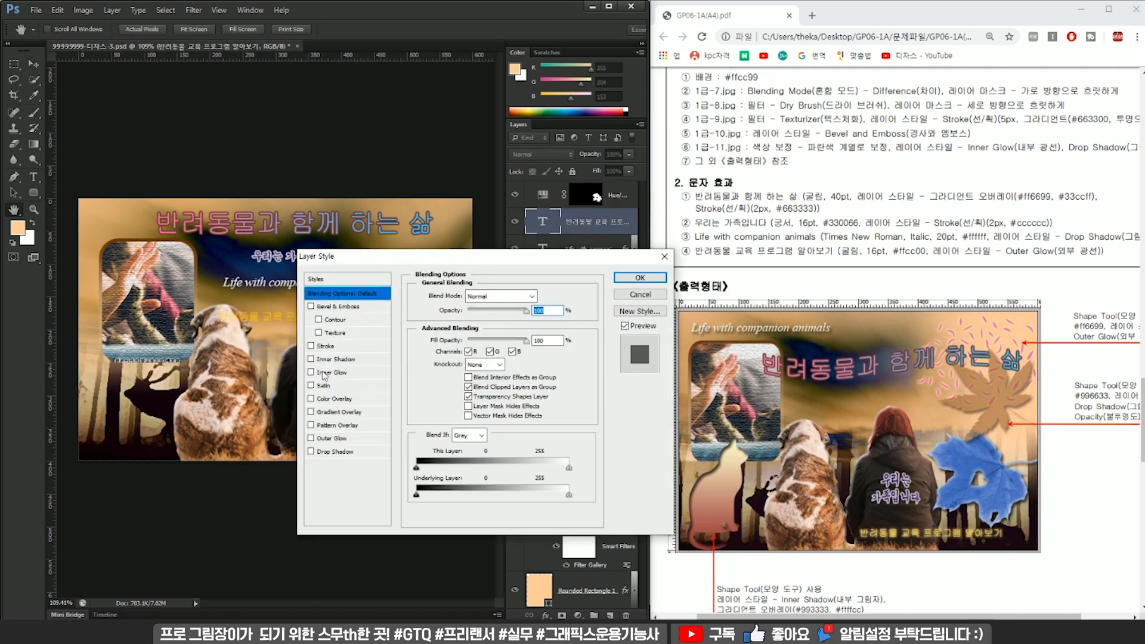
left_click(311, 437)
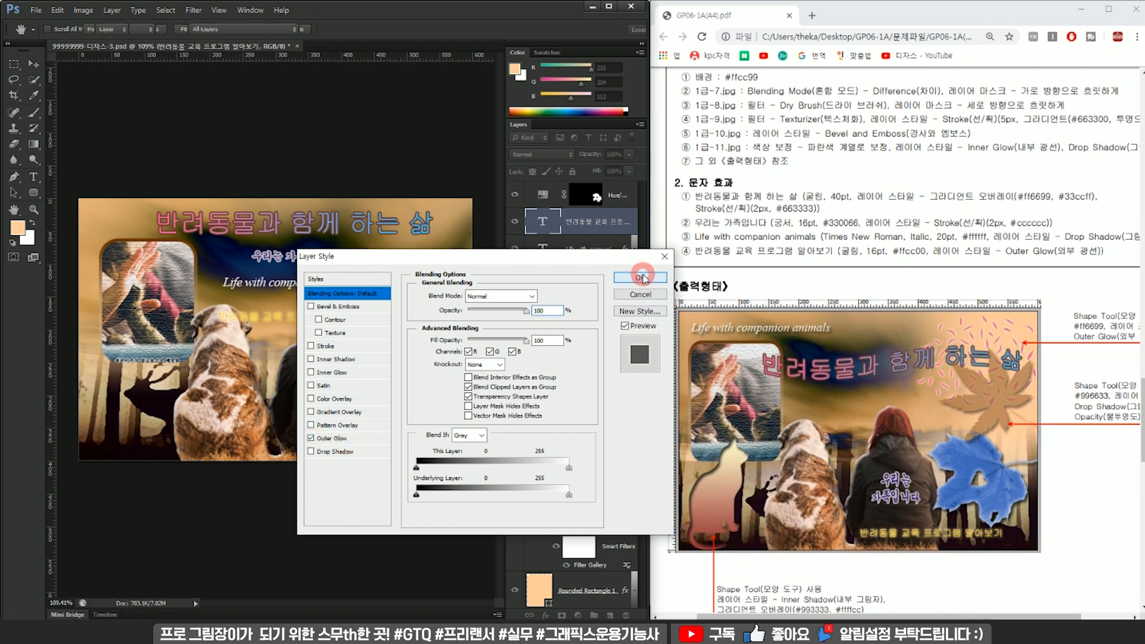
left_click(639, 277)
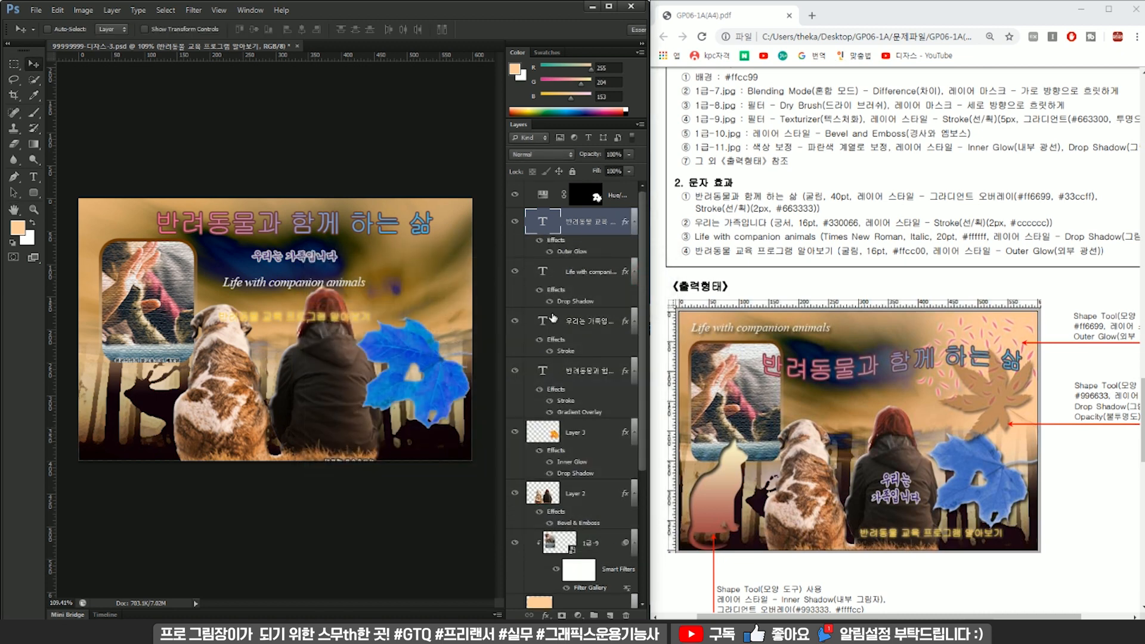
Move "반려동물 교육 프로그램 알아보기" to the poster's lower edge below the seated woman, and "Life with companion animals" to the poster's upper-left corner.
key("ctrl+t")
left_click_drag(358, 320, 431, 441)
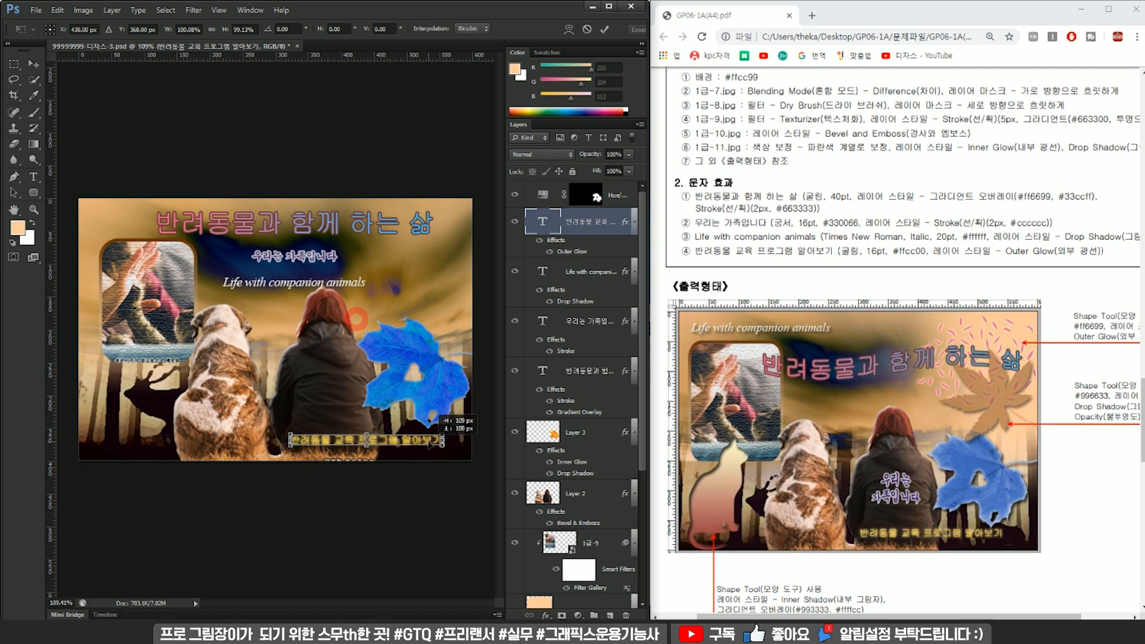
key("Return")
left_click(526, 277)
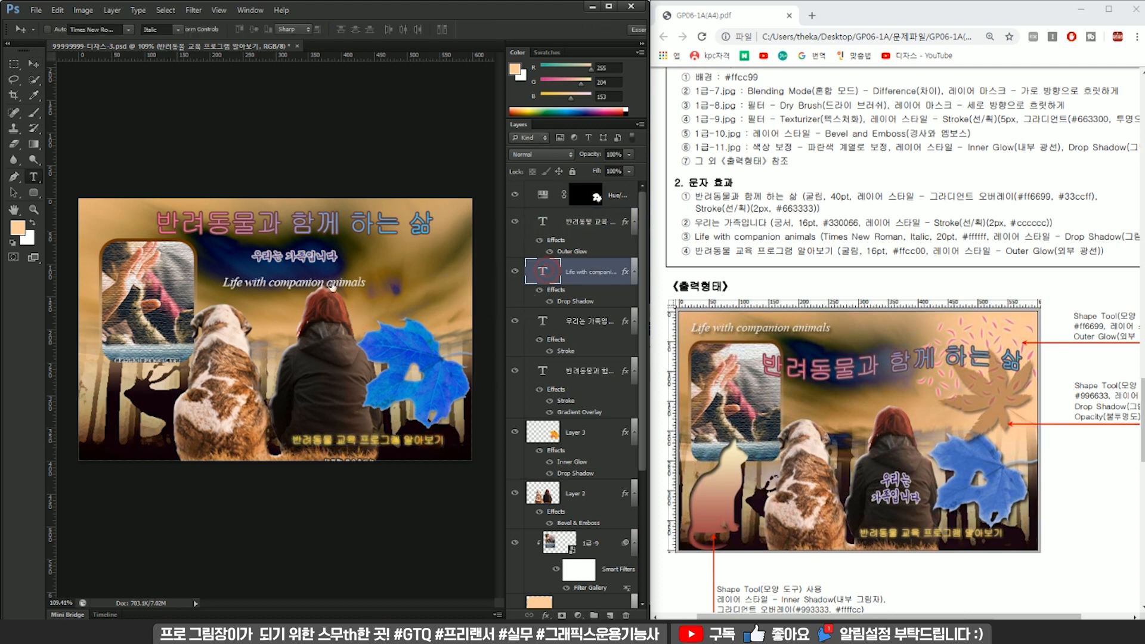
mouse_move(325, 288)
left_mouse_down()
mouse_move(241, 417)
mouse_move(263, 411)
mouse_move(201, 213)
left_mouse_up()
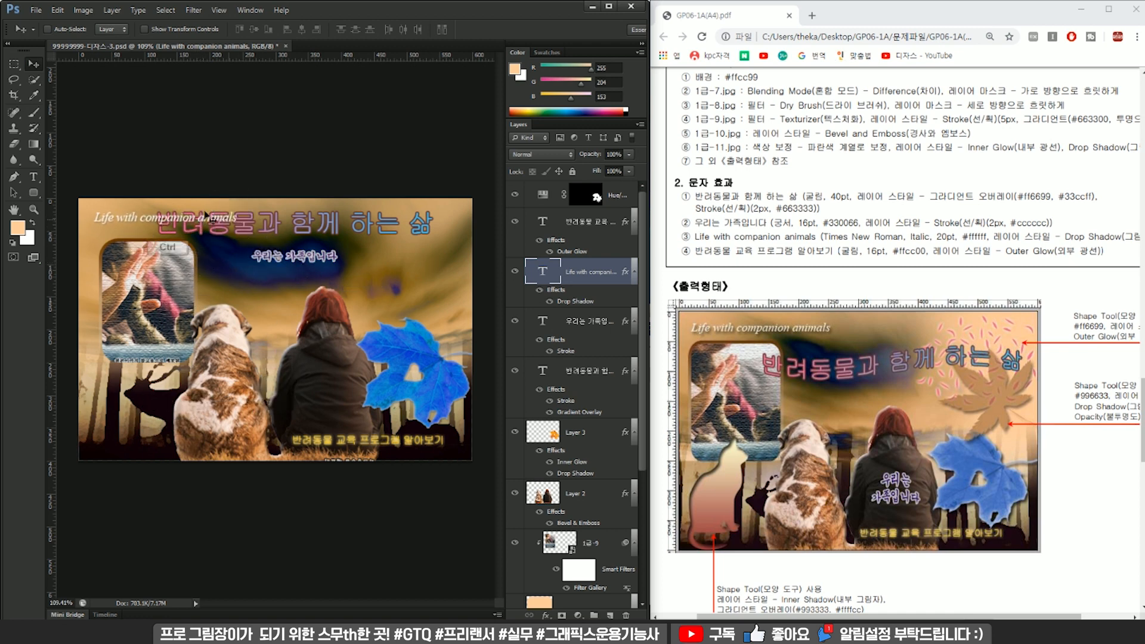
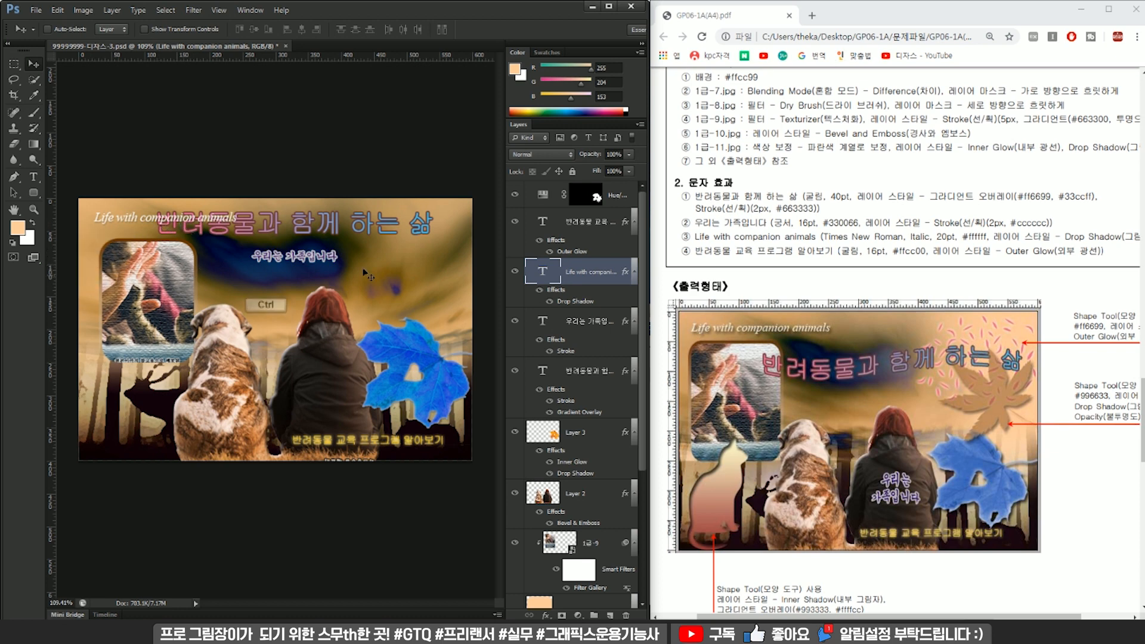
Move "우리는 가족입니다" over the woman's head and break it into two lines after "우리는".
left_click(366, 219, "ctrl")
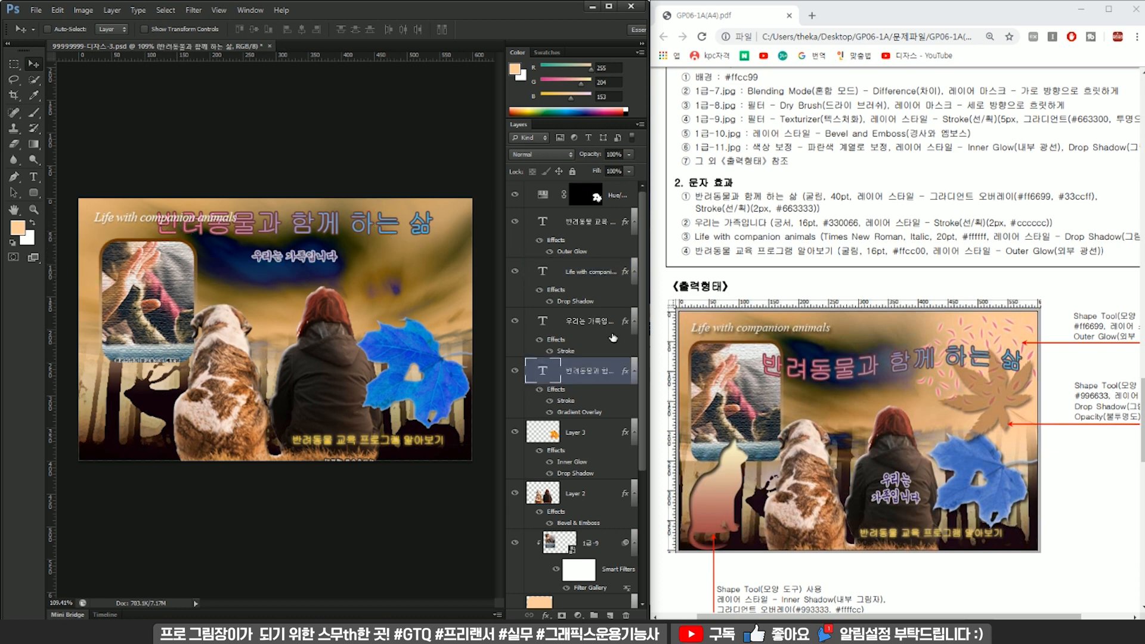
left_click_drag(326, 267, 370, 293)
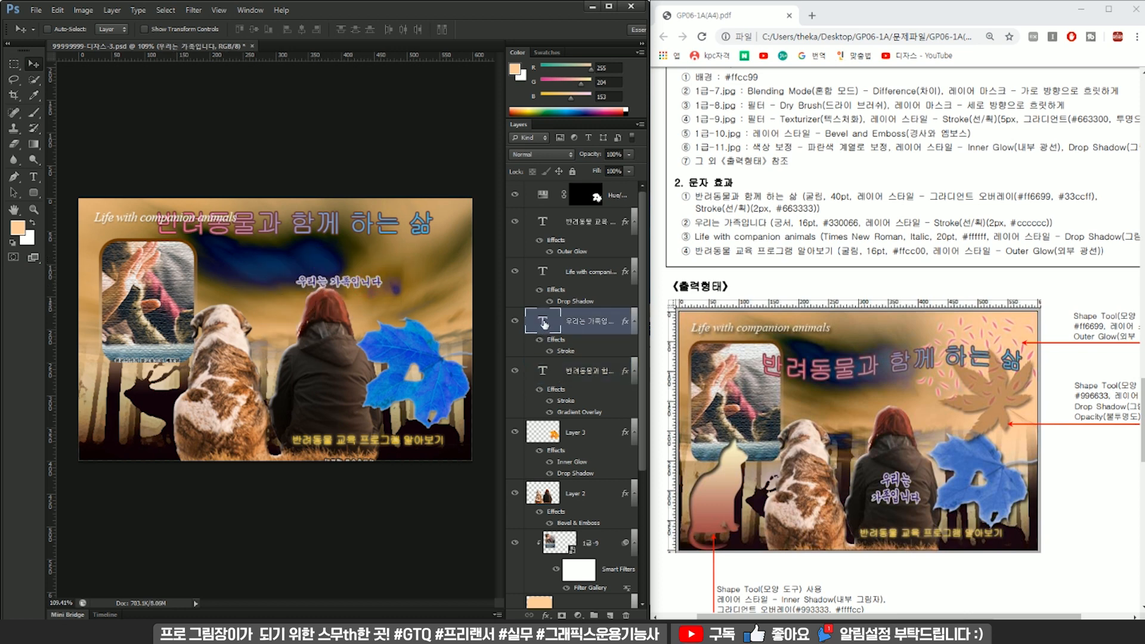
double_click(542, 322)
left_click(327, 281)
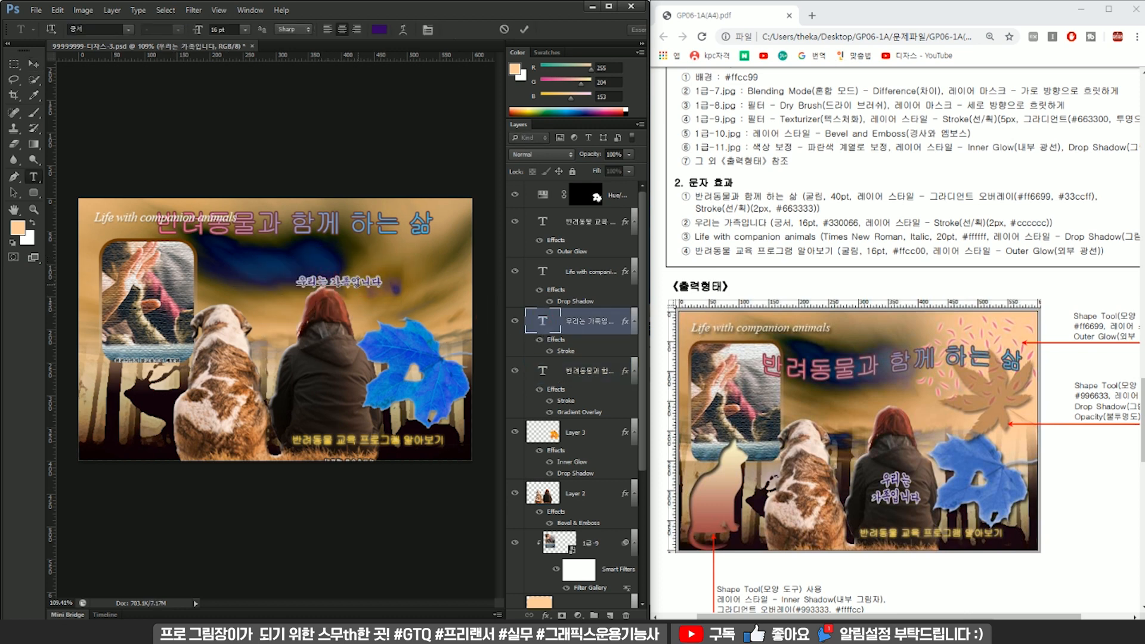
key("Return")
key("ctrl+a")
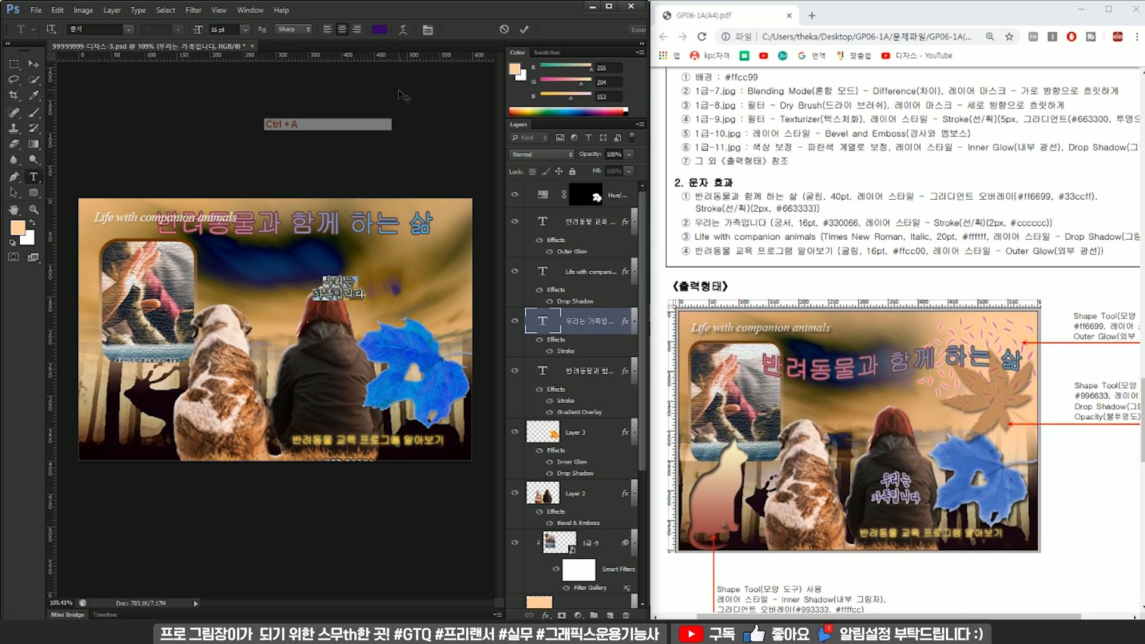
key("ctrl+Return")
Reorder the text layers with "우리는 가족입니다" first and the title "반려동물과 함께 하는 삶" directly beneath it, keeping both visible.
left_click(571, 272)
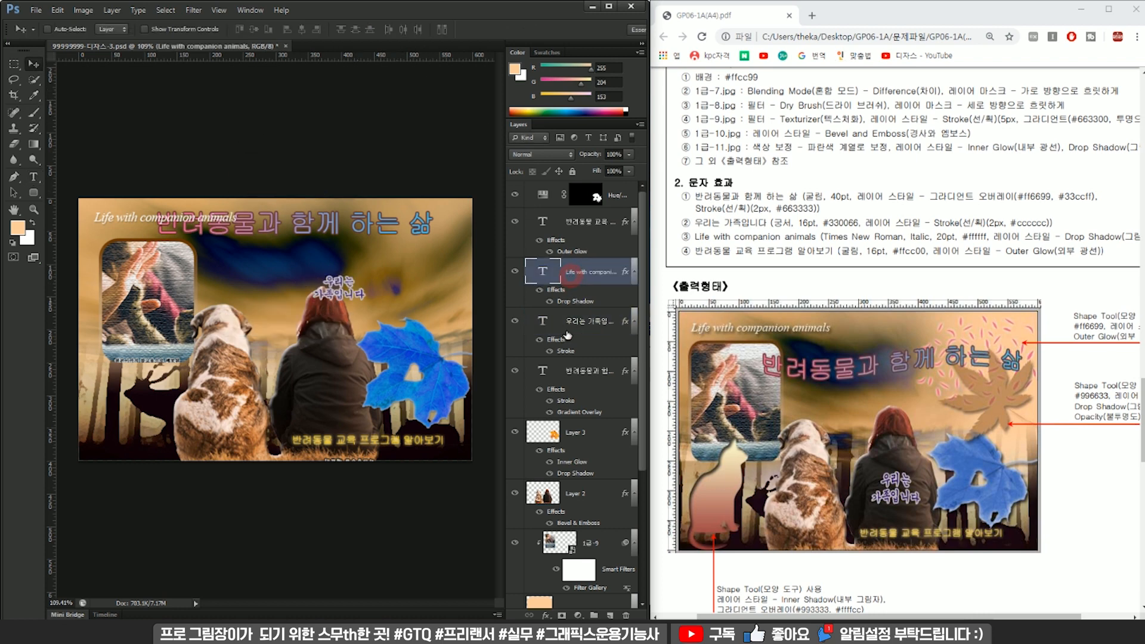
left_click_drag(572, 311, 574, 258)
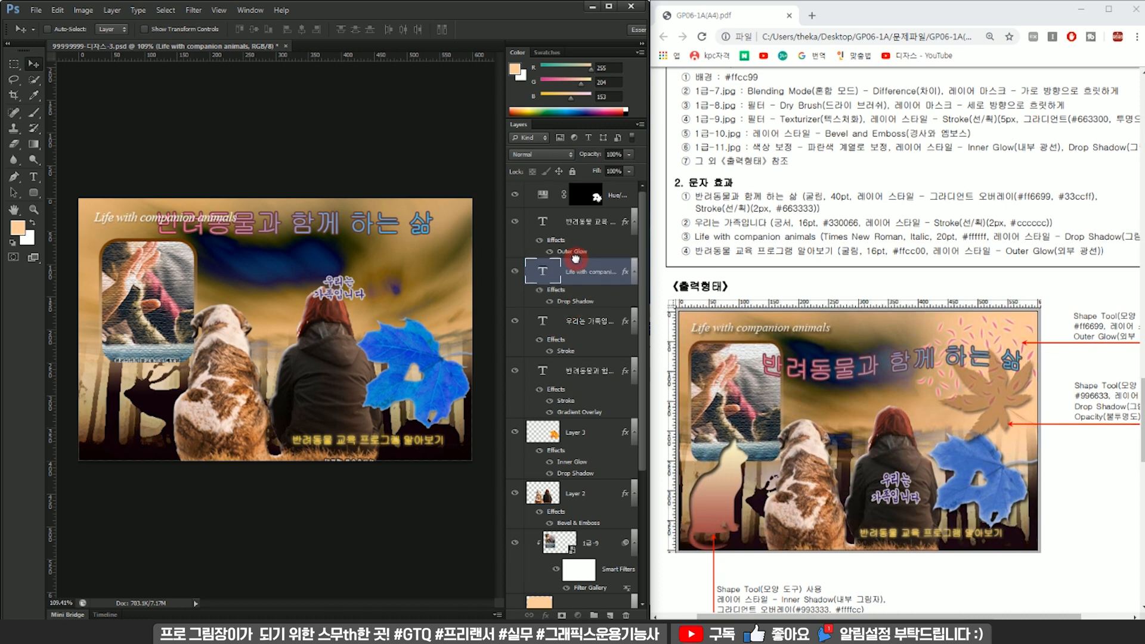
left_click_drag(512, 228, 507, 269)
left_click(512, 228)
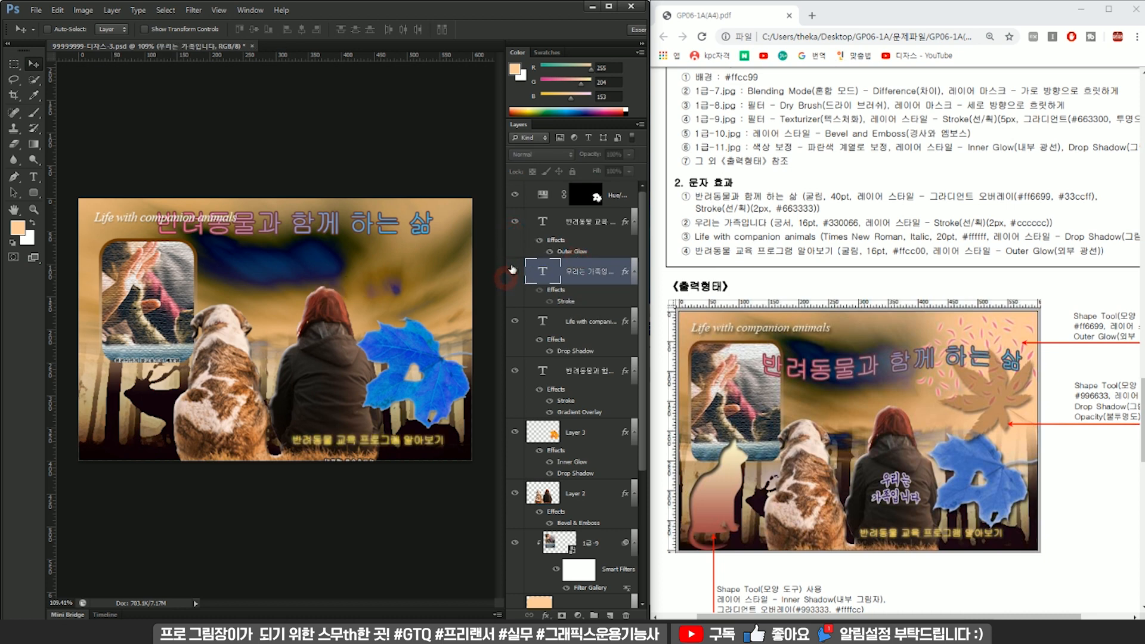
left_click(513, 269)
left_click_drag(572, 272, 582, 238)
left_click_drag(577, 377, 592, 253)
left_click_drag(514, 224, 504, 277)
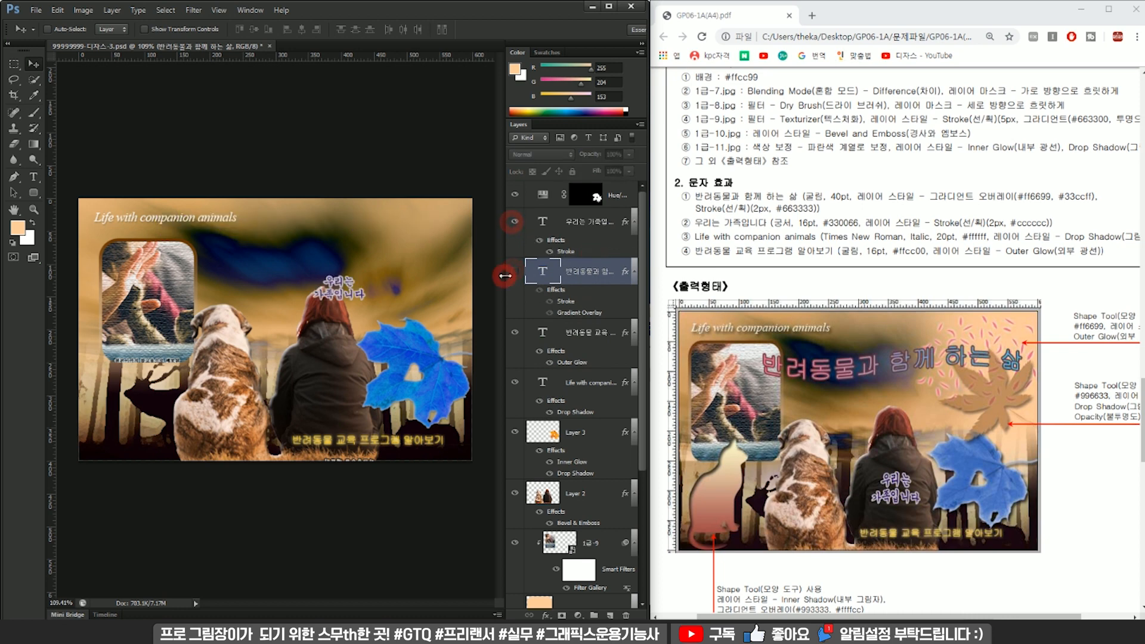
left_click(515, 271)
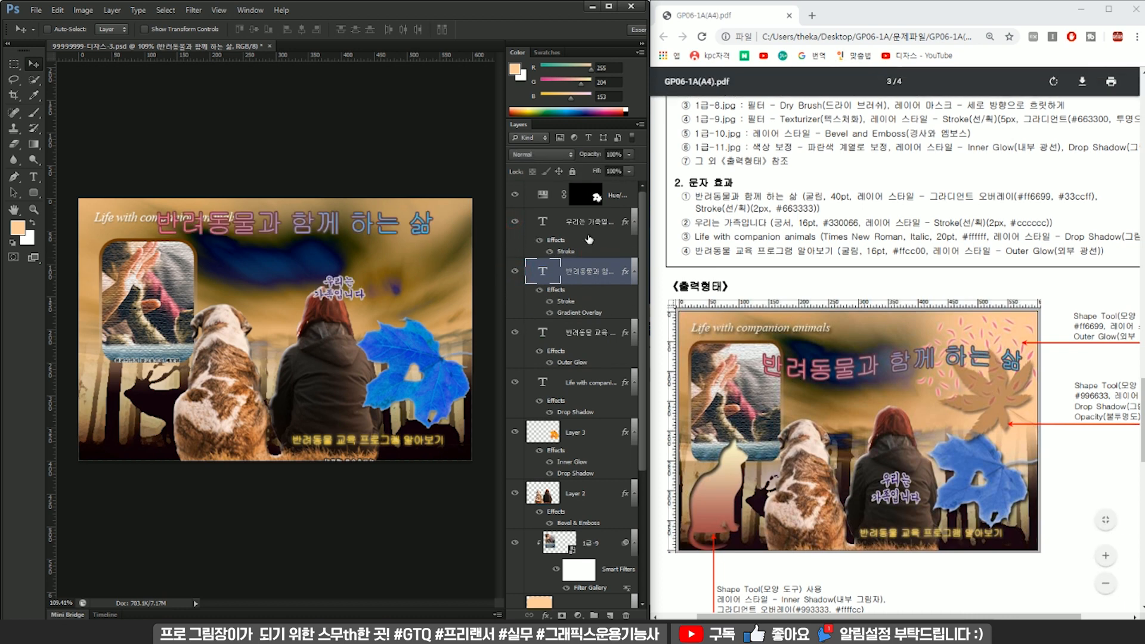
Warp "우리는 가족입니다" with the Arc Upper style at about +41% bend and place it on the woman's back.
left_click(541, 222)
double_click(541, 225)
left_click(404, 31)
left_click_drag(537, 77, 445, 52)
left_click(446, 73)
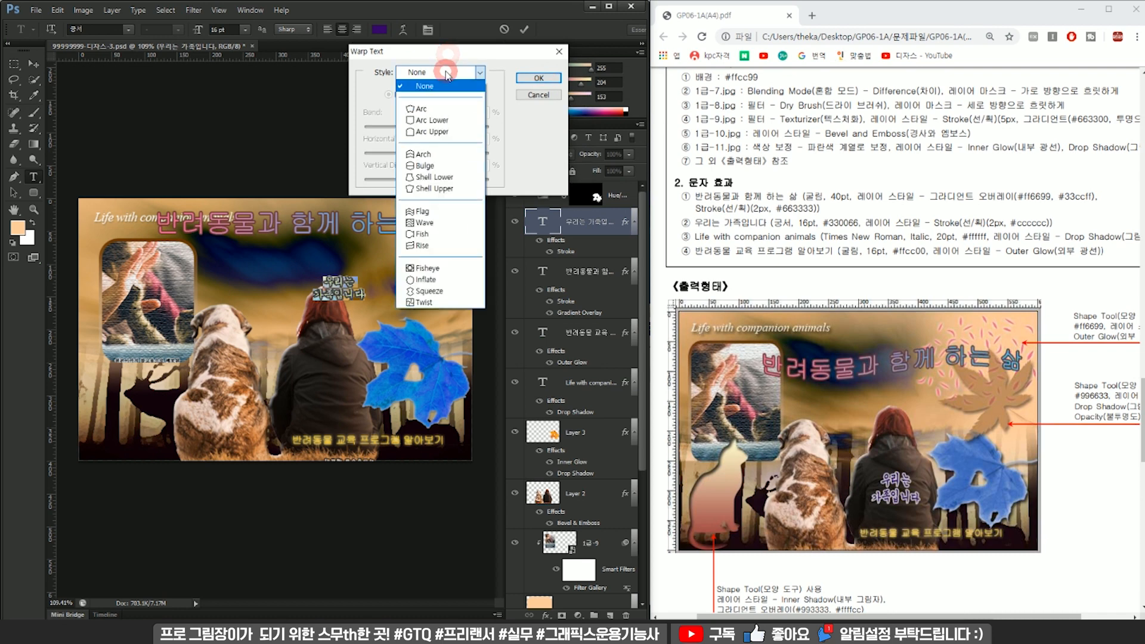
left_click(464, 132)
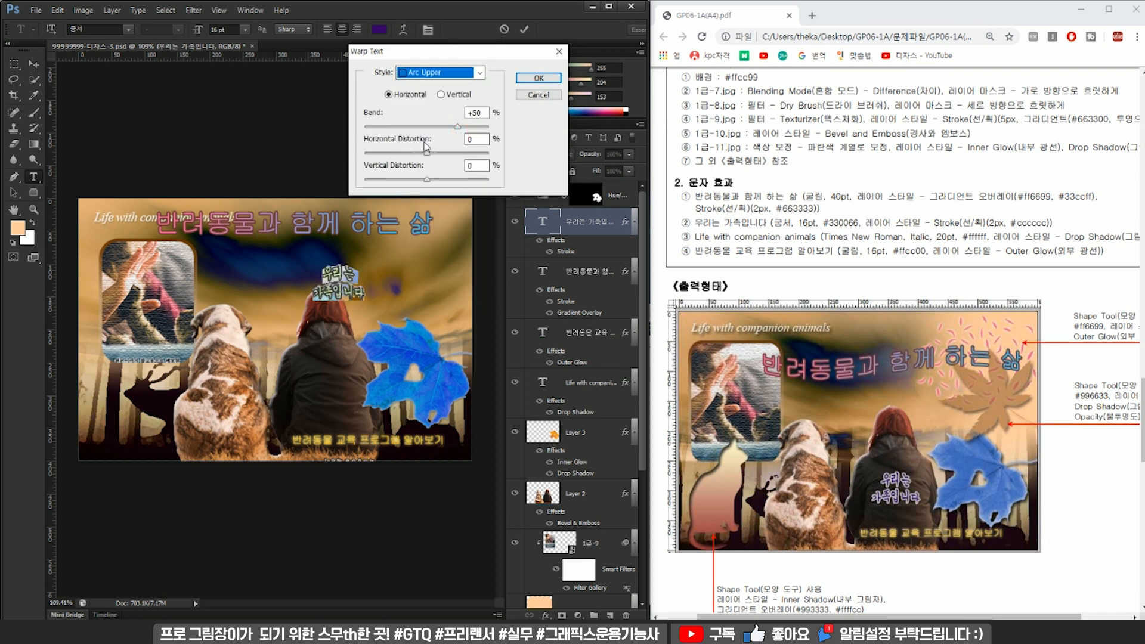
left_click_drag(458, 128, 453, 130)
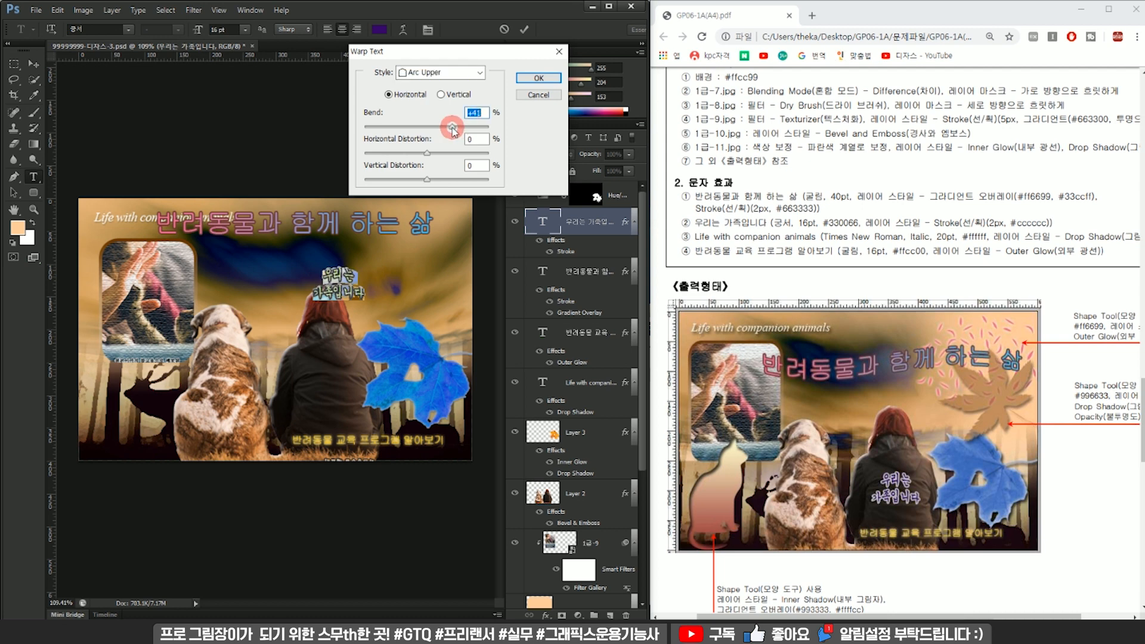
left_click(537, 80)
left_click_drag(352, 276, 344, 356)
Warp the title "반려동물과 함께 하는 삶" with the Flag style, using a bend below the default.
left_click(549, 275)
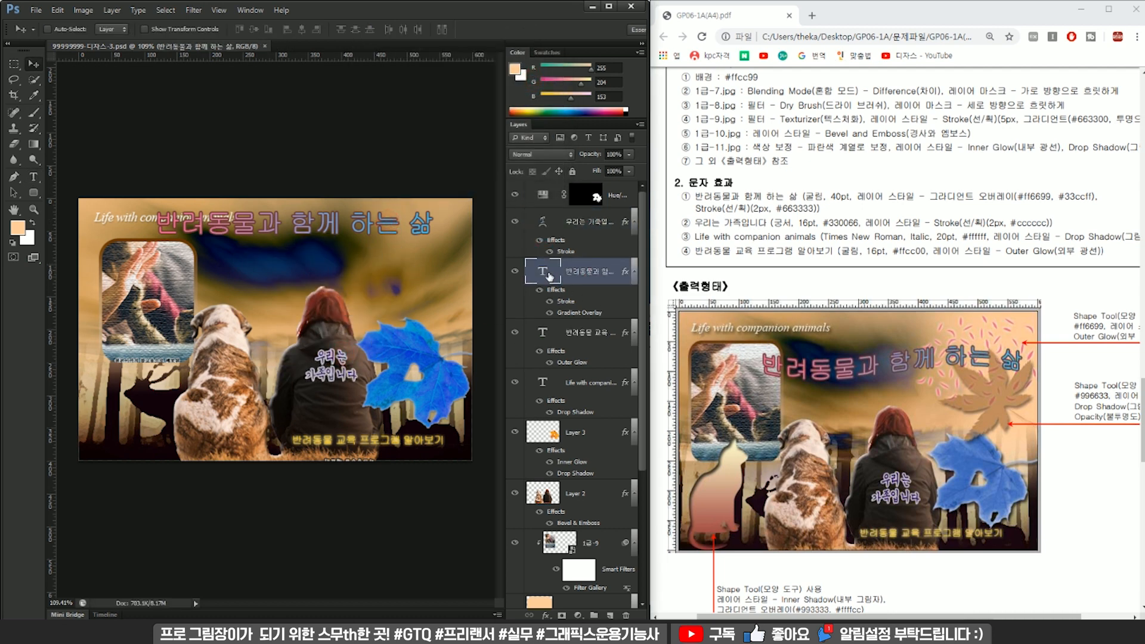
double_click(549, 276)
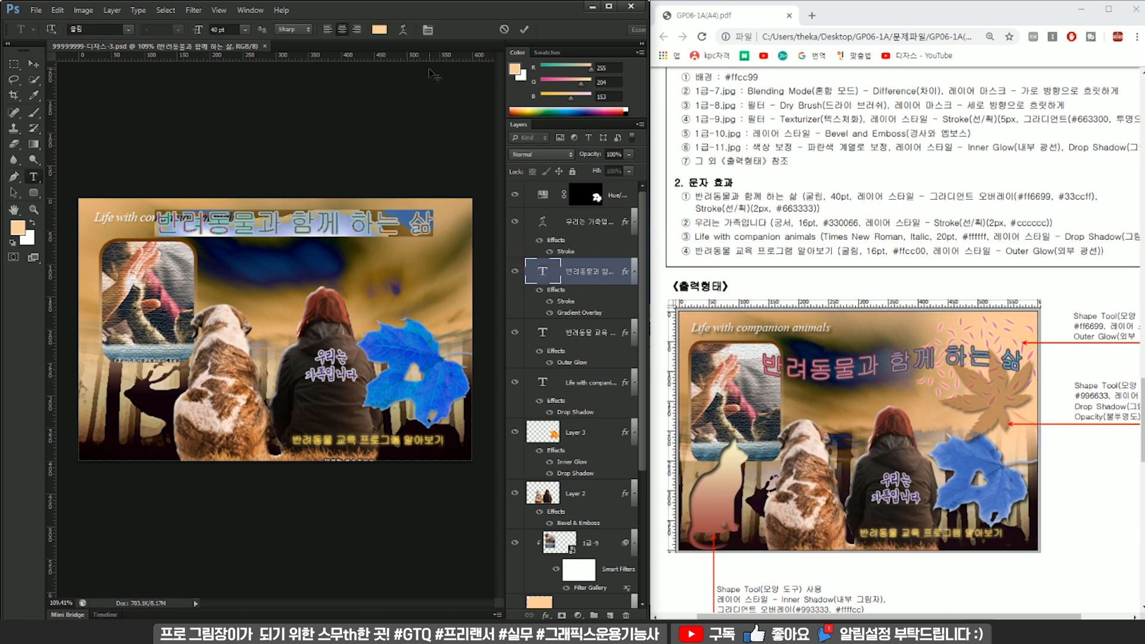
left_click(400, 31)
left_click(448, 73)
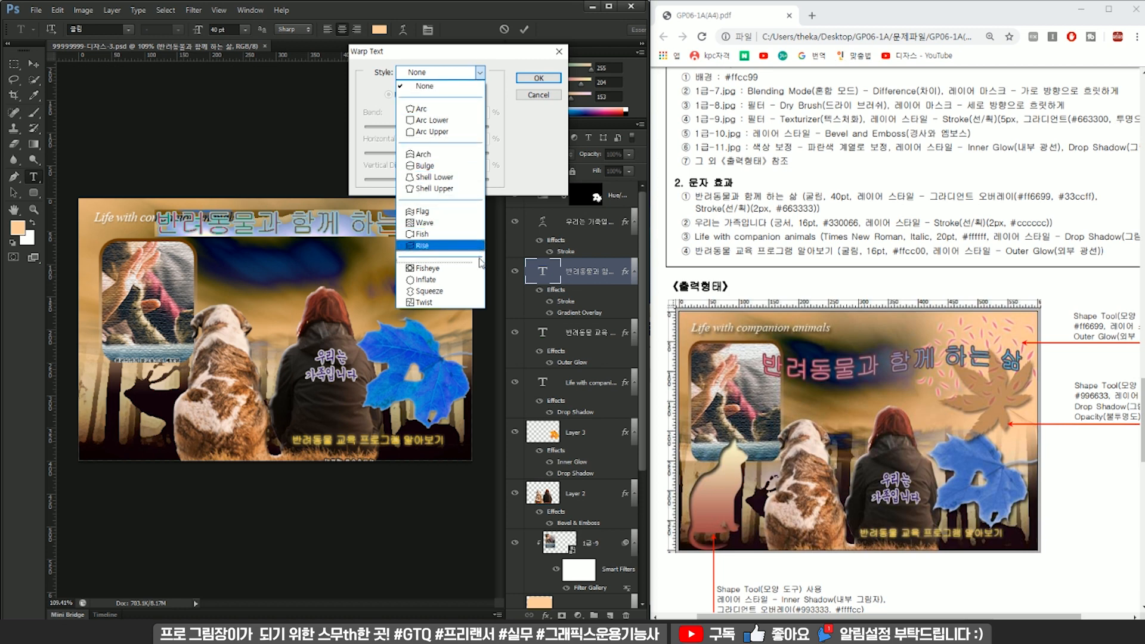
left_click(456, 212)
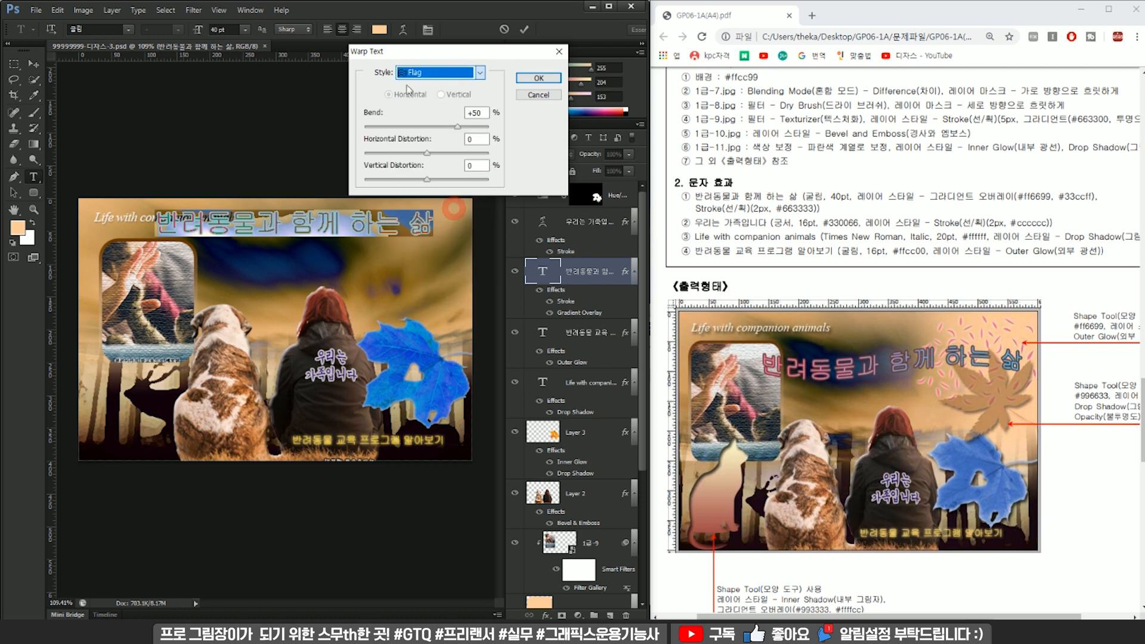
mouse_move(457, 130)
left_mouse_down()
mouse_move(404, 128)
mouse_move(447, 128)
left_mouse_up()
left_click(538, 79)
Transform the warped title so it sits beneath "Life with companion animals", centred at about X 359, Y 87 px.
left_click(427, 253, "ctrl")
key("ctrl+t")
left_click_drag(410, 218, 432, 254)
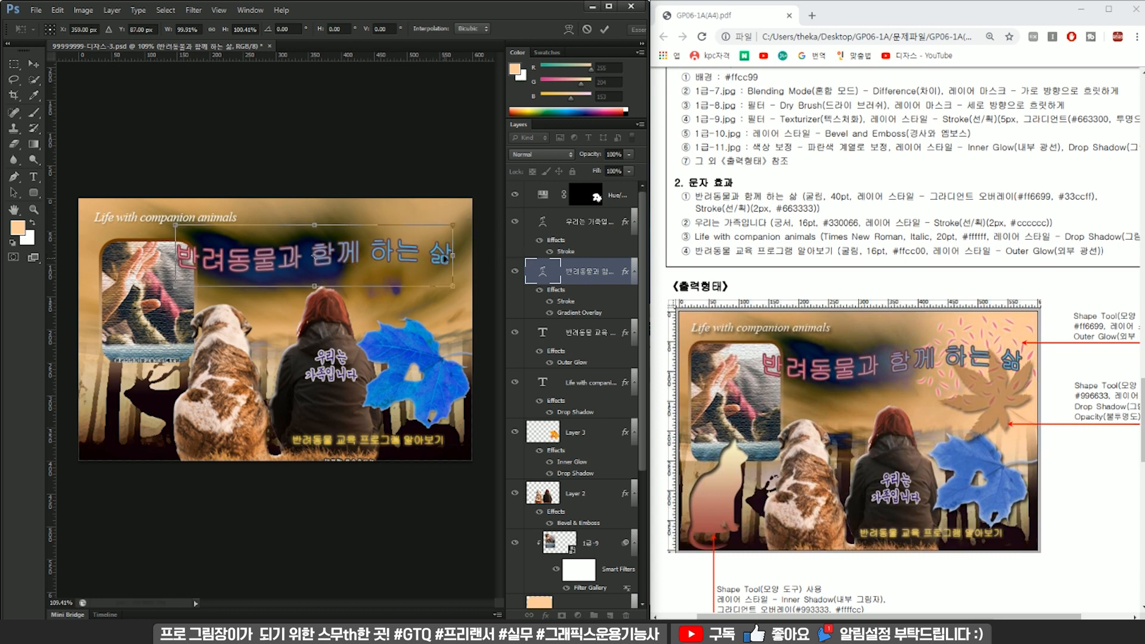
key("Return")
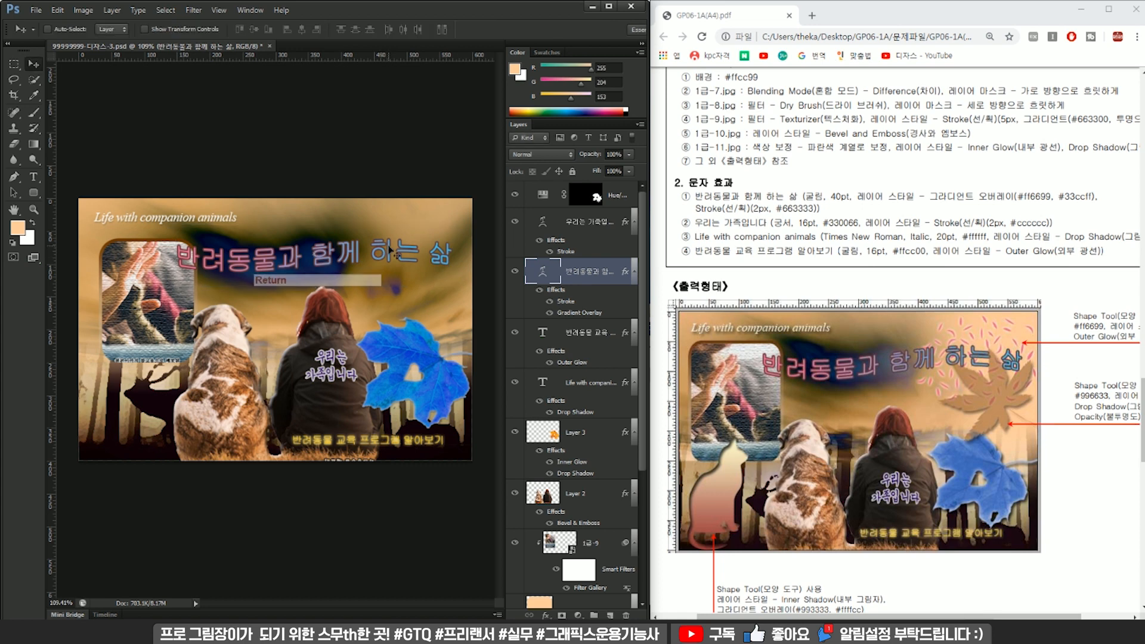
Enlarge the Rounded Rectangle 1 photo frame to about 115% and centre it at about X 104.5, Y 158 px.
left_click_drag(175, 286, 201, 288)
left_click_drag(201, 289, 299, 285)
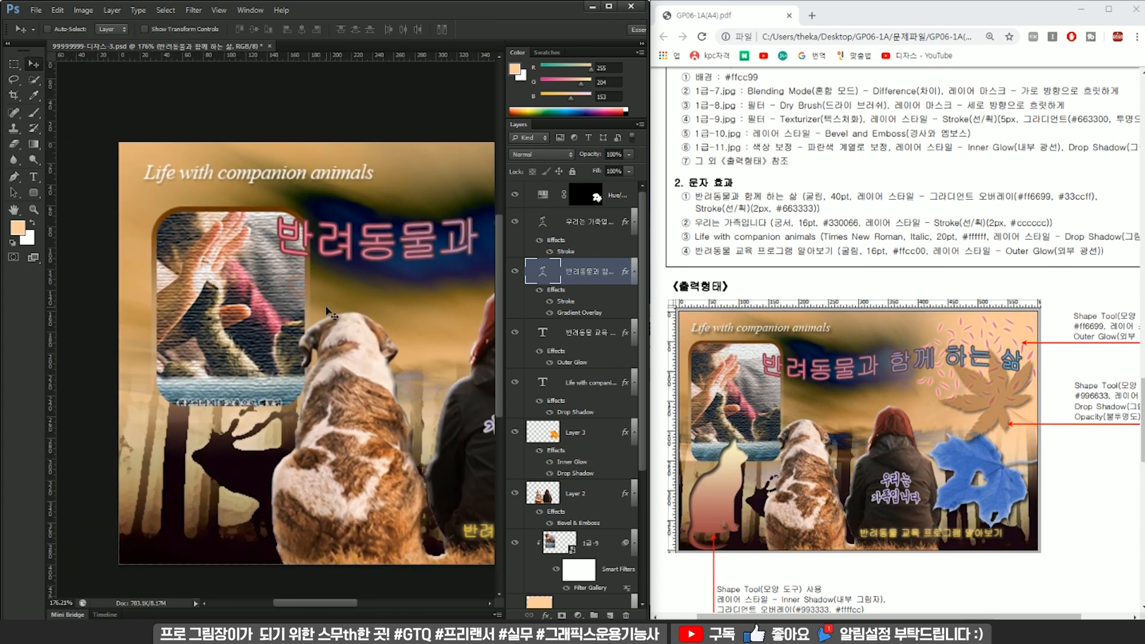
scroll(326, 307, "down", 3)
left_click(266, 287, "ctrl")
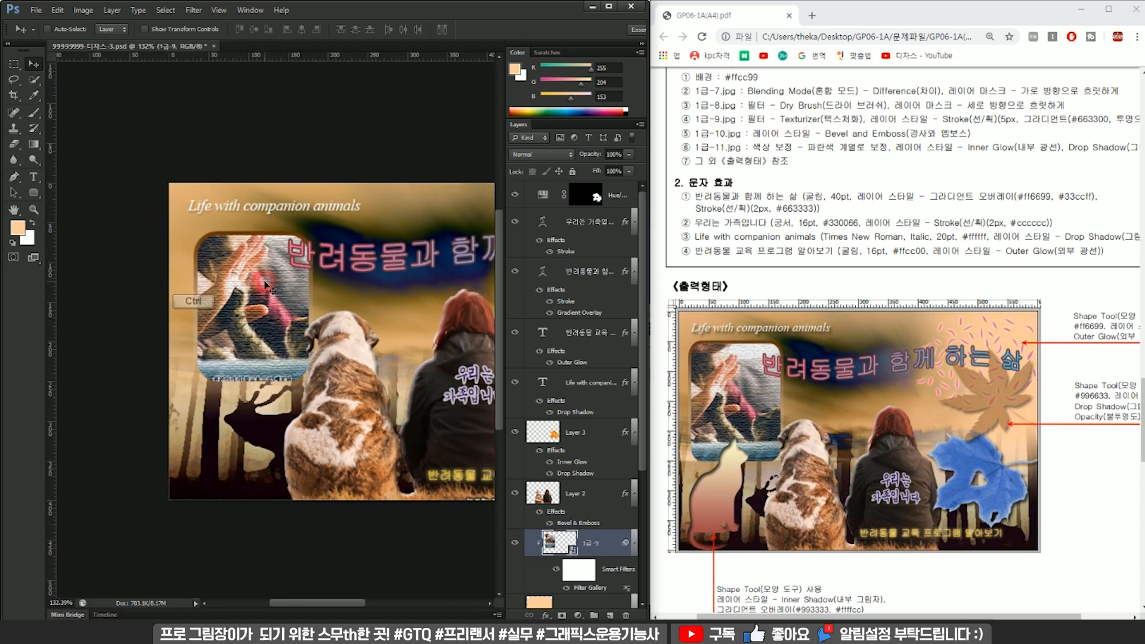
scroll(600, 472, "down", 3)
left_click(584, 508)
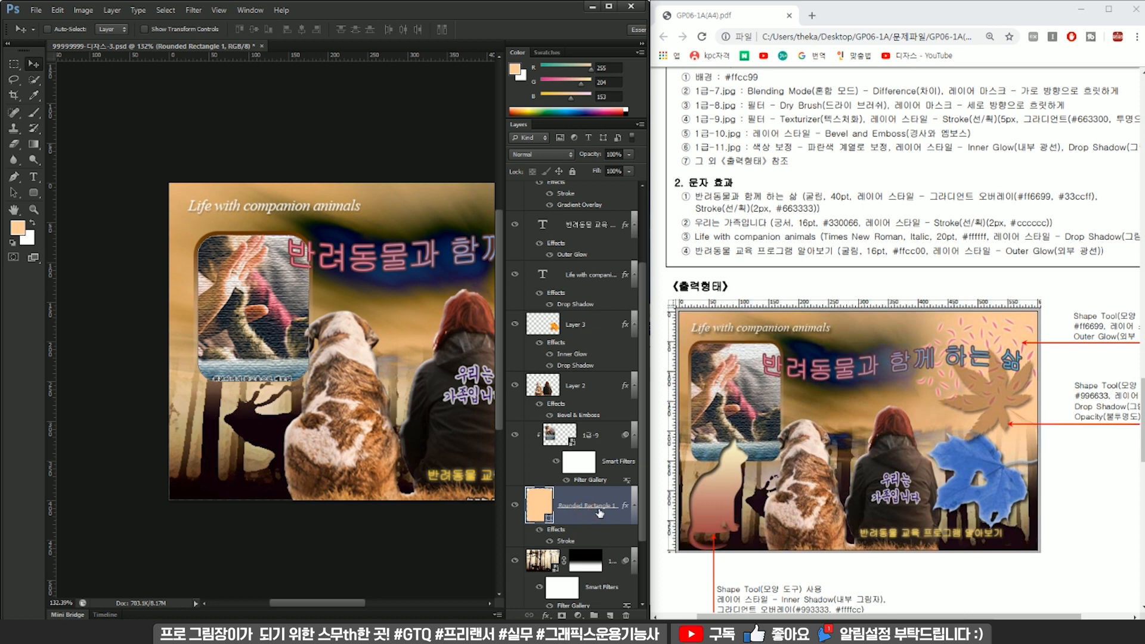
key("ctrl+t")
left_click_drag(282, 293, 264, 277)
left_click_drag(292, 368, 315, 393)
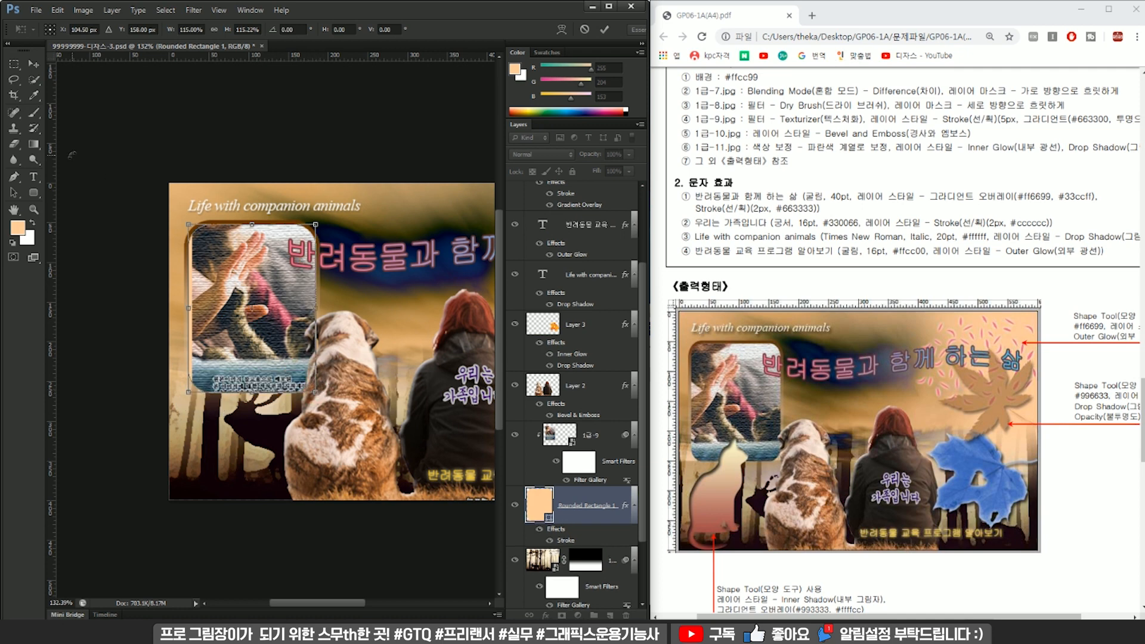
key("Return")
key("ctrl+t")
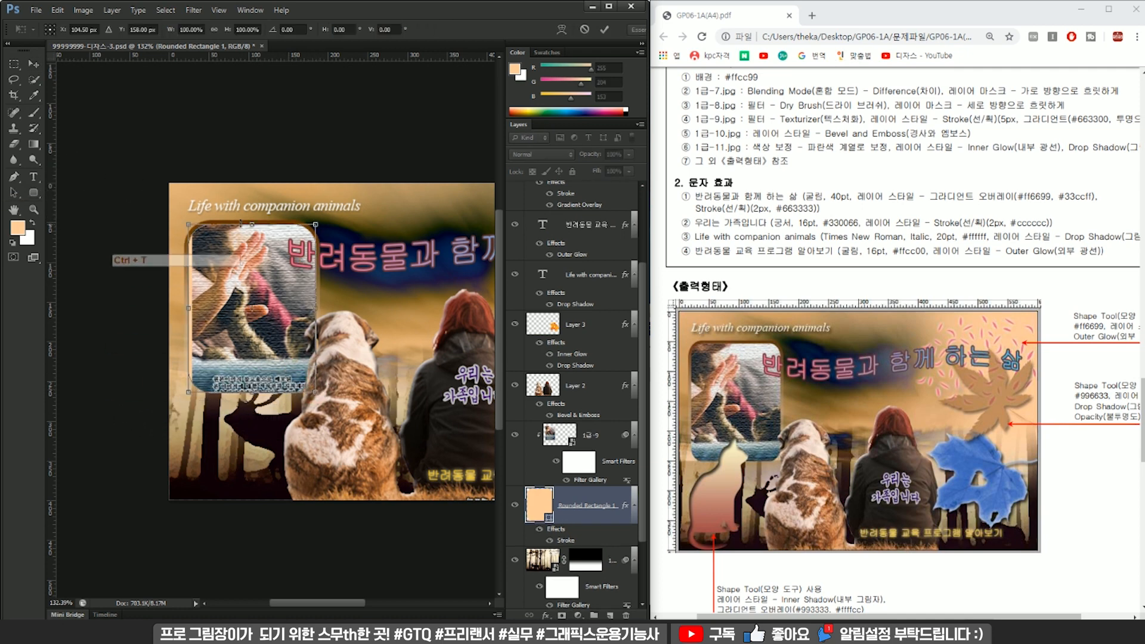
left_click_drag(252, 392, 251, 276)
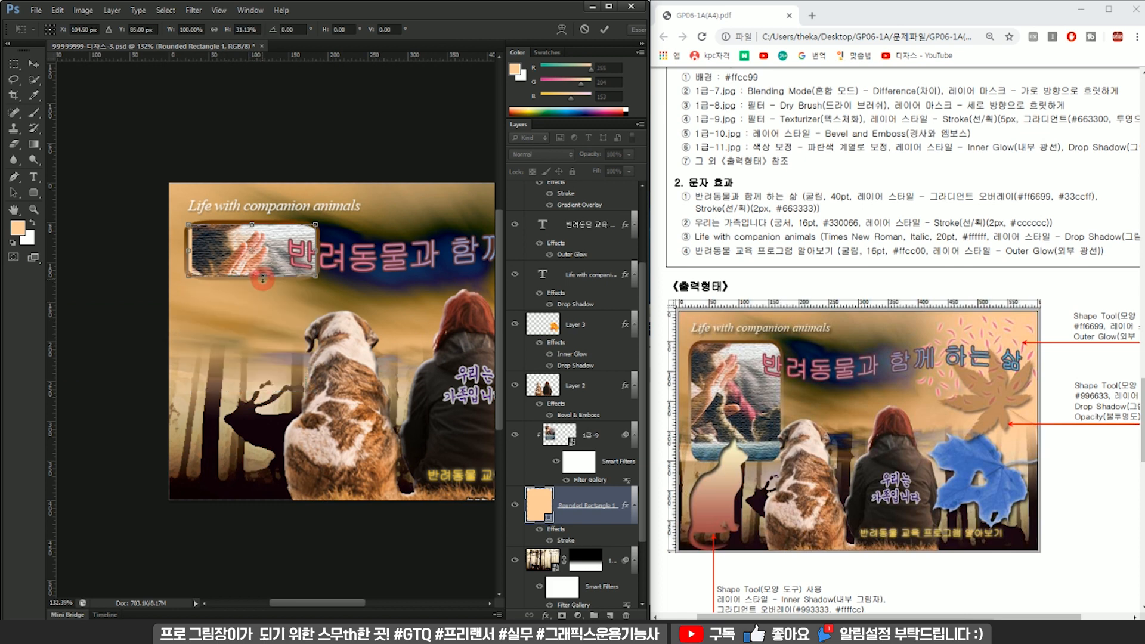
key("Escape")
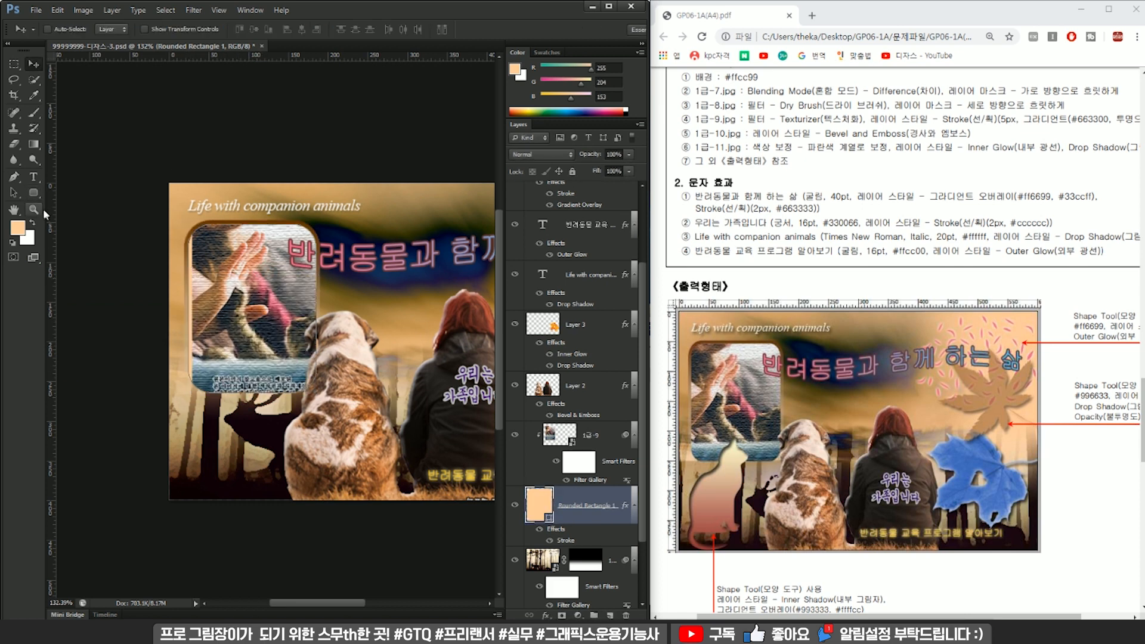
Shorten the rounded photo frame to about 194 px high by shifting only its lower anchor points, preserving the corner shape.
left_click(19, 196)
left_click(72, 205)
left_click(167, 348)
left_click_drag(298, 411, 358, 416)
left_click_drag(294, 399, 295, 368)
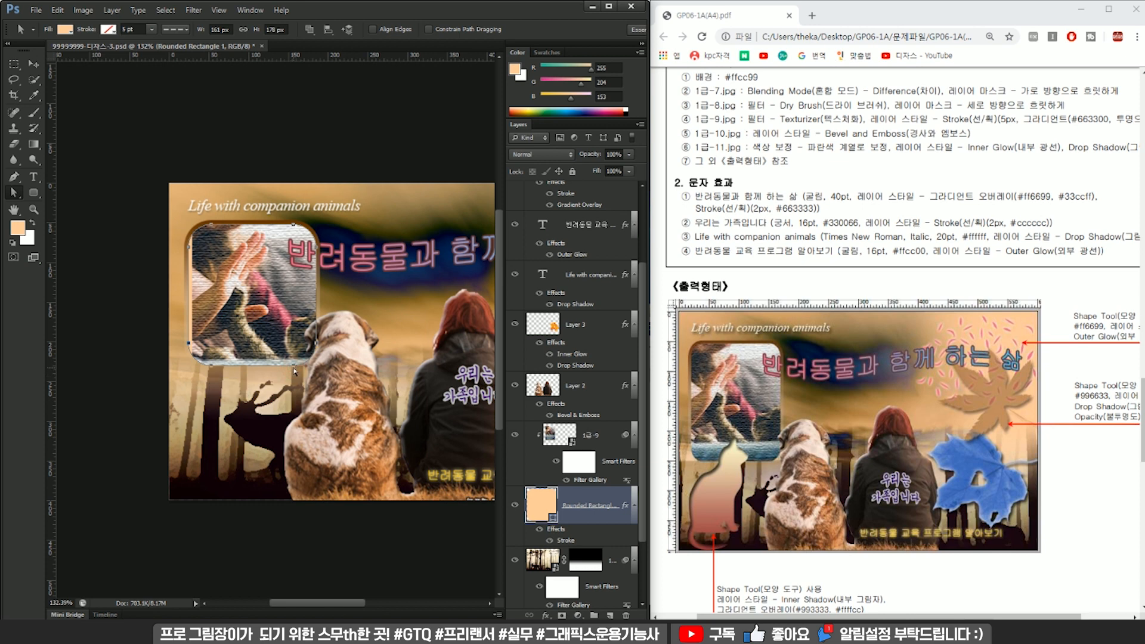
left_click_drag(296, 368, 297, 382)
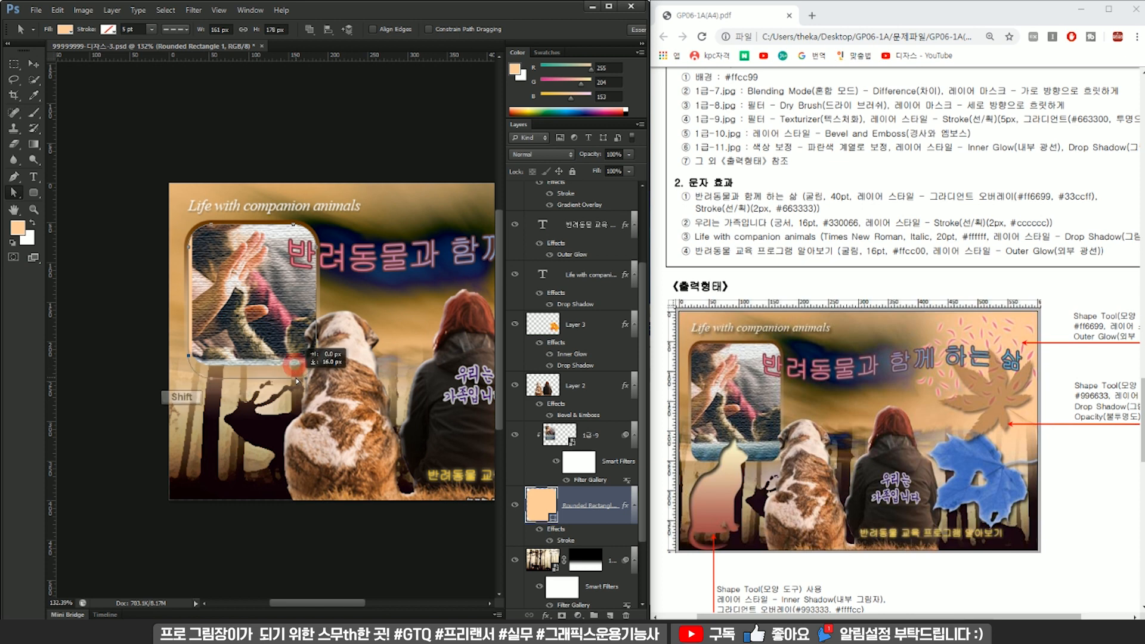
left_click_drag(297, 381, 297, 382)
Transform the clipped photo 1급-9 to about 61% and reposition it inside the frame, centred at about X 107, Y 183 px.
left_click(614, 442)
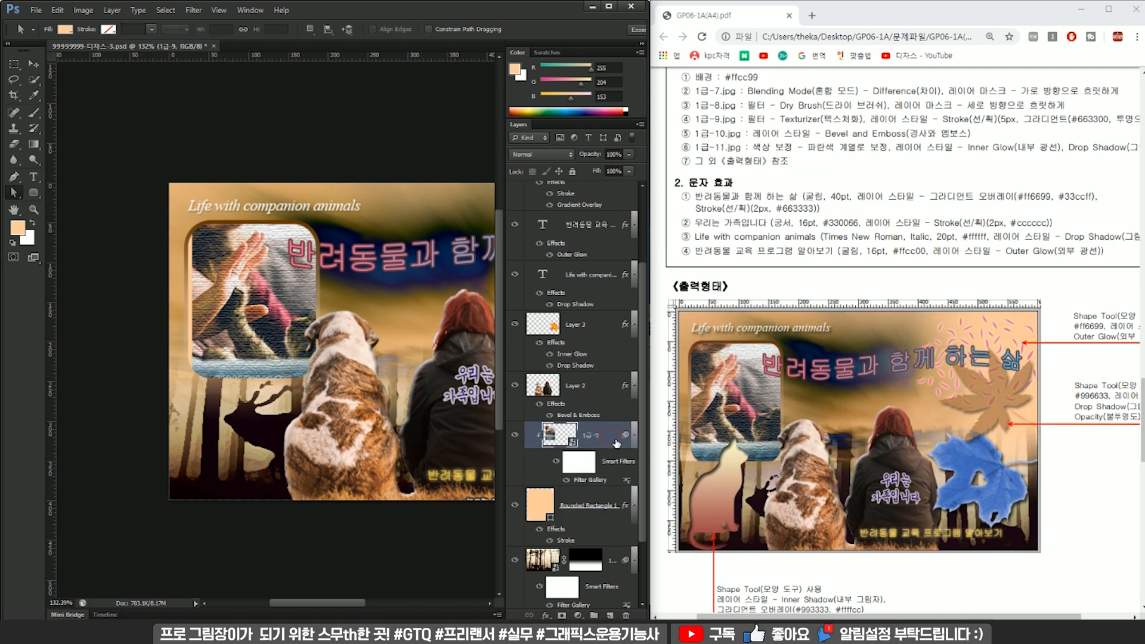
scroll(283, 331, "down", 3)
key("ctrl+t")
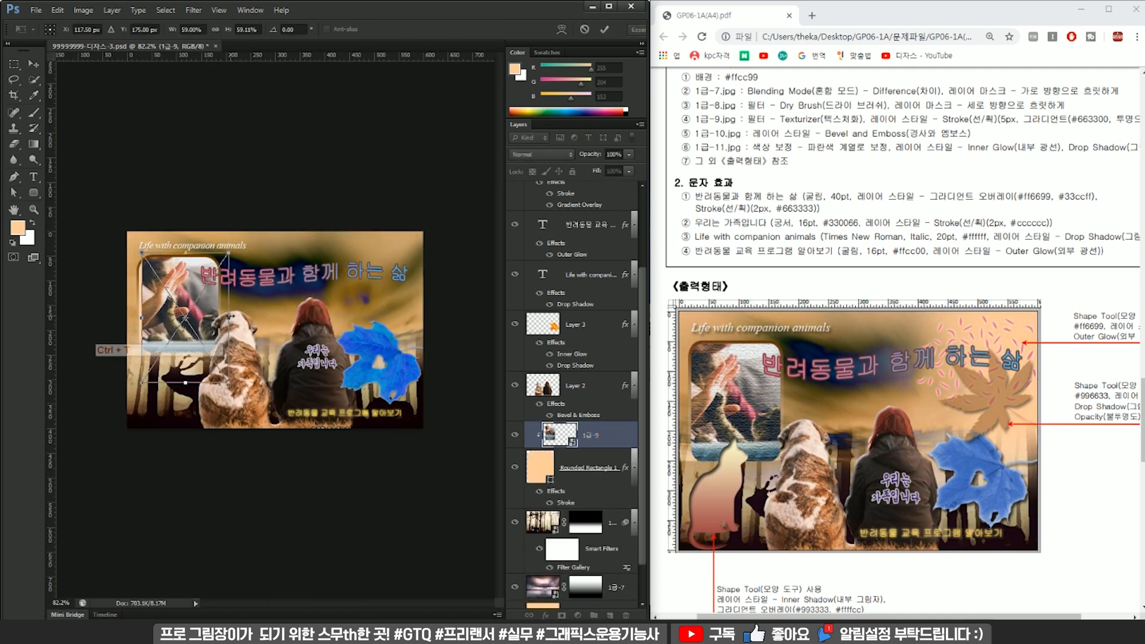
left_click_drag(214, 358, 207, 360)
left_click_drag(223, 256, 206, 285)
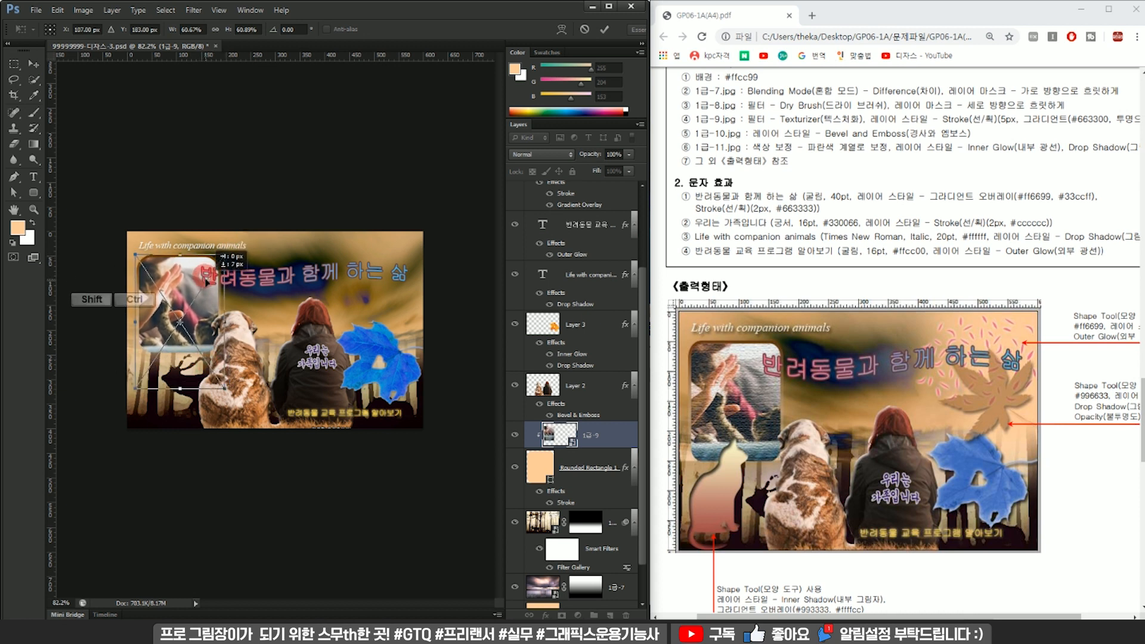
key("Return")
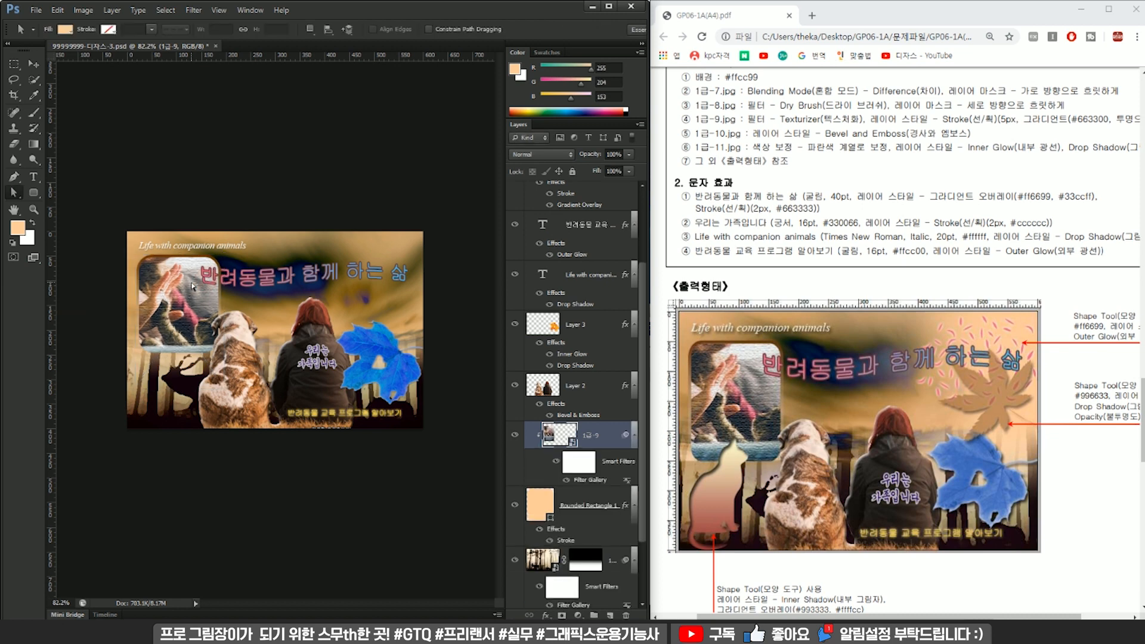
scroll(176, 288, "up", 5)
left_click(176, 287)
left_click_drag(176, 286, 230, 280)
scroll(256, 294, "down", 5)
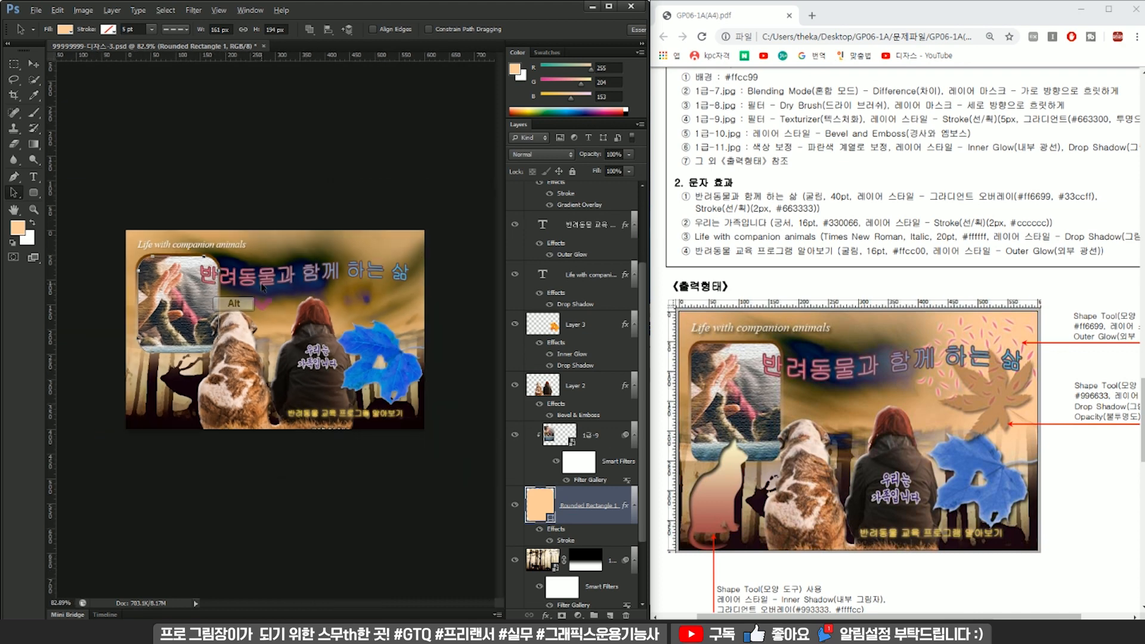
left_click(374, 188)
Scale the dog-and-woman image on Layer 2 to about 94% and centre it at about X 310, Y 305.5 px.
left_click(584, 398)
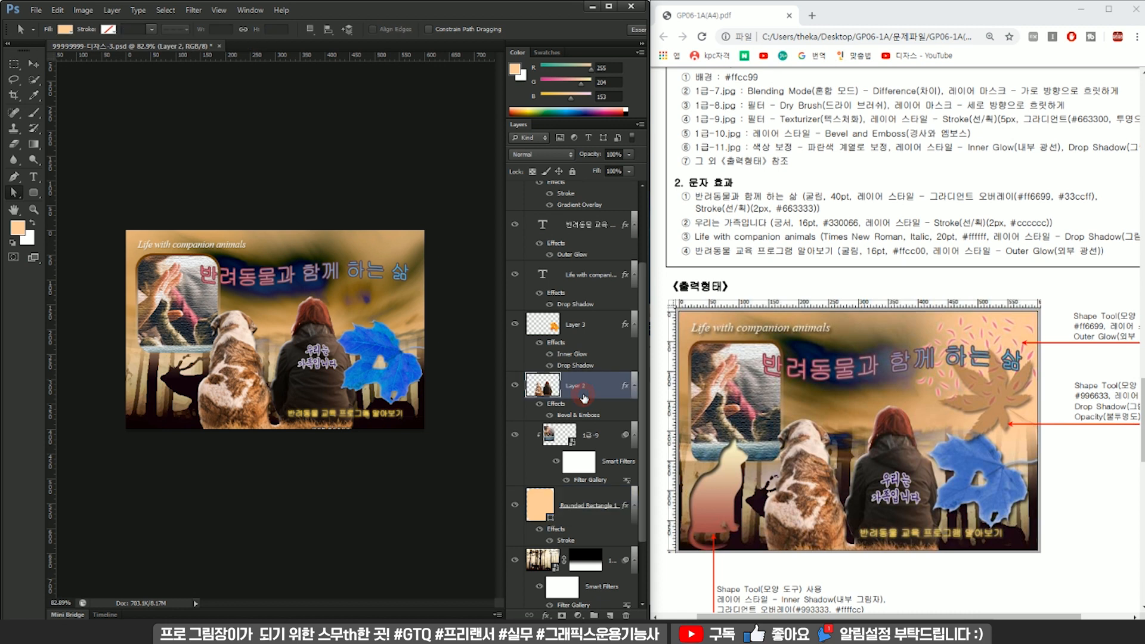
left_click(249, 395)
left_click(326, 245)
key("ctrl")
key("ctrl+t")
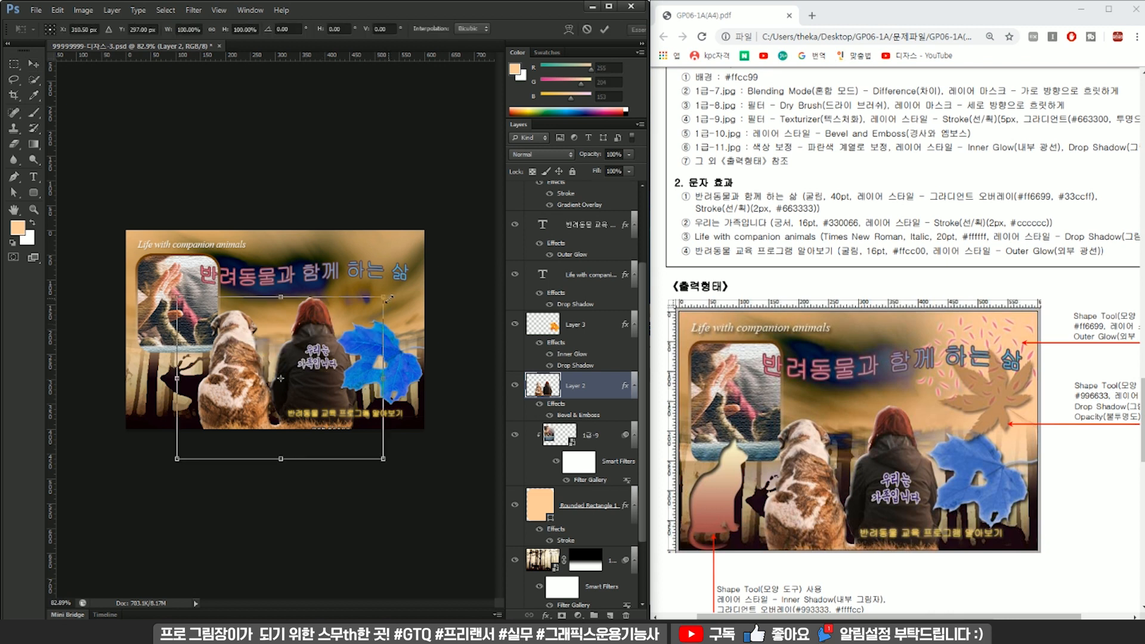
left_click_drag(388, 299, 383, 302, "alt+shift")
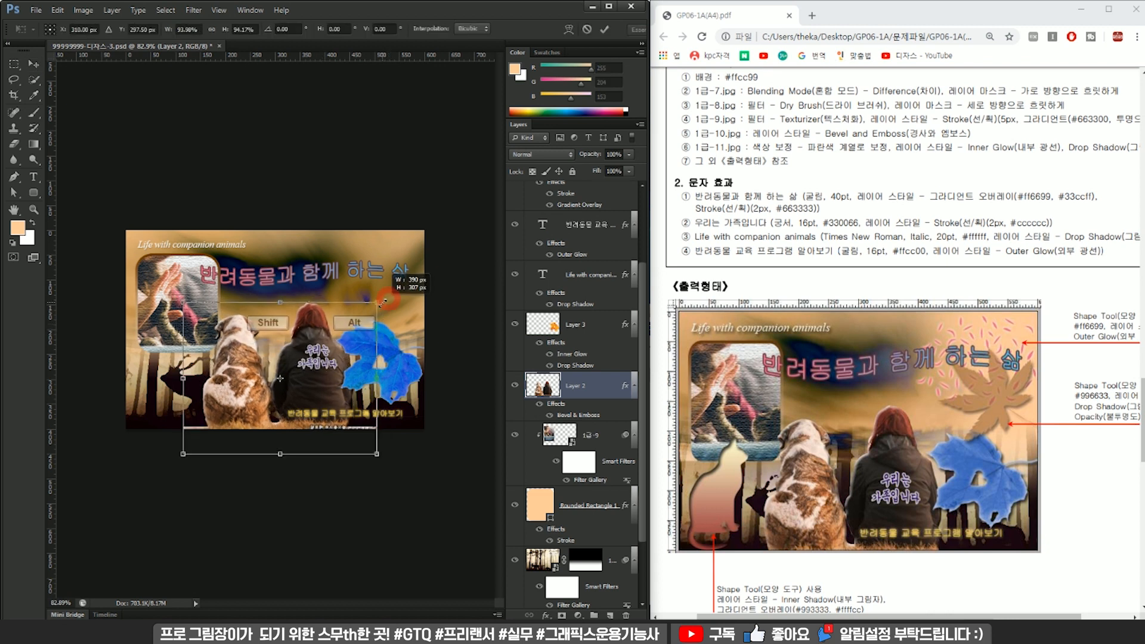
left_click_drag(346, 336, 347, 340, "shift")
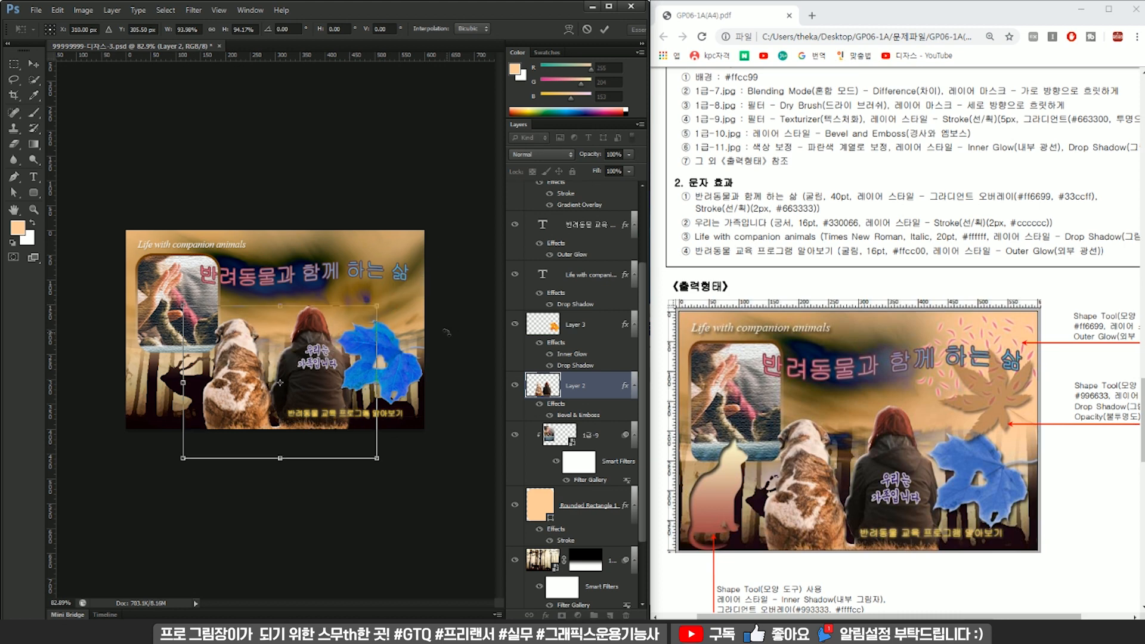
key("Return")
Reposition the text "우리는 가족입니다" slightly lower on the woman's back.
scroll(372, 386, "up", 4)
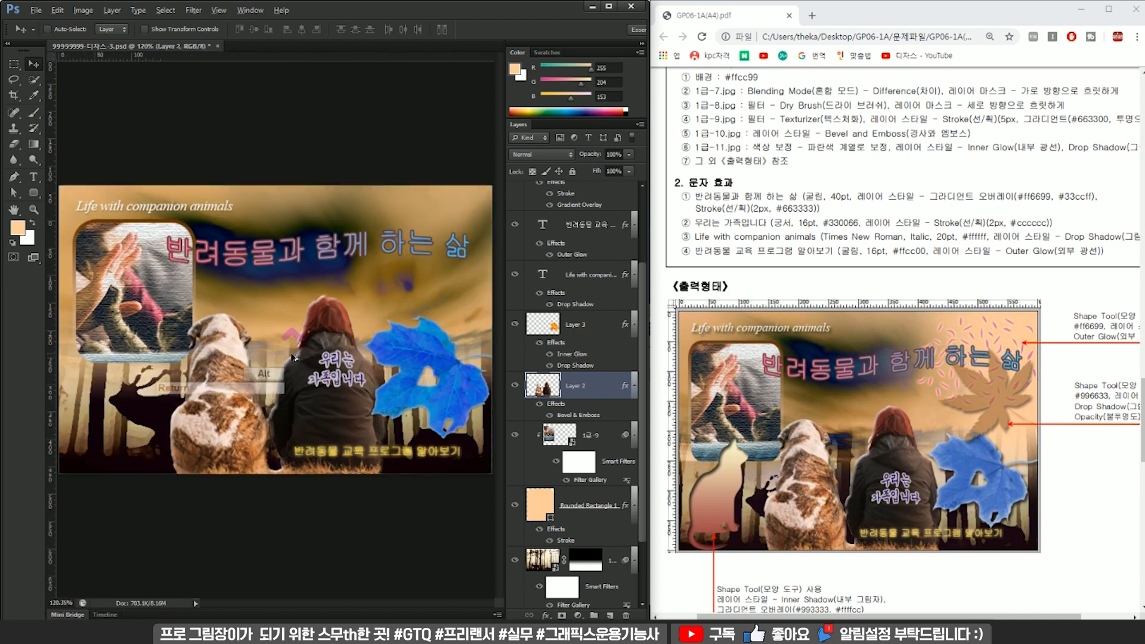
left_click_drag(373, 386, 369, 410, "ctrl")
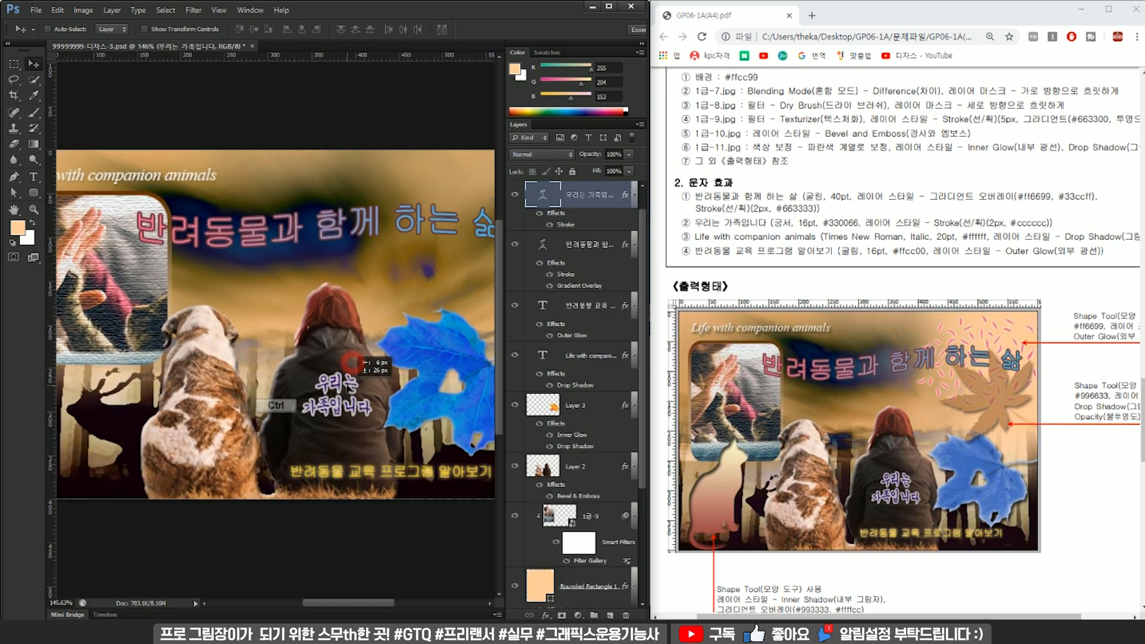
scroll(453, 377, "down", 4)
Move the leaf's Layer 3 up the layer stack to sit directly beneath the Hue/Saturation adjustment layer.
left_click(411, 354, "ctrl")
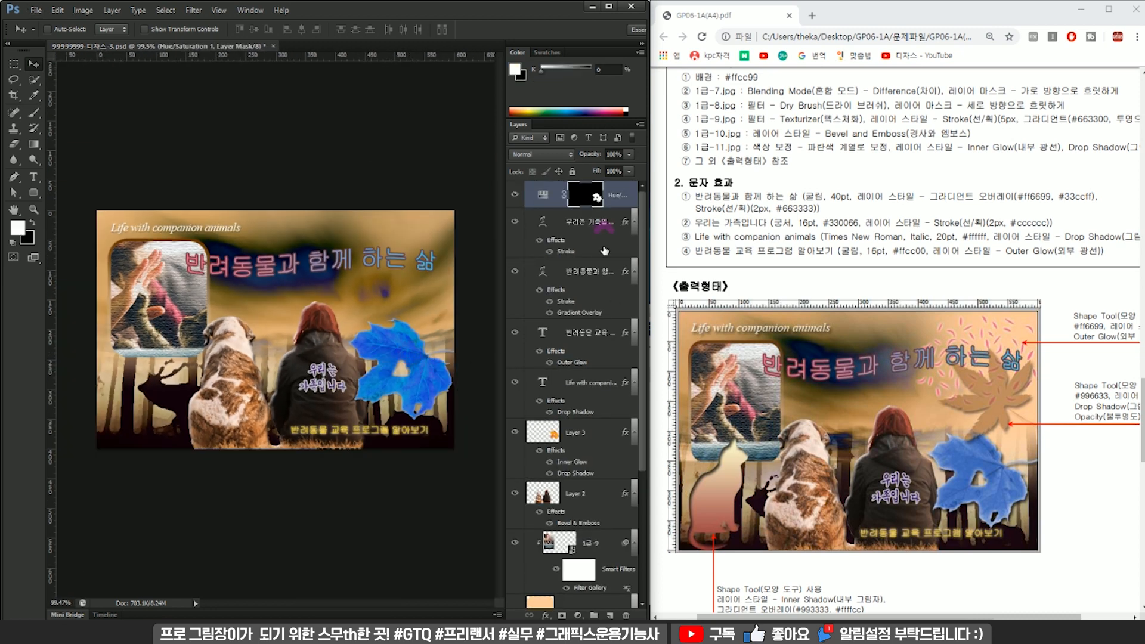
left_click_drag(574, 444, 573, 209)
key("ctrl+t")
key("Return")
Scale the blue leaf and its Hue/Saturation mask together to about 92.5%, centred at about X 478.5, Y 277.5 px.
left_click(623, 195, "ctrl")
key("ctrl+t")
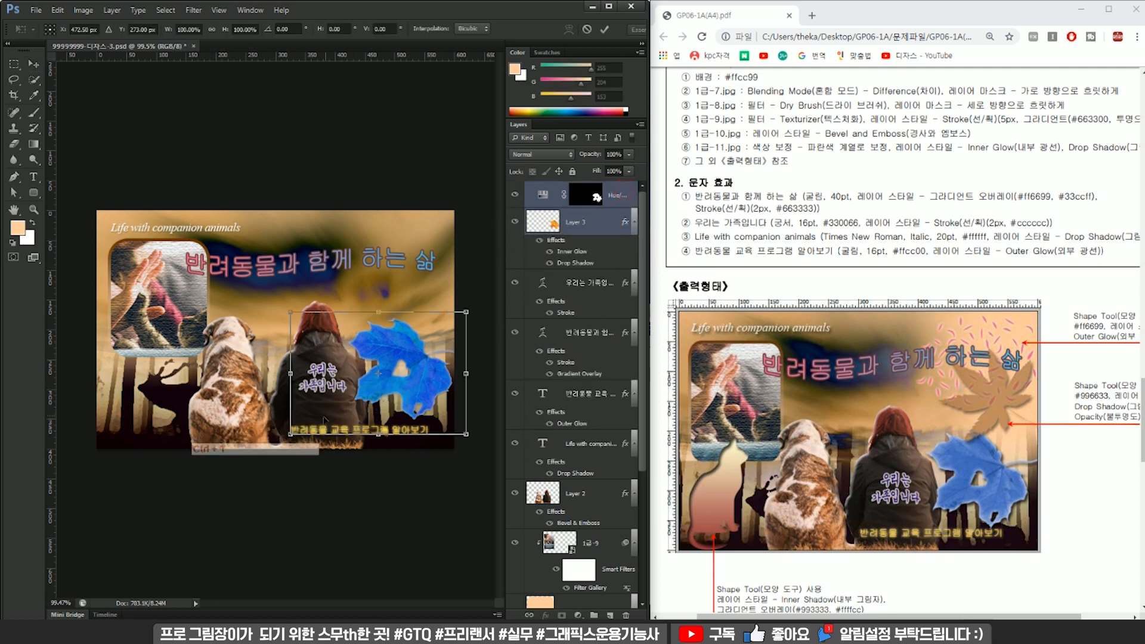
mouse_move(291, 435)
left_mouse_down()
mouse_move(314, 423)
mouse_move(299, 430)
left_mouse_up()
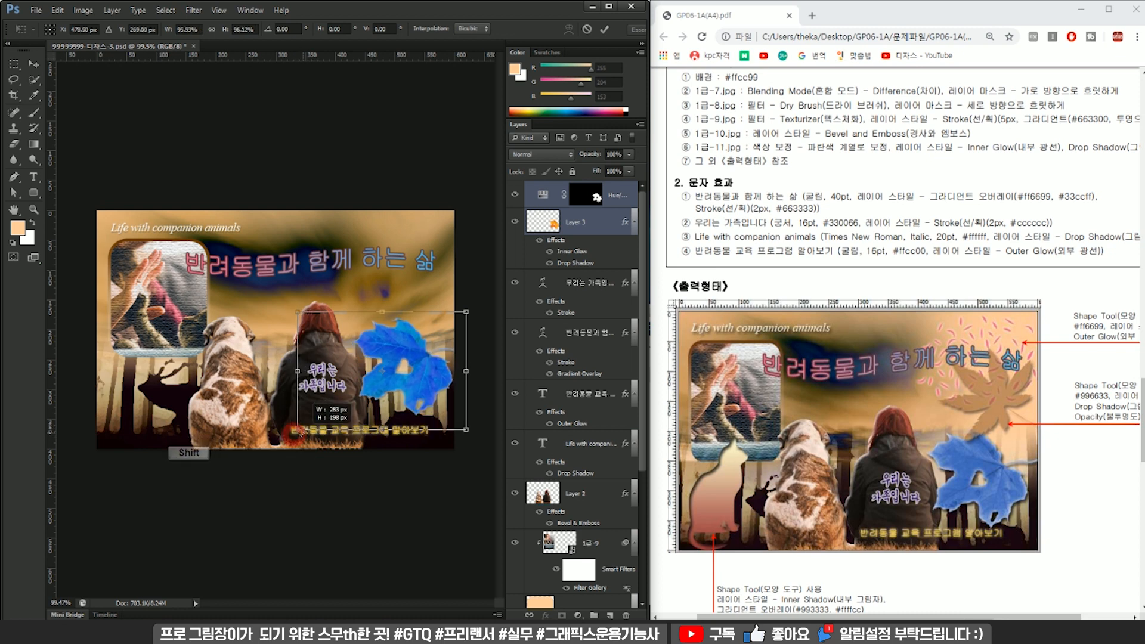
left_click_drag(449, 335, 446, 338)
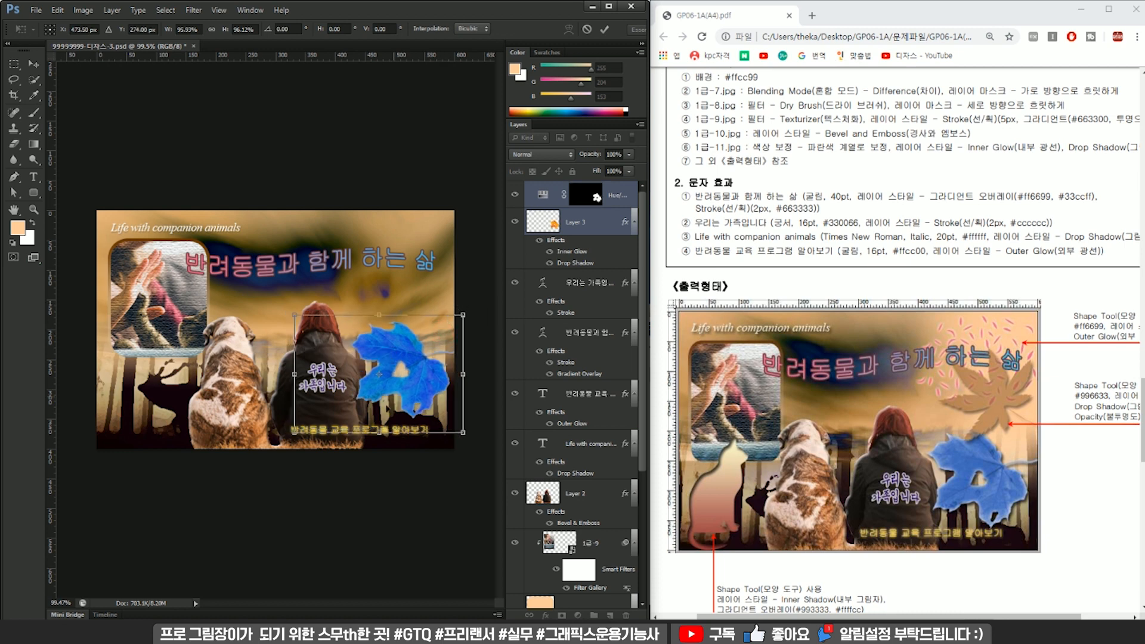
left_click_drag(293, 314, 297, 318)
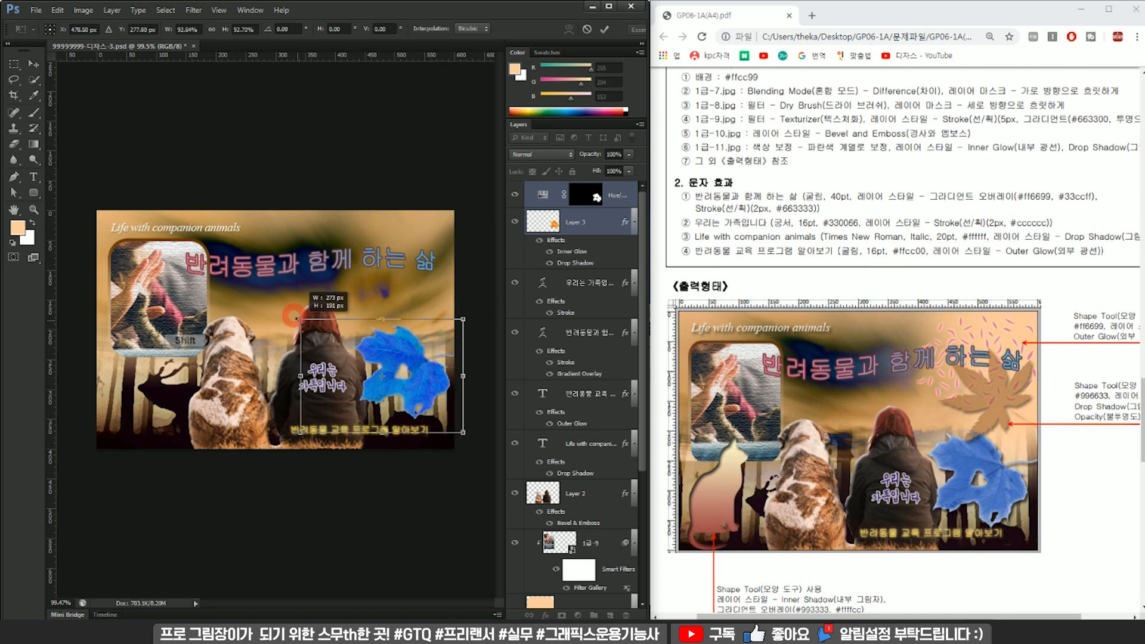
key("Return")
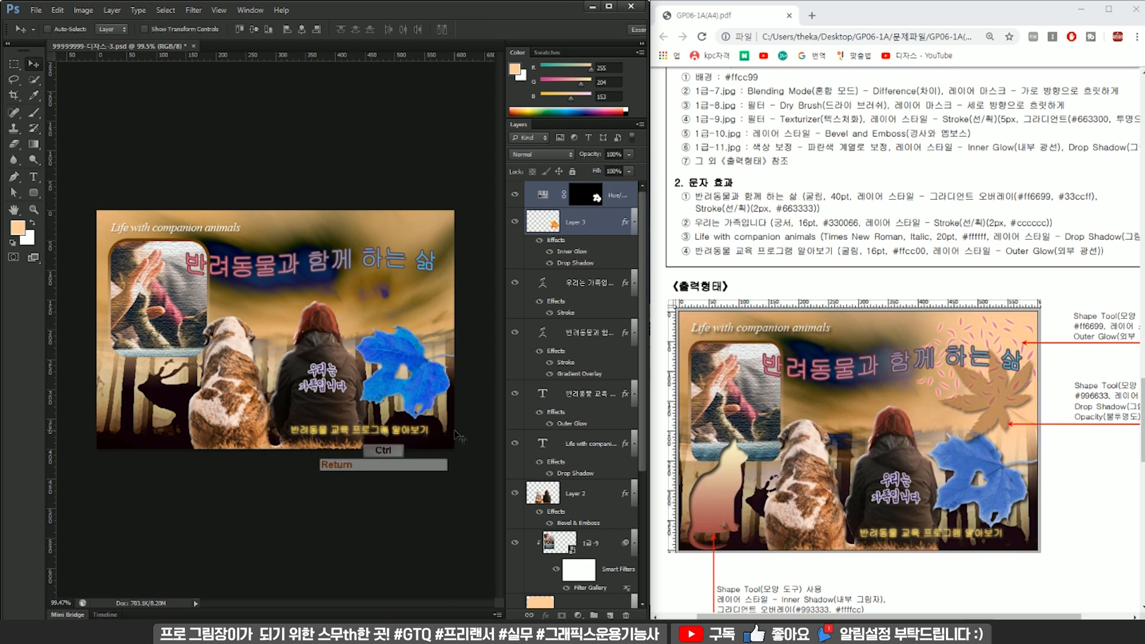
Shift the text "반려동물 교육 프로그램 알아보기" slightly to the left and save the document.
left_click_drag(423, 433, 417, 432)
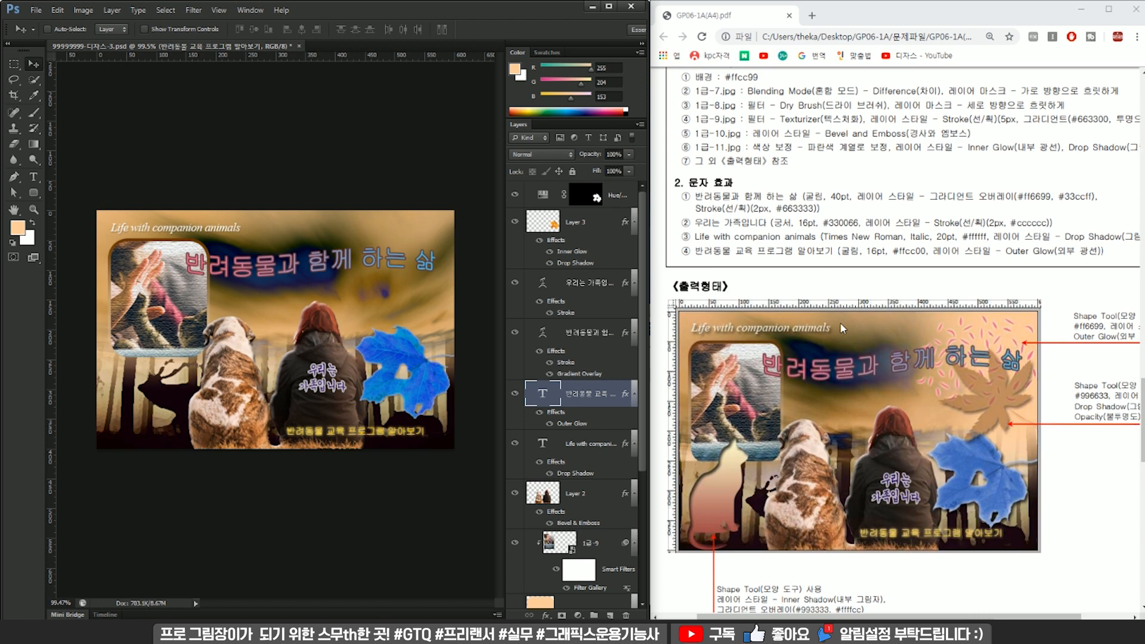
key("ctrl+s")
Draw the scattered-petals custom shape about 184 × 125 px over the end of the title and place its layer on top.
left_click(38, 188)
left_click(85, 252)
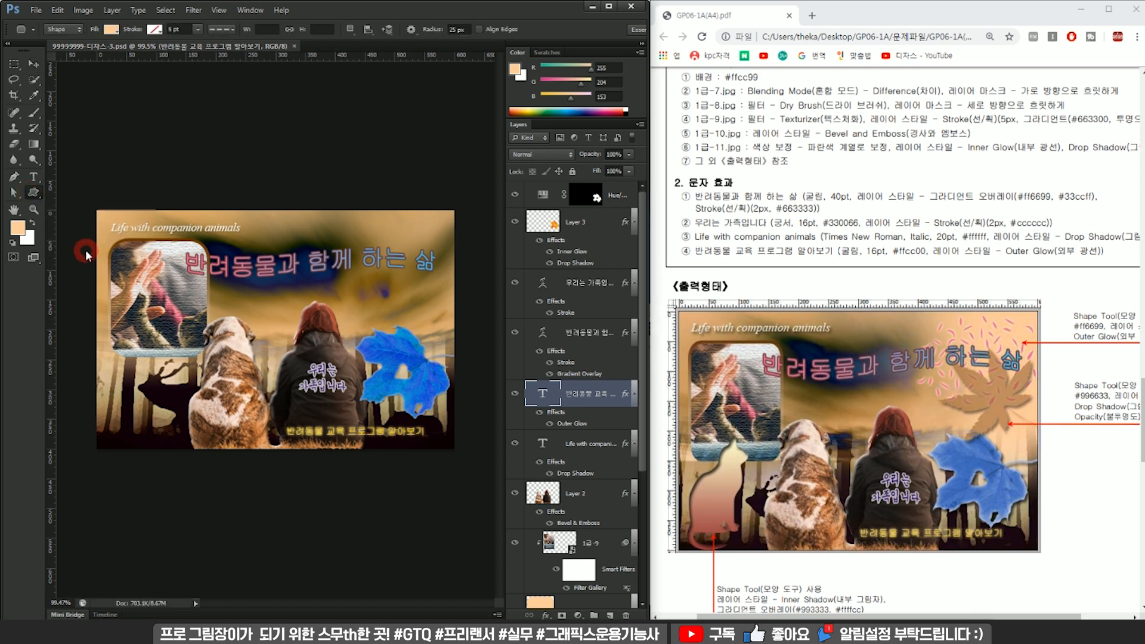
left_click(463, 29)
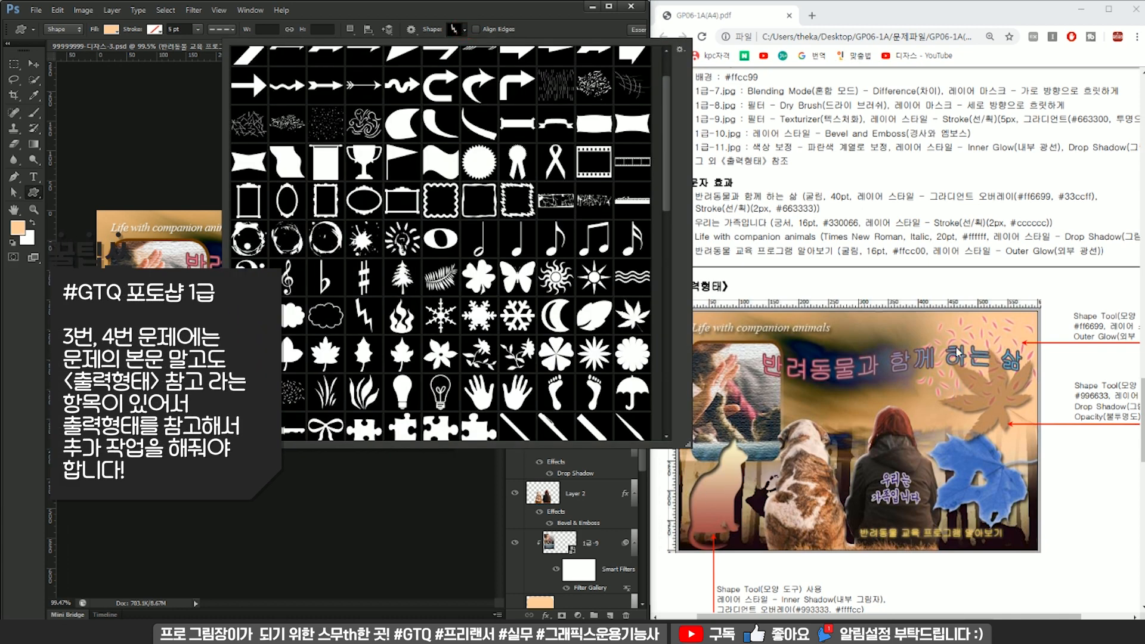
scroll(560, 279, "up", 2)
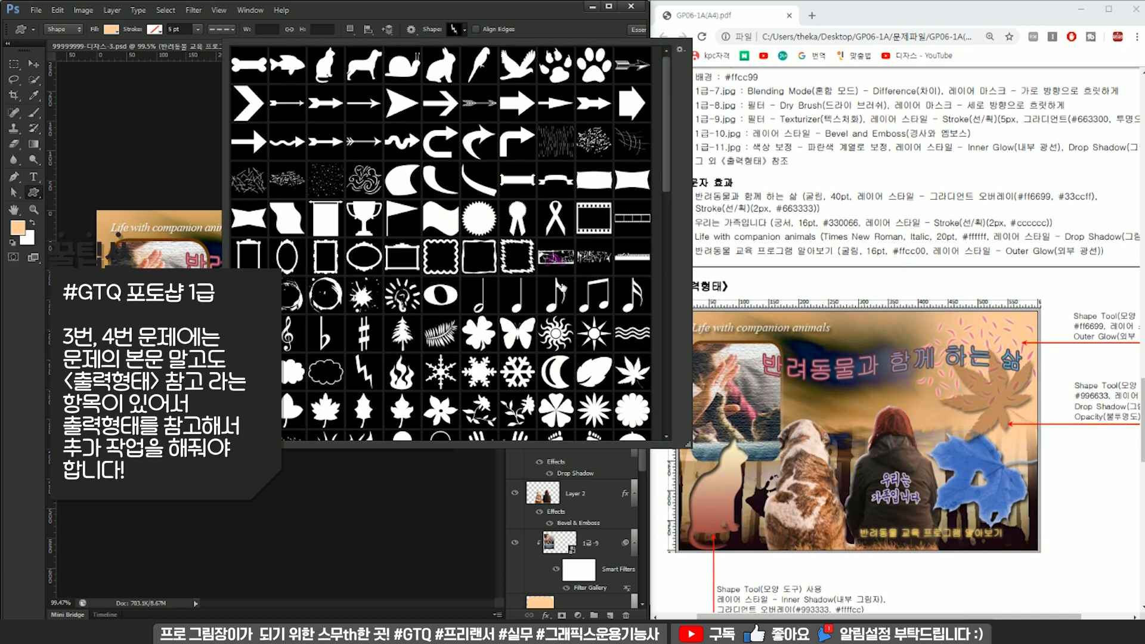
mouse_move(666, 171)
left_mouse_down()
mouse_move(660, 434)
mouse_move(663, 166)
left_mouse_up()
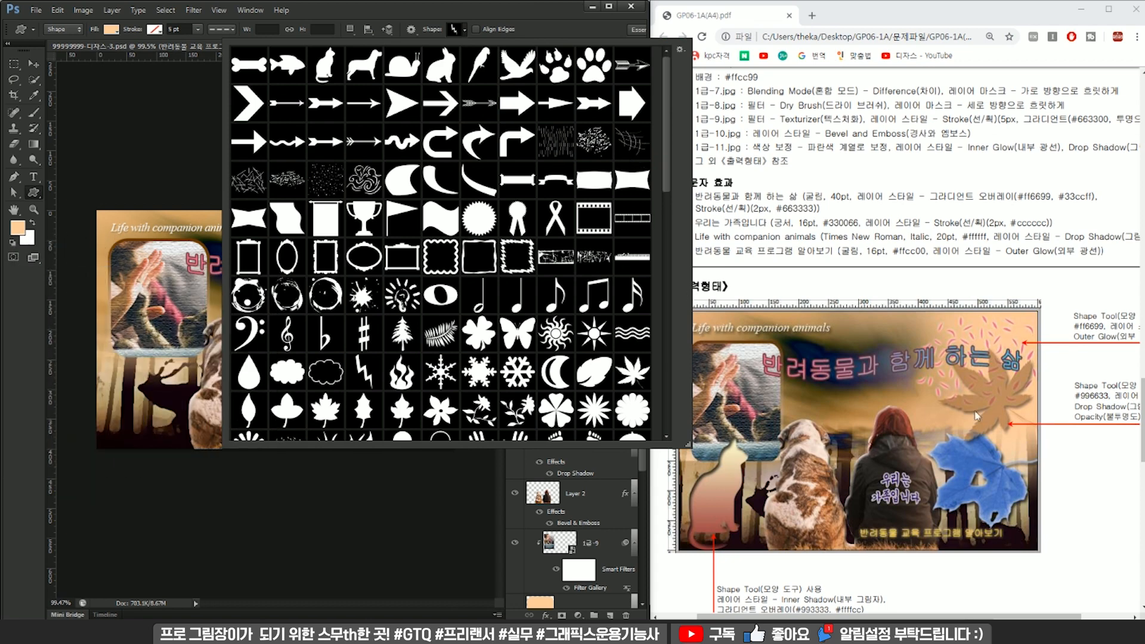
left_click_drag(666, 162, 665, 227)
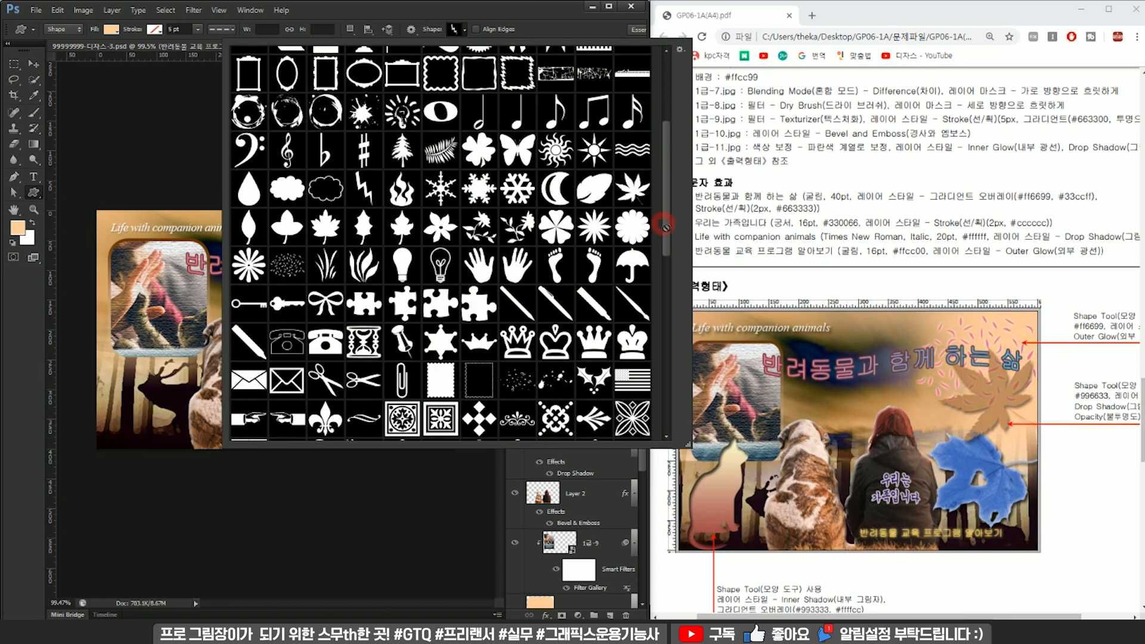
left_click(285, 275)
left_click(386, 16)
left_click_drag(330, 227, 439, 301)
mouse_move(602, 404)
left_mouse_down()
mouse_move(620, 197)
mouse_move(603, 174)
left_mouse_up()
Draw the pointed maple-leaf custom shape about 167 × 154 px over the woman's head.
left_click(460, 30)
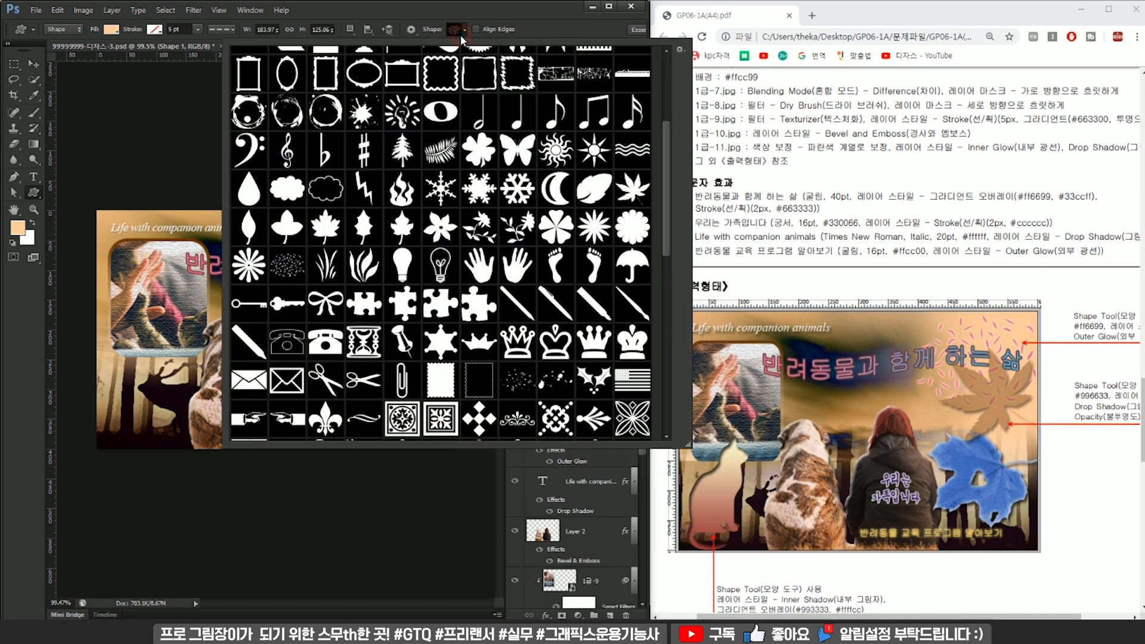
left_click(640, 198)
left_click(539, 11)
left_click_drag(272, 287, 372, 379)
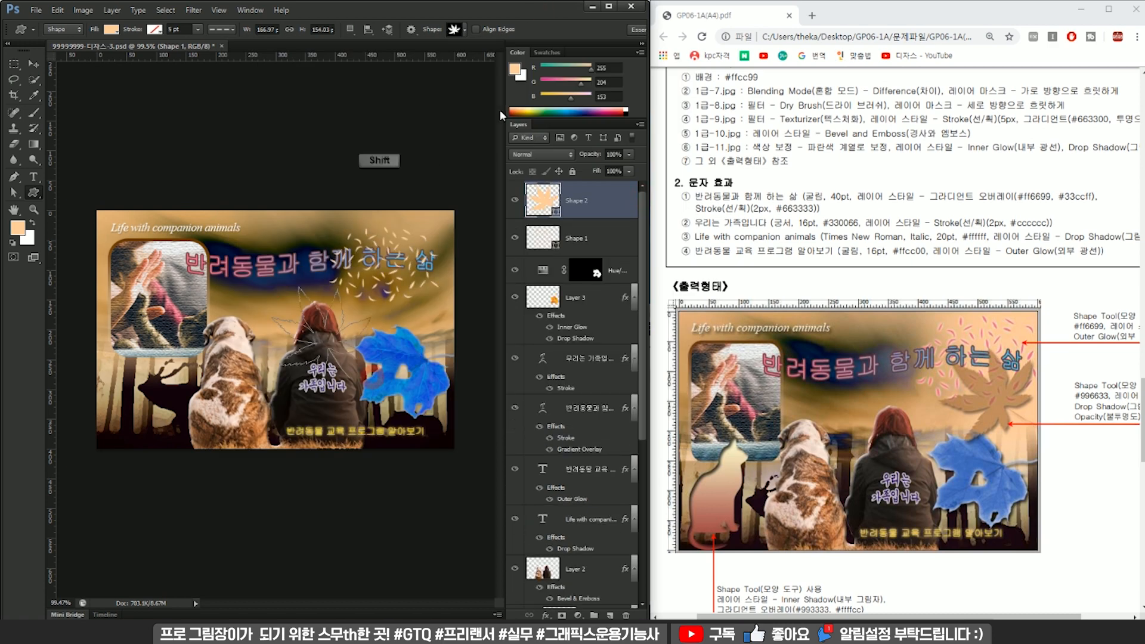
Draw the sitting-cat custom shape about 94 × 175 px beneath the rounded photo frame.
left_click(459, 31)
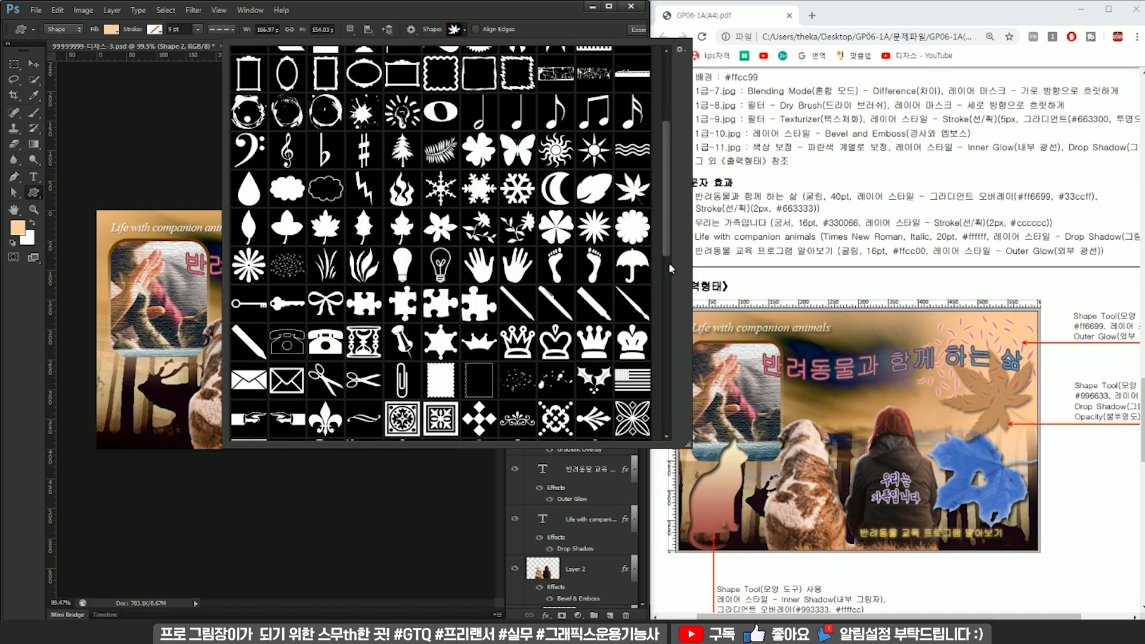
left_click_drag(663, 224, 675, 152)
left_click(324, 69)
left_click(434, 16)
left_click_drag(122, 336, 200, 442)
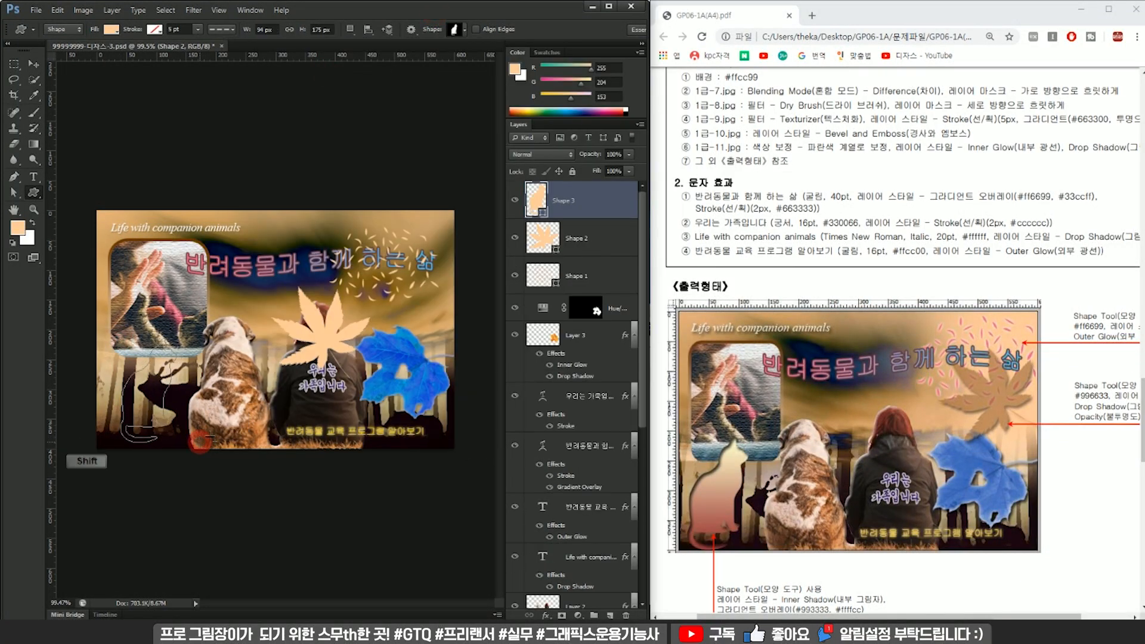
Move the cat shape slightly left and enlarge it a little so it overlaps the photo frame's lower edge.
left_click(34, 63)
left_click_drag(147, 407, 143, 408)
key("ctrl+t")
left_click_drag(160, 342, 164, 335)
key("Return")
Lengthen the rounded photo frame by lowering its bottom anchor points, then scale it to about 156 × 210 px.
left_click(171, 323, "ctrl")
scroll(580, 501, "down", 2)
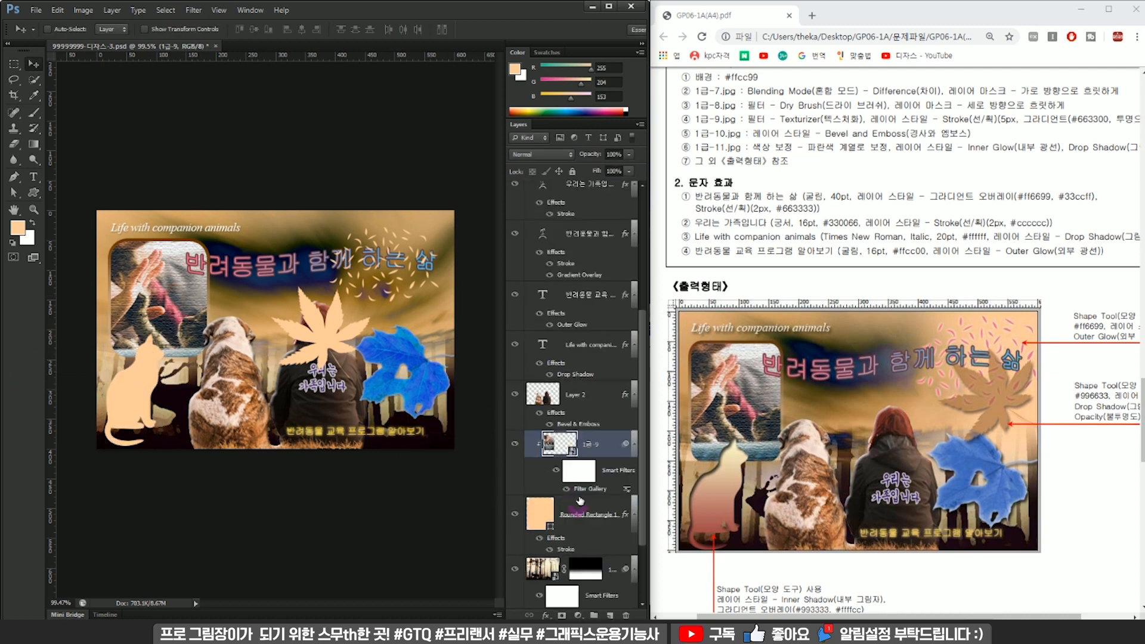
left_click(584, 511)
key("a")
left_click_drag(226, 380, 82, 333)
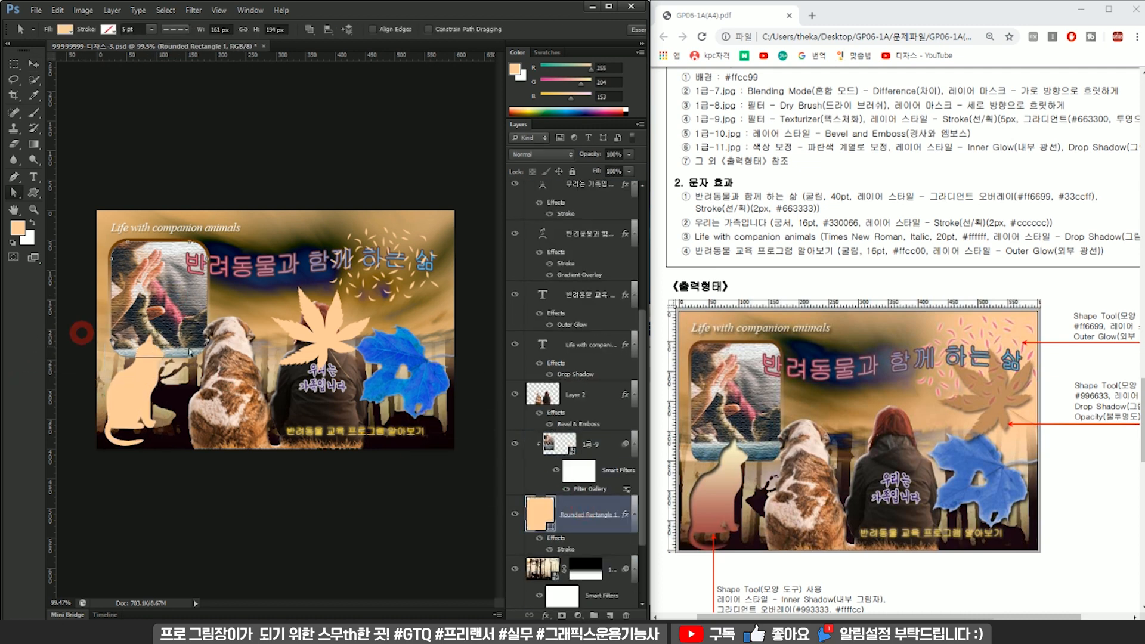
left_click_drag(192, 361, 192, 374)
key("Return")
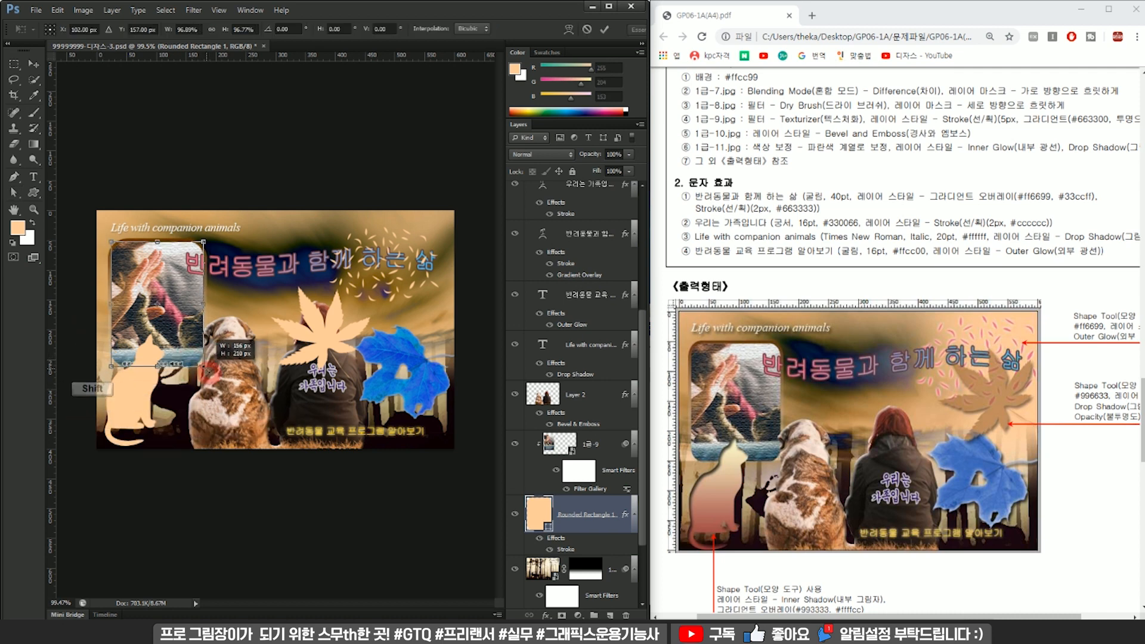
key("v")
Check the exam sheet's style specification for the cat shape and apply an Inner Shadow to the cat's layer.
left_click(140, 389, "ctrl")
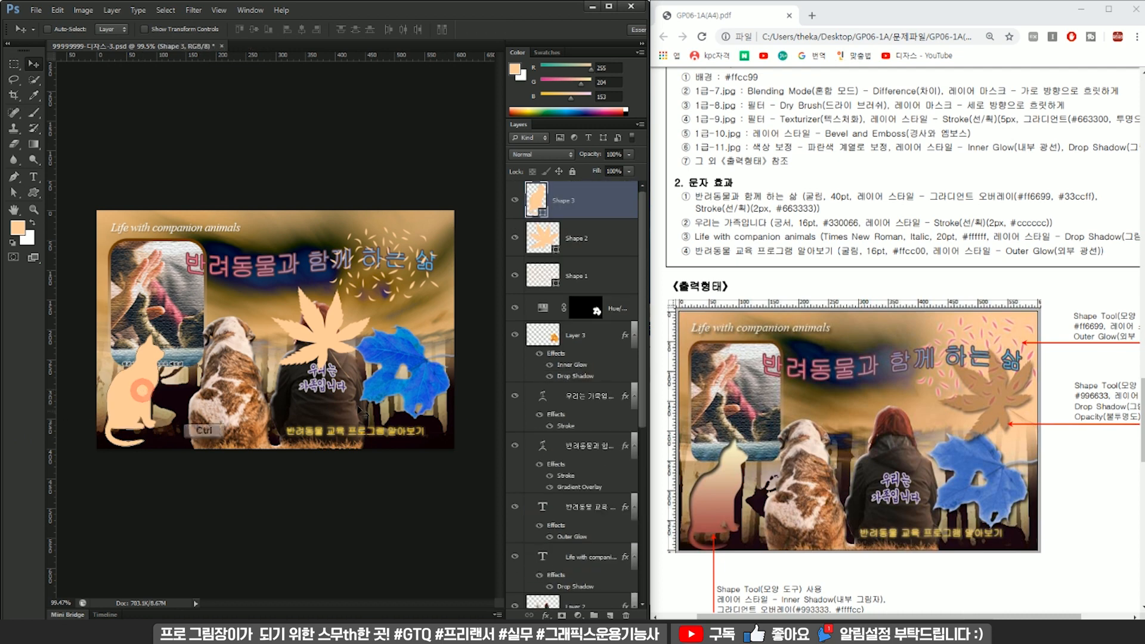
scroll(826, 407, "down", 3)
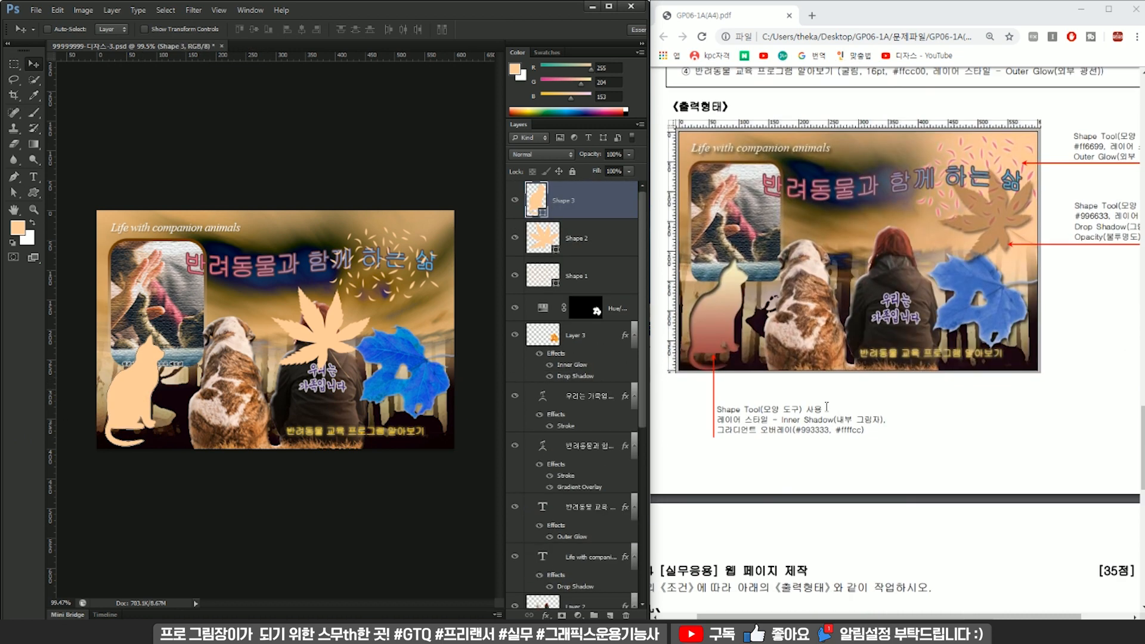
left_click_drag(720, 411, 876, 435)
left_click(718, 408, "shift")
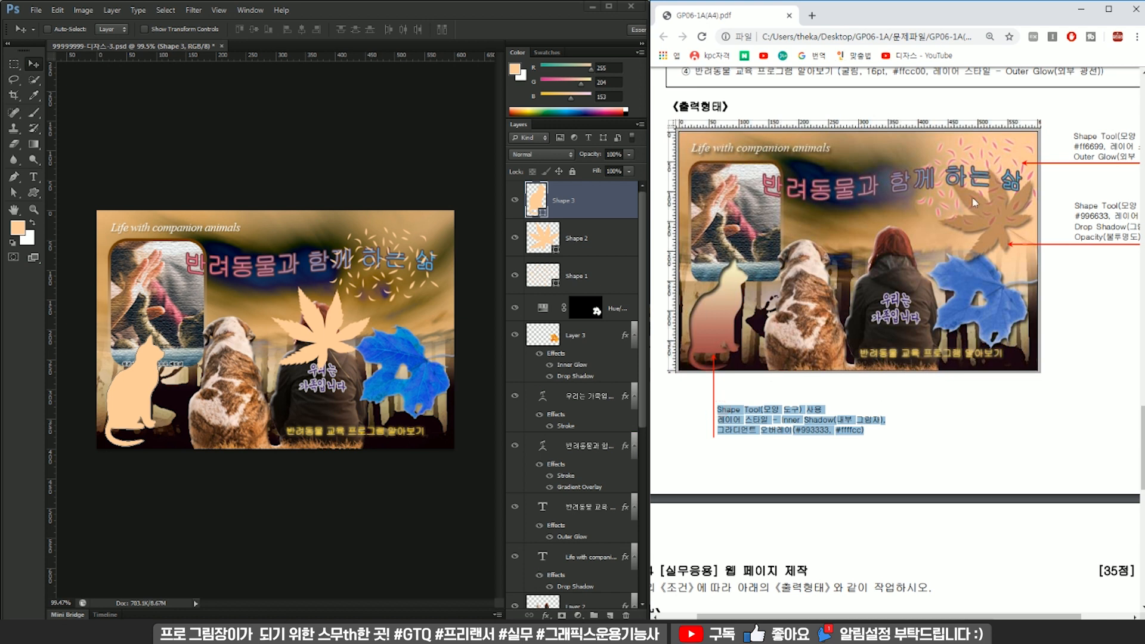
left_click(844, 406)
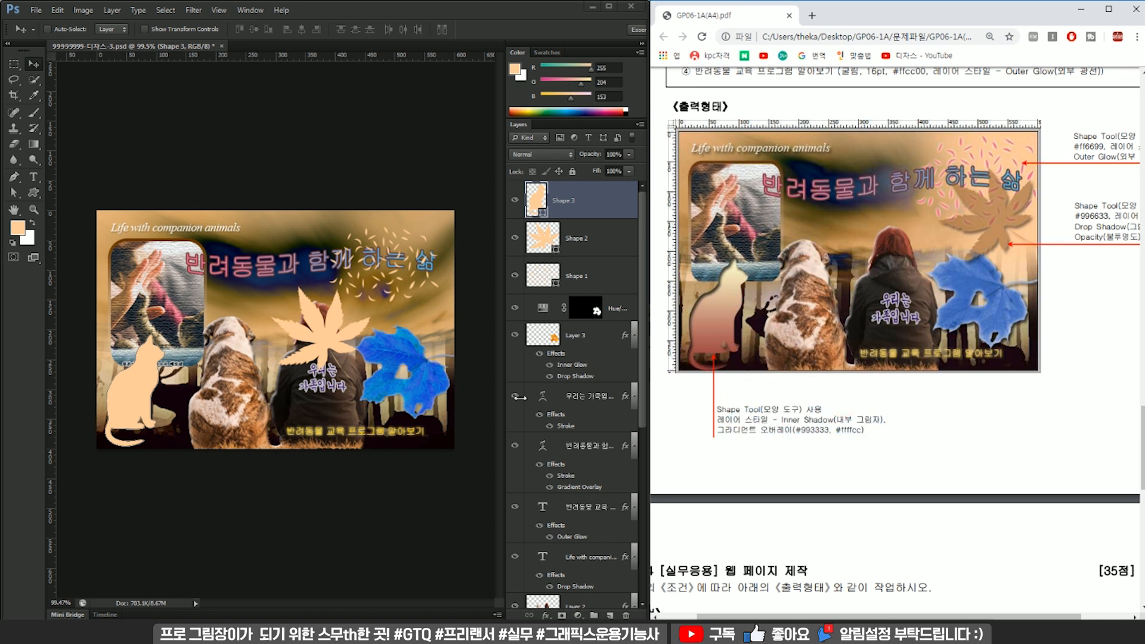
left_click(562, 217)
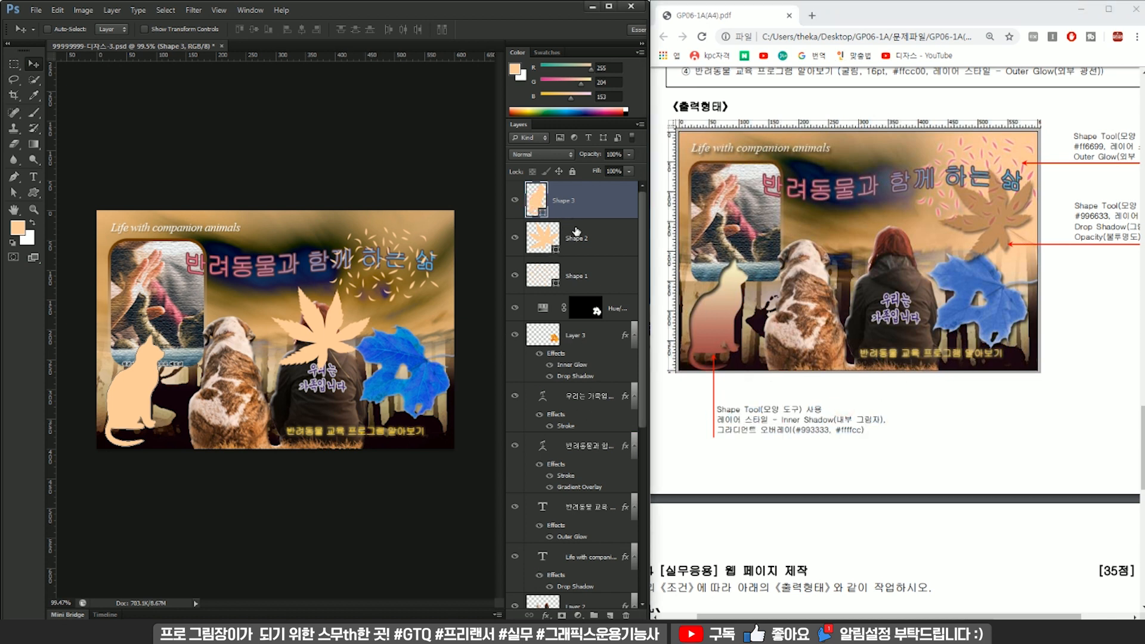
double_click(573, 216)
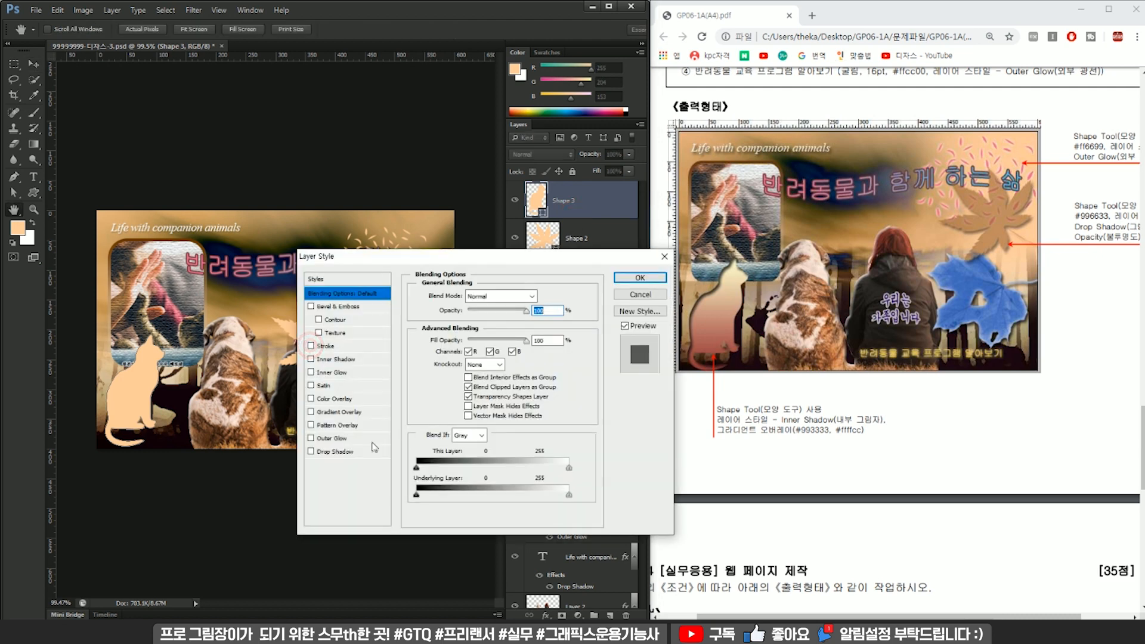
left_click(311, 358)
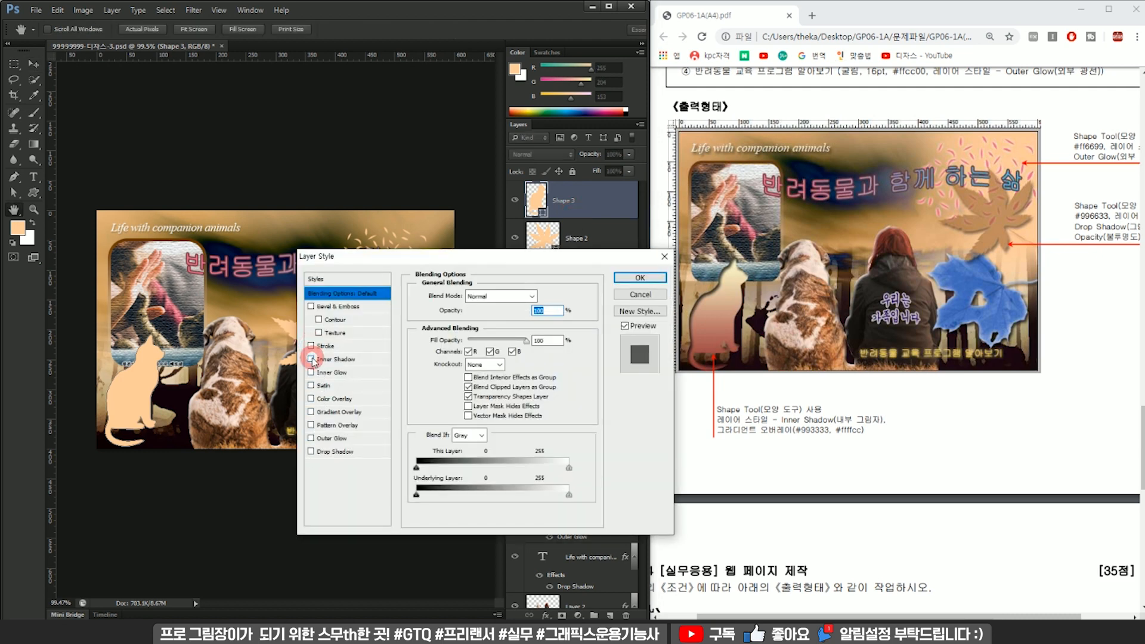
Add a Gradient Overlay to the cat shape and set the gradient's starting colour stop to #993333.
left_click(358, 412)
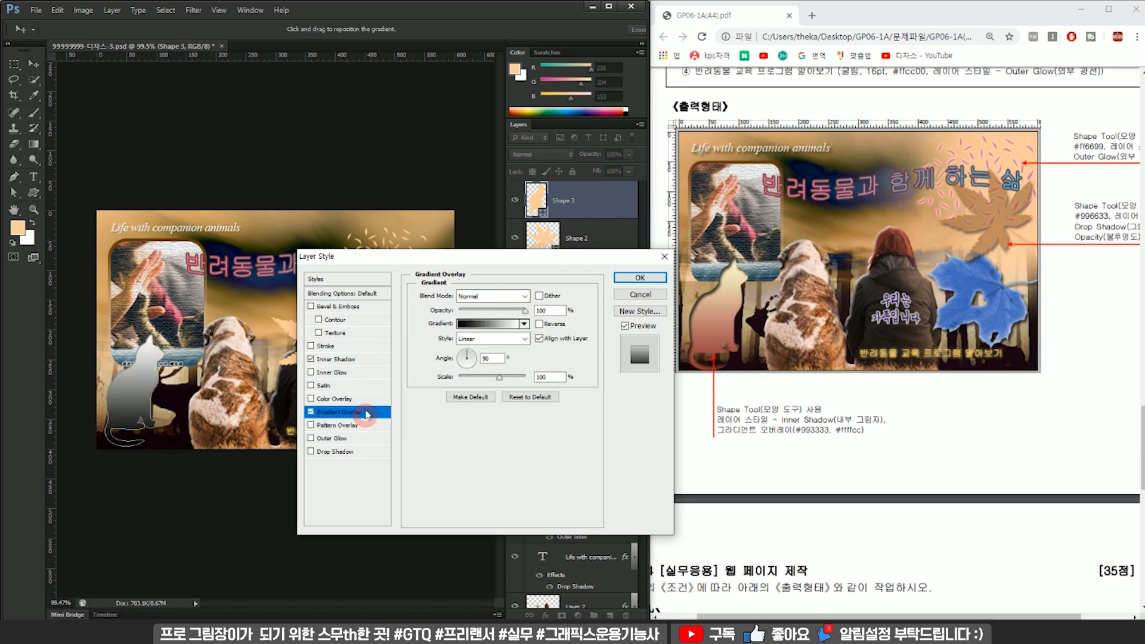
left_click(503, 325)
double_click(220, 346)
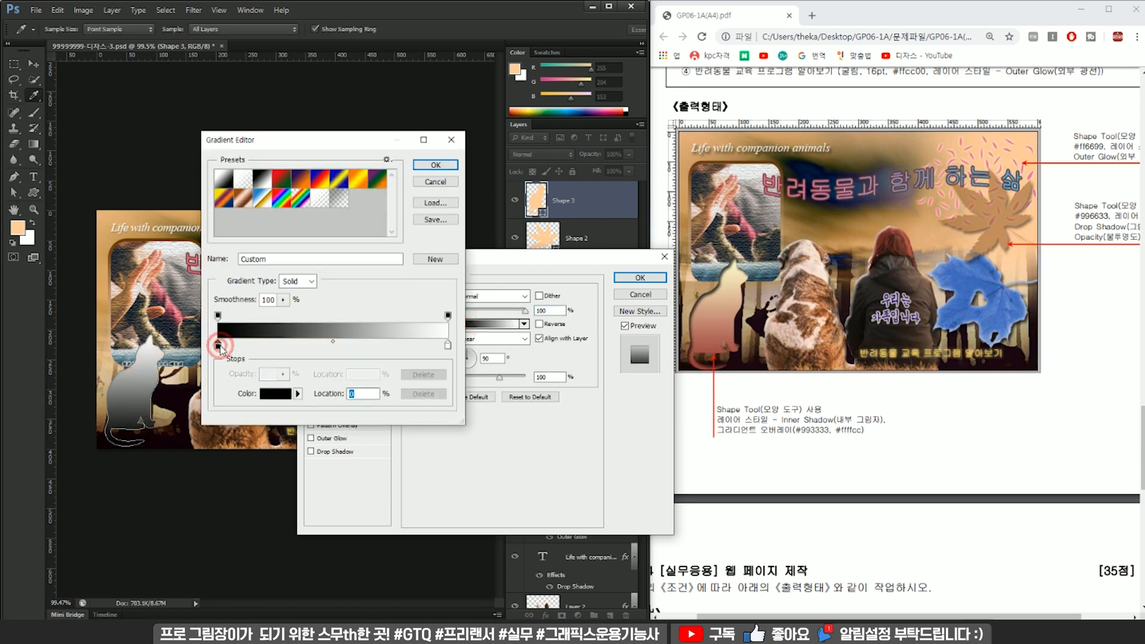
left_click(453, 484)
type("99")
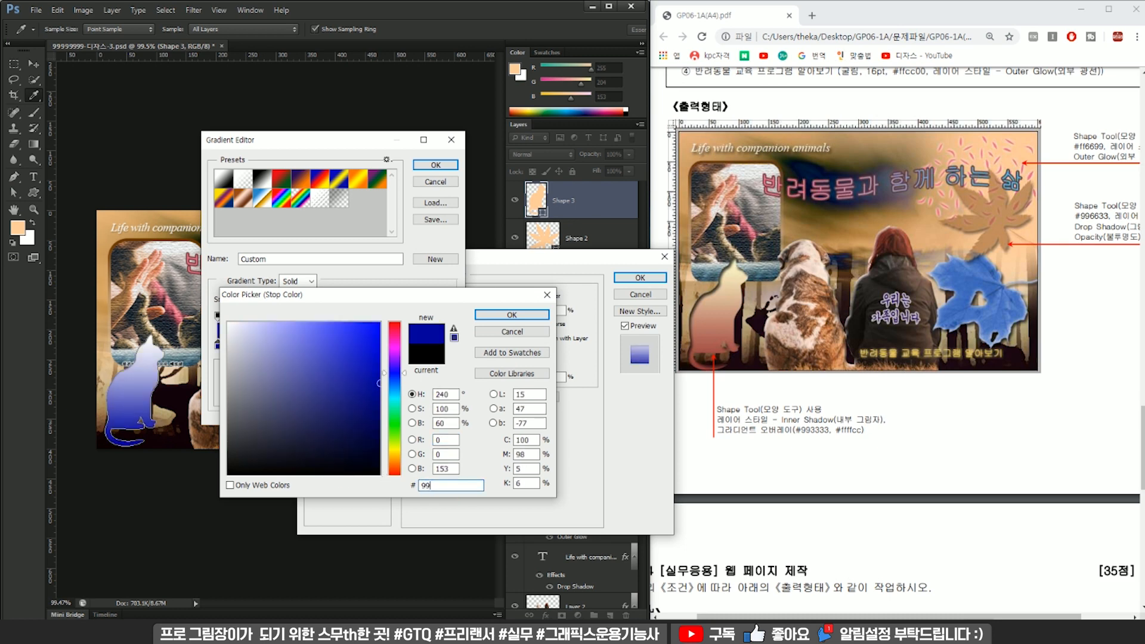
type("3333")
key("Return")
Set the end colour stop of the cat's gradient to #ffffcc and apply the layer style.
double_click(448, 346)
left_click(448, 484)
type("ff")
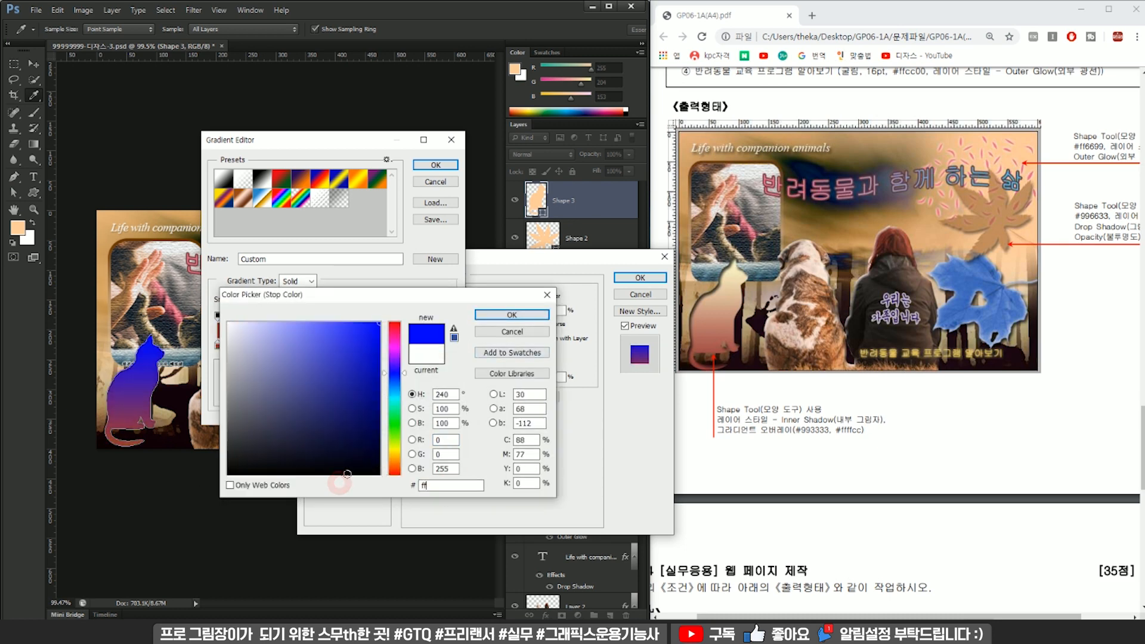
type("ffcc")
key("Return")
left_click(435, 164)
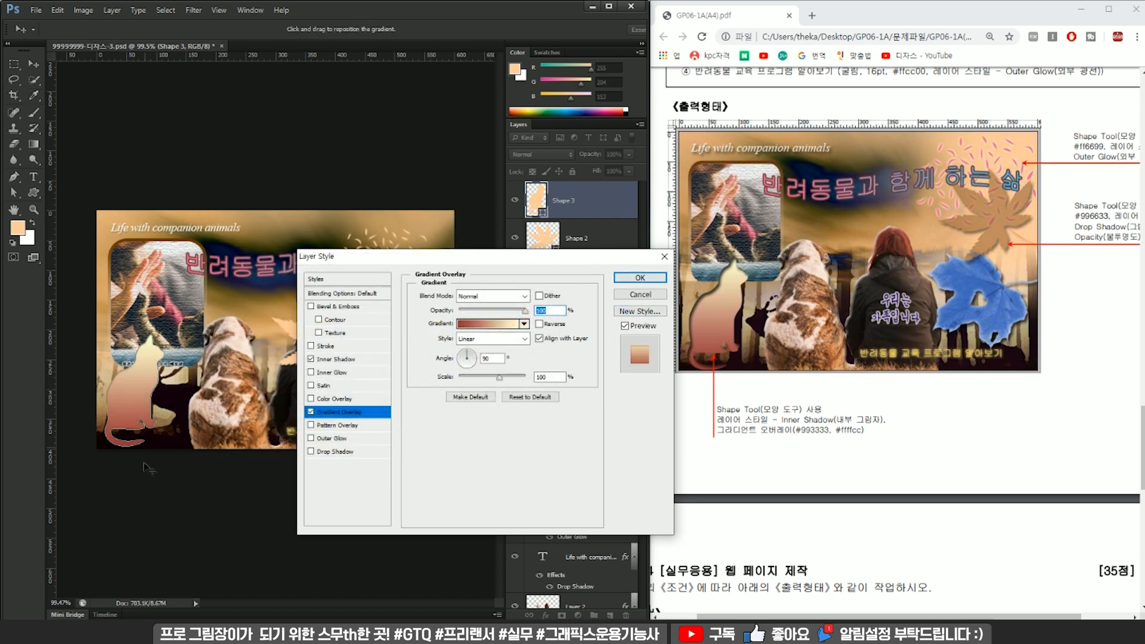
left_click(639, 278)
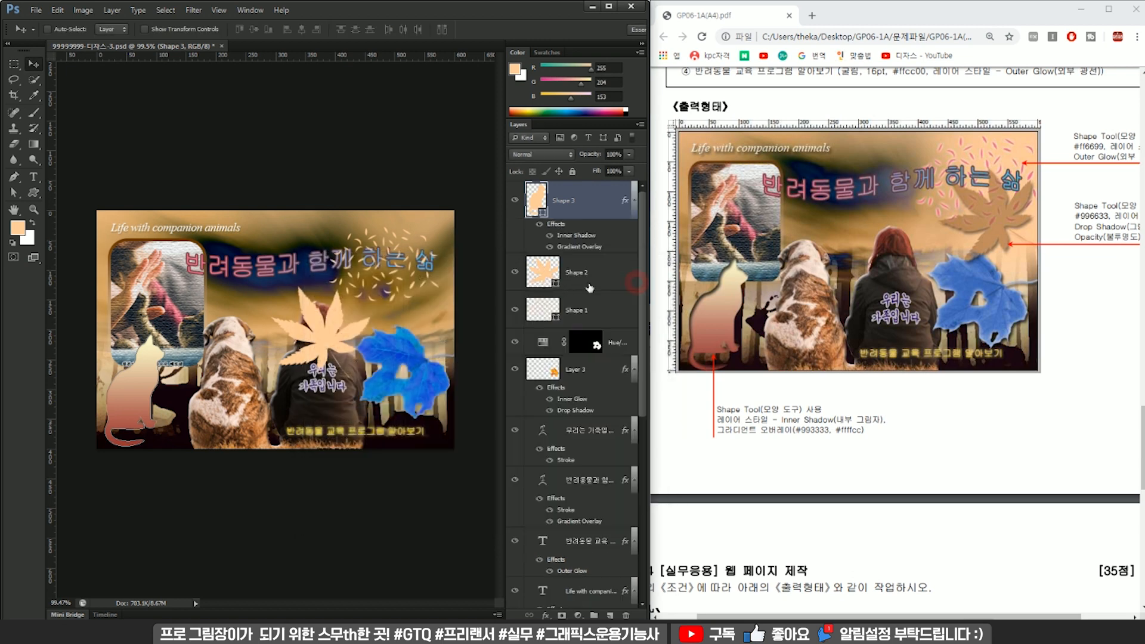
Check the exam sheet's maple-leaf specification and move the leaf shape up over the lower part of the confetti shape.
left_click(571, 271)
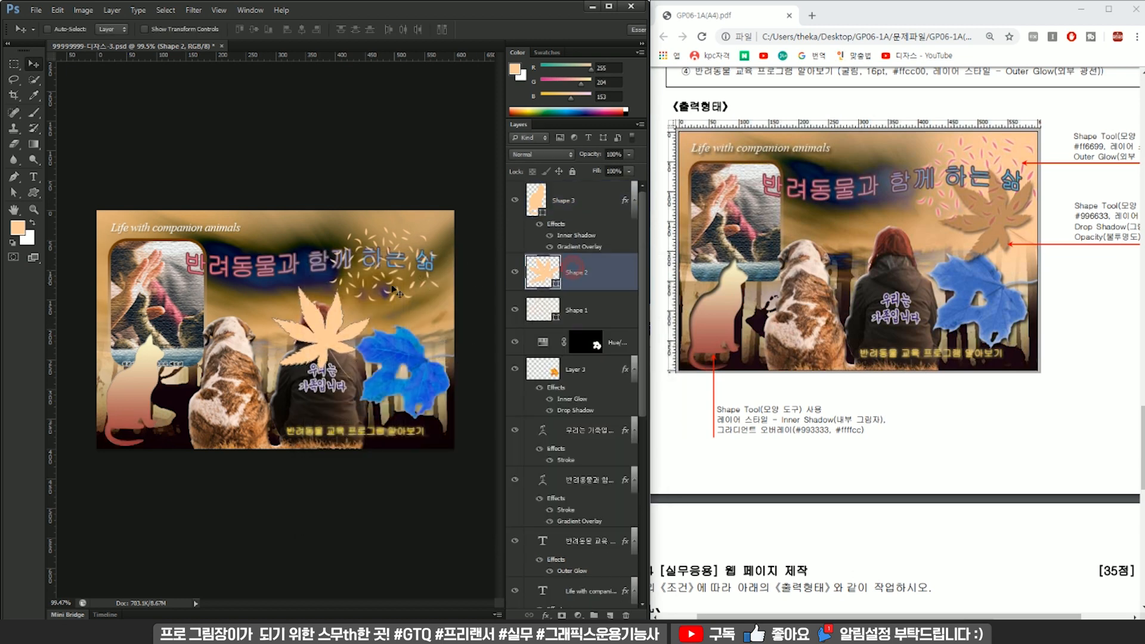
left_click_drag(881, 617, 928, 615)
scroll(1040, 272, "up", 1)
scroll(1018, 375, "up", 1)
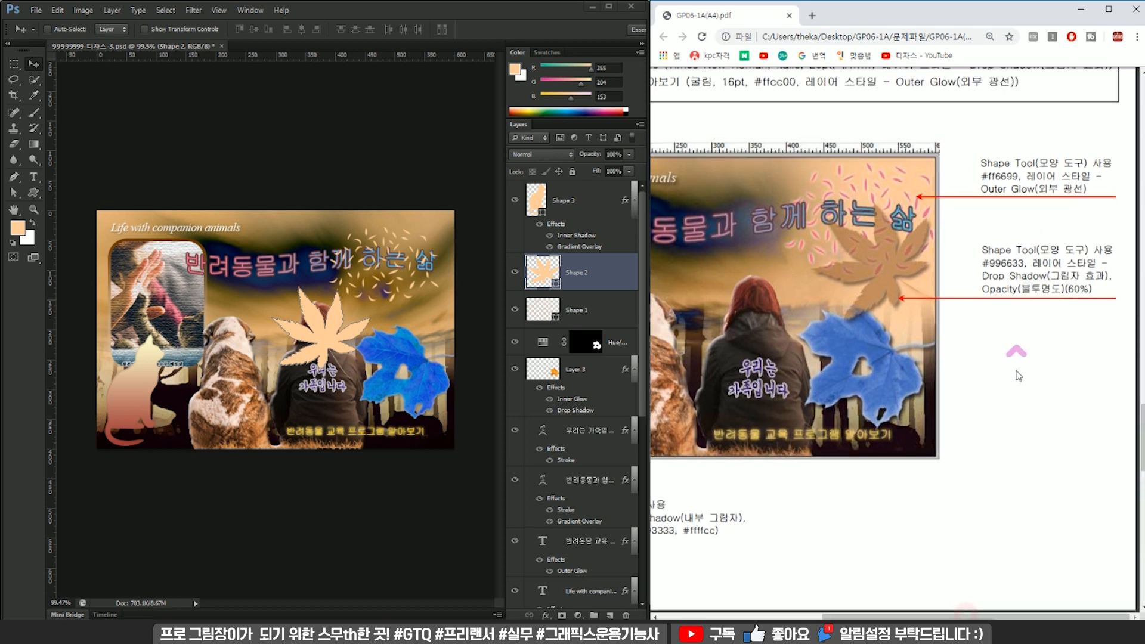
left_click(581, 212)
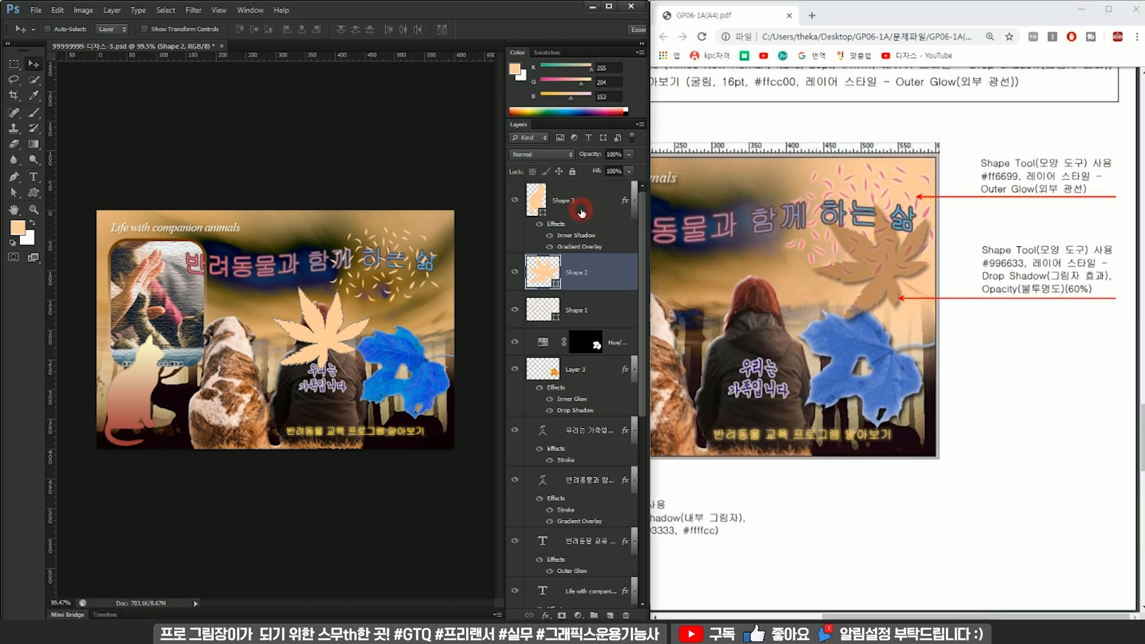
left_click_drag(331, 328, 428, 292)
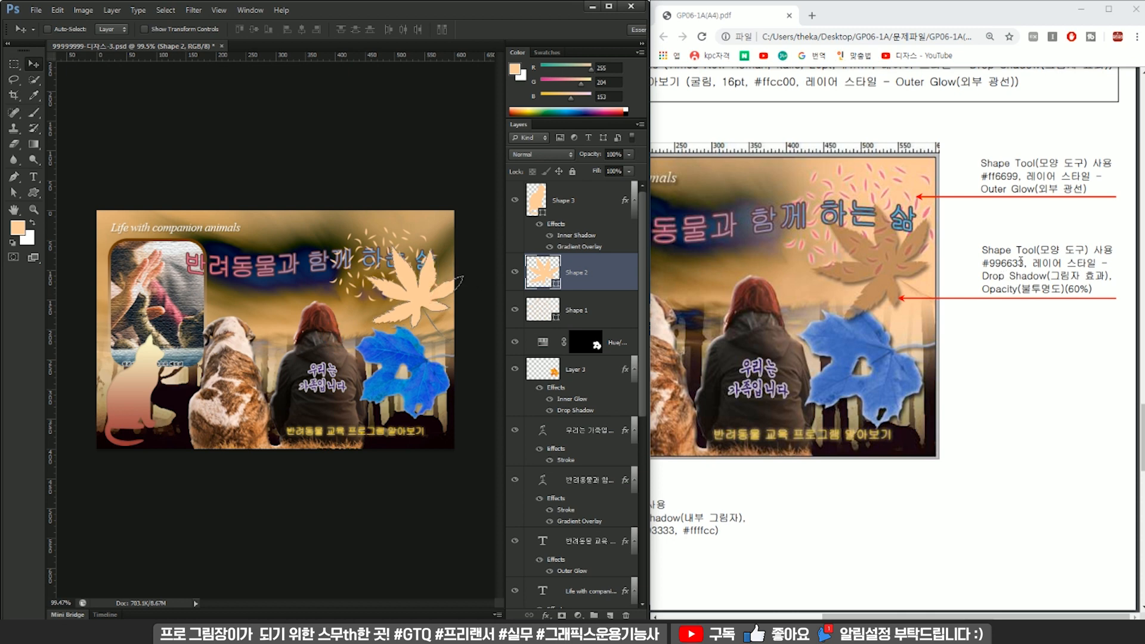
Recolour the maple-leaf shape to #996633 and set its layer opacity to 60%.
double_click(540, 273)
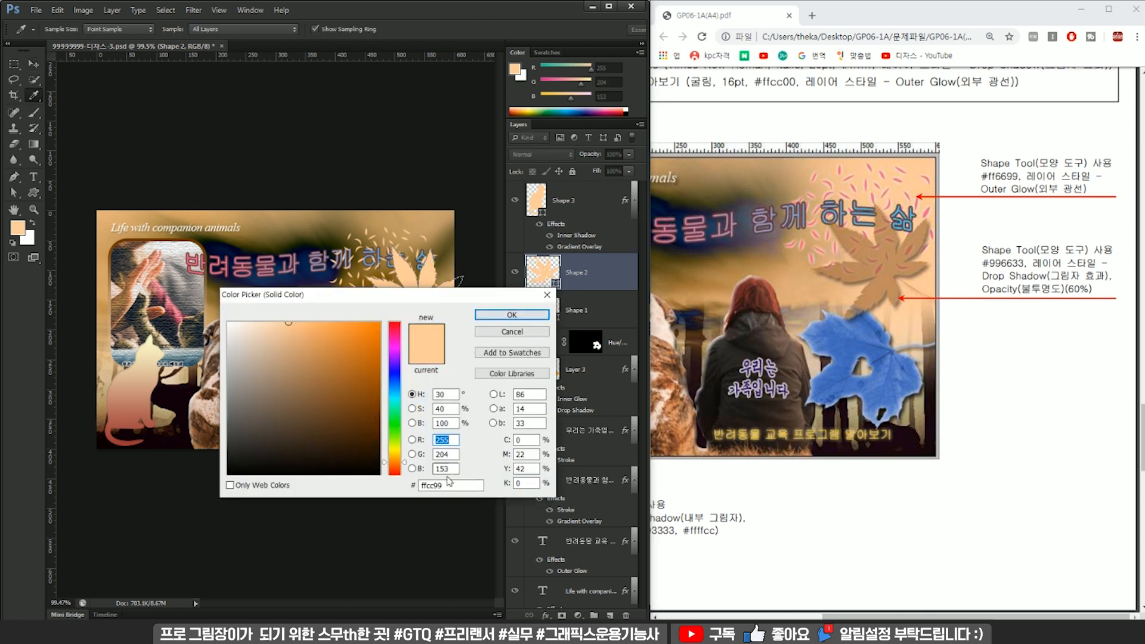
type("996633")
key("Return")
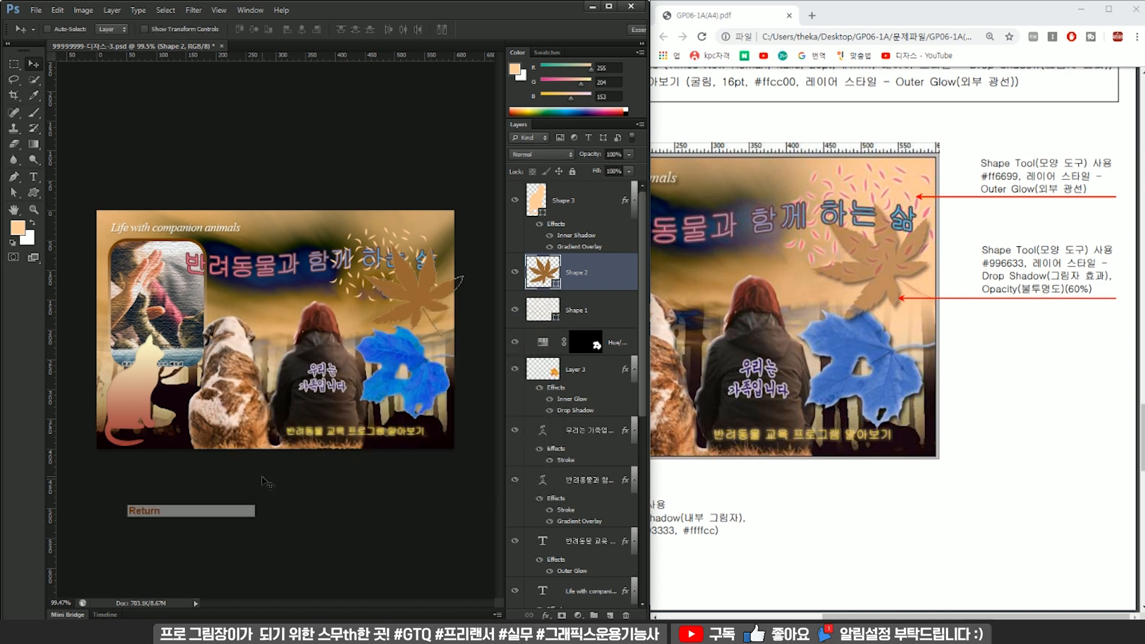
left_click(613, 154)
type("60")
key("Return")
Apply a Drop Shadow layer style to the maple-leaf shape.
left_click(580, 289)
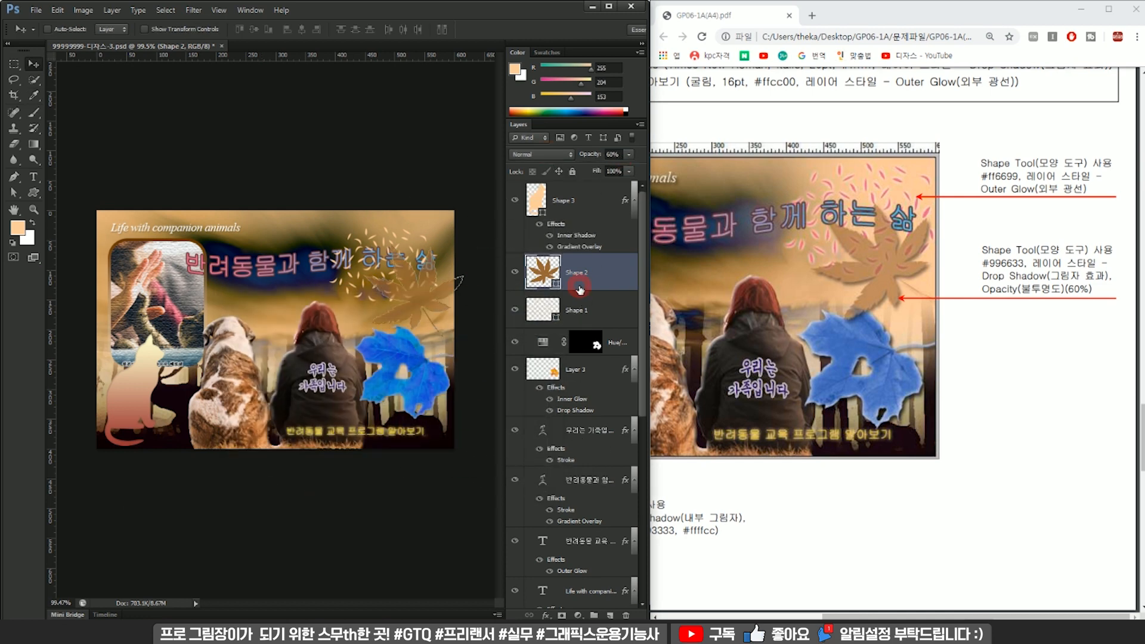
double_click(580, 289)
left_click(311, 451)
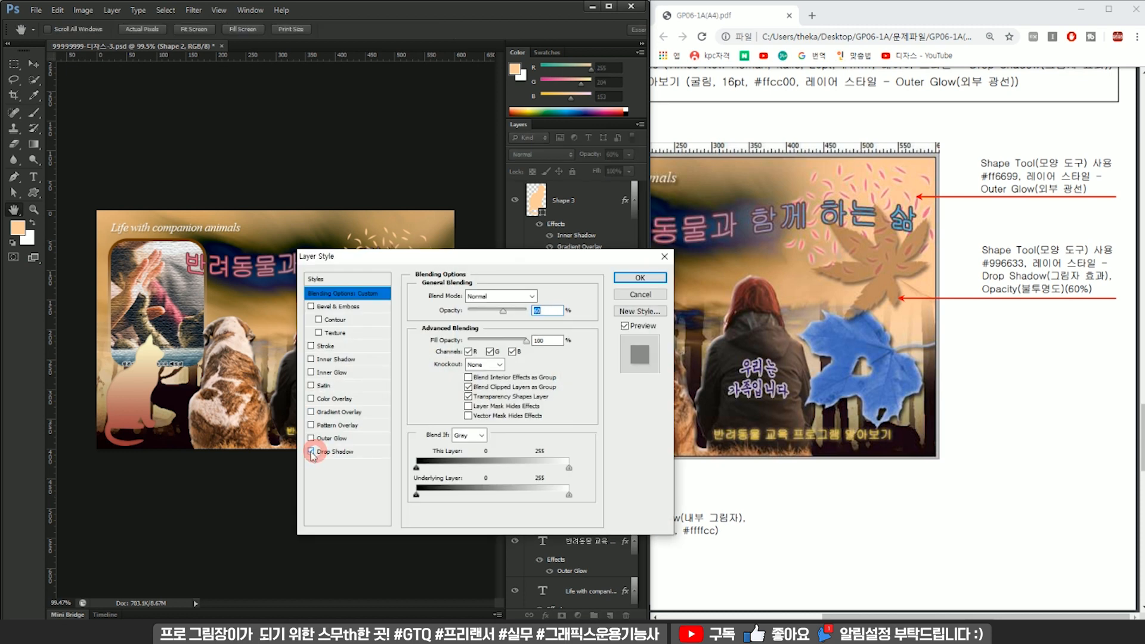
left_click(640, 277)
Select the confetti shape's layer and recolour the shape to #ff6699.
left_click(592, 332)
left_click(599, 280)
left_click(560, 219)
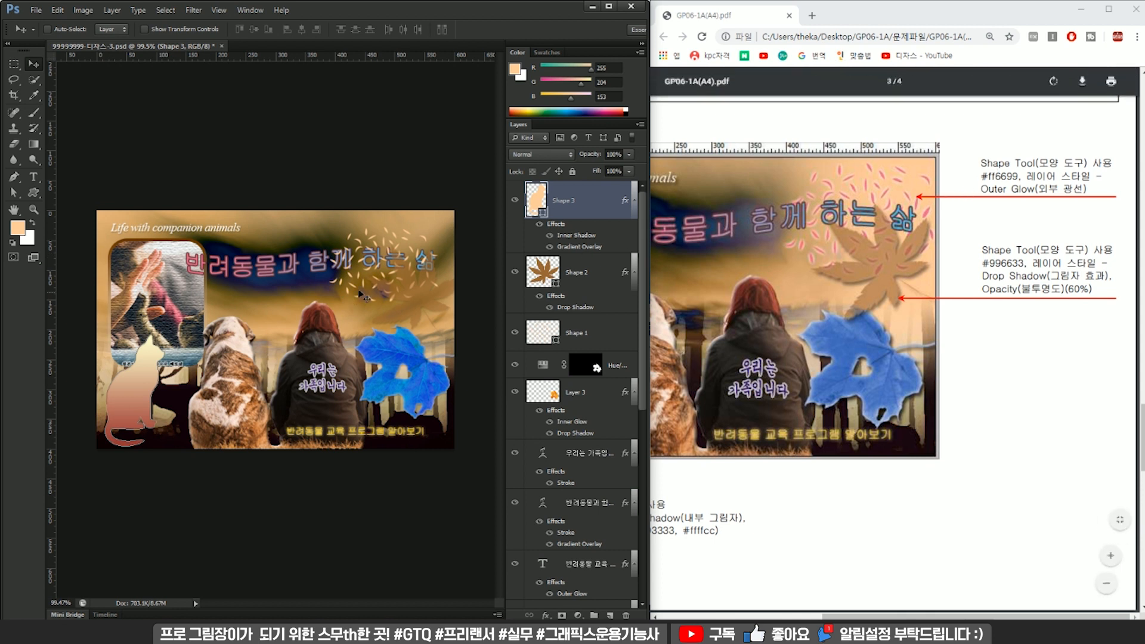
left_click(581, 335)
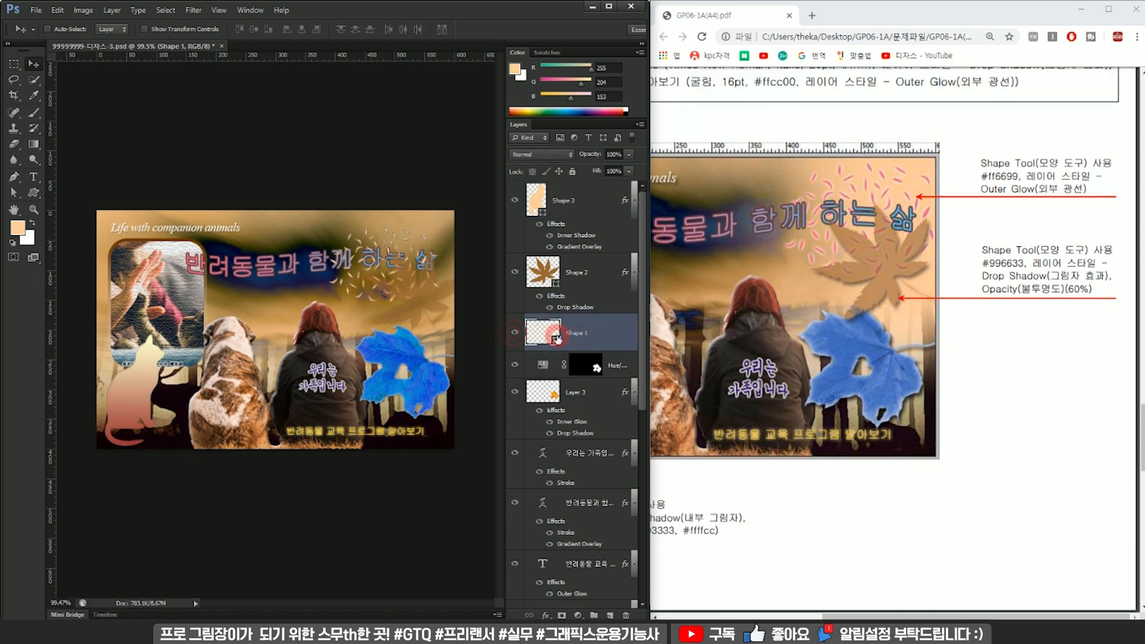
double_click(541, 332)
type("ff6699")
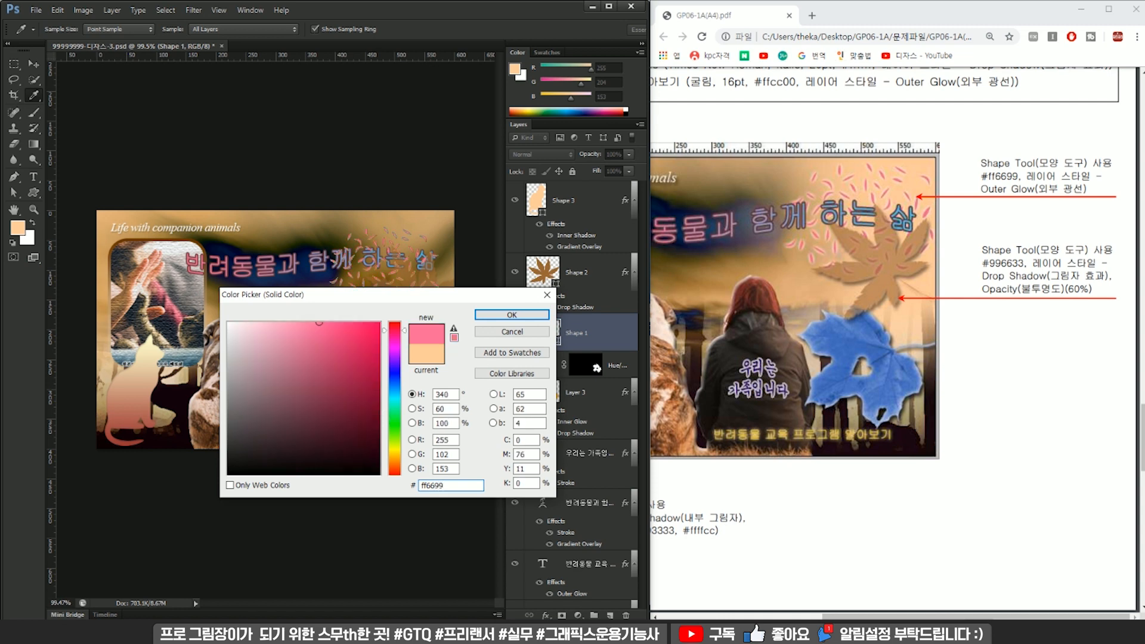
key("Return")
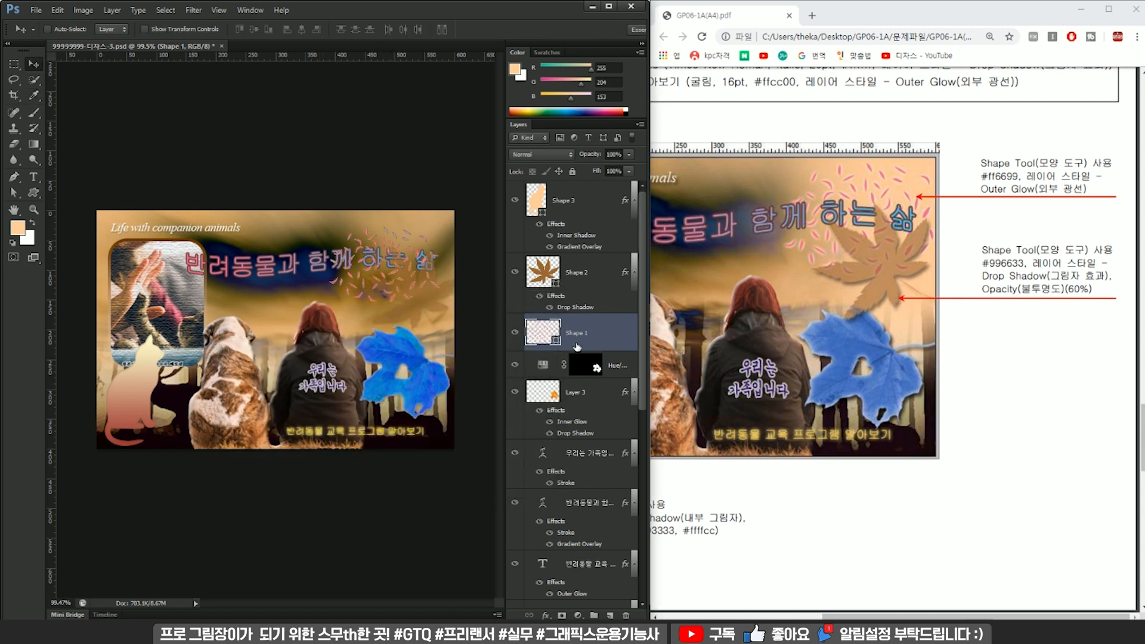
Apply an Outer Glow layer style to the confetti shape.
double_click(577, 347)
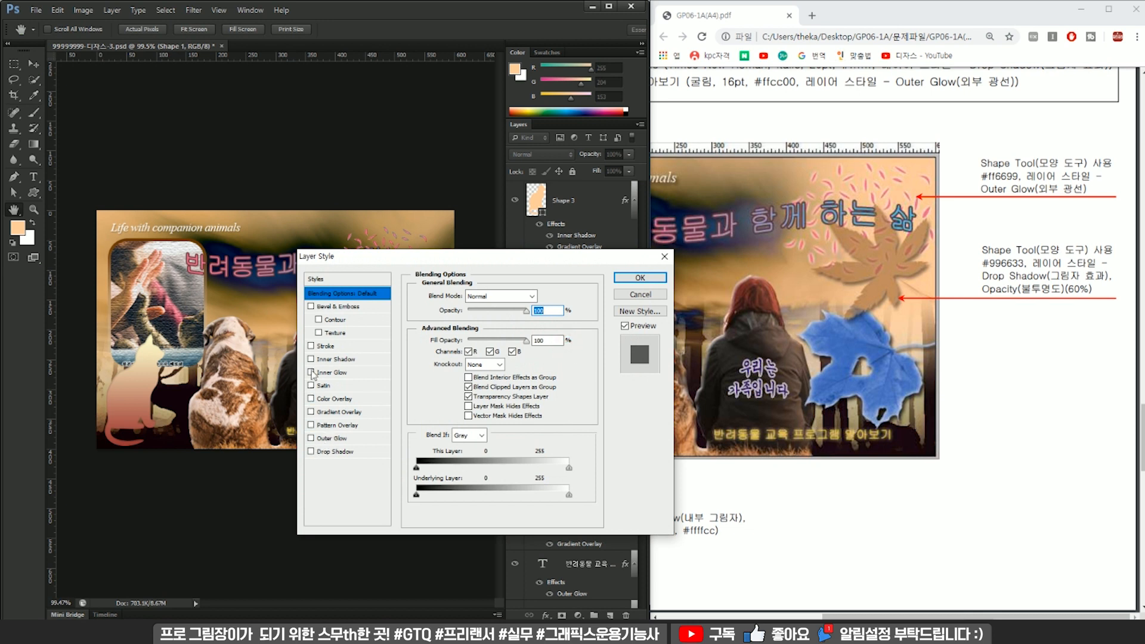
left_click(312, 439)
left_click(340, 439)
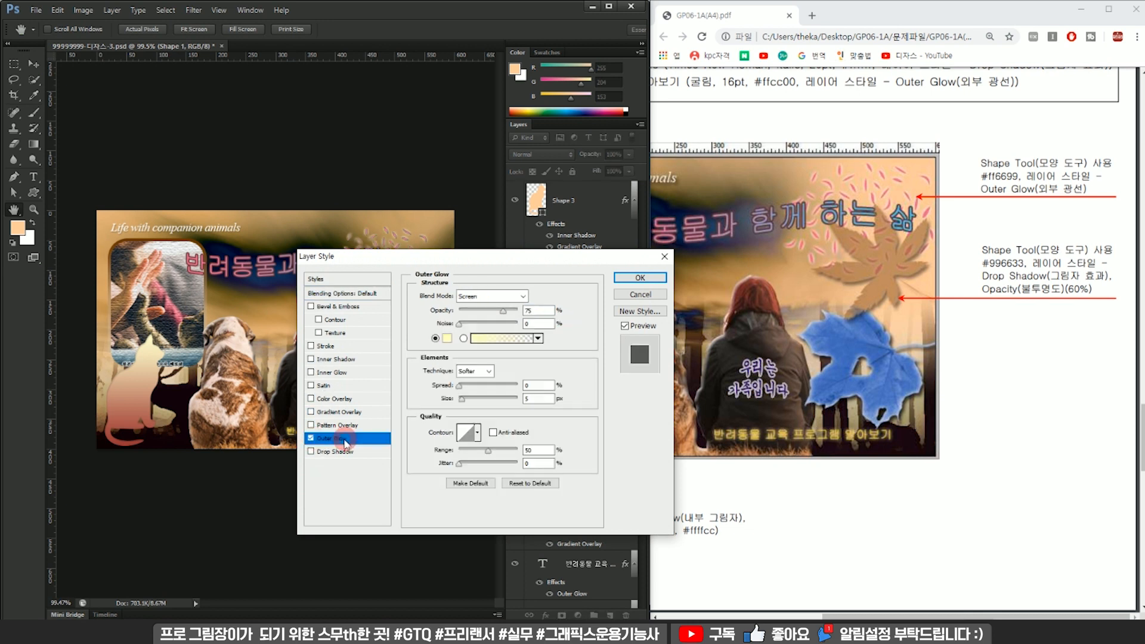
left_click(639, 278)
Enlarge the confetti shape slightly and shift it up toward the poster's upper-right corner.
key("ctrl+plus")
key("ctrl+t")
left_click_drag(477, 213, 480, 213)
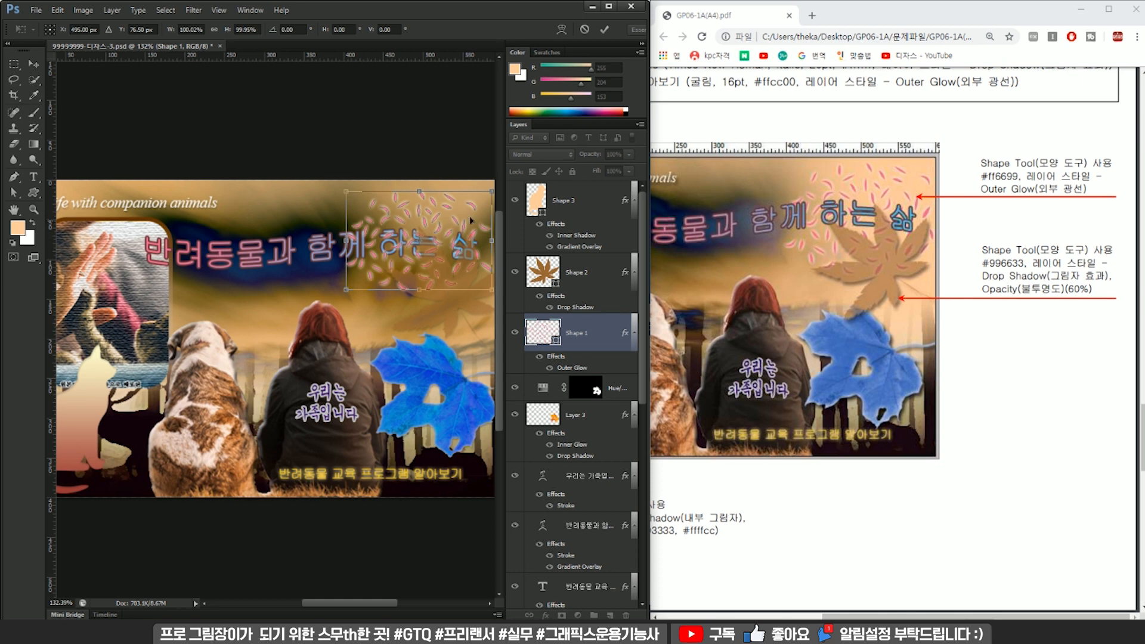
mouse_move(344, 291)
left_mouse_down()
mouse_move(325, 309)
mouse_move(334, 297)
left_mouse_up()
left_click_drag(426, 265, 440, 257)
scroll(422, 268, "down", 1)
key("Return")
left_click(411, 256)
key("Return")
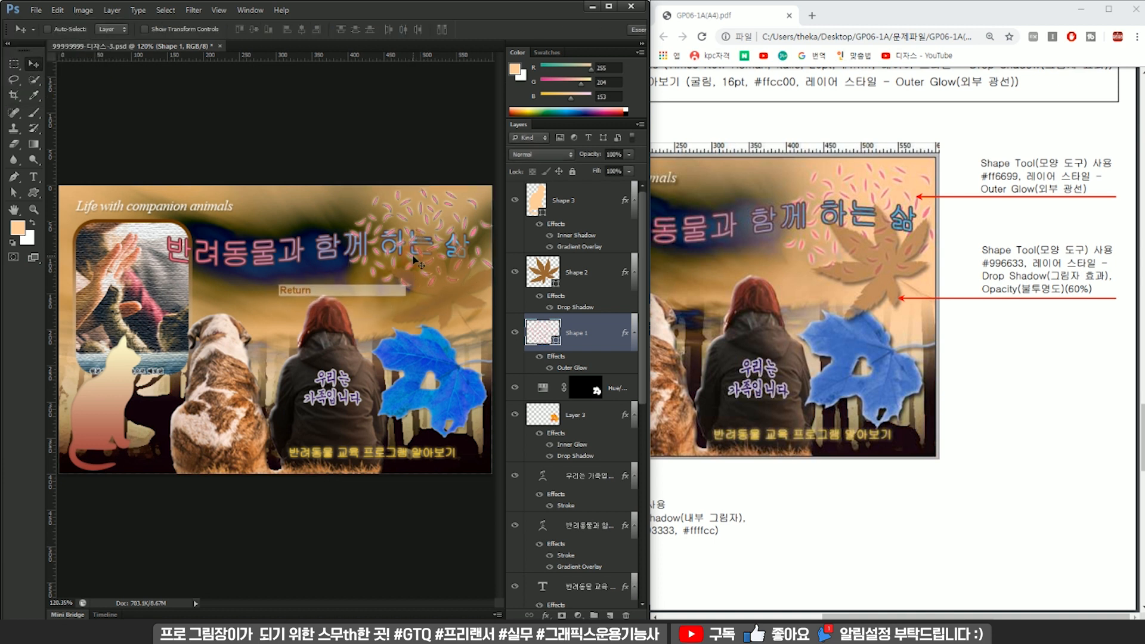
Rotate the maple-leaf shape about 29° counter-clockwise and move it slightly down and left, just above the blue leaf.
left_click(578, 269)
key("ctrl+t")
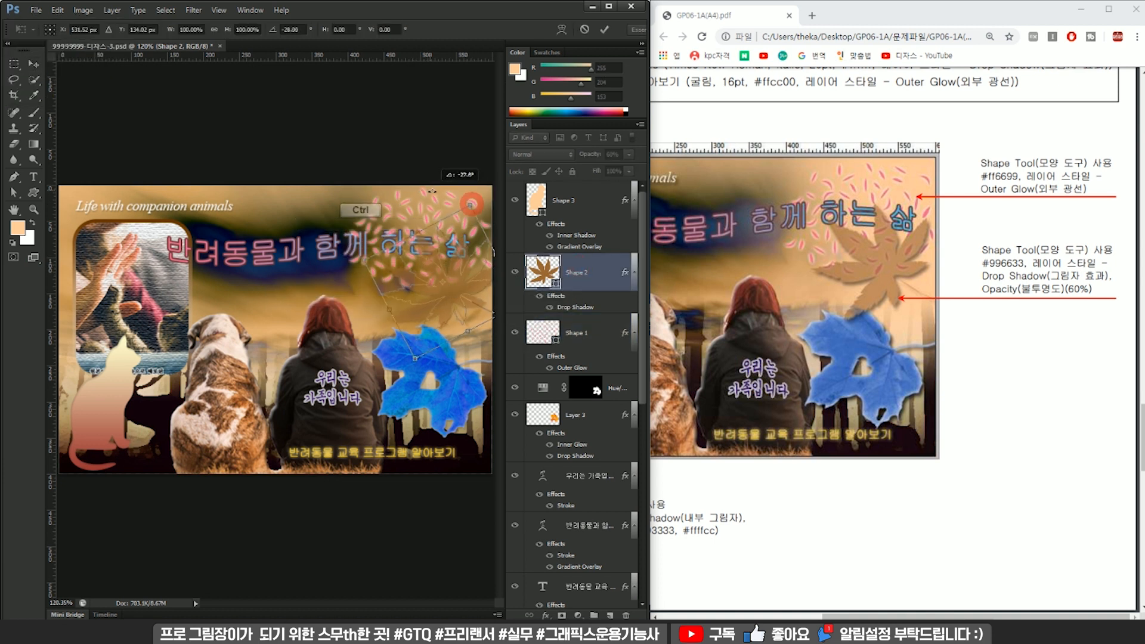
left_click_drag(457, 271, 450, 273)
left_click_drag(478, 181, 469, 177)
left_click_drag(448, 279, 451, 283)
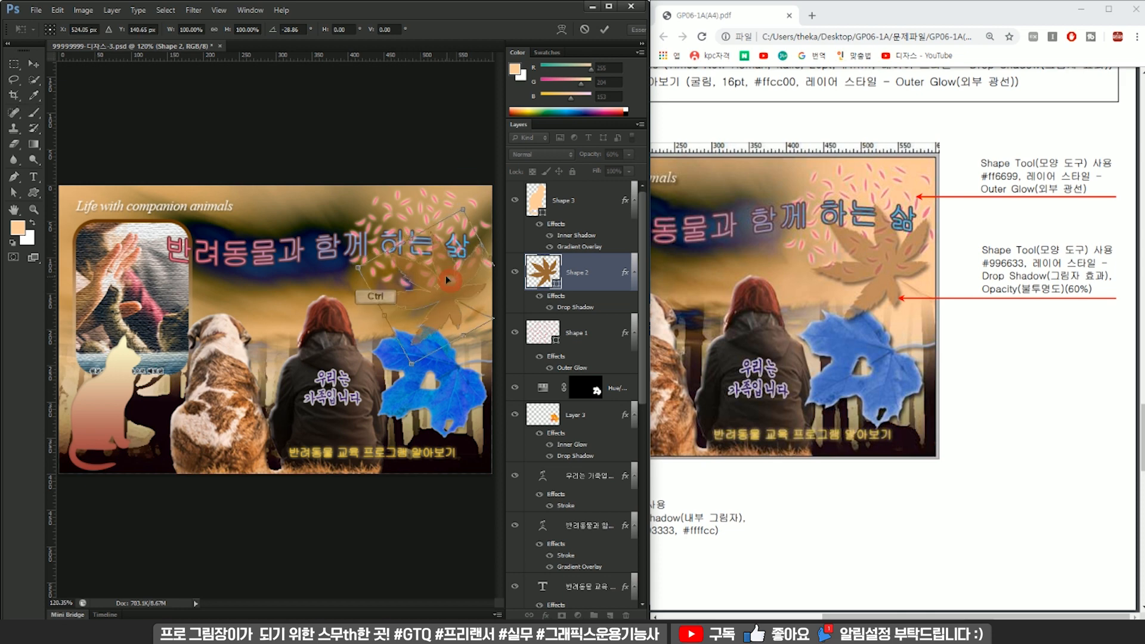
key("Return")
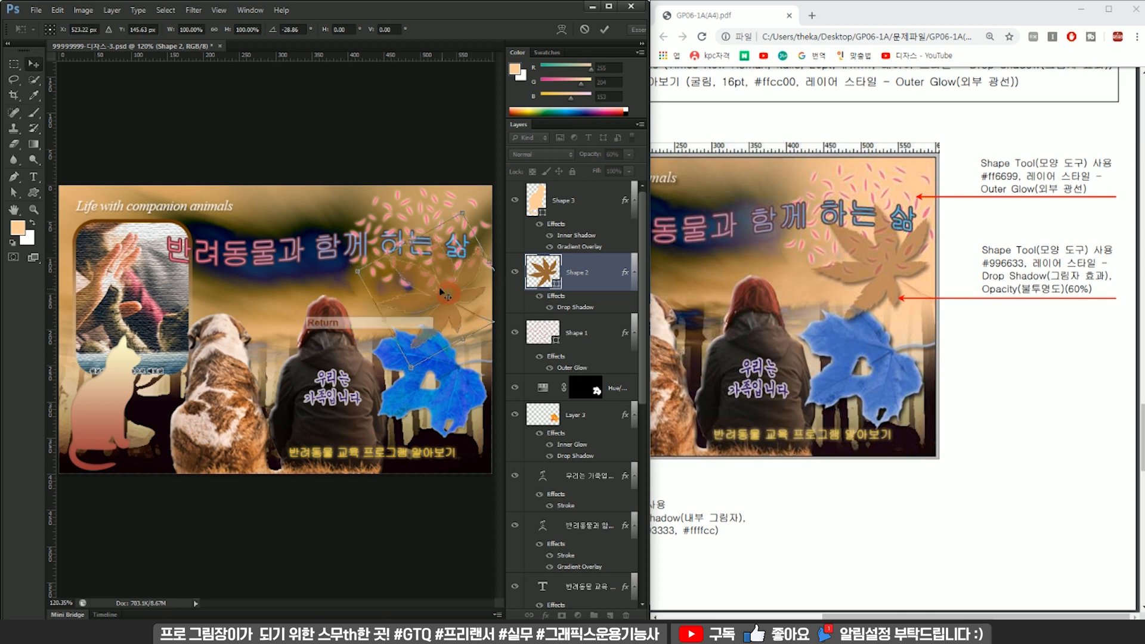
Move the layer of the warped title "반려동물과 함께 하는 삶" to the top of the layer stack.
scroll(441, 290, "down", 6)
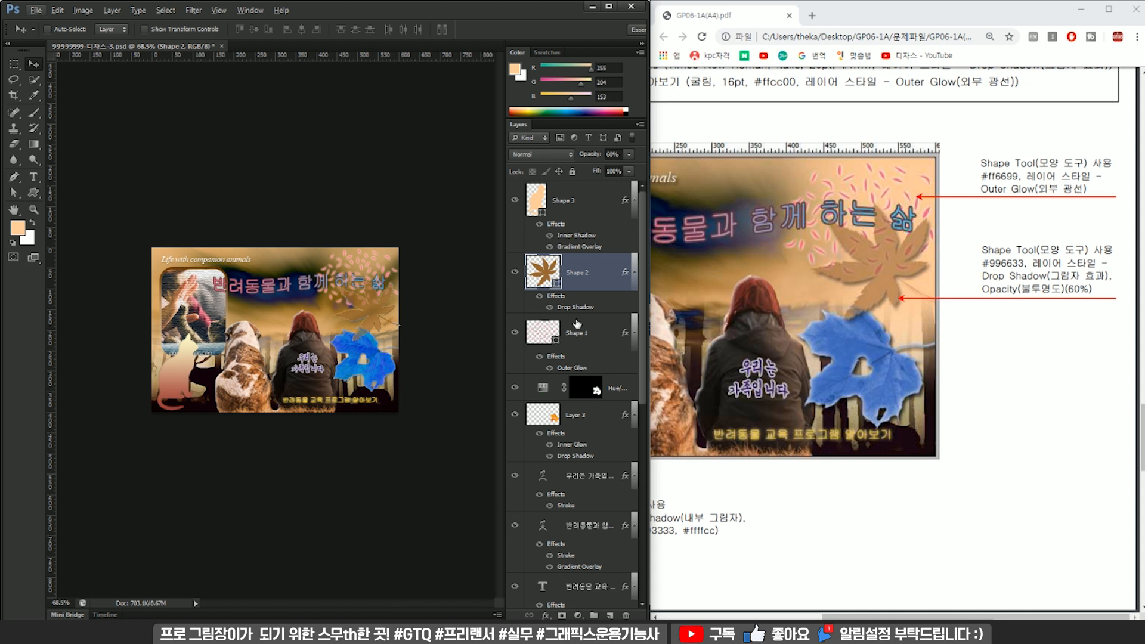
scroll(334, 315, "up", 3)
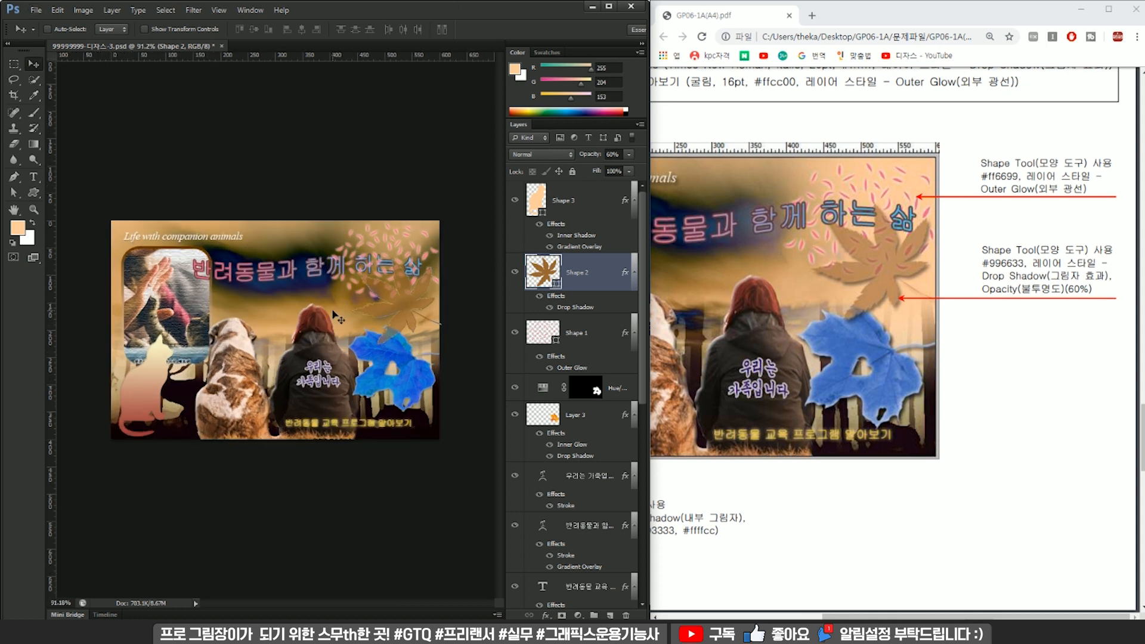
left_click(602, 334)
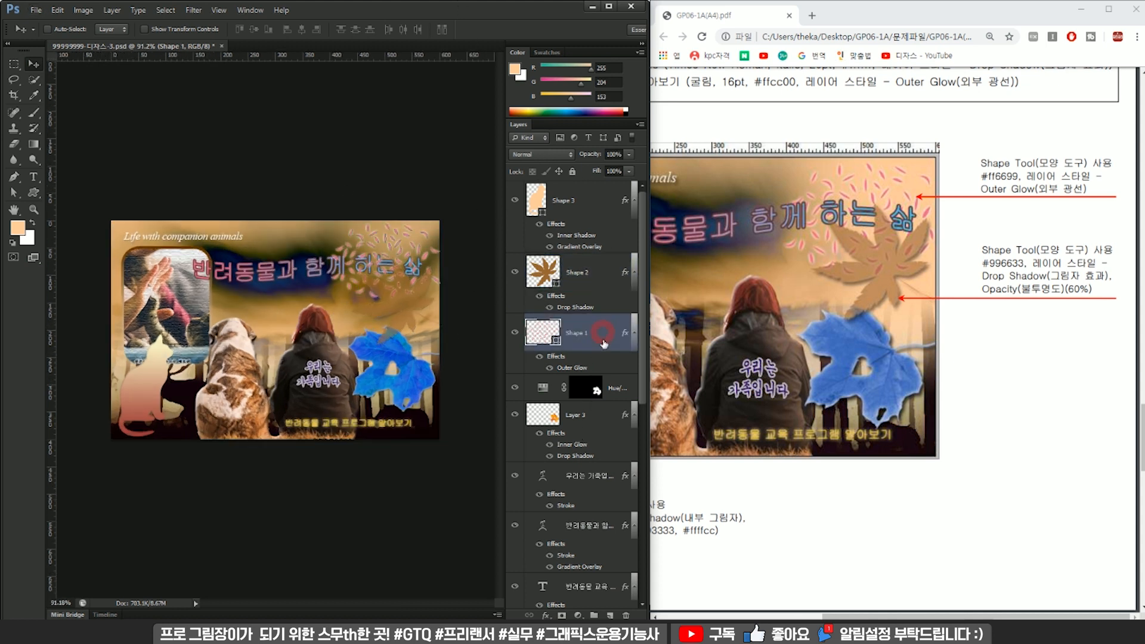
left_click(587, 415)
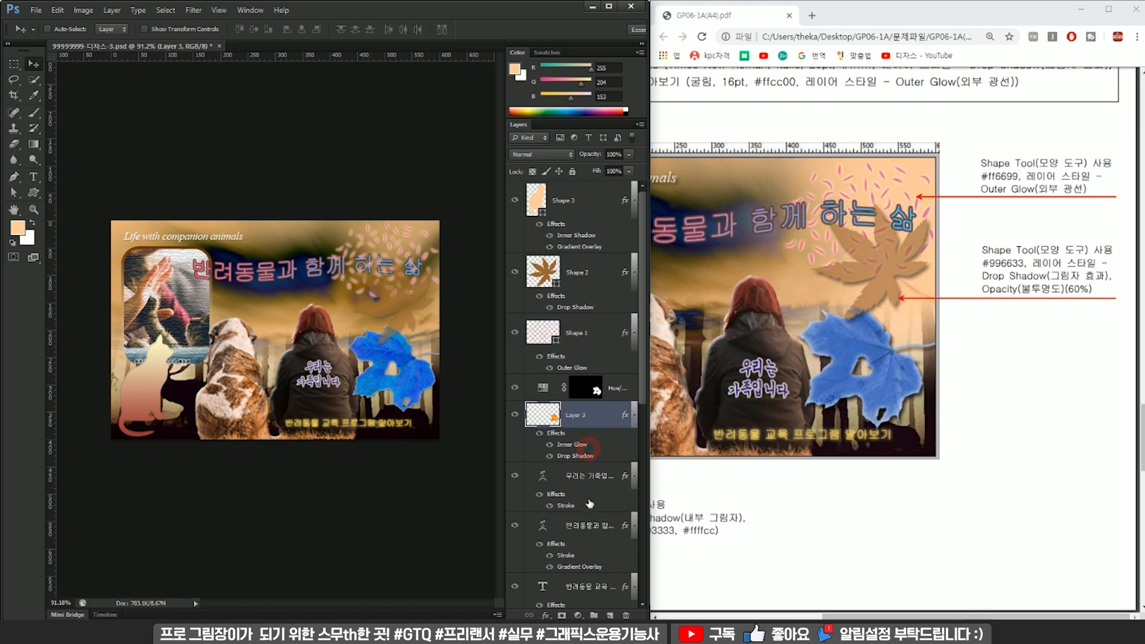
left_click(591, 495)
left_click_drag(589, 527, 606, 189)
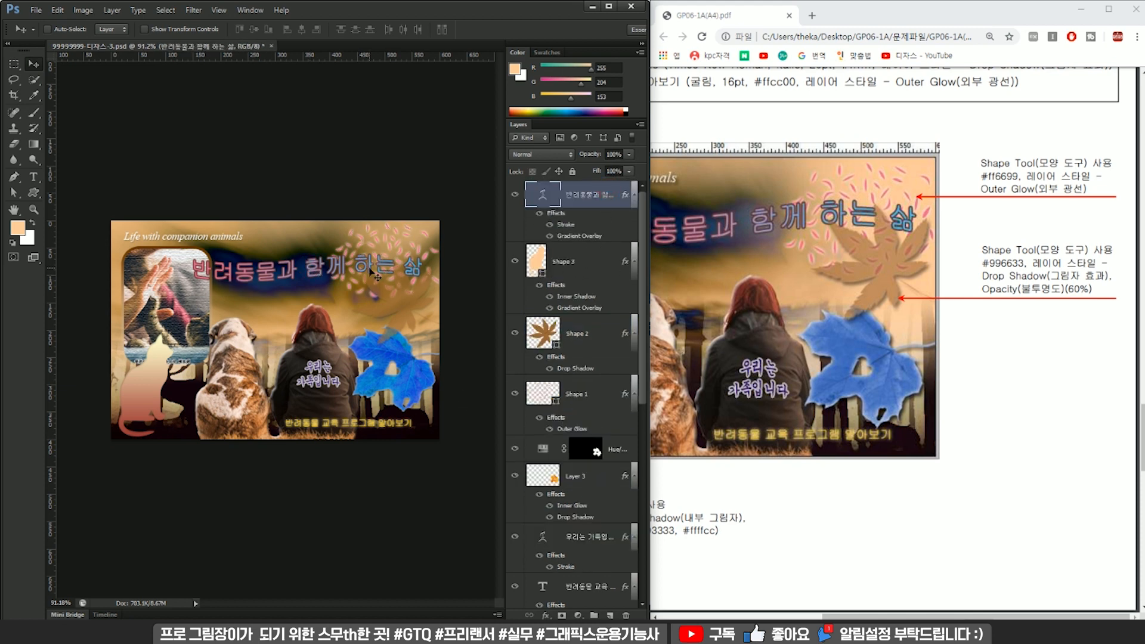
Compare the upper-right shapes with the exam sheet and try stacking the confetti layer above the maple-leaf layer.
key("ctrl+0")
left_click_drag(1024, 616, 951, 611)
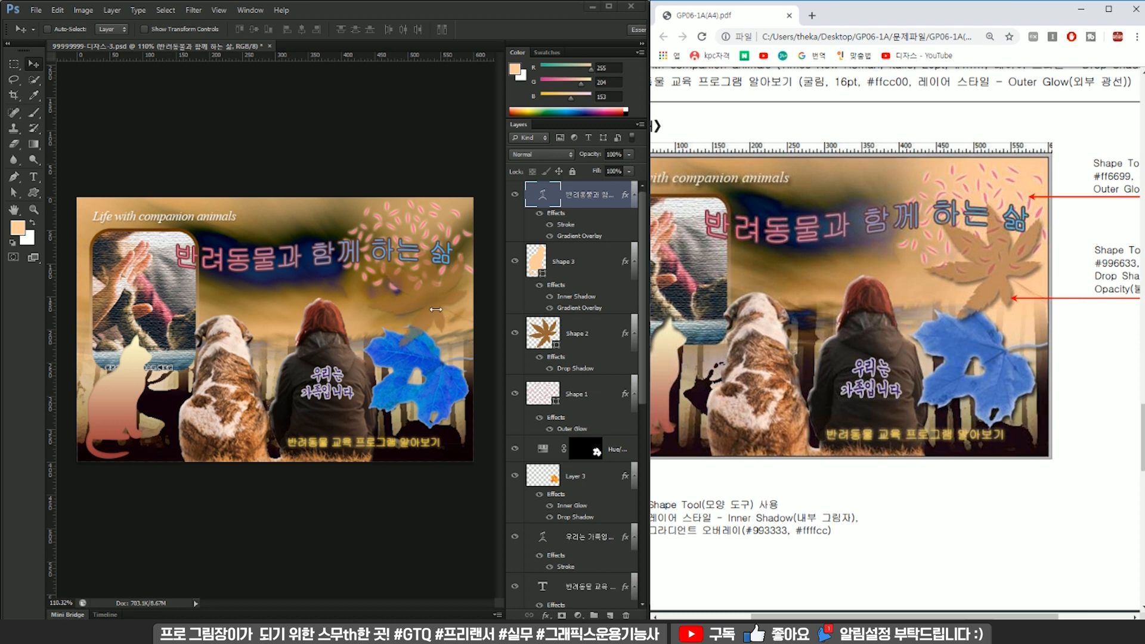
left_click(438, 233)
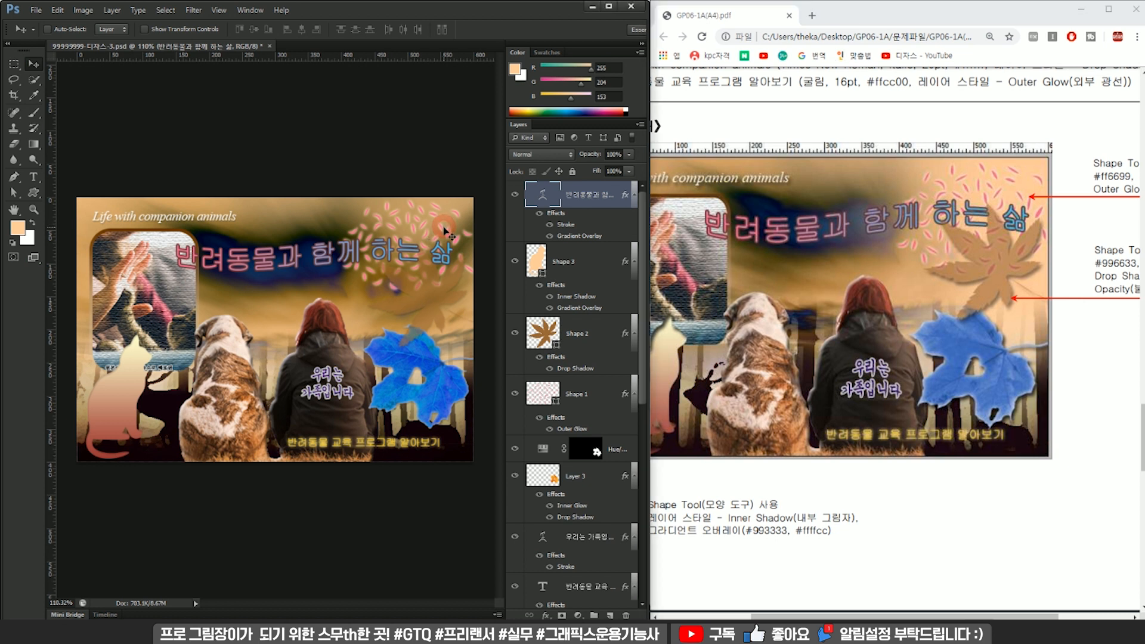
left_click(373, 247, "ctrl")
left_click_drag(588, 400, 599, 344)
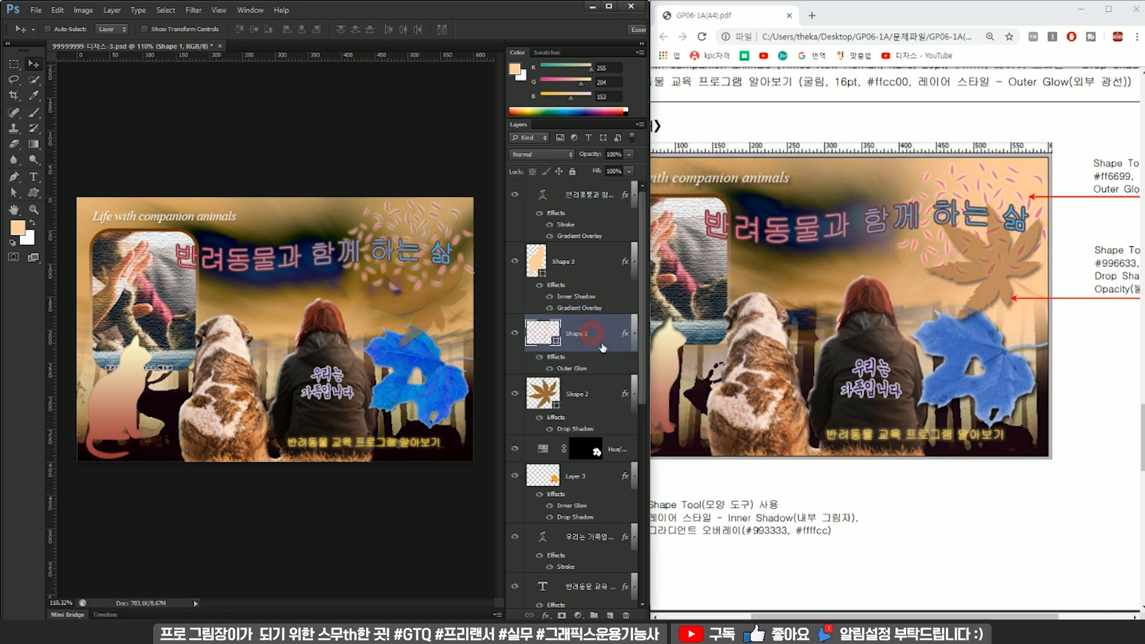
left_click(582, 268)
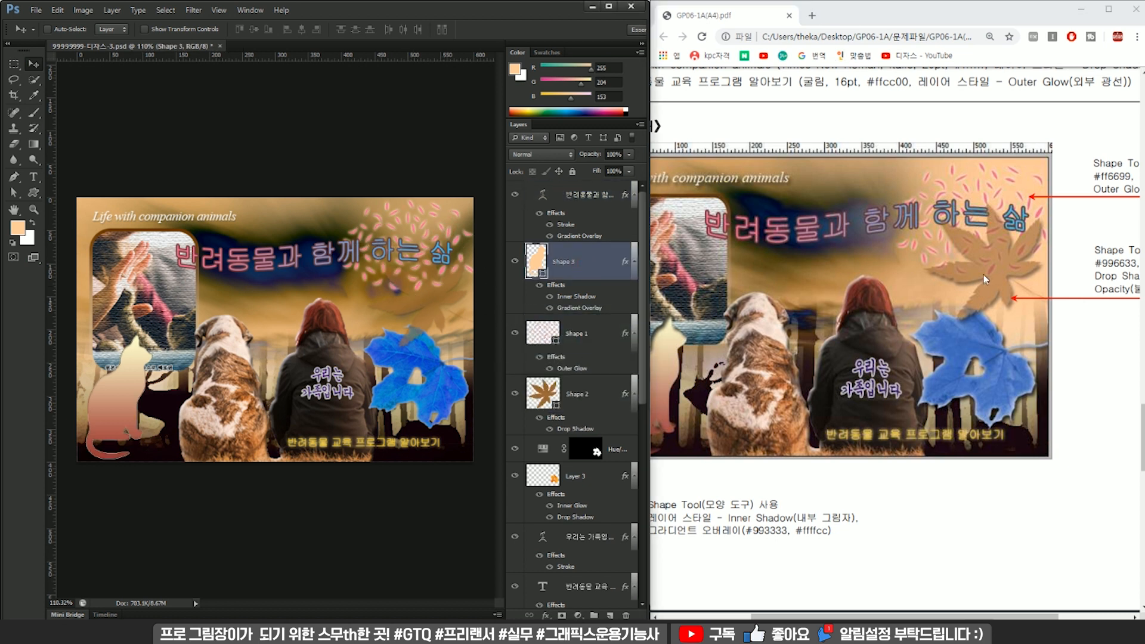
Move the confetti layer back beneath the maple-leaf layer.
left_click_drag(596, 338, 590, 434)
left_click(602, 349)
left_click(602, 276)
scroll(444, 376, "down", 1)
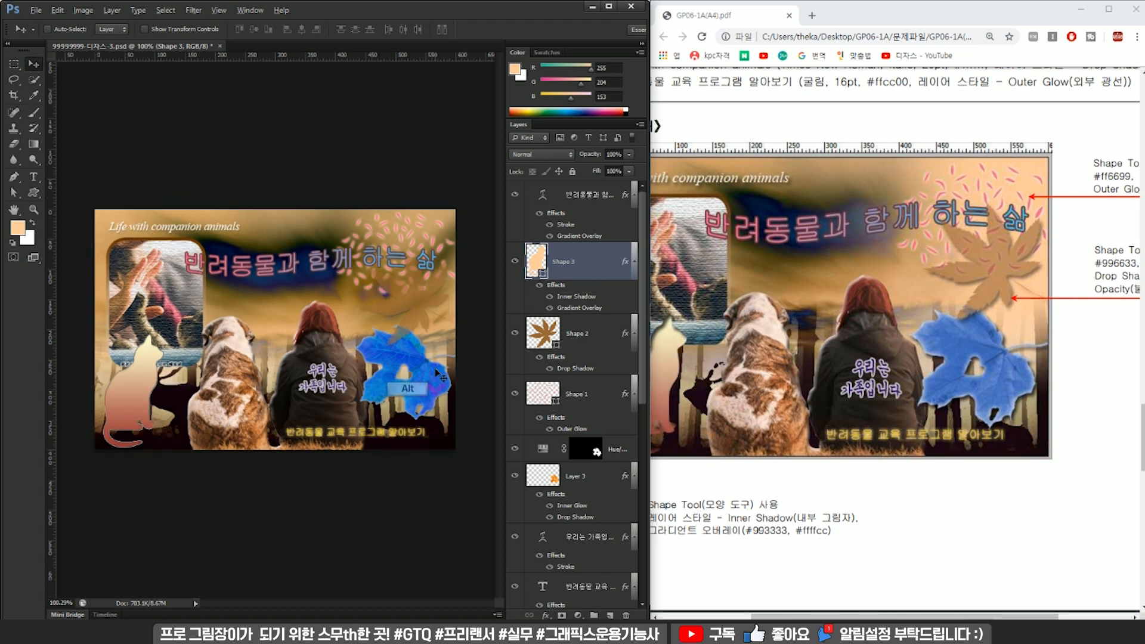
Save a JPEG copy of the finished poster in the GTQ folder under the same file name, with High quality and Baseline ("Standard") format.
left_click_drag(937, 617, 896, 617)
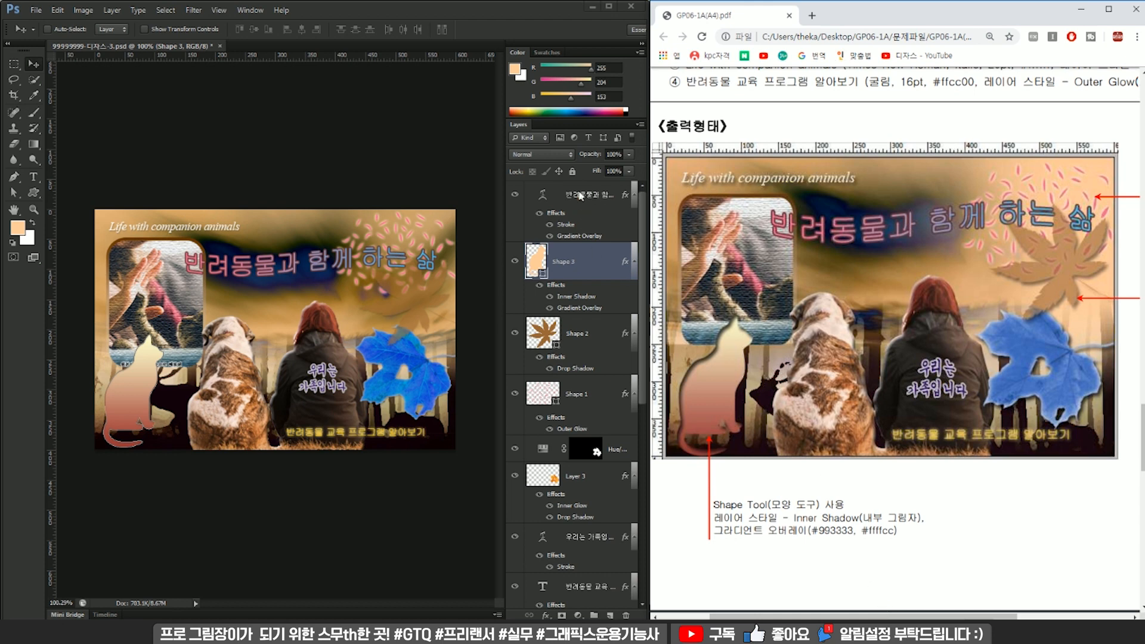
left_click(360, 234, "ctrl")
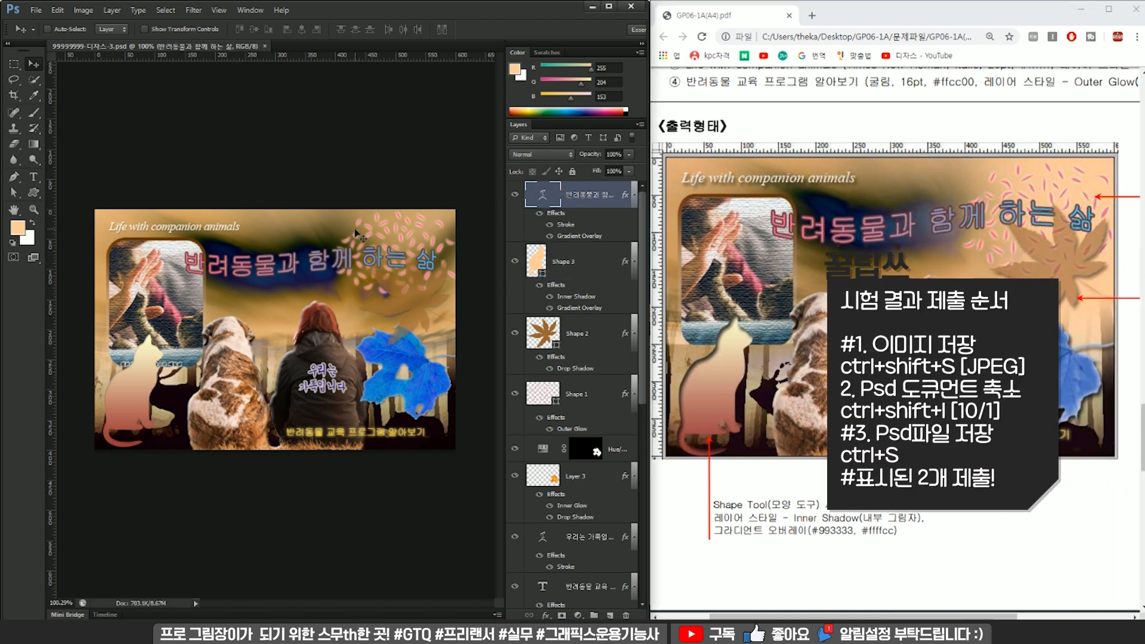
key("ctrl+shift+s")
left_click(350, 306)
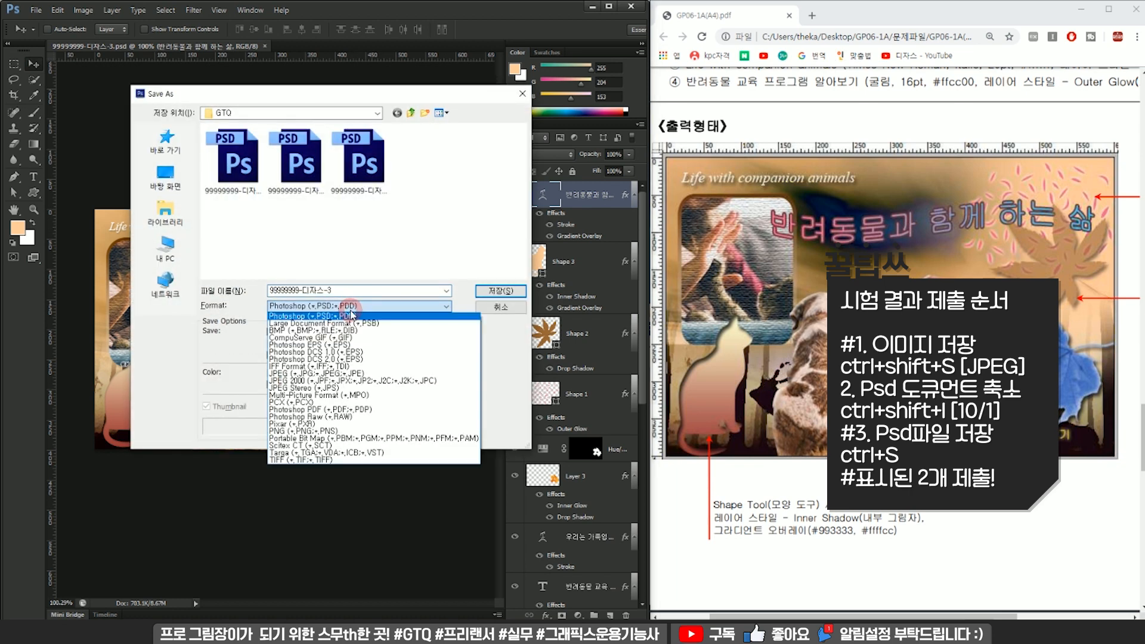
left_click(368, 367)
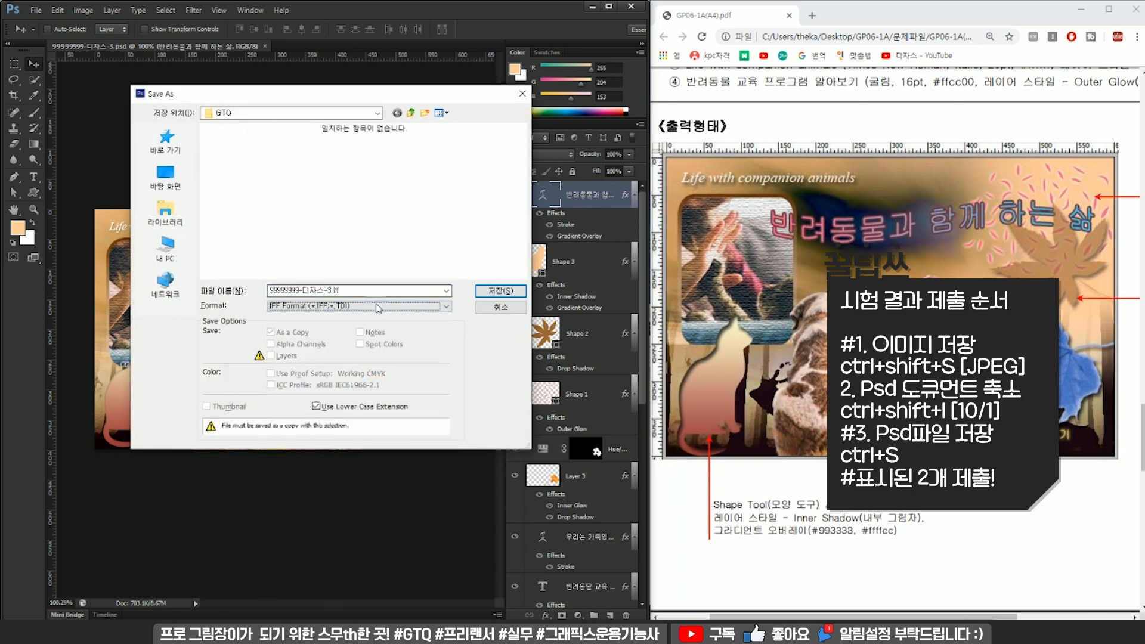
left_click(378, 307)
left_click(364, 372)
left_click(490, 295)
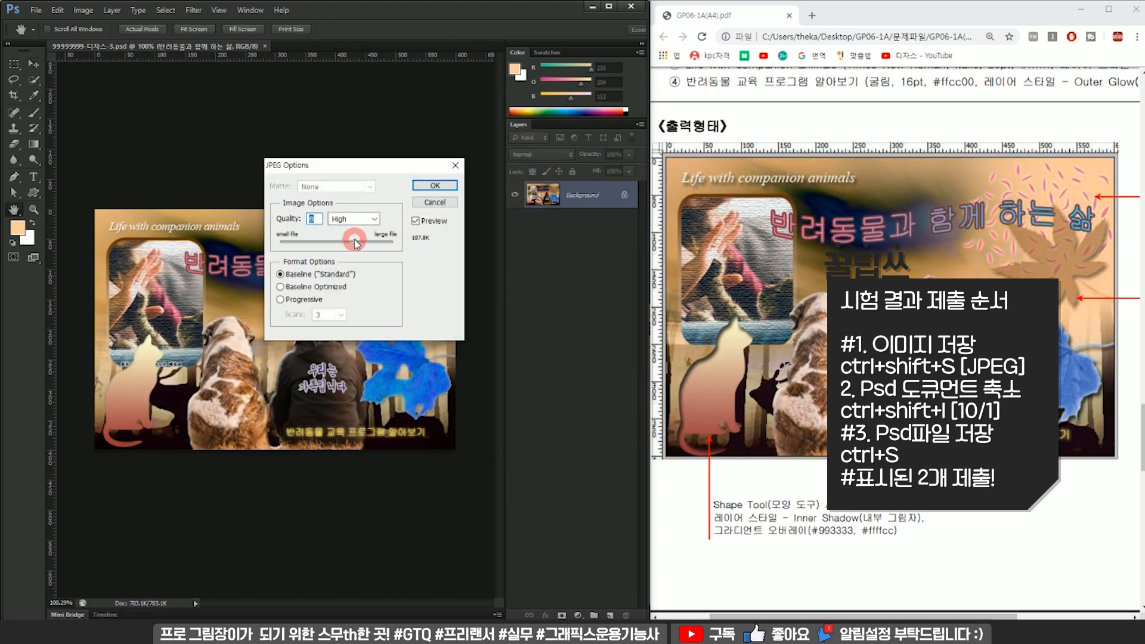
left_click(434, 185)
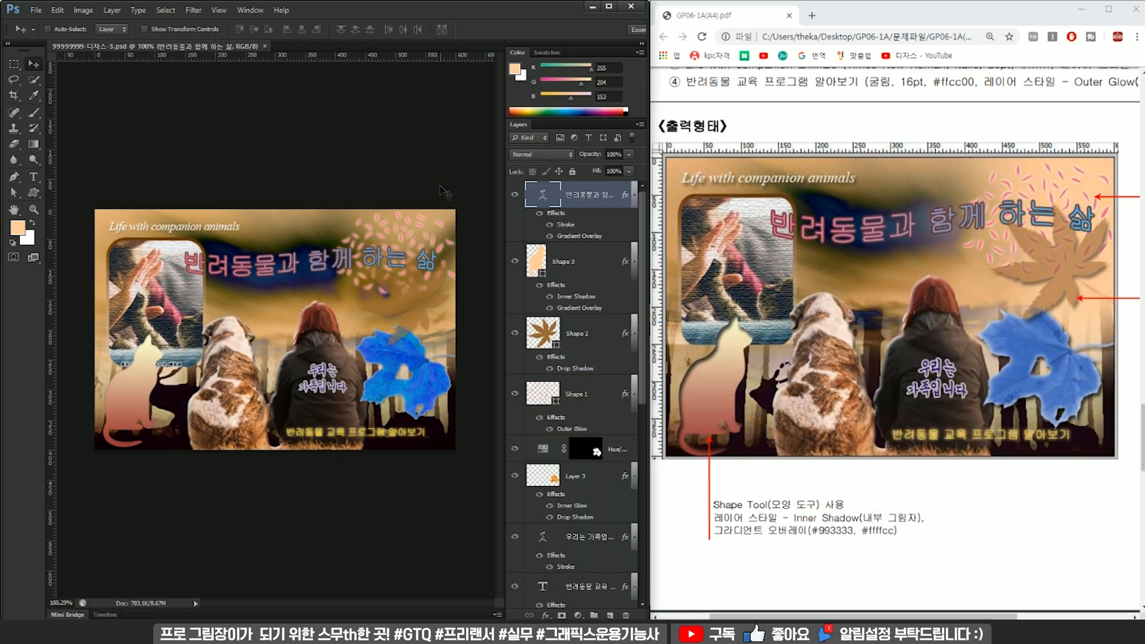
Check the PSD size required by the exam sheet and resize the image to 60 × 40 pixels with proportions constrained and styles scaled.
key("ctrl+alt+i")
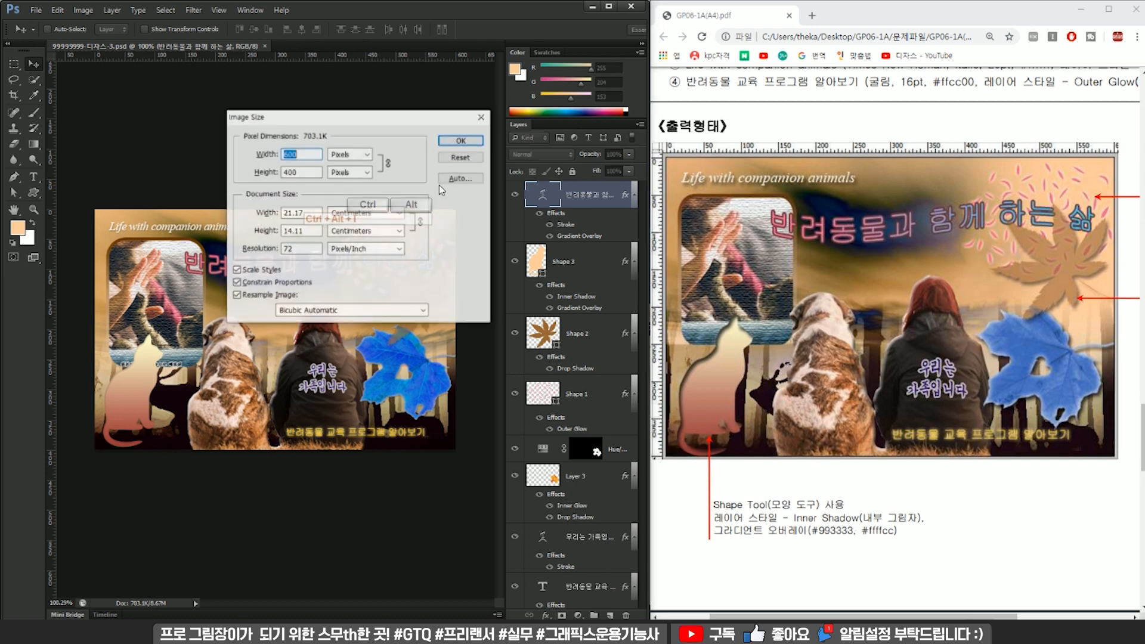
scroll(884, 251, "up", 5)
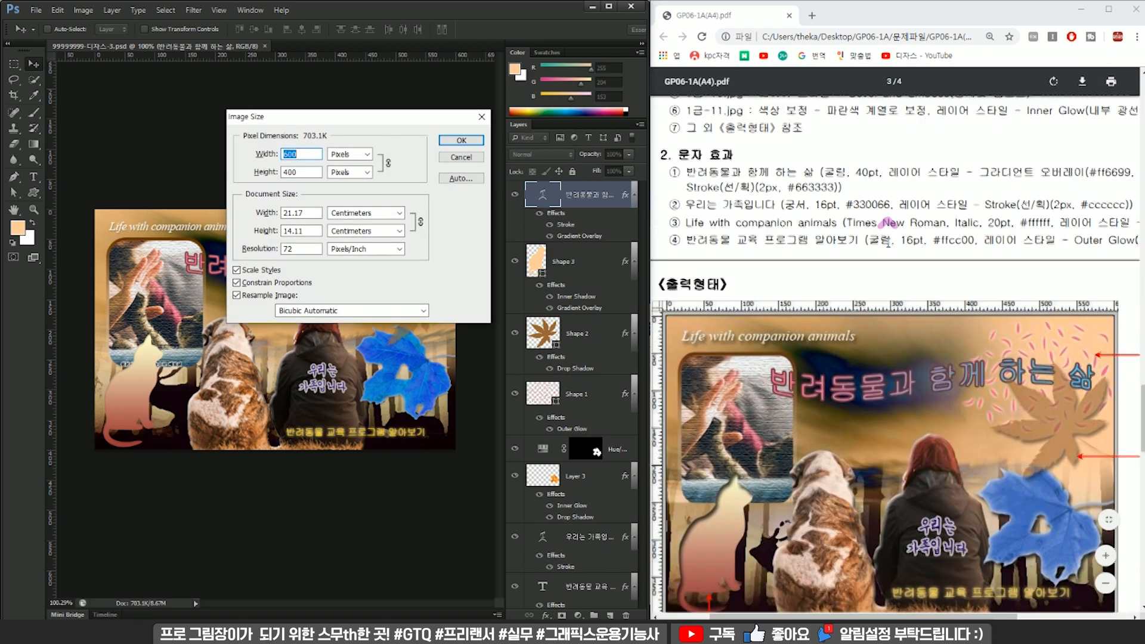
scroll(884, 251, "up", 2)
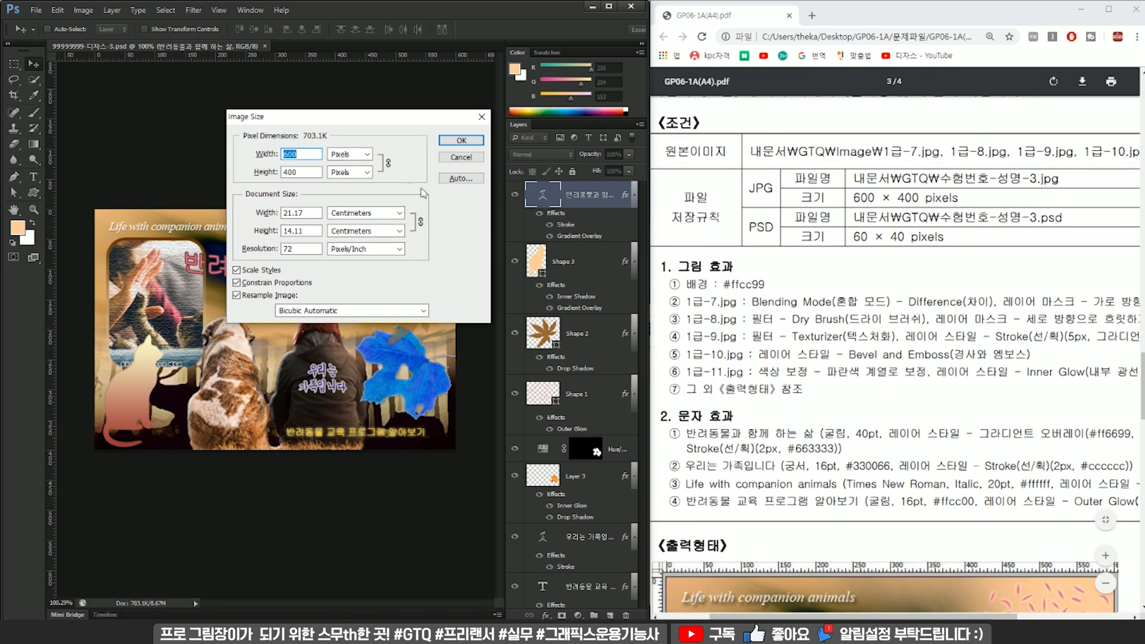
type("60")
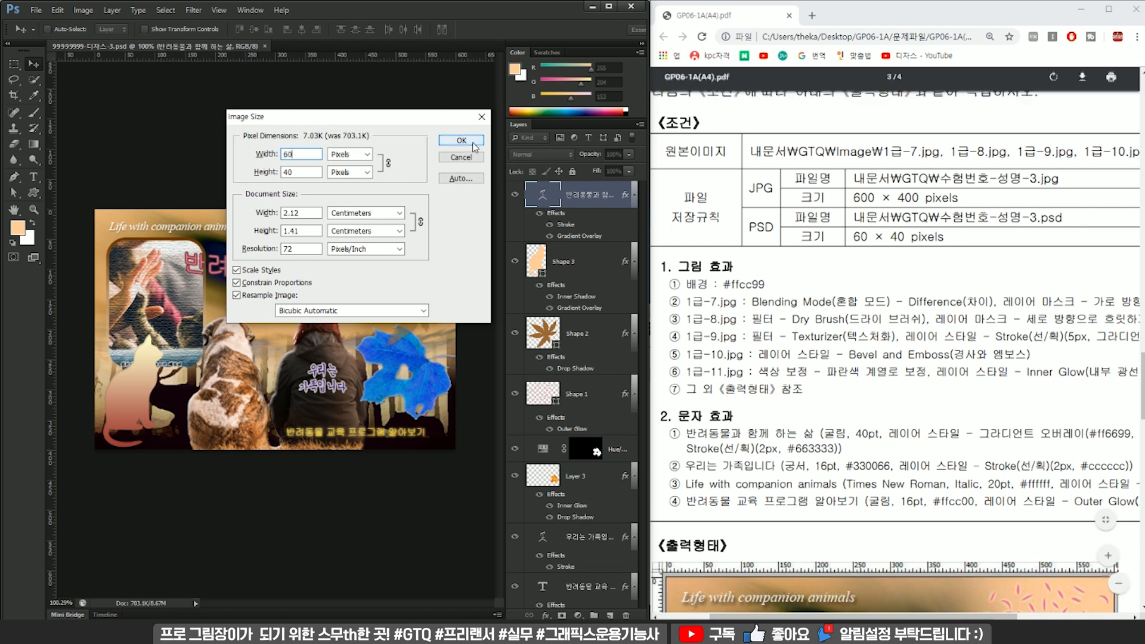
left_click(441, 140)
Save the reduced document as a layered PSD in the GTQ folder, replacing the existing question 3 file.
key("ctrl+s")
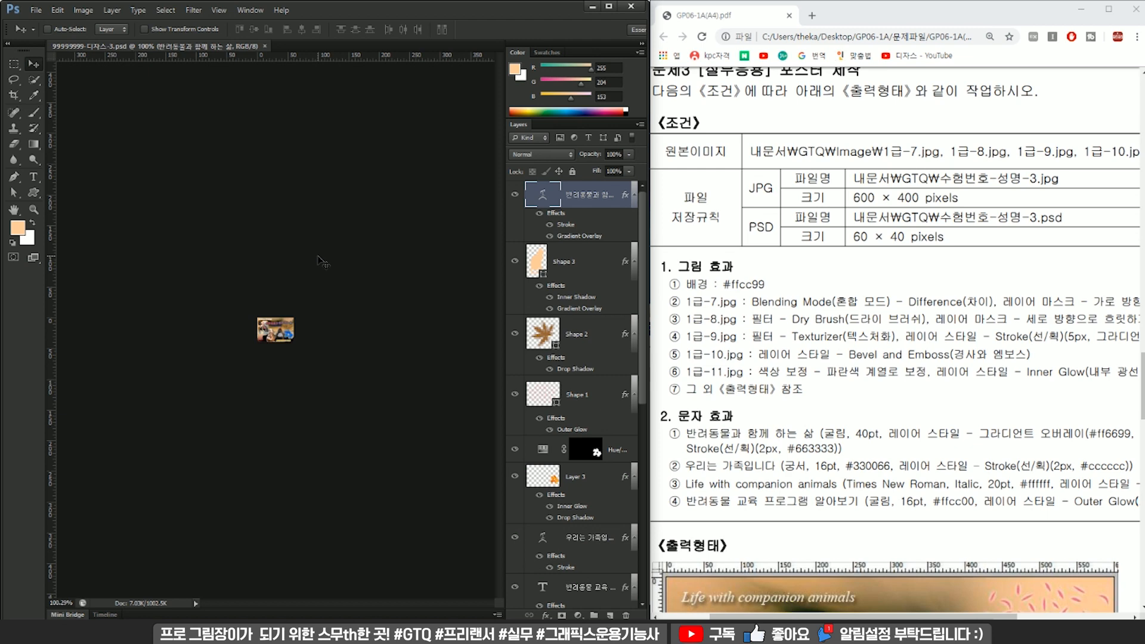
key("ctrl+shift+s")
left_click(380, 185)
left_click(501, 290)
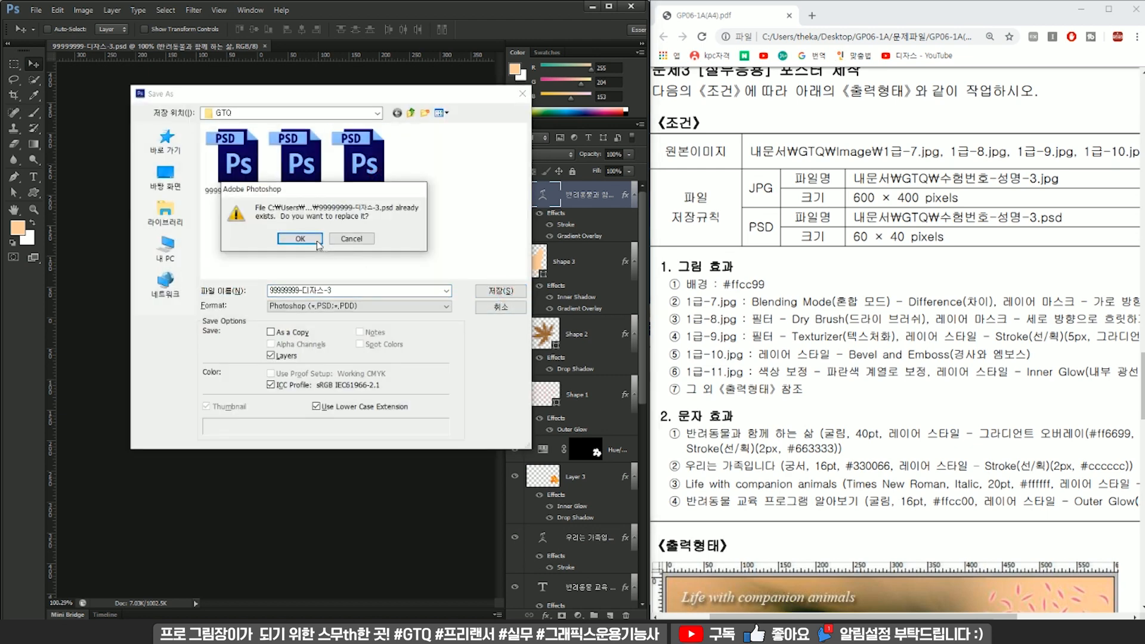
left_click(320, 246)
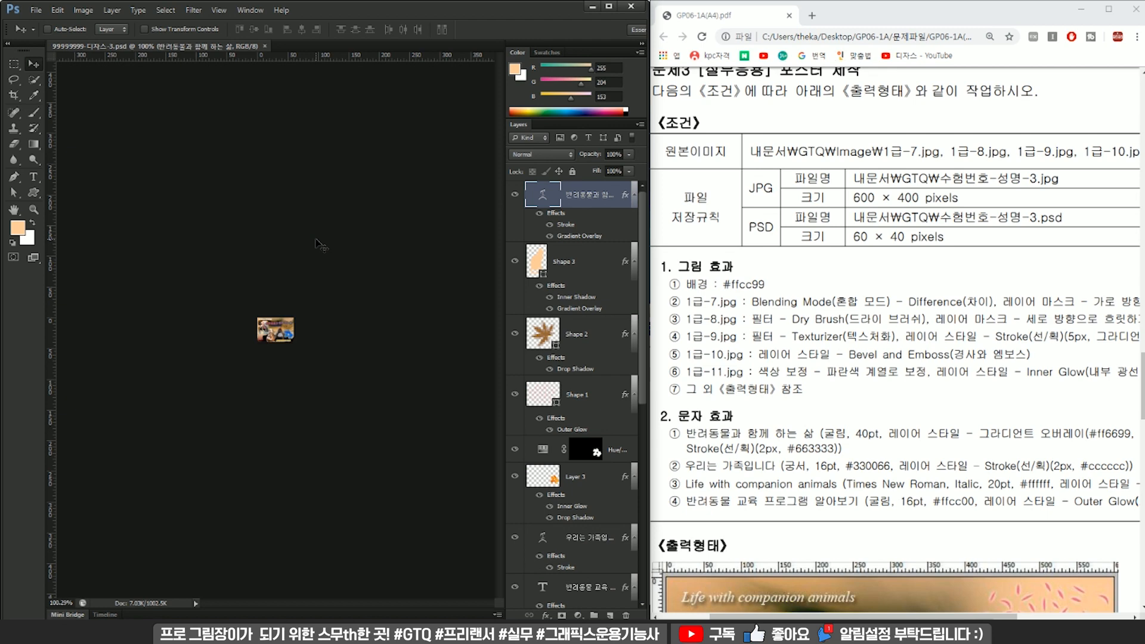